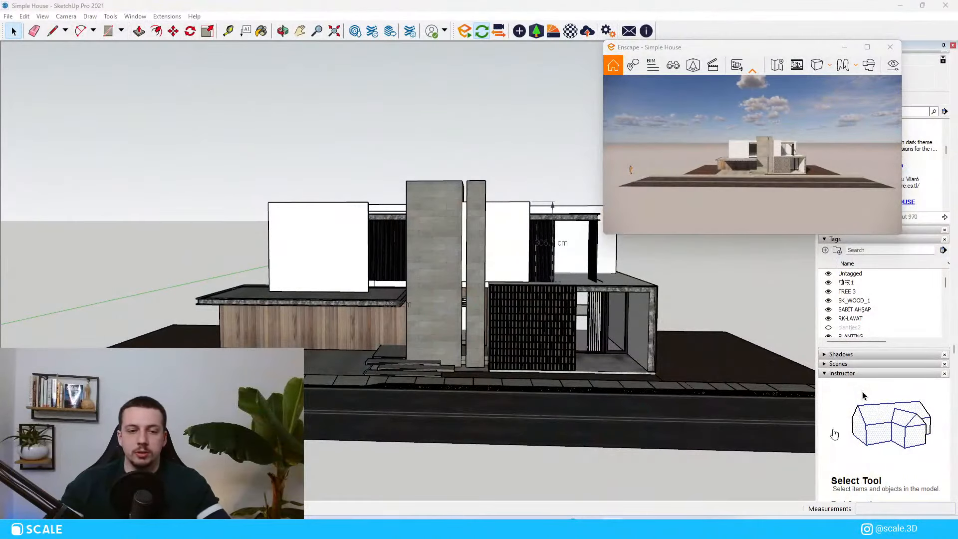
# Examine the modelled house's street facade from several distances and angles, and move the Enscape preview clear of the side tray
pyautogui.scroll(5, 467, 336)
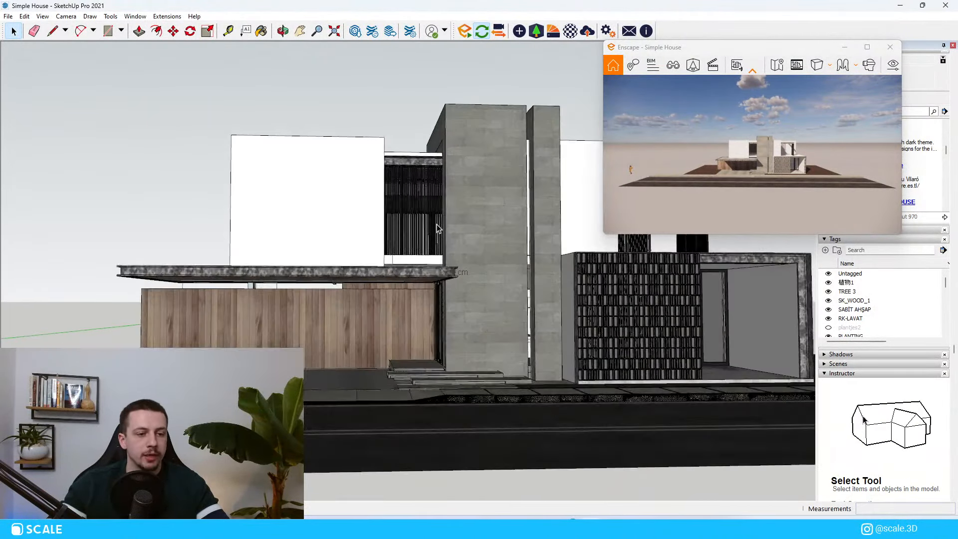
pyautogui.moveTo(435, 227)
pyautogui.mouseDown(button='middle')
pyautogui.moveTo(428, 241)
pyautogui.moveTo(441, 261)
pyautogui.mouseUp(button='middle')
pyautogui.moveTo(374, 273)
pyautogui.mouseDown(button='middle')
pyautogui.moveTo(381, 317)
pyautogui.moveTo(655, 325)
pyautogui.moveTo(139, 248)
pyautogui.mouseUp(button='middle')
pyautogui.scroll(3, 138, 248)
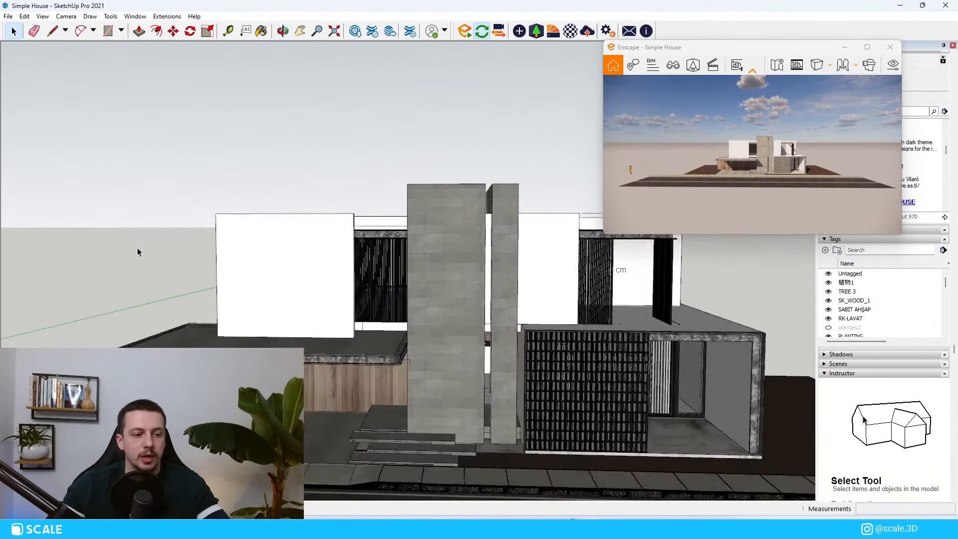
pyautogui.scroll(-2, 242, 269)
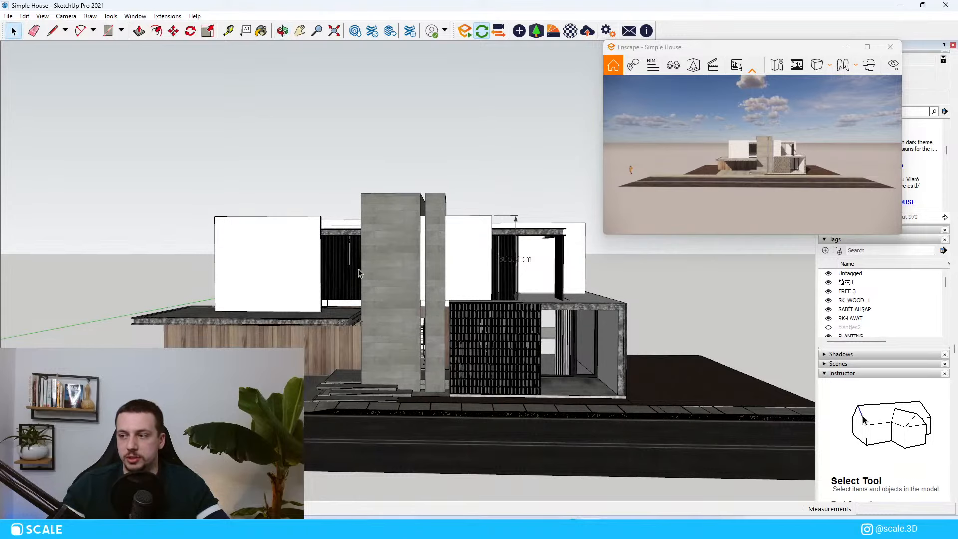
pyautogui.moveTo(427, 329); pyautogui.dragTo(433, 317, button='middle')
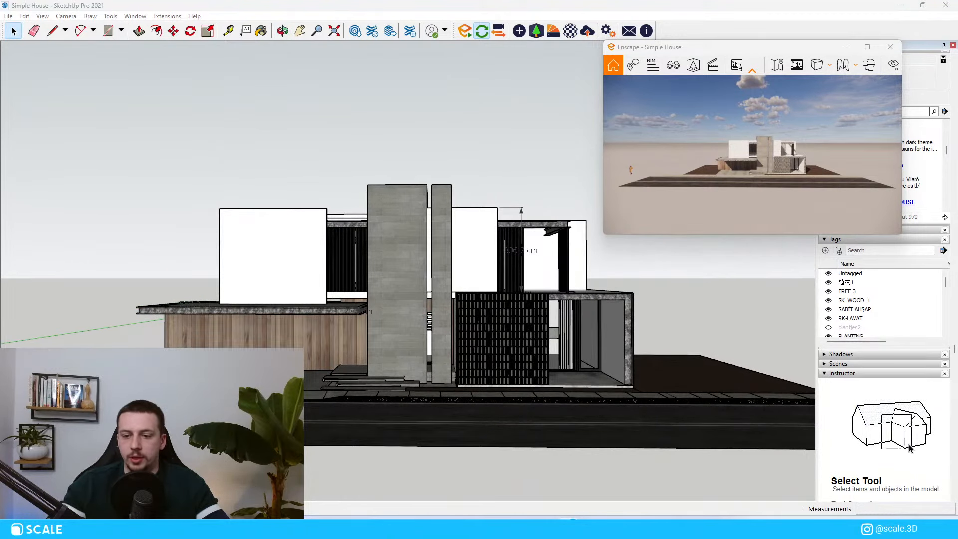
pyautogui.scroll(-1, 562, 381)
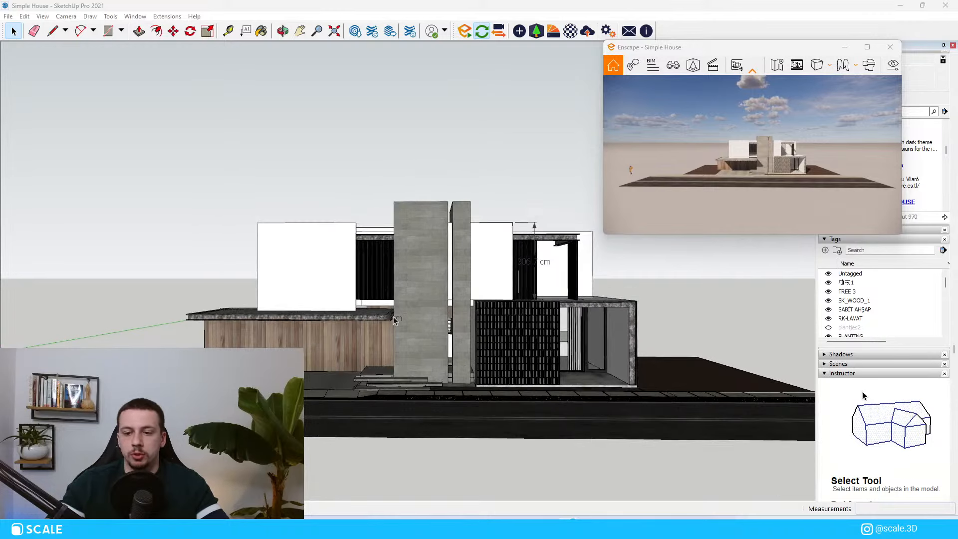
pyautogui.scroll(-3, 341, 229)
pyautogui.scroll(3, 310, 238)
pyautogui.scroll(2, 309, 238)
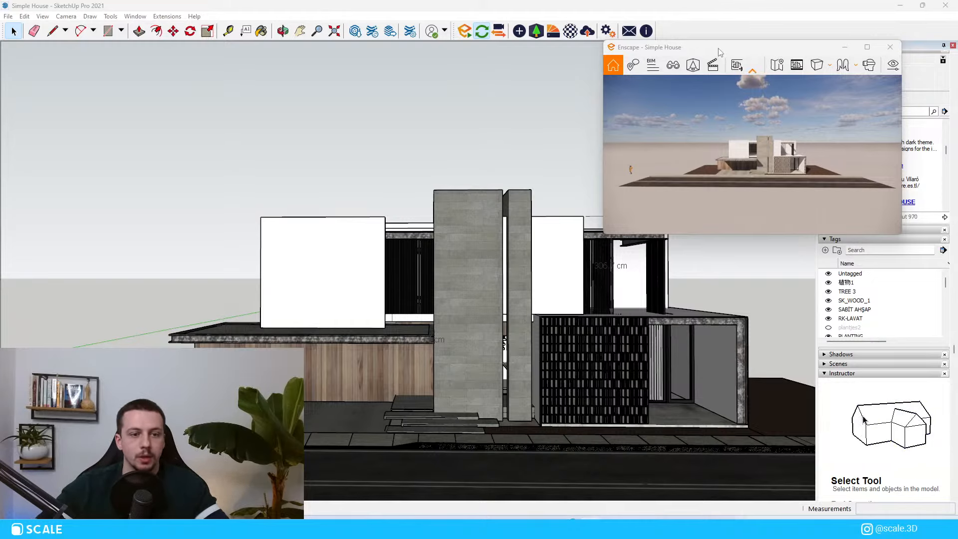
pyautogui.moveTo(699, 47); pyautogui.dragTo(653, 45)
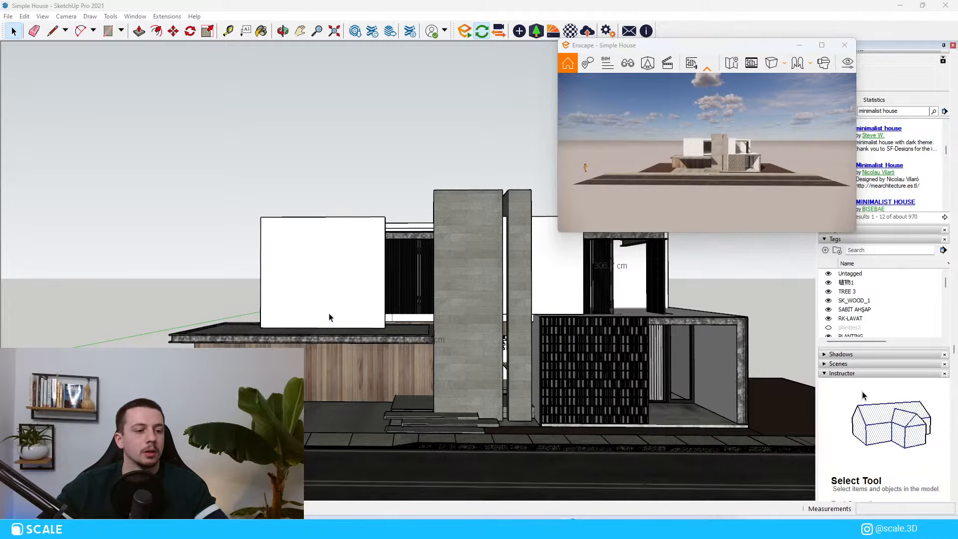
# Delete the leftover dimension on the edge of the low entrance roof slab, beside the concrete tower
pyautogui.moveTo(327, 316)
pyautogui.mouseDown(button='middle')
pyautogui.moveTo(447, 314)
pyautogui.moveTo(334, 346)
pyautogui.moveTo(423, 354)
pyautogui.mouseUp(button='middle')
pyautogui.scroll(5, 334, 347)
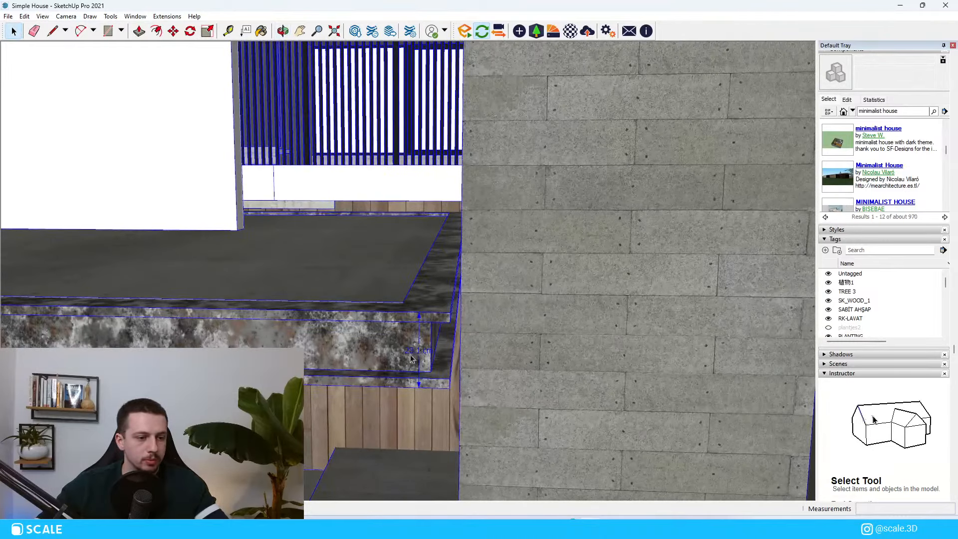
pyautogui.doubleClick(419, 384)
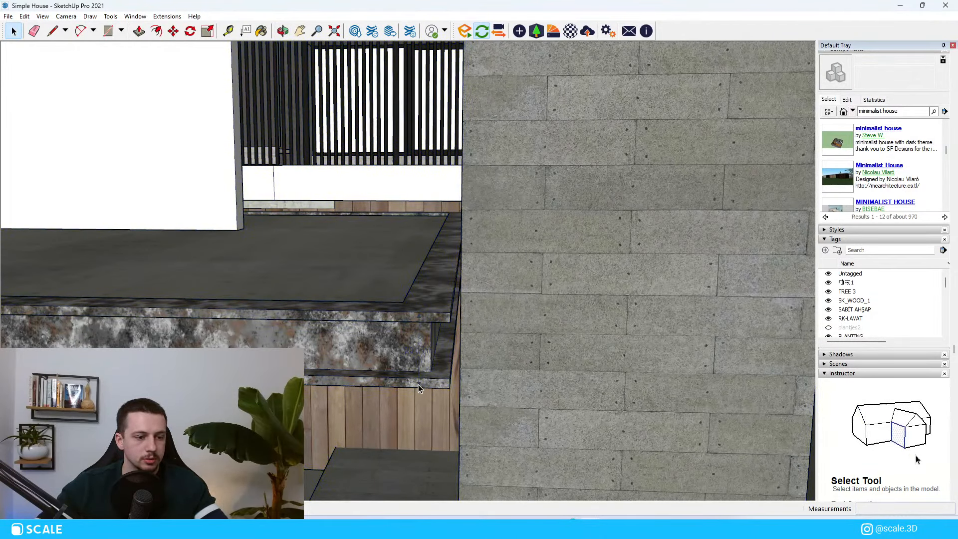
pyautogui.click(416, 382)
pyautogui.click(419, 382)
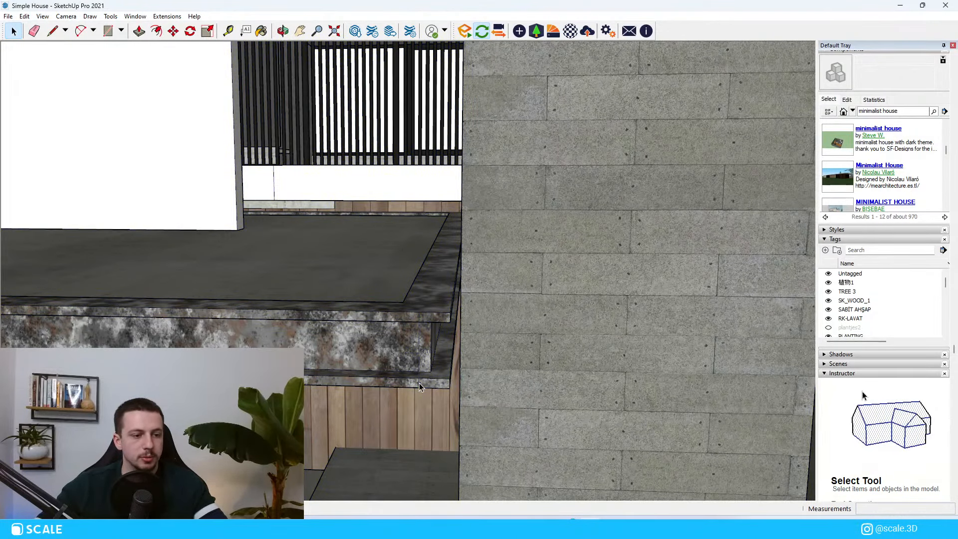
pyautogui.press('Delete')
# Try to delete the 306.7 cm height dimension beside the upper-floor front wall
pyautogui.moveTo(455, 378); pyautogui.dragTo(409, 260, button='middle')
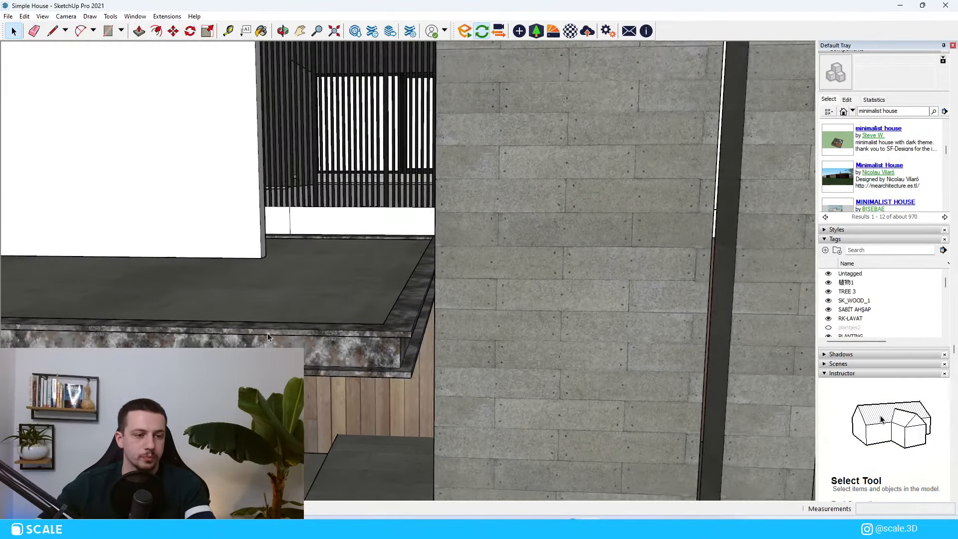
pyautogui.scroll(-5, 406, 216)
pyautogui.moveTo(406, 217); pyautogui.dragTo(372, 292, button='middle')
pyautogui.scroll(-4, 237, 261)
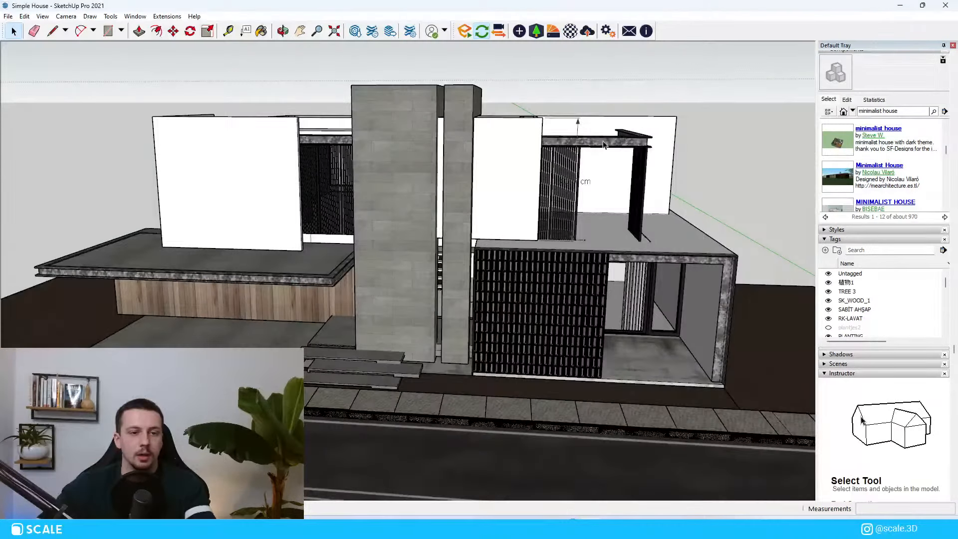
pyautogui.scroll(5, 578, 127)
pyautogui.doubleClick(559, 119)
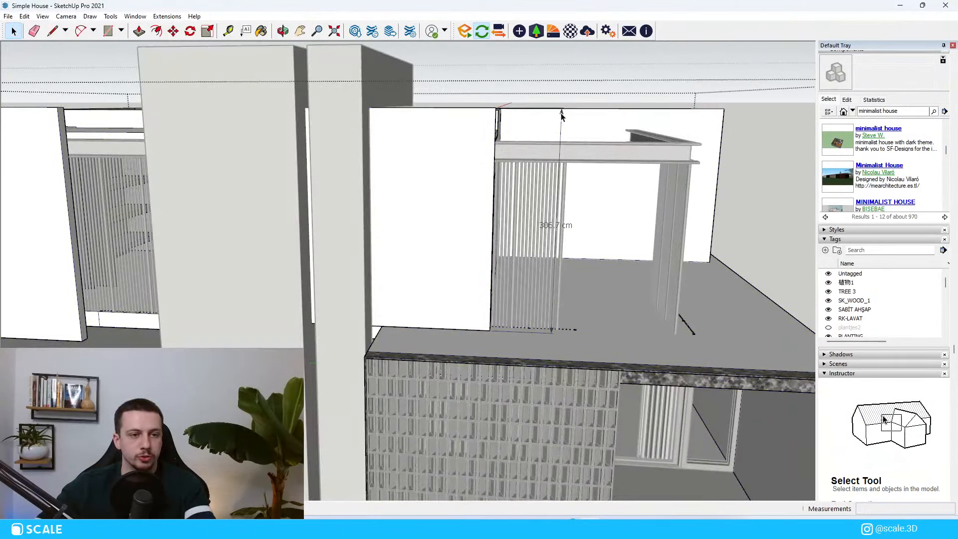
pyautogui.click(561, 115)
pyautogui.press('Delete')
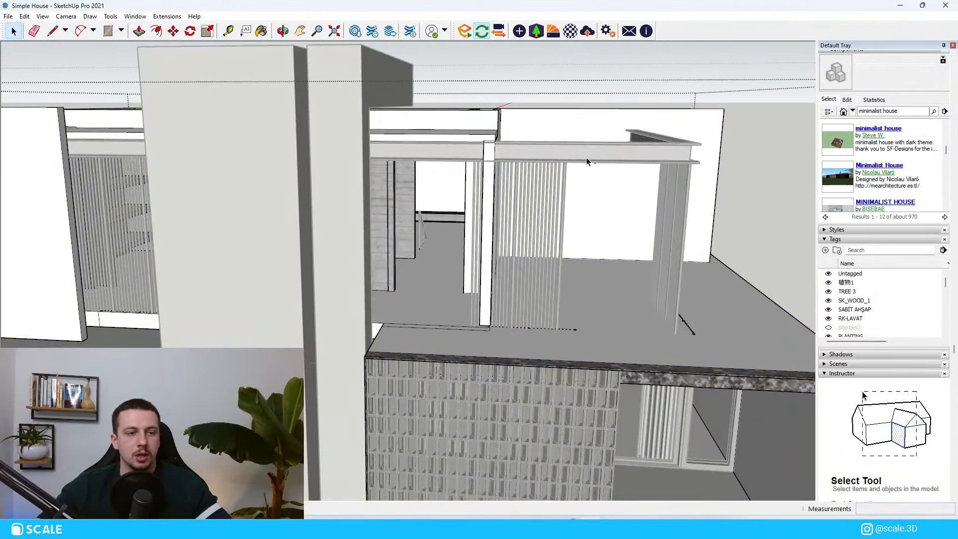
# Delete the 306.7 cm height dimension inside the upper-floor front wall group and leave the group
pyautogui.scroll(4, 587, 162)
pyautogui.moveTo(566, 107); pyautogui.dragTo(528, 107, button='middle')
pyautogui.scroll(3, 547, 145)
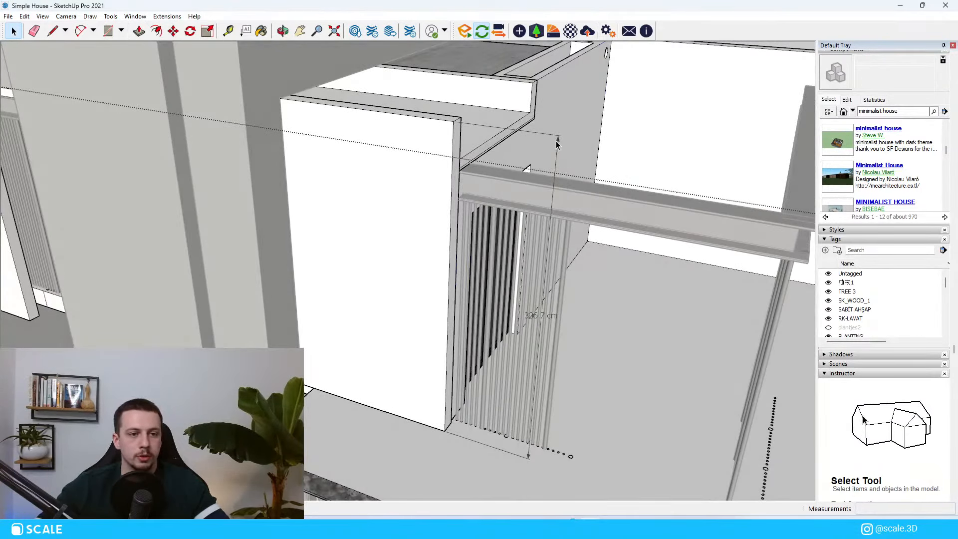
pyautogui.click(558, 145)
pyautogui.doubleClick(558, 146)
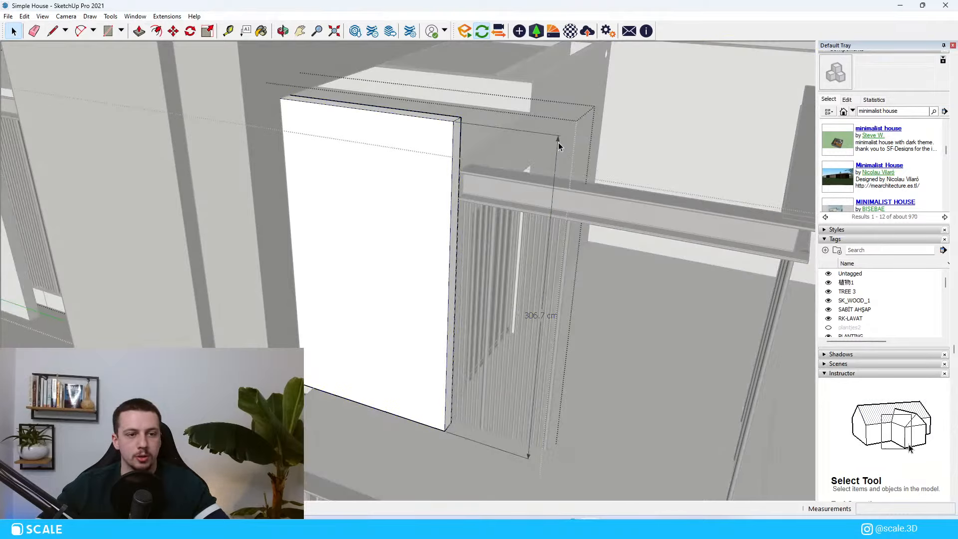
pyautogui.press('Delete')
pyautogui.press('Escape')
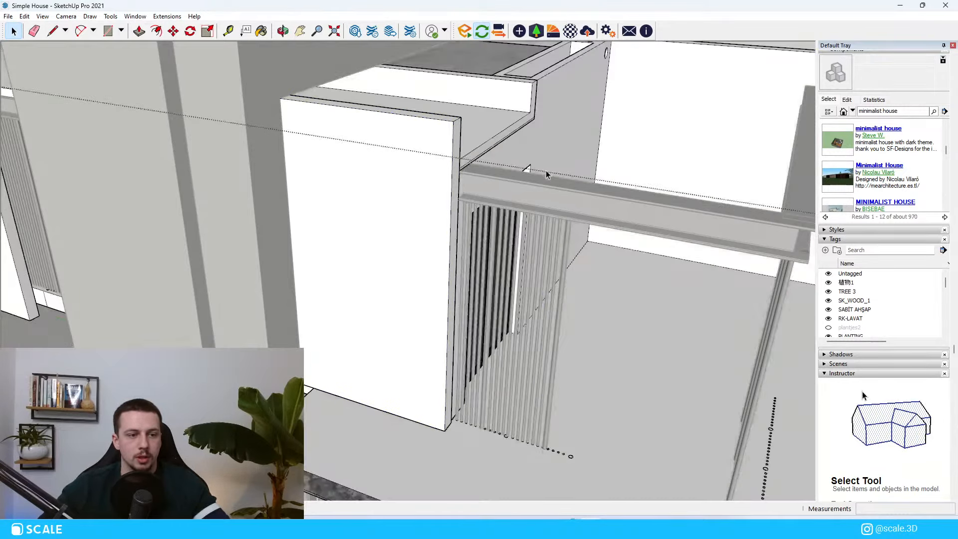
# Examine the house's front facade, upper terrace and ground-floor opening for remaining clutter
pyautogui.scroll(-5, 548, 174)
pyautogui.moveTo(553, 184); pyautogui.dragTo(600, 124, button='middle')
pyautogui.scroll(-3, 648, 166)
pyautogui.scroll(3, 600, 135)
pyautogui.scroll(2, 598, 243)
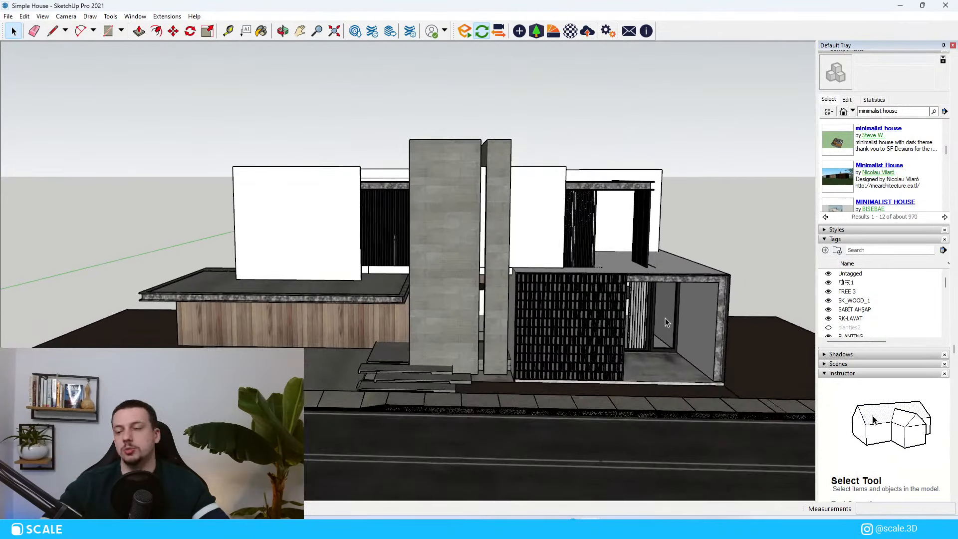
pyautogui.scroll(-1, 643, 142)
pyautogui.moveTo(644, 142); pyautogui.dragTo(641, 127, button='middle')
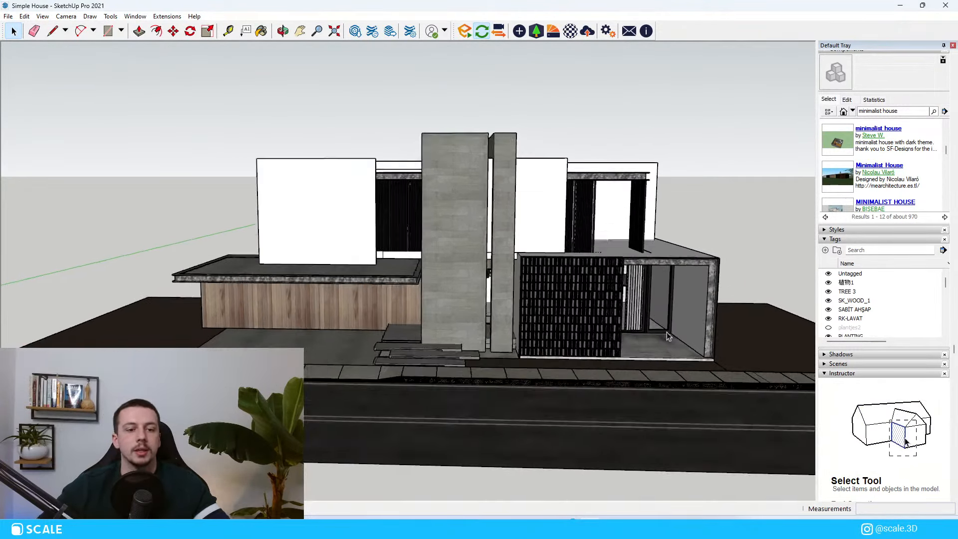
pyautogui.scroll(5, 694, 324)
pyautogui.moveTo(694, 327); pyautogui.dragTo(697, 290, button='middle')
pyautogui.scroll(-5, 696, 287)
pyautogui.scroll(2, 639, 218)
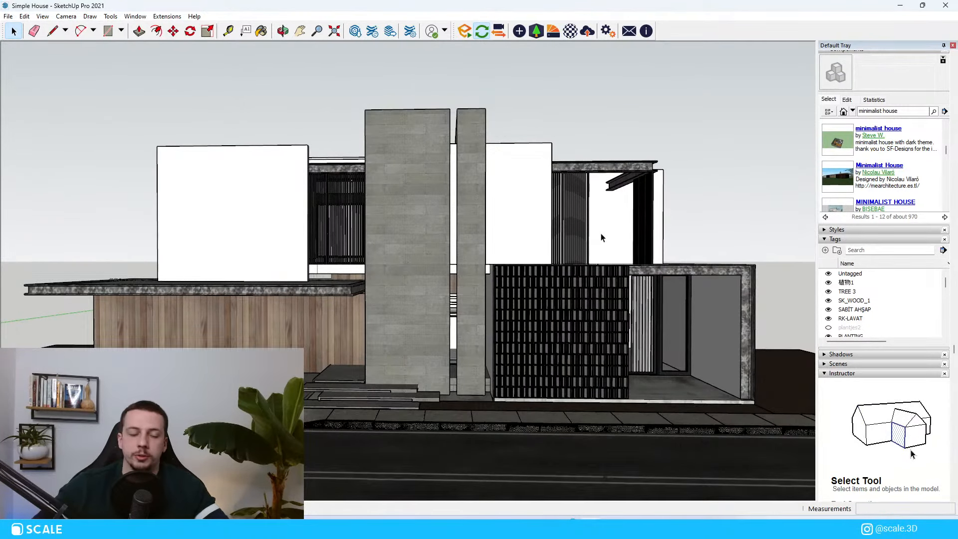
pyautogui.moveTo(673, 204)
pyautogui.mouseDown(button='middle')
pyautogui.moveTo(672, 179)
pyautogui.moveTo(668, 197)
pyautogui.mouseUp(button='middle')
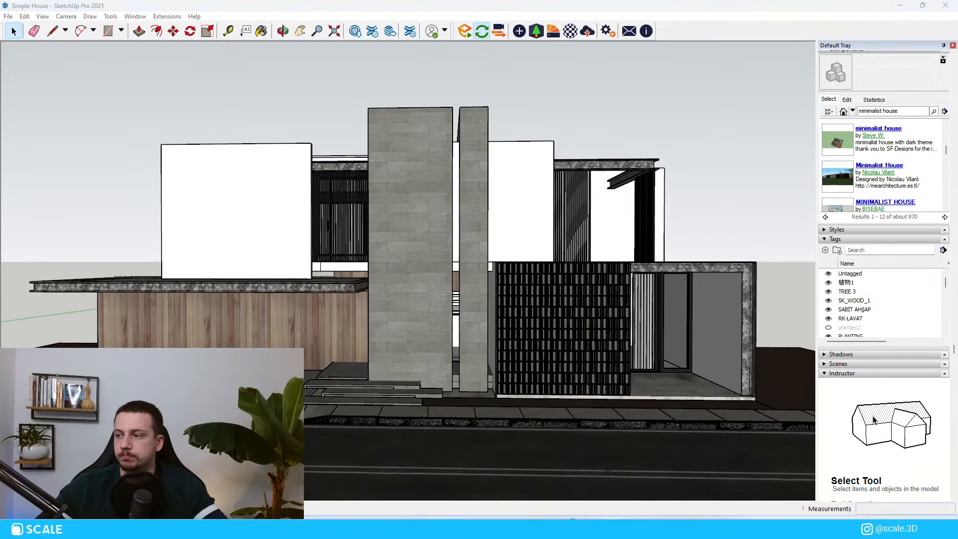
pyautogui.moveTo(374, 270); pyautogui.dragTo(153, 267, button='middle')
pyautogui.scroll(-2, 152, 267)
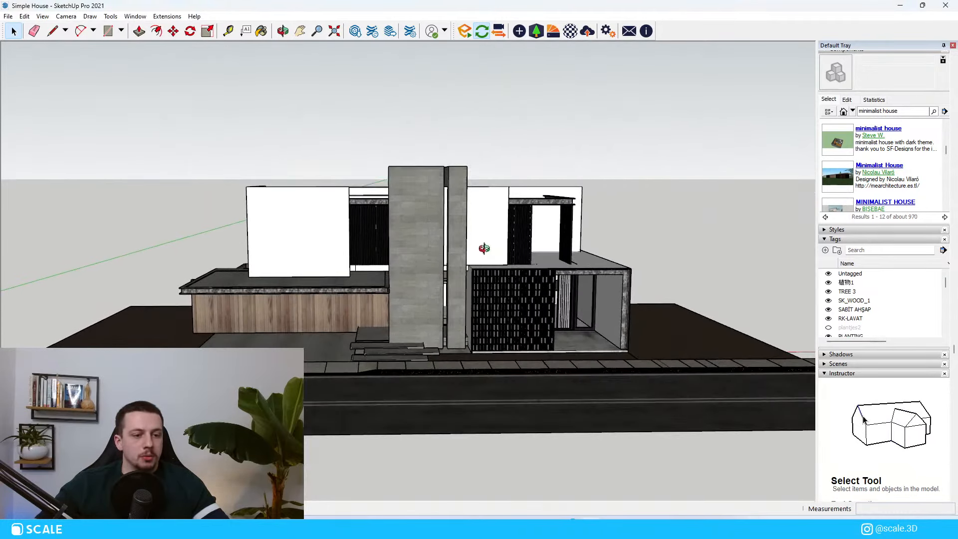
pyautogui.moveTo(483, 248)
pyautogui.mouseDown(button='middle')
pyautogui.moveTo(340, 227)
pyautogui.moveTo(475, 241)
pyautogui.mouseUp(button='middle')
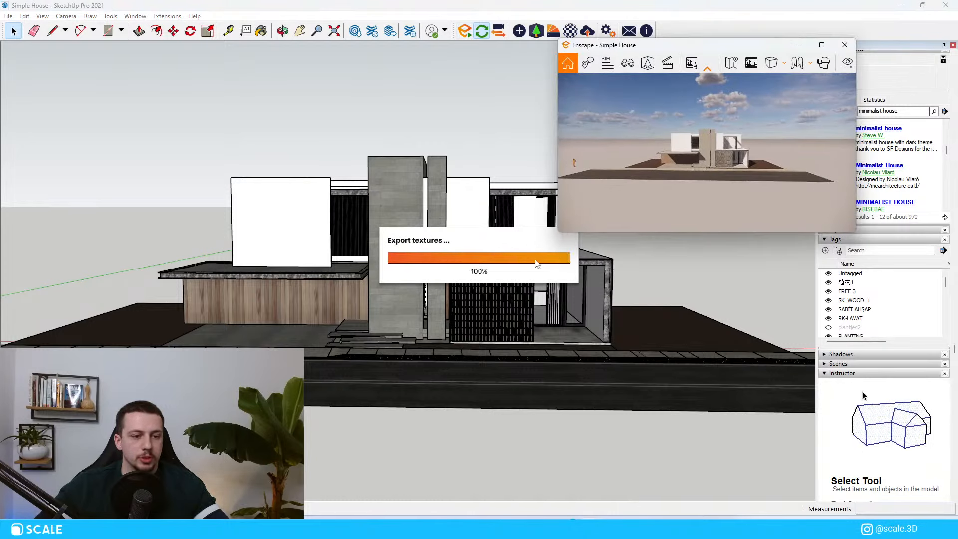
# Keep the Enscape - Simple House window on top of the SketchUp window
pyautogui.click(865, 528)
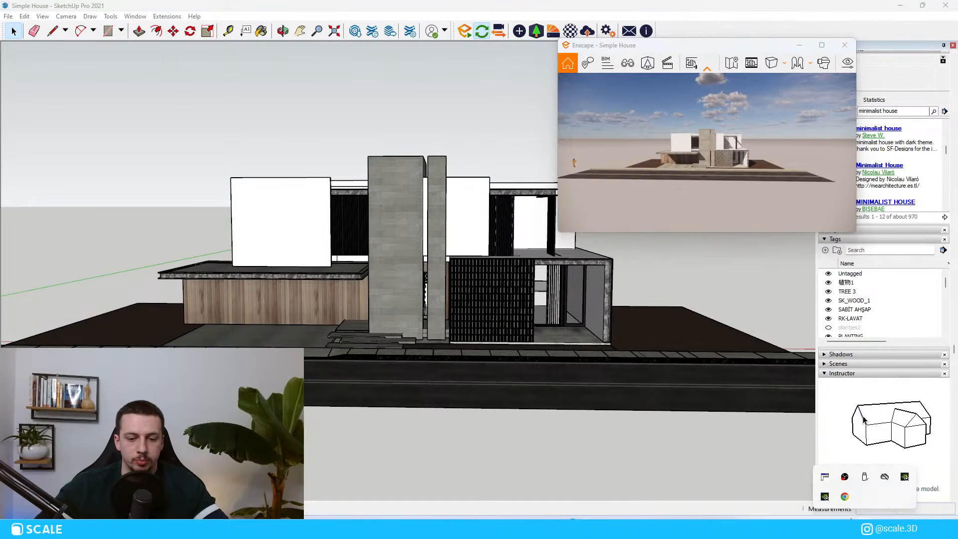
pyautogui.rightClick(830, 479)
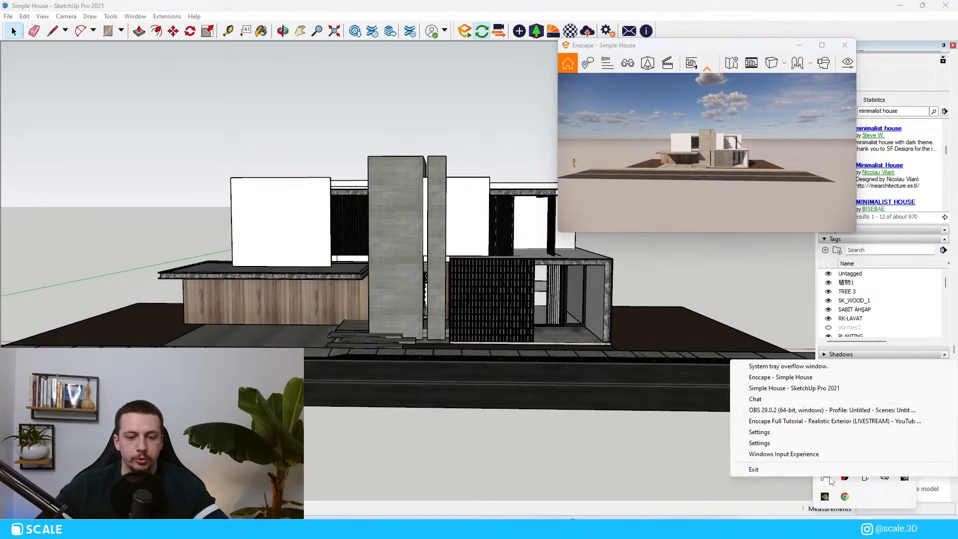
pyautogui.click(804, 378)
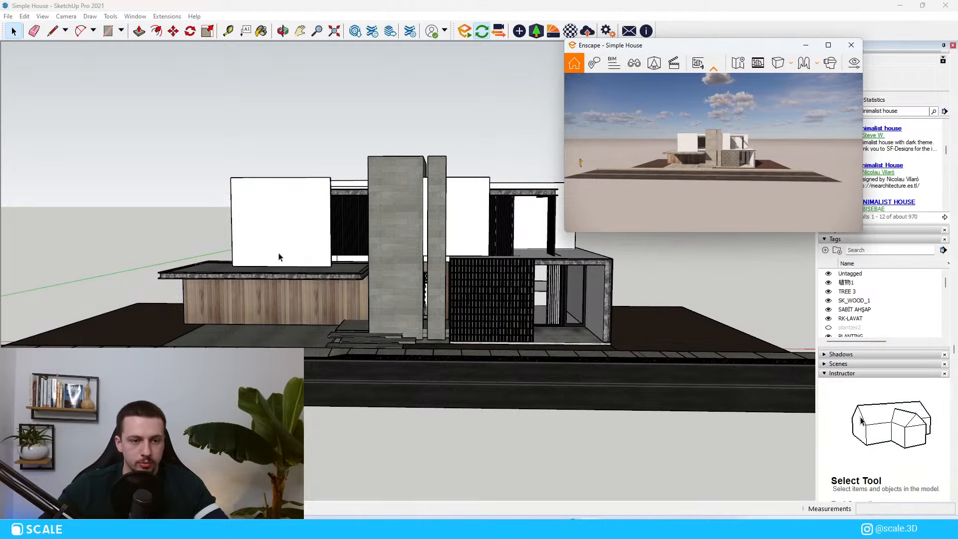
pyautogui.scroll(-5, 279, 257)
pyautogui.scroll(2, 452, 227)
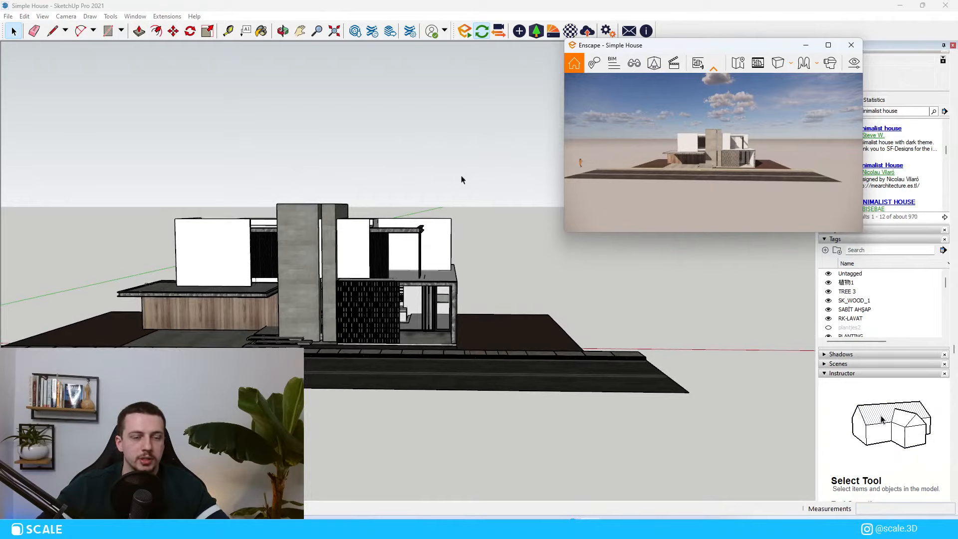
pyautogui.moveTo(519, 356)
pyautogui.mouseDown(button='middle')
pyautogui.moveTo(369, 324)
pyautogui.moveTo(515, 362)
pyautogui.moveTo(664, 353)
pyautogui.moveTo(694, 364)
pyautogui.moveTo(532, 378)
pyautogui.moveTo(314, 320)
pyautogui.moveTo(372, 311)
pyautogui.moveTo(536, 370)
pyautogui.moveTo(361, 311)
pyautogui.moveTo(320, 379)
pyautogui.mouseUp(button='middle')
pyautogui.scroll(3, 361, 310)
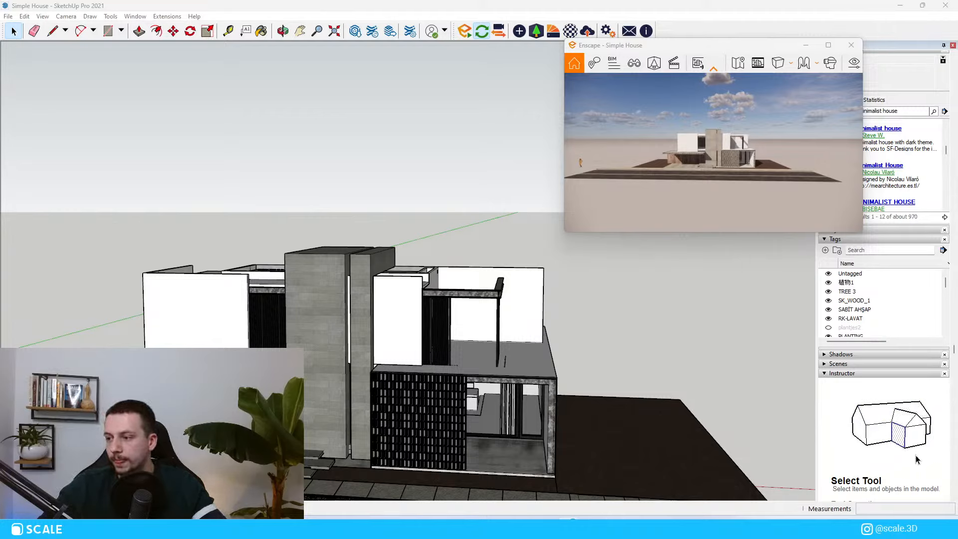
# Maximize the Enscape preview and fly the camera across the road to a close view of the house's front
pyautogui.click(828, 46)
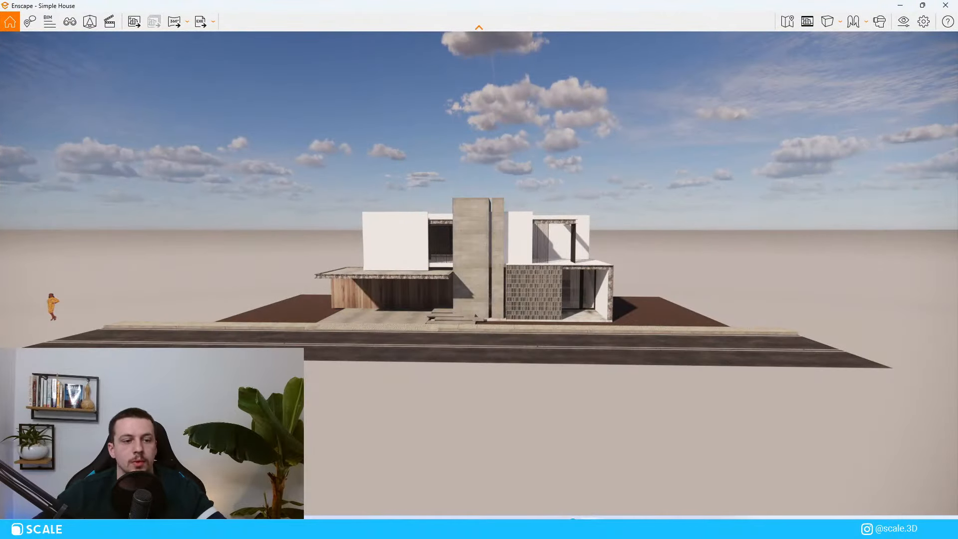
pyautogui.moveTo(479, 279); pyautogui.dragTo(474, 218)
pyautogui.press('w')
pyautogui.press('q')
pyautogui.press('w')
pyautogui.press('e')
pyautogui.press('a')
pyautogui.press('s')
pyautogui.press('w')
pyautogui.press('a')
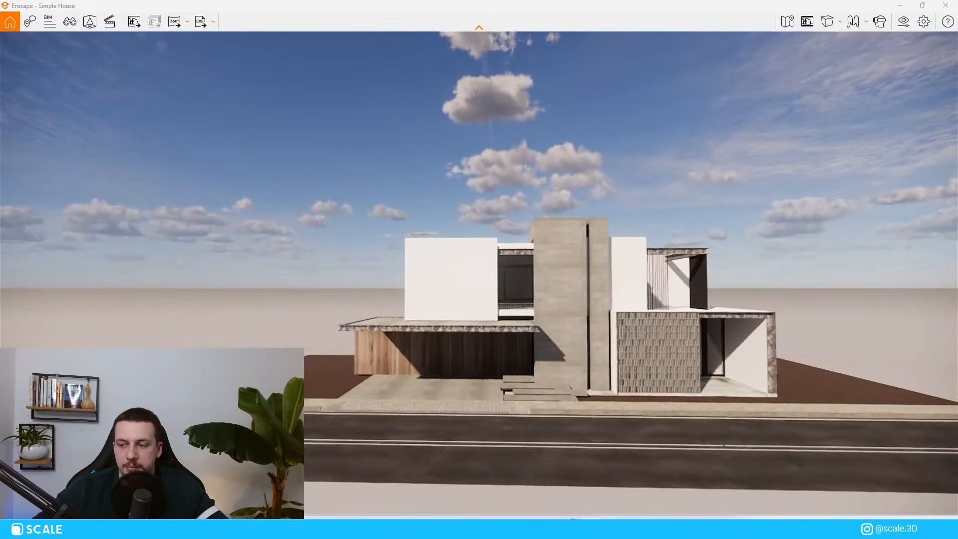
pyautogui.press('w')
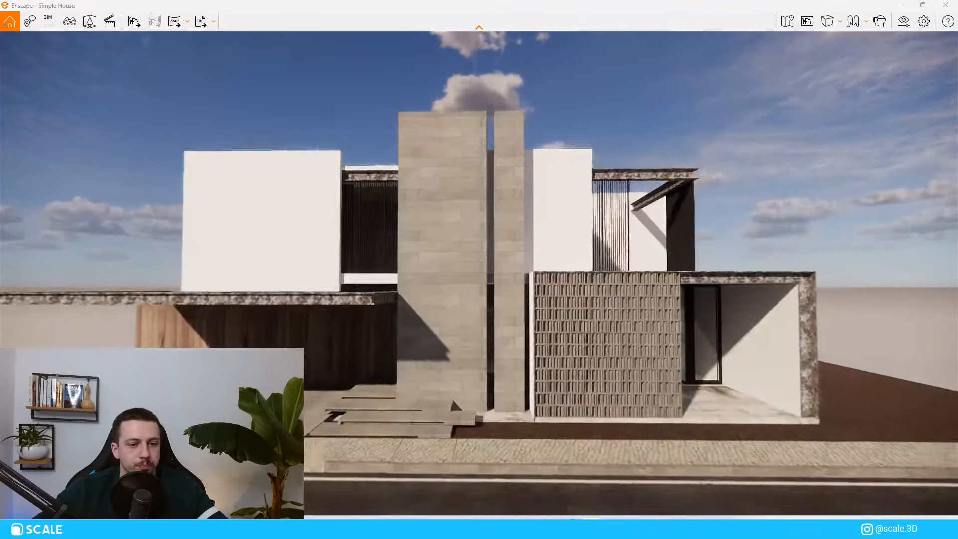
# Adjust the Enscape camera's distance, height and sideways position to frame the whole front facade with the road in the foreground
pyautogui.press('s')
pyautogui.press('a')
pyautogui.press('q')
pyautogui.press('w')
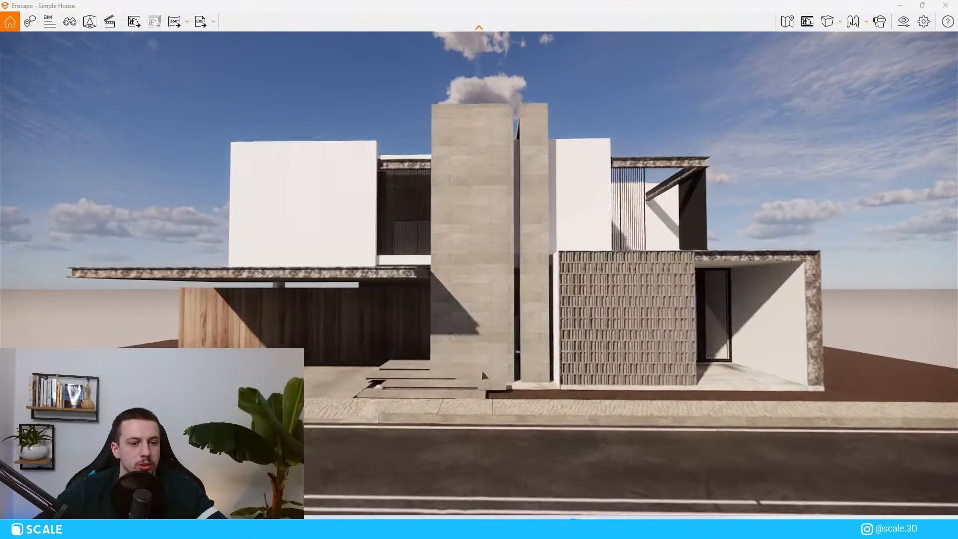
pyautogui.press('s')
pyautogui.press('w')
pyautogui.press('q')
pyautogui.press('e')
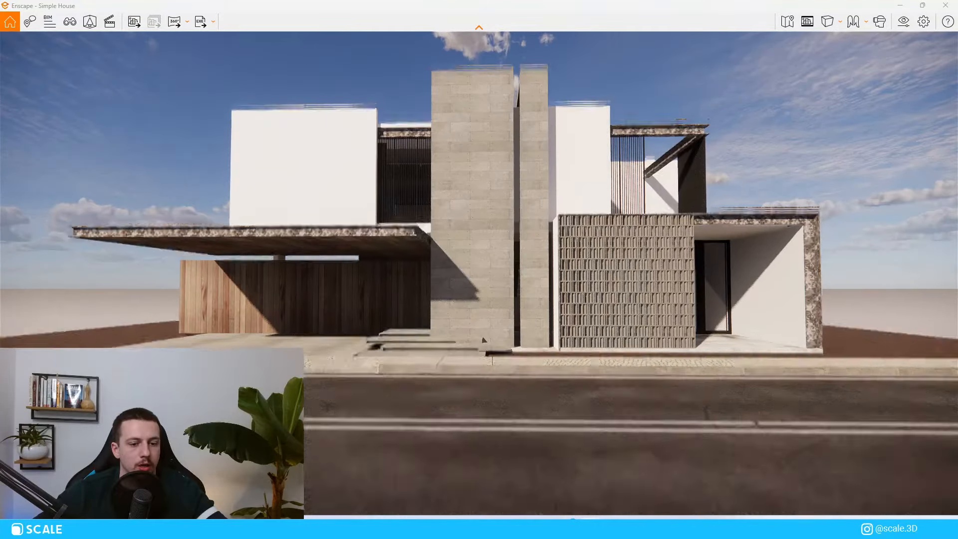
pyautogui.press('s')
pyautogui.press('w')
pyautogui.press('s')
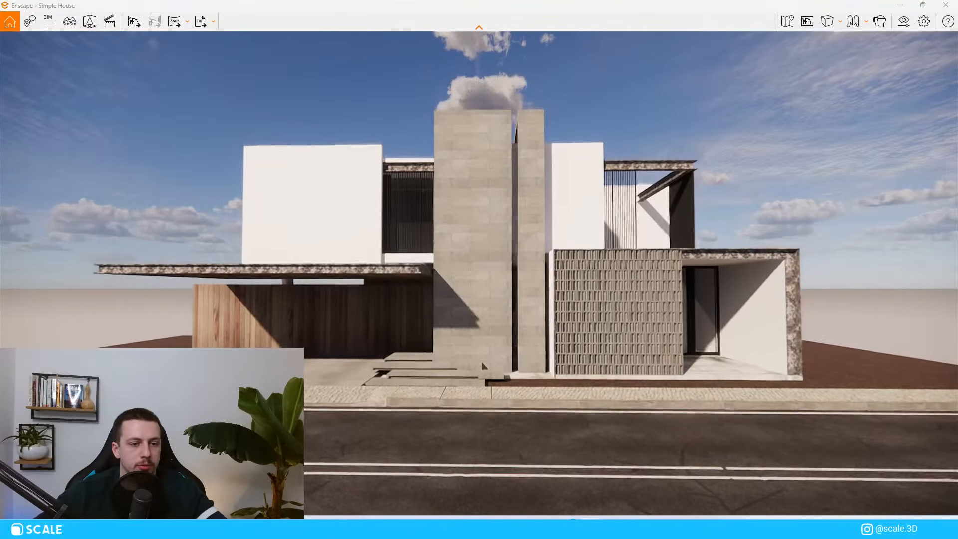
pyautogui.press('w')
pyautogui.press('s')
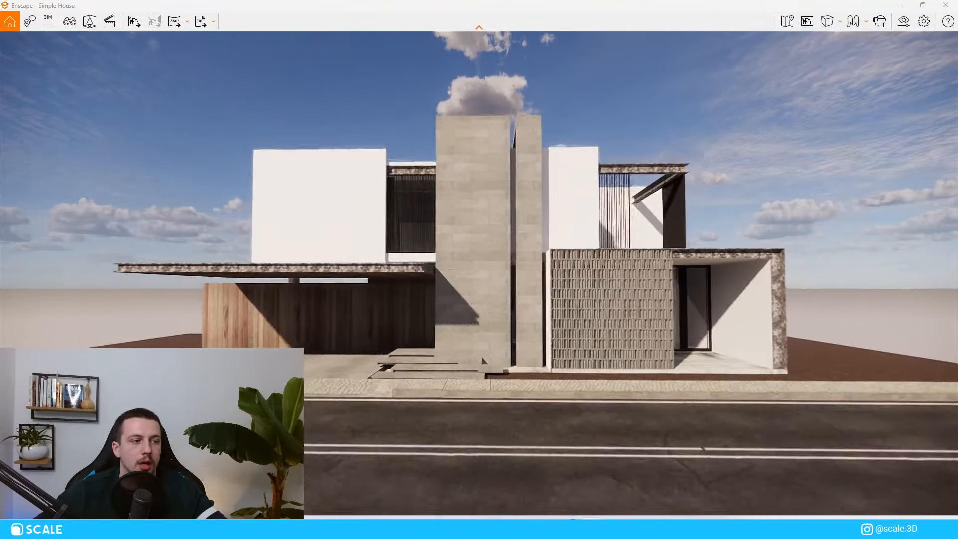
# Fine-tune the Enscape camera's height and distance in front of the house's facade
pyautogui.press('e')
pyautogui.press('w')
pyautogui.press('q')
pyautogui.press('s')
pyautogui.press('w')
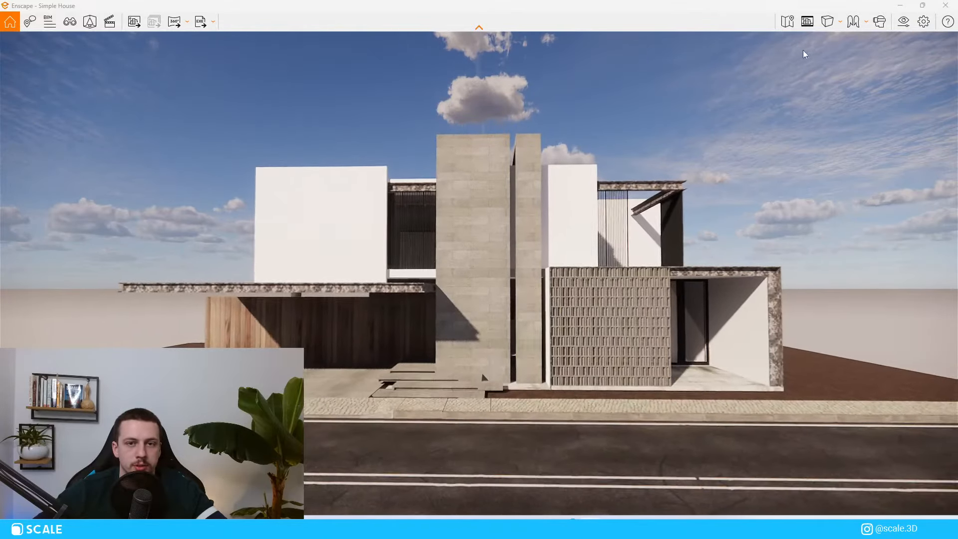
# Open the visual settings, set the camera projection to Two-Point and move the settings window aside
pyautogui.click(903, 22)
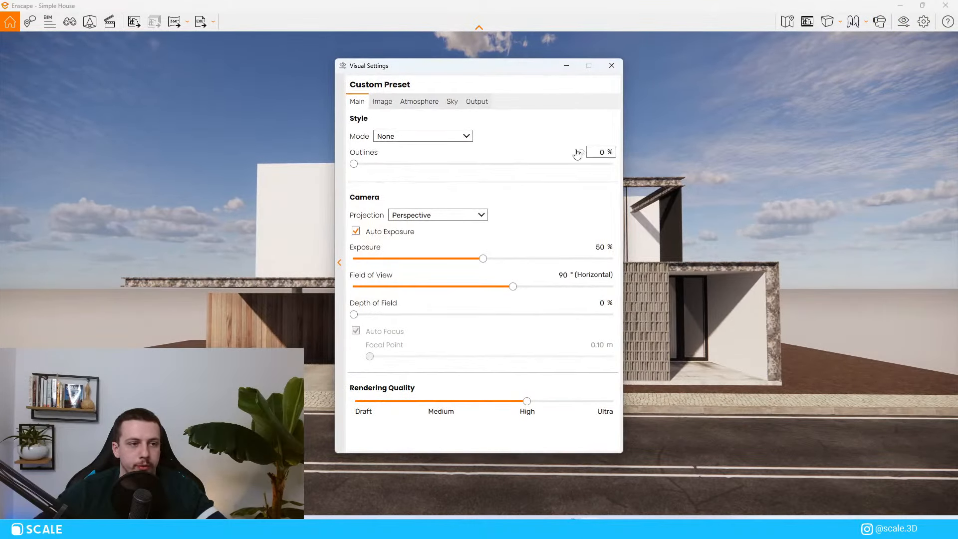
pyautogui.click(476, 213)
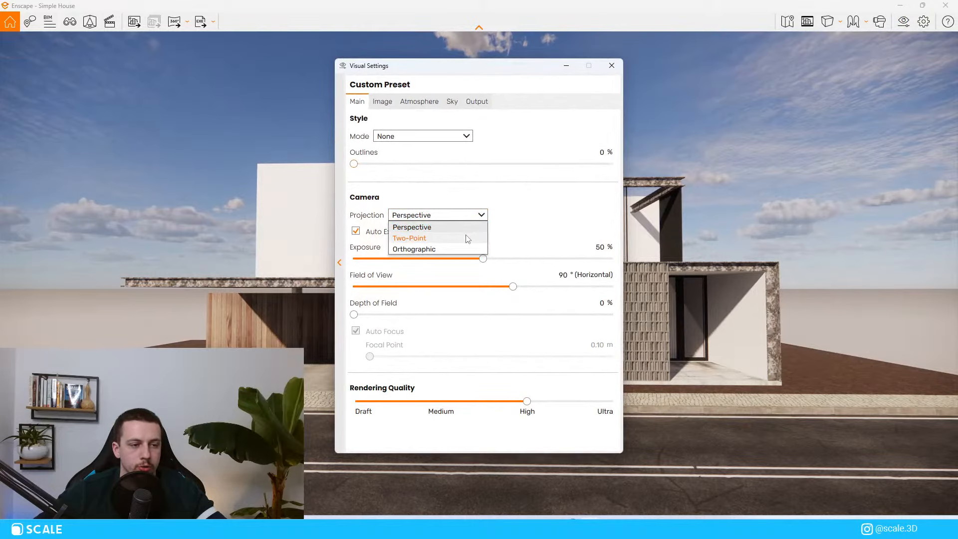
pyautogui.click(467, 239)
pyautogui.moveTo(492, 77); pyautogui.dragTo(703, 79)
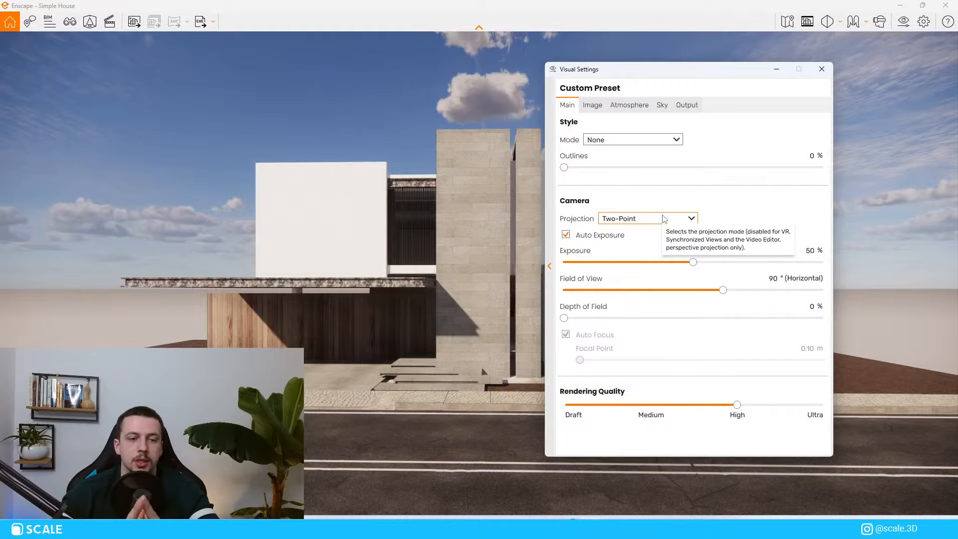
# Examine the house from a raised angle in two-point projection, keeping the settings window clear of the model
pyautogui.moveTo(470, 213); pyautogui.dragTo(506, 308, button='right')
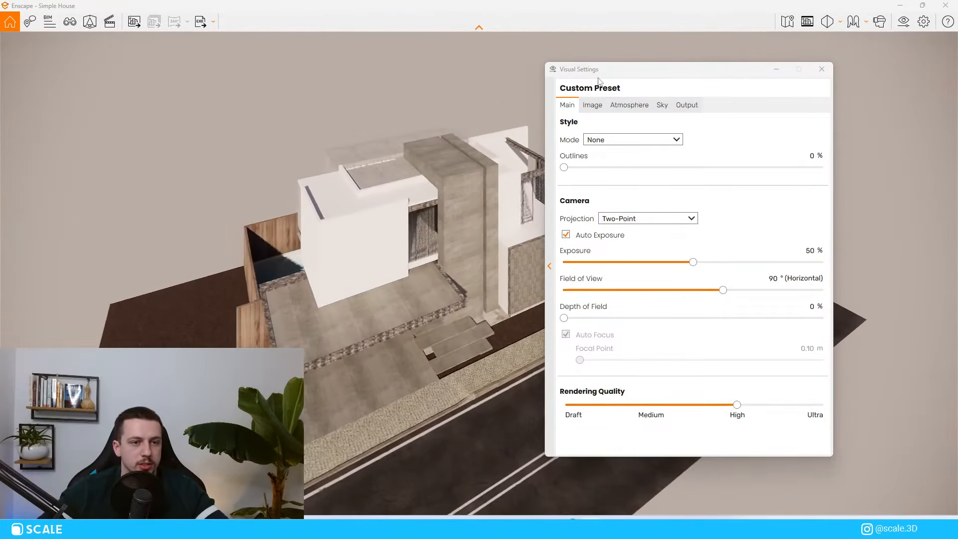
pyautogui.moveTo(603, 76); pyautogui.dragTo(714, 60)
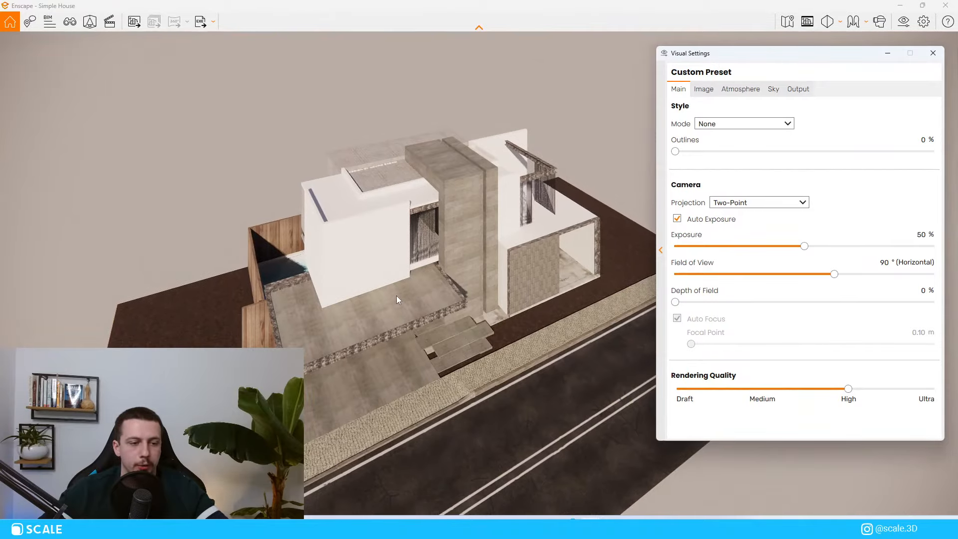
pyautogui.moveTo(396, 295); pyautogui.dragTo(396, 347, button='right')
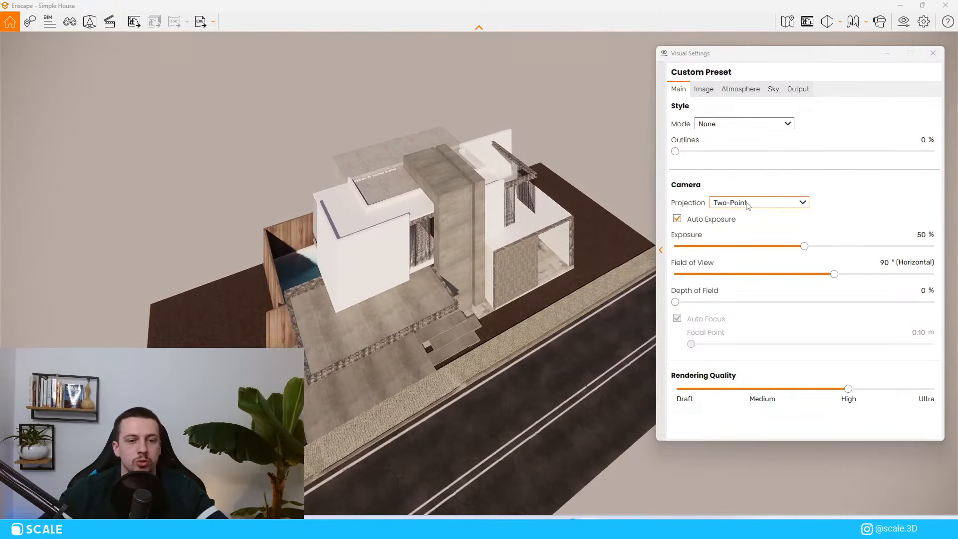
# Switch the camera projection to Perspective and return the camera to a frontal view of the house
pyautogui.click(748, 203)
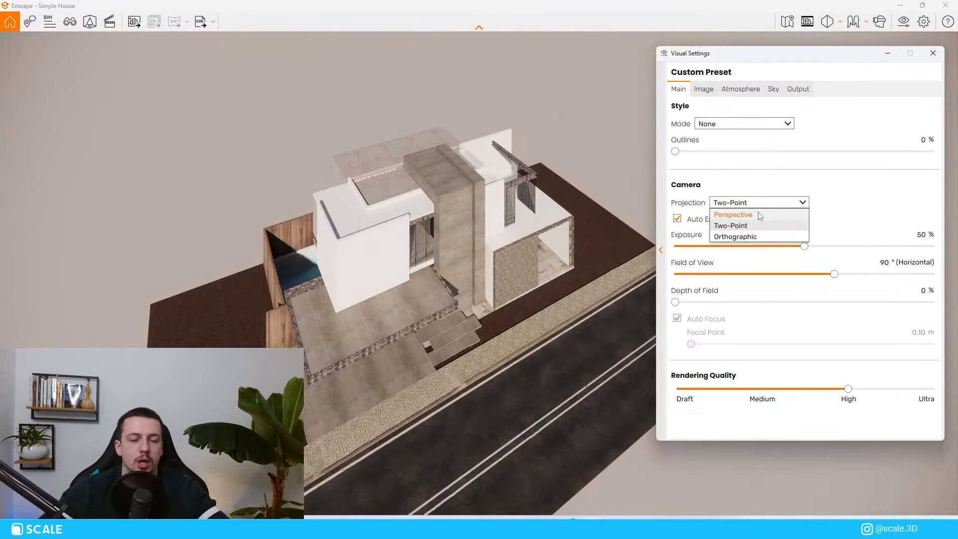
pyautogui.click(759, 215)
pyautogui.moveTo(578, 299); pyautogui.dragTo(584, 241)
pyautogui.press('w')
pyautogui.moveTo(549, 300); pyautogui.dragTo(464, 208, button='right')
pyautogui.moveTo(467, 330); pyautogui.dragTo(467, 287, button='right')
pyautogui.press('a')
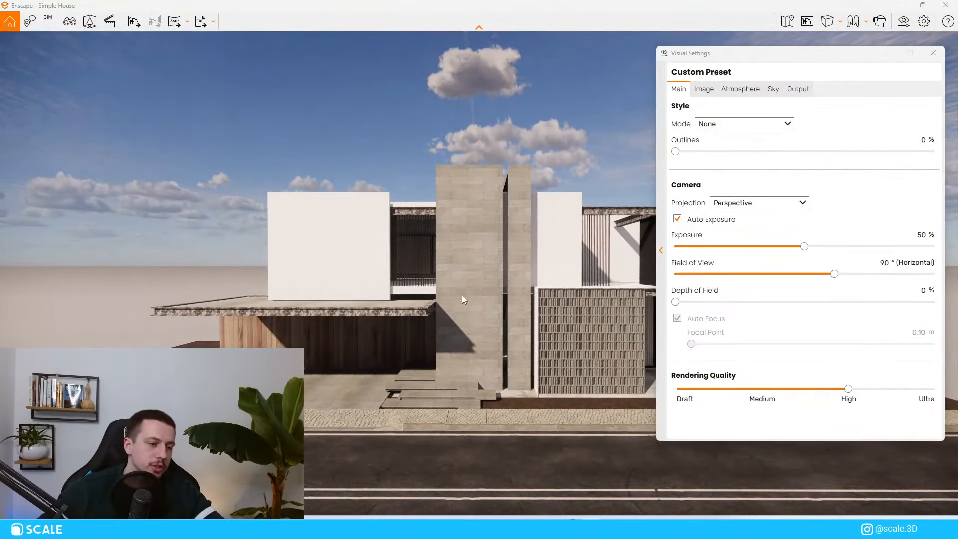
# Set the camera projection to Two-Point, level the frontal view and set the horizontal field of view to 70°
pyautogui.click(753, 202)
pyautogui.click(730, 223)
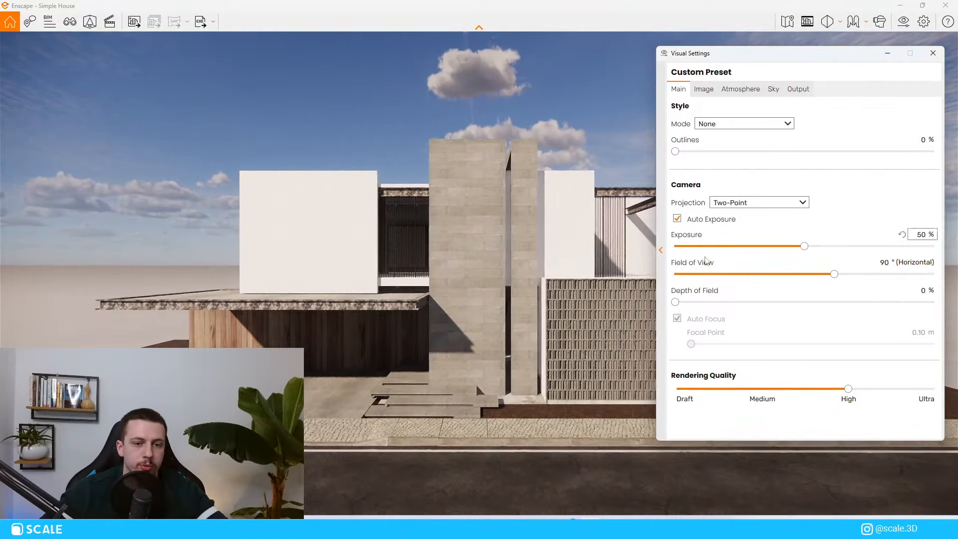
pyautogui.moveTo(487, 328); pyautogui.dragTo(485, 319, button='right')
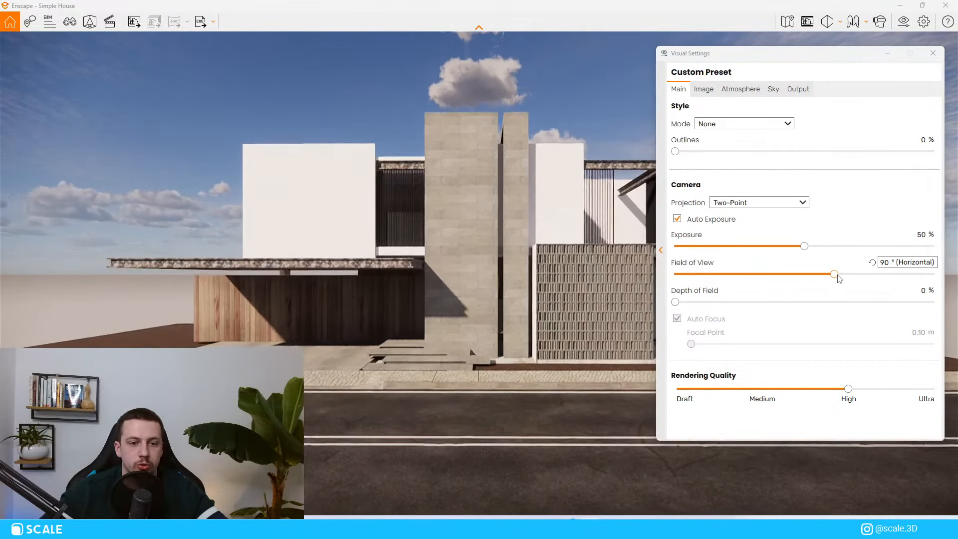
pyautogui.moveTo(834, 275); pyautogui.dragTo(793, 276)
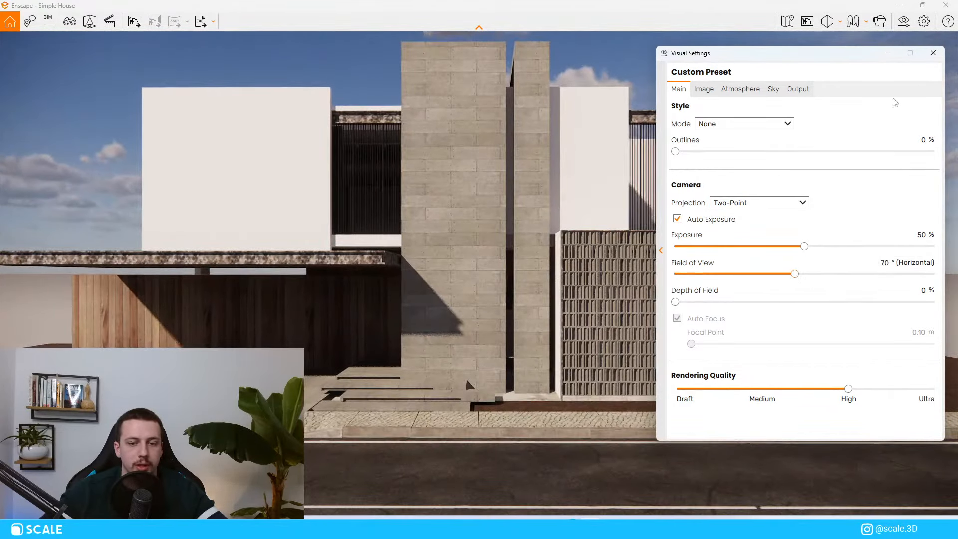
# Minimize the visual settings and adjust the camera's distance and sideways position to frame the whole facade
pyautogui.click(887, 53)
pyautogui.press('w')
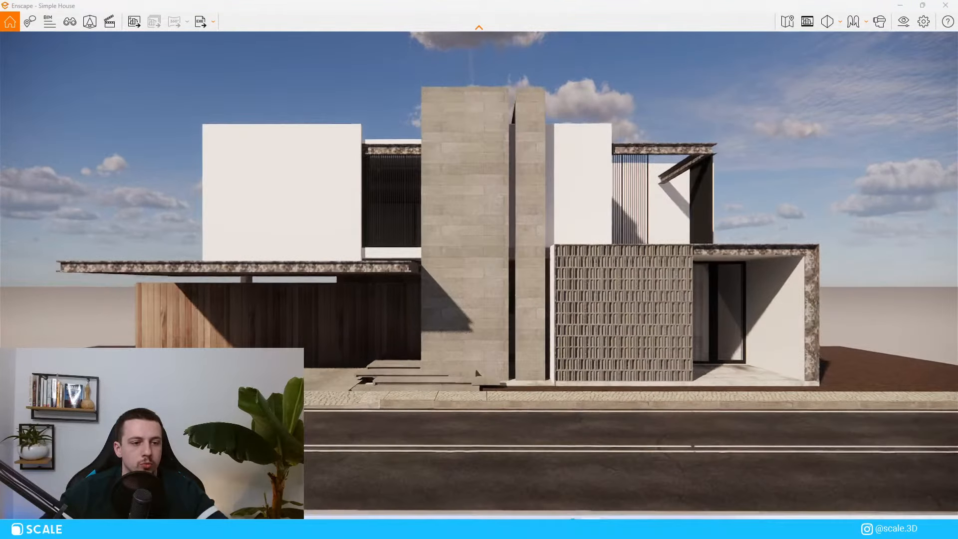
pyautogui.press('Left')
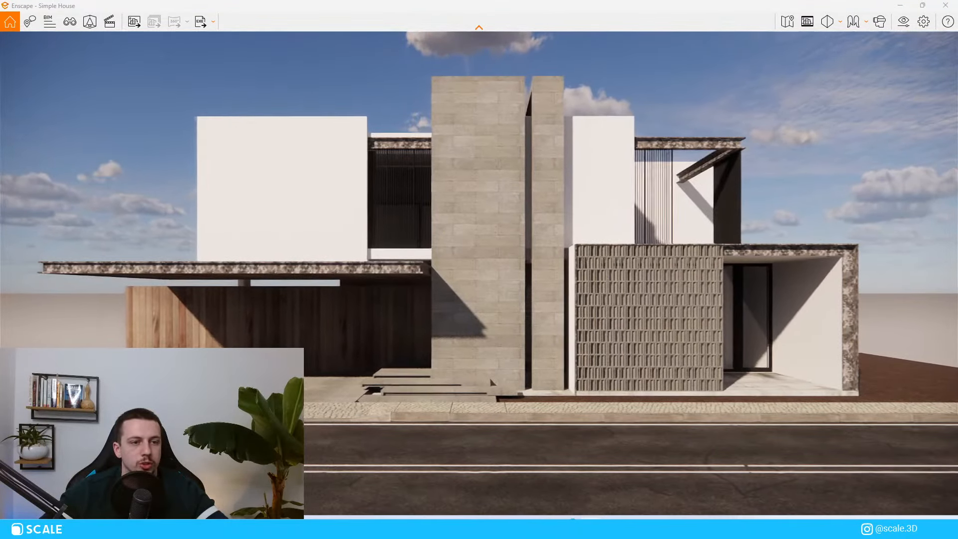
pyautogui.press('Right')
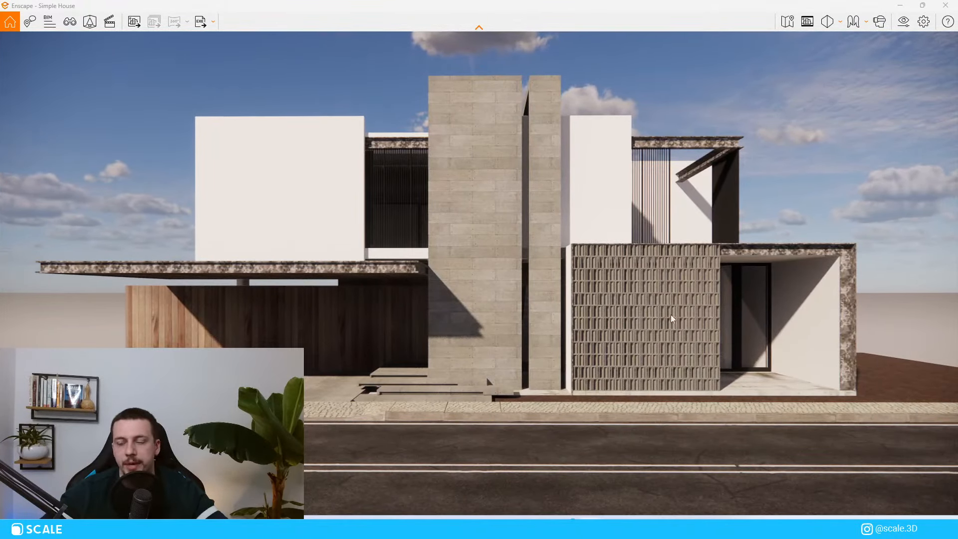
# Save the current camera as a new view named "Render 1" and close the view management
pyautogui.click(69, 22)
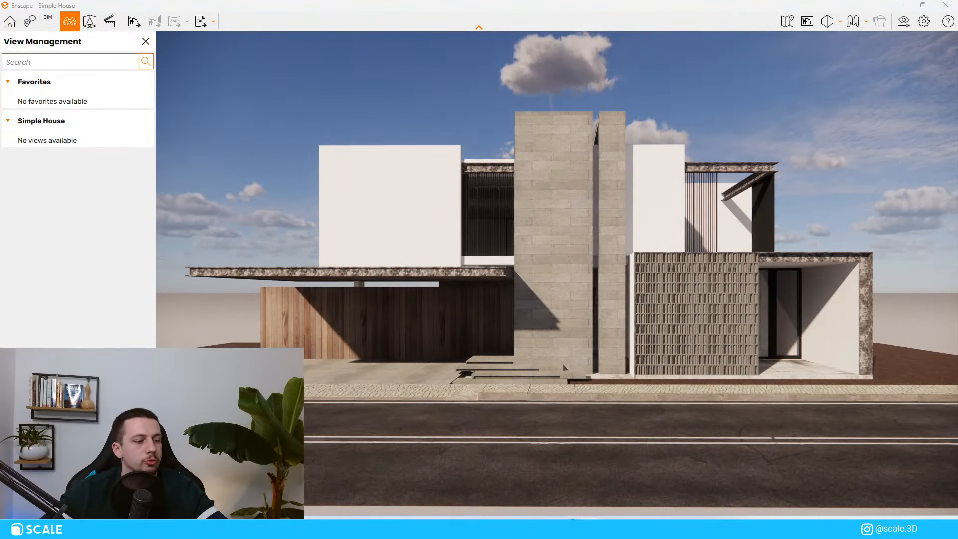
pyautogui.click(145, 60)
pyautogui.moveTo(67, 76); pyautogui.dragTo(1, 92)
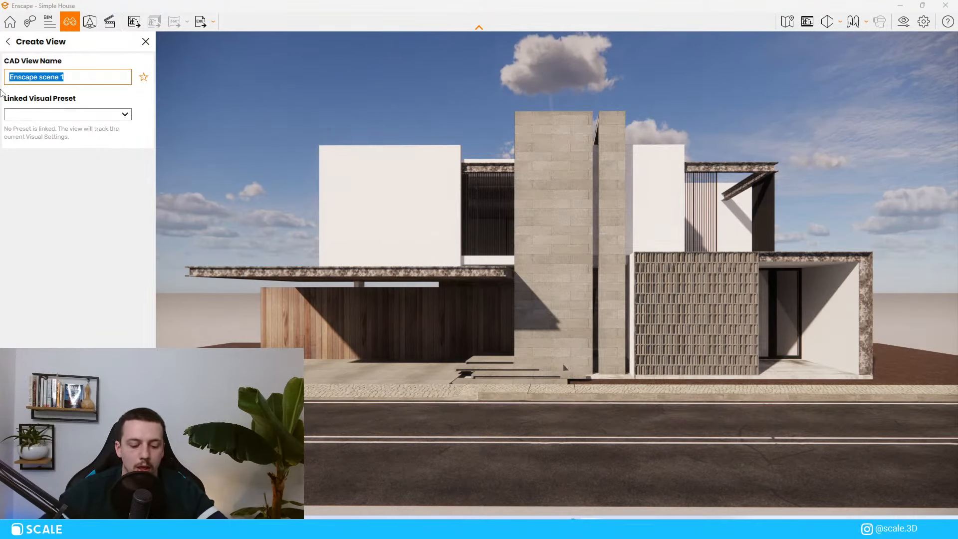
pyautogui.write('Render')
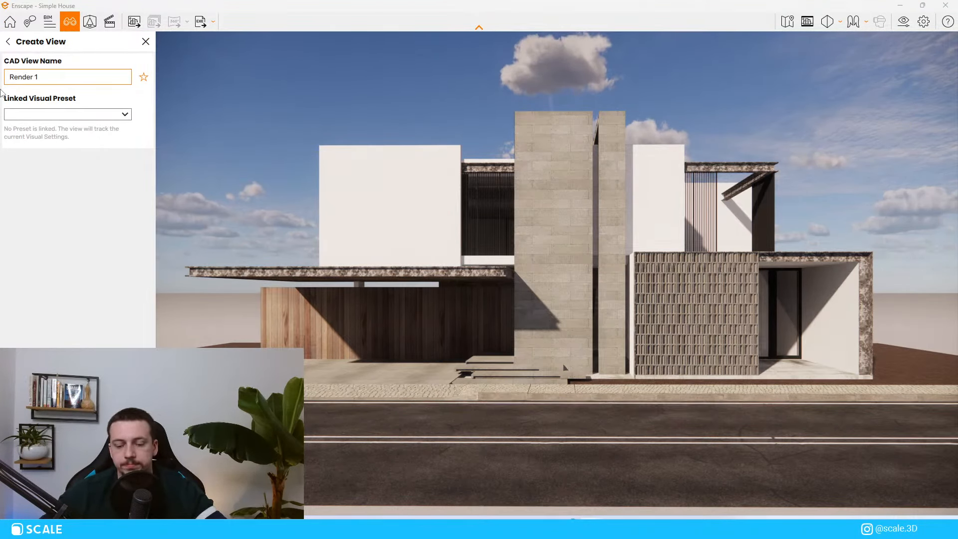
pyautogui.press('Return')
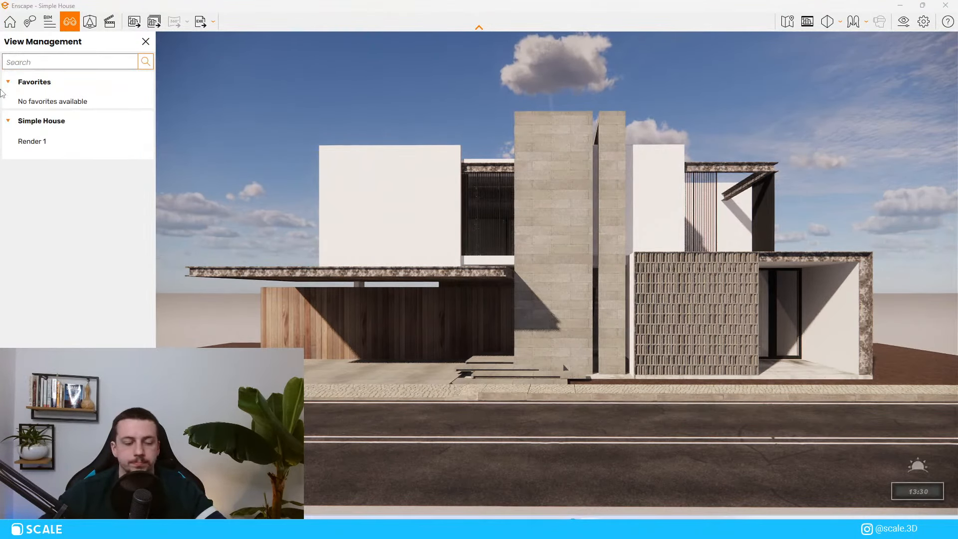
pyautogui.click(145, 42)
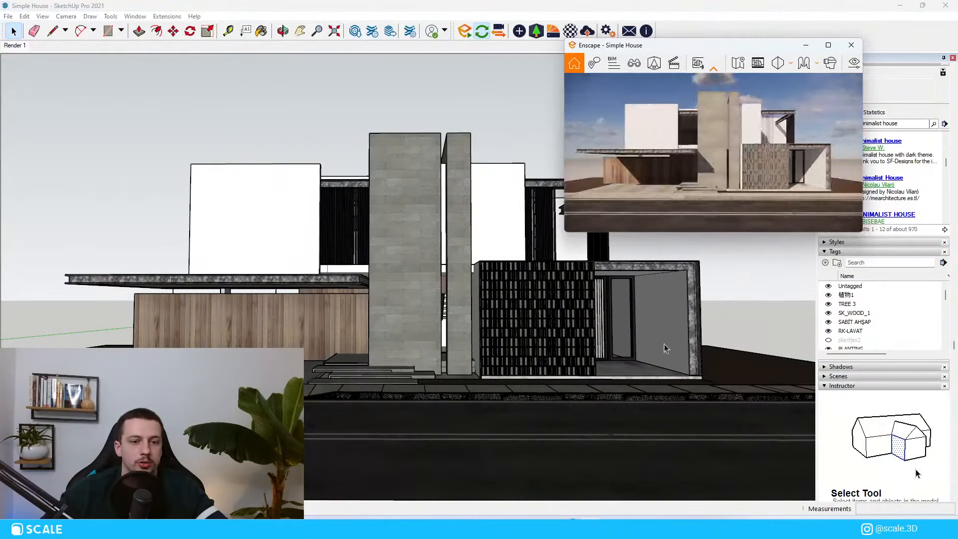
# Keep the Enscape - Simple House window on top of SketchUp and clear the model selection
pyautogui.scroll(-3, 348, 312)
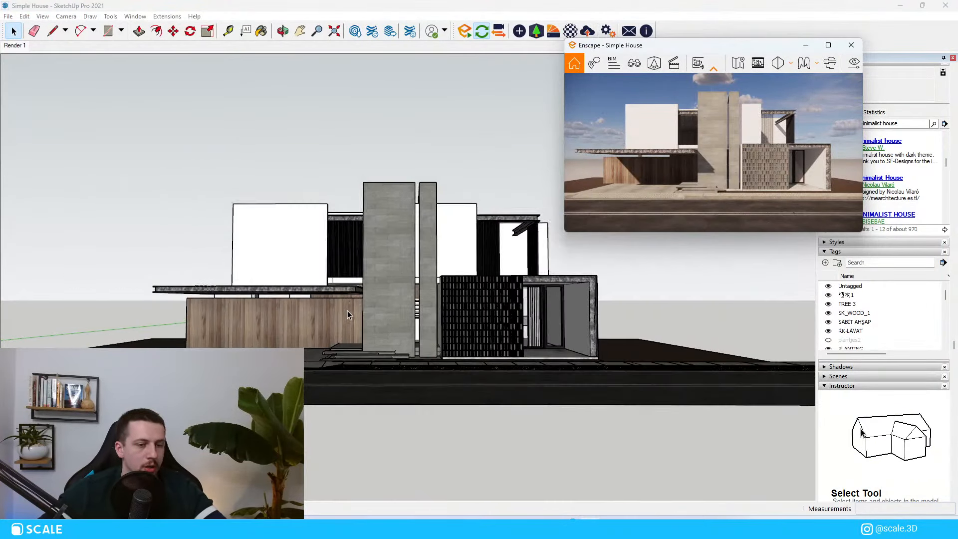
pyautogui.moveTo(364, 310); pyautogui.dragTo(377, 261, button='middle')
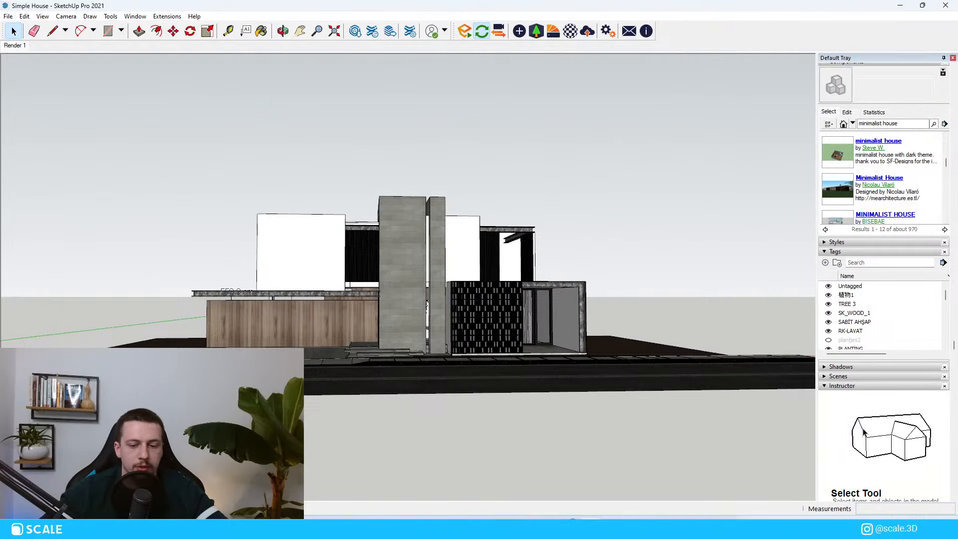
pyautogui.click(864, 528)
pyautogui.rightClick(883, 477)
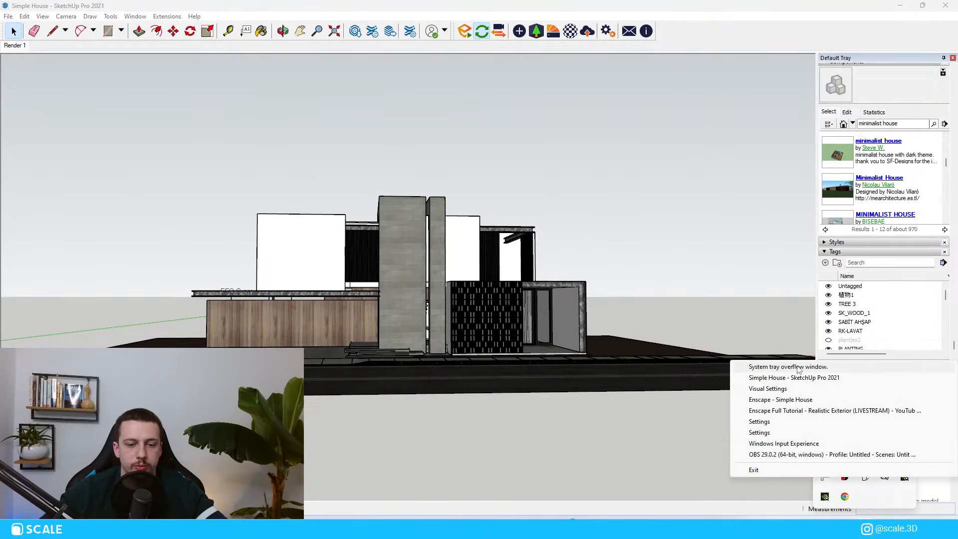
pyautogui.click(797, 403)
pyautogui.scroll(-2, 300, 295)
pyautogui.click(461, 255)
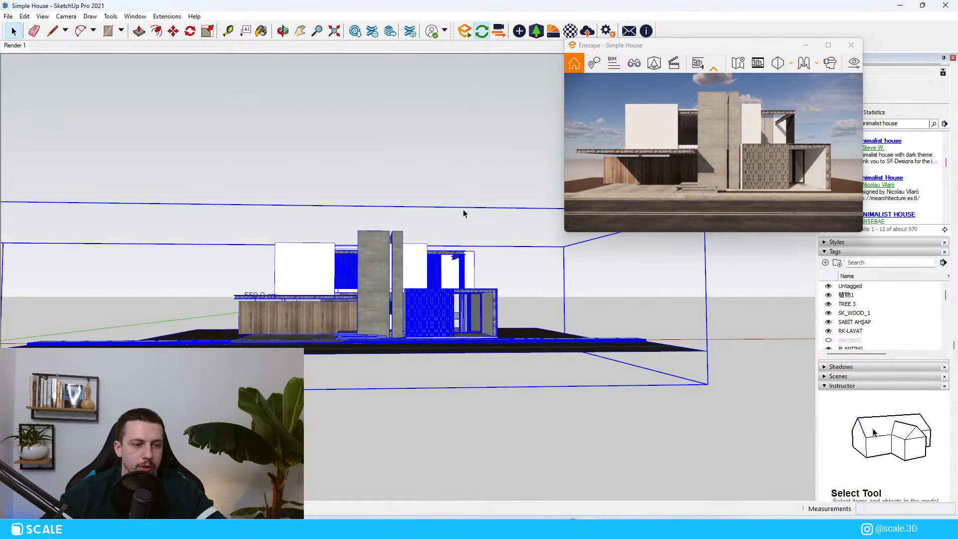
pyautogui.click(463, 214)
# Enlarge the floating Enscape window, turn on its safe frame and fit the window's edges to the framed render
pyautogui.moveTo(463, 214); pyautogui.dragTo(369, 249, button='middle')
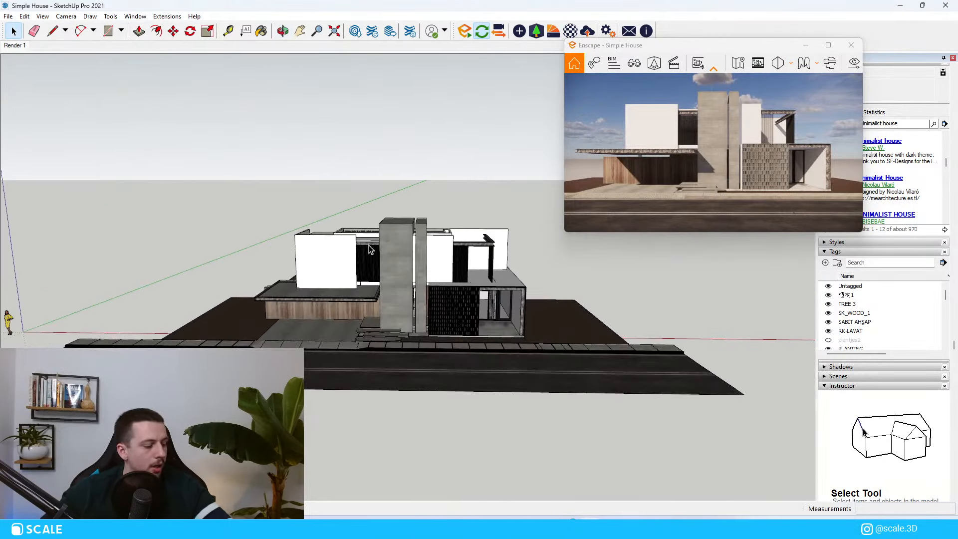
pyautogui.scroll(5, 447, 305)
pyautogui.moveTo(445, 346); pyautogui.dragTo(418, 327, button='middle')
pyautogui.scroll(-3, 416, 324)
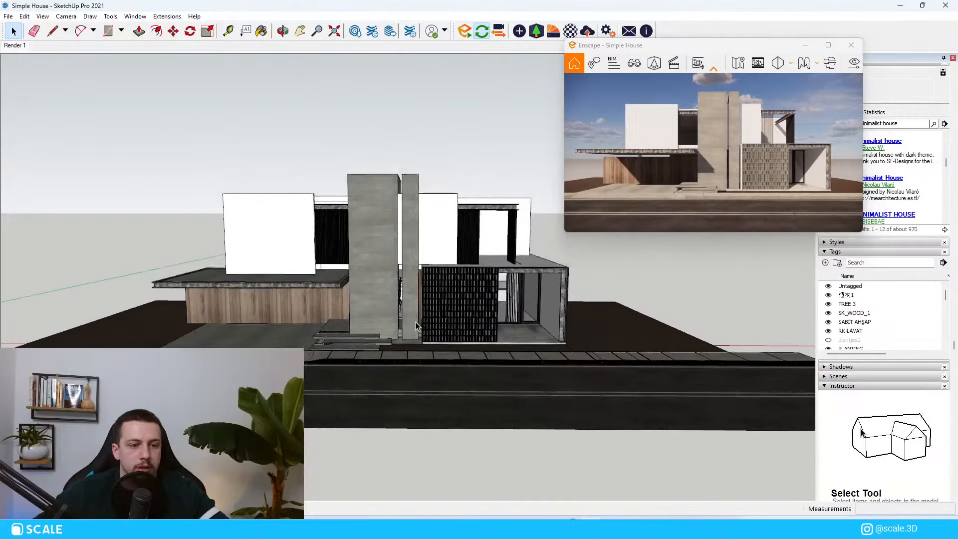
pyautogui.scroll(-1, 416, 325)
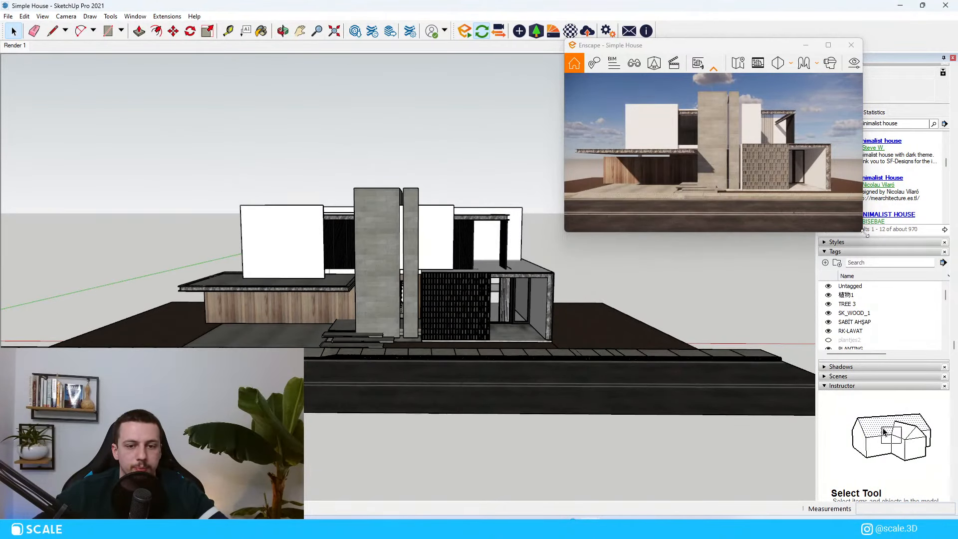
pyautogui.moveTo(864, 232); pyautogui.dragTo(933, 276)
pyautogui.click(792, 64)
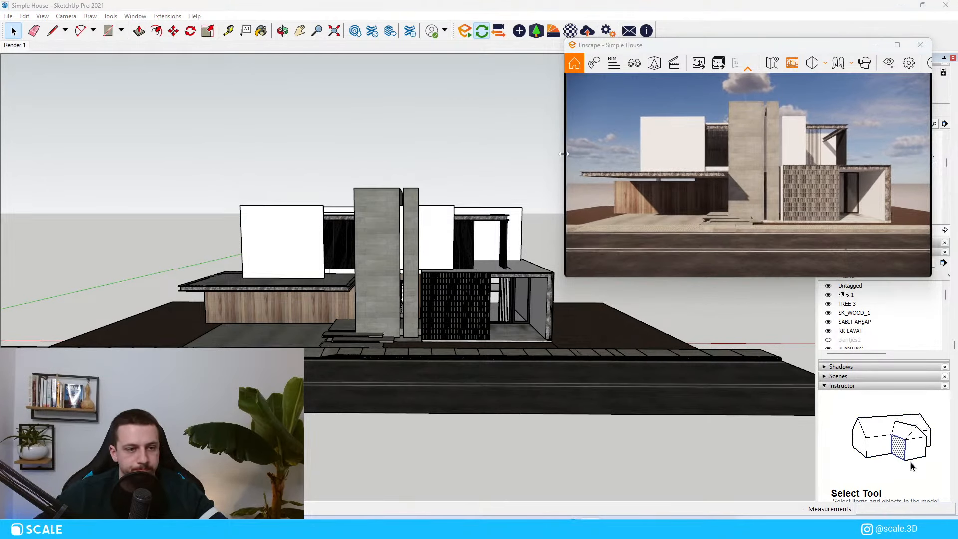
pyautogui.moveTo(564, 153); pyautogui.dragTo(578, 153)
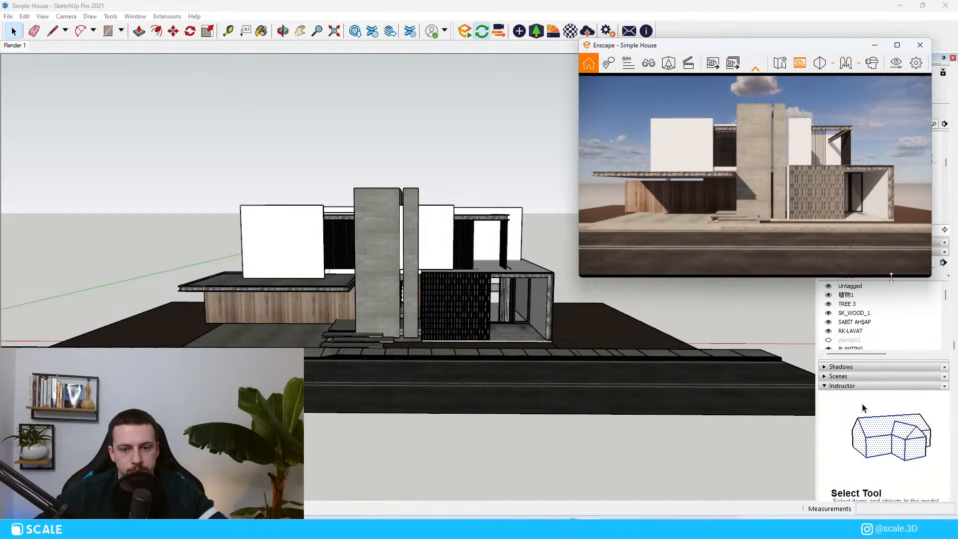
pyautogui.moveTo(890, 278); pyautogui.dragTo(891, 270)
# Bring back the resized Enscape preview and keep it on top while working in SketchUp
pyautogui.scroll(-2, 500, 410)
pyautogui.click(501, 430)
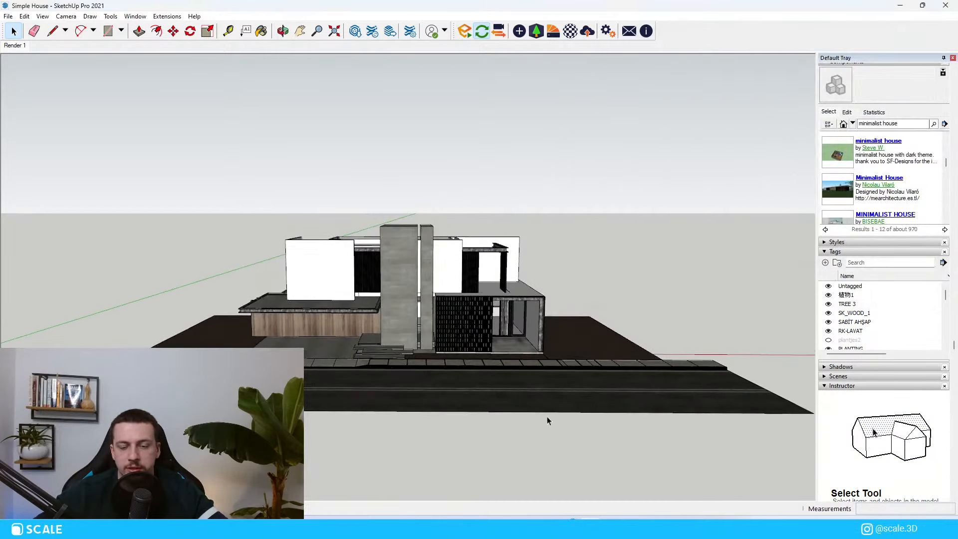
pyautogui.click(584, 527)
pyautogui.click(623, 475)
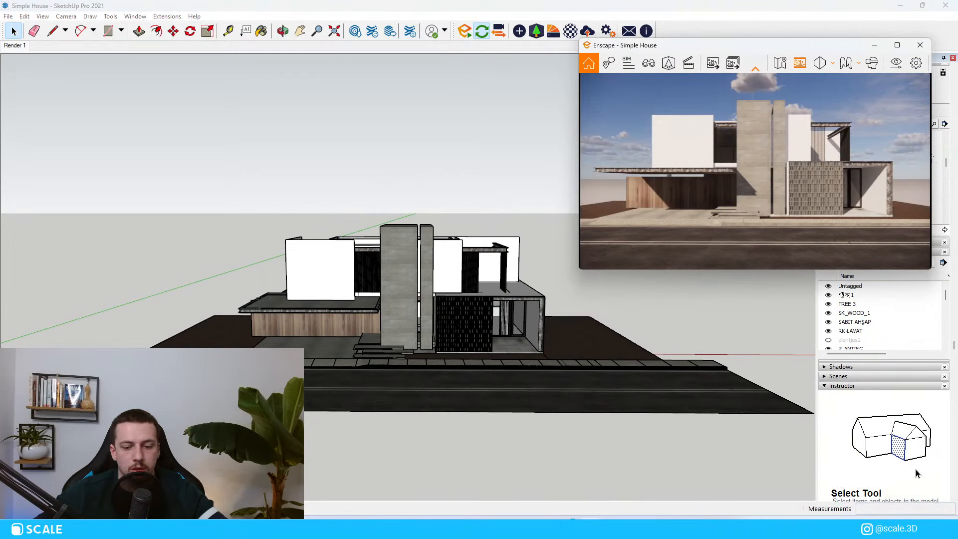
pyautogui.click(864, 527)
pyautogui.click(824, 479)
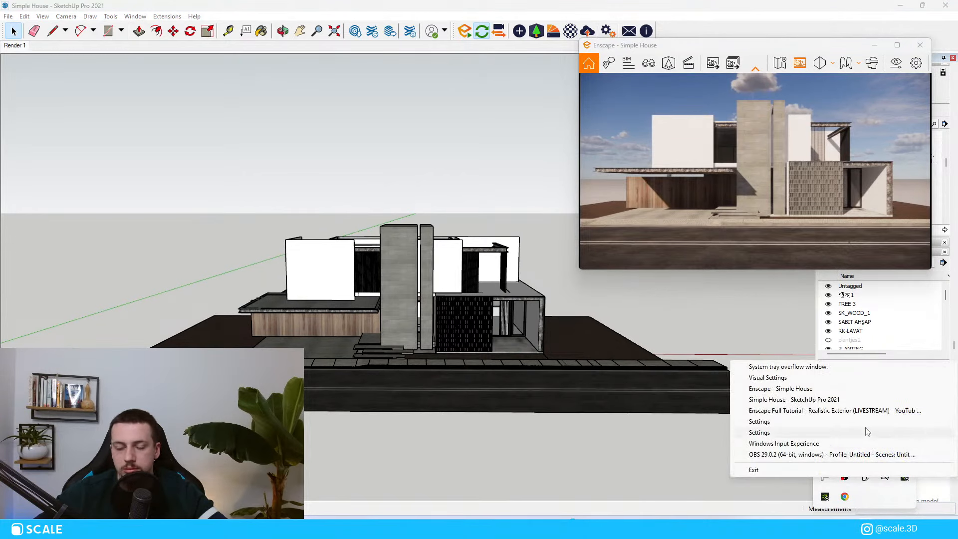
pyautogui.click(808, 389)
pyautogui.click(662, 323)
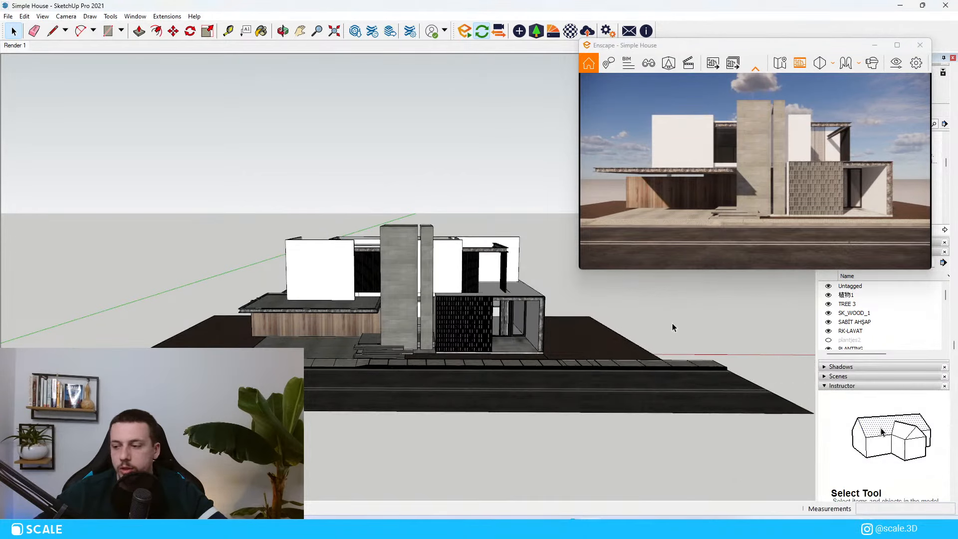
pyautogui.scroll(-1, 725, 387)
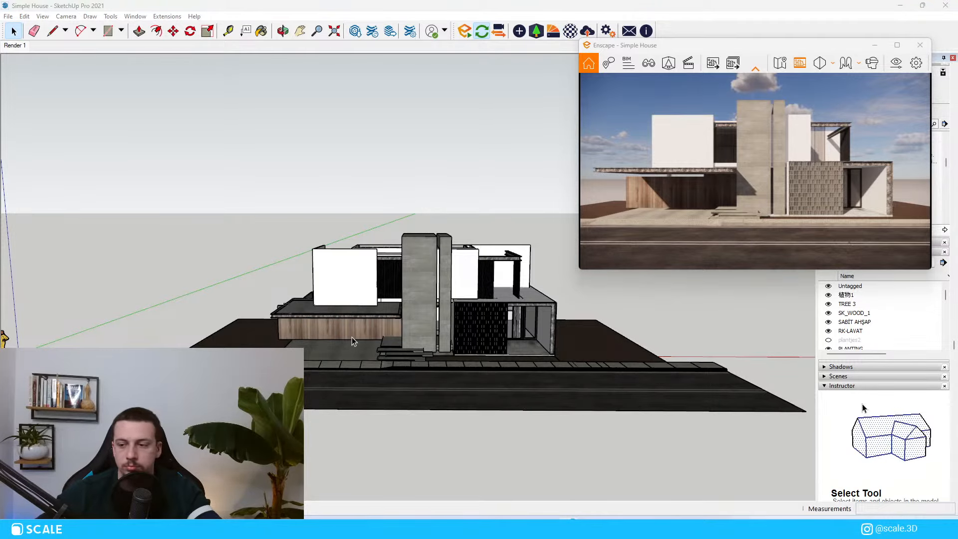
pyautogui.scroll(-2, 351, 341)
pyautogui.scroll(6, 460, 348)
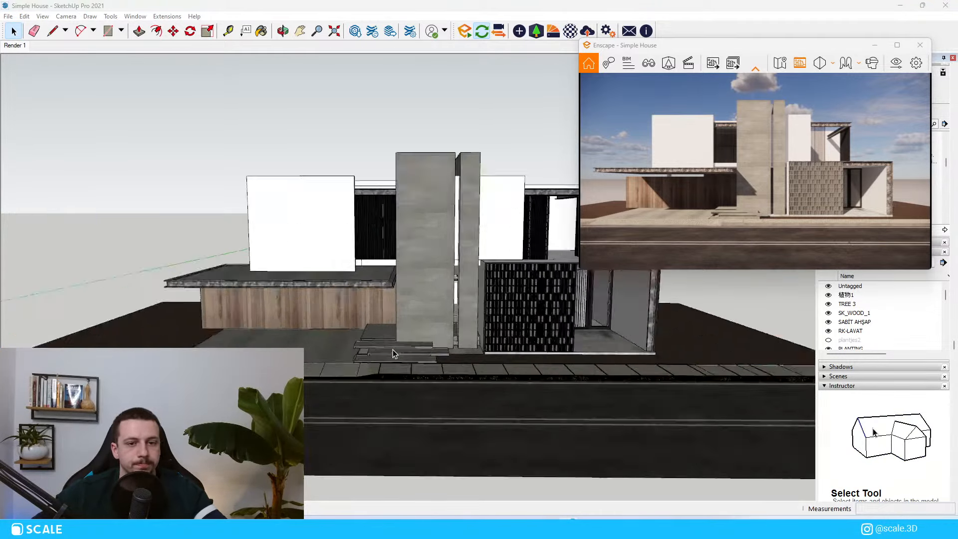
# Set the sun brightness to 0 % in Enscape's atmosphere settings and close the visual settings
pyautogui.scroll(-3, 460, 348)
pyautogui.moveTo(460, 348)
pyautogui.mouseDown(button='middle')
pyautogui.moveTo(471, 424)
pyautogui.moveTo(487, 428)
pyautogui.moveTo(443, 403)
pyautogui.mouseUp(button='middle')
pyautogui.scroll(5, 473, 425)
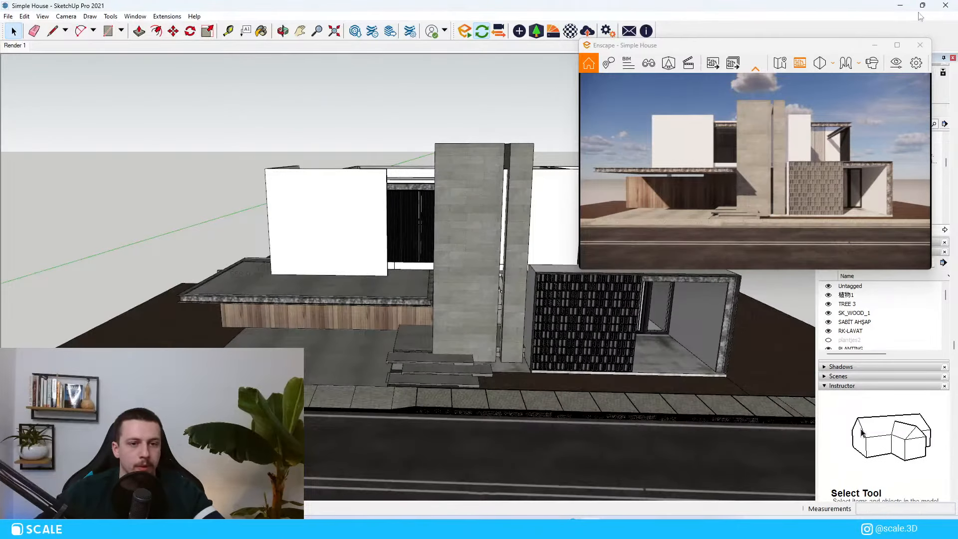
pyautogui.click(866, 63)
pyautogui.moveTo(778, 57); pyautogui.dragTo(316, 58)
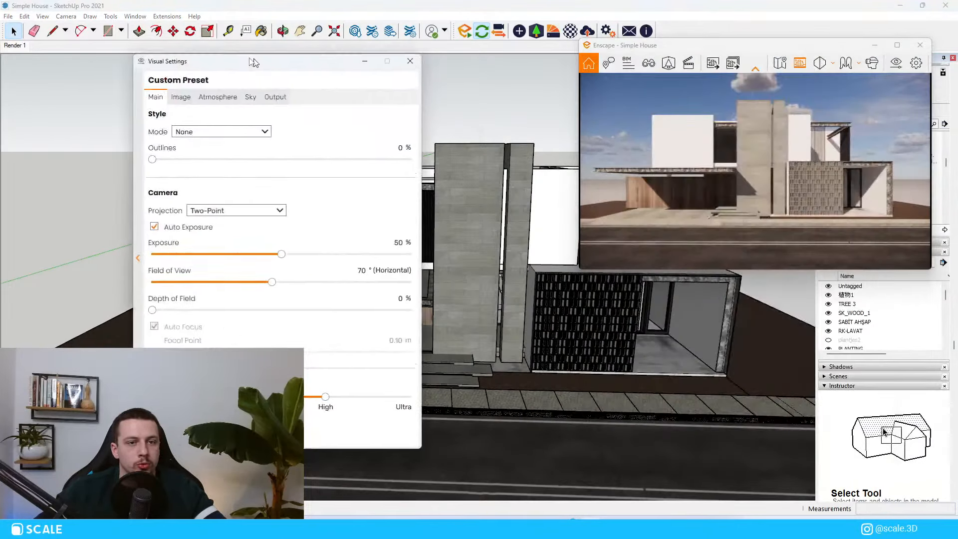
pyautogui.click(231, 95)
pyautogui.moveTo(192, 231); pyautogui.dragTo(147, 232)
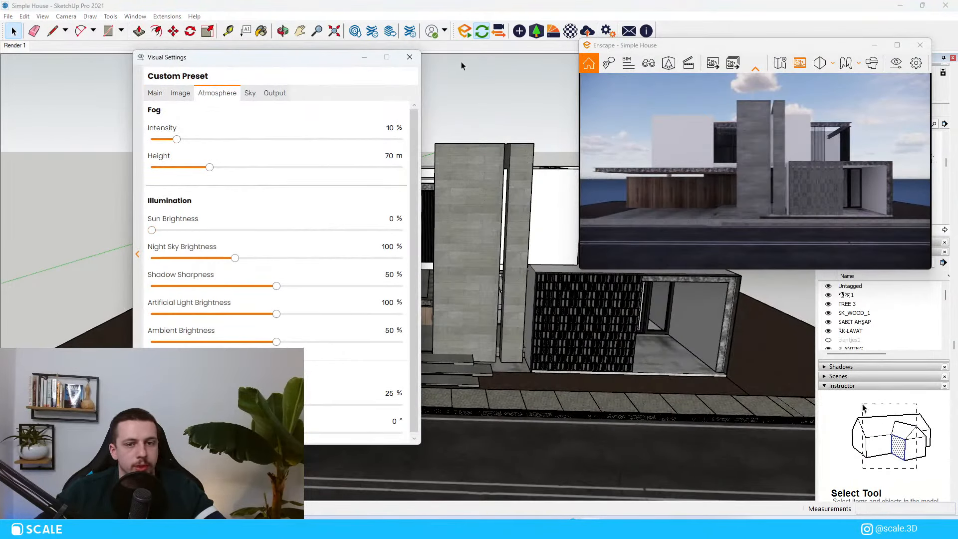
pyautogui.click(409, 58)
# Bring the Enscape - Simple House preview back and keep it on top of SketchUp
pyautogui.moveTo(427, 278); pyautogui.dragTo(438, 269, button='middle')
pyautogui.click(864, 528)
pyautogui.rightClick(823, 482)
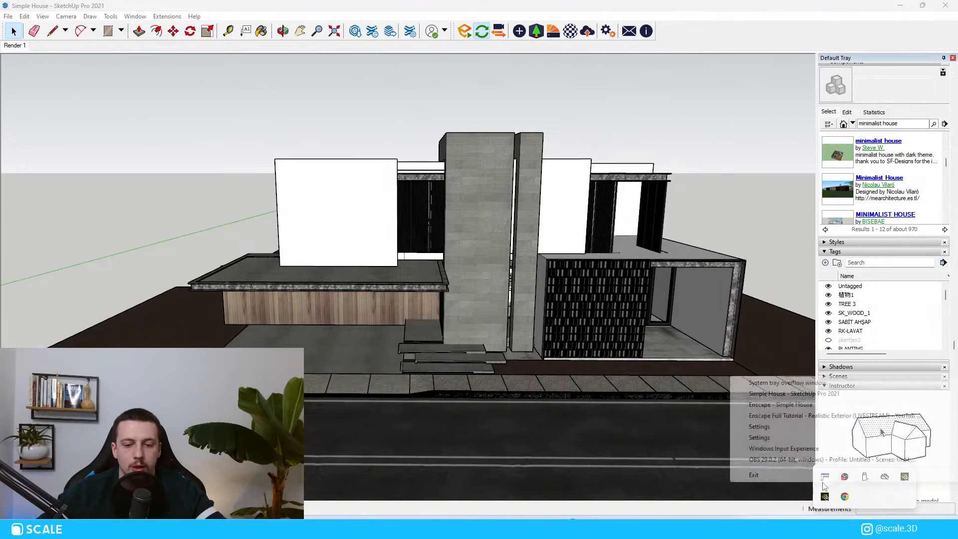
pyautogui.click(799, 396)
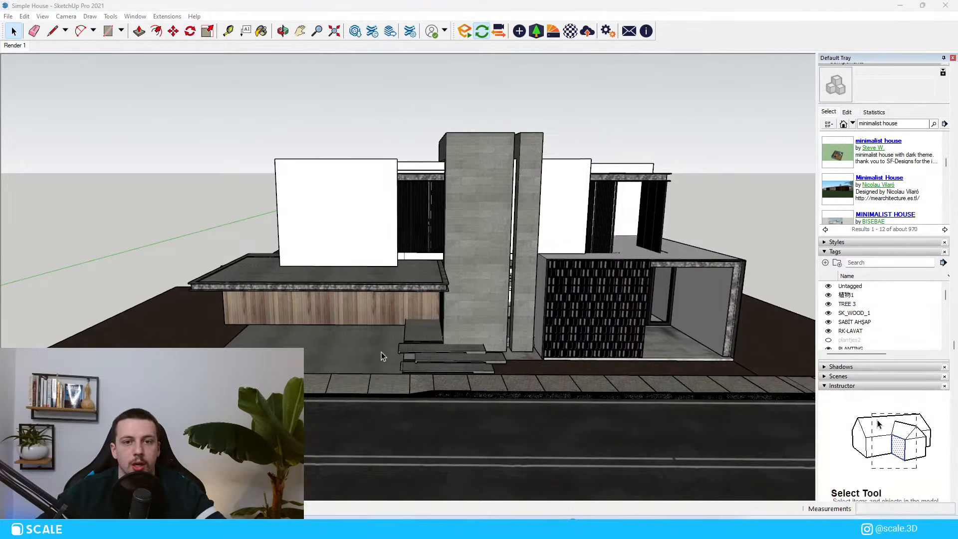
pyautogui.click(864, 527)
pyautogui.rightClick(846, 482)
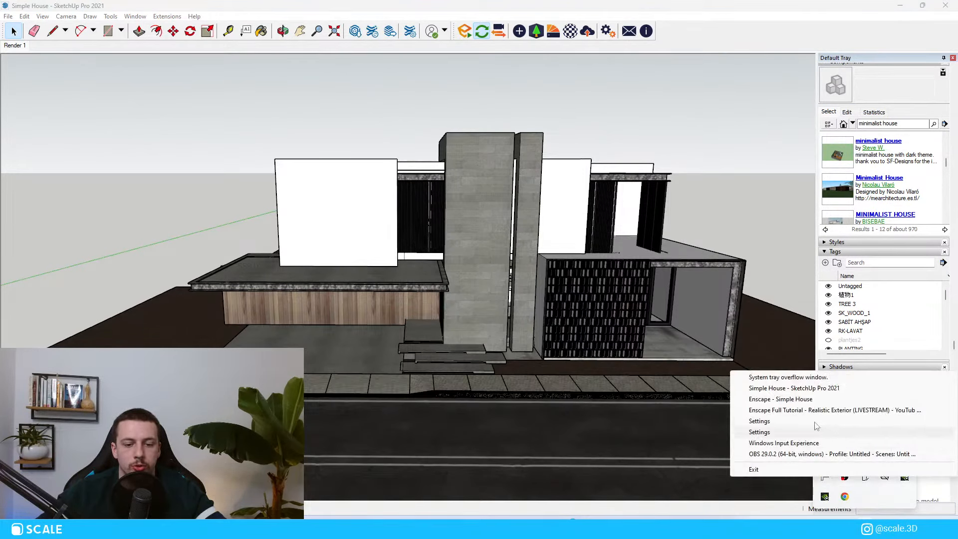
pyautogui.click(798, 399)
# Examine the asphalt road in front of the house, both its surface close up and its full extent
pyautogui.scroll(-2, 304, 309)
pyautogui.scroll(4, 422, 414)
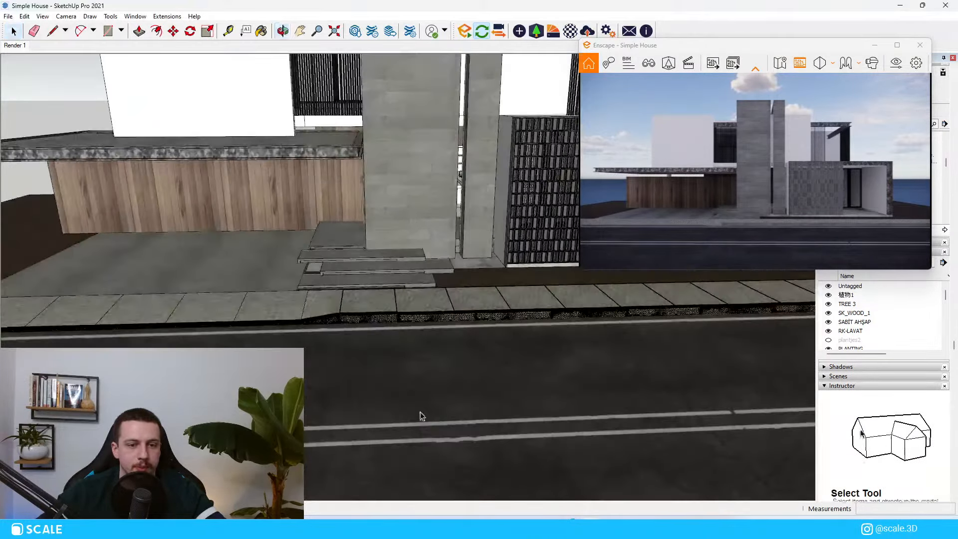
pyautogui.scroll(-4, 386, 376)
pyautogui.moveTo(348, 316)
pyautogui.mouseDown(button='middle')
pyautogui.moveTo(543, 456)
pyautogui.moveTo(408, 254)
pyautogui.mouseUp(button='middle')
pyautogui.scroll(5, 406, 253)
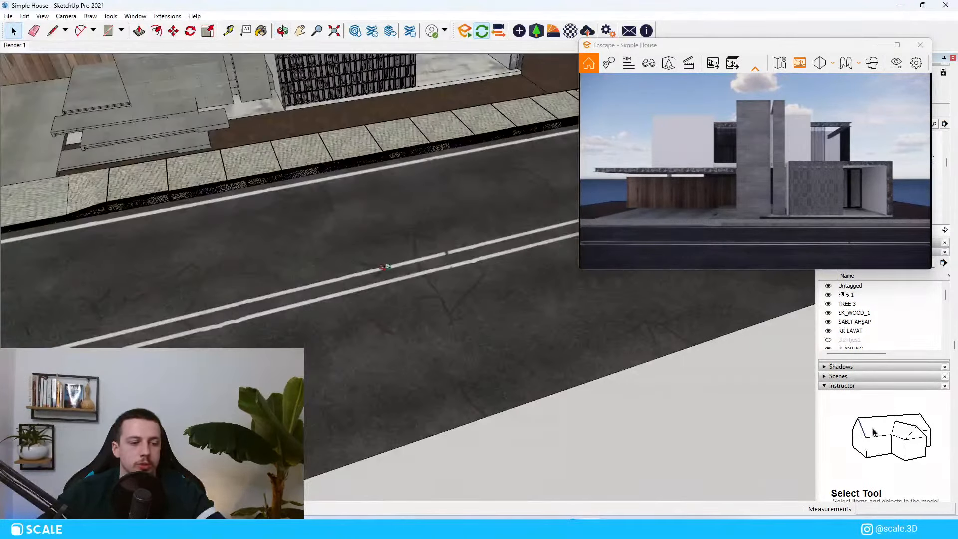
pyautogui.scroll(-1, 405, 250)
pyautogui.moveTo(412, 142); pyautogui.dragTo(419, 138, button='middle')
pyautogui.scroll(4, 399, 314)
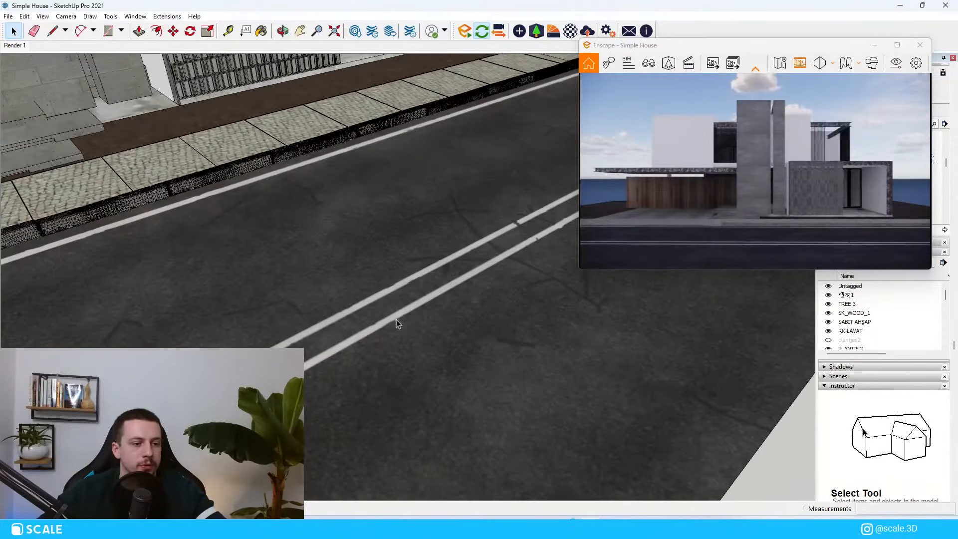
pyautogui.press('b')
pyautogui.press('space')
pyautogui.scroll(-5, 414, 310)
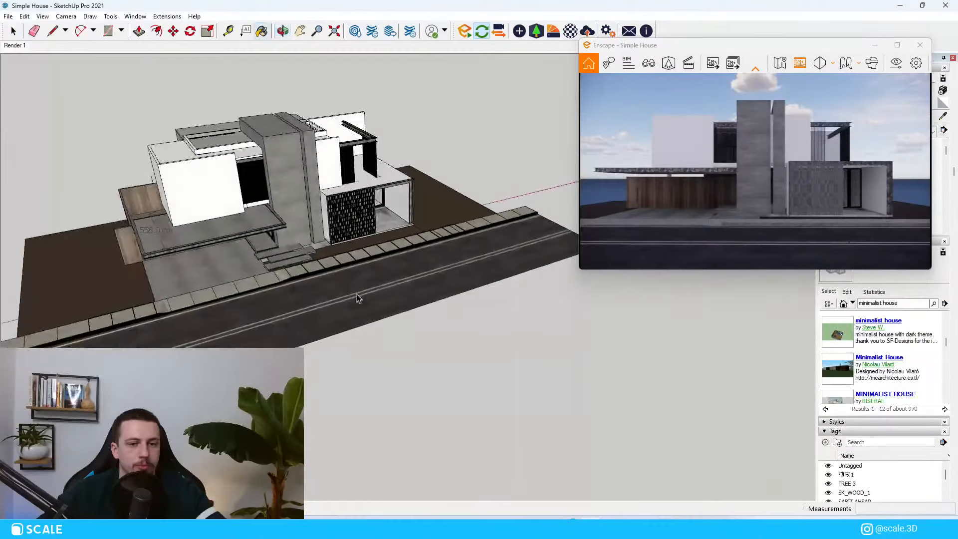
pyautogui.scroll(6, 348, 298)
pyautogui.scroll(-6, 349, 299)
pyautogui.moveTo(365, 301); pyautogui.dragTo(216, 277, button='middle')
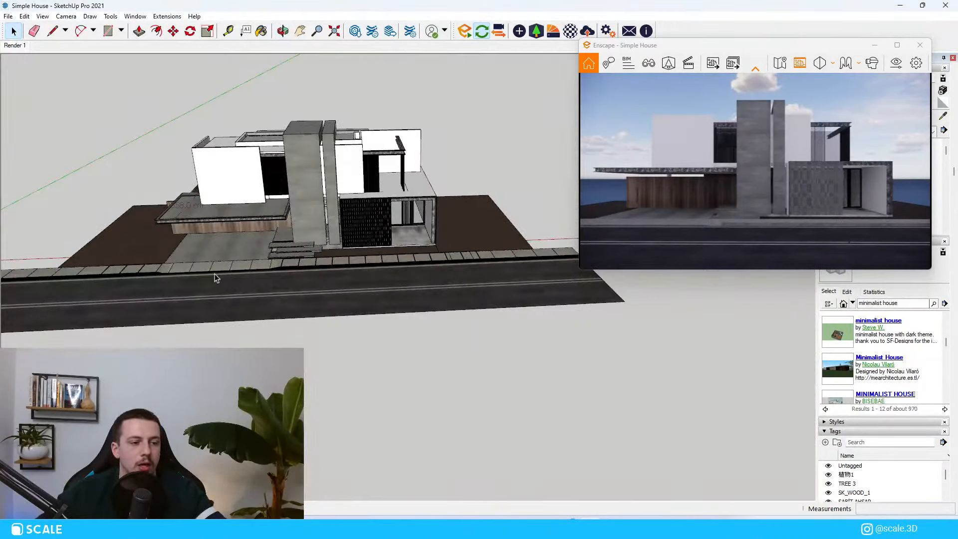
pyautogui.scroll(2, 202, 274)
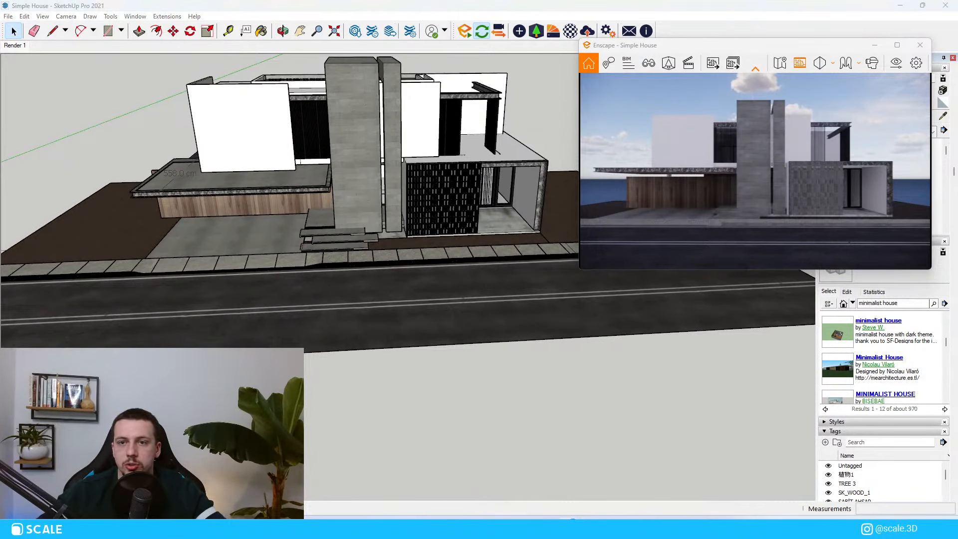
# Switch to Chrome, open ambientcg.com and list all of its assets
pyautogui.moveTo(957, 358); pyautogui.dragTo(290, 1)
pyautogui.write('am')
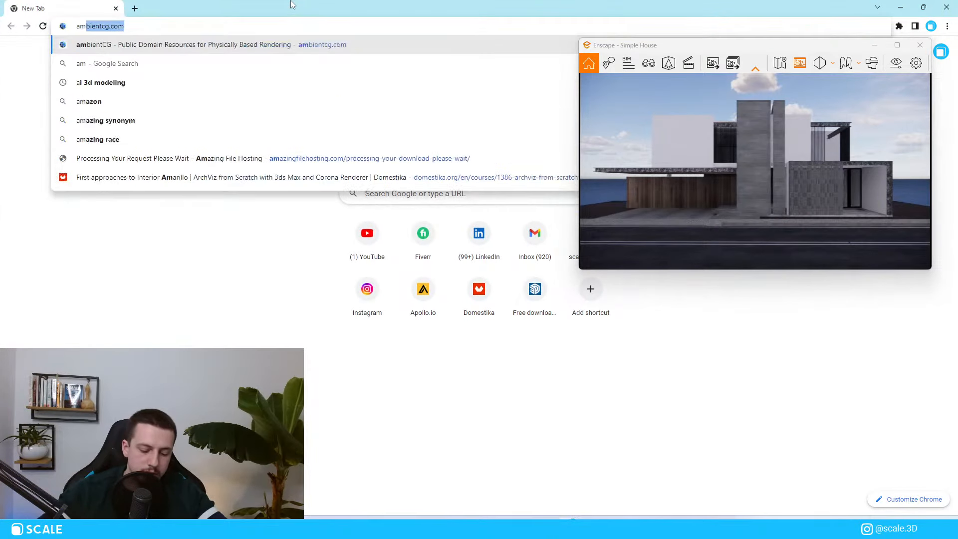
pyautogui.write('bient')
pyautogui.press('Return')
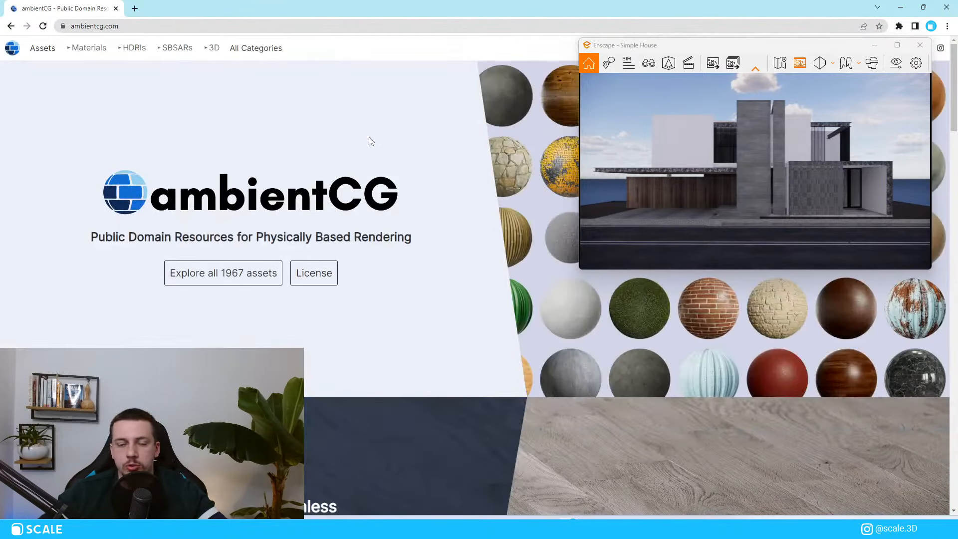
pyautogui.click(239, 273)
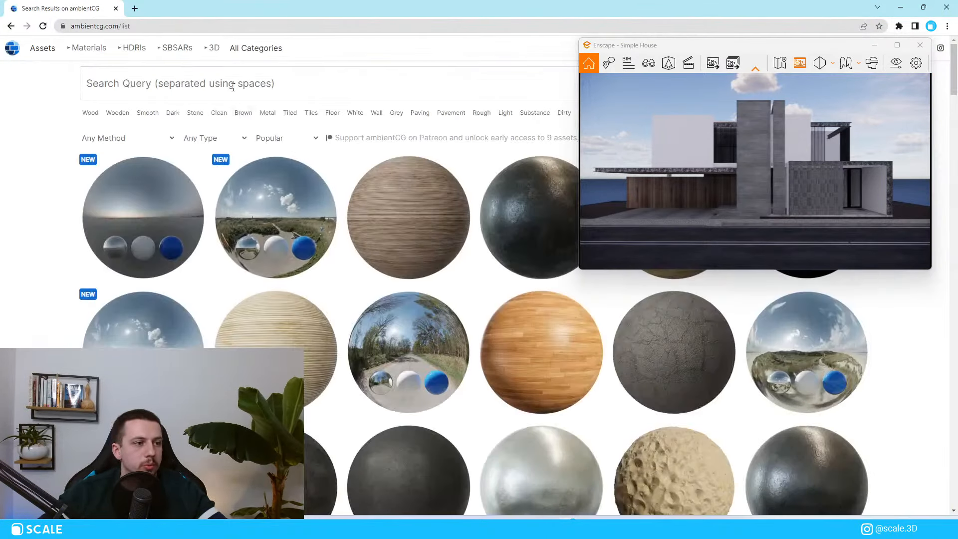
# Search the assets for "wet asphalt" and examine the Asphalt 025 C material with the Enscape preview moved aside
pyautogui.write('wet asp')
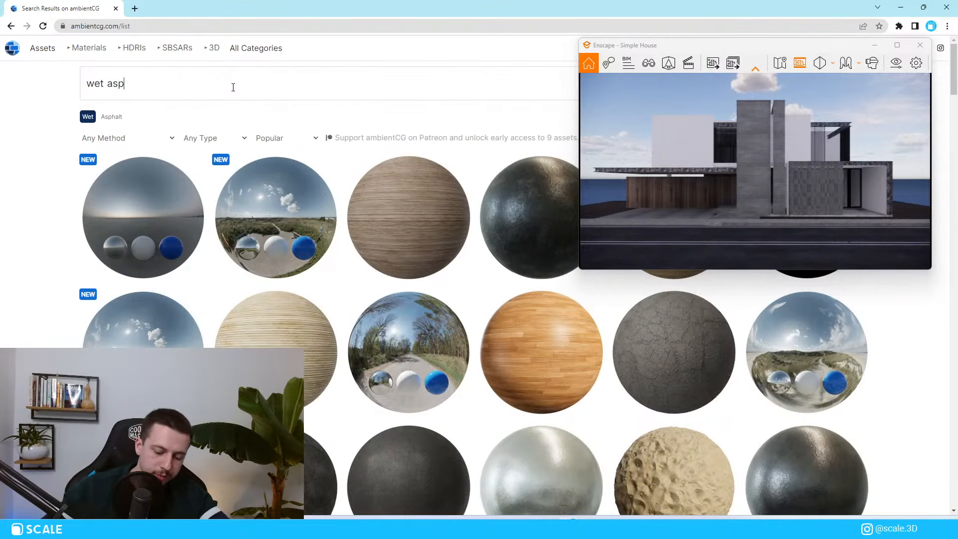
pyautogui.write('halt')
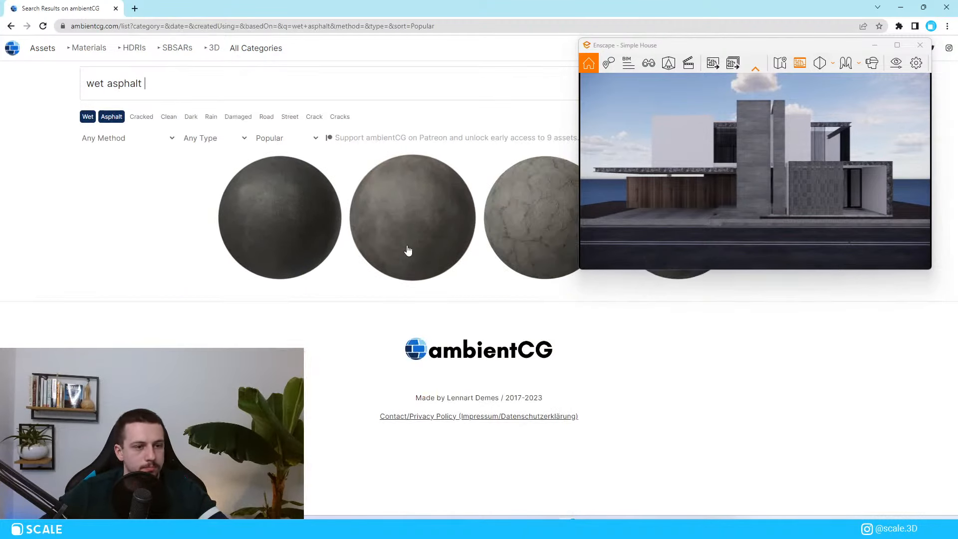
pyautogui.moveTo(654, 47); pyautogui.dragTo(689, 62)
pyautogui.click(329, 226)
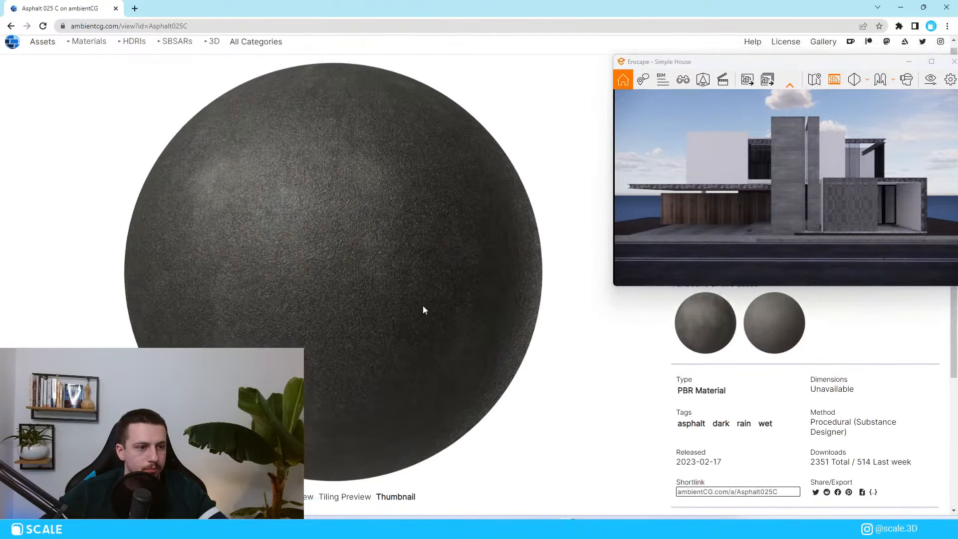
pyautogui.scroll(-3, 423, 305)
pyautogui.scroll(4, 299, 265)
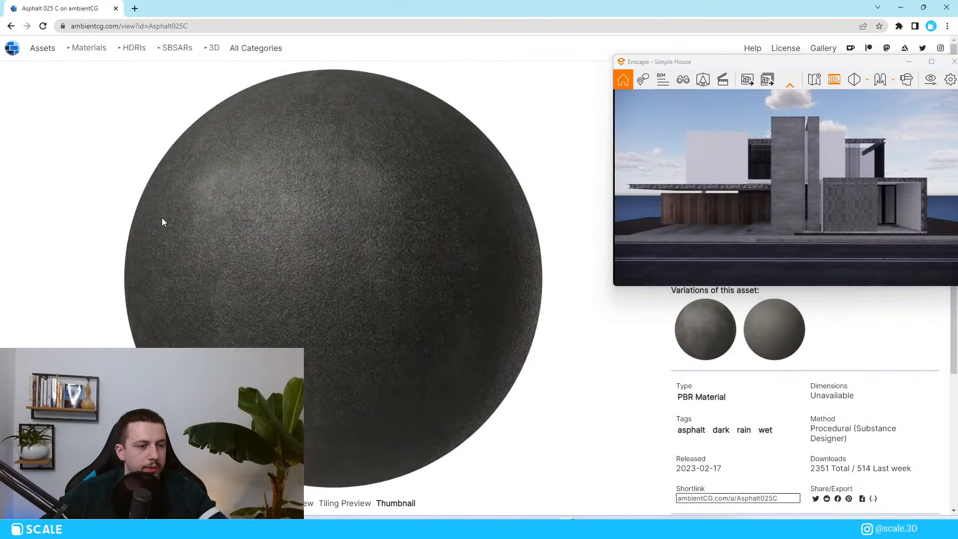
pyautogui.scroll(-2, 162, 219)
pyautogui.scroll(2, 259, 269)
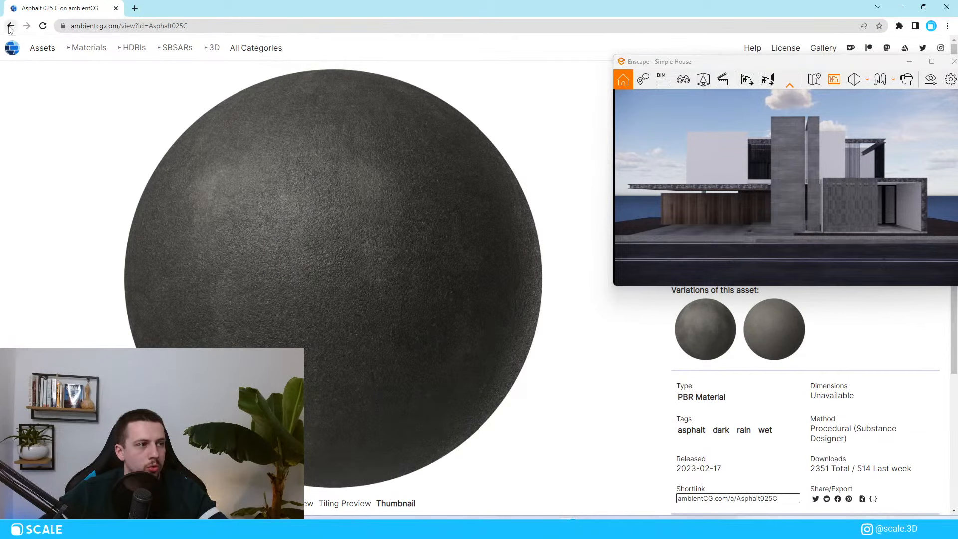
# Return to the asset list and search it for "imperfection"
pyautogui.click(10, 26)
pyautogui.hotkey('ctrl', 'a')
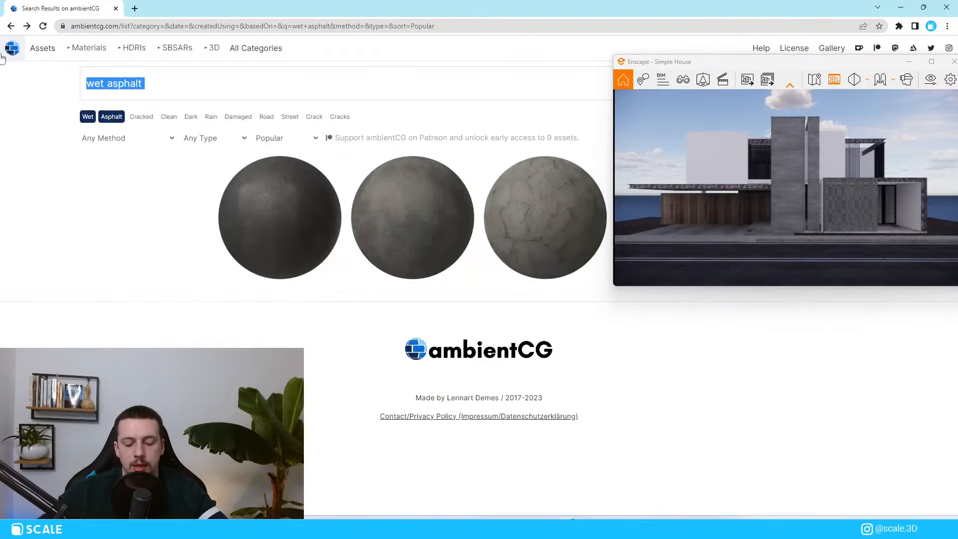
pyautogui.write('imperf')
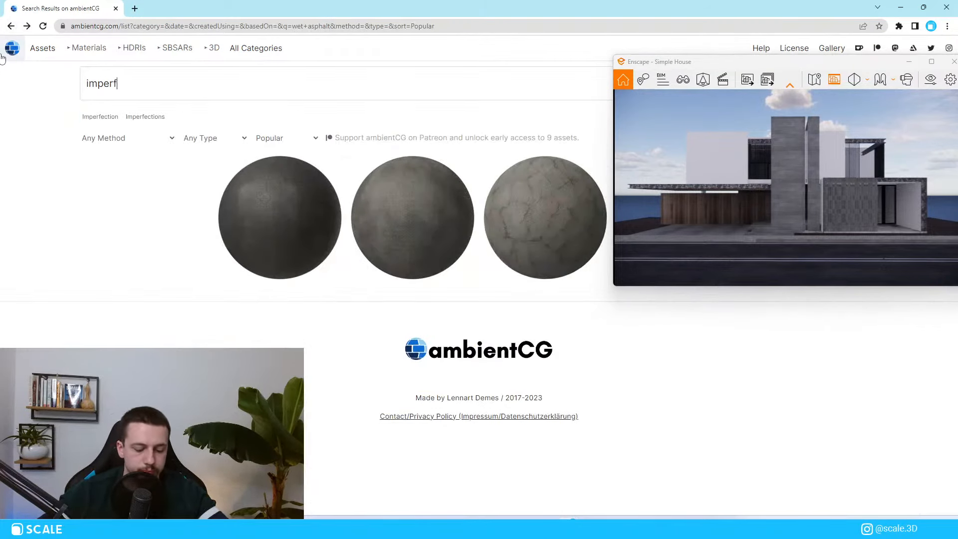
pyautogui.write('ection')
pyautogui.press('Return')
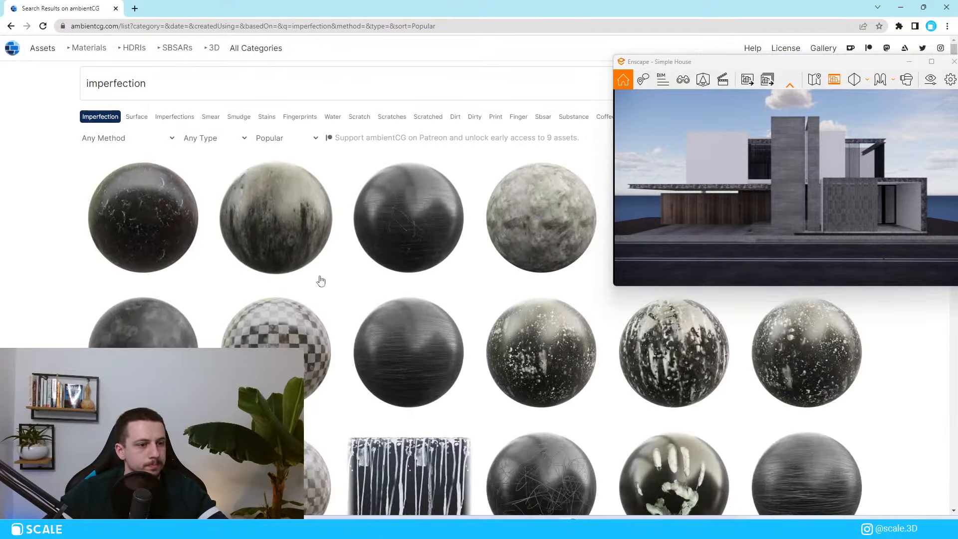
# Browse the imperfection materials, open Fingerprints 001 and look over its preview and details
pyautogui.scroll(-3, 419, 310)
pyautogui.scroll(-5, 479, 362)
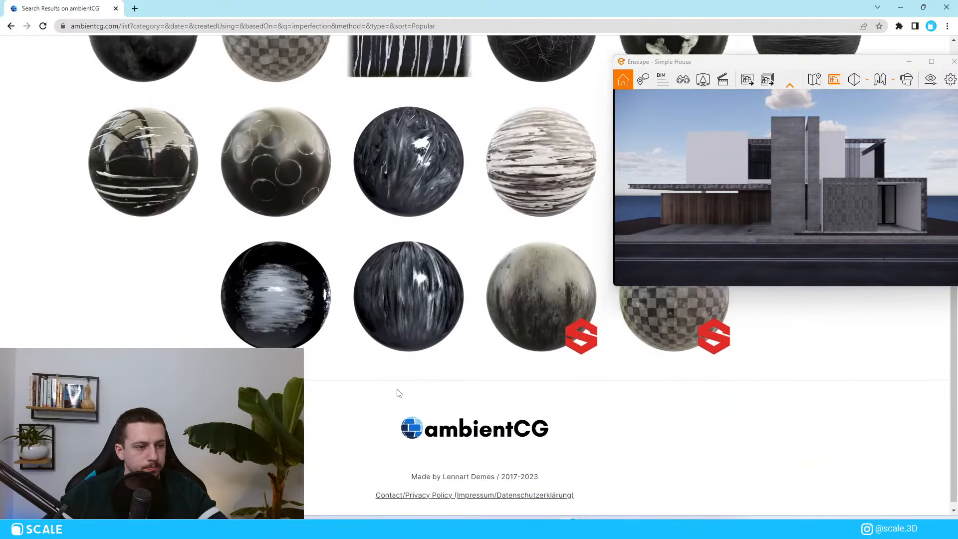
pyautogui.scroll(4, 395, 391)
pyautogui.scroll(4, 308, 409)
pyautogui.scroll(-2, 307, 409)
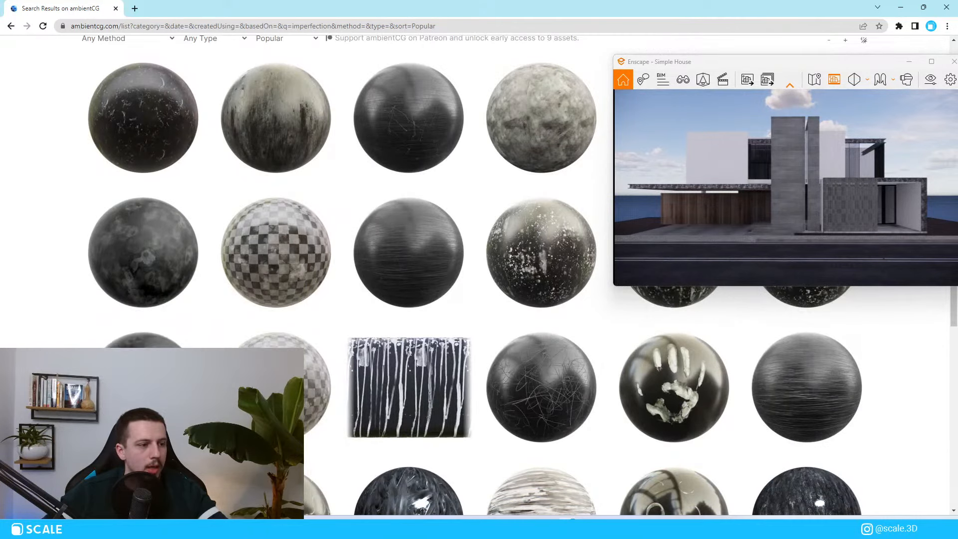
pyautogui.click(308, 409)
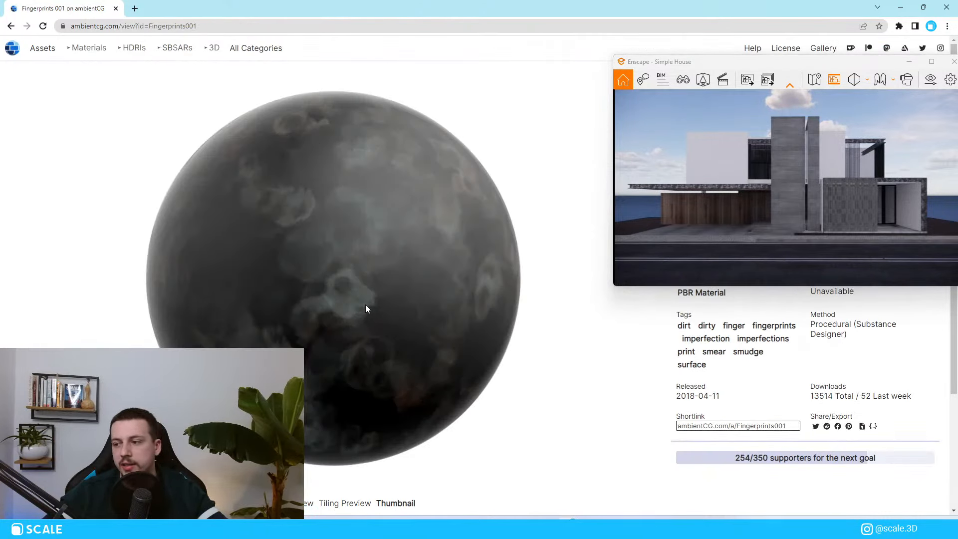
pyautogui.scroll(-3, 334, 279)
pyautogui.scroll(3, 329, 262)
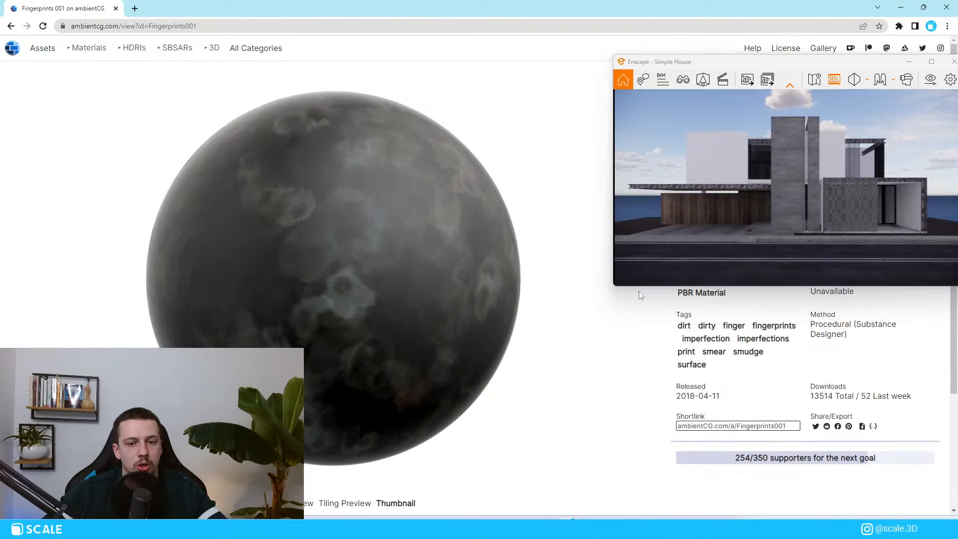
pyautogui.scroll(-2, 244, 256)
pyautogui.scroll(2, 299, 313)
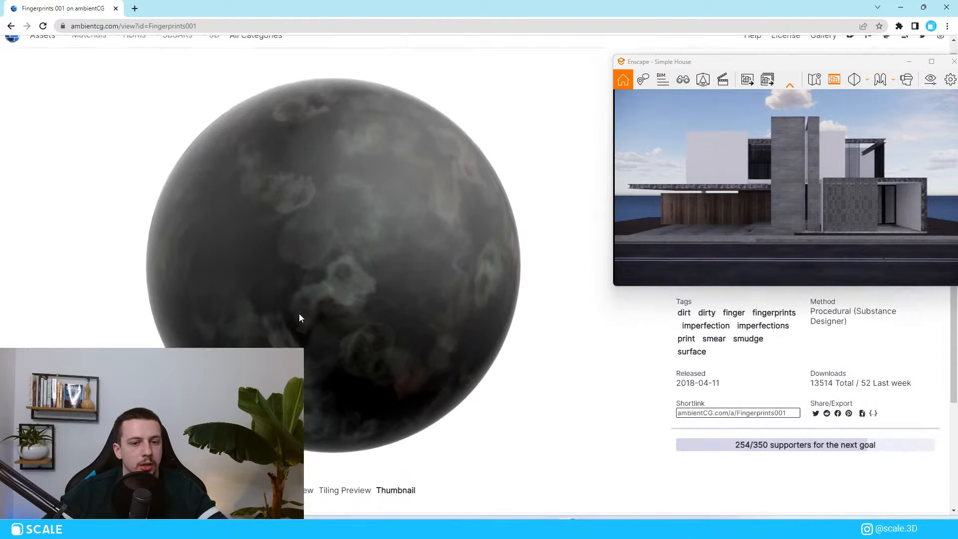
pyautogui.scroll(-3, 360, 312)
pyautogui.scroll(3, 361, 312)
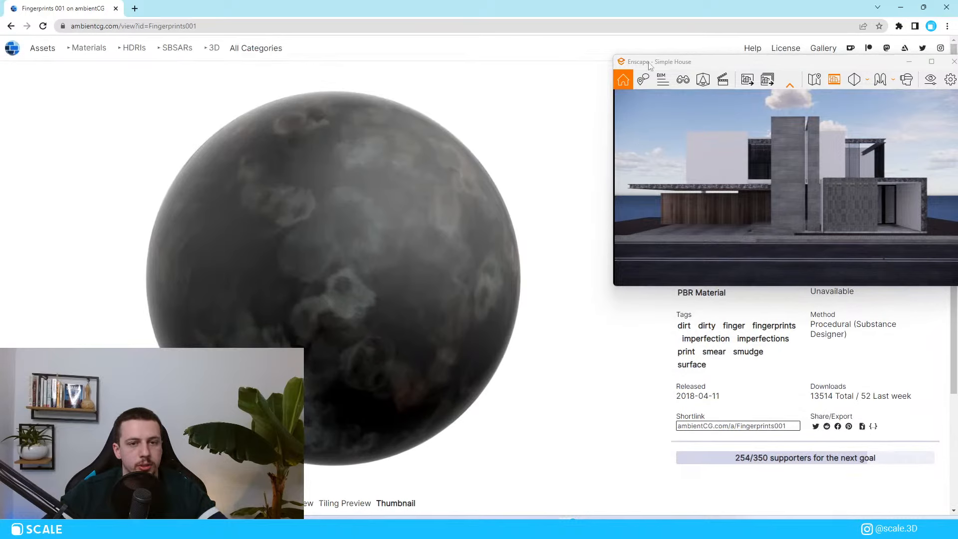
# Download Fingerprints 001 as 2K-JPG.zip with the Enscape preview moved aside, and move its file folder window out of the way
pyautogui.moveTo(682, 66); pyautogui.dragTo(378, 64)
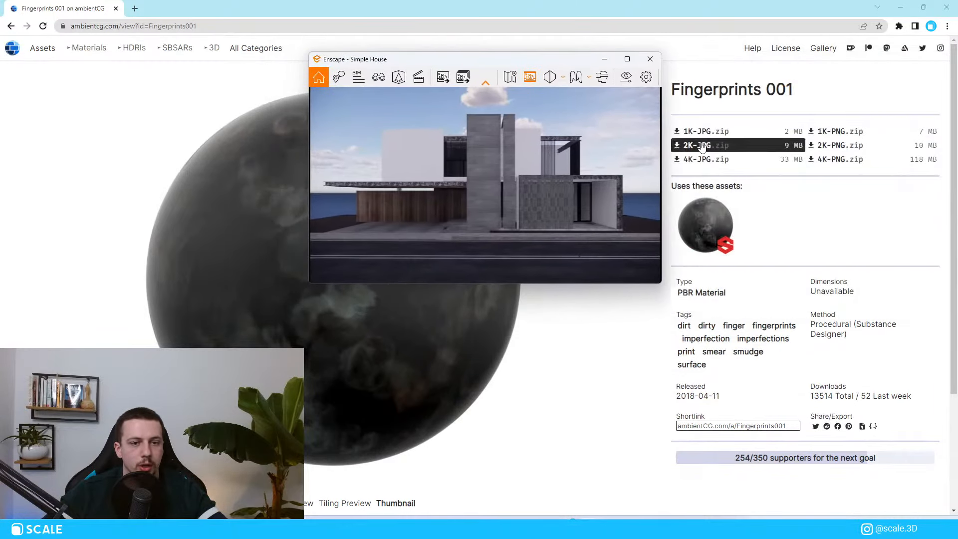
pyautogui.moveTo(701, 145)
pyautogui.moveTo(517, 66); pyautogui.dragTo(575, 77)
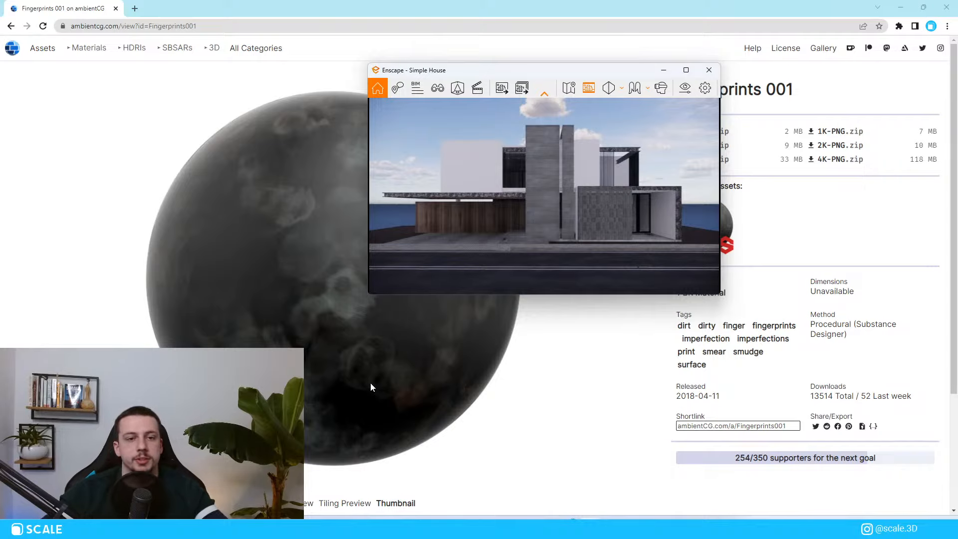
pyautogui.click(757, 149)
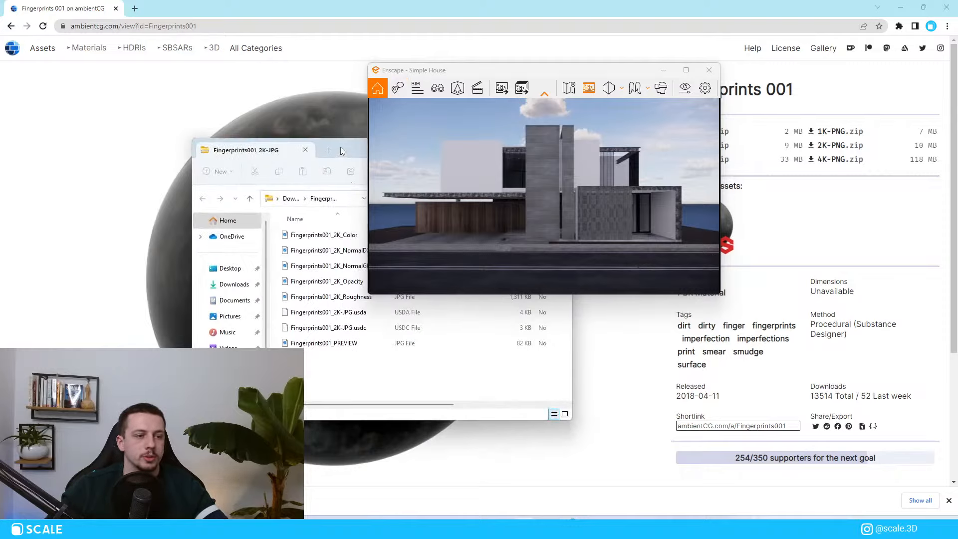
pyautogui.moveTo(342, 151); pyautogui.dragTo(957, 233)
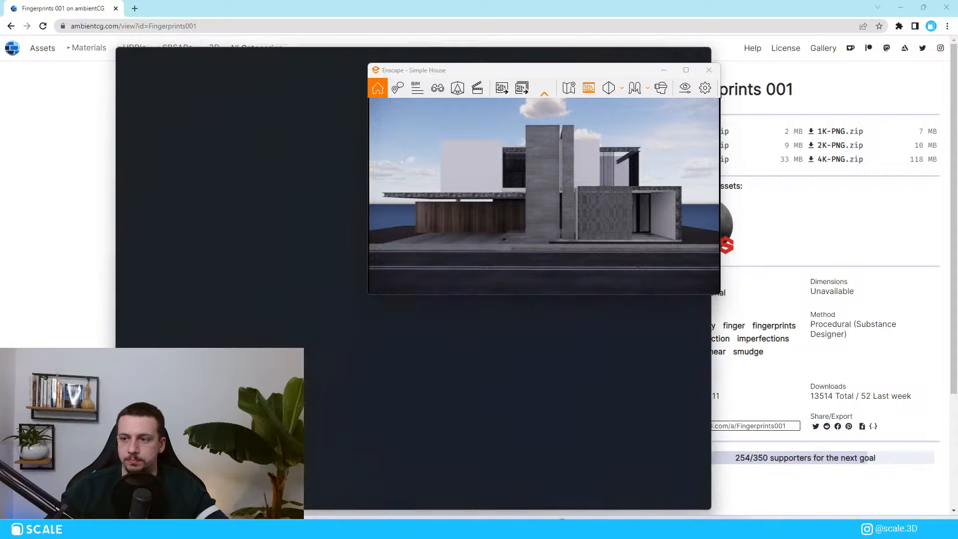
# Copy the extracted Fingerprints 001 texture image onto the desktop with the browser and SketchUp windows minimized
pyautogui.moveTo(279, 65); pyautogui.dragTo(504, 94)
pyautogui.moveTo(745, 93); pyautogui.dragTo(787, 63)
pyautogui.click(934, 59)
pyautogui.click(902, 10)
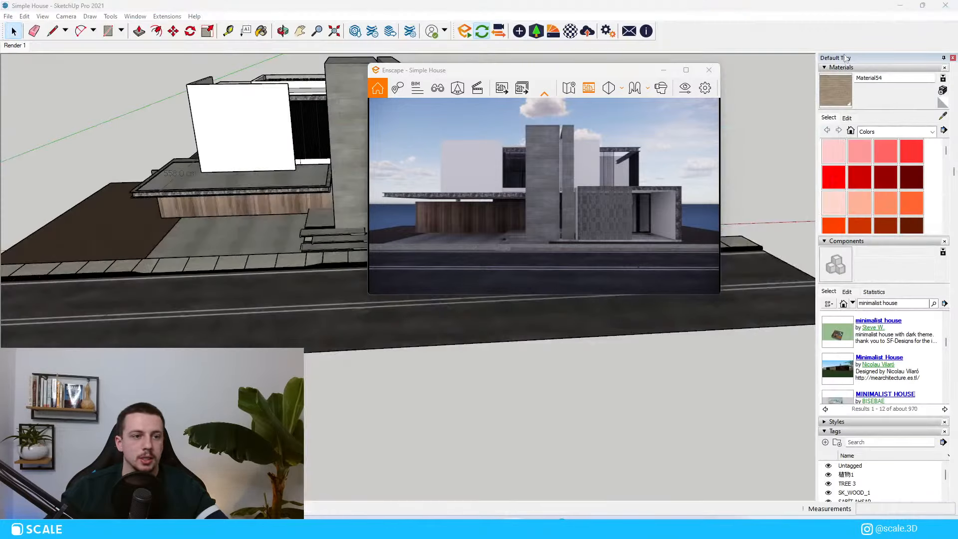
pyautogui.click(900, 9)
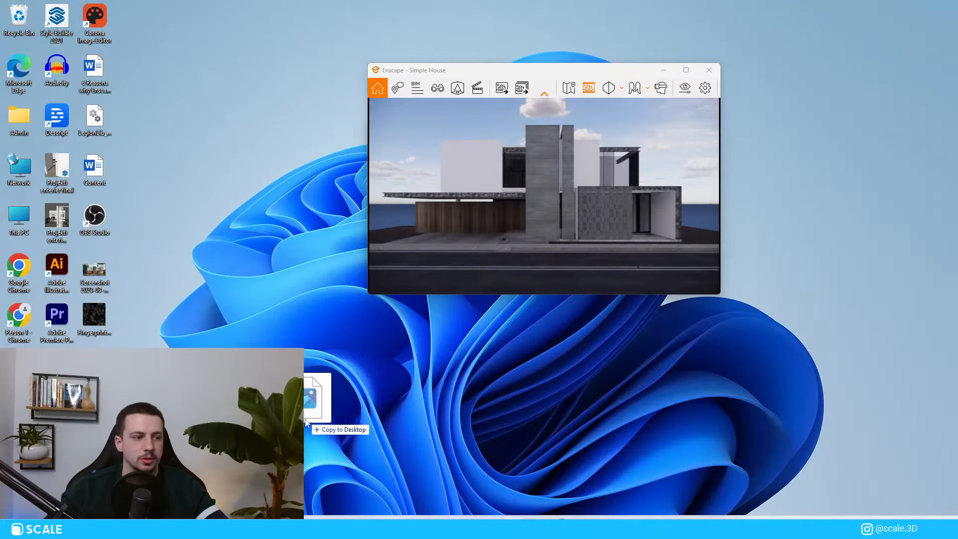
pyautogui.click(501, 332)
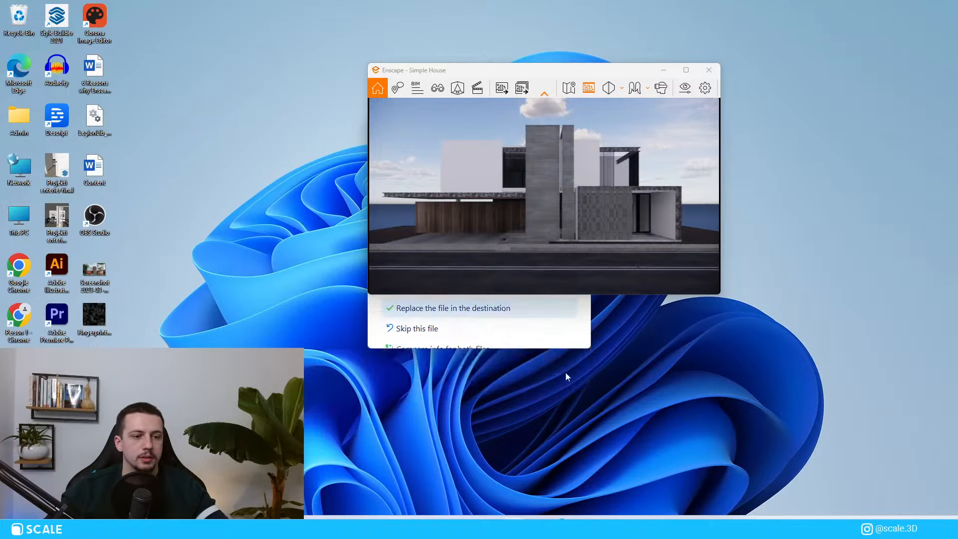
# Switch back to SketchUp, move the Enscape preview aside and sample the road's material into the Enscape Material Editor
pyautogui.moveTo(585, 516)
pyautogui.click(534, 495)
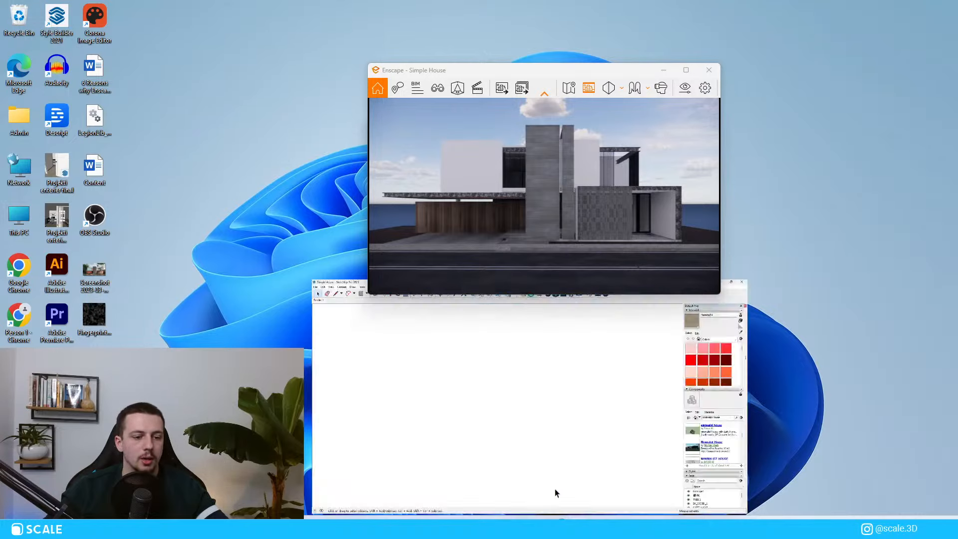
pyautogui.moveTo(705, 80); pyautogui.dragTo(701, 55)
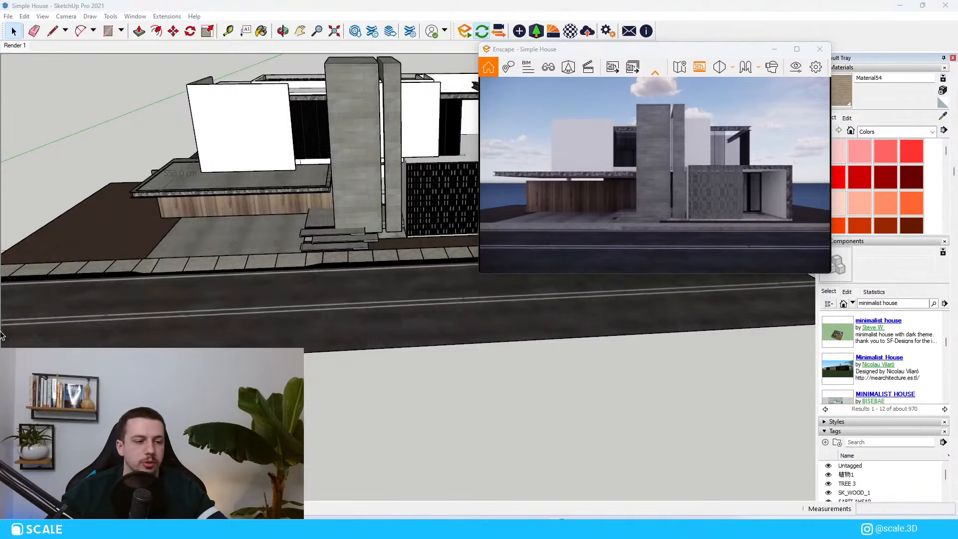
pyautogui.scroll(3, 209, 315)
pyautogui.moveTo(387, 303); pyautogui.dragTo(448, 257, button='middle')
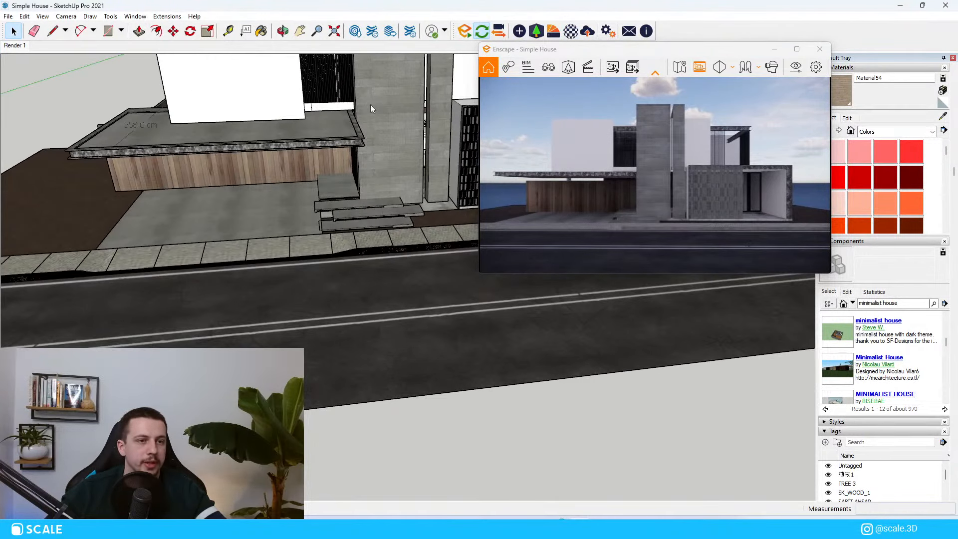
pyautogui.click(547, 67)
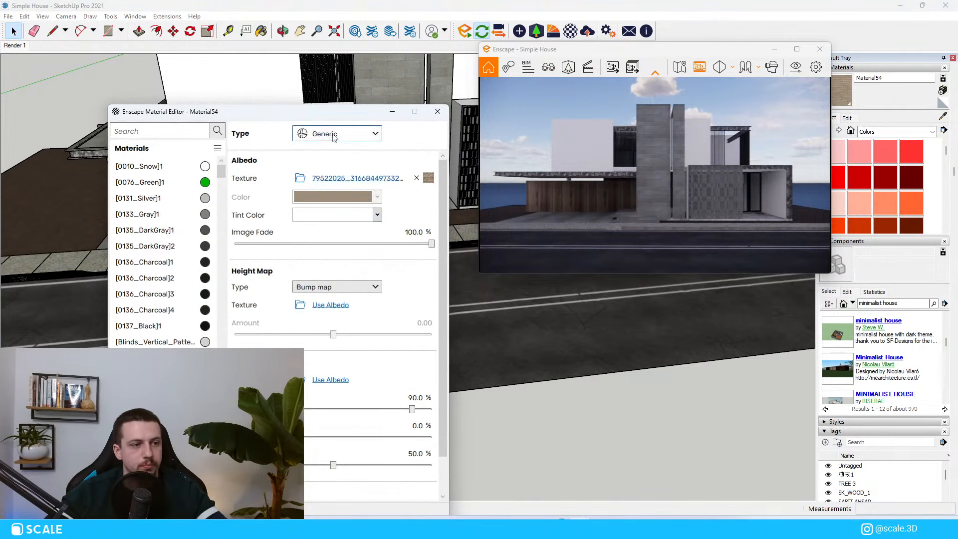
pyautogui.press('b')
pyautogui.keyDown('alt'); pyautogui.click(428, 330); pyautogui.keyUp('alt')
pyautogui.scroll(4, 419, 304)
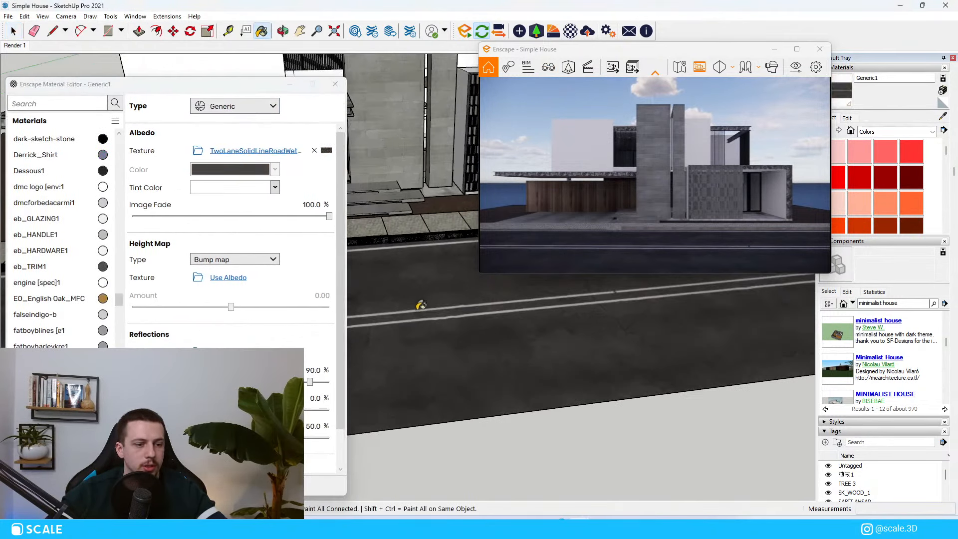
pyautogui.moveTo(395, 353); pyautogui.dragTo(380, 342, button='middle')
pyautogui.scroll(-2, 243, 292)
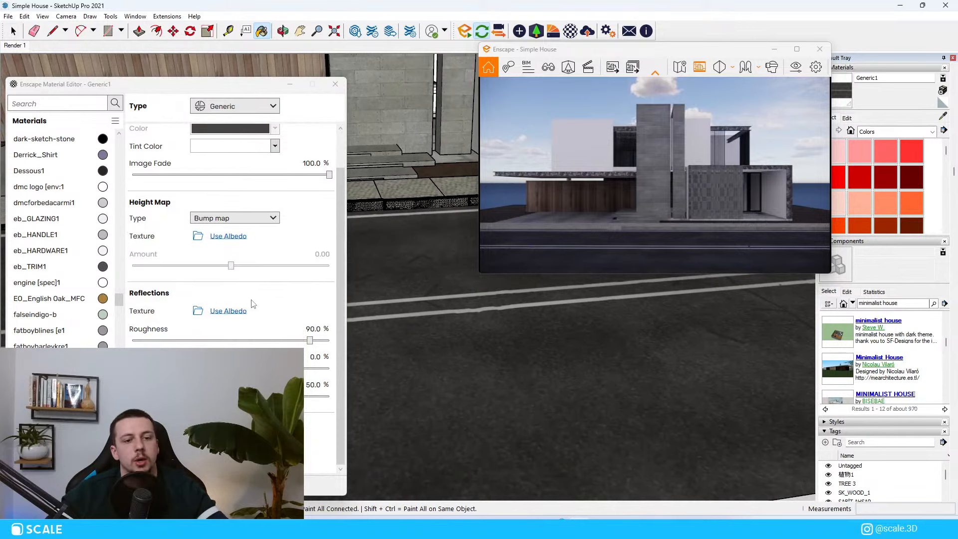
# Open the road group for editing and select its asphalt surface
pyautogui.scroll(-3, 578, 391)
pyautogui.moveTo(587, 382); pyautogui.dragTo(621, 383, button='middle')
pyautogui.press('space')
pyautogui.doubleClick(571, 354)
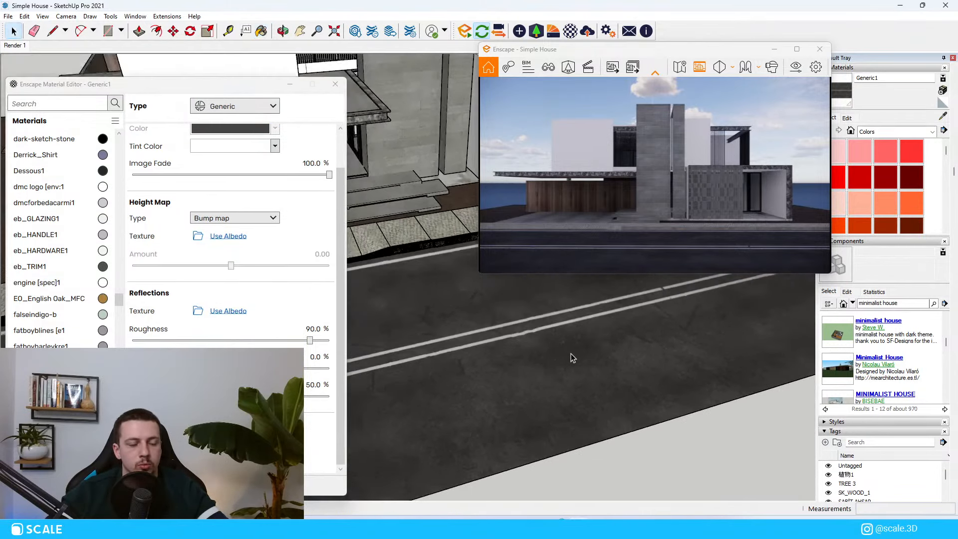
pyautogui.tripleClick(561, 367)
pyautogui.moveTo(567, 369)
pyautogui.mouseDown(button='middle')
pyautogui.moveTo(414, 282)
pyautogui.moveTo(468, 356)
pyautogui.mouseUp(button='middle')
pyautogui.doubleClick(452, 332)
pyautogui.scroll(-2, 649, 351)
pyautogui.doubleClick(480, 344)
pyautogui.click(462, 308)
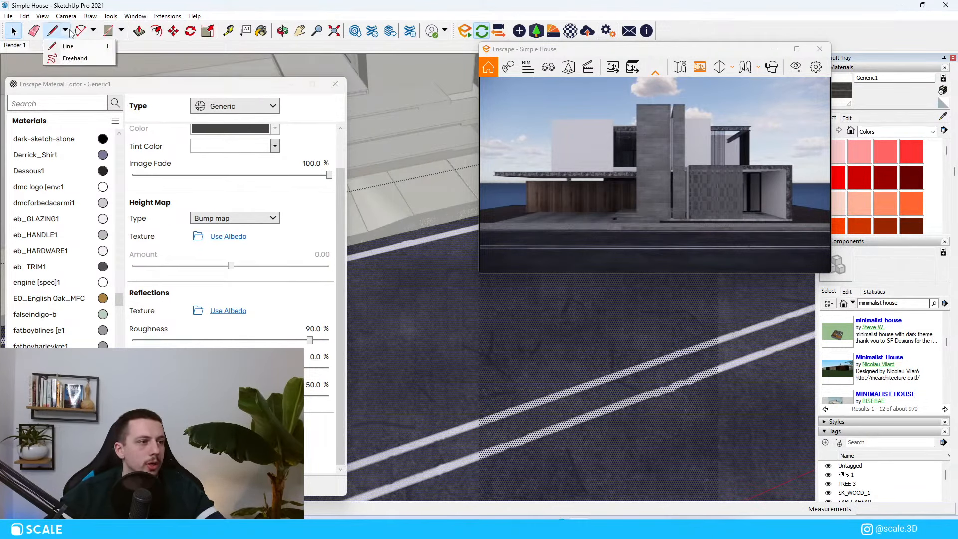
# Draw two closed irregular puddle outlines on the road with the Freehand tool, one on each side of the double centre line
pyautogui.click(74, 59)
pyautogui.scroll(-1, 574, 394)
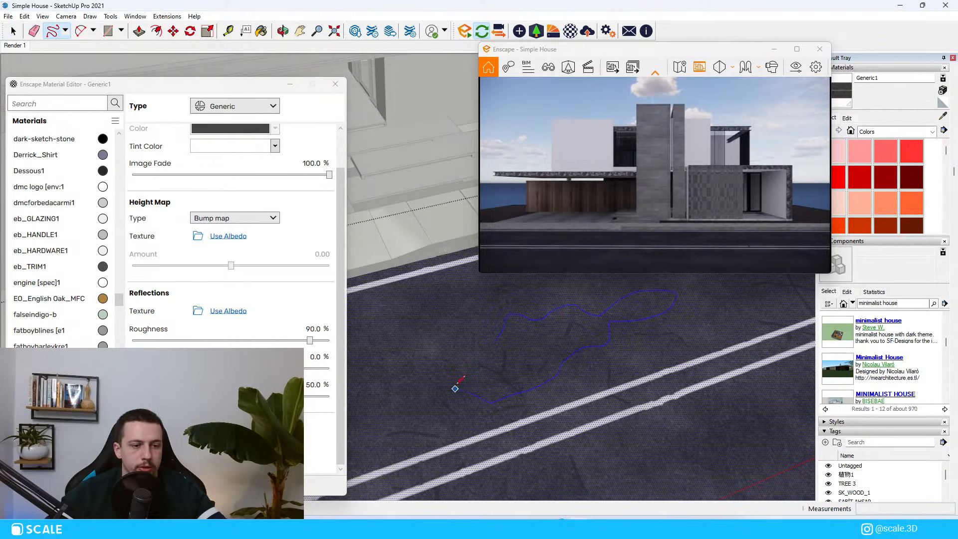
pyautogui.moveTo(498, 338); pyautogui.dragTo(498, 338)
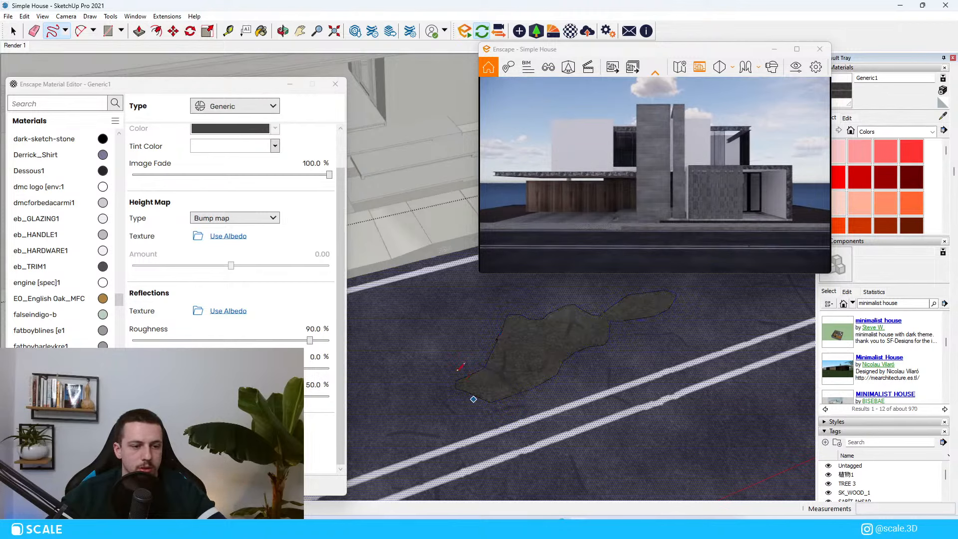
pyautogui.moveTo(498, 338)
pyautogui.mouseDown(button='middle')
pyautogui.moveTo(401, 334)
pyautogui.moveTo(657, 348)
pyautogui.mouseUp(button='middle')
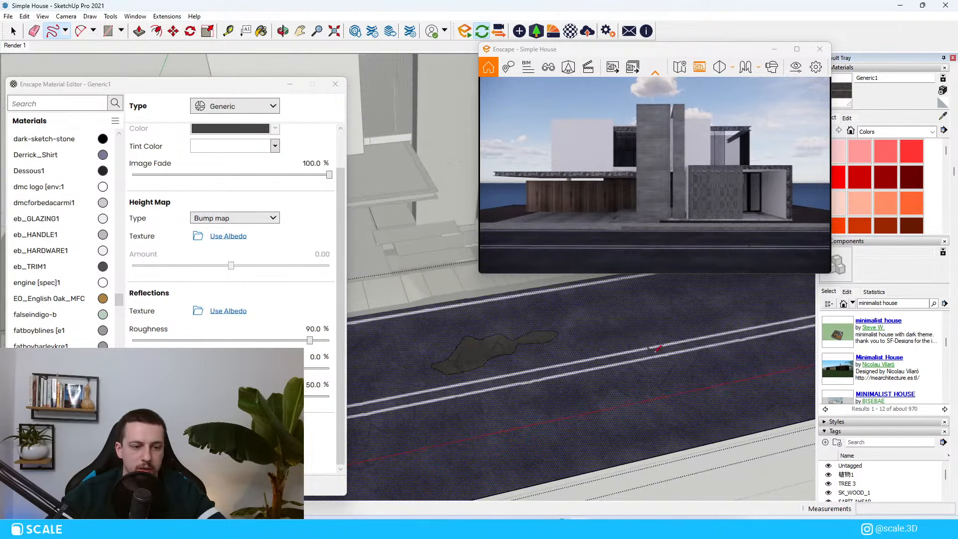
pyautogui.scroll(-3, 726, 326)
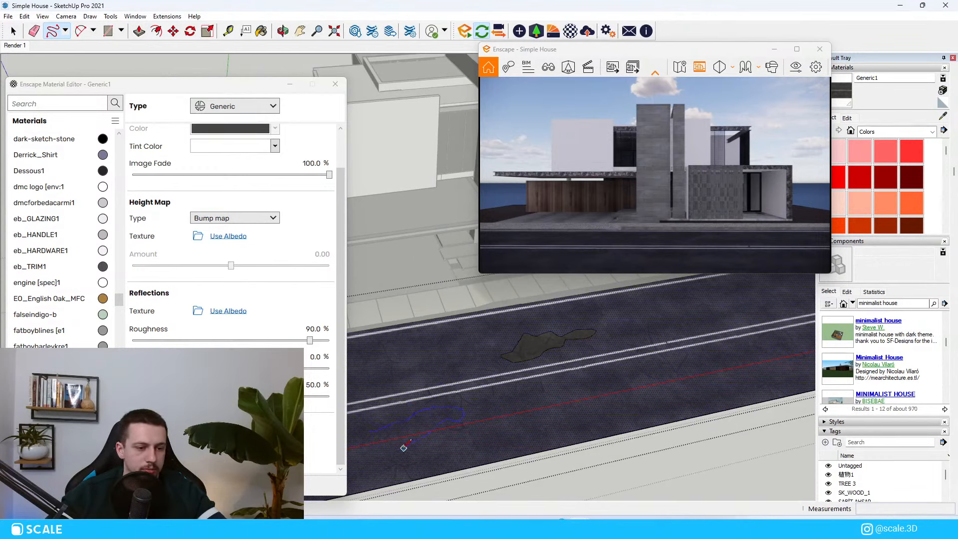
# Create a new material from the road's texture and paint it onto the puddle nearer the road's front edge
pyautogui.press('b')
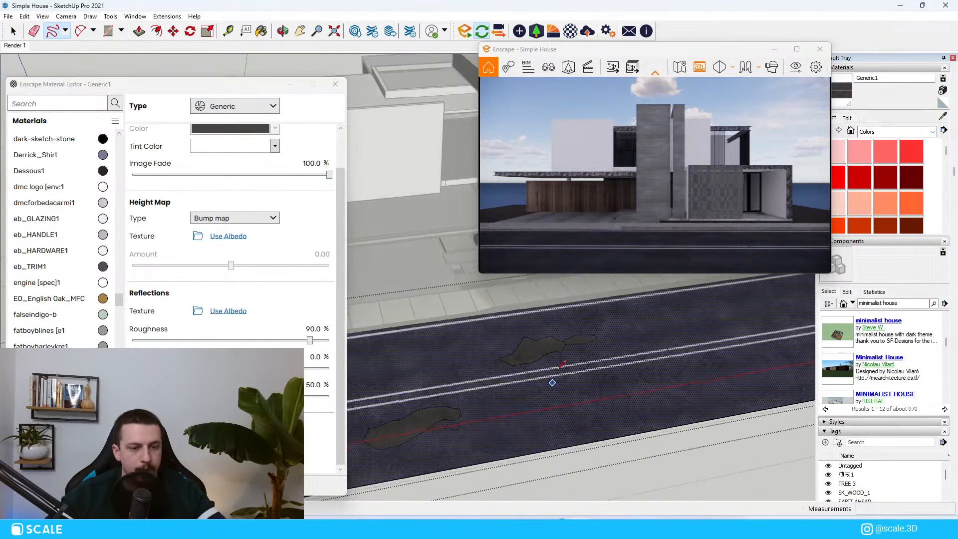
pyautogui.moveTo(552, 385); pyautogui.dragTo(566, 377, button='middle')
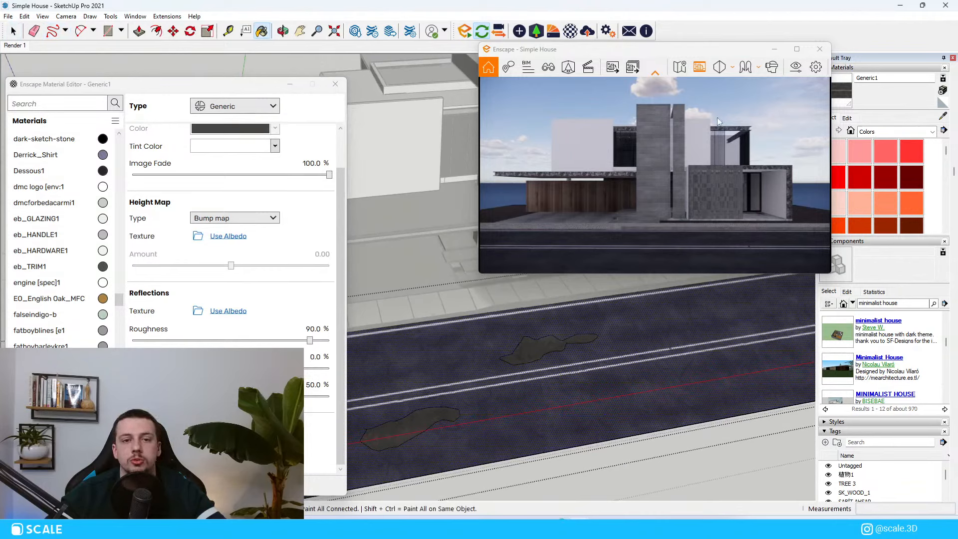
pyautogui.click(942, 91)
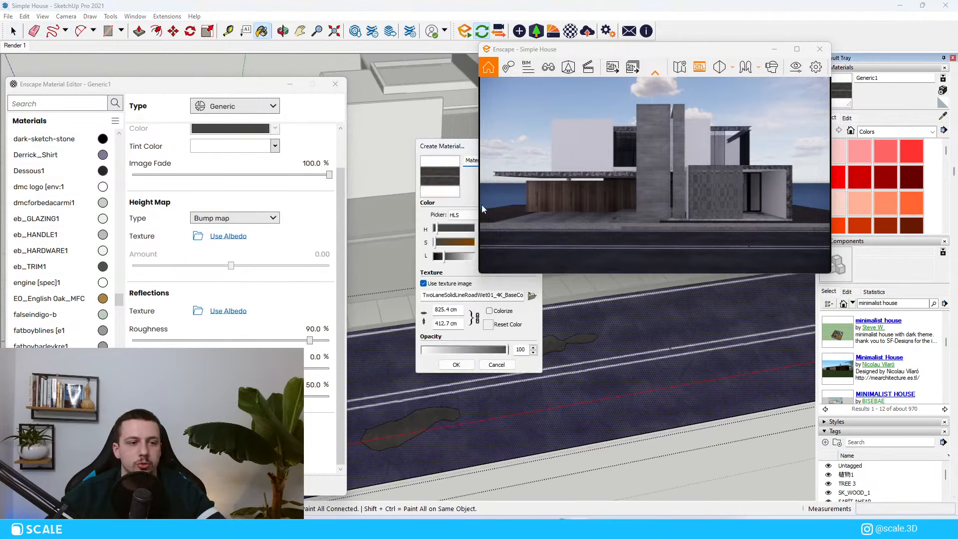
pyautogui.moveTo(448, 150); pyautogui.dragTo(393, 145)
pyautogui.click(402, 360)
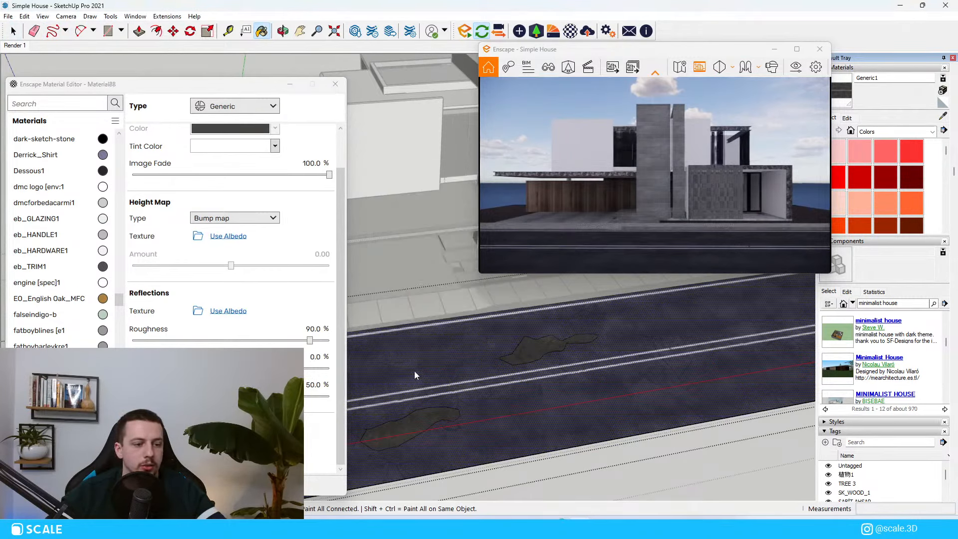
pyautogui.click(430, 414)
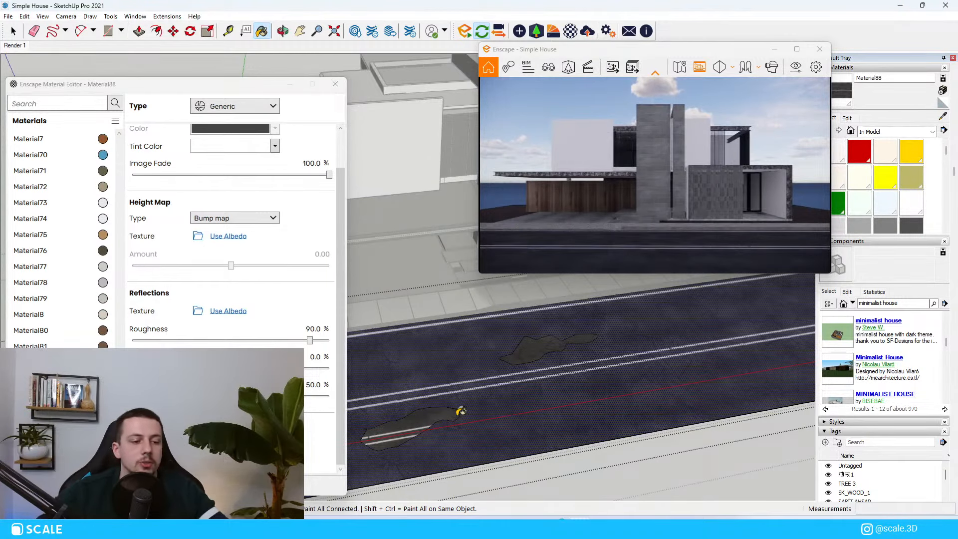
# Reposition the front puddle's texture so the white lane lines no longer cross it
pyautogui.scroll(2, 459, 411)
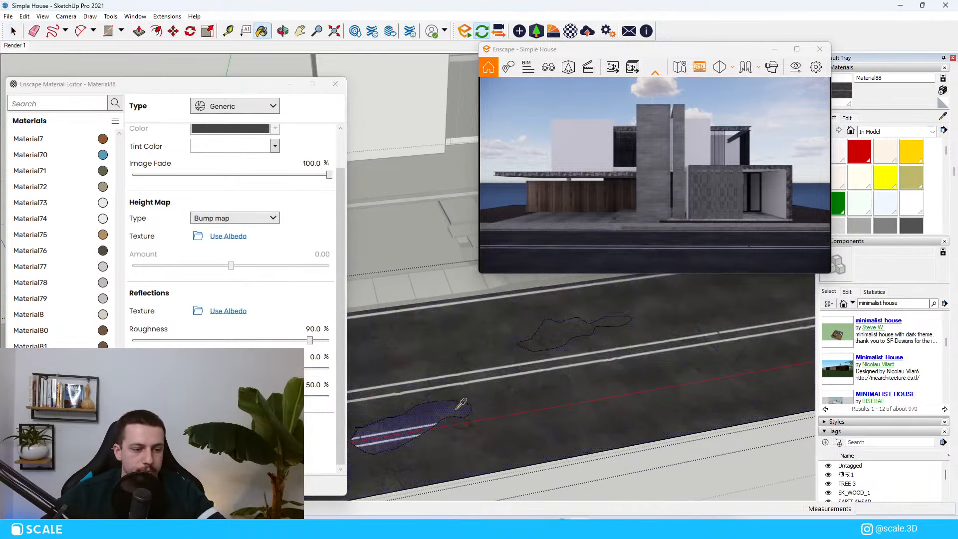
pyautogui.press('space')
pyautogui.rightClick(429, 414)
pyautogui.moveTo(514, 391)
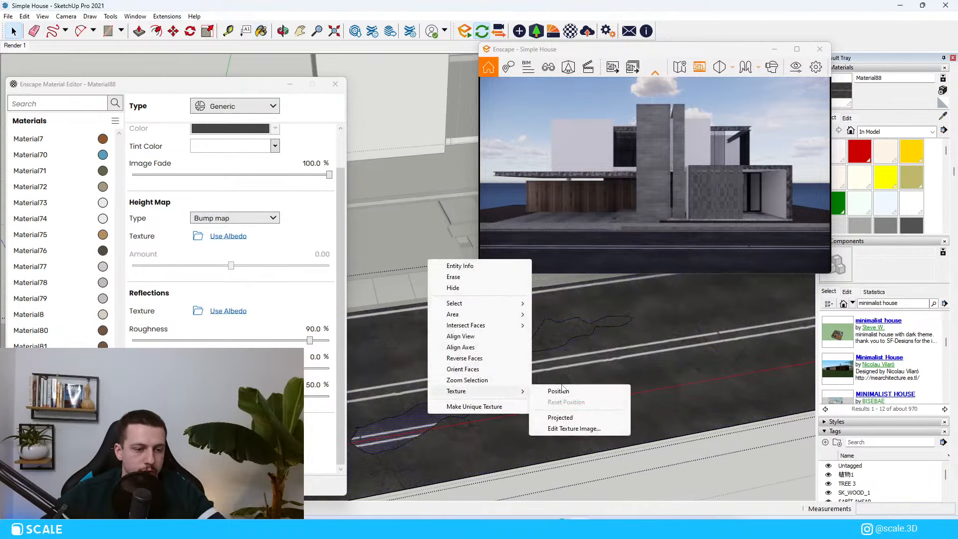
pyautogui.click(557, 391)
pyautogui.moveTo(396, 434); pyautogui.dragTo(408, 448)
pyautogui.scroll(-4, 481, 395)
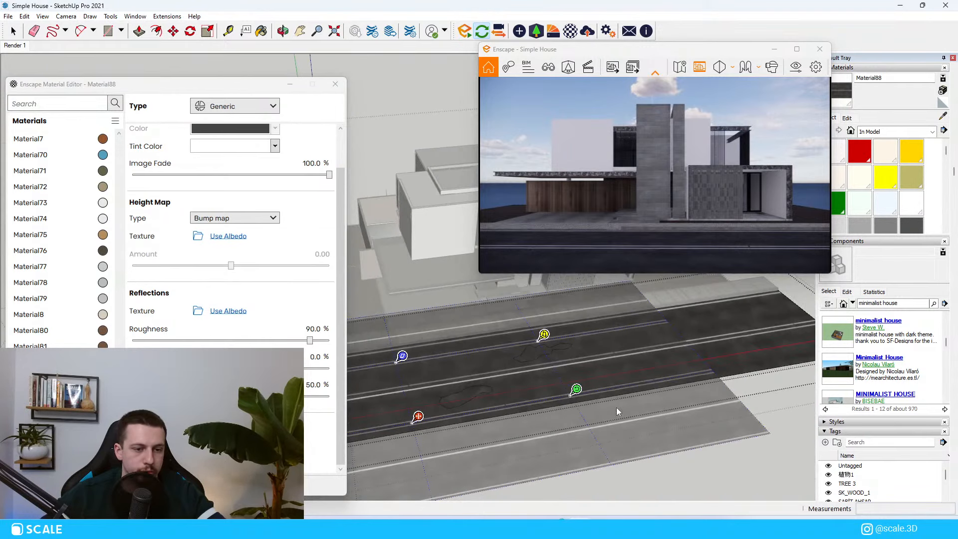
pyautogui.click(679, 449)
# Paint the puddle nearer the house with the same new road material
pyautogui.scroll(2, 509, 360)
pyautogui.click(547, 359)
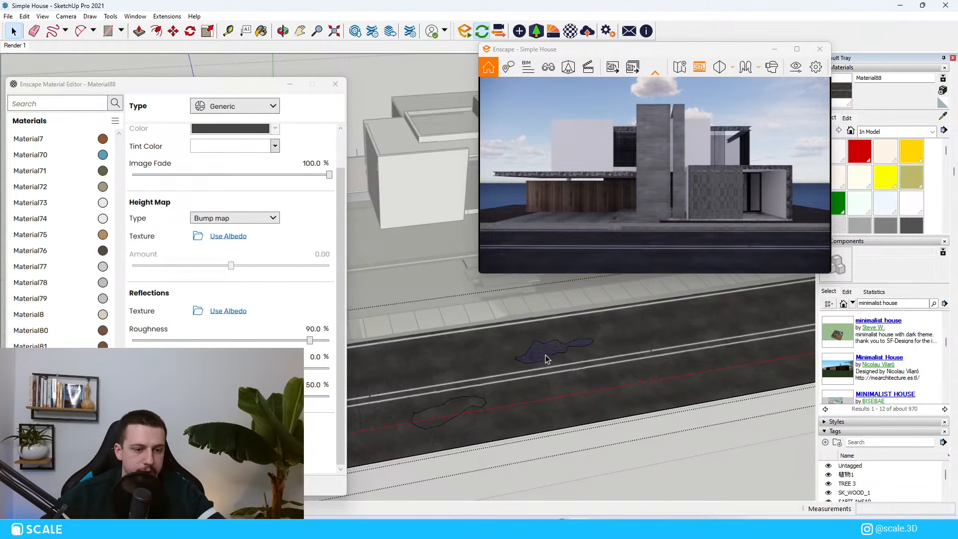
pyautogui.press('b')
pyautogui.press('space')
pyautogui.click(544, 354)
pyautogui.press('b')
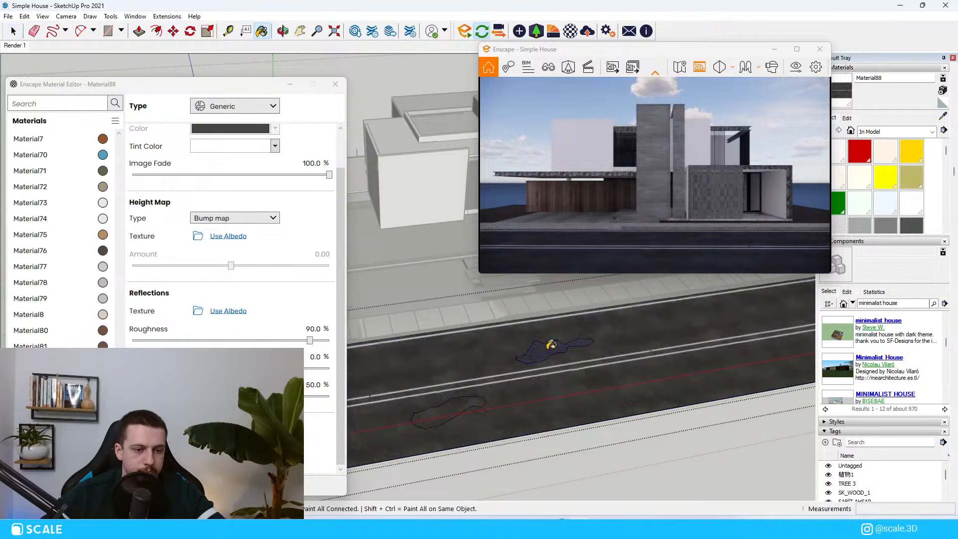
pyautogui.click(549, 347)
pyautogui.press('space')
# Reposition the texture of the puddle nearer the house so that it shows only plain asphalt
pyautogui.rightClick(544, 352)
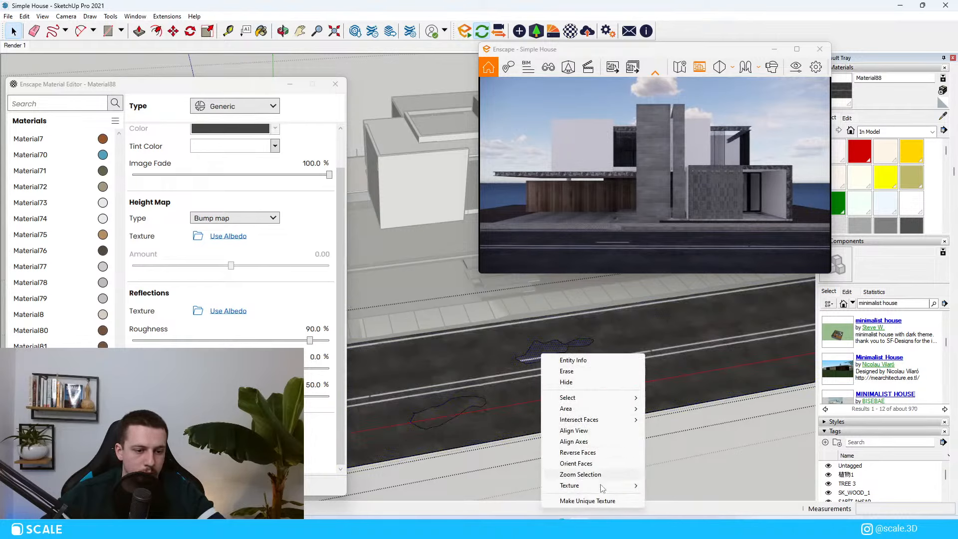
pyautogui.moveTo(601, 485)
pyautogui.click(666, 486)
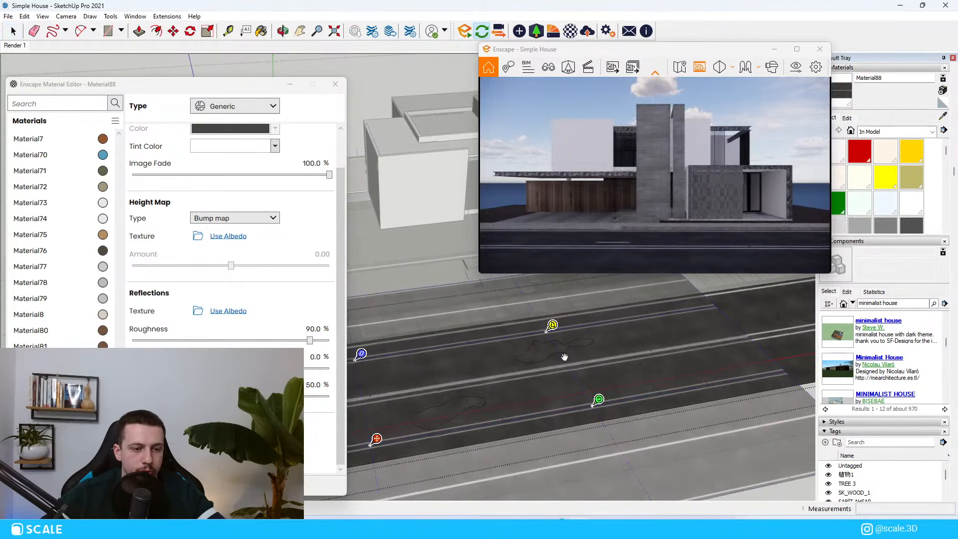
pyautogui.scroll(-4, 571, 349)
pyautogui.moveTo(578, 352); pyautogui.dragTo(590, 356, button='middle')
pyautogui.moveTo(615, 368); pyautogui.dragTo(654, 367)
pyautogui.moveTo(605, 334); pyautogui.dragTo(607, 344)
pyautogui.click(752, 473)
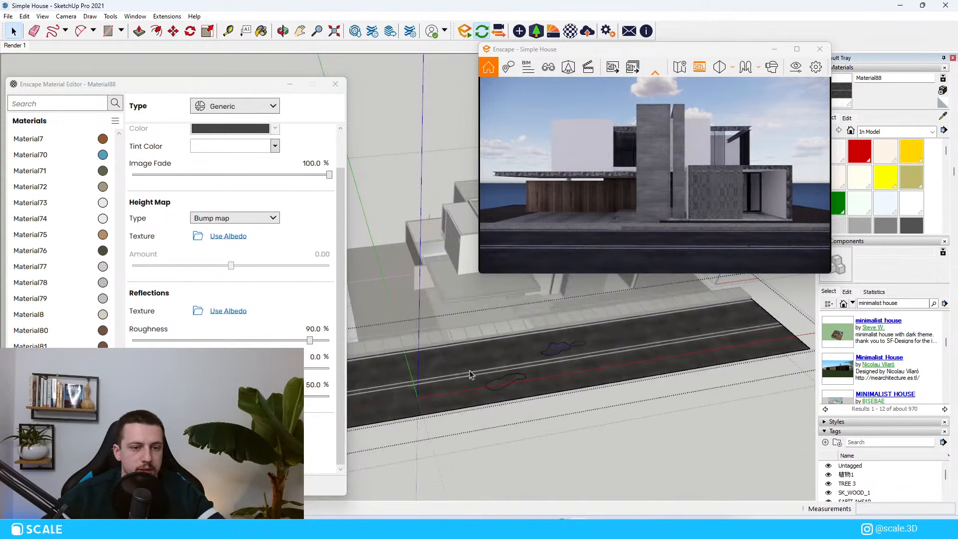
# Load Fingerprints001_2K_Roughness from the desktop as the reflection texture of the puddle material
pyautogui.scroll(5, 470, 377)
pyautogui.moveTo(465, 390); pyautogui.dragTo(529, 376, button='middle')
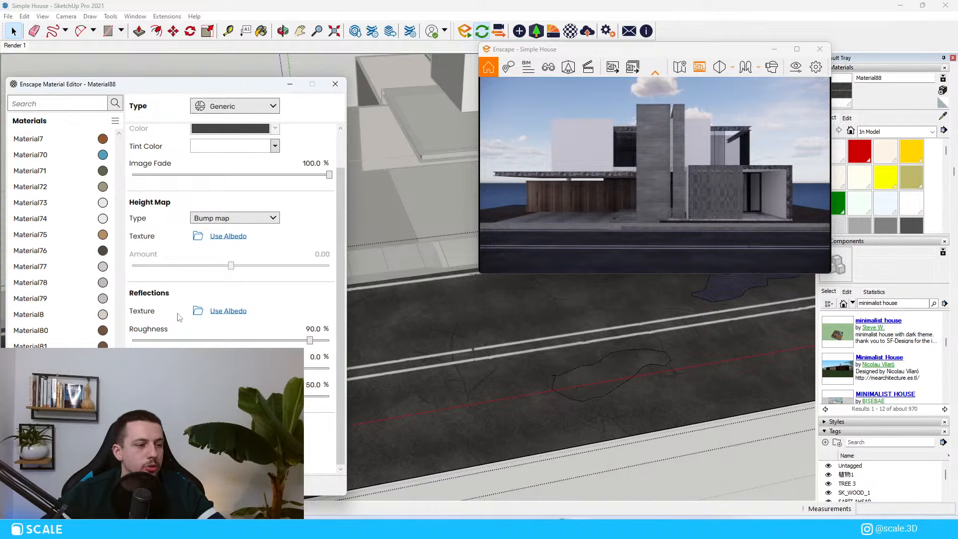
pyautogui.click(198, 310)
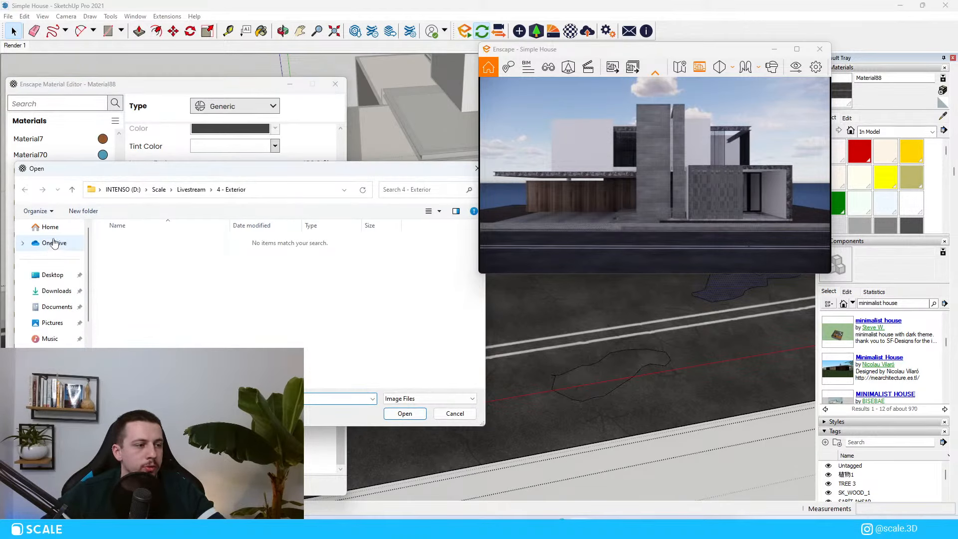
pyautogui.click(55, 274)
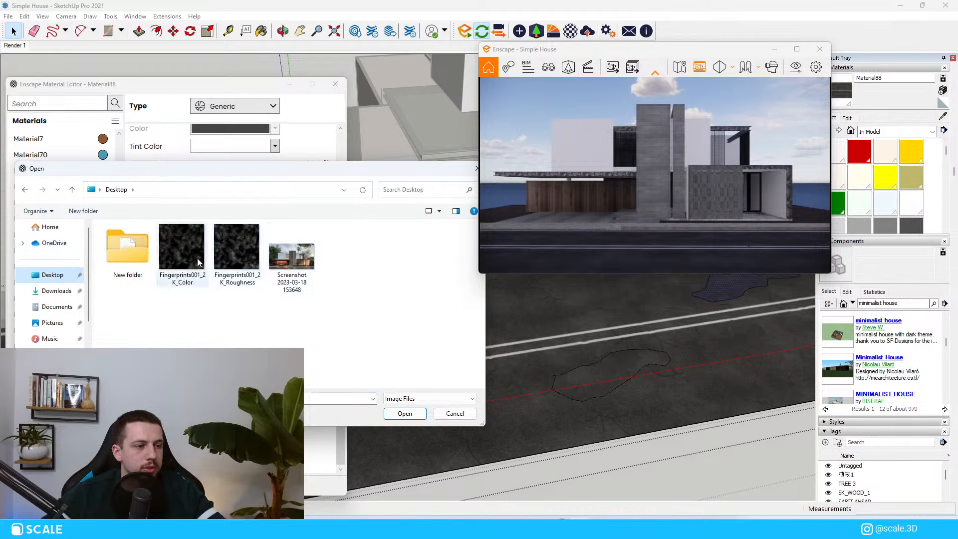
pyautogui.doubleClick(236, 248)
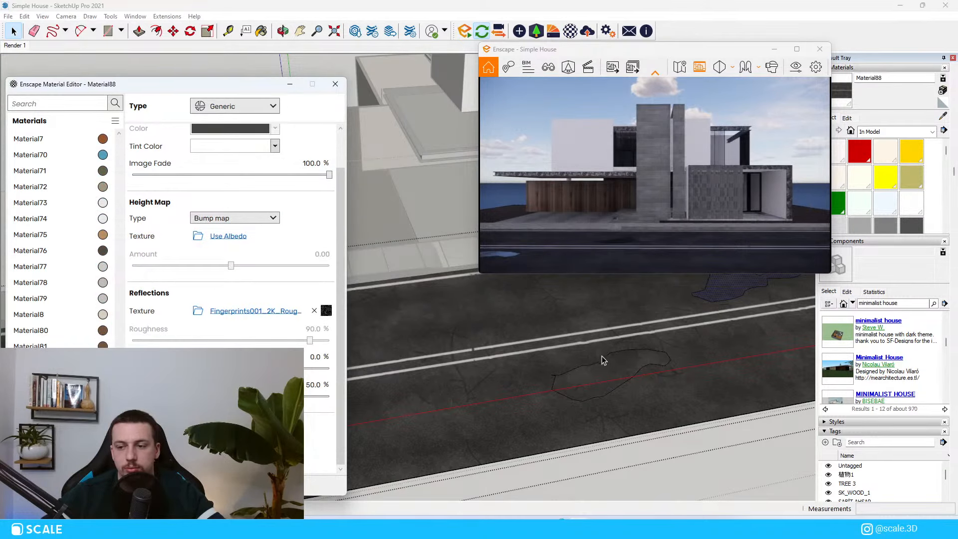
# Examine the puddles on the road in the model and in the enlarged Enscape preview, and restore the preview to a small window
pyautogui.scroll(-5, 618, 350)
pyautogui.scroll(7, 690, 365)
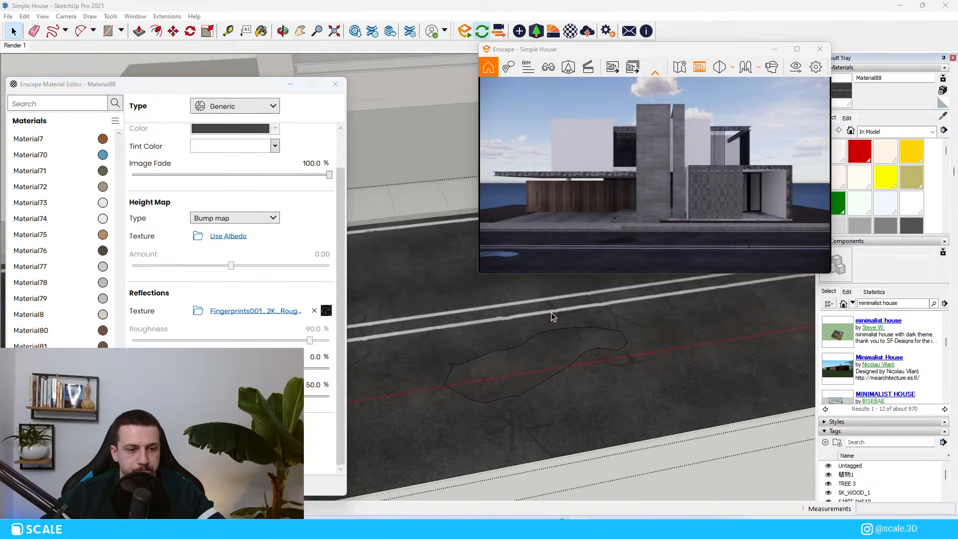
pyautogui.moveTo(555, 366); pyautogui.dragTo(521, 363, button='middle')
pyautogui.doubleClick(708, 48)
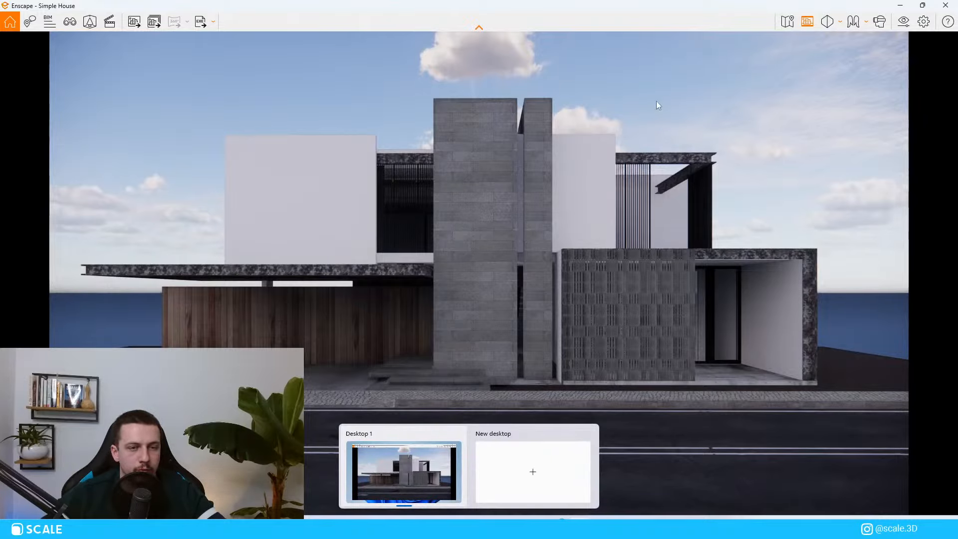
pyautogui.moveTo(669, 19); pyautogui.dragTo(772, 78)
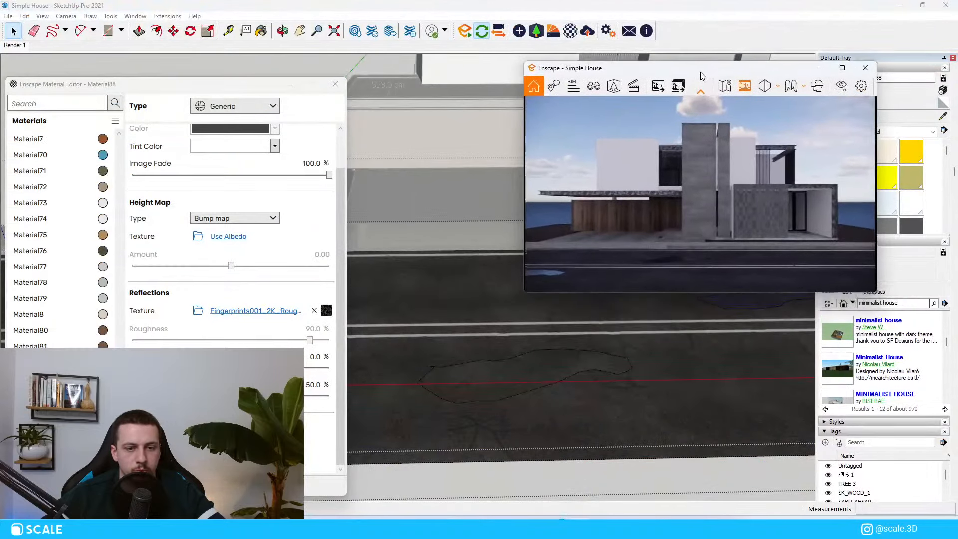
# Sample the material of the puddle on the near lane and lower its specular to 41.8%
pyautogui.scroll(3, 533, 374)
pyautogui.moveTo(532, 375); pyautogui.dragTo(538, 364, button='middle')
pyautogui.press('b')
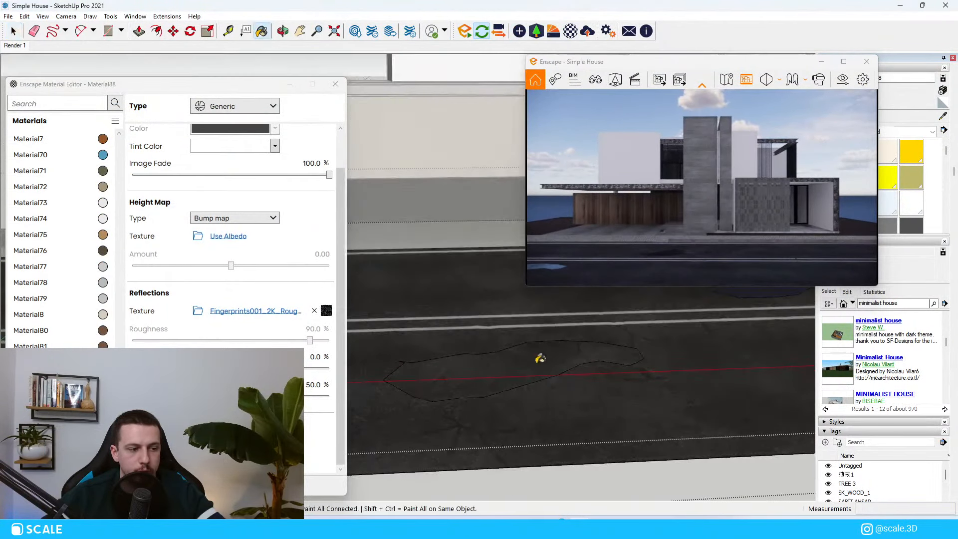
pyautogui.keyDown('alt'); pyautogui.click(537, 364); pyautogui.keyUp('alt')
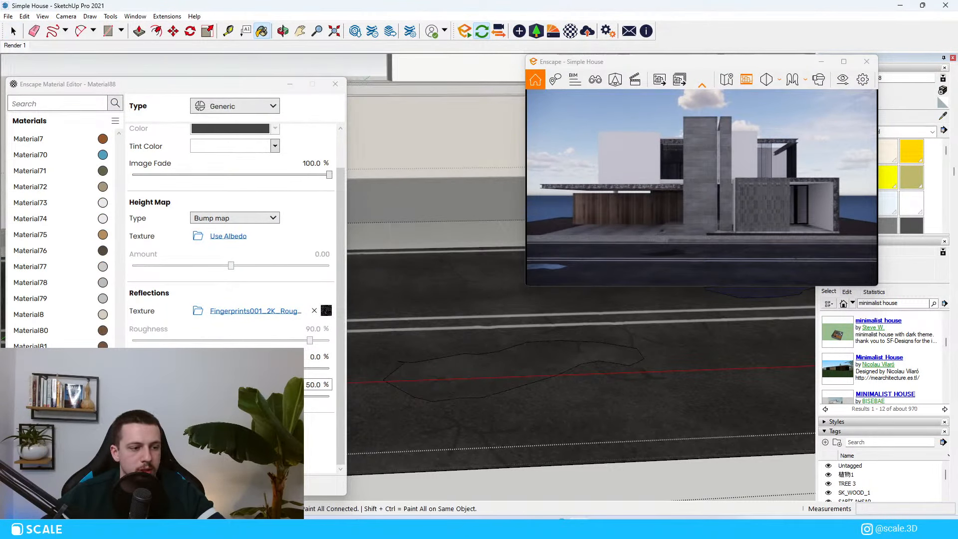
pyautogui.moveTo(231, 396)
pyautogui.mouseDown()
pyautogui.moveTo(133, 396)
pyautogui.moveTo(215, 396)
pyautogui.mouseUp()
# Try inverting the puddle's fingerprints roughness texture with its brightness at 74%
pyautogui.click(325, 310)
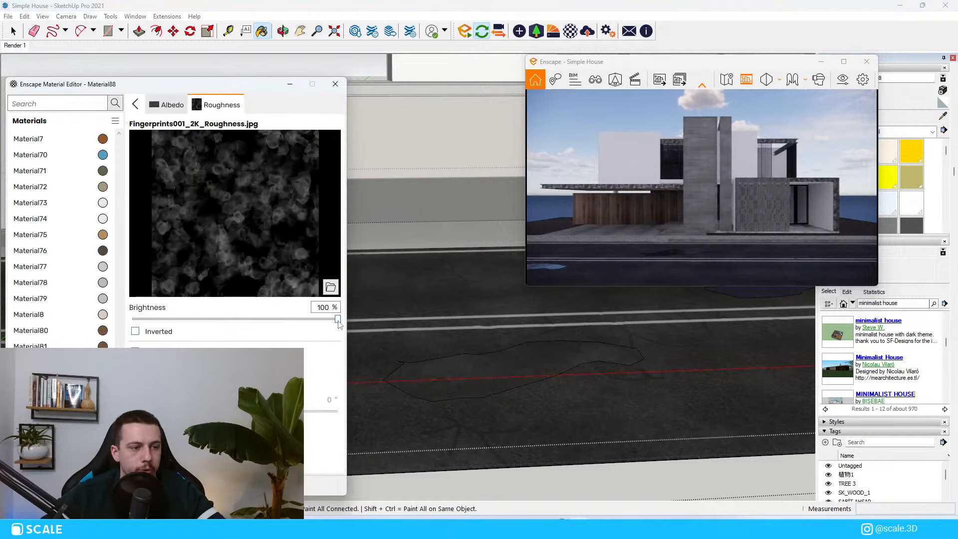
pyautogui.moveTo(336, 318); pyautogui.dragTo(382, 327)
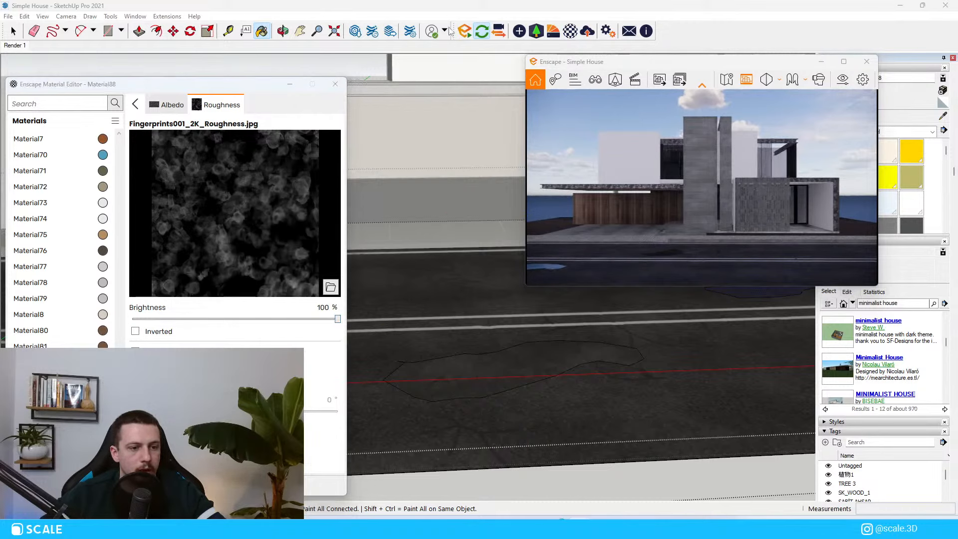
pyautogui.click(136, 332)
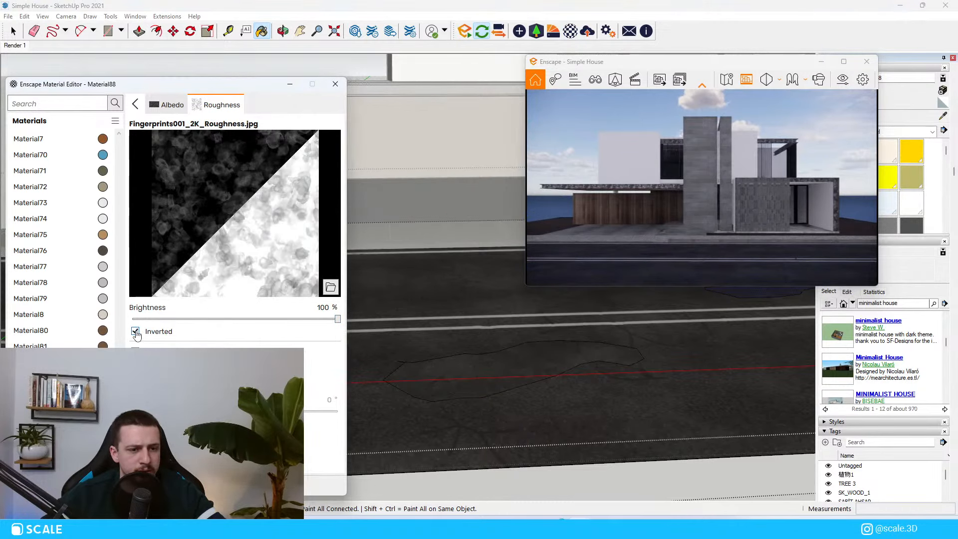
pyautogui.moveTo(252, 319); pyautogui.dragTo(283, 319)
pyautogui.click(157, 105)
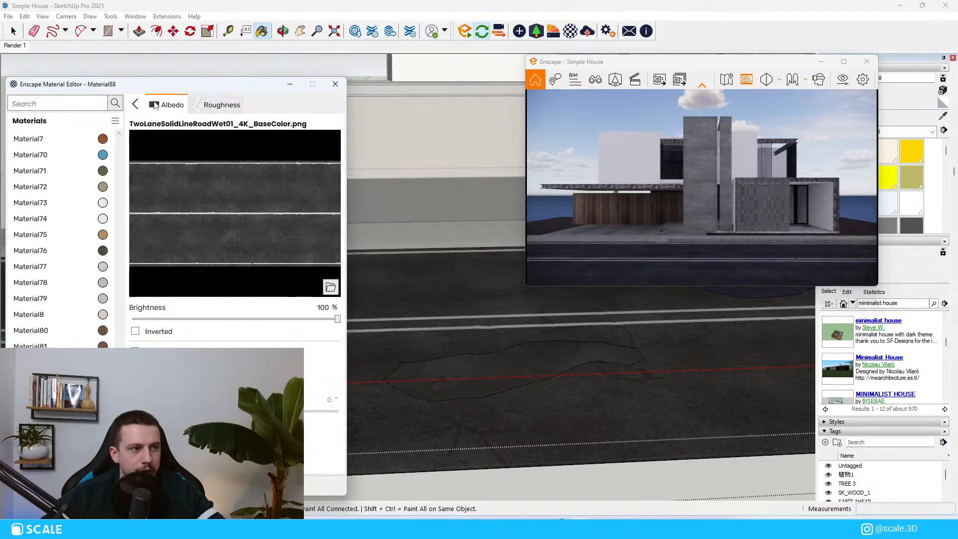
pyautogui.click(135, 104)
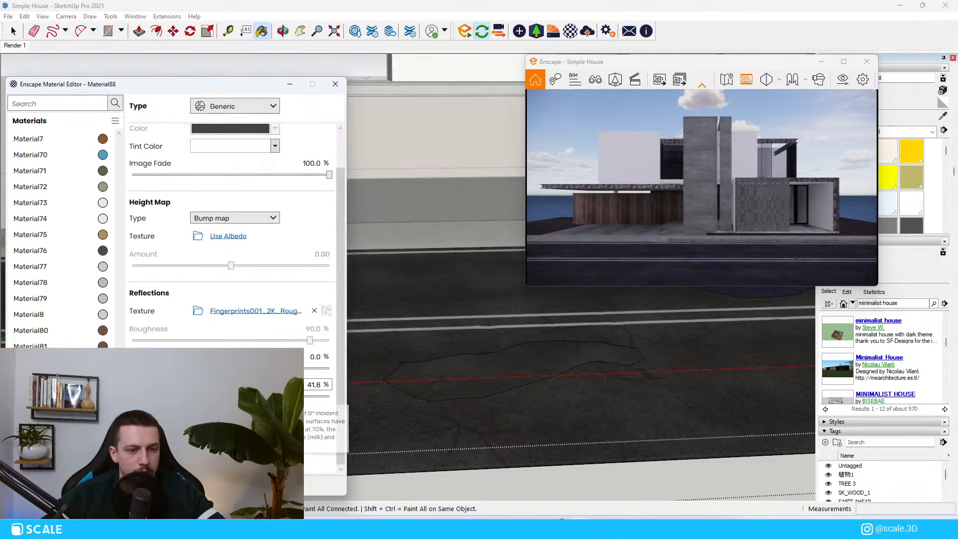
# Raise the puddle material's specular to 82.8% and check the road in the enlarged Enscape preview
pyautogui.moveTo(214, 396); pyautogui.dragTo(246, 396)
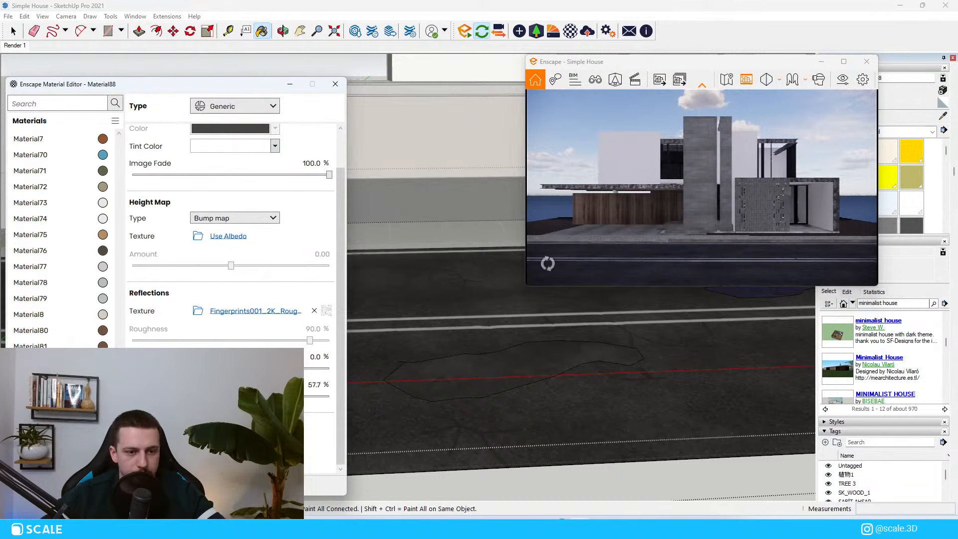
pyautogui.click(844, 61)
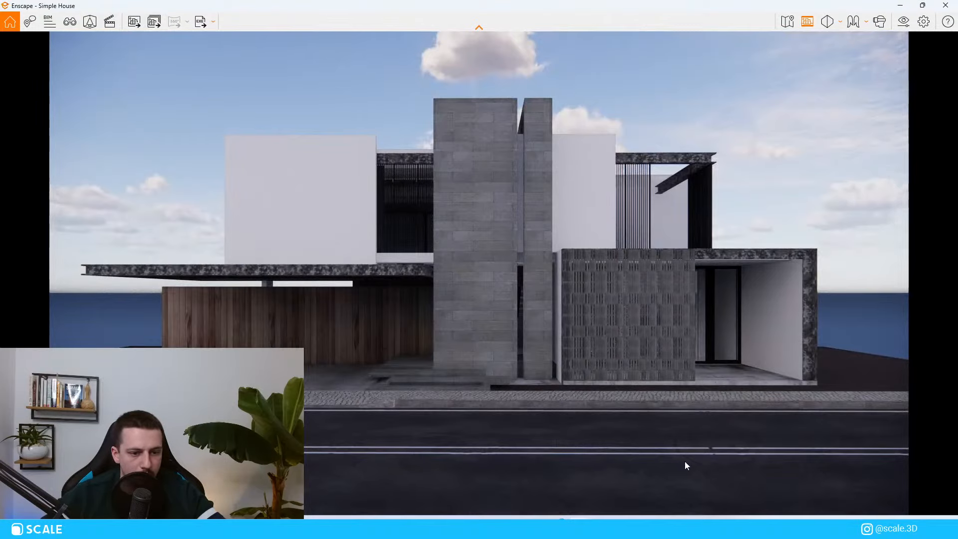
pyautogui.moveTo(657, 5); pyautogui.dragTo(678, 64)
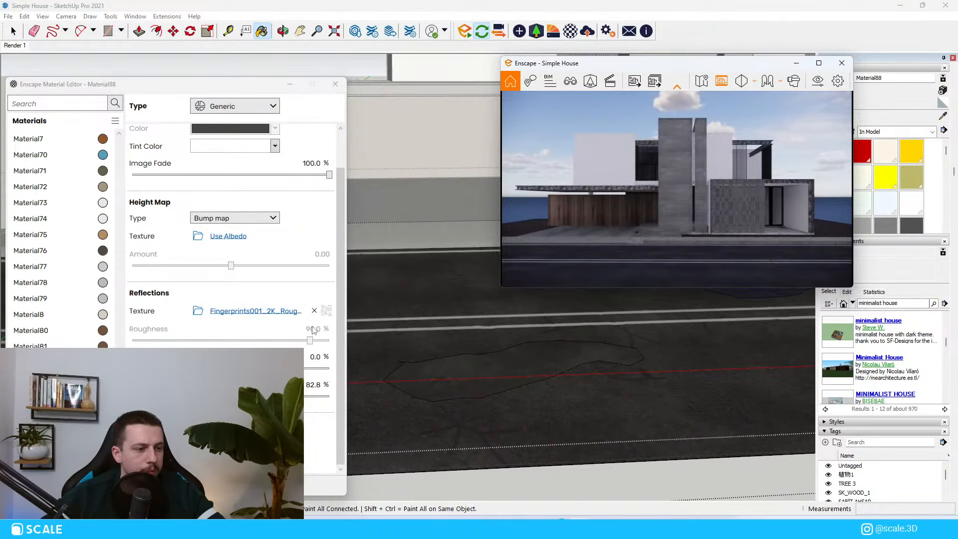
# Turn off the inversion of the fingerprints roughness texture and return its brightness to 100%
pyautogui.click(326, 310)
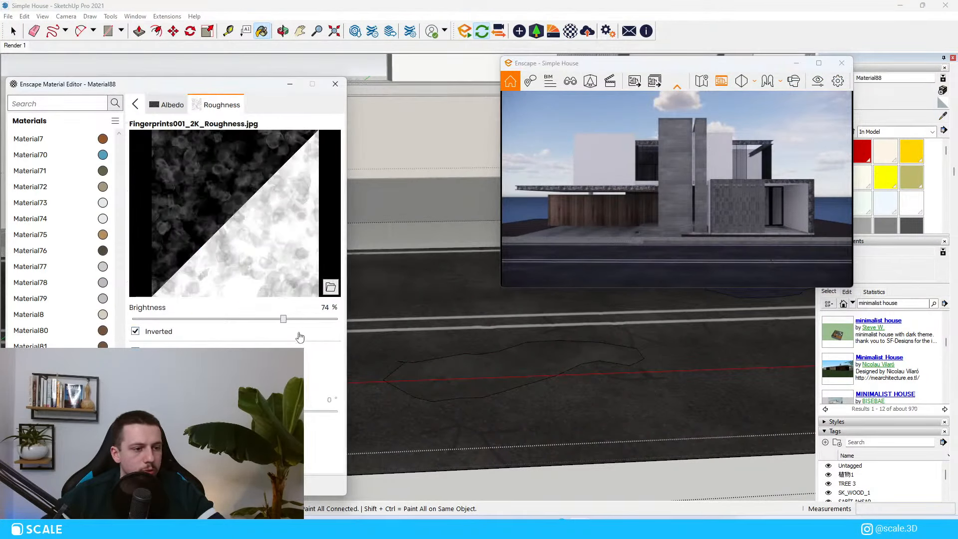
pyautogui.moveTo(358, 318); pyautogui.dragTo(361, 318)
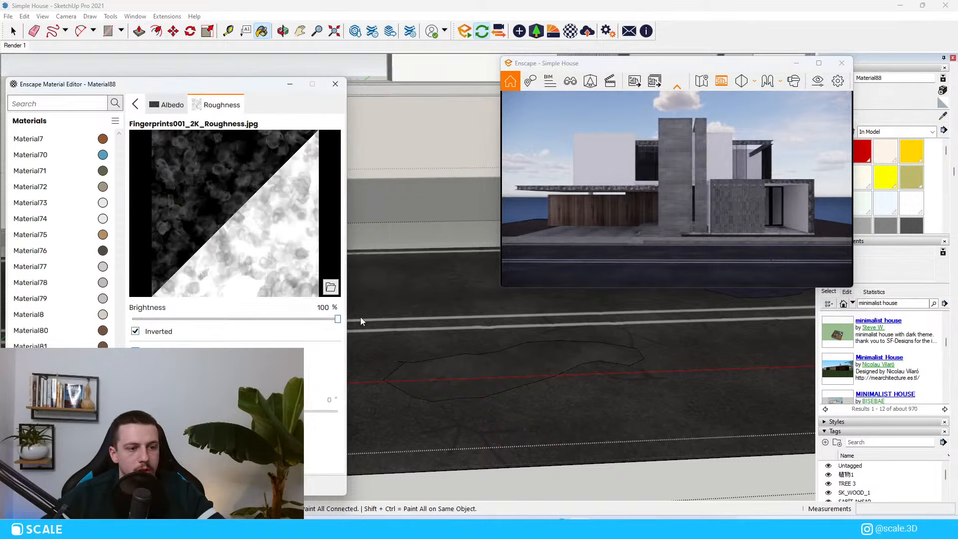
pyautogui.click(135, 333)
pyautogui.moveTo(339, 323); pyautogui.dragTo(365, 323)
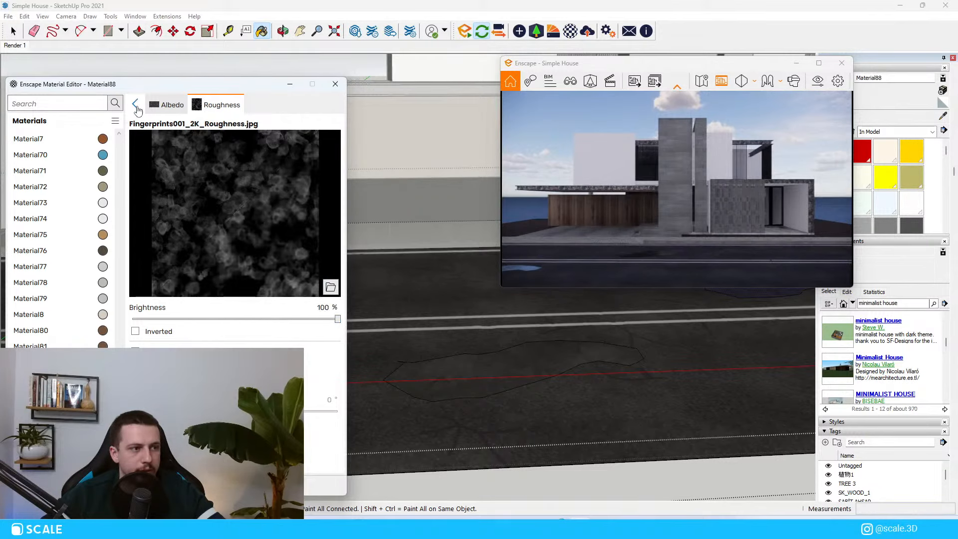
pyautogui.click(135, 104)
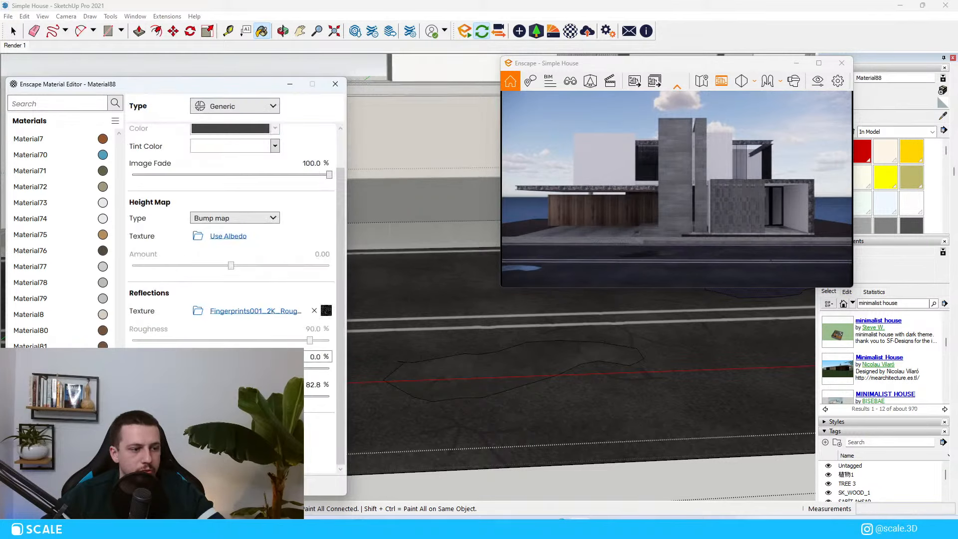
# Set the puddle material's specular to 66.1% and use its albedo texture as a bump map with an amount of 4.55
pyautogui.moveTo(133, 368)
pyautogui.mouseDown()
pyautogui.moveTo(309, 369)
pyautogui.moveTo(132, 368)
pyautogui.mouseUp()
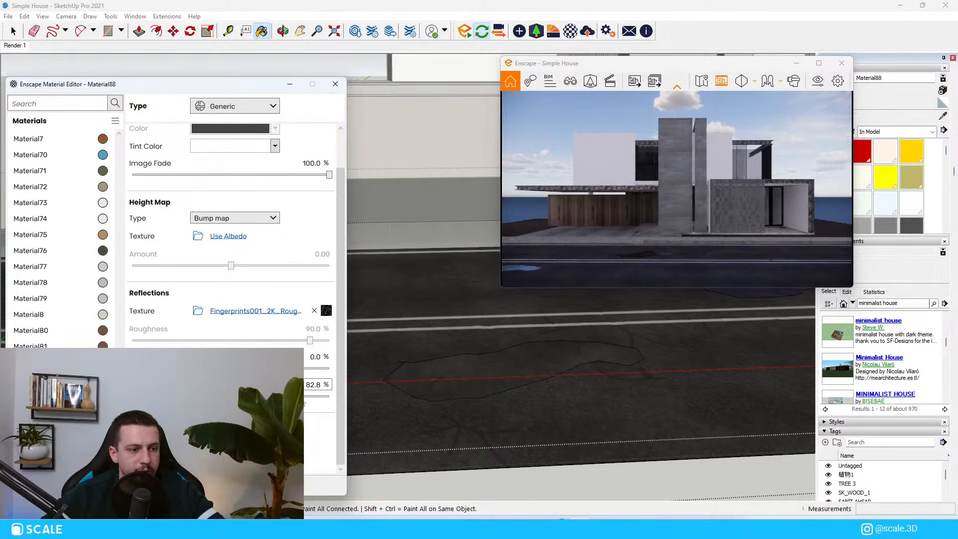
pyautogui.moveTo(297, 397); pyautogui.dragTo(262, 397)
pyautogui.click(234, 217)
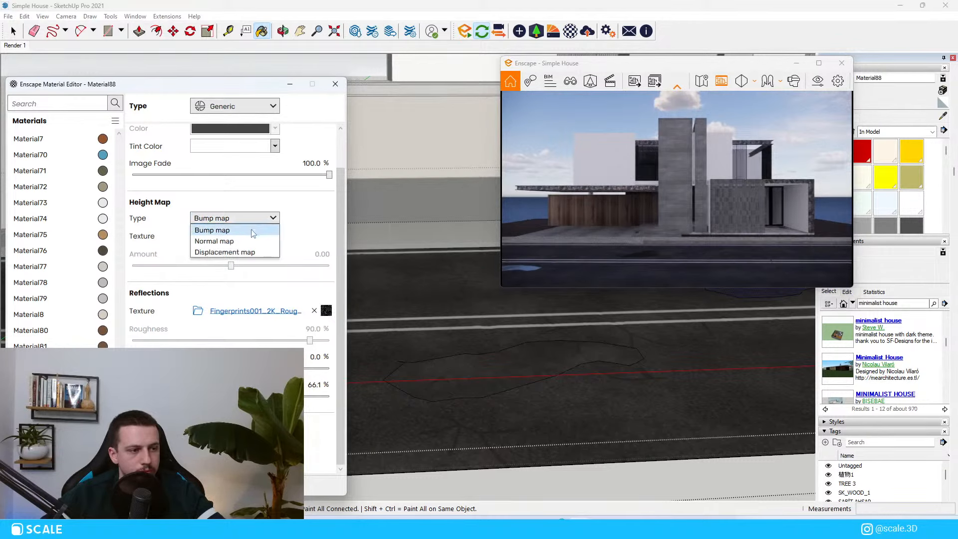
pyautogui.click(211, 238)
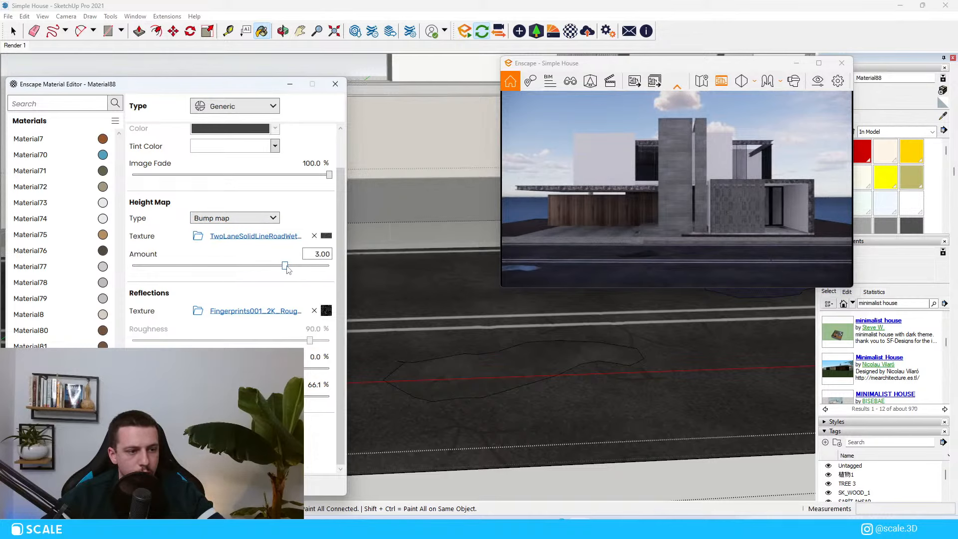
pyautogui.moveTo(285, 266); pyautogui.dragTo(297, 266)
# Open the road for editing, select the near-lane puddle face, and sample the surrounding asphalt material
pyautogui.scroll(-3, 427, 406)
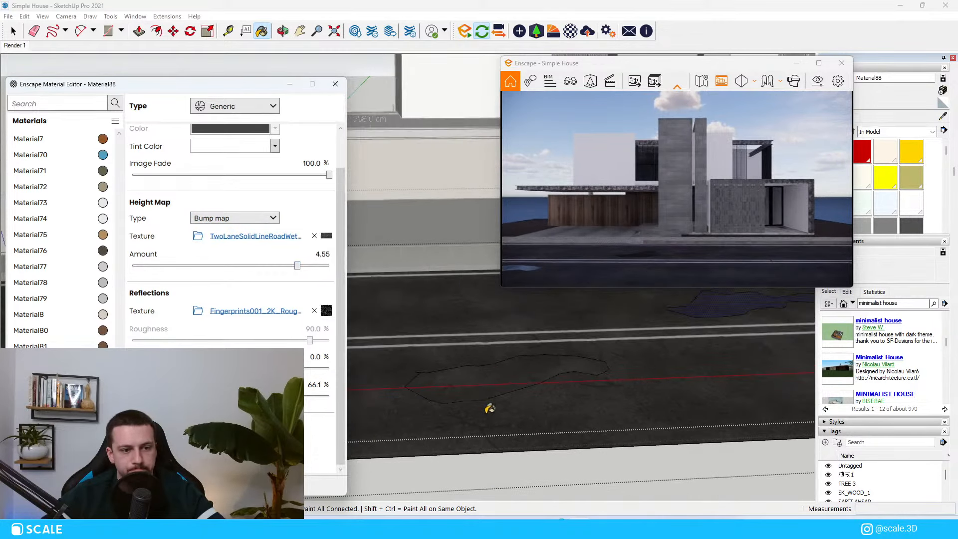
pyautogui.press('space')
pyautogui.scroll(2, 564, 382)
pyautogui.moveTo(564, 382); pyautogui.dragTo(560, 406, button='middle')
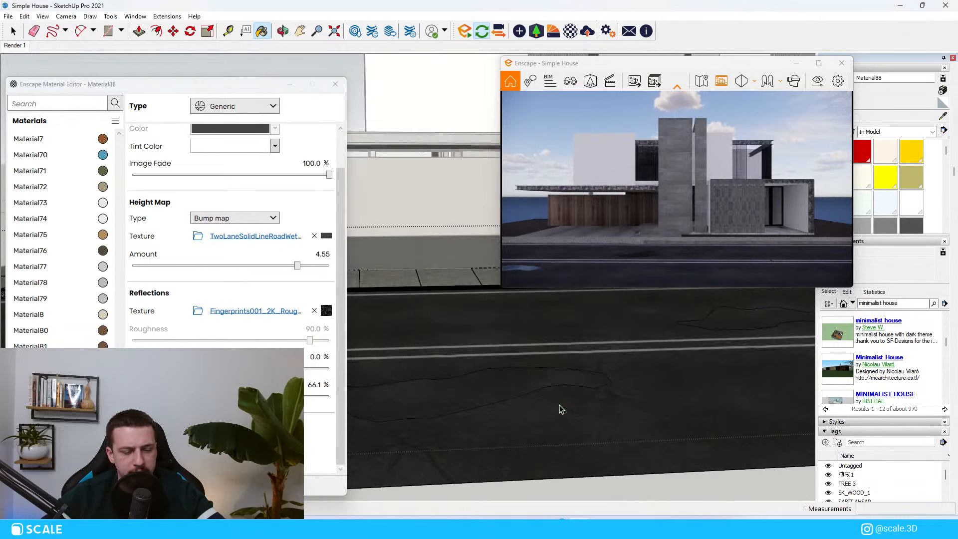
pyautogui.doubleClick(545, 401)
pyautogui.doubleClick(463, 397)
pyautogui.click(463, 396)
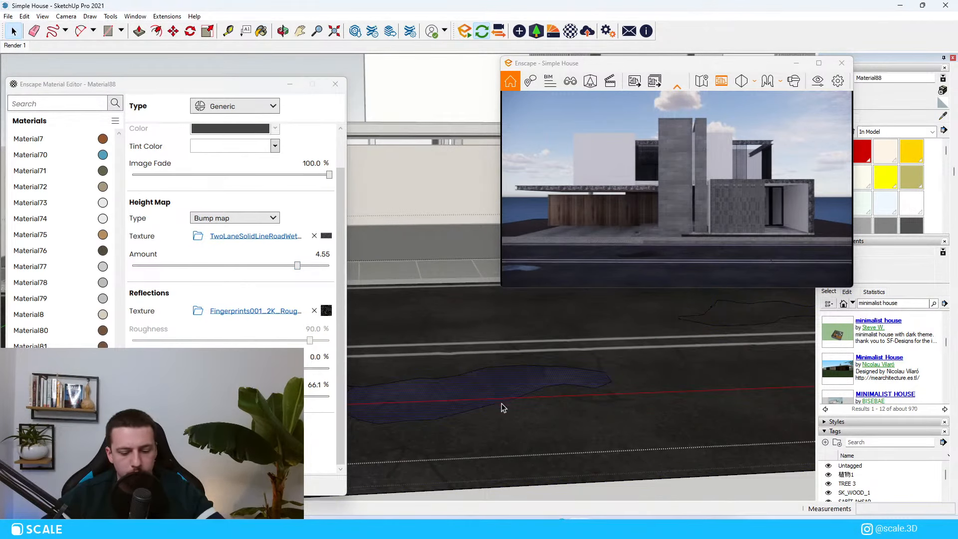
pyautogui.press('b')
pyautogui.keyDown('alt'); pyautogui.click(508, 398); pyautogui.keyUp('alt')
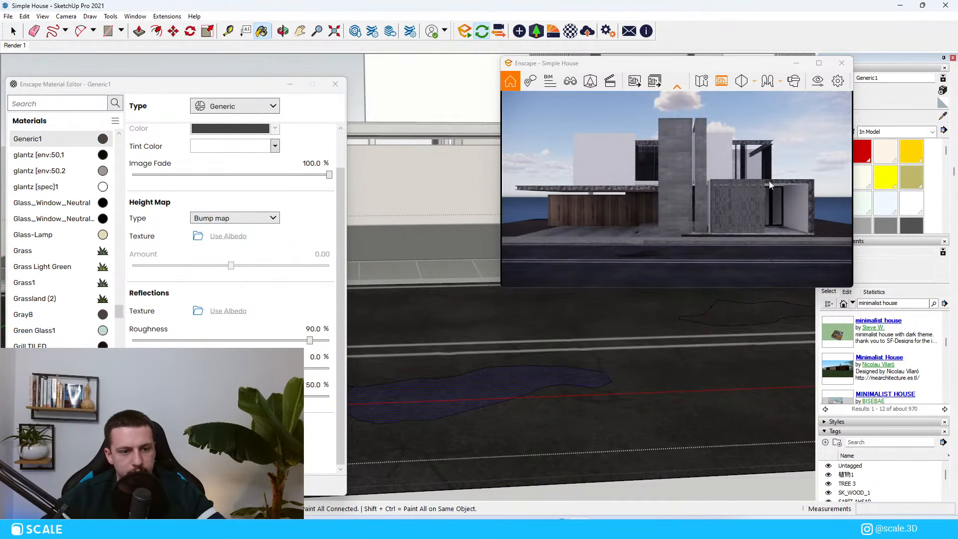
# Check the road in the enlarged Enscape preview, try a roughness of 30% on the asphalt material, and set it to 50%
pyautogui.click(818, 63)
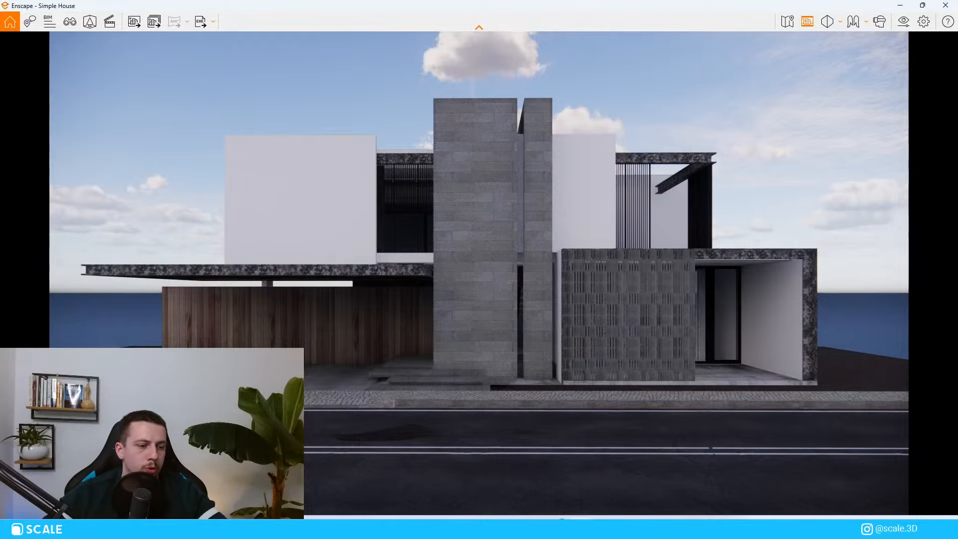
pyautogui.click(923, 6)
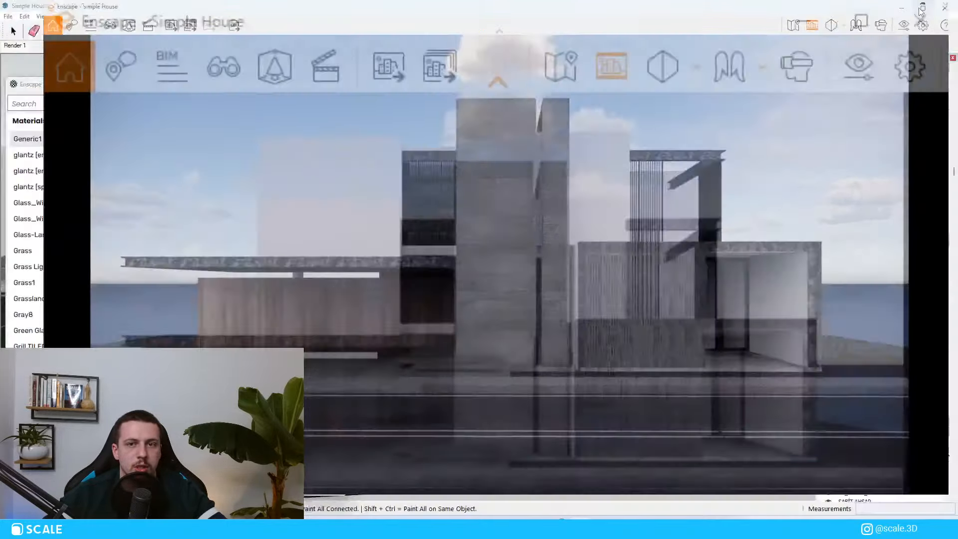
pyautogui.moveTo(605, 374); pyautogui.dragTo(614, 360, button='middle')
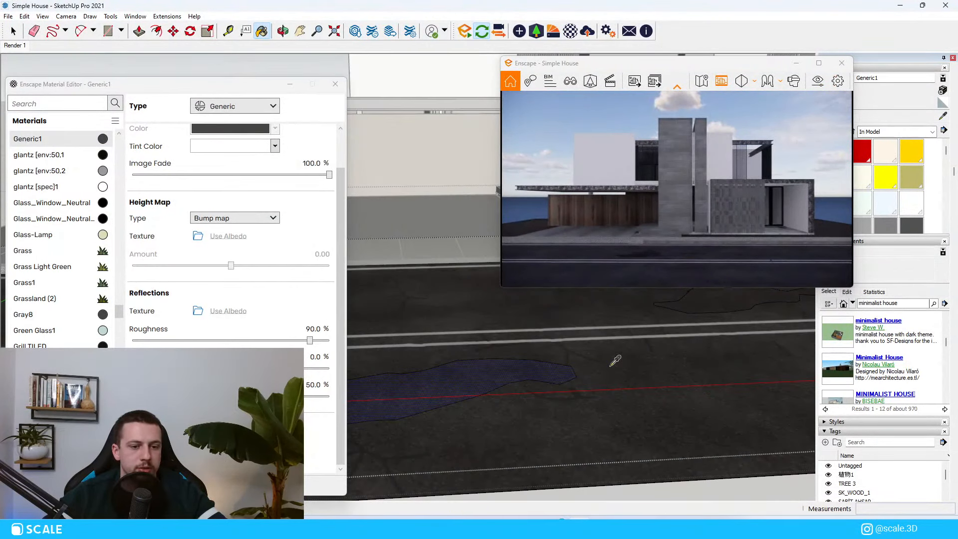
pyautogui.click(314, 330)
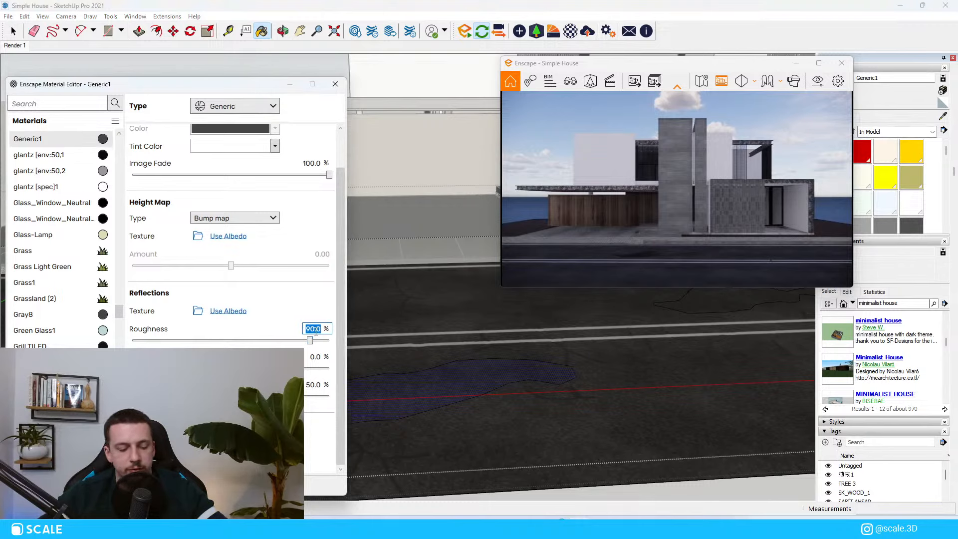
pyautogui.write('30')
pyautogui.press('Return')
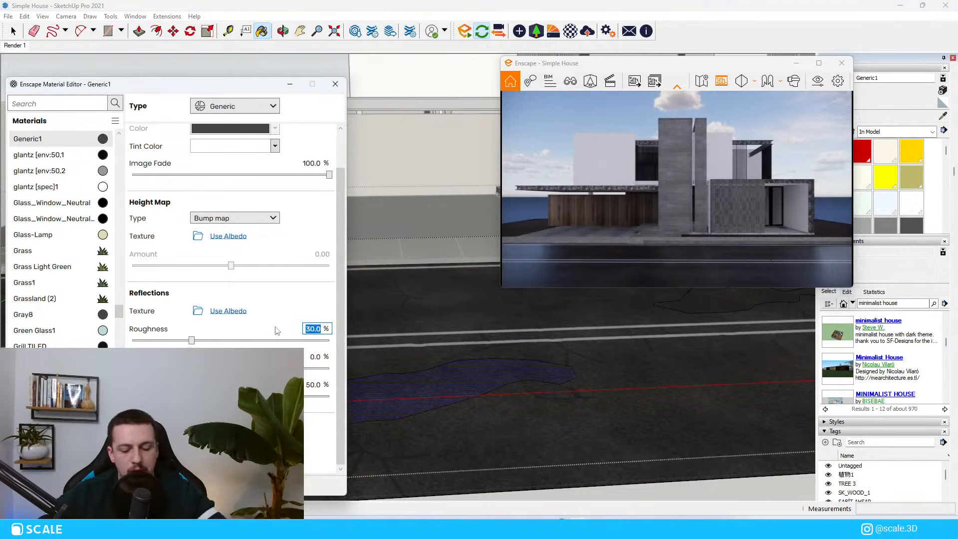
pyautogui.write('50')
pyautogui.press('Return')
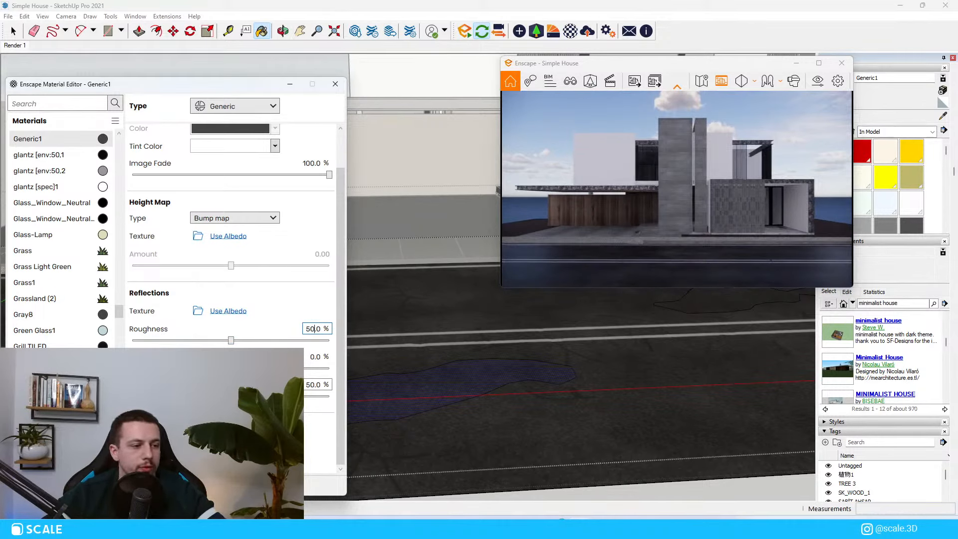
# Set the asphalt's specular to 47% and its albedo-based bump amount to 5.55, check the enlarged preview, and leave the road group
pyautogui.moveTo(230, 396); pyautogui.dragTo(225, 396)
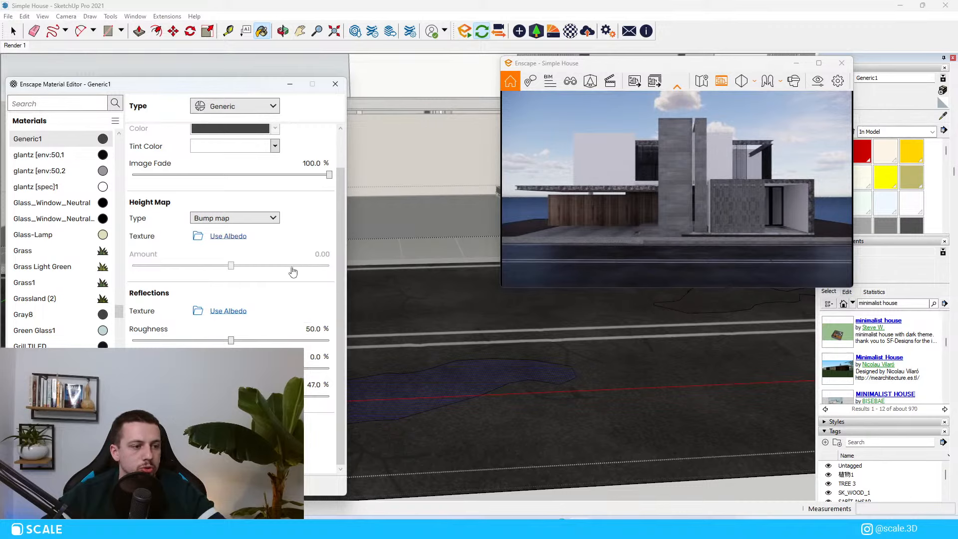
pyautogui.moveTo(283, 265); pyautogui.dragTo(306, 266)
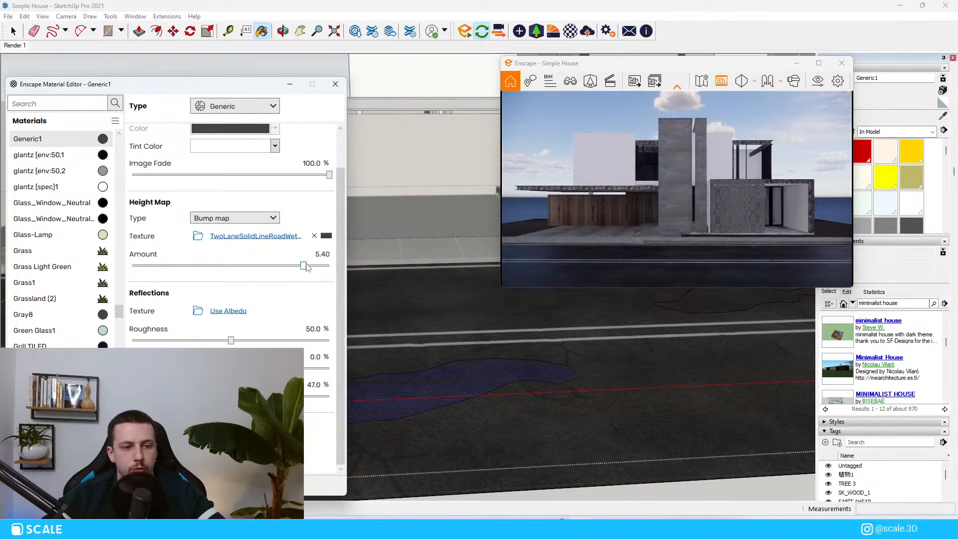
pyautogui.doubleClick(804, 66)
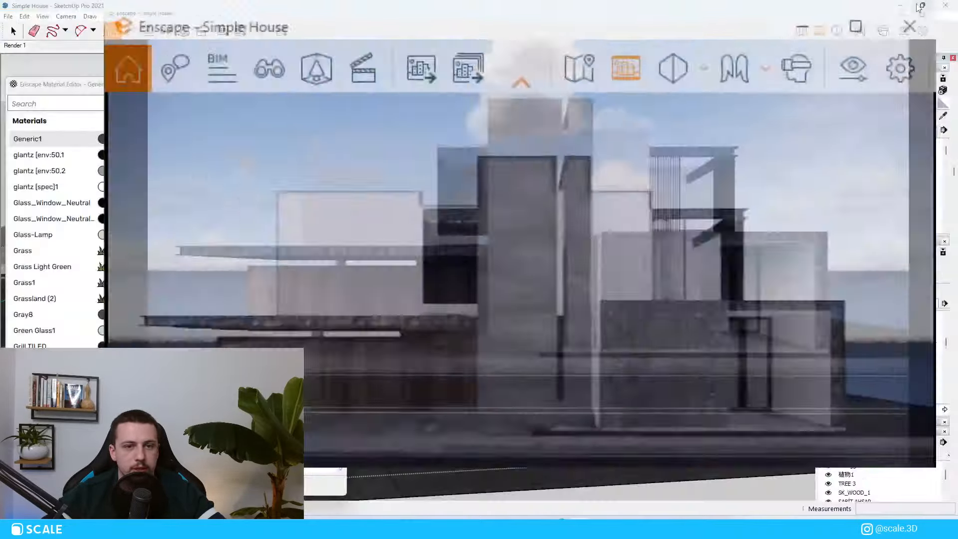
pyautogui.click(921, 5)
pyautogui.moveTo(444, 310); pyautogui.dragTo(451, 305, button='middle')
pyautogui.press('space')
pyautogui.click(621, 442)
pyautogui.click(621, 442)
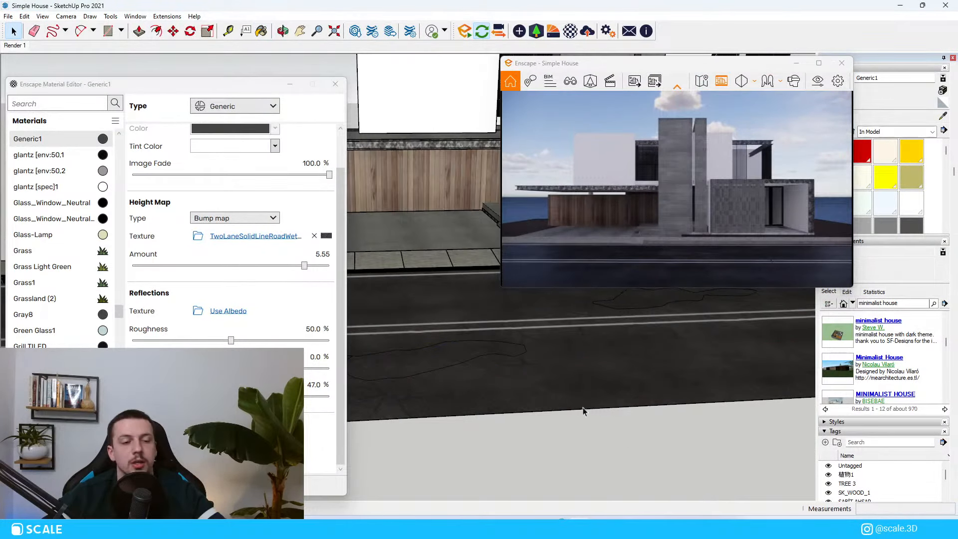
# Select the curb mesh beside the sidewalk paving and examine the curb in the enlarged Enscape preview
pyautogui.scroll(3, 438, 250)
pyautogui.moveTo(439, 250)
pyautogui.mouseDown(button='middle')
pyautogui.moveTo(392, 323)
pyautogui.moveTo(624, 359)
pyautogui.moveTo(669, 357)
pyautogui.mouseUp(button='middle')
pyautogui.scroll(-3, 393, 327)
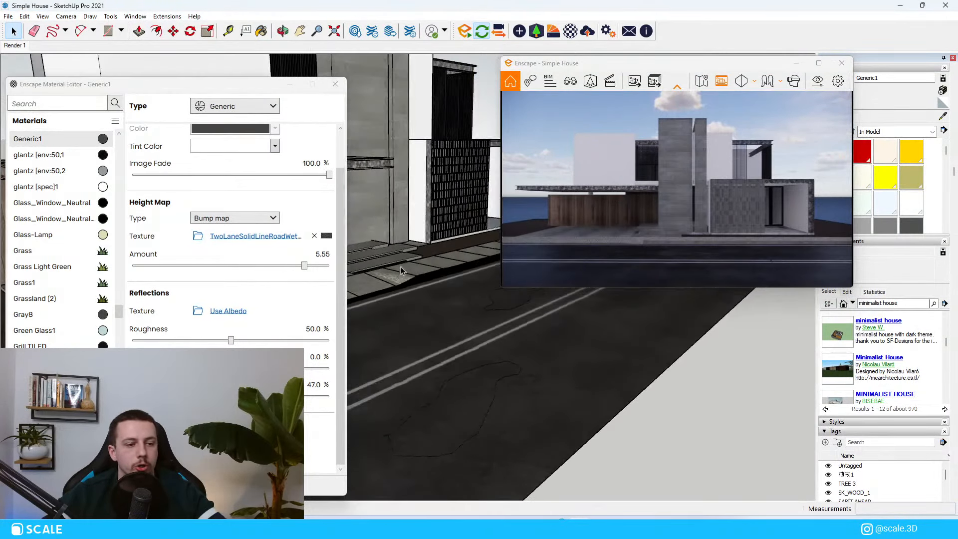
pyautogui.scroll(4, 424, 290)
pyautogui.scroll(5, 448, 296)
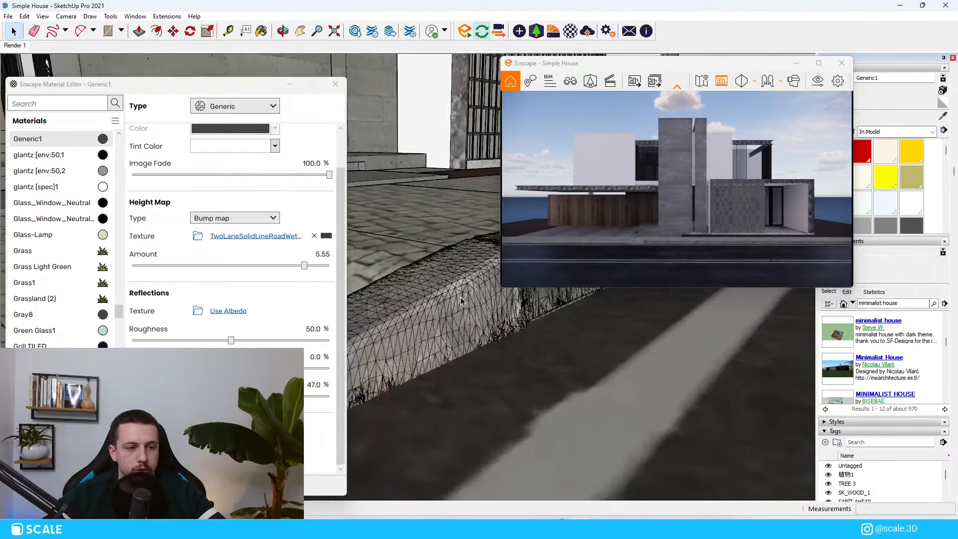
pyautogui.doubleClick(462, 313)
pyautogui.doubleClick(461, 317)
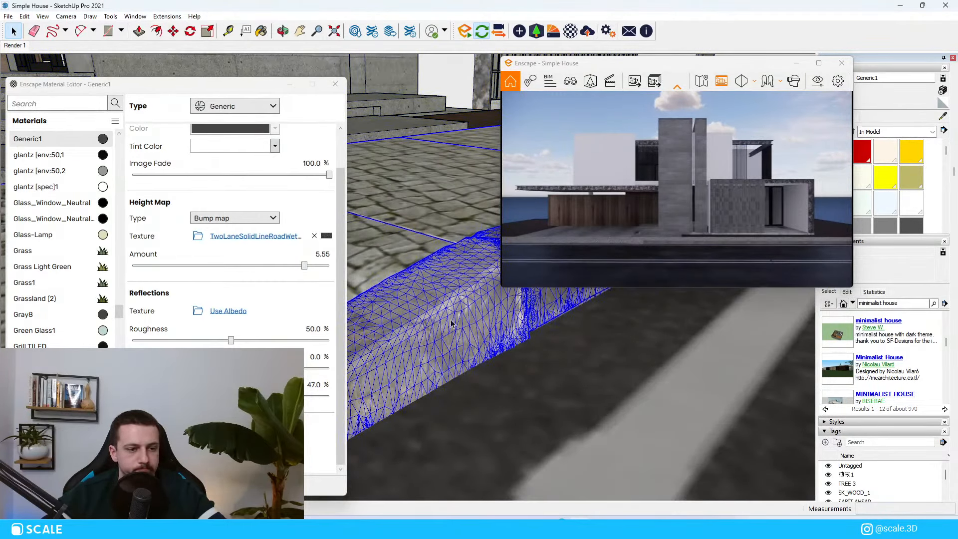
pyautogui.scroll(3, 458, 324)
pyautogui.click(818, 63)
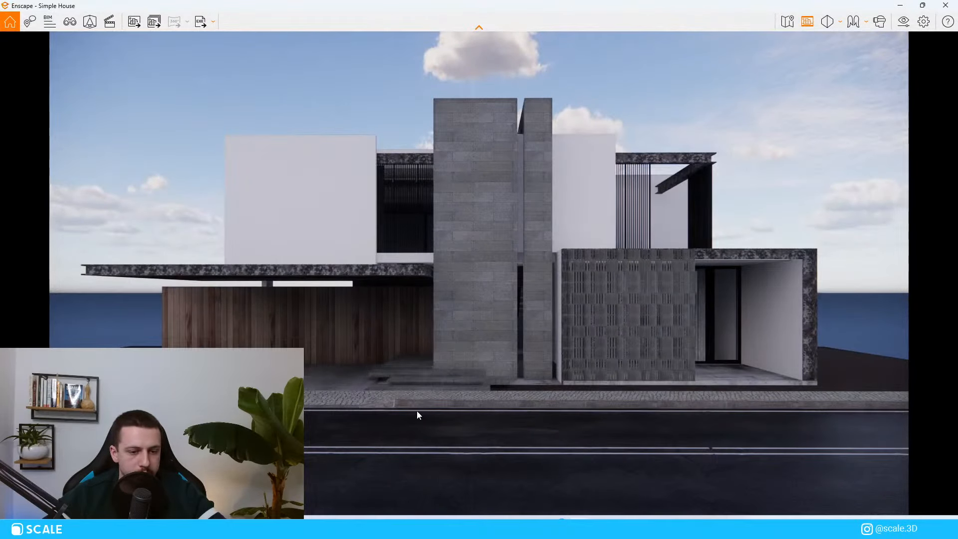
# Get a close Enscape view of the curb and sample the curb's concrete material in the model for editing
pyautogui.scroll(5, 419, 409)
pyautogui.scroll(2, 421, 408)
pyautogui.moveTo(420, 408); pyautogui.dragTo(469, 390, button='right')
pyautogui.moveTo(598, 24); pyautogui.dragTo(708, 144)
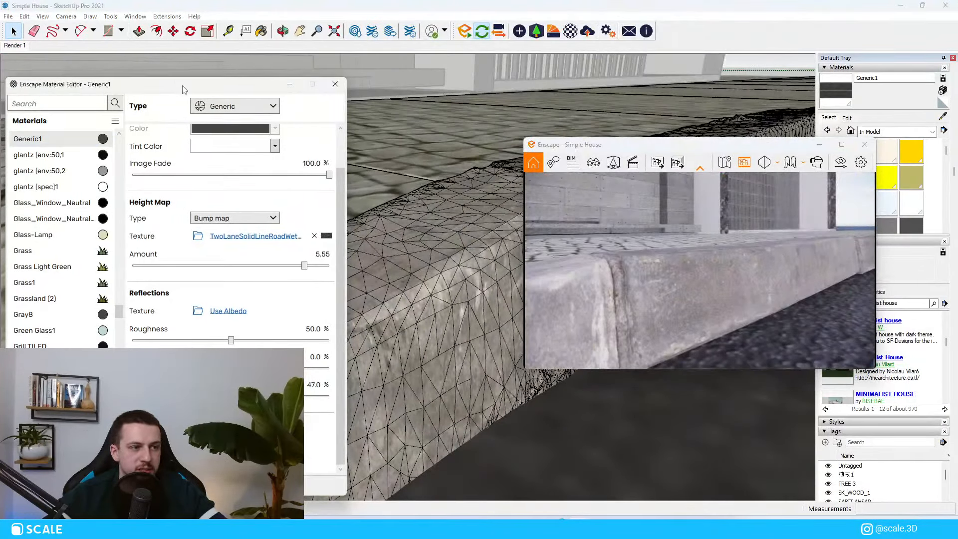
pyautogui.moveTo(184, 85); pyautogui.dragTo(209, 74)
pyautogui.press('b')
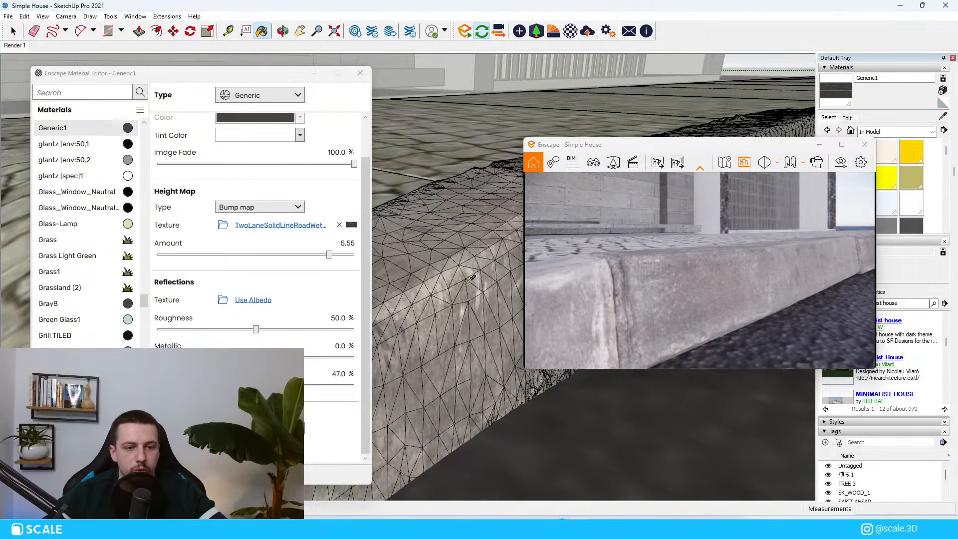
pyautogui.keyDown('alt'); pyautogui.click(470, 278); pyautogui.keyUp('alt')
pyautogui.keyDown('alt'); pyautogui.click(435, 318); pyautogui.keyUp('alt')
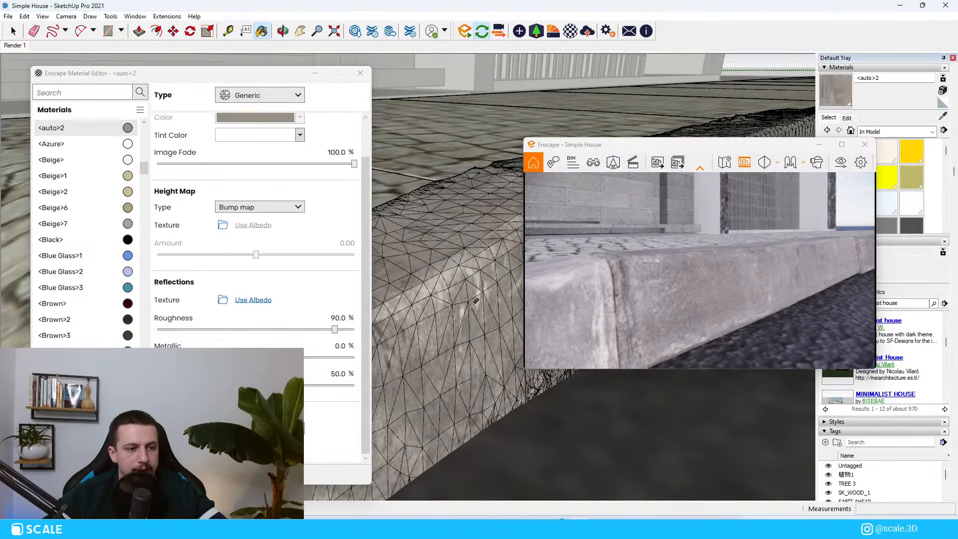
# Use the curb material's albedo texture as its bump map and set the bump amount to 7.78
pyautogui.click(259, 208)
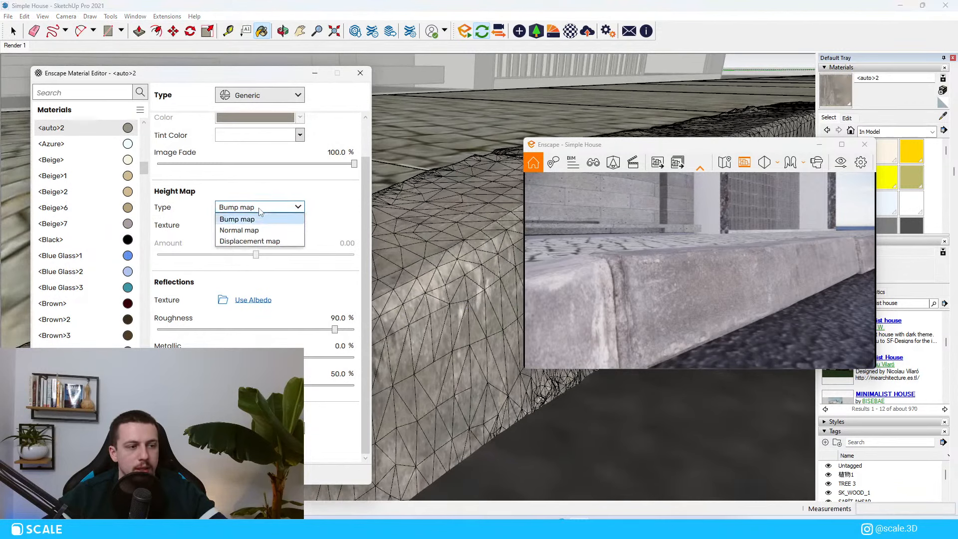
pyautogui.click(259, 209)
pyautogui.click(258, 208)
pyautogui.click(256, 231)
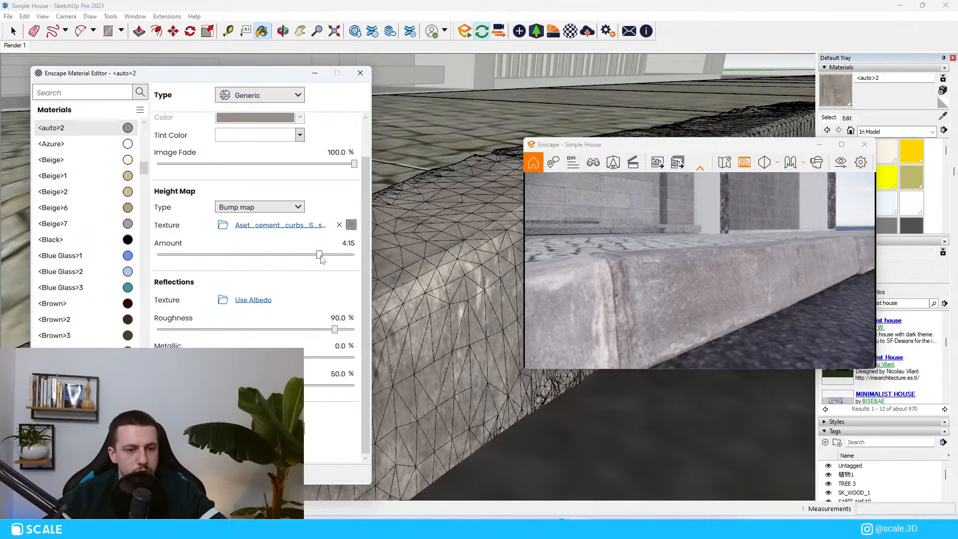
pyautogui.moveTo(321, 259); pyautogui.dragTo(344, 258)
# Try the curb's height map as a normal map at 200% intensity and check the curb edge in Enscape
pyautogui.click(259, 207)
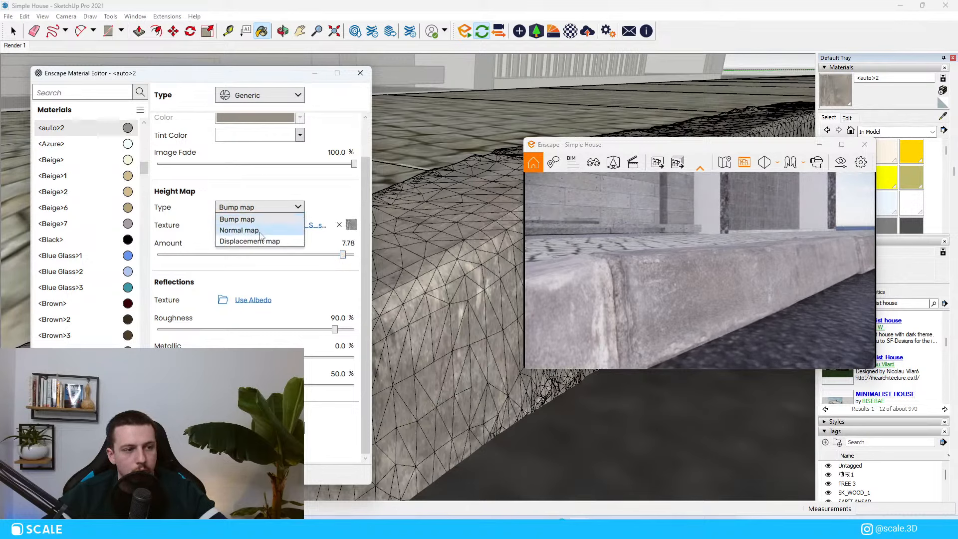
pyautogui.click(261, 232)
pyautogui.moveTo(257, 255); pyautogui.dragTo(270, 256)
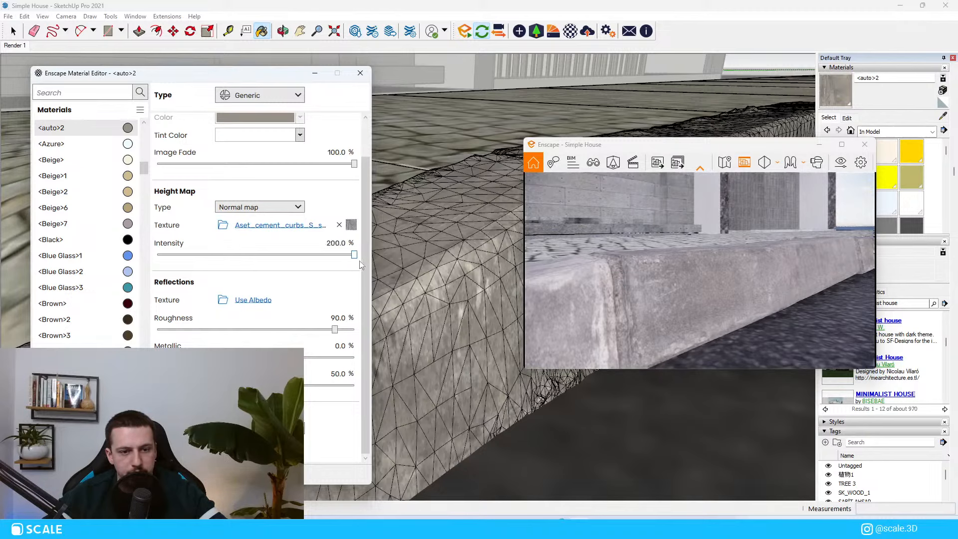
pyautogui.moveTo(745, 277); pyautogui.dragTo(823, 280, button='right')
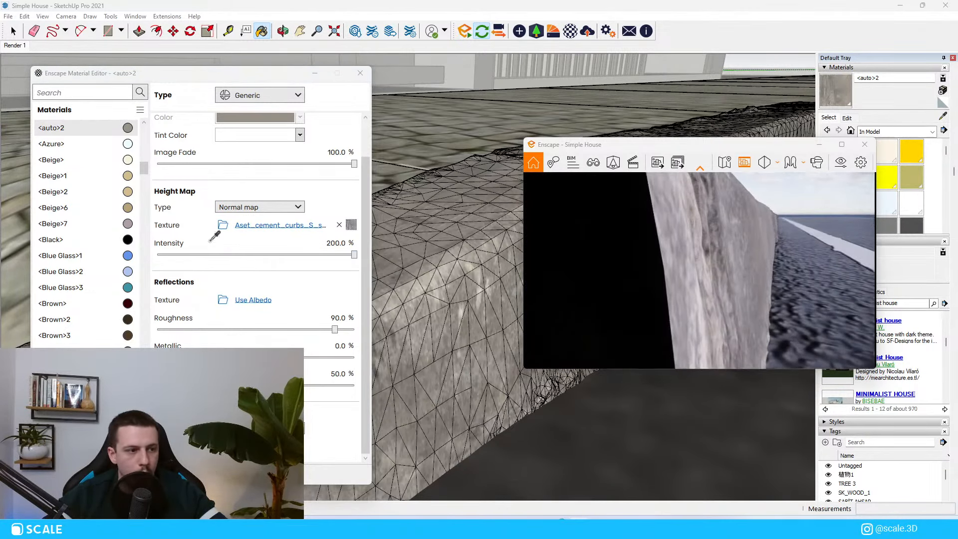
# Try a displacement map with an amount of 3.55 on the curb material and inspect the curb corner in Enscape
pyautogui.click(257, 207)
pyautogui.click(261, 242)
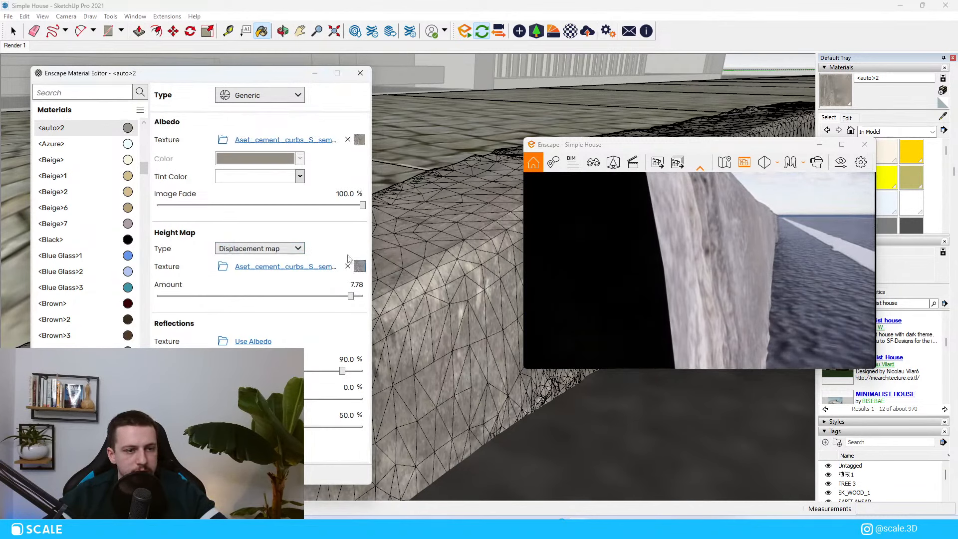
pyautogui.moveTo(352, 298); pyautogui.dragTo(240, 291)
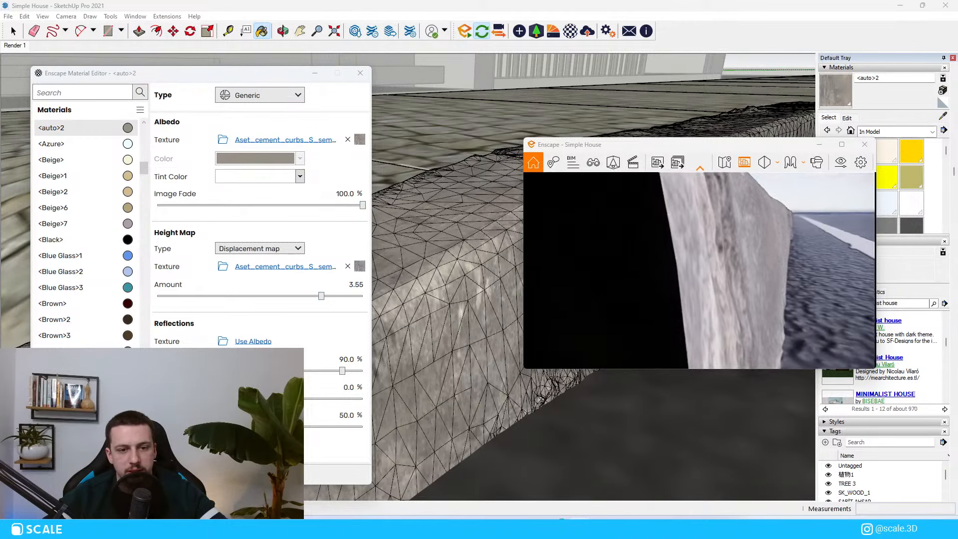
pyautogui.moveTo(778, 259); pyautogui.dragTo(834, 234, button='right')
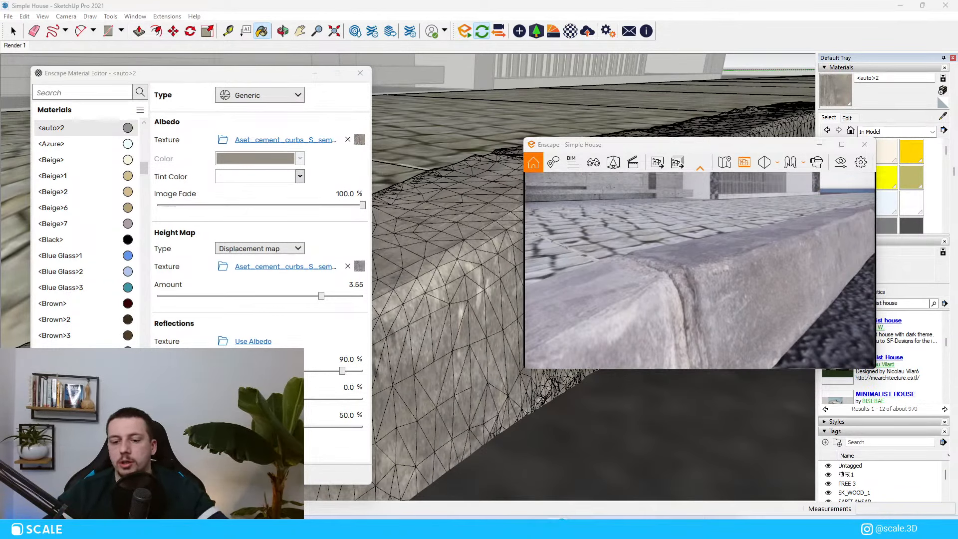
# Set the curb's height map type to normal map at 175.7% intensity and check the curb from the road
pyautogui.click(254, 248)
pyautogui.click(239, 271)
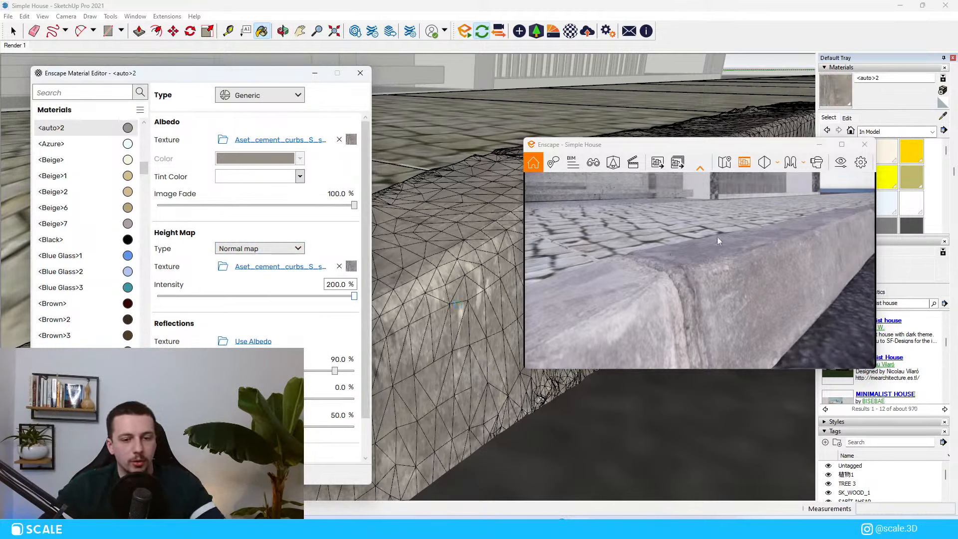
pyautogui.moveTo(717, 241); pyautogui.dragTo(738, 259)
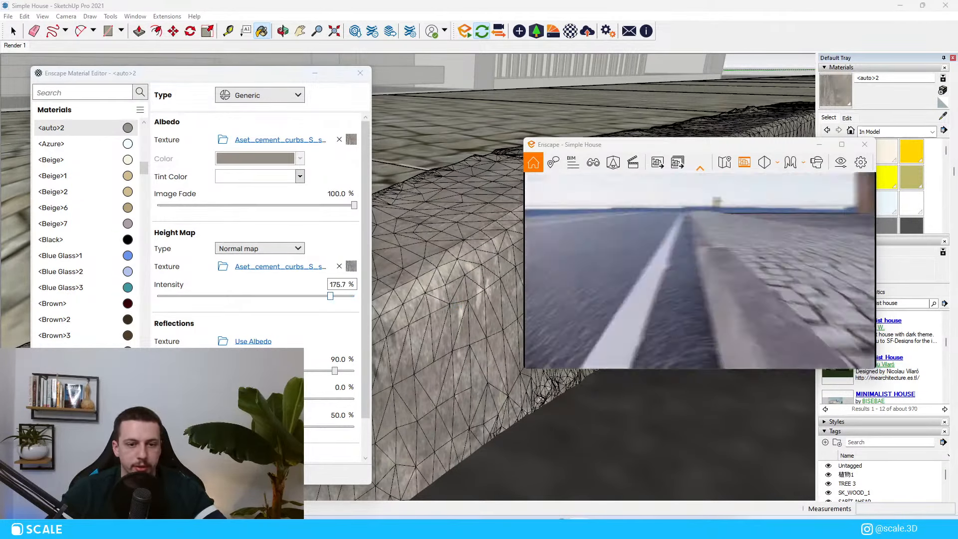
pyautogui.moveTo(698, 269); pyautogui.dragTo(738, 277)
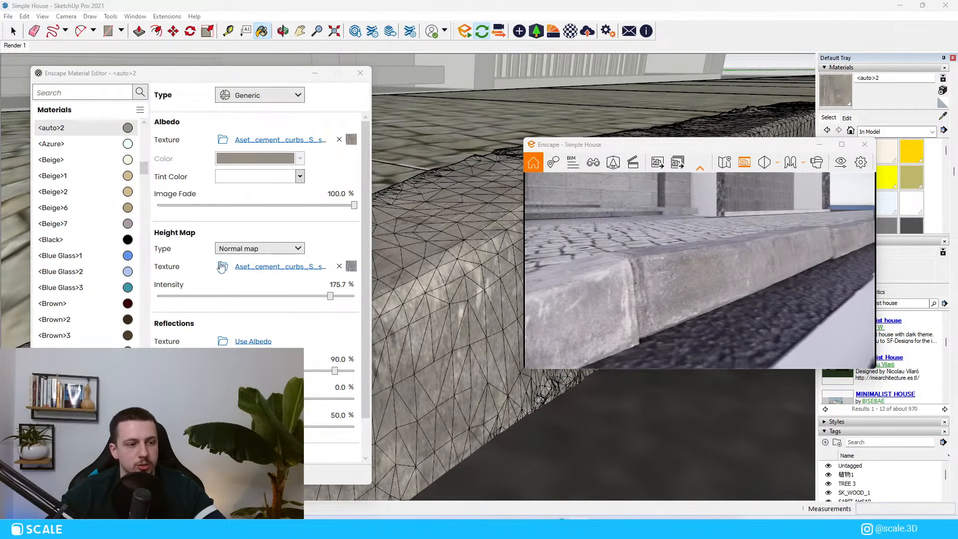
# Lower the curb material's roughness to 36.8%
pyautogui.doubleClick(343, 359)
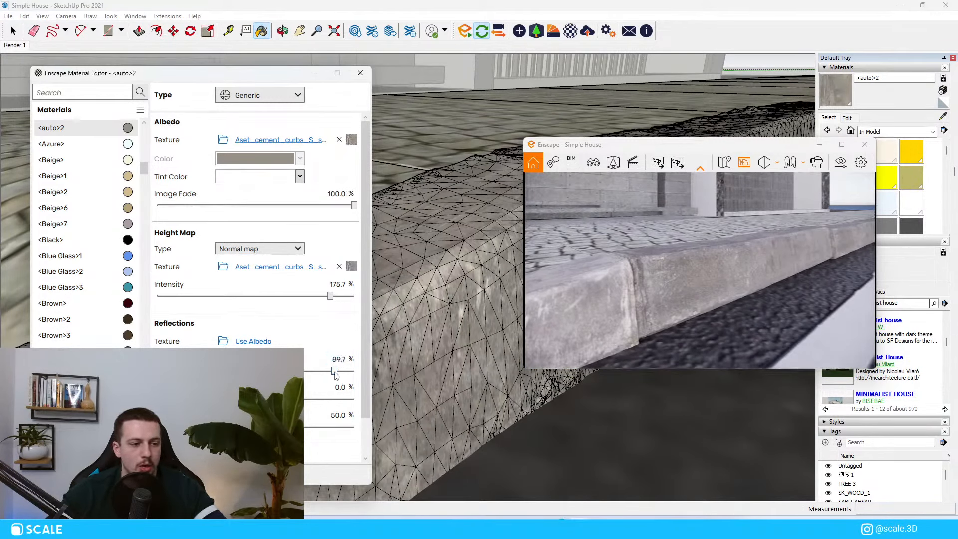
pyautogui.moveTo(335, 373); pyautogui.dragTo(220, 370)
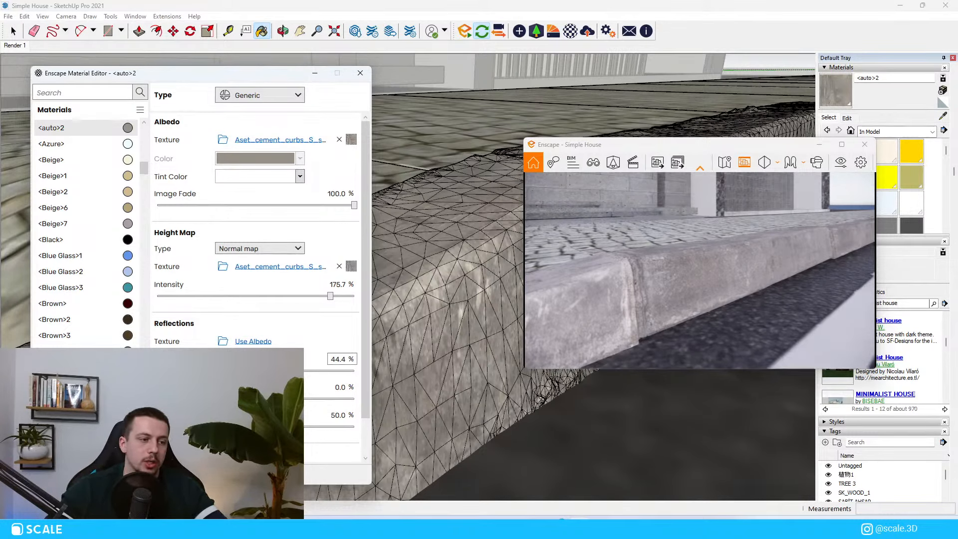
pyautogui.moveTo(244, 371); pyautogui.dragTo(229, 371)
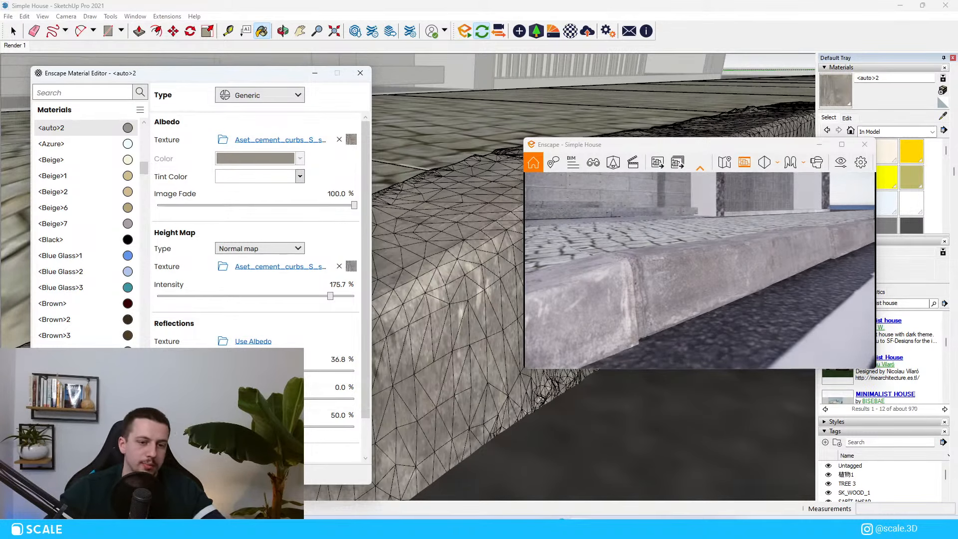
# Back away to view the whole house in Enscape and restore the saved Render 1 view
pyautogui.press('s')
pyautogui.moveTo(857, 261); pyautogui.dragTo(760, 258)
pyautogui.press('w')
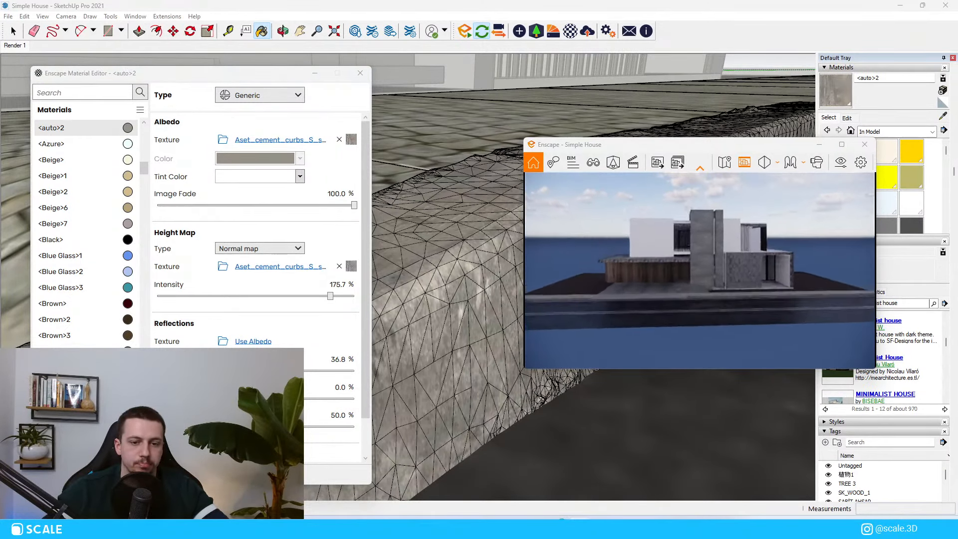
pyautogui.press('q')
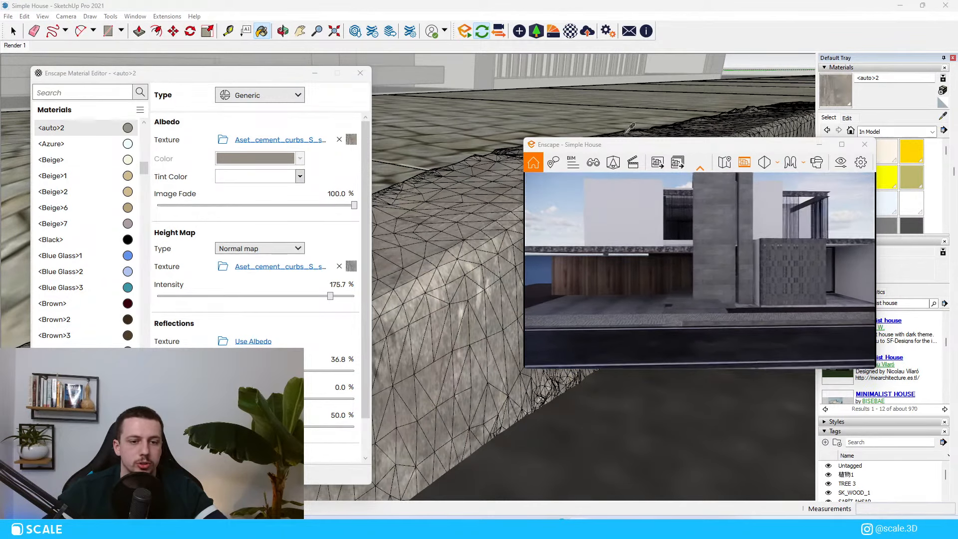
pyautogui.click(594, 163)
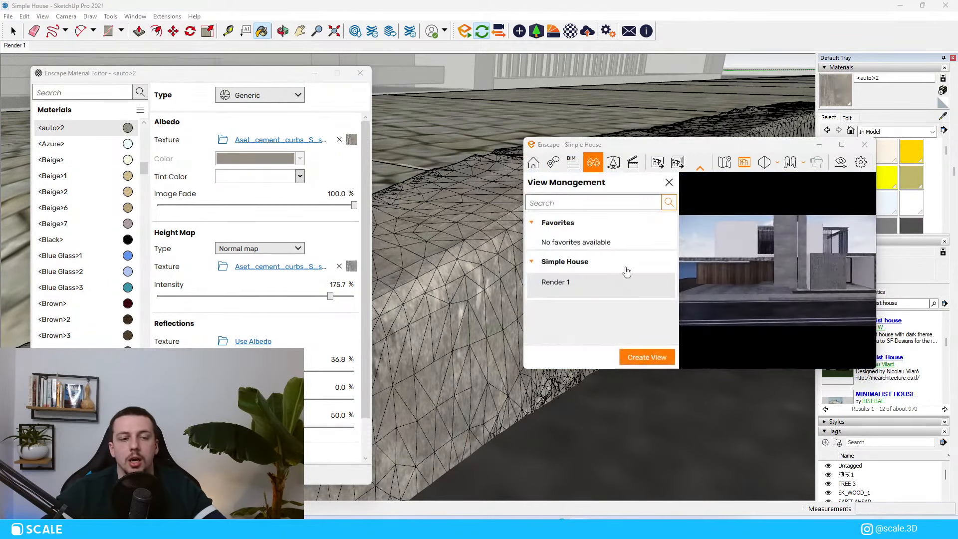
pyautogui.click(669, 182)
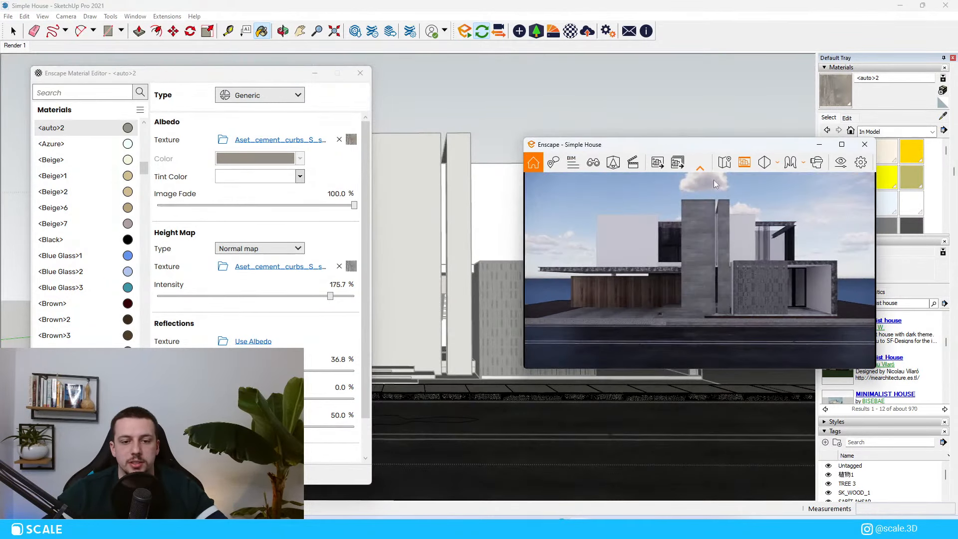
# Move the Enscape preview aside and open a single cobblestone sidewalk tile near the entrance steps for editing
pyautogui.moveTo(736, 147); pyautogui.dragTo(779, 59)
pyautogui.scroll(-3, 526, 340)
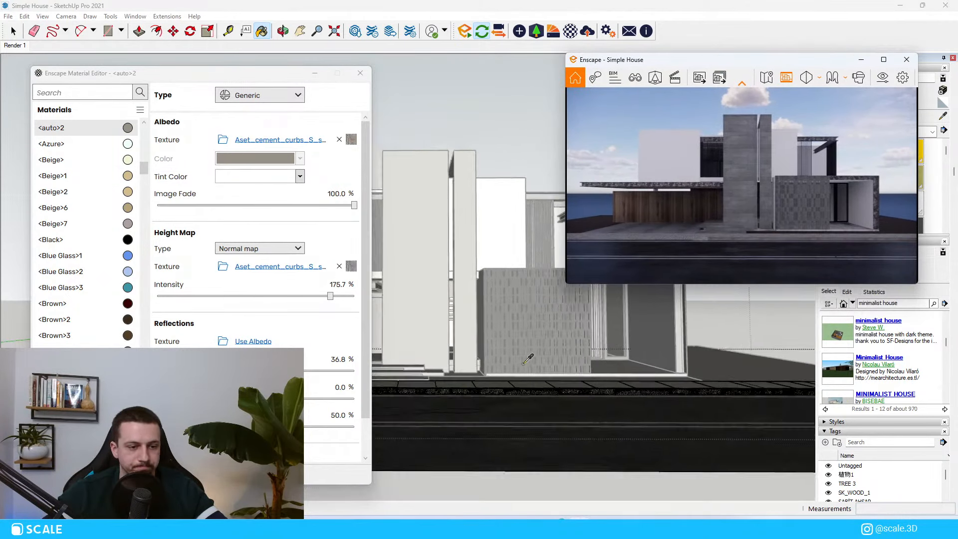
pyautogui.moveTo(528, 344); pyautogui.dragTo(587, 436, button='middle')
pyautogui.scroll(6, 548, 438)
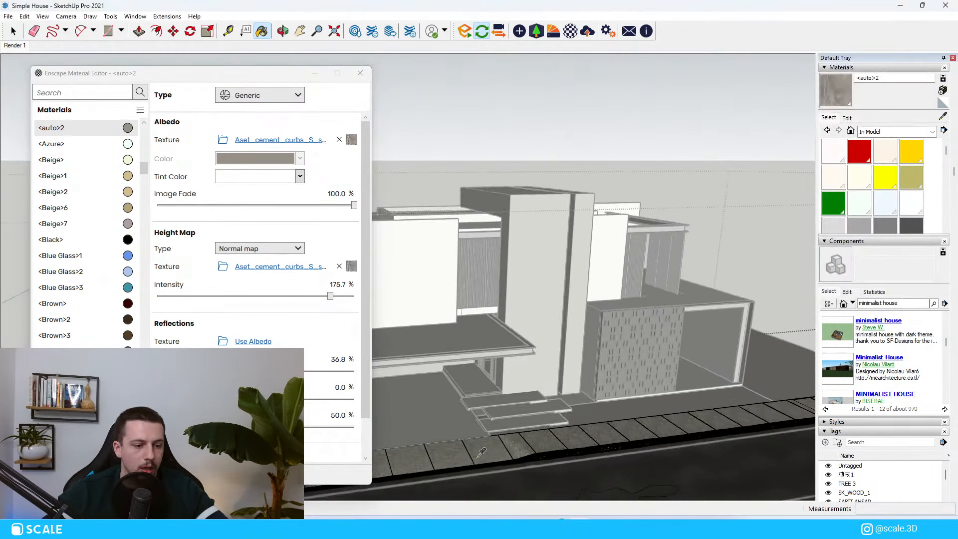
pyautogui.scroll(3, 506, 444)
pyautogui.moveTo(509, 439); pyautogui.dragTo(572, 453, button='middle')
pyautogui.press('space')
pyautogui.scroll(3, 553, 393)
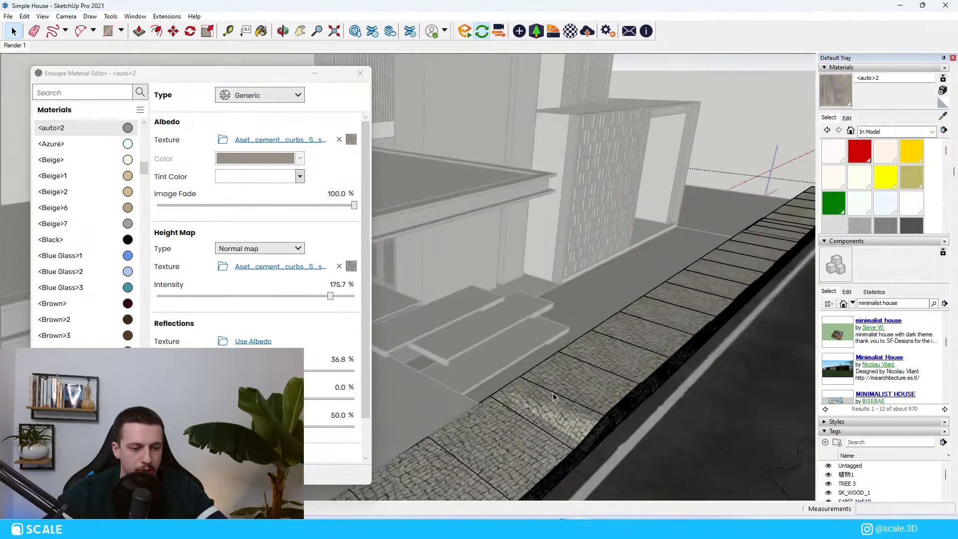
pyautogui.scroll(4, 582, 396)
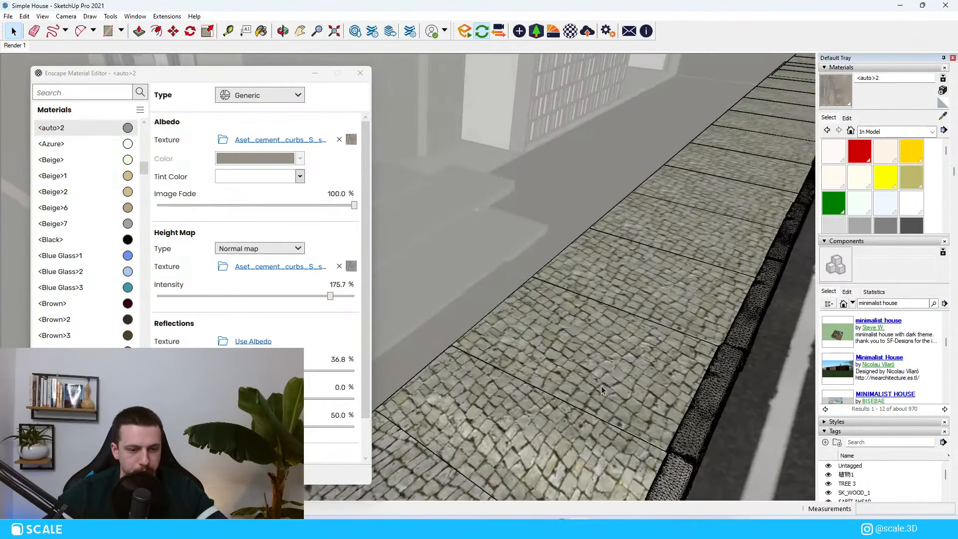
pyautogui.click(630, 366)
# Leave the tile and sample the cobblestone paving material from the end tile of the sidewalk near the origin
pyautogui.scroll(-3, 644, 389)
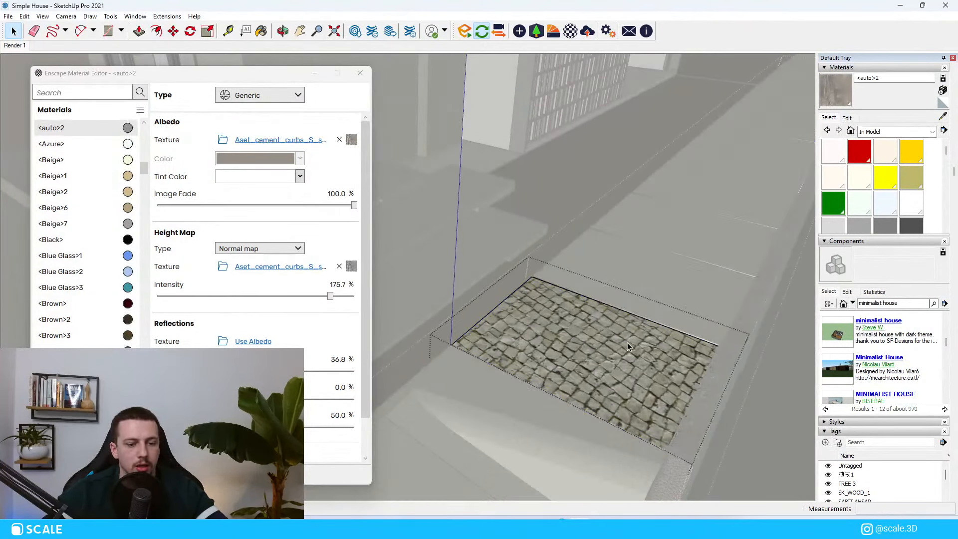
pyautogui.moveTo(640, 366)
pyautogui.mouseDown(button='middle')
pyautogui.moveTo(619, 355)
pyautogui.moveTo(660, 288)
pyautogui.moveTo(648, 289)
pyautogui.moveTo(650, 278)
pyautogui.moveTo(562, 295)
pyautogui.moveTo(572, 271)
pyautogui.mouseUp(button='middle')
pyautogui.scroll(-3, 661, 284)
pyautogui.scroll(-3, 648, 276)
pyautogui.scroll(-3, 648, 276)
pyautogui.scroll(-2, 563, 295)
pyautogui.scroll(-2, 573, 274)
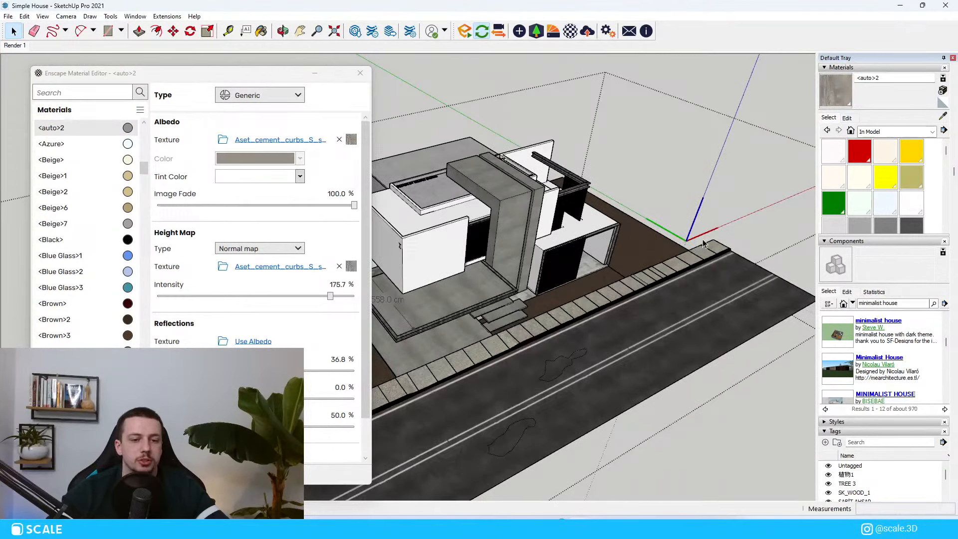
pyautogui.scroll(5, 760, 231)
pyautogui.scroll(8, 712, 242)
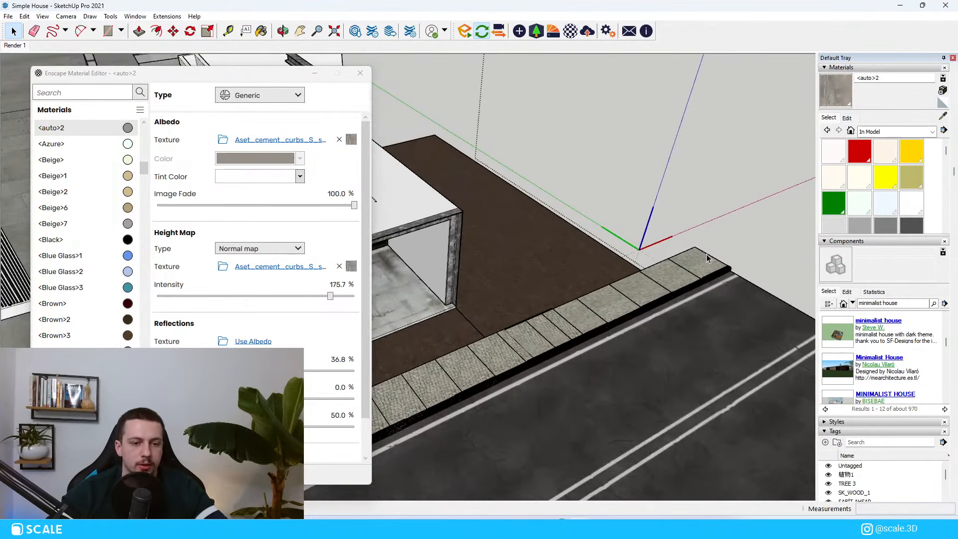
pyautogui.scroll(2, 414, 399)
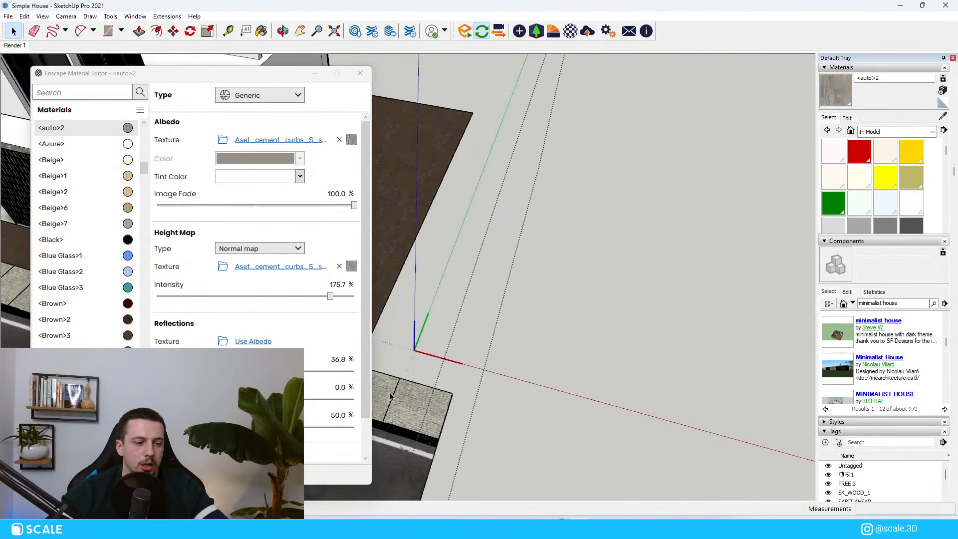
pyautogui.moveTo(394, 405); pyautogui.dragTo(461, 406, button='middle')
pyautogui.press('b')
pyautogui.keyDown('alt'); pyautogui.click(495, 405); pyautogui.keyUp('alt')
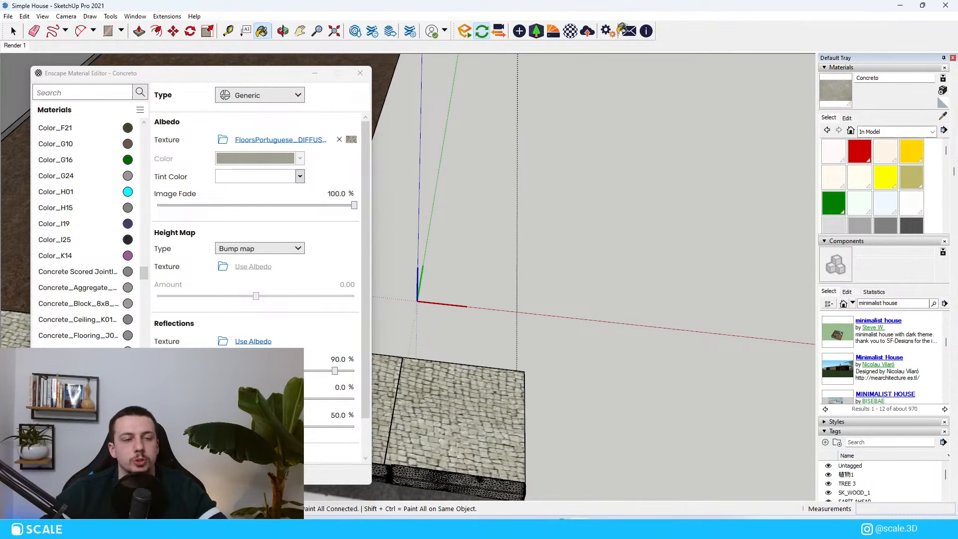
# Replace the sidewalk material's texture image with PavingStones071_4K_Color from the Pavement folder
pyautogui.press('space')
pyautogui.click(847, 119)
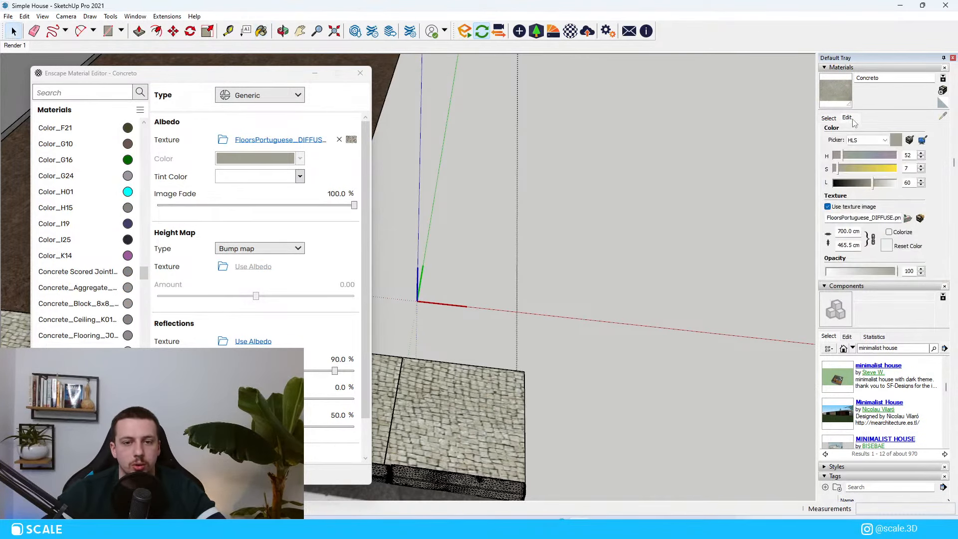
pyautogui.click(907, 220)
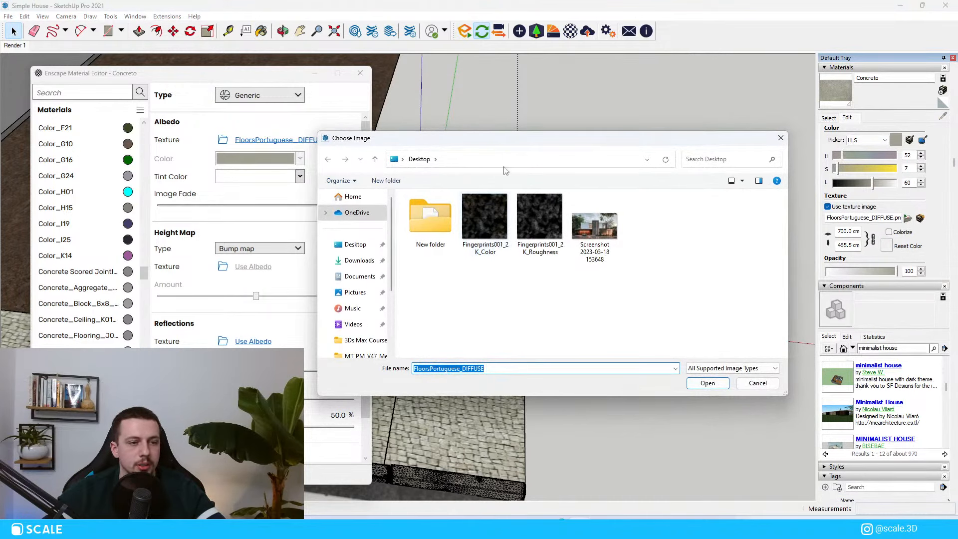
pyautogui.moveTo(509, 140); pyautogui.dragTo(957, 140)
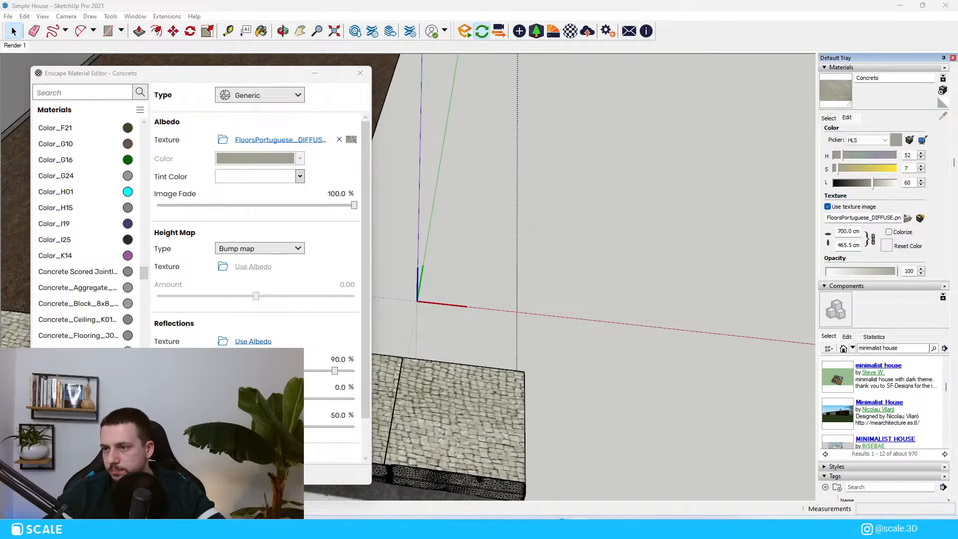
pyautogui.moveTo(957, 162); pyautogui.dragTo(603, 103)
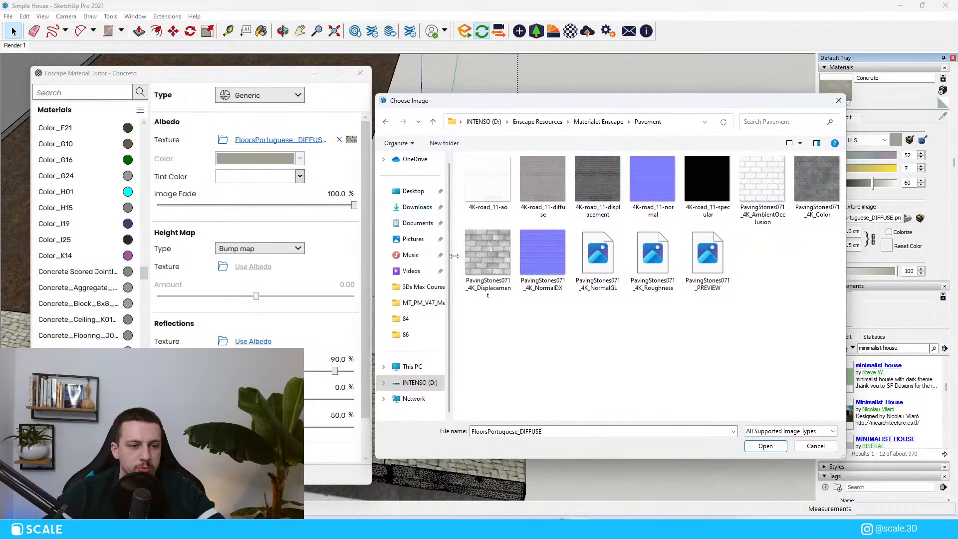
pyautogui.doubleClick(804, 201)
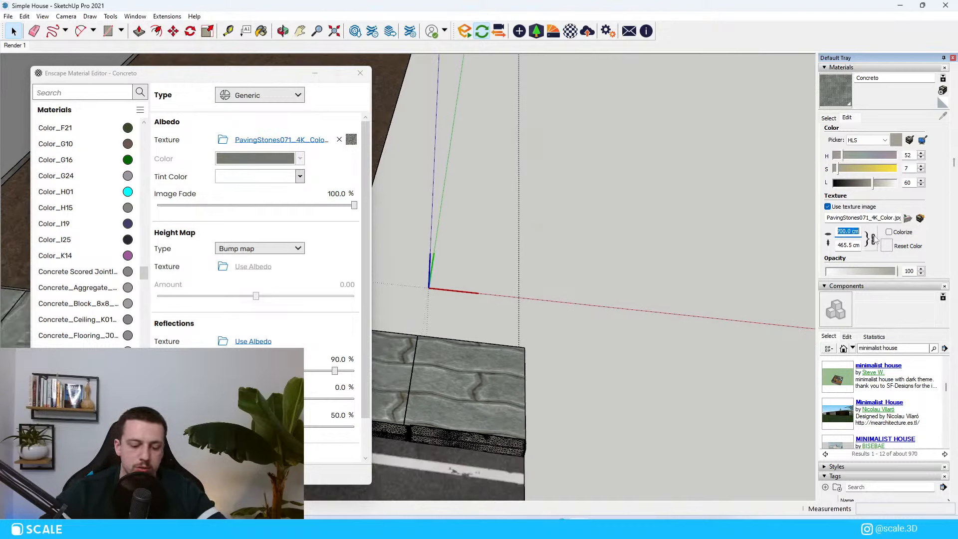
# Set the paving stone texture's width to 70 cm and, with the aspect ratio unlocked, its height to 70 cm
pyautogui.write('70')
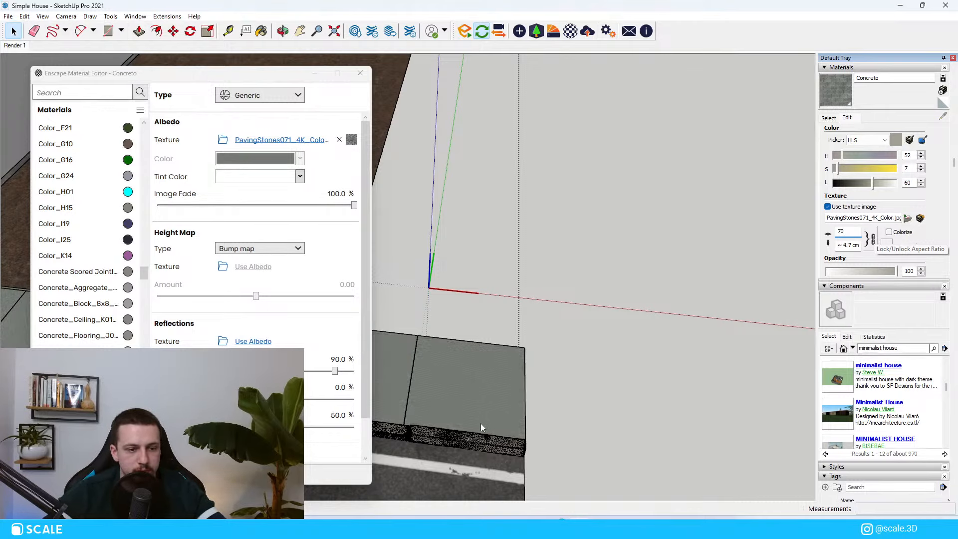
pyautogui.scroll(5, 462, 427)
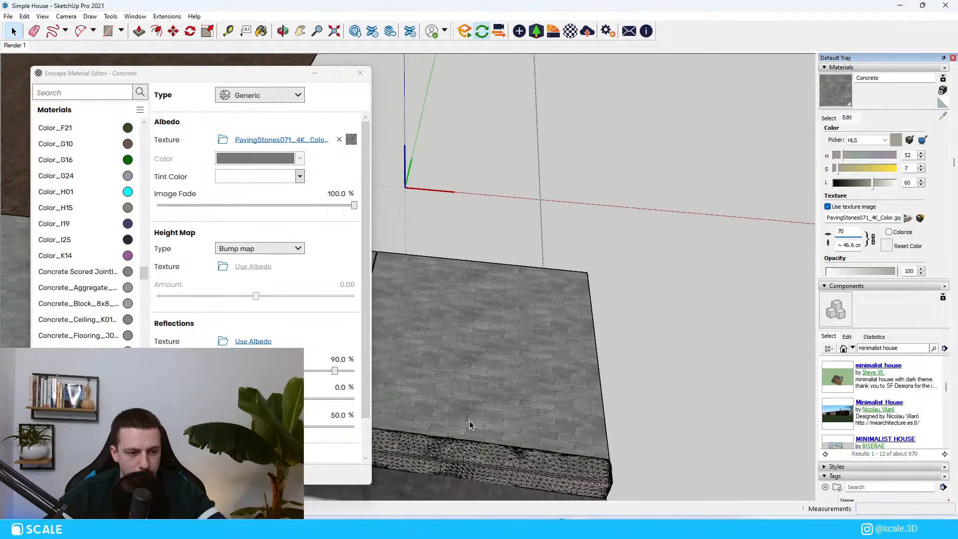
pyautogui.scroll(5, 486, 420)
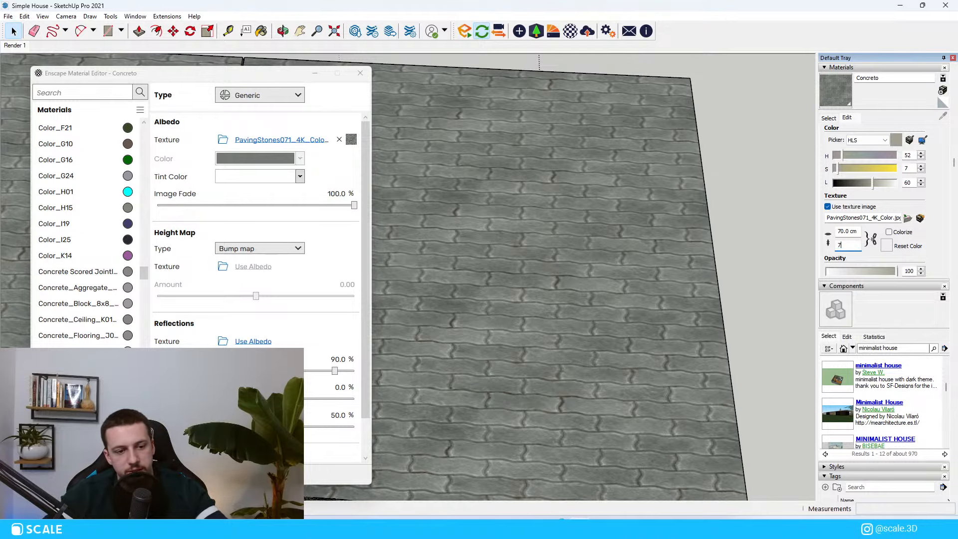
pyautogui.press('Return')
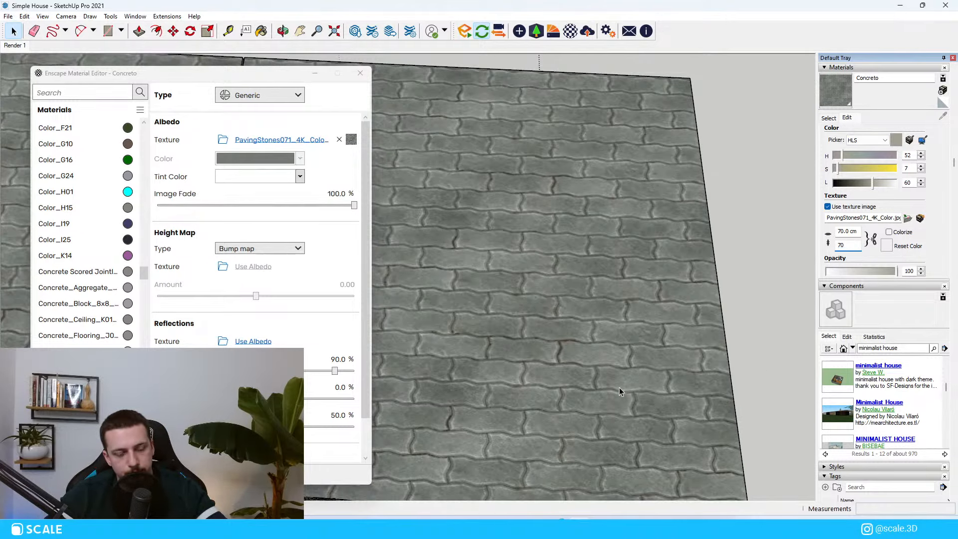
pyautogui.scroll(-8, 751, 288)
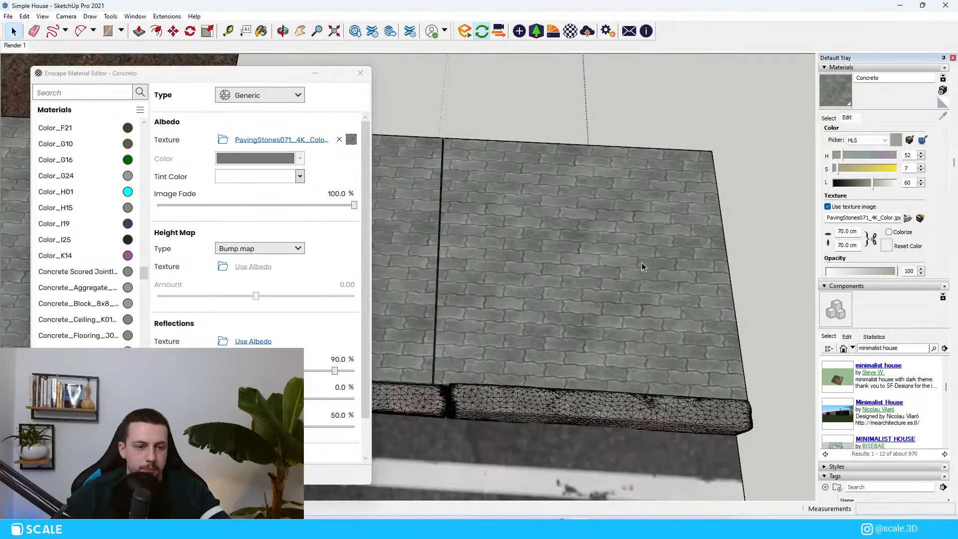
# Open the sidewalk's end tile near the origin for editing and rotate its paving texture using the texture position pins
pyautogui.scroll(-6, 719, 265)
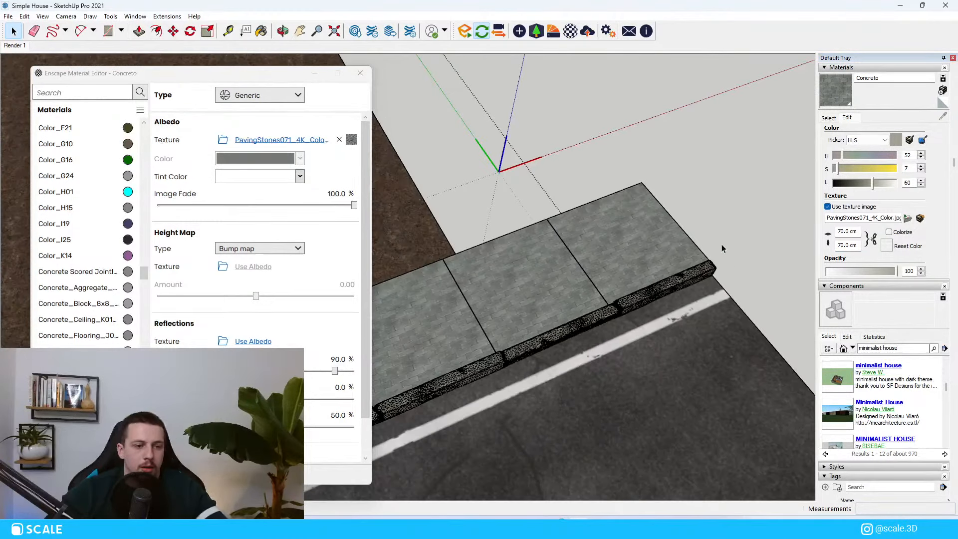
pyautogui.moveTo(834, 210); pyautogui.dragTo(868, 210, button='middle')
pyautogui.scroll(5, 595, 165)
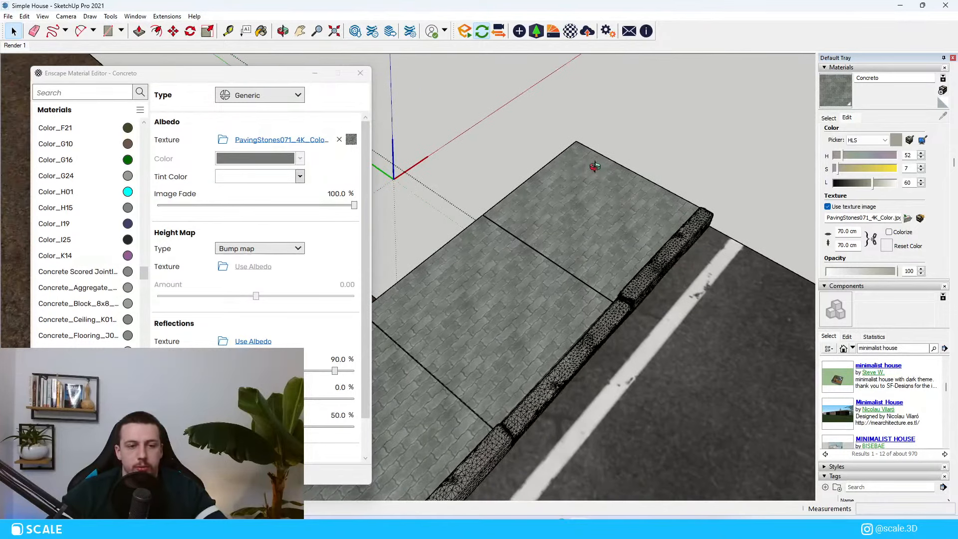
pyautogui.click(598, 173)
pyautogui.doubleClick(599, 174)
pyautogui.click(590, 220)
pyautogui.doubleClick(589, 215)
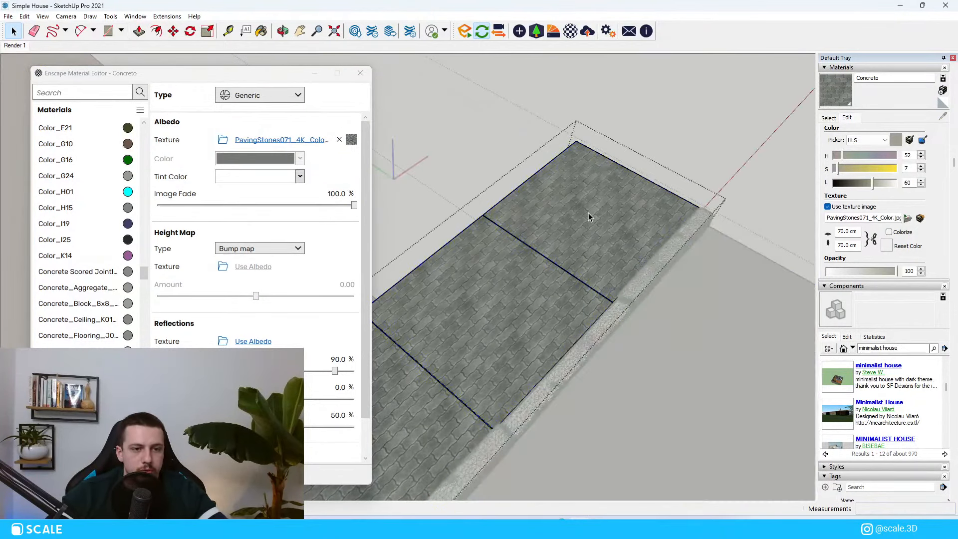
pyautogui.rightClick(590, 216)
pyautogui.moveTo(624, 348)
pyautogui.click(710, 347)
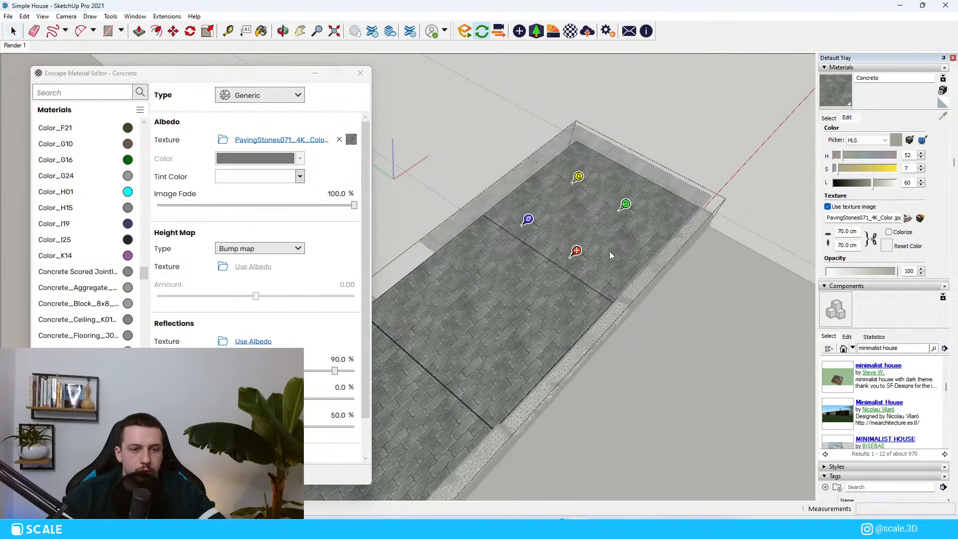
pyautogui.moveTo(625, 204); pyautogui.dragTo(505, 204)
pyautogui.click(682, 151)
# Sample the rotated paving from the end tile and paint it onto the next two sidewalk tiles
pyautogui.press('b')
pyautogui.keyDown('alt'); pyautogui.click(629, 222); pyautogui.keyUp('alt')
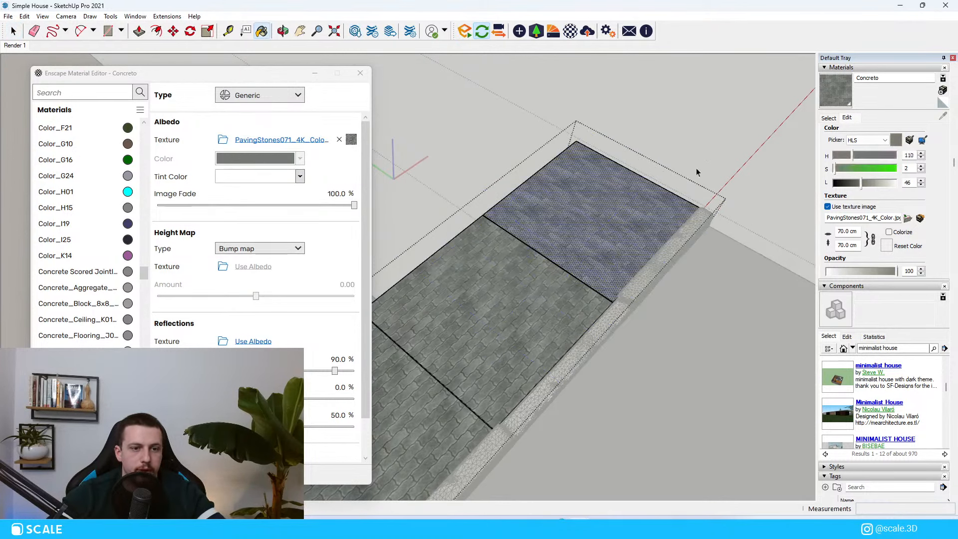
pyautogui.scroll(-1, 698, 171)
pyautogui.click(549, 290)
pyautogui.scroll(-2, 673, 195)
pyautogui.click(520, 341)
pyautogui.scroll(-3, 747, 112)
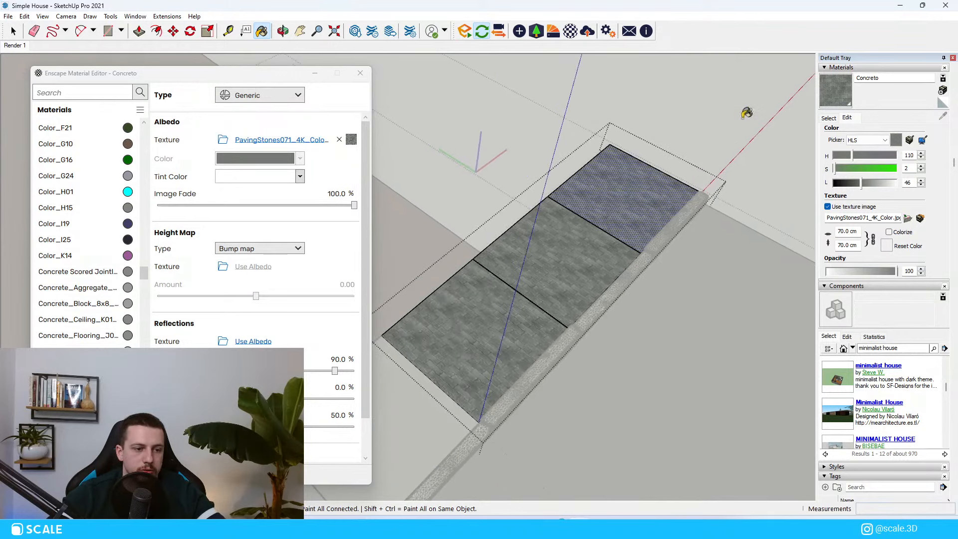
# Open the next group of sidewalk tiles for editing and paint its first tiles with the rotated paving
pyautogui.scroll(-2, 673, 189)
pyautogui.press('space')
pyautogui.click(467, 362)
pyautogui.doubleClick(468, 362)
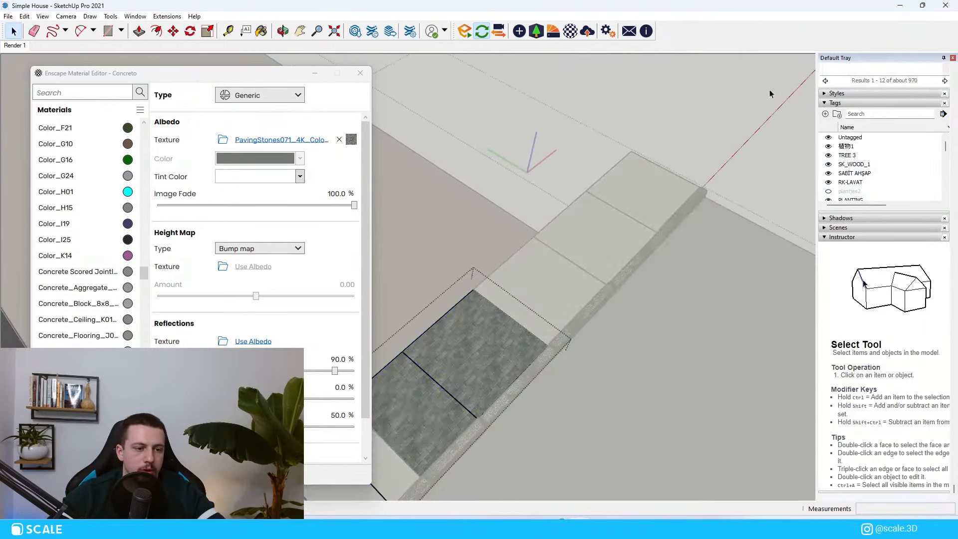
pyautogui.scroll(-2, 723, 154)
pyautogui.scroll(-2, 656, 215)
pyautogui.press('b')
pyautogui.click(531, 313)
pyautogui.click(517, 344)
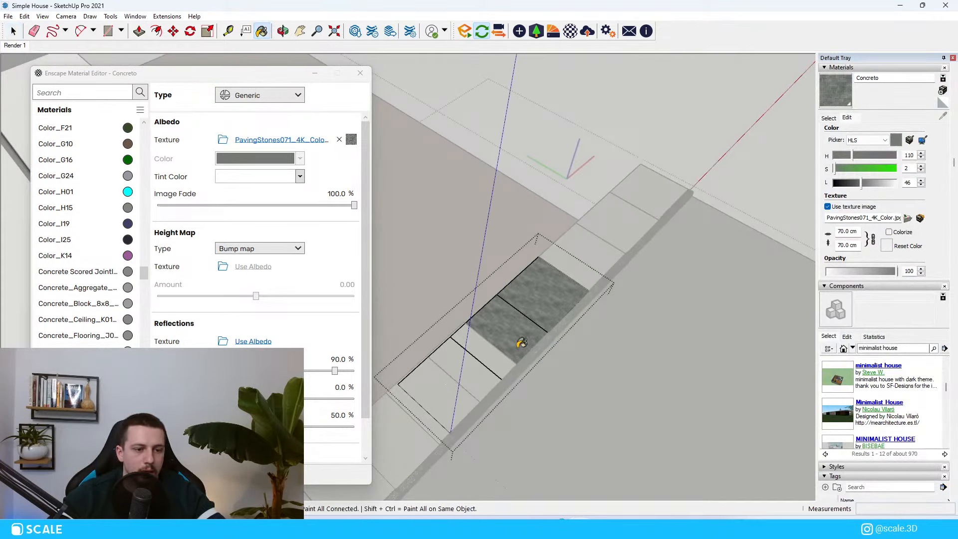
pyautogui.press('space')
pyautogui.click(458, 371)
pyautogui.press('Escape')
pyautogui.doubleClick(462, 386)
pyautogui.click(465, 393)
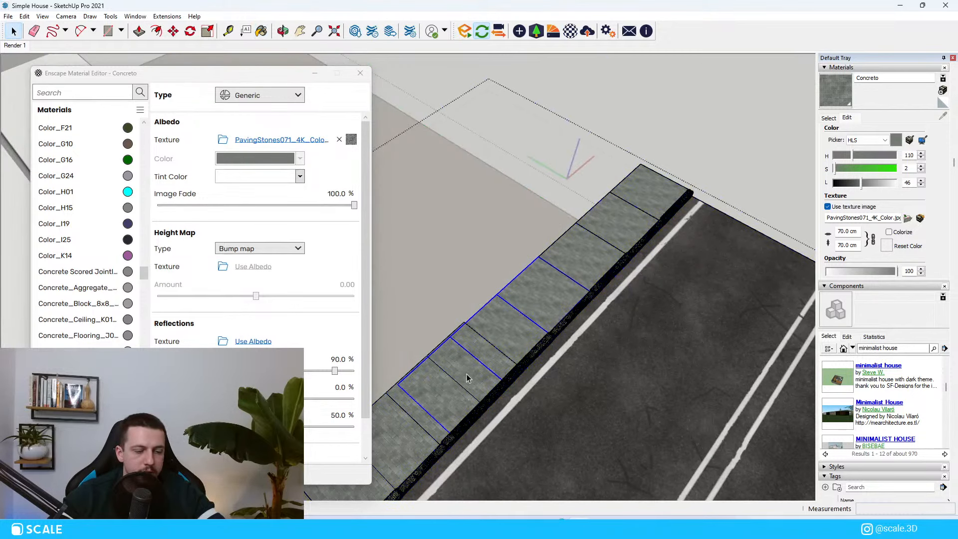
pyautogui.doubleClick(445, 397)
pyautogui.press('Escape')
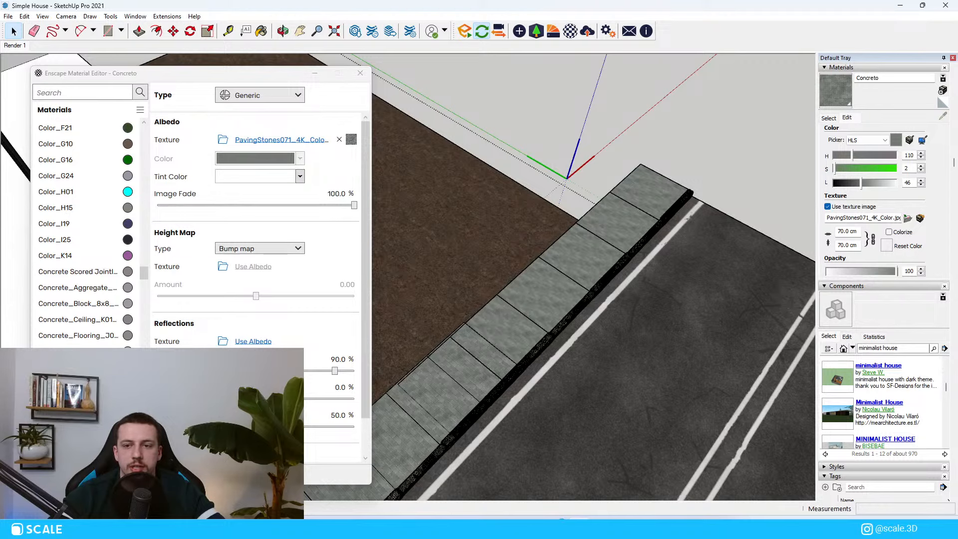
pyautogui.click(453, 386)
pyautogui.scroll(2, 454, 387)
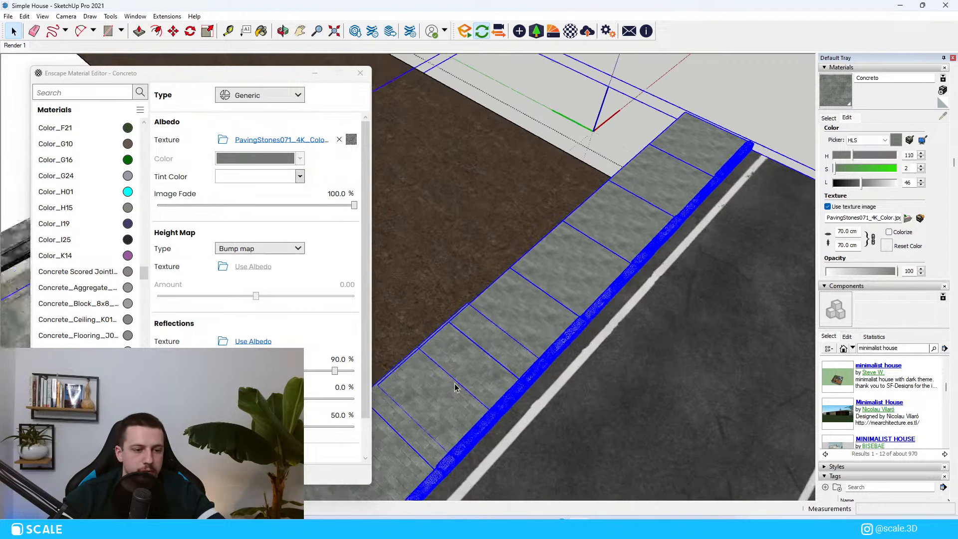
pyautogui.doubleClick(453, 388)
pyautogui.click(453, 407)
pyautogui.doubleClick(453, 404)
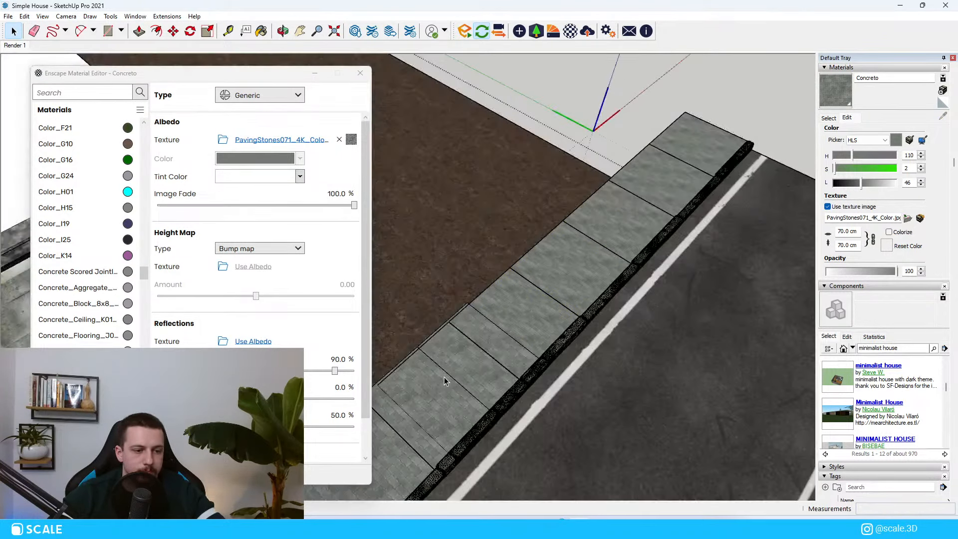
# Open the sidewalk tile where the driveway meets the entrance steps and paint it with the rotated paving
pyautogui.scroll(2, 443, 380)
pyautogui.moveTo(443, 381); pyautogui.dragTo(474, 413, button='middle')
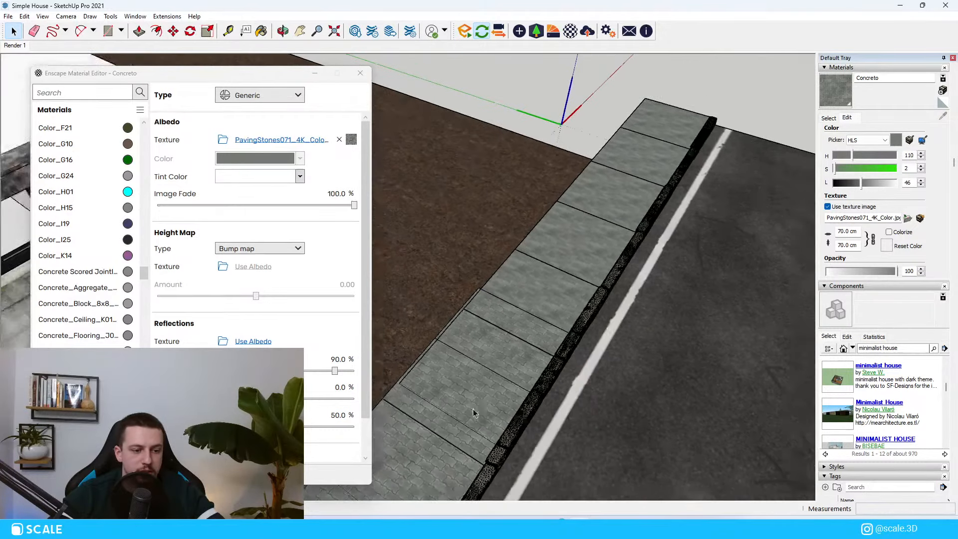
pyautogui.scroll(-5, 549, 271)
pyautogui.scroll(2, 461, 445)
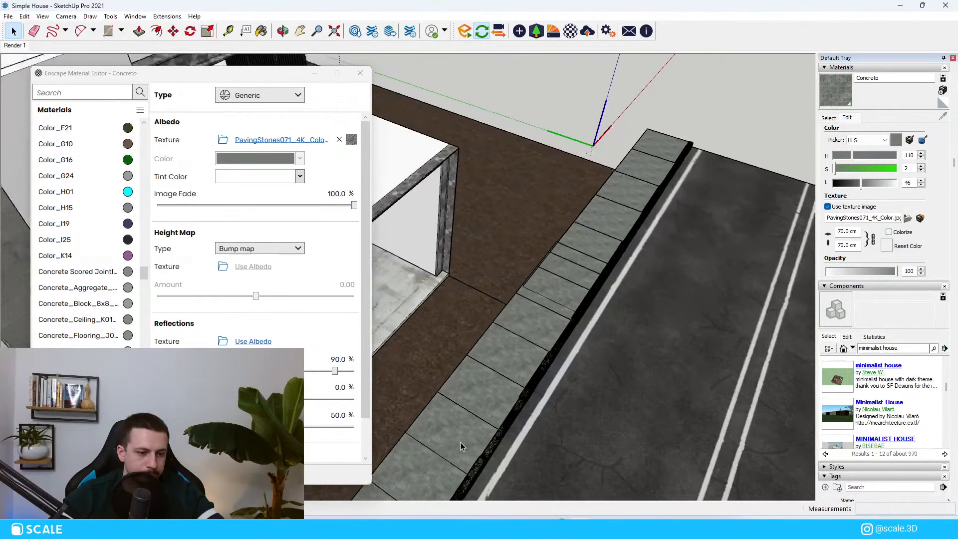
pyautogui.scroll(4, 459, 447)
pyautogui.scroll(-5, 708, 145)
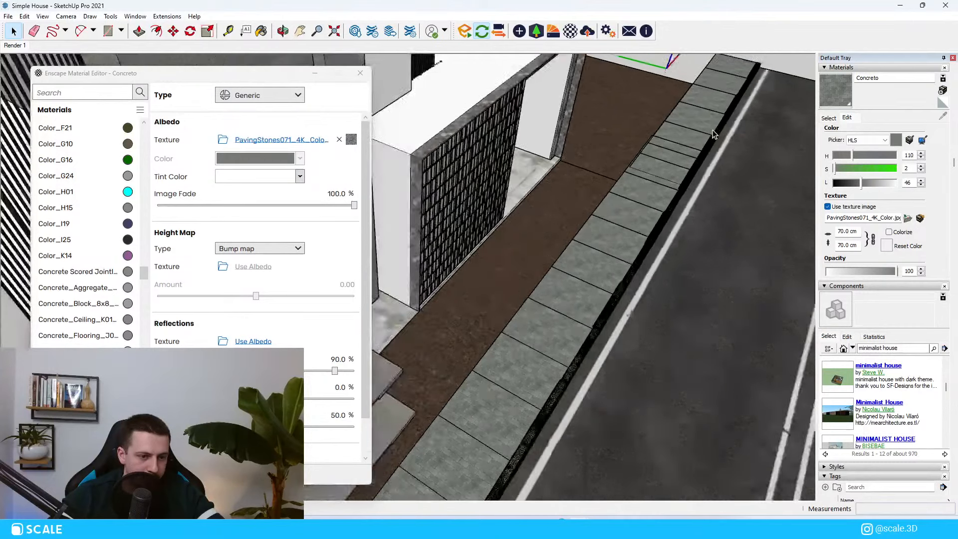
pyautogui.scroll(-5, 713, 135)
pyautogui.scroll(3, 504, 417)
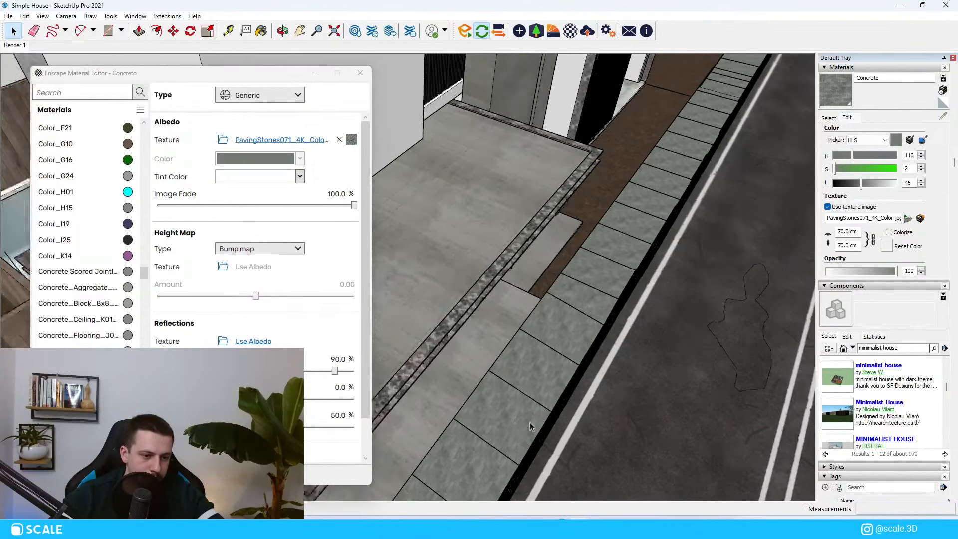
pyautogui.scroll(3, 593, 294)
pyautogui.press('b')
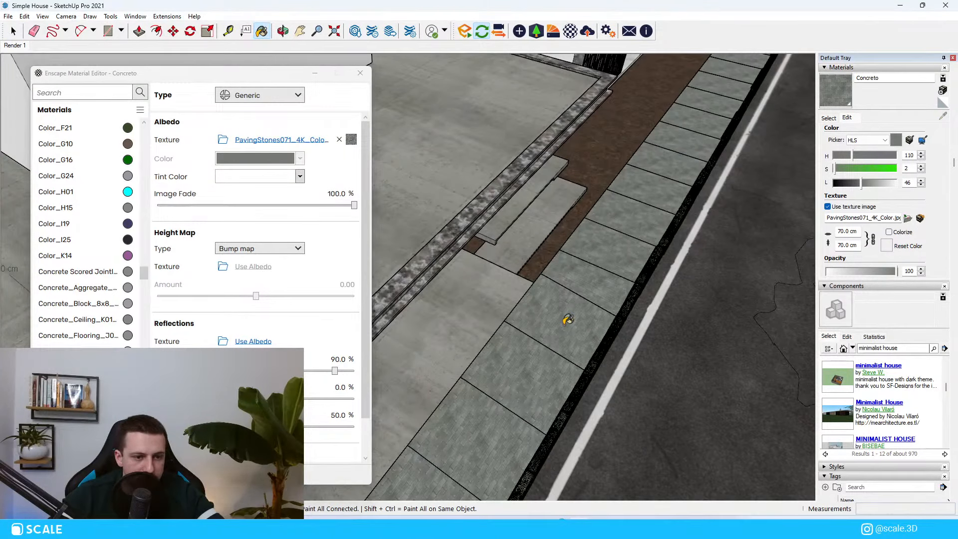
pyautogui.press('space')
pyautogui.doubleClick(573, 309)
pyautogui.doubleClick(568, 321)
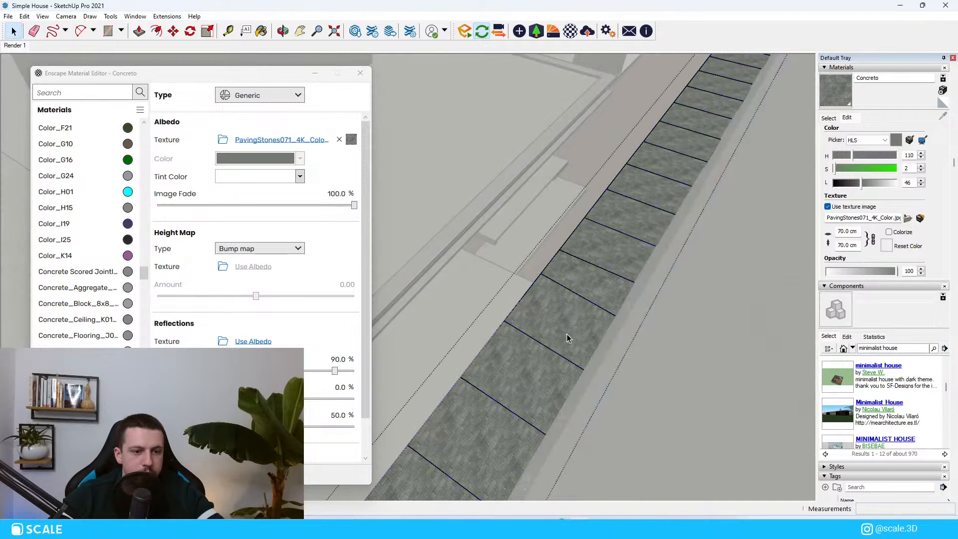
pyautogui.doubleClick(575, 337)
pyautogui.press('b')
pyautogui.click(571, 344)
pyautogui.press('space')
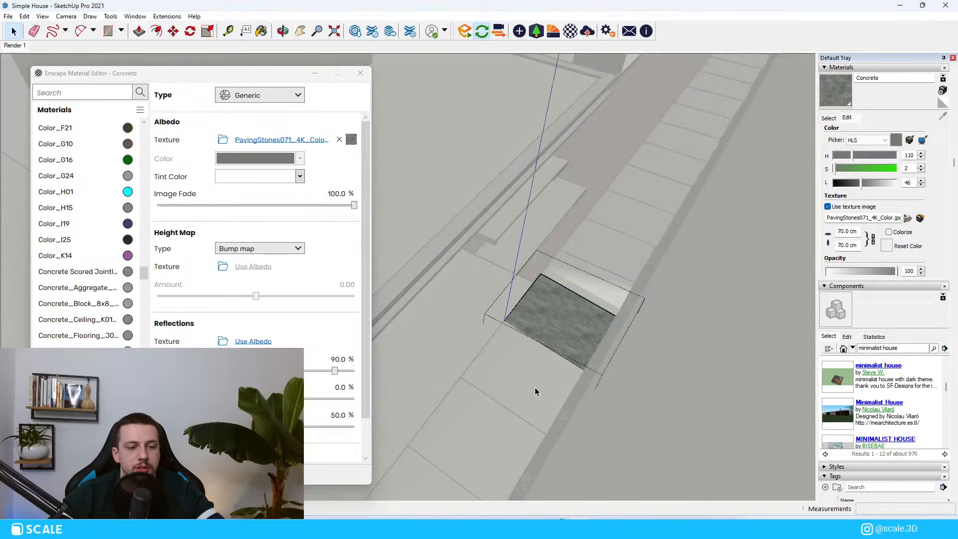
# Open the second sidewalk tile in front of the driveway and paint it with the rotated paving
pyautogui.click(536, 391)
pyautogui.doubleClick(536, 394)
pyautogui.click(537, 393)
pyautogui.press('b')
pyautogui.moveTo(560, 265); pyautogui.dragTo(542, 283, button='middle')
pyautogui.scroll(-3, 494, 345)
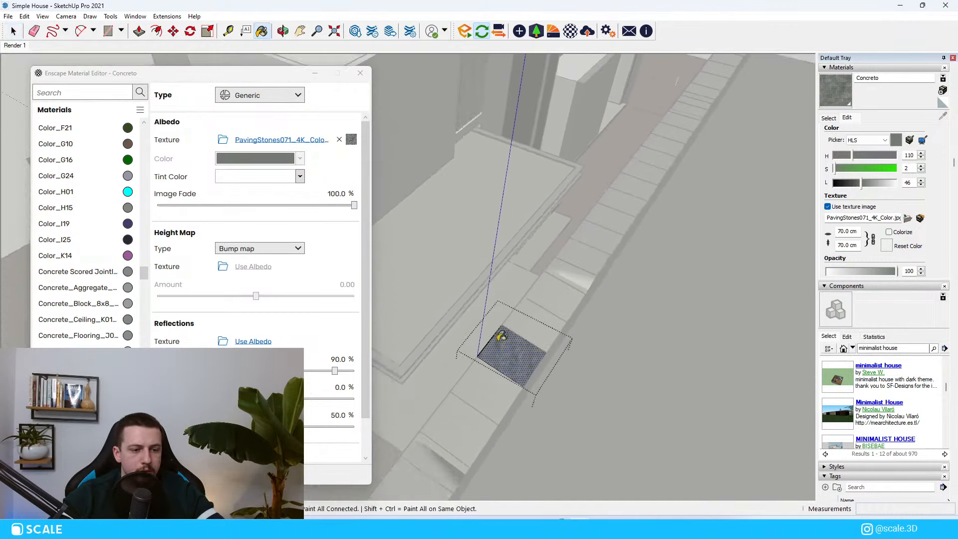
pyautogui.keyDown('ctrl'); pyautogui.click(487, 387); pyautogui.keyUp('ctrl')
# Repaint the third sidewalk tile in front of the driveway with the rotated paving and leave the tile
pyautogui.press('space')
pyautogui.doubleClick(492, 379)
pyautogui.press('b')
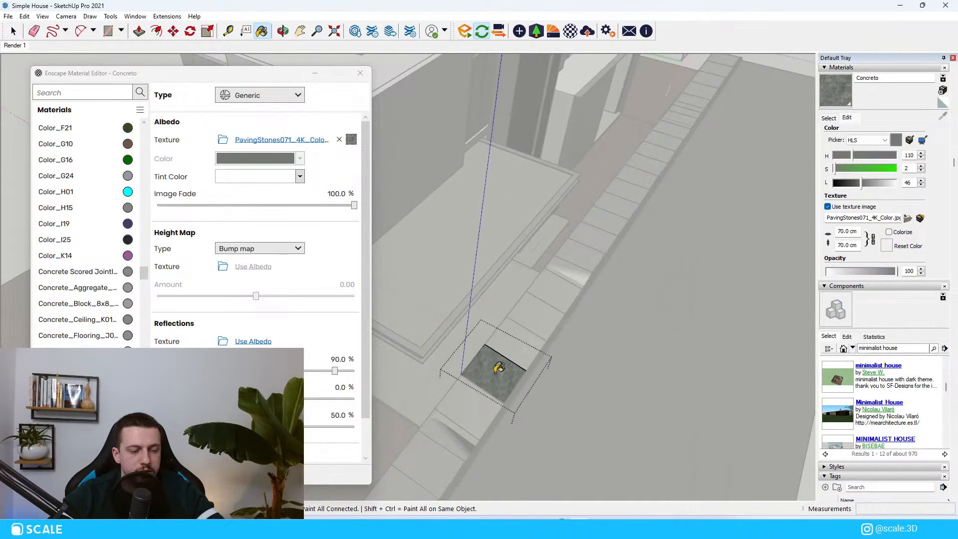
pyautogui.click(494, 376)
pyautogui.press('space')
pyautogui.press('Escape')
pyautogui.press('Escape')
# Open the fourth sidewalk tile along the driveway, paint it with the rotated paving and leave the tile
pyautogui.doubleClick(471, 411)
pyautogui.click(471, 411)
pyautogui.press('b')
pyautogui.click(487, 399)
pyautogui.press('space')
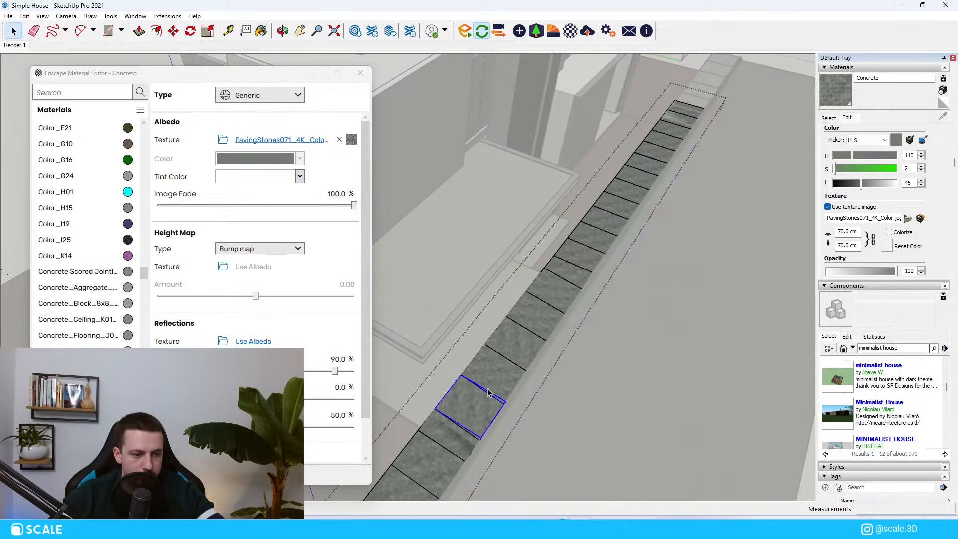
pyautogui.doubleClick(473, 402)
pyautogui.press('b')
pyautogui.scroll(-2, 536, 212)
pyautogui.press('space')
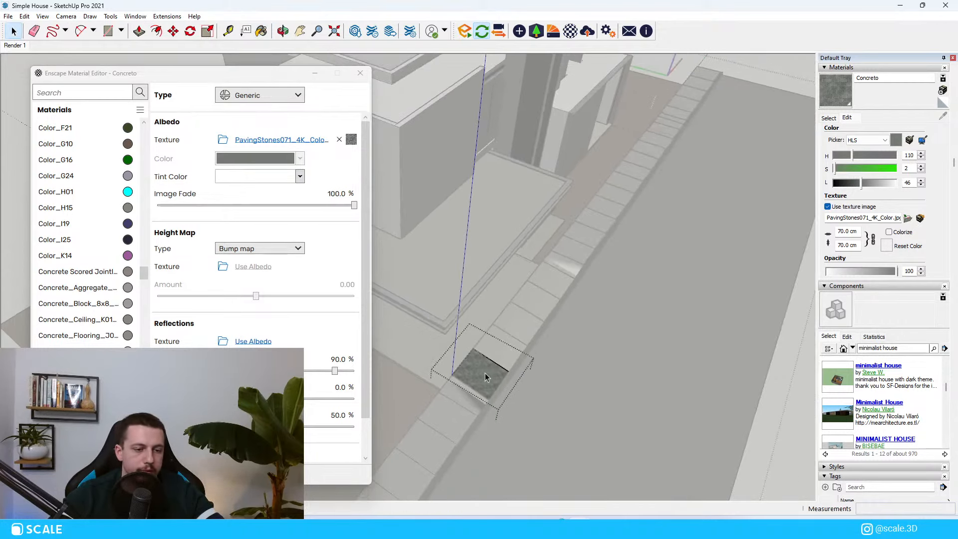
pyautogui.press('Escape')
pyautogui.press('Escape')
# Open the short sidewalk tile at the driveway's far edge, paint it with the rotated paving and leave it
pyautogui.scroll(2, 456, 396)
pyautogui.doubleClick(456, 398)
pyautogui.doubleClick(455, 395)
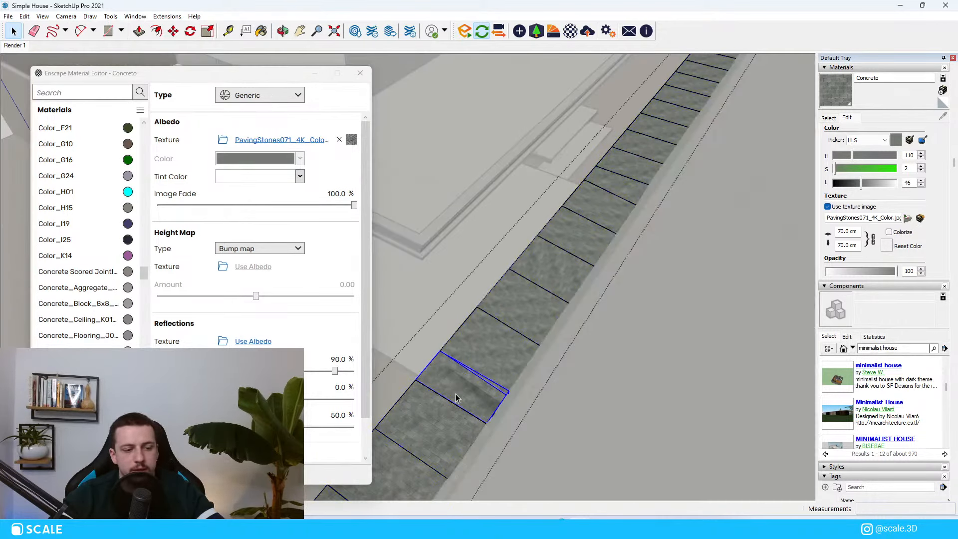
pyautogui.doubleClick(455, 394)
pyautogui.tripleClick(455, 395)
pyautogui.press('b')
pyautogui.click(459, 389)
pyautogui.press('space')
pyautogui.press('Escape')
pyautogui.press('Escape')
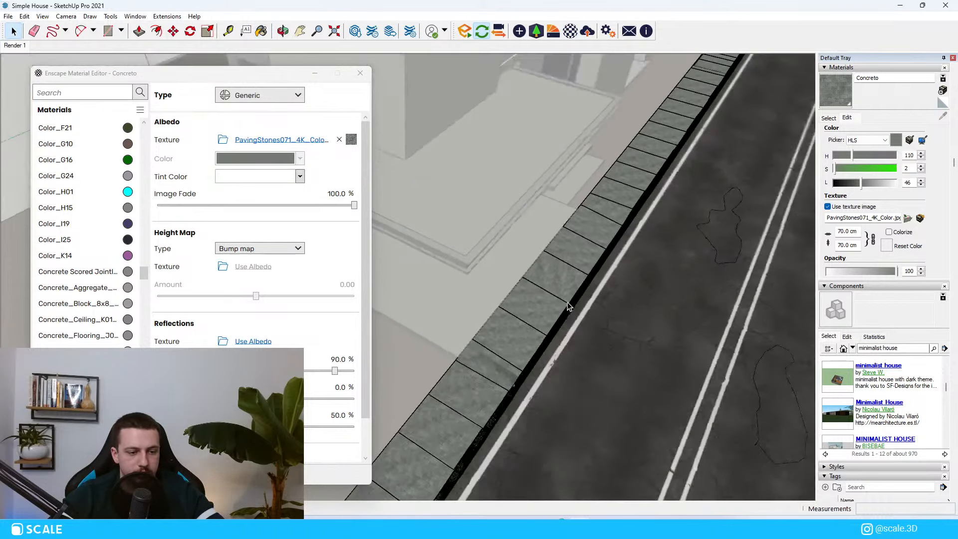
# Leave the sidewalk group and view the whole house front from the street
pyautogui.scroll(2, 494, 384)
pyautogui.moveTo(513, 364); pyautogui.dragTo(369, 279, button='middle')
pyautogui.scroll(-3, 436, 318)
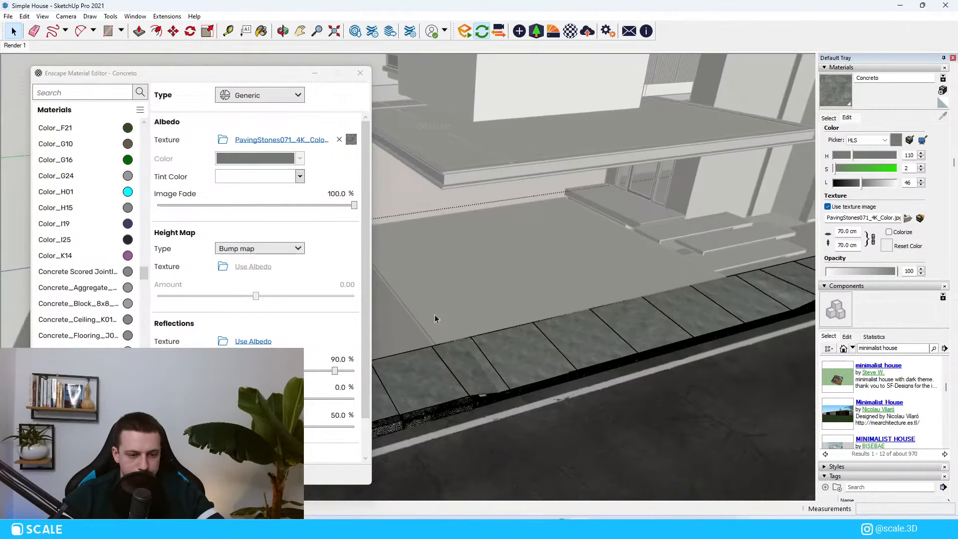
pyautogui.scroll(-1, 586, 327)
pyautogui.moveTo(587, 327); pyautogui.dragTo(550, 289, button='middle')
pyautogui.press('Escape')
pyautogui.scroll(-3, 599, 331)
pyautogui.moveTo(598, 331); pyautogui.dragTo(492, 205, button='middle')
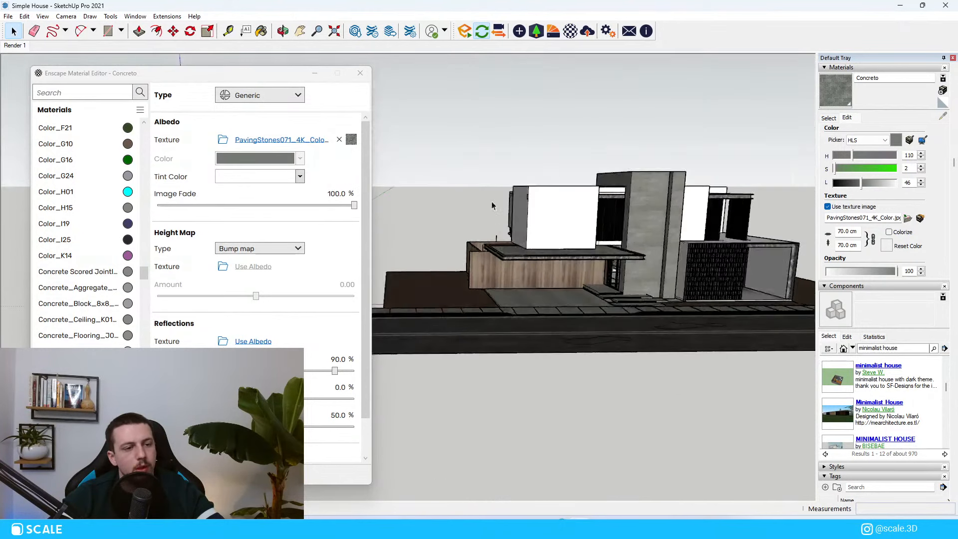
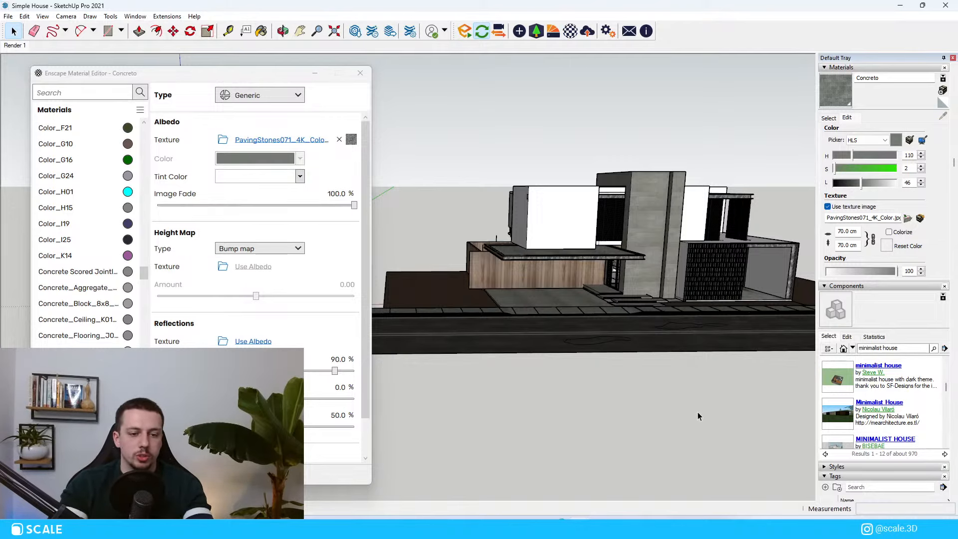
# Bring up the Enscape preview to examine the house front with the new sidewalk paving
pyautogui.scroll(5, 527, 254)
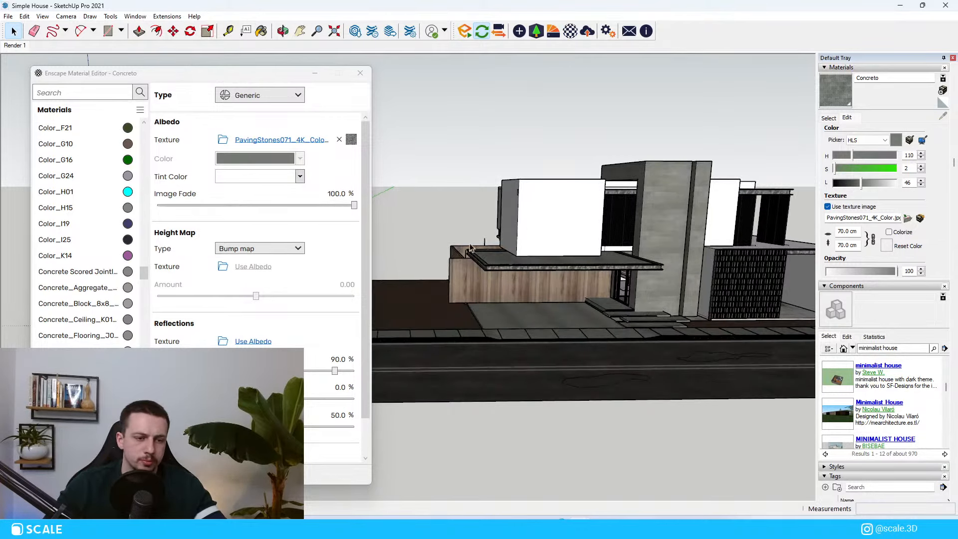
pyautogui.moveTo(528, 254); pyautogui.dragTo(509, 256, button='middle')
pyautogui.scroll(-4, 504, 226)
pyautogui.moveTo(464, 184); pyautogui.dragTo(439, 189, button='middle')
pyautogui.moveTo(561, 528)
pyautogui.click(592, 487)
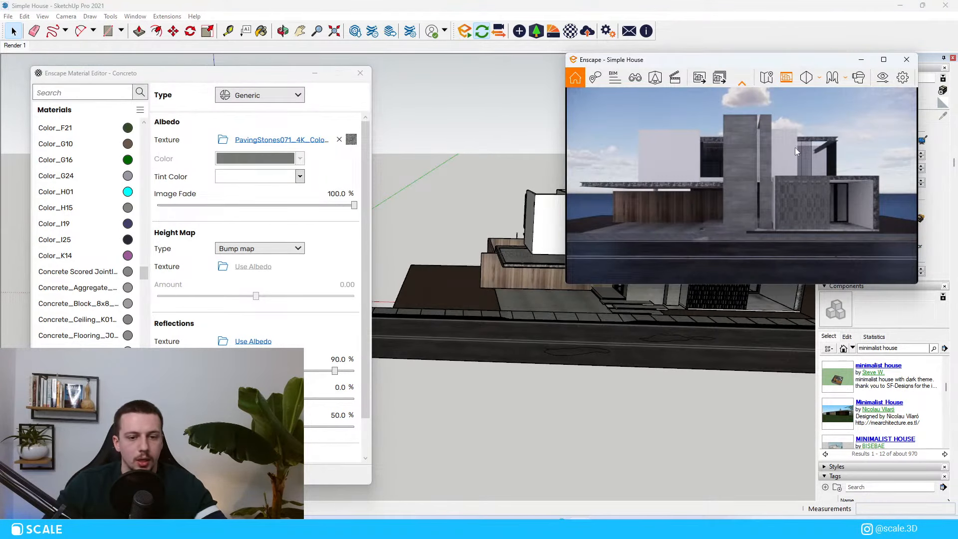
# Examine the sidewalk paving up close in the Enscape preview, looking along the street from ground level
pyautogui.scroll(3, 597, 312)
pyautogui.moveTo(744, 184)
pyautogui.mouseDown()
pyautogui.moveTo(708, 183)
pyautogui.moveTo(718, 220)
pyautogui.moveTo(761, 220)
pyautogui.mouseUp()
pyautogui.press('w')
pyautogui.scroll(5, 598, 327)
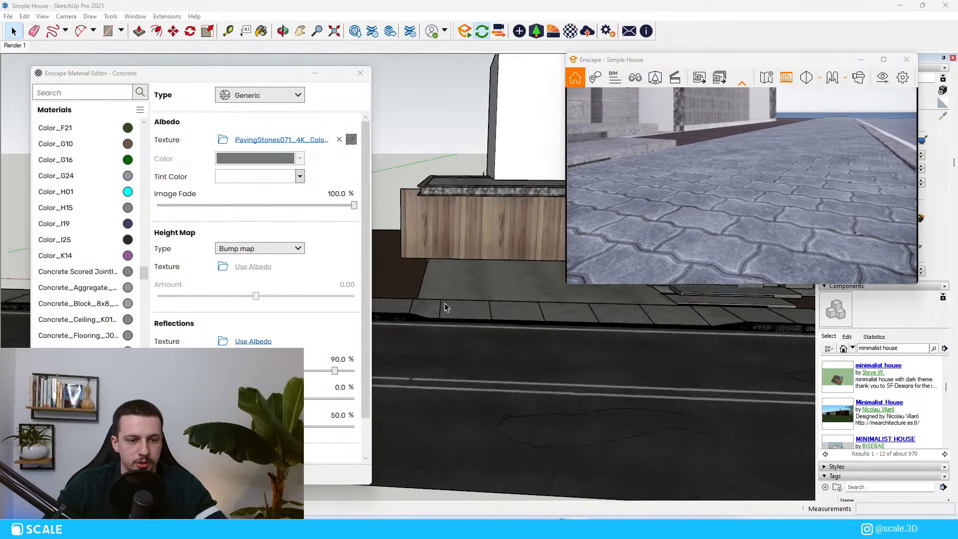
pyautogui.moveTo(446, 305); pyautogui.dragTo(497, 246, button='middle')
pyautogui.scroll(5, 546, 312)
pyautogui.moveTo(543, 313)
pyautogui.mouseDown(button='middle')
pyautogui.moveTo(618, 356)
pyautogui.moveTo(610, 349)
pyautogui.mouseUp(button='middle')
pyautogui.press('b')
pyautogui.scroll(5, 567, 277)
pyautogui.moveTo(567, 277)
pyautogui.mouseDown(button='middle')
pyautogui.moveTo(570, 298)
pyautogui.moveTo(541, 323)
pyautogui.moveTo(570, 315)
pyautogui.mouseUp(button='middle')
pyautogui.scroll(-5, 570, 298)
pyautogui.press('space')
pyautogui.doubleClick(569, 315)
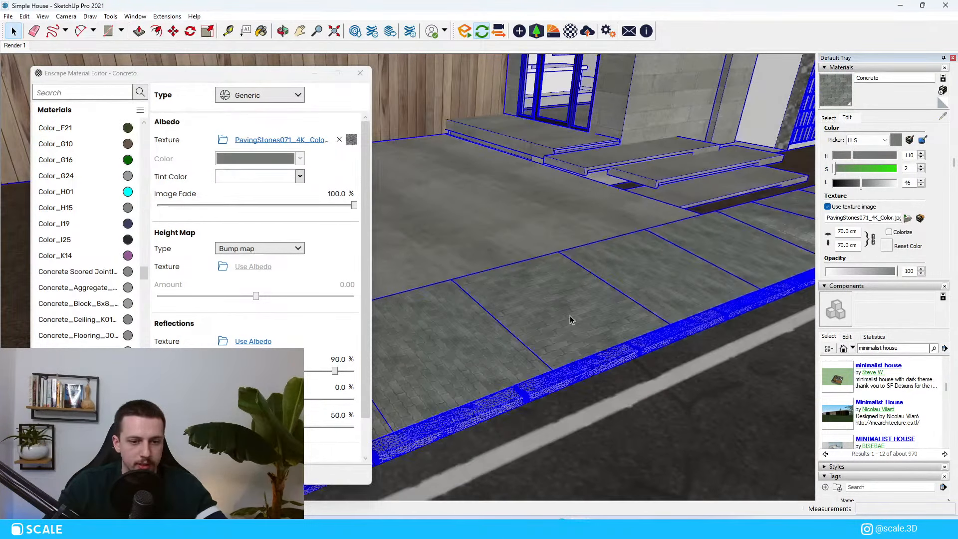
pyautogui.click(584, 294)
pyautogui.doubleClick(581, 305)
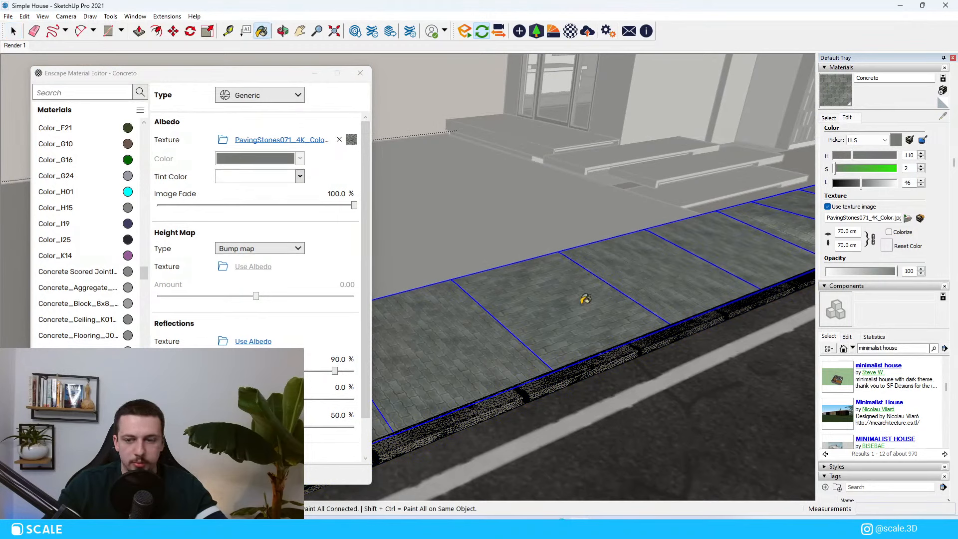
pyautogui.doubleClick(581, 304)
pyautogui.click(585, 313)
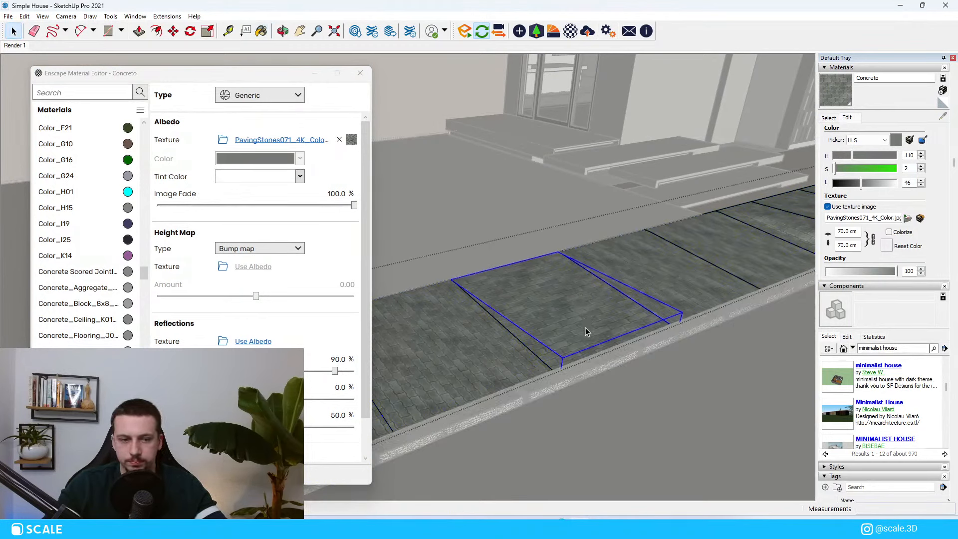
pyautogui.press('Escape')
pyautogui.press('Escape')
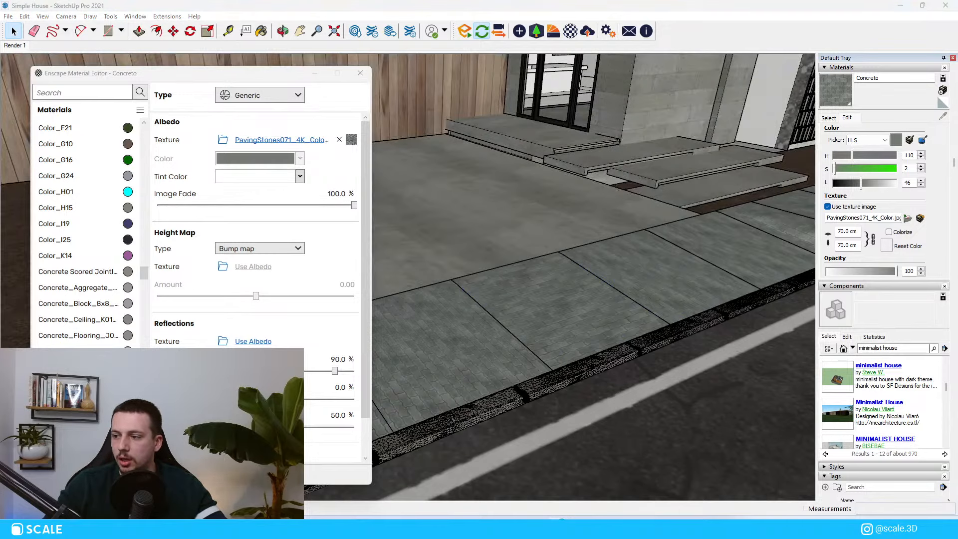
# Examine the paving direction and scale on the sidewalk tiles beside the driveway from above
pyautogui.moveTo(613, 285); pyautogui.dragTo(636, 349, button='middle')
pyautogui.scroll(3, 567, 283)
pyautogui.click(621, 308)
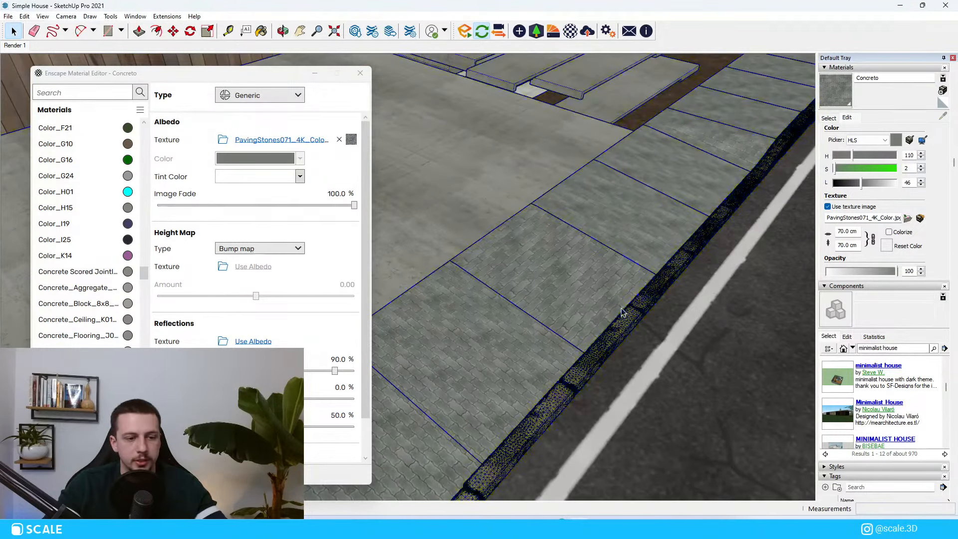
pyautogui.doubleClick(621, 309)
pyautogui.moveTo(642, 249); pyautogui.dragTo(524, 345, button='middle')
pyautogui.scroll(2, 723, 238)
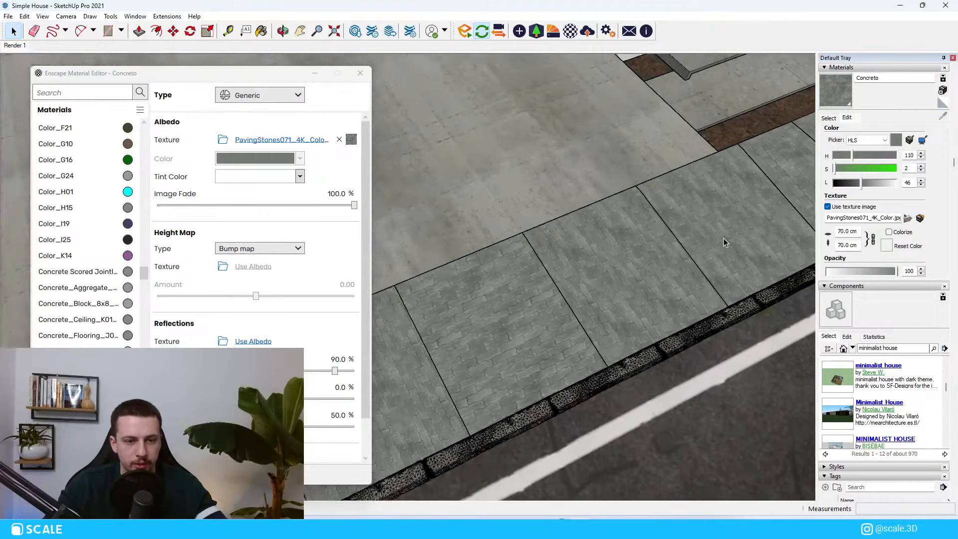
pyautogui.moveTo(723, 242); pyautogui.dragTo(643, 235, button='middle')
pyautogui.scroll(4, 548, 167)
pyautogui.moveTo(547, 167); pyautogui.dragTo(516, 320, button='middle')
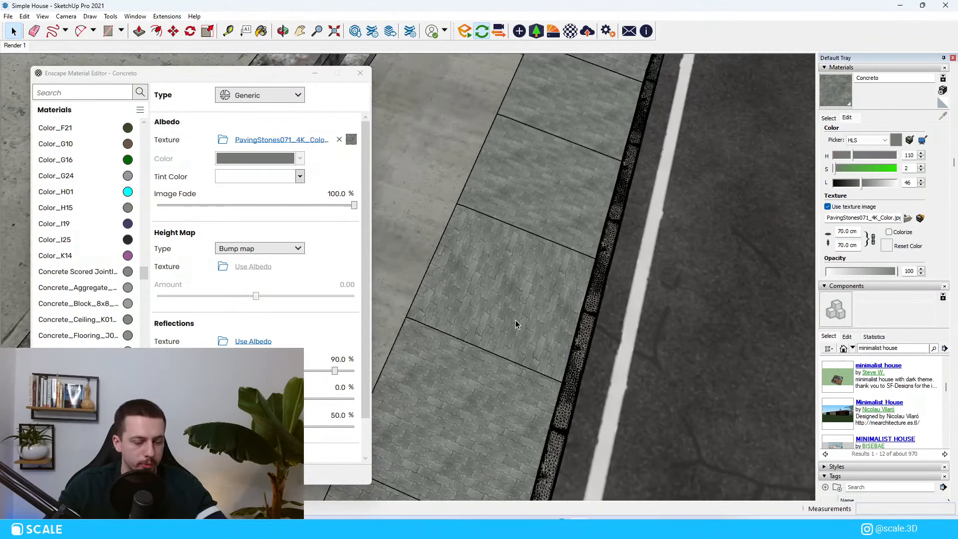
# Open the driveway sidewalk tile with the rotated paving, check its top face for texture positioning options and leave it
pyautogui.doubleClick(521, 278)
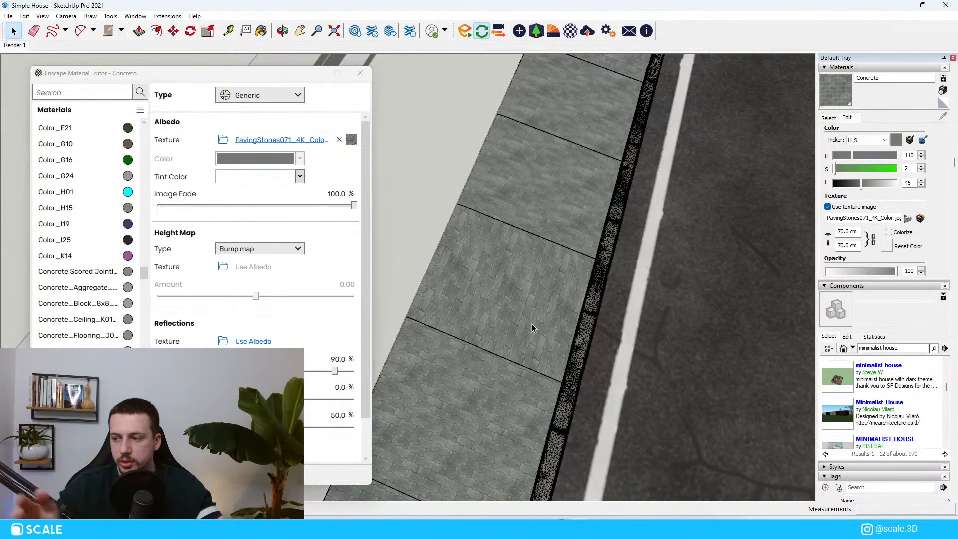
pyautogui.doubleClick(522, 309)
pyautogui.click(522, 309)
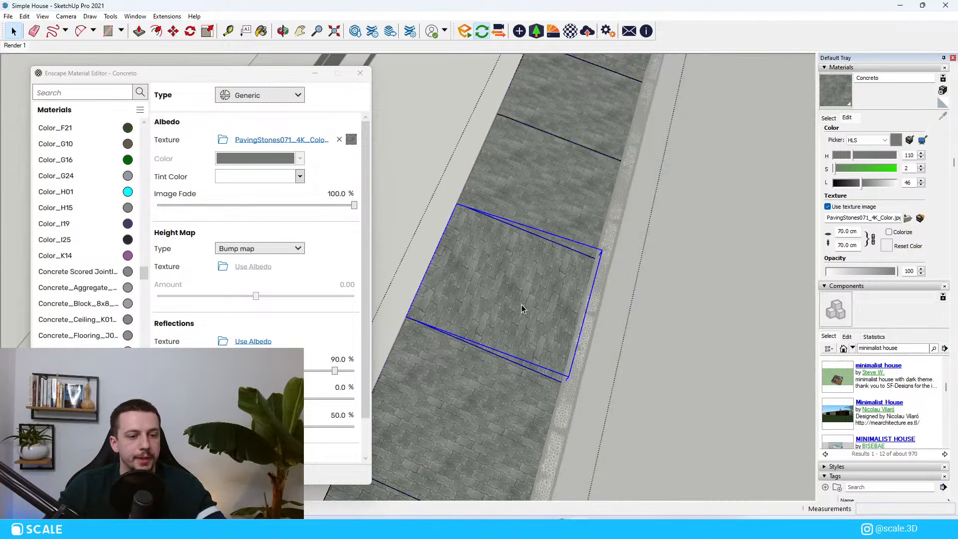
pyautogui.doubleClick(539, 297)
pyautogui.click(517, 338)
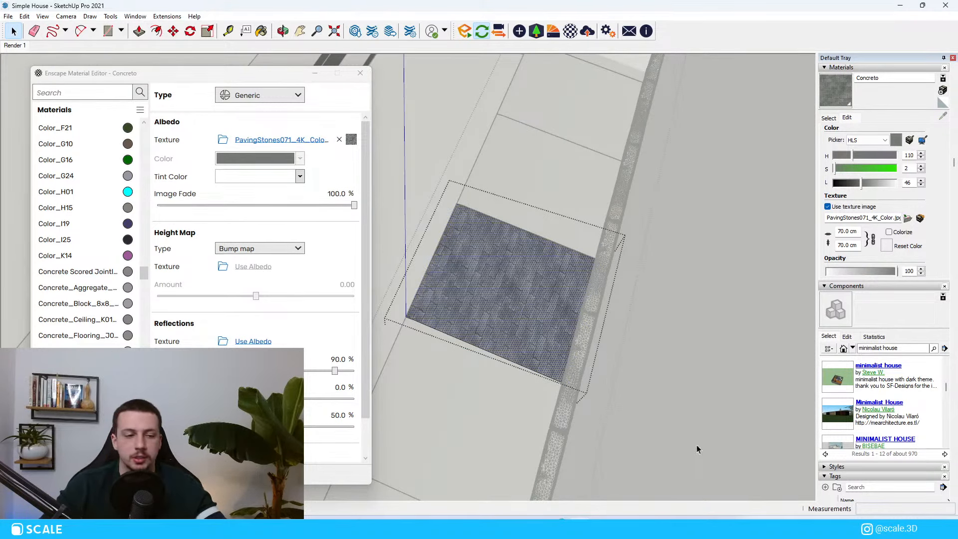
pyautogui.rightClick(528, 282)
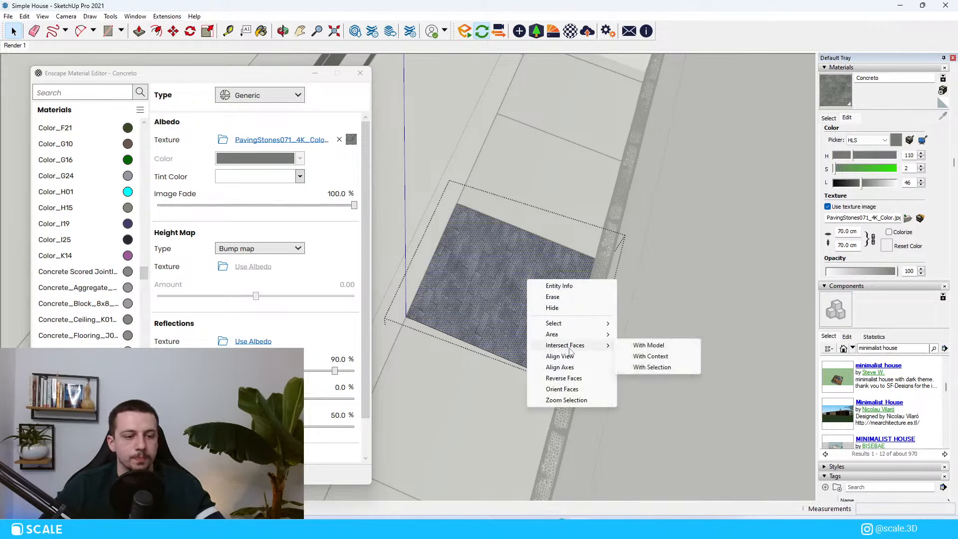
pyautogui.click(492, 266)
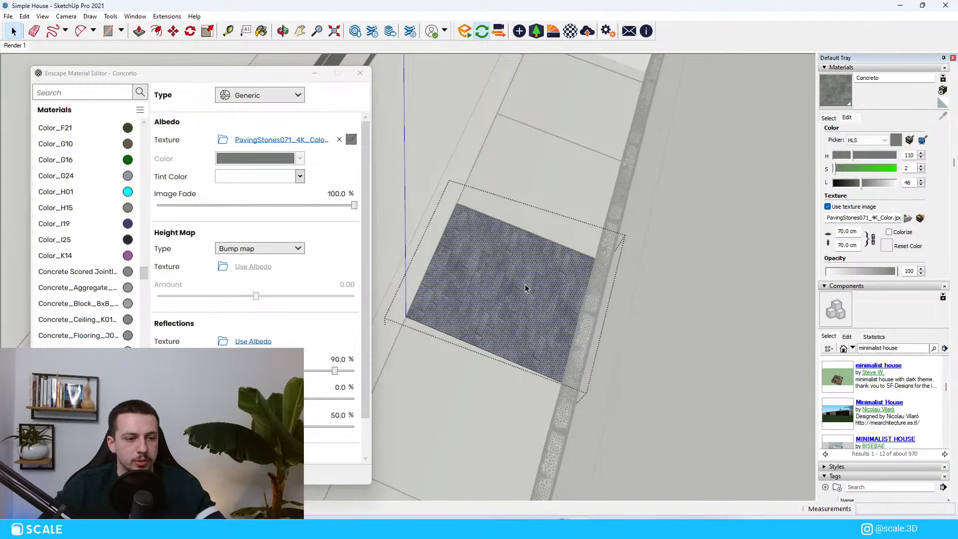
pyautogui.rightClick(526, 286)
pyautogui.click(501, 309)
pyautogui.scroll(-2, 506, 307)
pyautogui.click(583, 291)
# Open a sidewalk tile beyond the entrance steps, check its top face for texture positioning options and leave it
pyautogui.moveTo(583, 291); pyautogui.dragTo(551, 193, button='middle')
pyautogui.scroll(5, 619, 76)
pyautogui.doubleClick(542, 241)
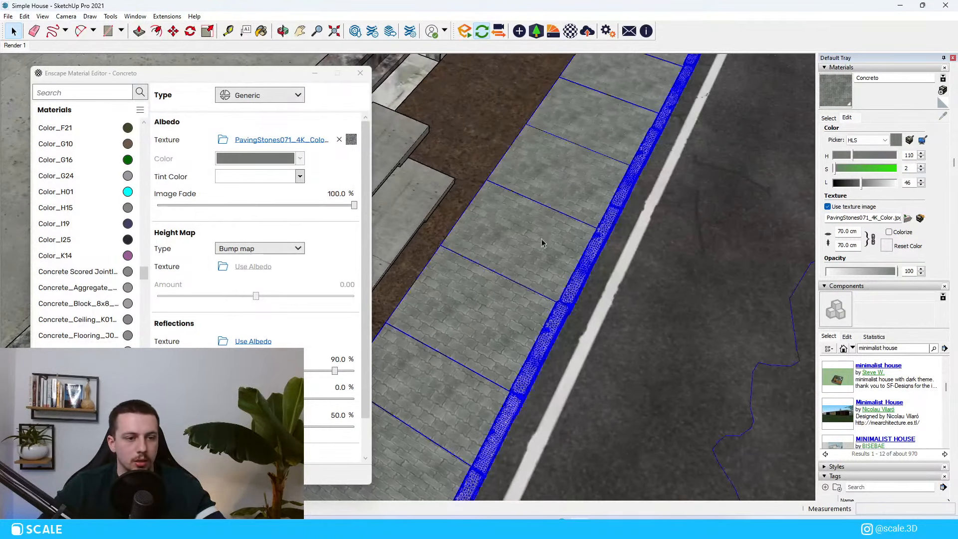
pyautogui.doubleClick(537, 233)
pyautogui.doubleClick(538, 250)
pyautogui.rightClick(541, 245)
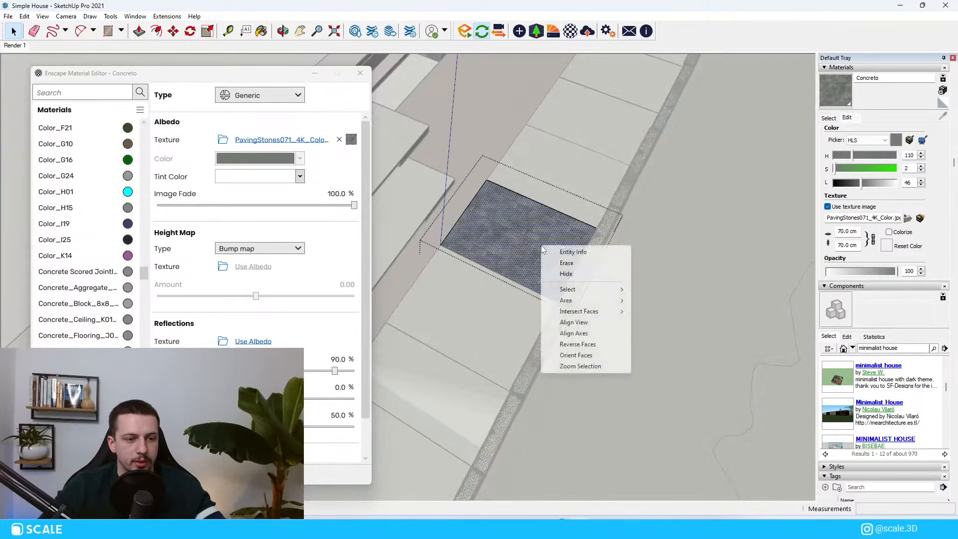
pyautogui.click(632, 247)
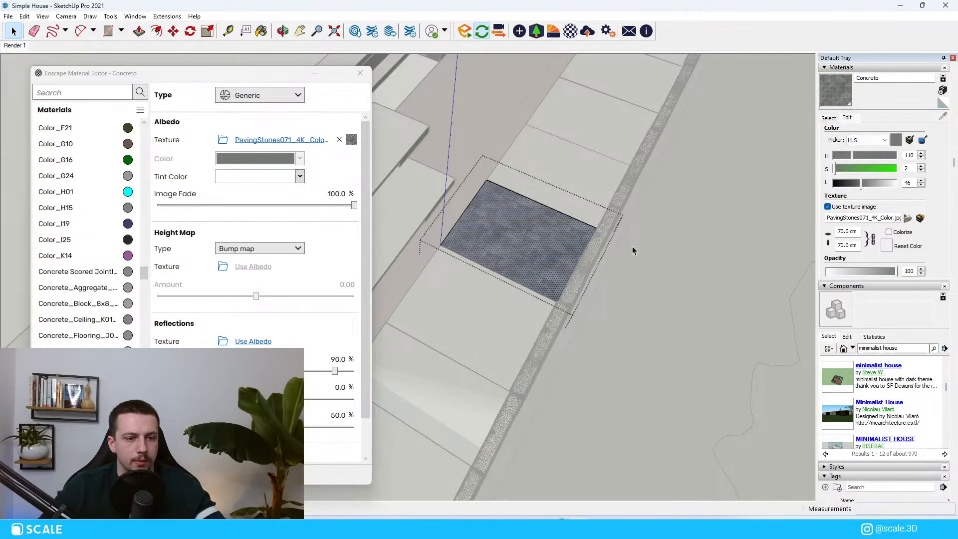
pyautogui.click(633, 247)
# Open the three-tile group at the sidewalk's far end, check the end face's texture options and leave it
pyautogui.scroll(-4, 520, 366)
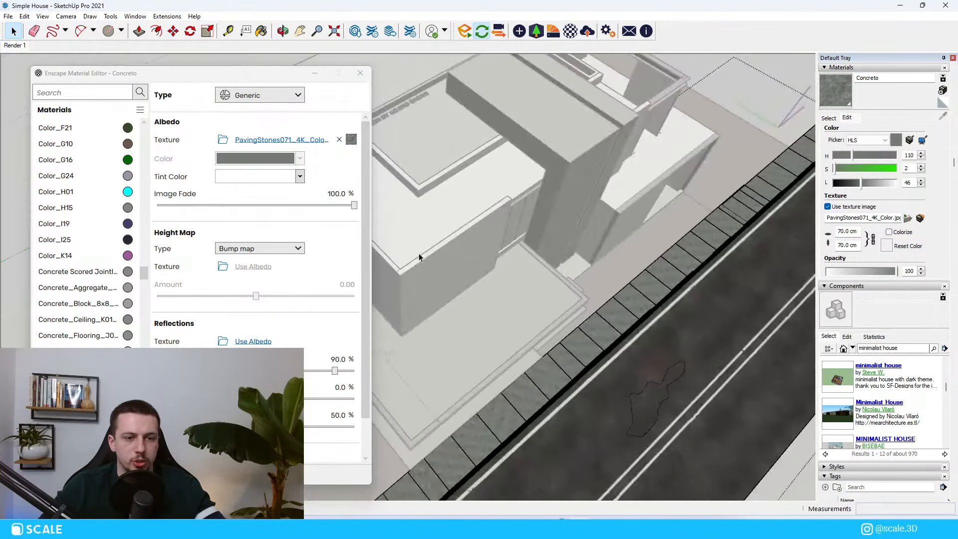
pyautogui.scroll(-4, 417, 252)
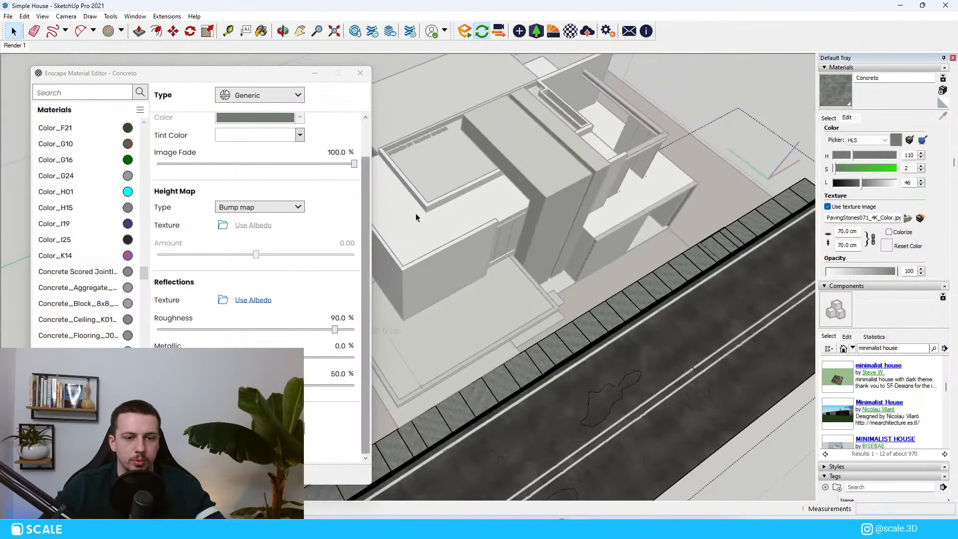
pyautogui.scroll(5, 766, 177)
pyautogui.scroll(6, 767, 192)
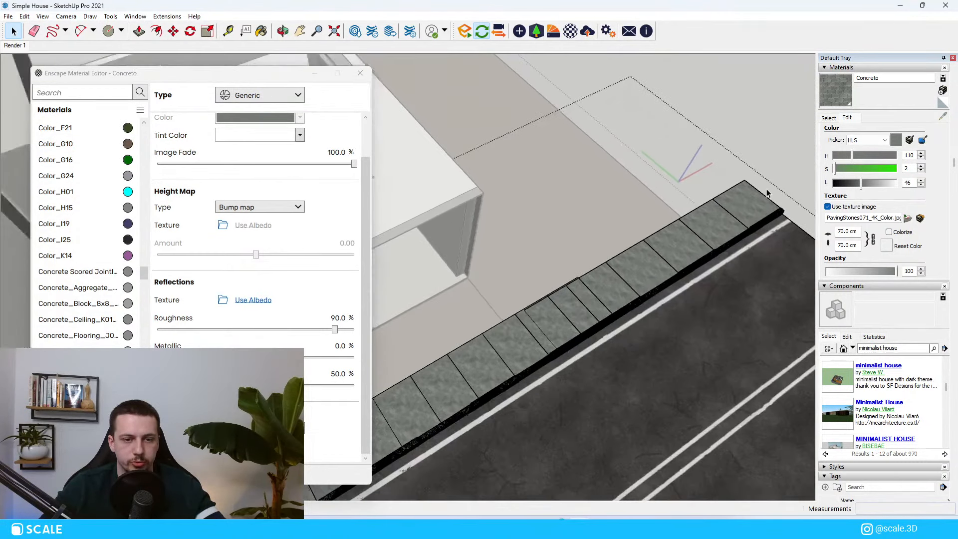
pyautogui.doubleClick(688, 215)
pyautogui.click(690, 212)
pyautogui.scroll(-4, 748, 189)
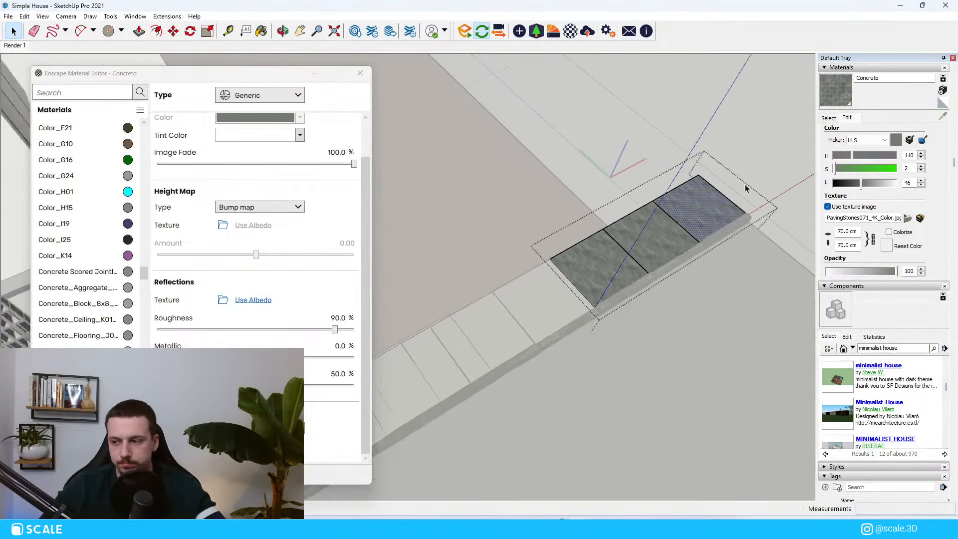
pyautogui.scroll(2, 691, 157)
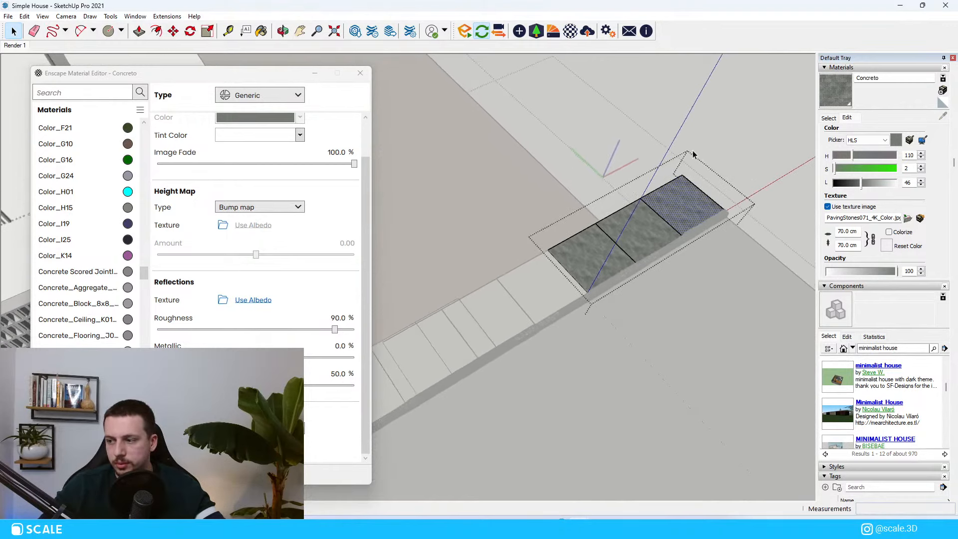
pyautogui.rightClick(659, 205)
pyautogui.click(737, 137)
pyautogui.click(737, 136)
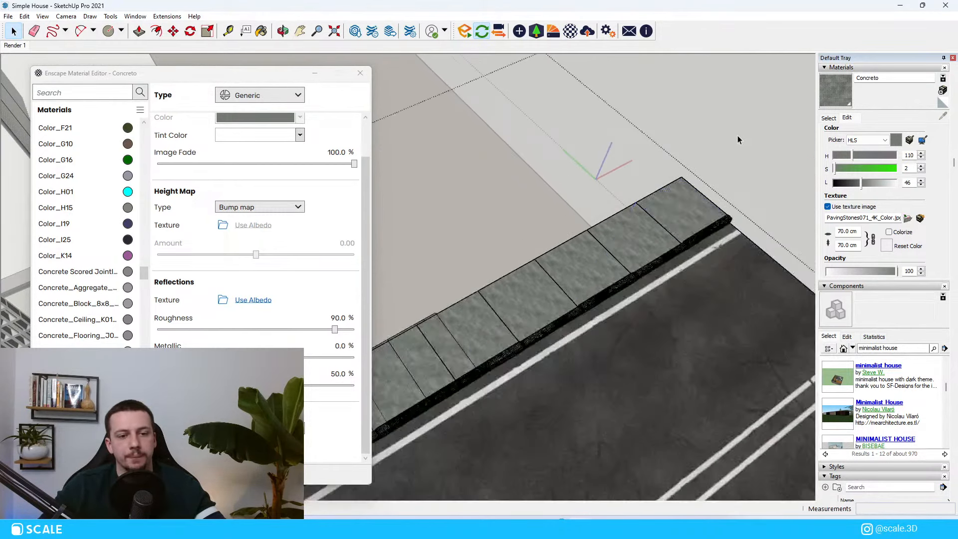
# Reposition the paving texture on the sidewalk's far end face, turning it across the sidewalk and enlarging it, then leave the group
pyautogui.scroll(4, 717, 195)
pyautogui.doubleClick(681, 243)
pyautogui.click(693, 228)
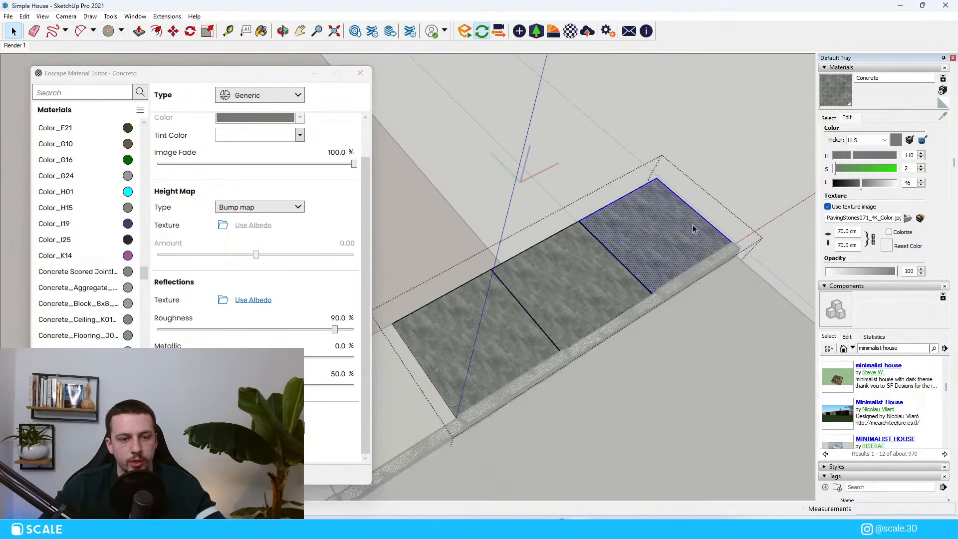
pyautogui.rightClick(649, 219)
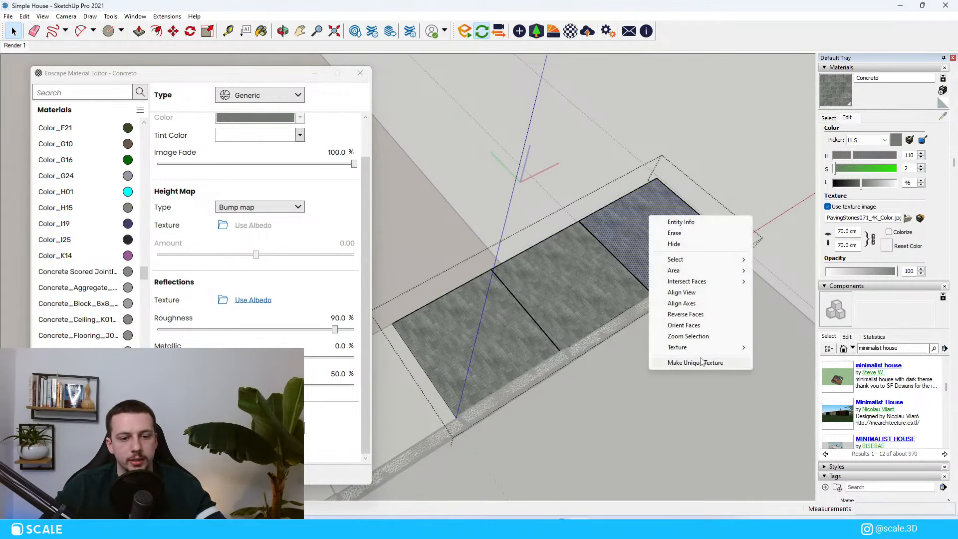
pyautogui.moveTo(703, 349)
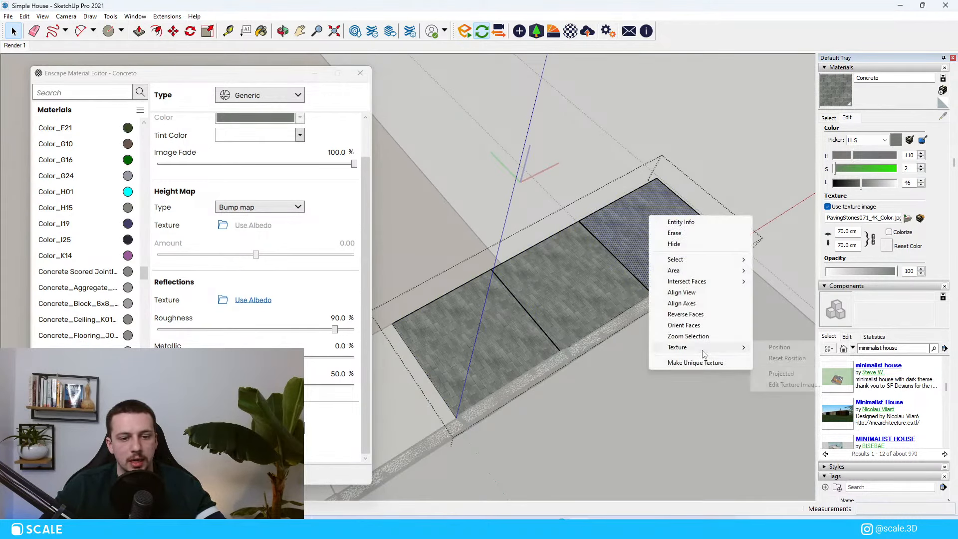
pyautogui.click(780, 347)
pyautogui.scroll(3, 633, 233)
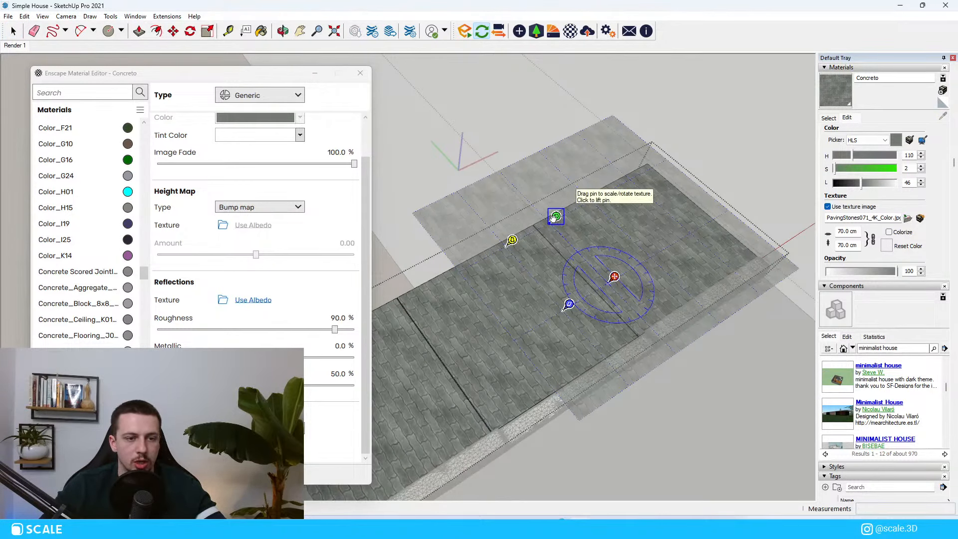
pyautogui.moveTo(555, 218); pyautogui.dragTo(707, 224)
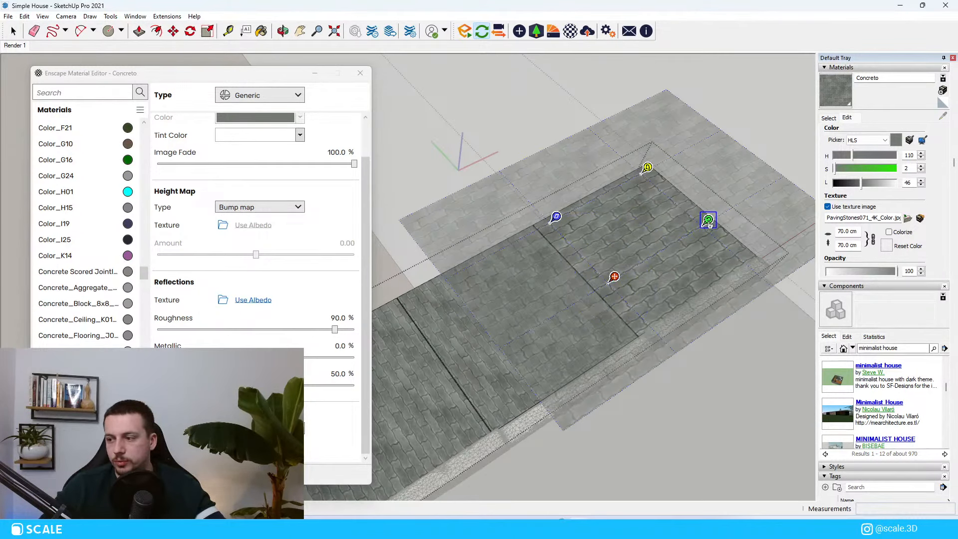
pyautogui.click(685, 109)
# Examine the sidewalk paving from the repositioned end tile back along the house front to the driveway
pyautogui.scroll(-5, 722, 148)
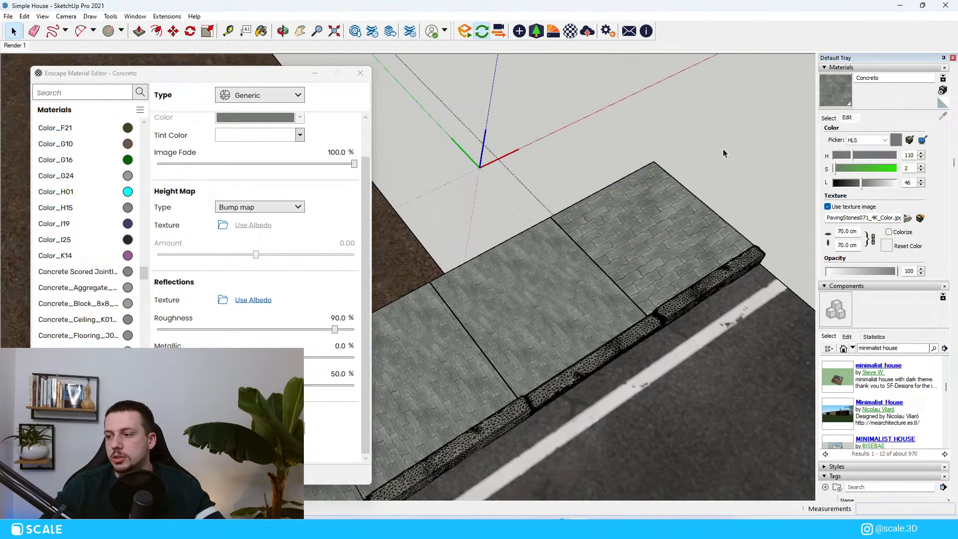
pyautogui.scroll(-6, 723, 143)
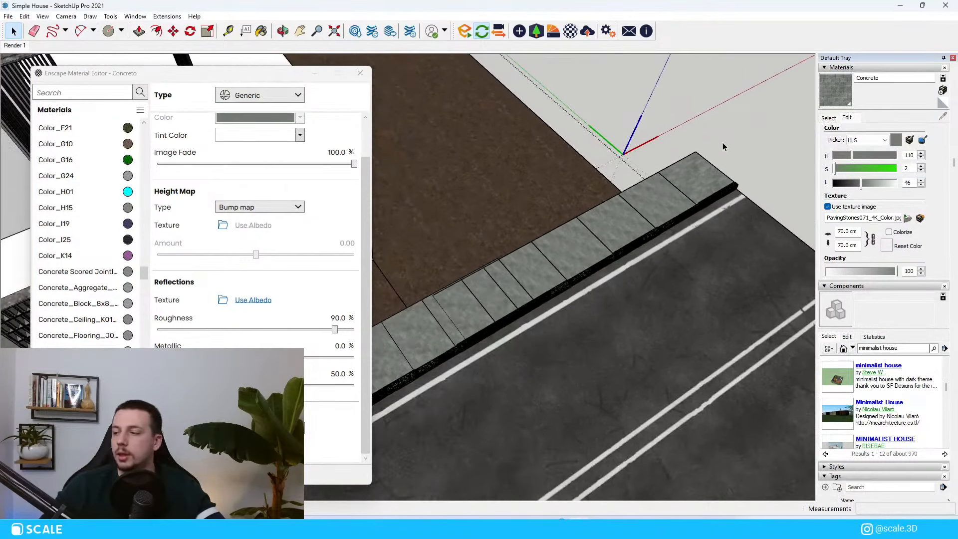
pyautogui.scroll(-3, 738, 113)
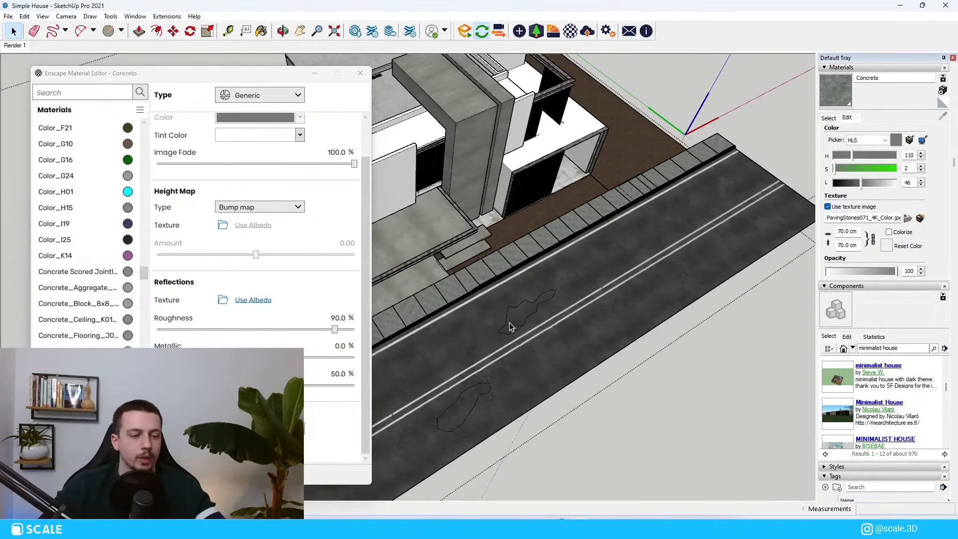
pyautogui.scroll(-3, 574, 284)
pyautogui.scroll(3, 398, 310)
pyautogui.scroll(8, 514, 282)
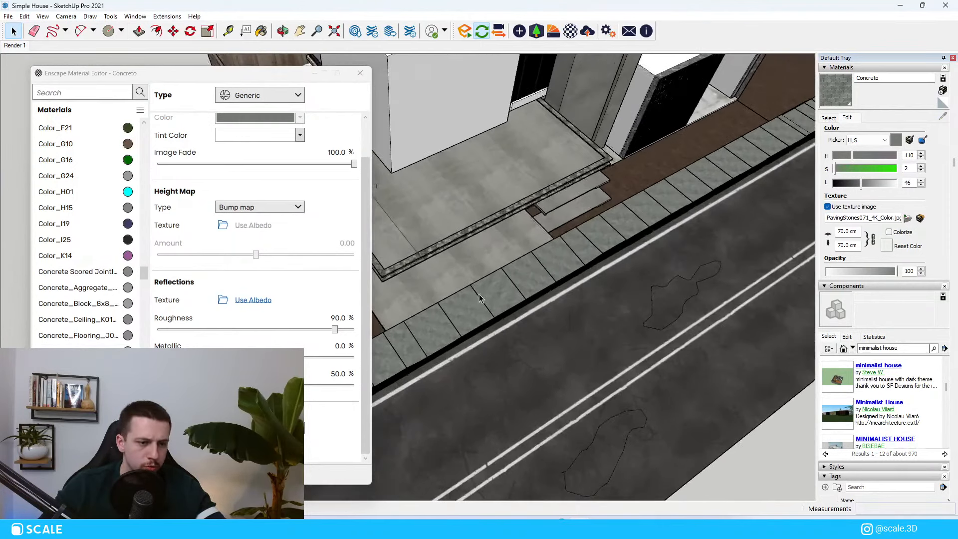
pyautogui.scroll(2, 499, 292)
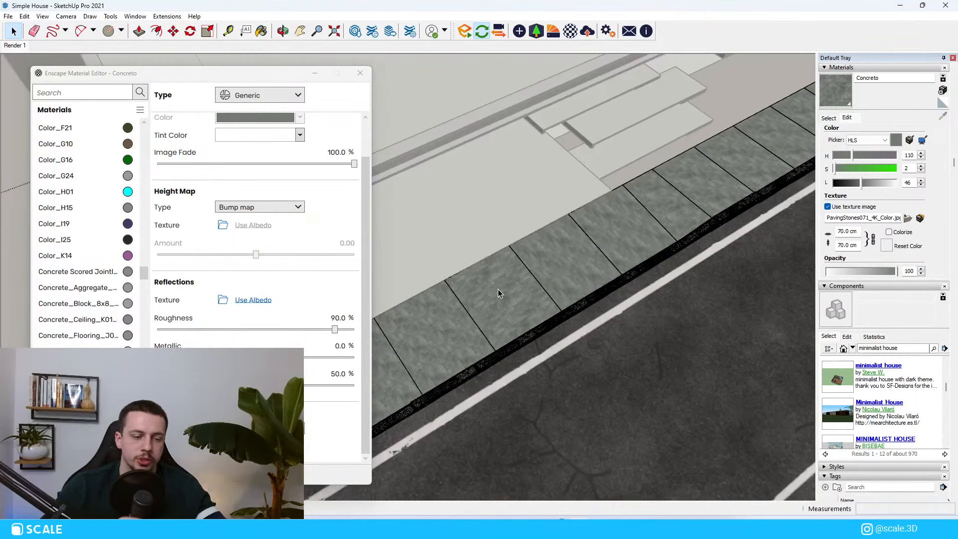
pyautogui.scroll(-3, 430, 305)
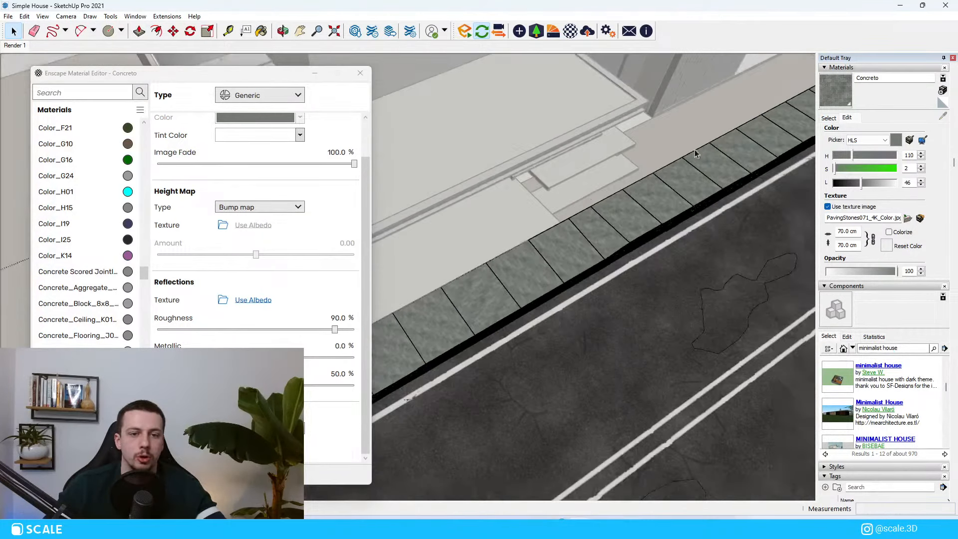
# Sample the correctly aligned sidewalk paving, open a tile in front of the terrace and repaint its top face with it
pyautogui.scroll(3, 470, 265)
pyautogui.scroll(2, 699, 220)
pyautogui.press('b')
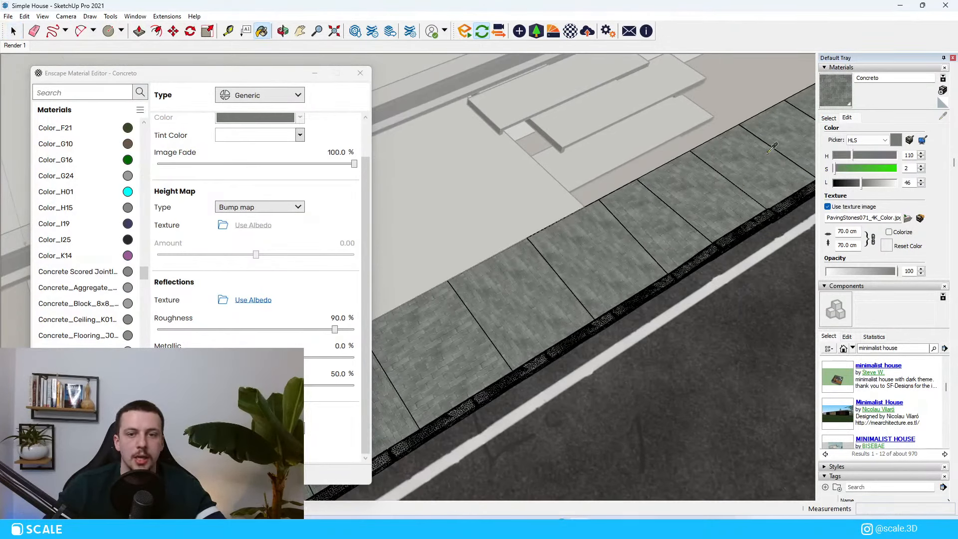
pyautogui.scroll(-2, 759, 138)
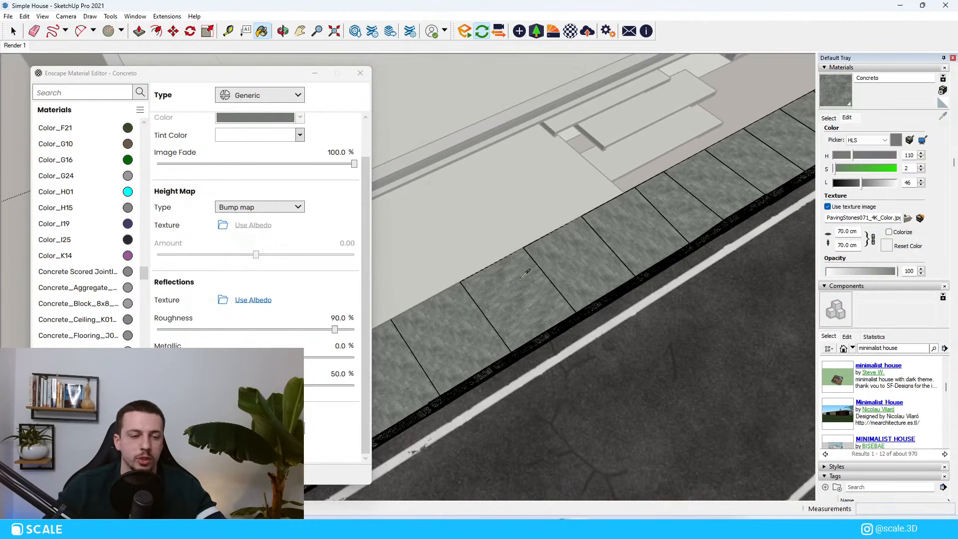
pyautogui.scroll(2, 520, 278)
pyautogui.scroll(-3, 601, 274)
pyautogui.scroll(3, 600, 274)
pyautogui.press('space')
pyautogui.doubleClick(716, 195)
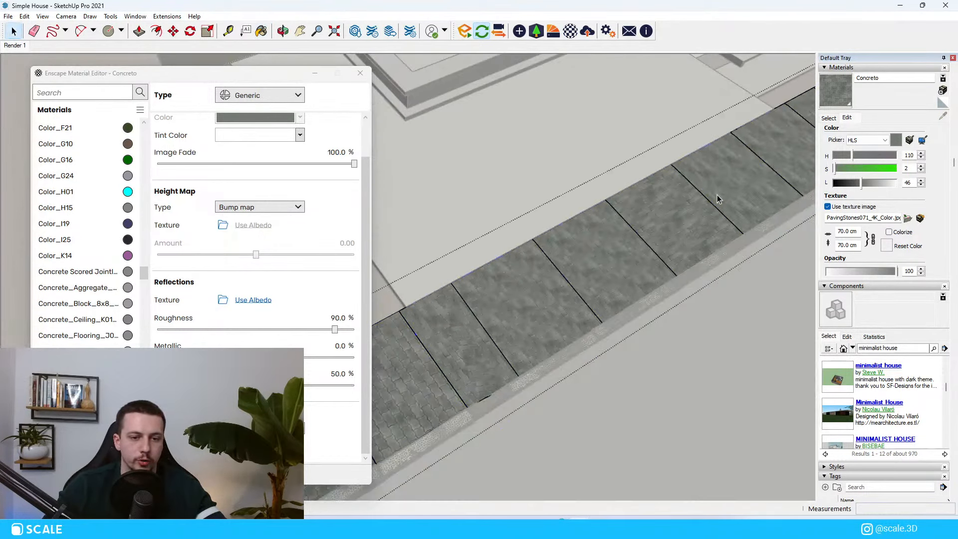
pyautogui.scroll(4, 685, 224)
pyautogui.doubleClick(687, 226)
pyautogui.click(675, 254)
pyautogui.press('b')
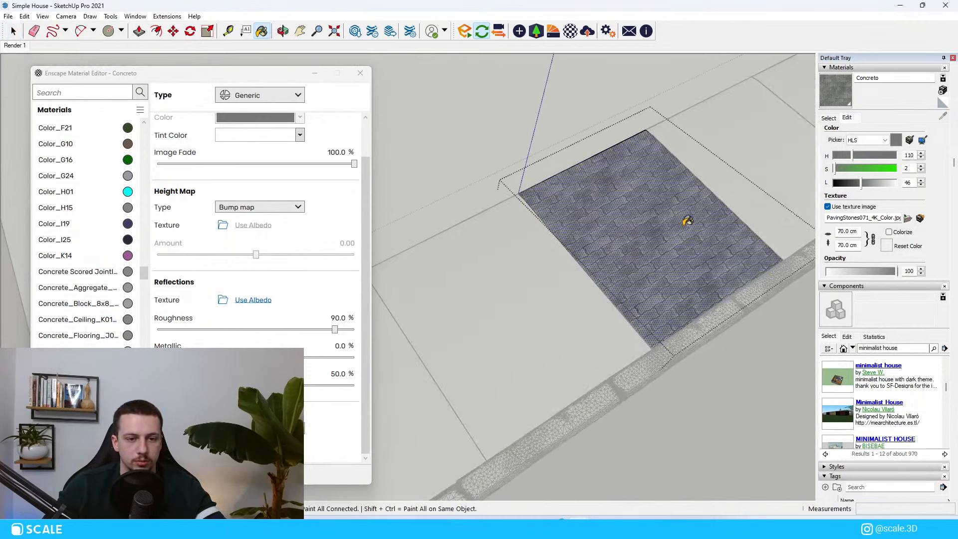
pyautogui.scroll(-2, 568, 295)
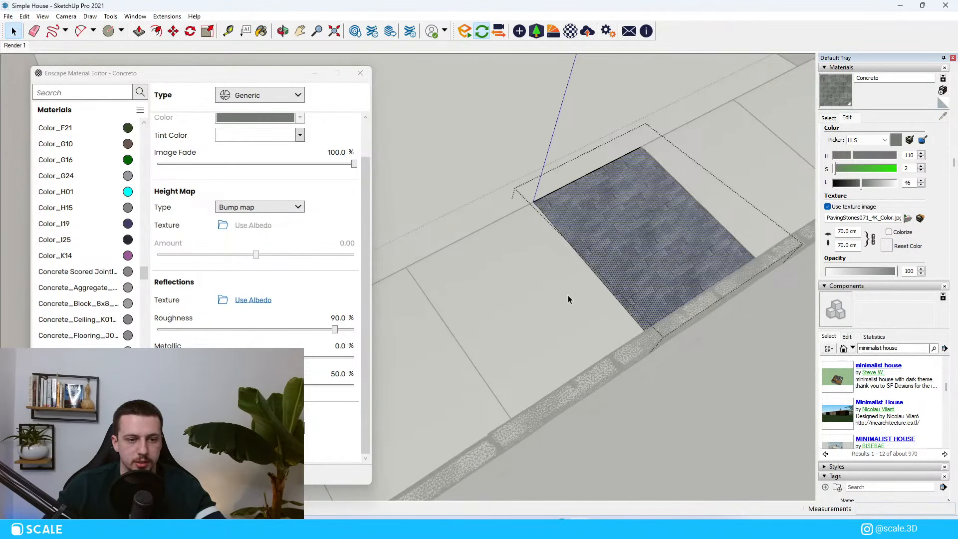
# Repaint the top faces of the neighbouring sidewalk tiles with the same paving texture and leave the tile group
pyautogui.scroll(4, 564, 312)
pyautogui.scroll(-2, 563, 312)
pyautogui.press('space')
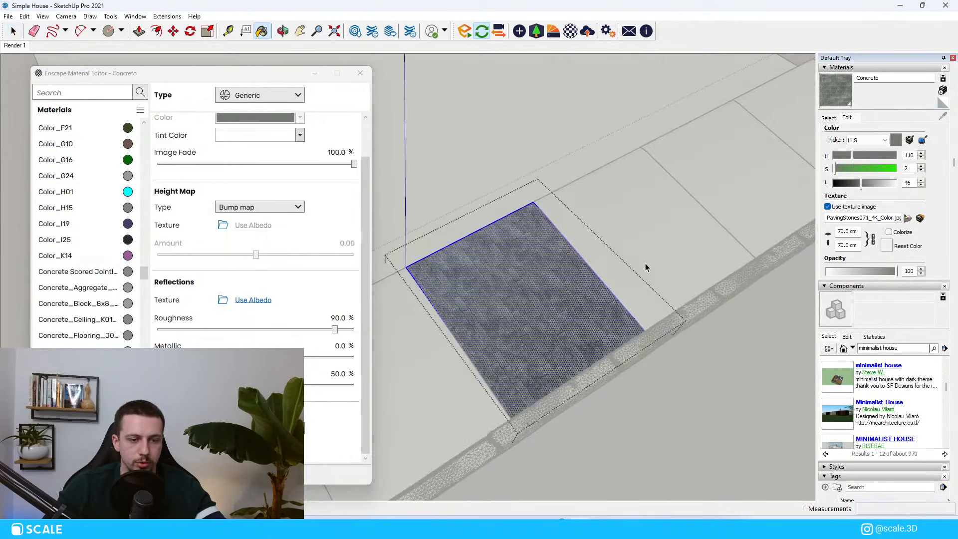
pyautogui.doubleClick(644, 262)
pyautogui.click(650, 222)
pyautogui.press('b')
pyautogui.click(650, 224)
pyautogui.press('space')
pyautogui.scroll(-5, 621, 300)
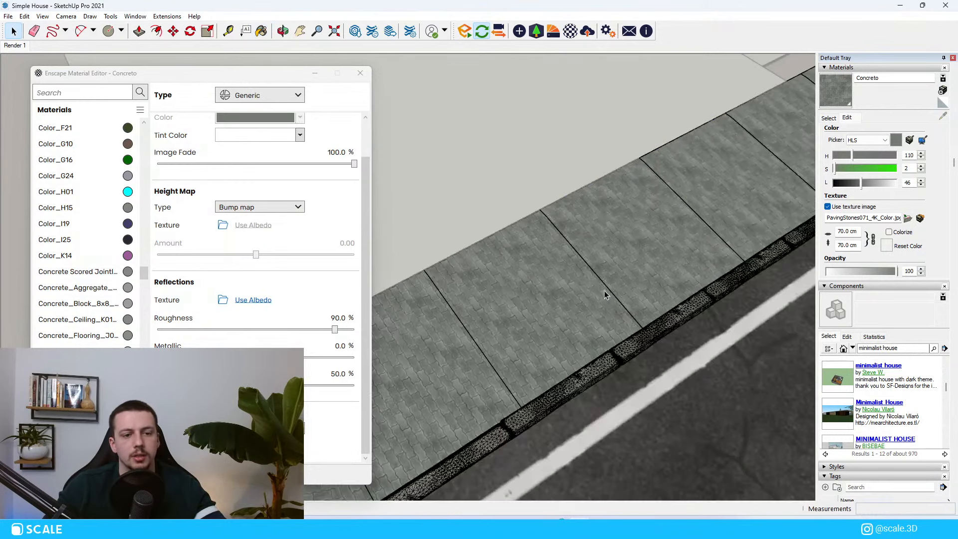
# Bring the Enscape render of Simple House back into view over the model
pyautogui.moveTo(578, 509)
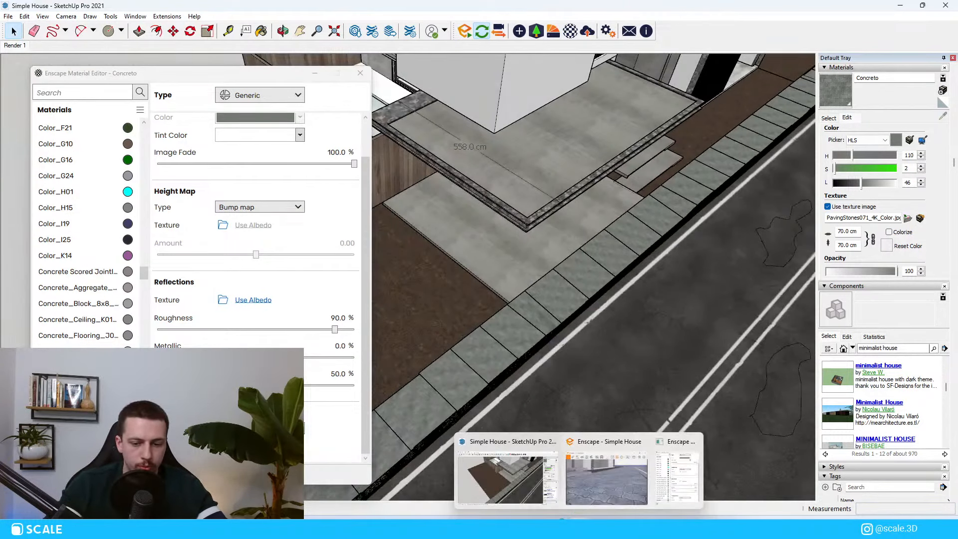
pyautogui.click(865, 528)
pyautogui.rightClick(824, 479)
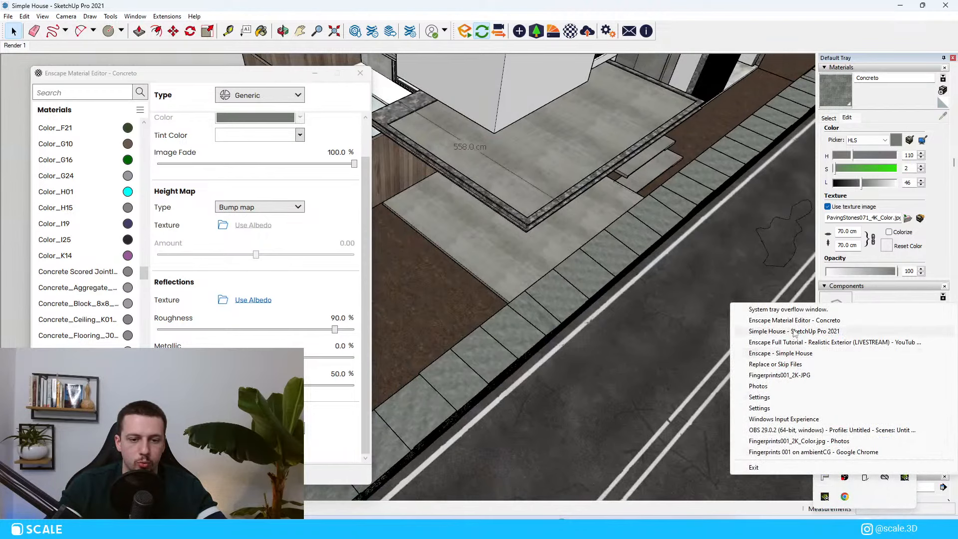
pyautogui.click(783, 353)
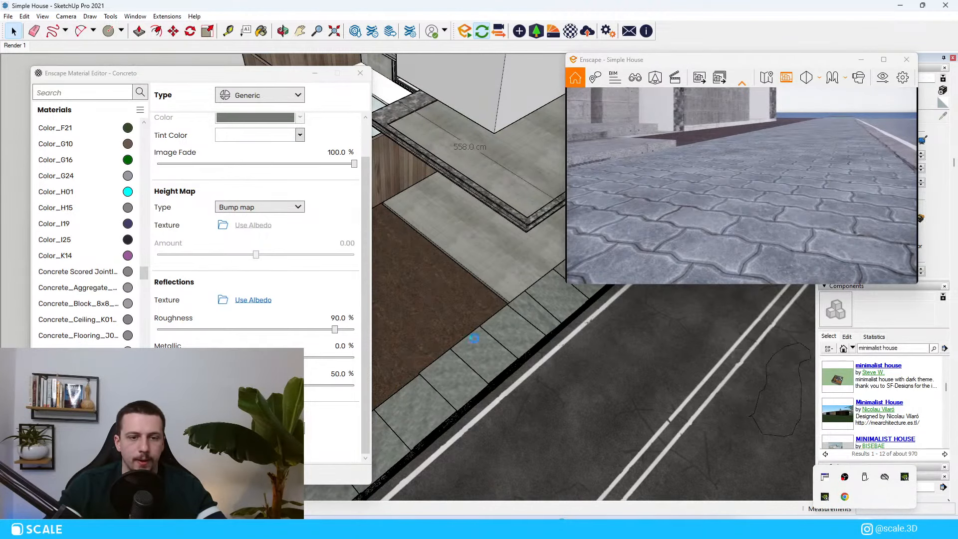
# Load 4K-road_11-displacement.jpg as the height map texture of the Concreto material
pyautogui.scroll(2, 553, 366)
pyautogui.moveTo(533, 371)
pyautogui.mouseDown(button='middle')
pyautogui.moveTo(531, 381)
pyautogui.moveTo(556, 394)
pyautogui.moveTo(597, 328)
pyautogui.mouseUp(button='middle')
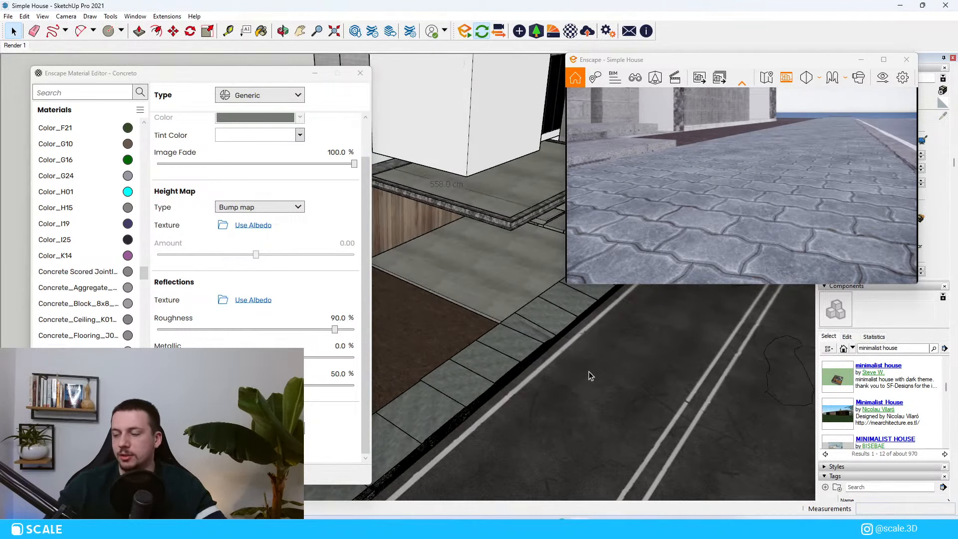
pyautogui.moveTo(478, 398)
pyautogui.mouseDown(button='middle')
pyautogui.moveTo(572, 331)
pyautogui.moveTo(580, 367)
pyautogui.moveTo(594, 321)
pyautogui.moveTo(578, 314)
pyautogui.moveTo(548, 362)
pyautogui.mouseUp(button='middle')
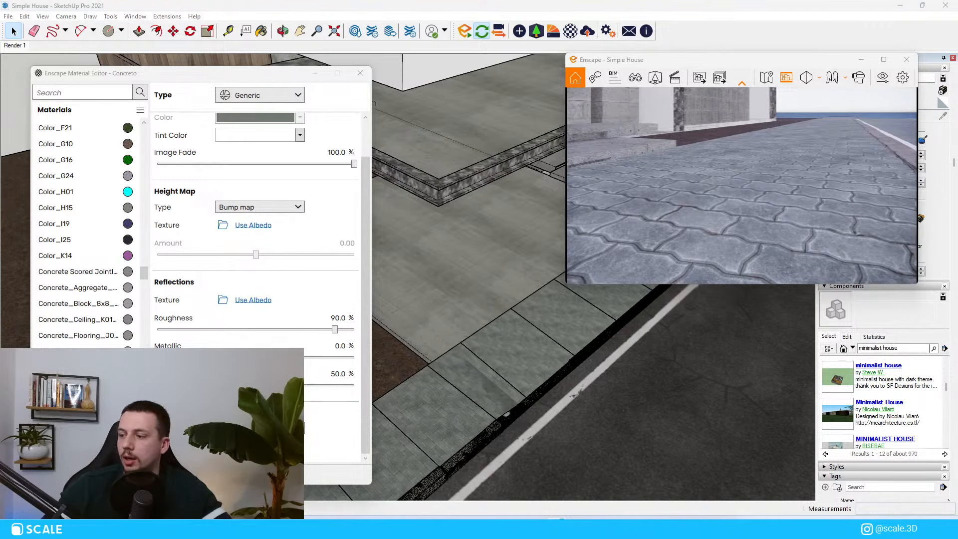
pyautogui.scroll(3, 596, 375)
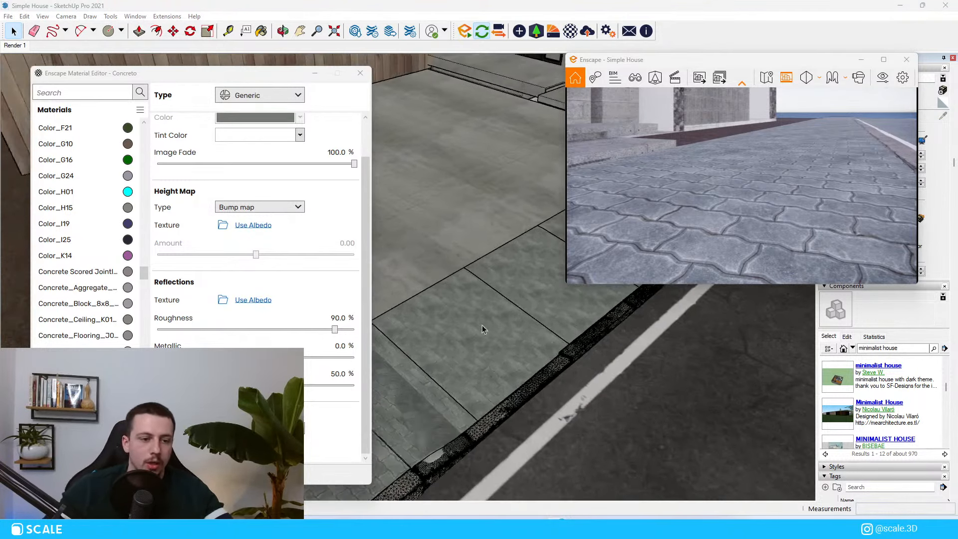
pyautogui.scroll(4, 525, 349)
pyautogui.scroll(2, 524, 351)
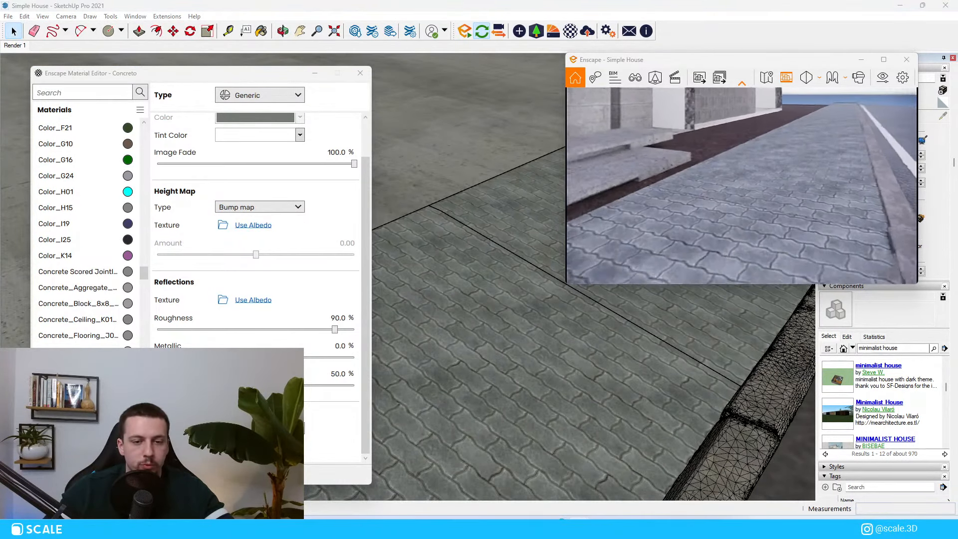
pyautogui.moveTo(270, 73); pyautogui.dragTo(303, 60)
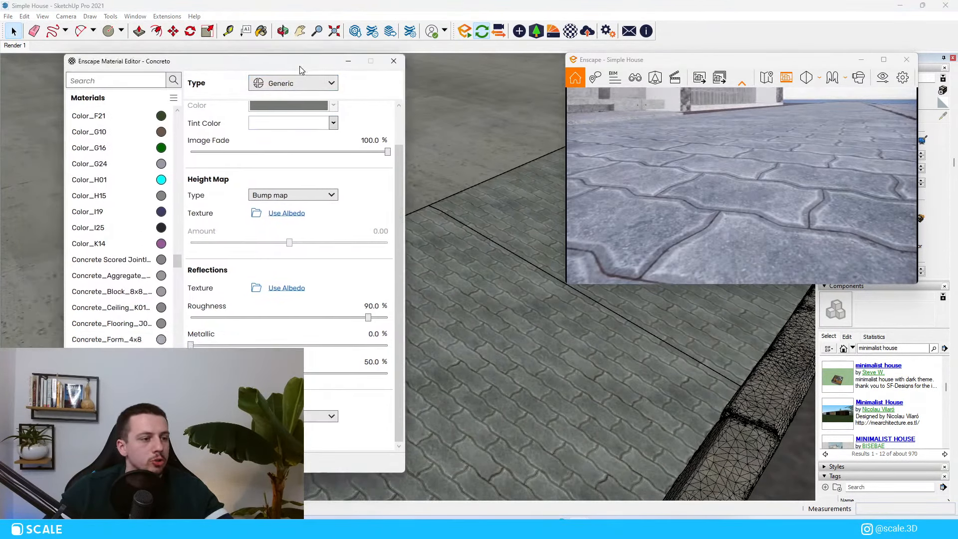
pyautogui.click(257, 214)
pyautogui.doubleClick(291, 159)
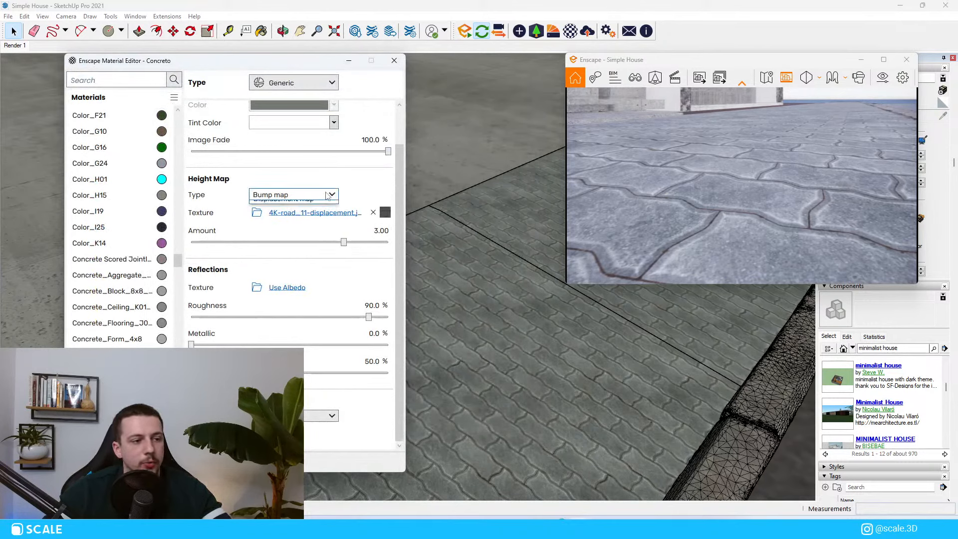
# Try the Concreto height map as a displacement map with amounts of 0.2, 0.5 and 0.4, checking the paving in the render
pyautogui.click(294, 194)
pyautogui.click(282, 229)
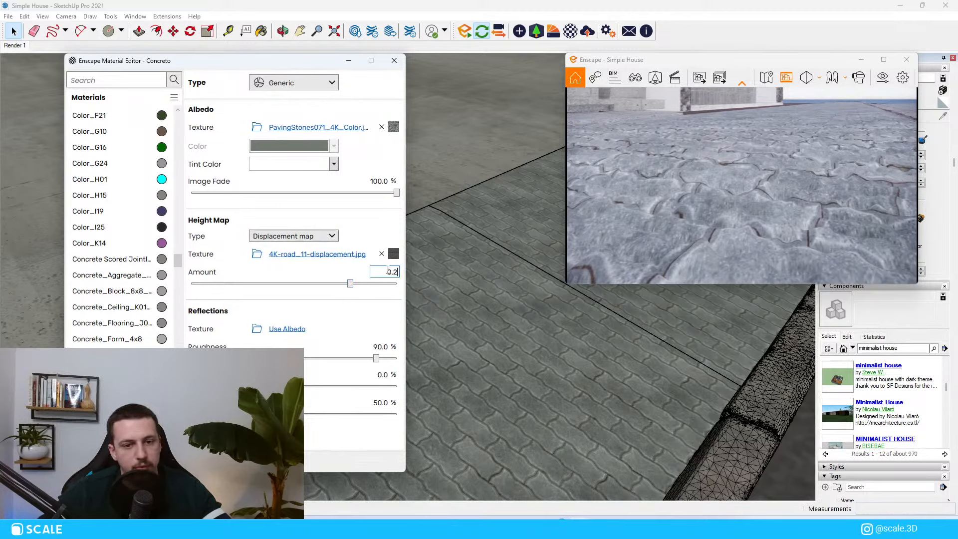
pyautogui.click(388, 271)
pyautogui.write('0.2')
pyautogui.press('Return')
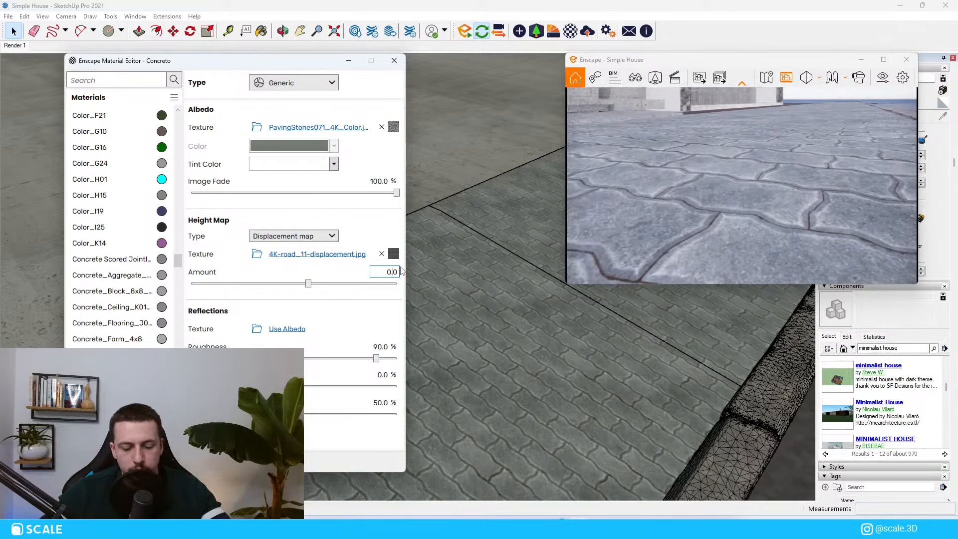
pyautogui.write('5')
pyautogui.press('Return')
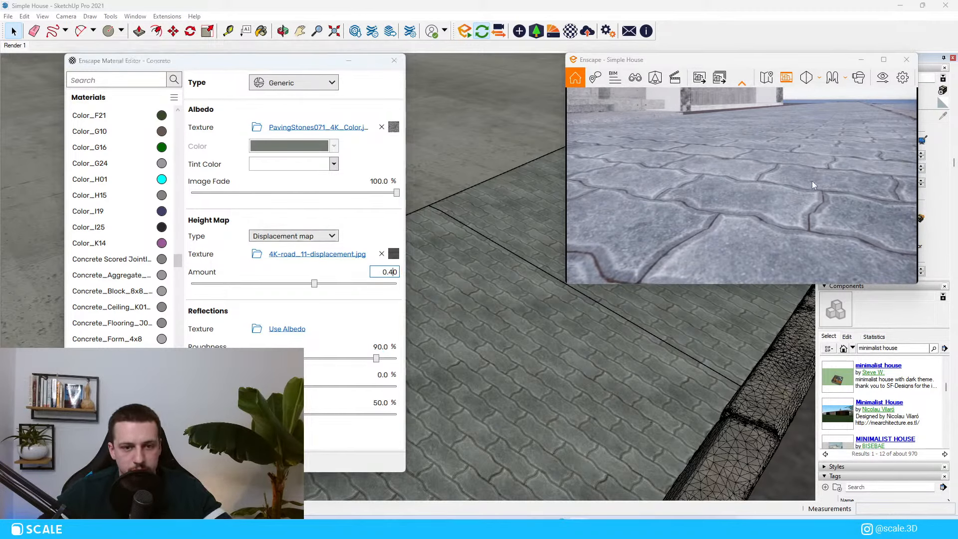
pyautogui.write('s')
pyautogui.moveTo(813, 184); pyautogui.dragTo(761, 183)
pyautogui.write('w')
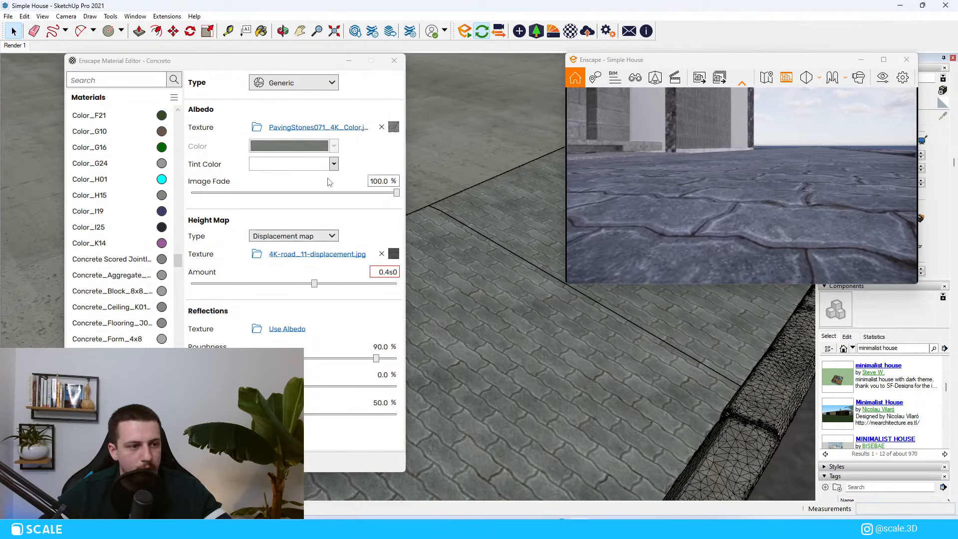
# Try the Concreto height map as a normal map and as a bump map with an amount of 10
pyautogui.click(314, 235)
pyautogui.moveTo(869, 198); pyautogui.dragTo(848, 191)
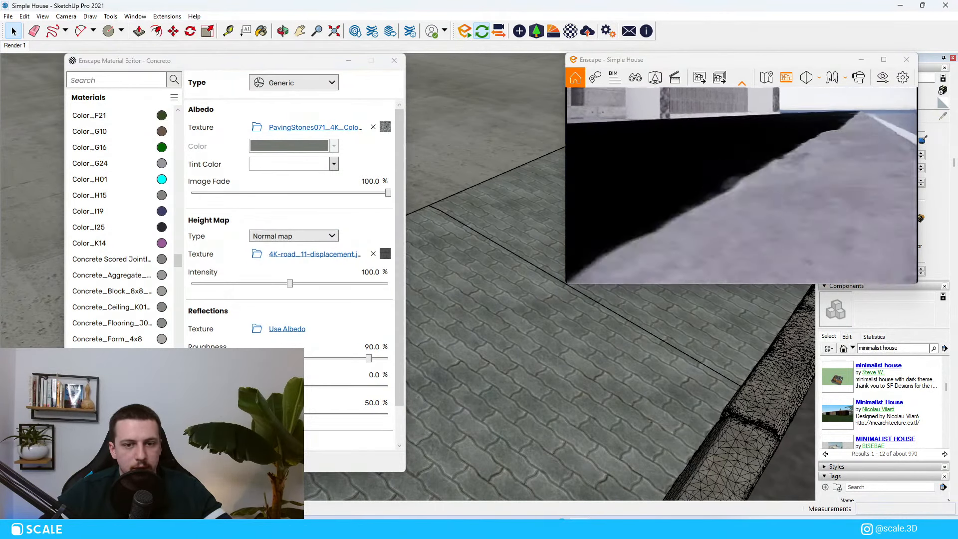
pyautogui.click(300, 236)
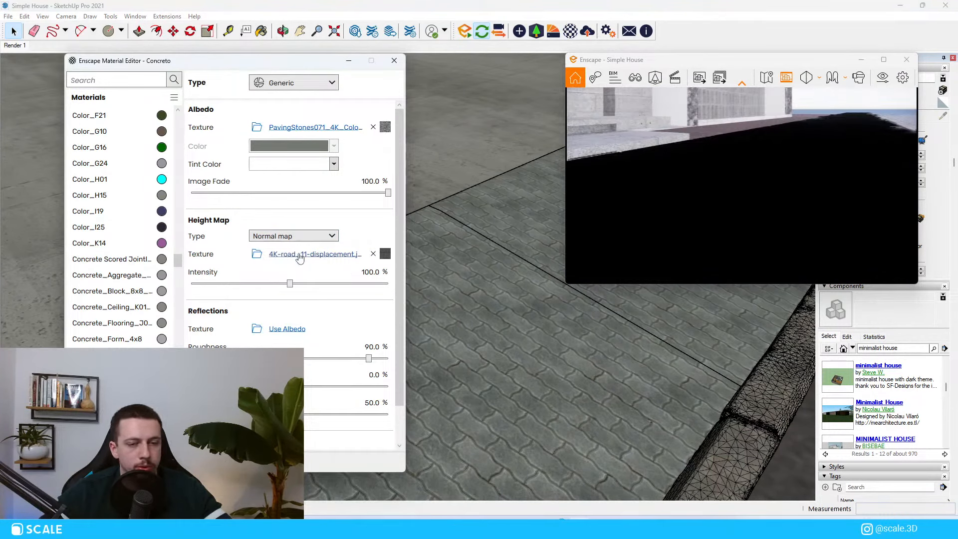
pyautogui.click(300, 236)
pyautogui.click(279, 248)
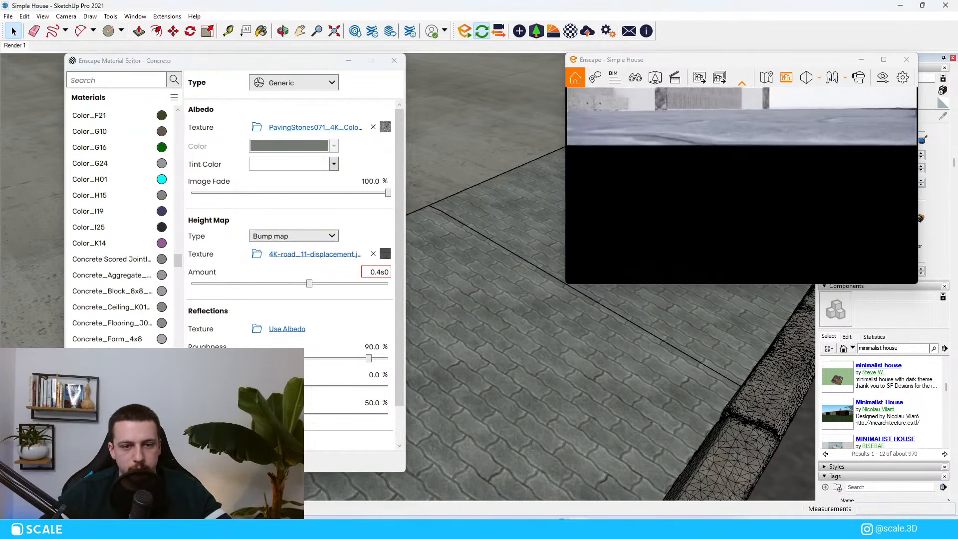
pyautogui.moveTo(310, 284); pyautogui.dragTo(345, 284)
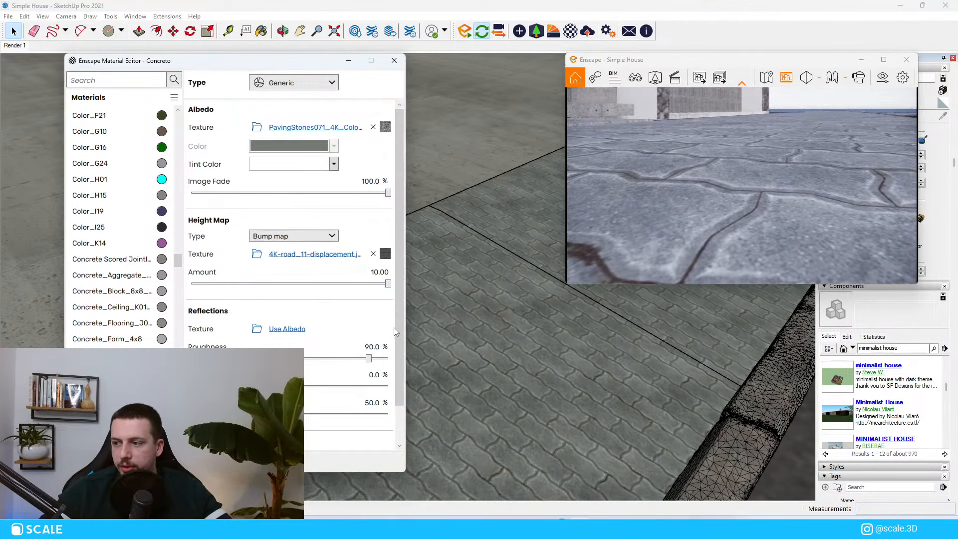
# Examine the bump-mapped sidewalk paving in the render from low and raised viewpoints
pyautogui.click(500, 522)
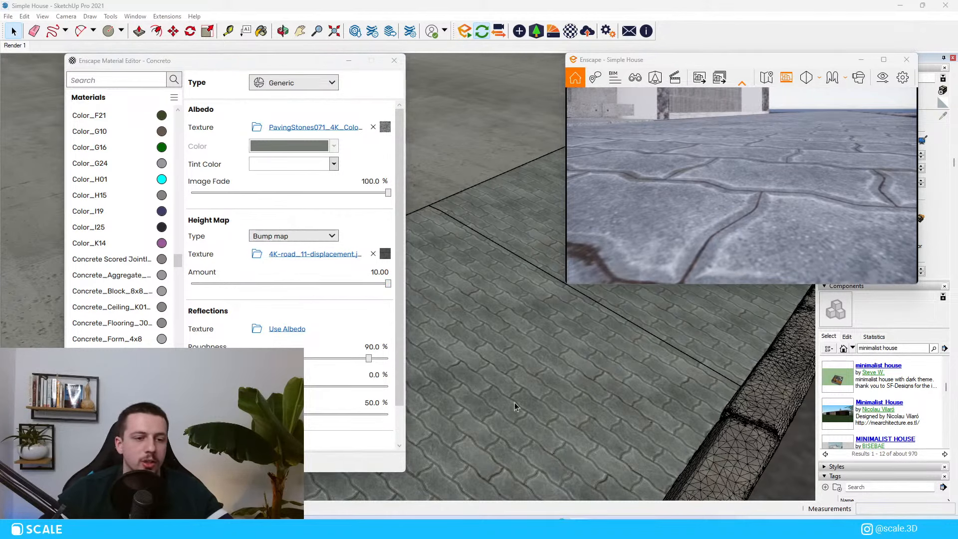
pyautogui.press('e')
pyautogui.press('q')
pyautogui.press('e')
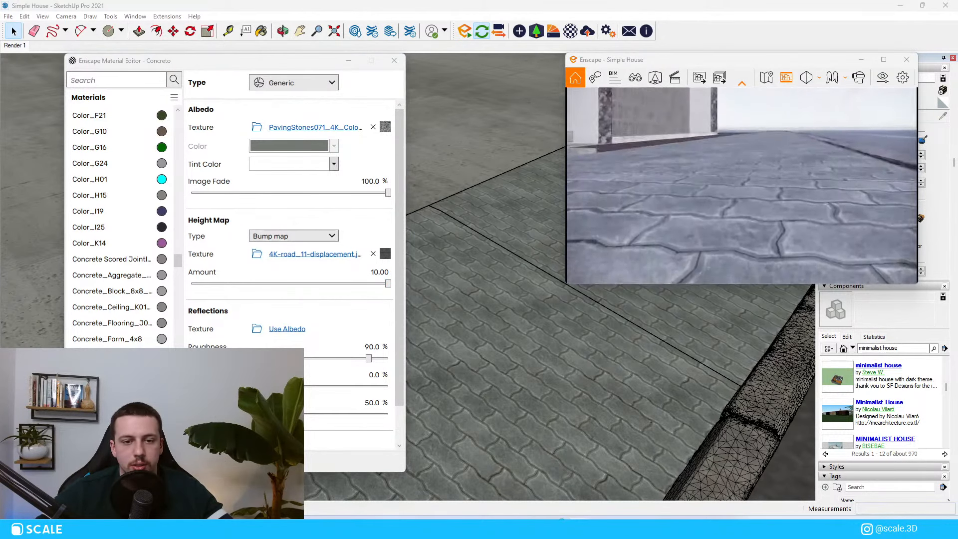
pyautogui.press('q')
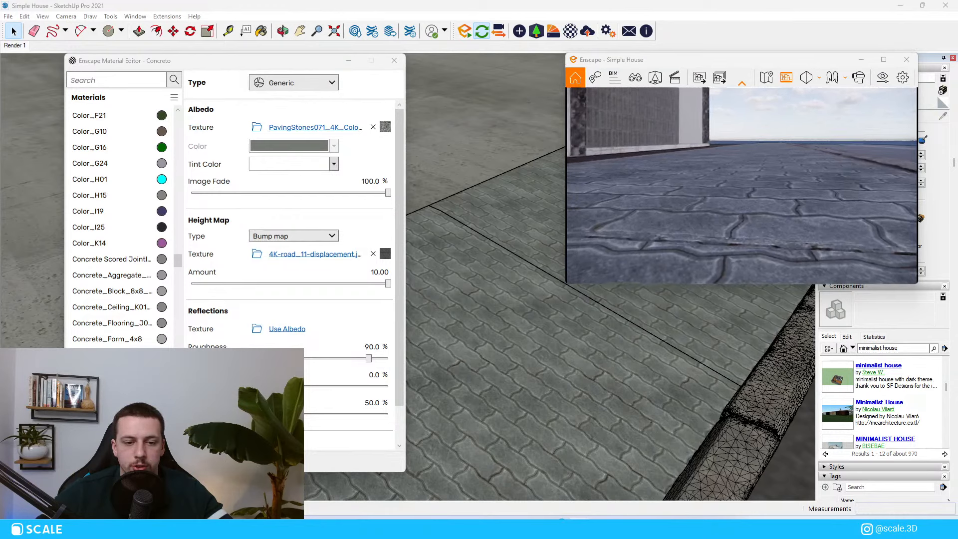
pyautogui.moveTo(746, 207); pyautogui.dragTo(746, 220)
pyautogui.press('e')
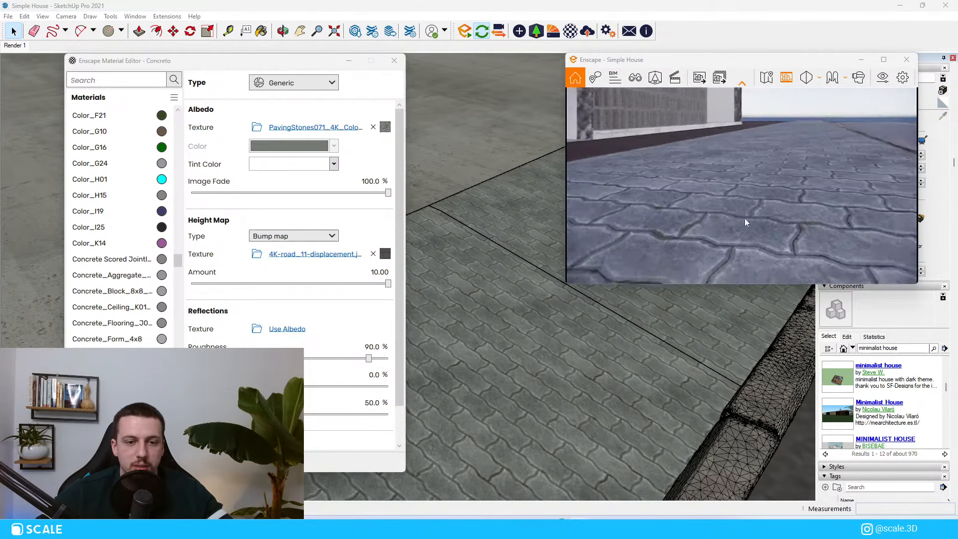
# Set the Concreto height map type to Displacement map with an amount of -0.34
pyautogui.click(279, 236)
pyautogui.click(274, 267)
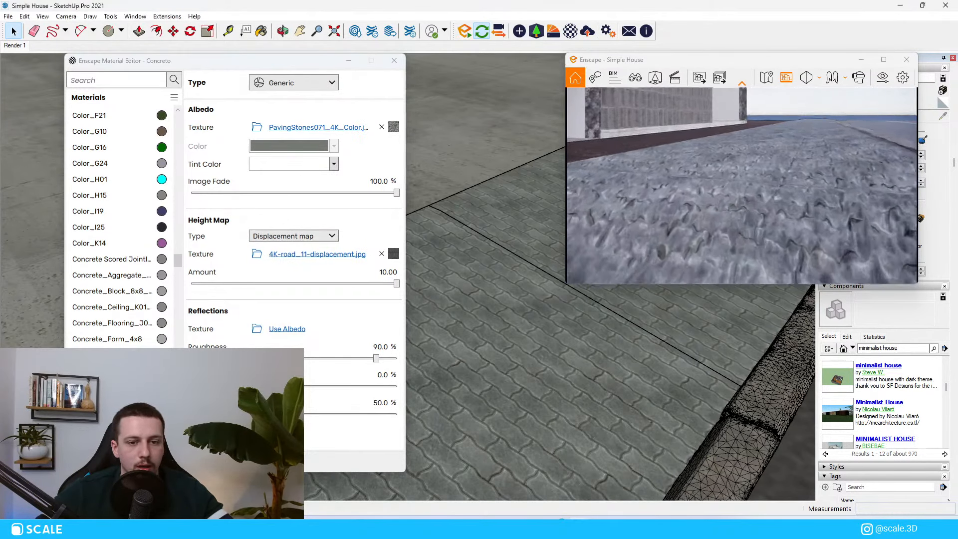
pyautogui.moveTo(396, 284); pyautogui.dragTo(372, 284)
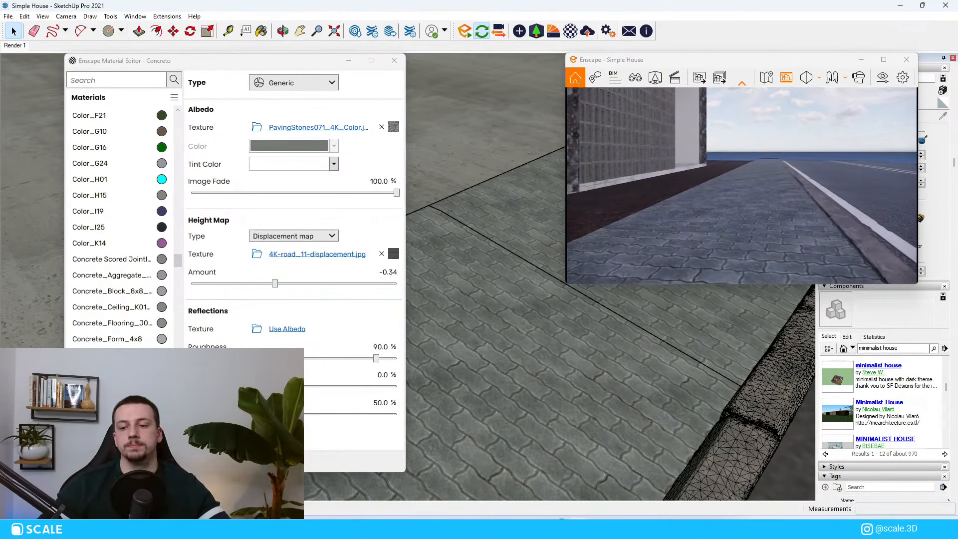
# Try the albedo texture as a bump map in the Concreto material's height map instead of the displacement image, then clear it
pyautogui.scroll(5, 741, 200)
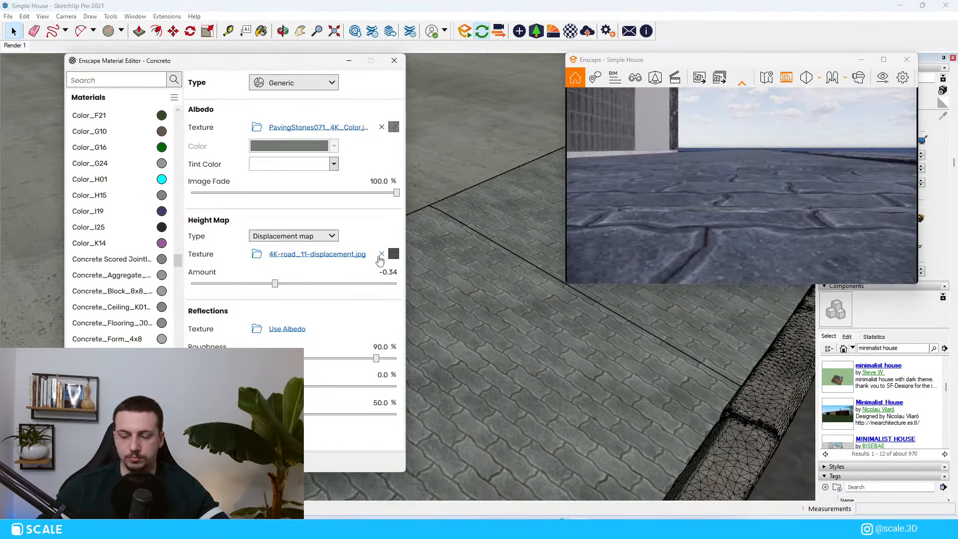
pyautogui.click(381, 253)
pyautogui.click(295, 238)
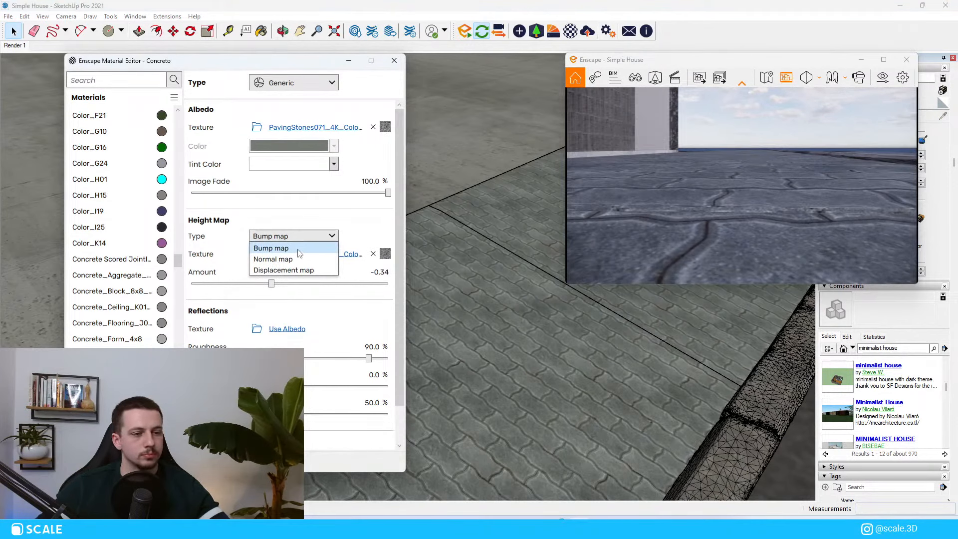
pyautogui.click(298, 246)
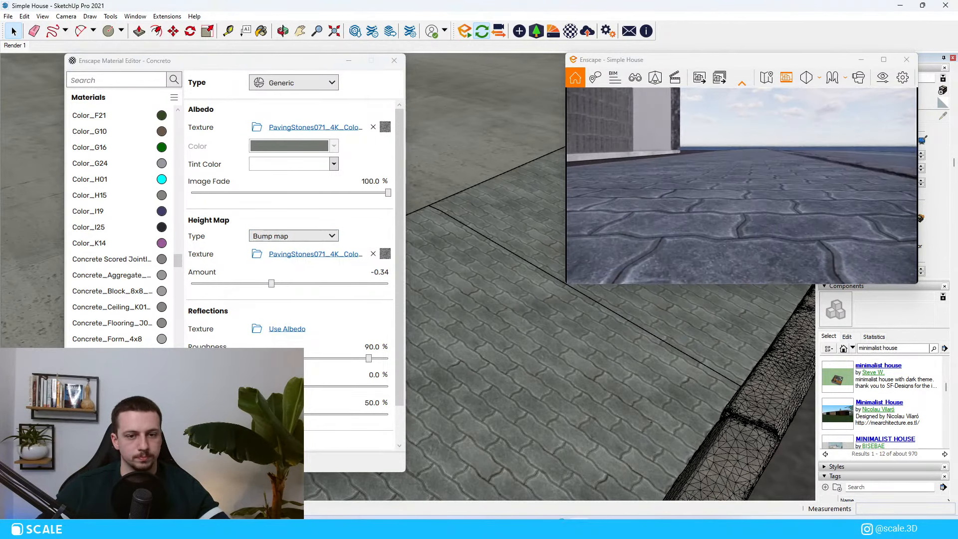
pyautogui.click(373, 253)
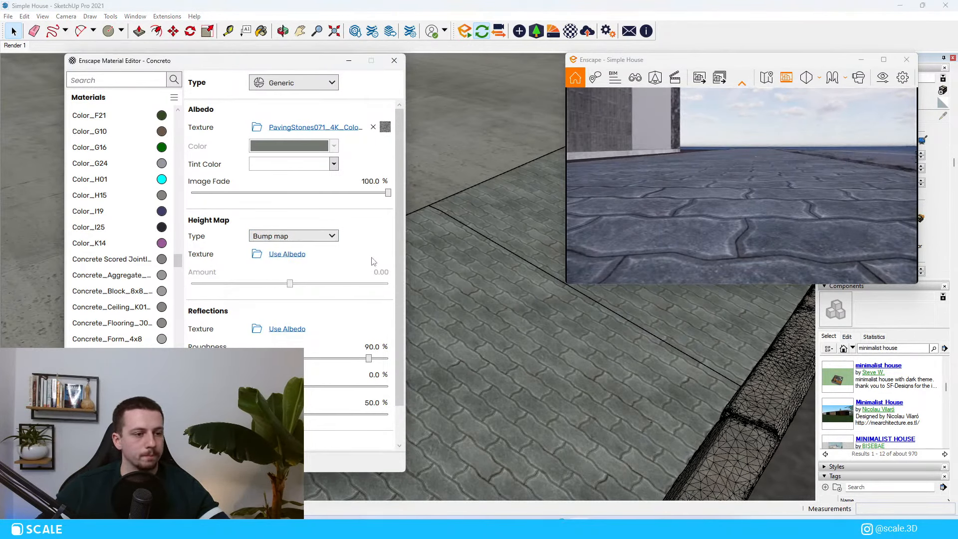
# Try the 4K-road_11-normal image as the Concreto height map at 200% intensity, then clear it
pyautogui.click(257, 254)
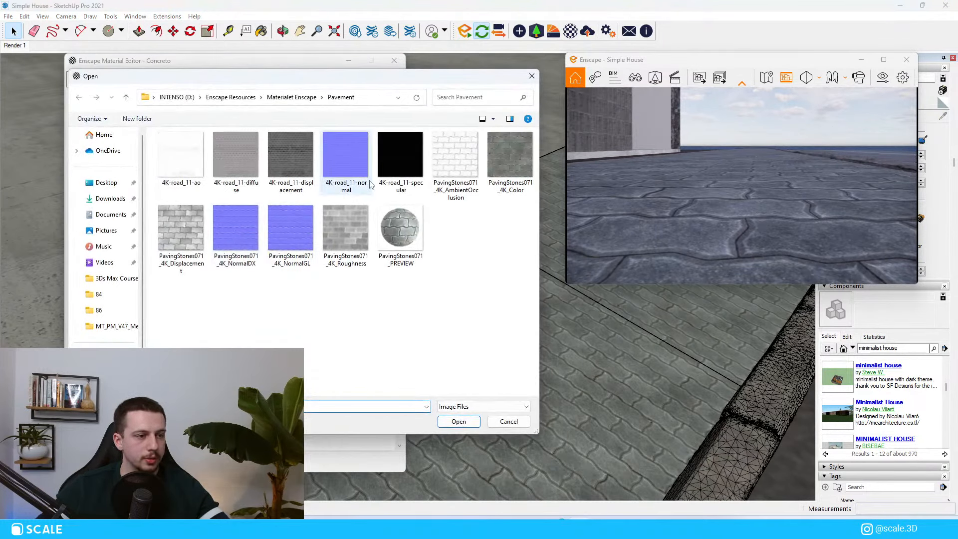
pyautogui.doubleClick(347, 192)
pyautogui.click(293, 235)
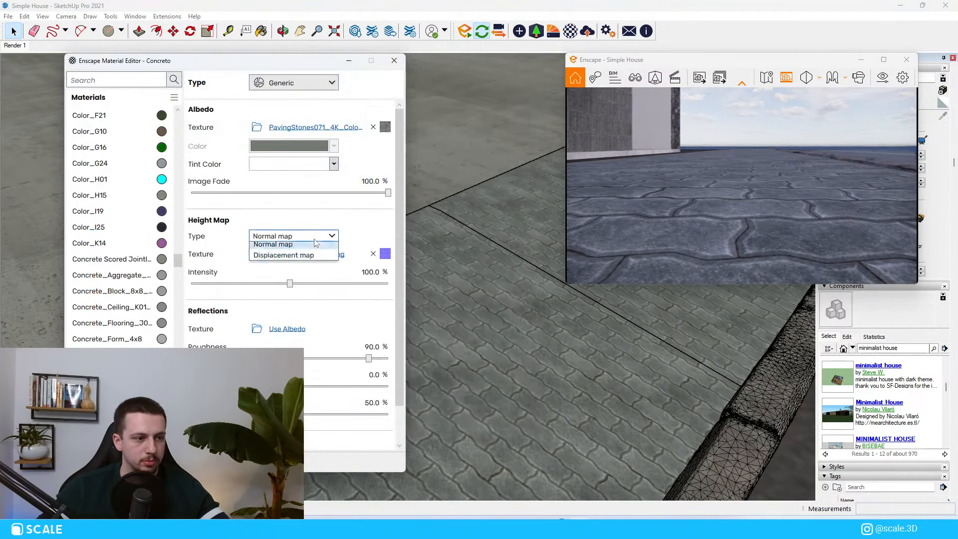
pyautogui.click(306, 259)
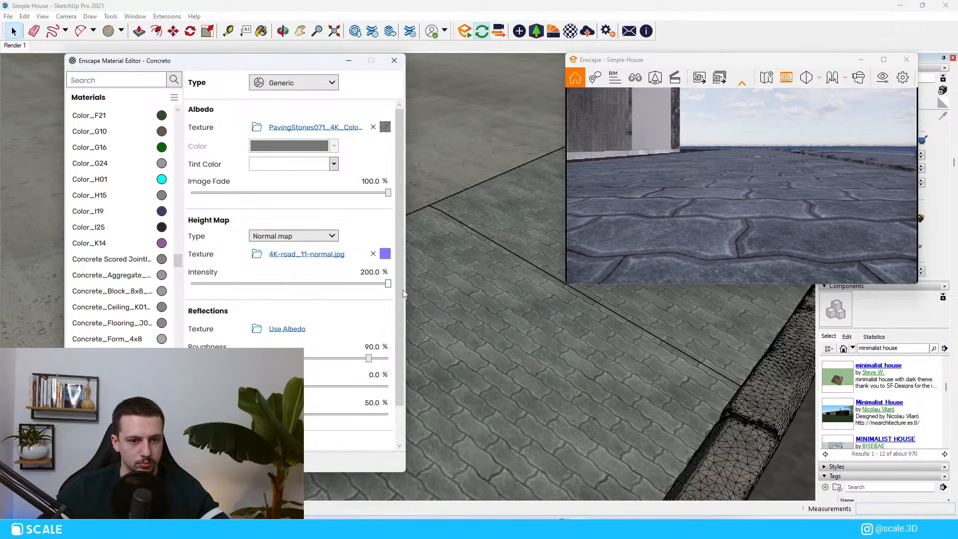
pyautogui.click(375, 254)
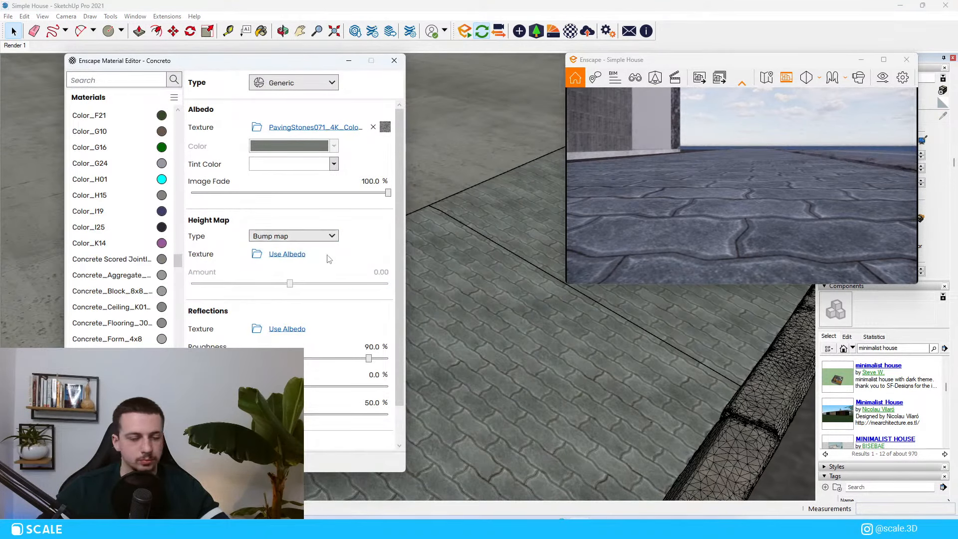
# Load PavingStones071_4K_Displacement as the Concreto height map texture and set the map type to displacement
pyautogui.click(258, 256)
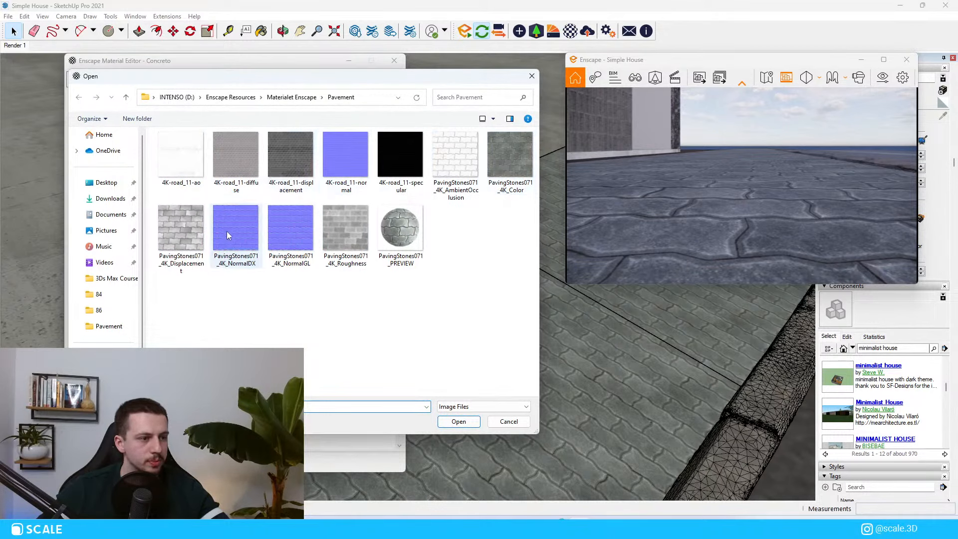
pyautogui.doubleClick(181, 226)
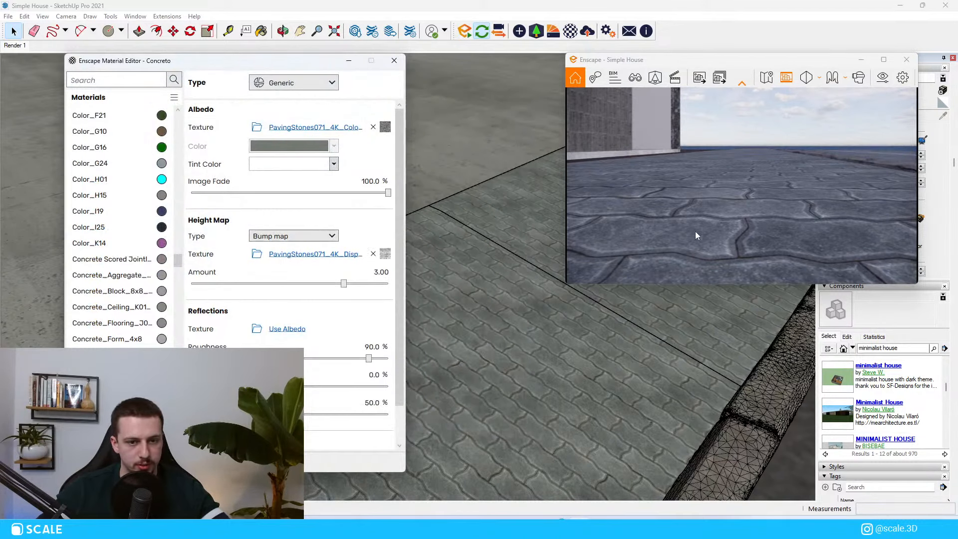
pyautogui.click(293, 235)
pyautogui.click(285, 270)
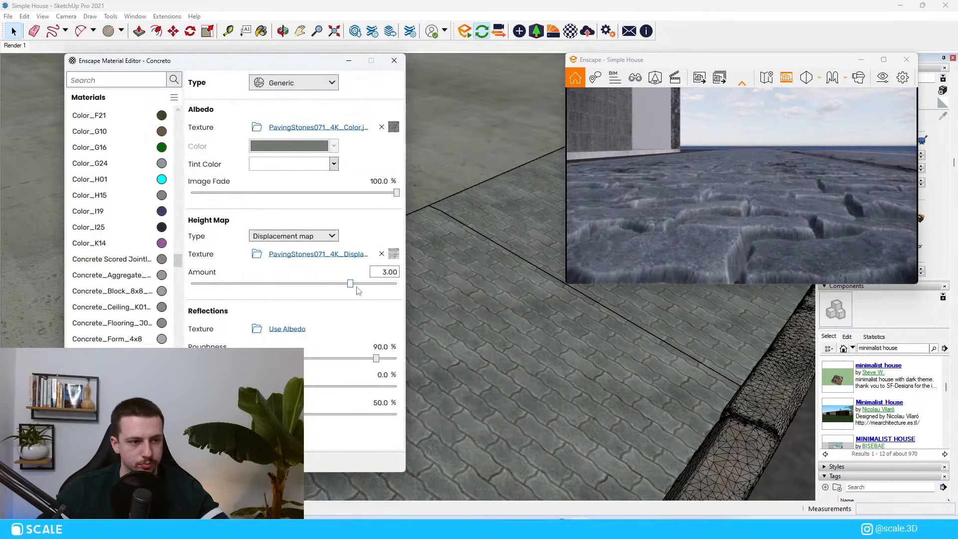
# Set the Concreto displacement amount to 0.25 and check the paving up close in the render view
pyautogui.moveTo(349, 283); pyautogui.dragTo(311, 283)
pyautogui.press('s')
pyautogui.moveTo(725, 210); pyautogui.dragTo(726, 186)
pyautogui.press('s')
pyautogui.press('w')
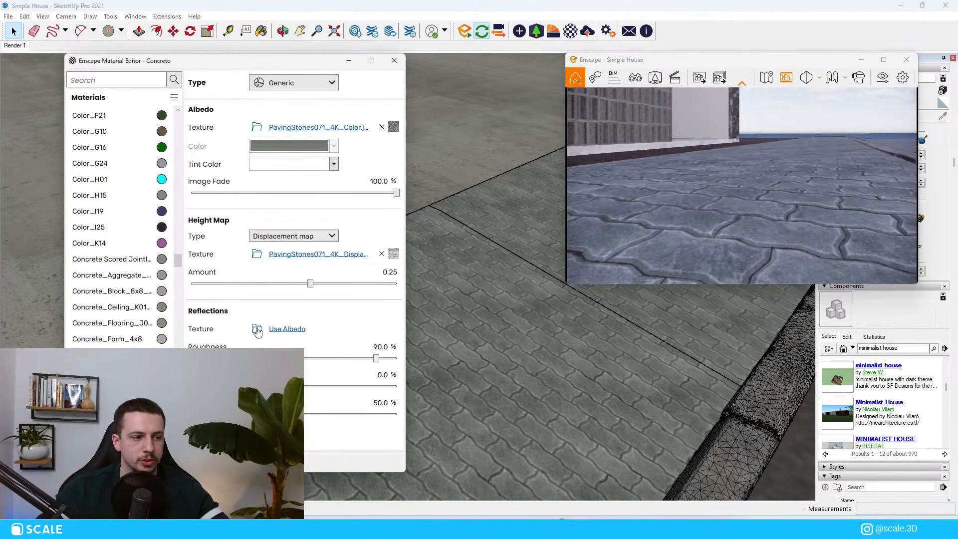
# Load PavingStones071_4K_Roughness as the Concreto material's reflections texture and review the sidewalk in the render
pyautogui.click(256, 328)
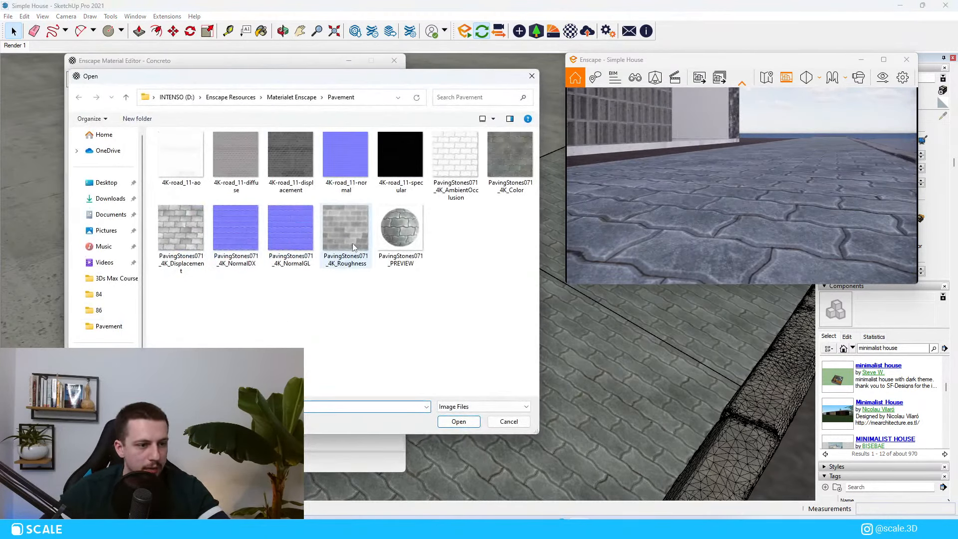
pyautogui.doubleClick(345, 228)
pyautogui.press('s')
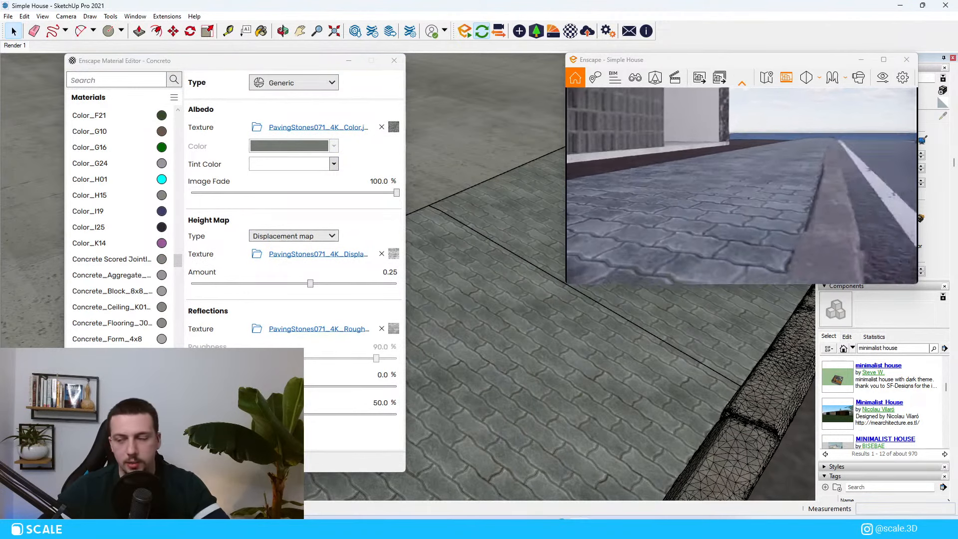
pyautogui.press('s')
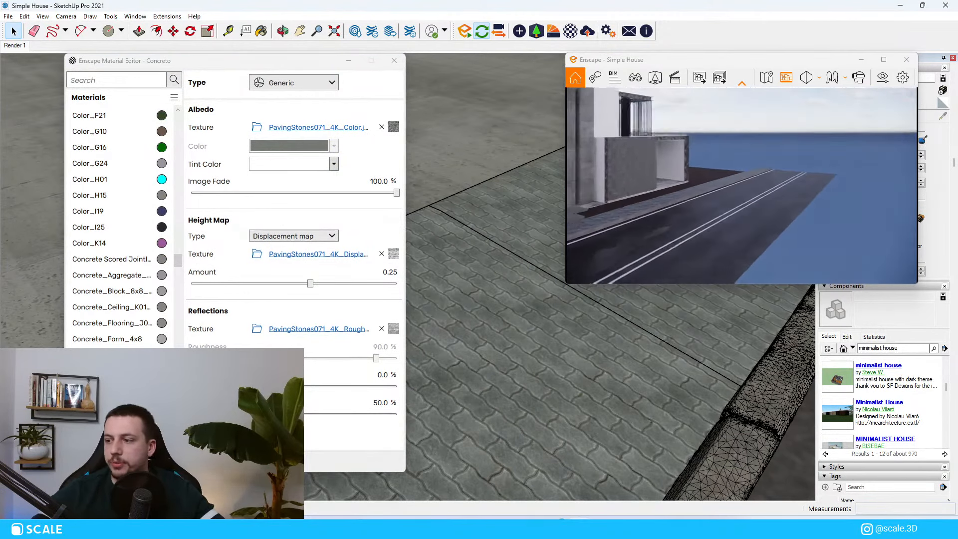
# Examine the house's front facade and the wooden plank wall from far and near in the render view
pyautogui.press('d')
pyautogui.press('w')
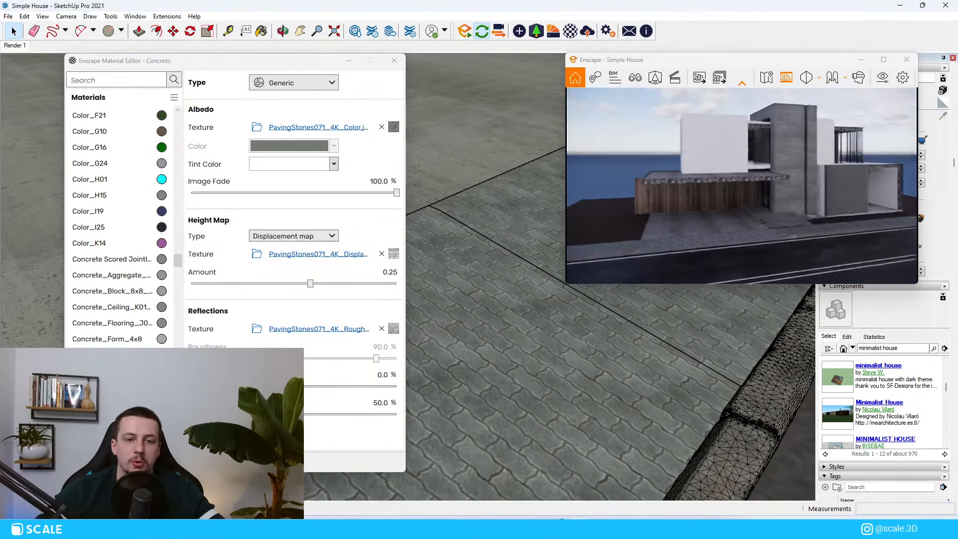
pyautogui.press('s')
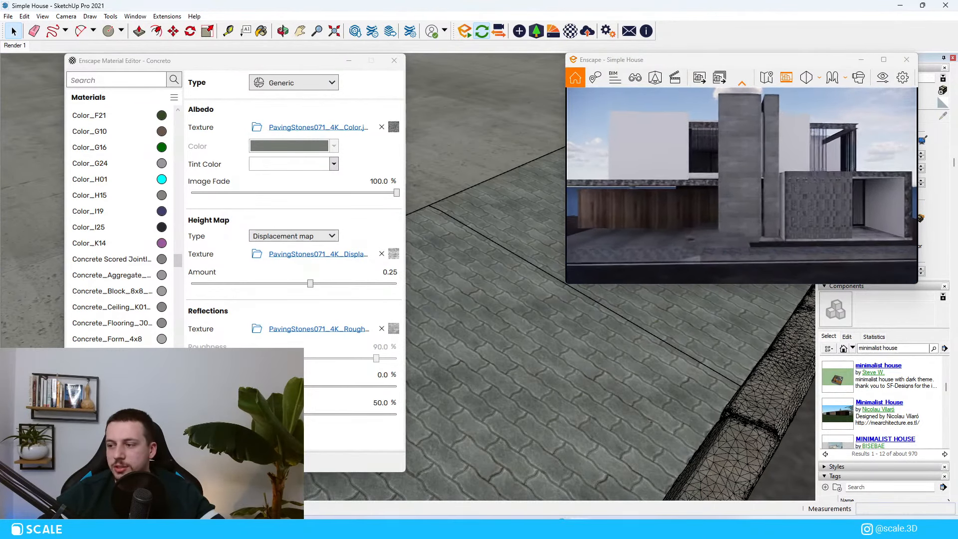
pyautogui.press('w')
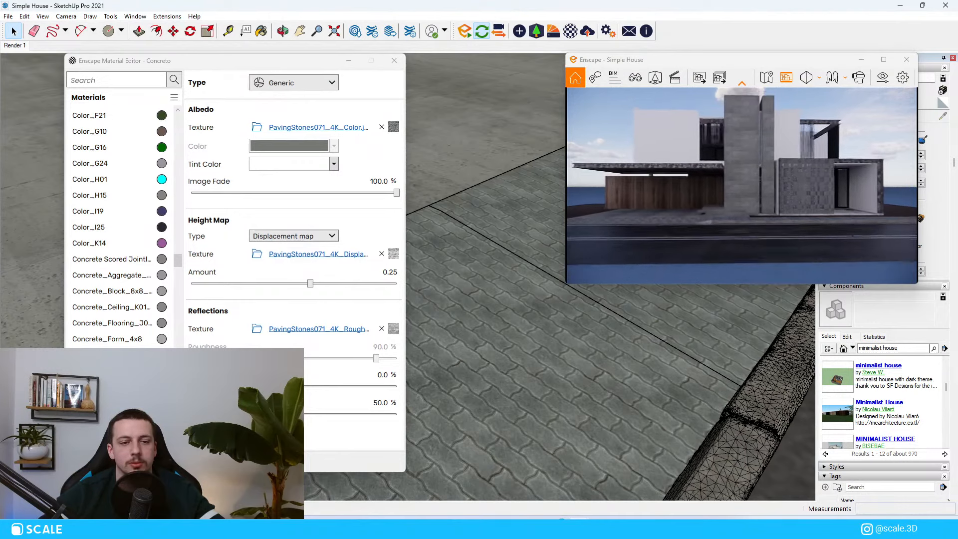
pyautogui.press('s')
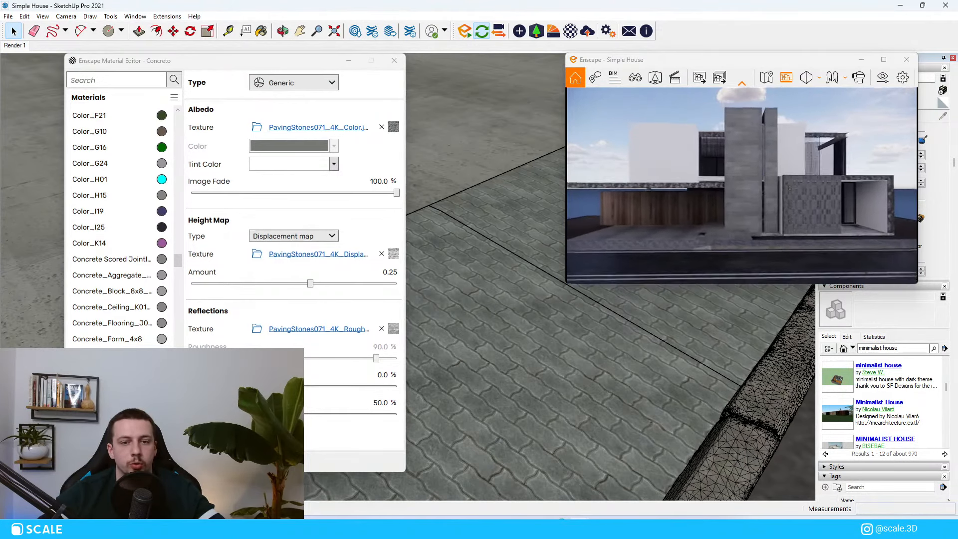
pyautogui.press('w')
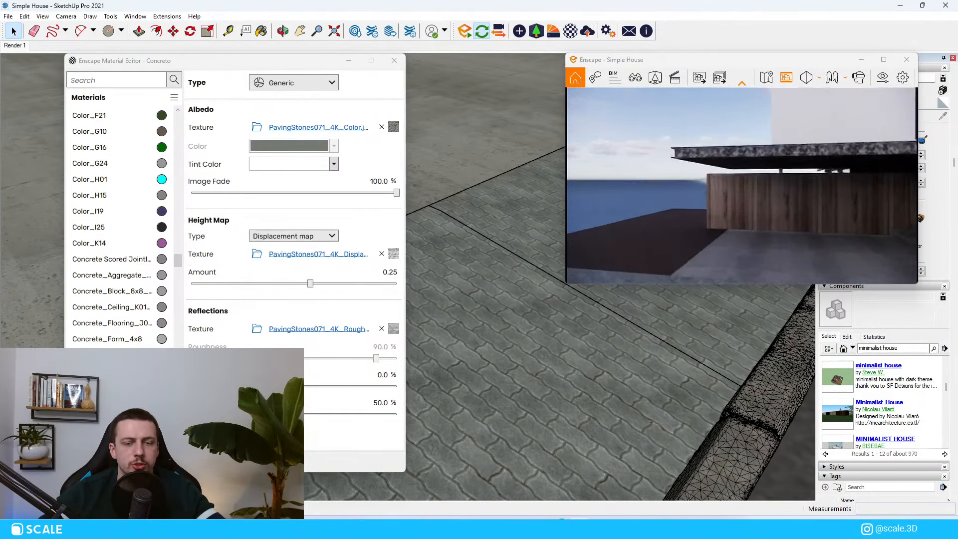
pyautogui.press('w')
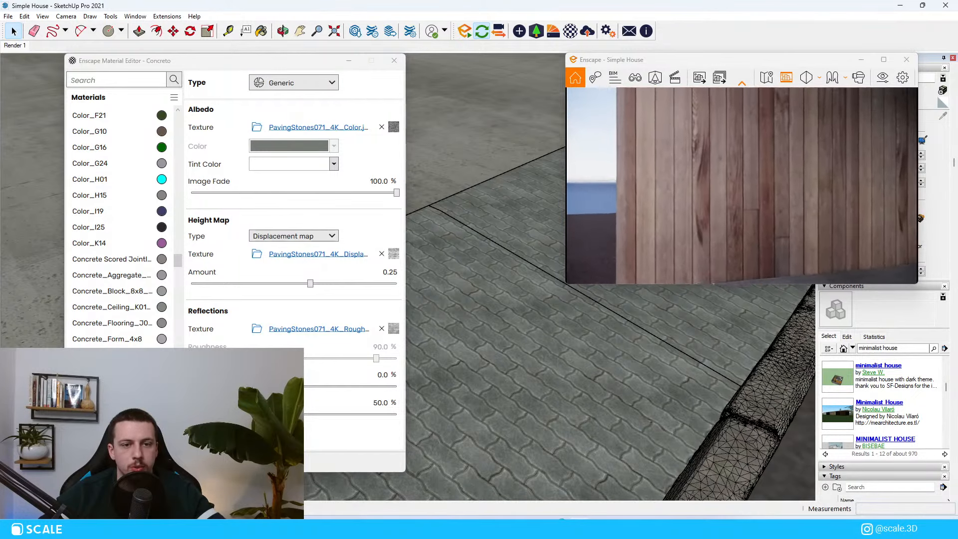
pyautogui.press('s')
pyautogui.press('w')
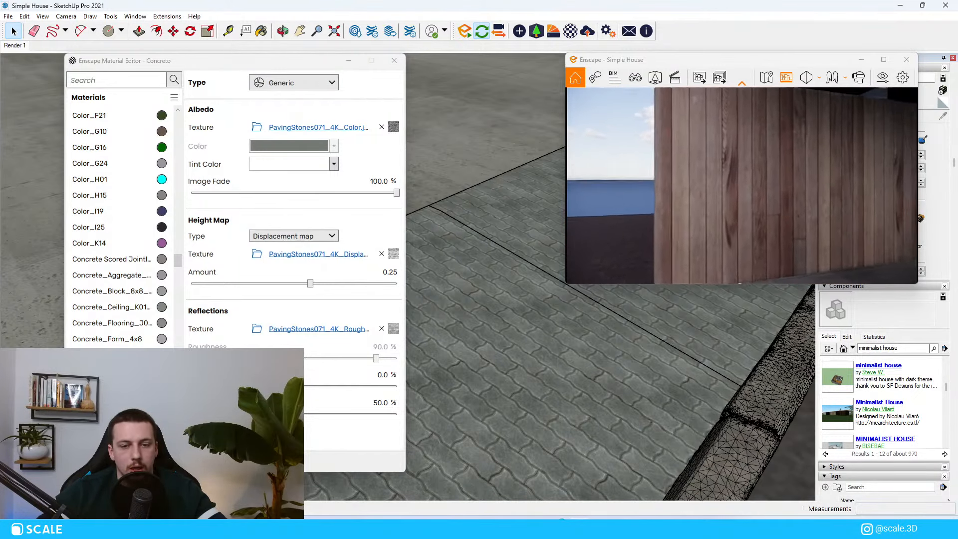
pyautogui.press('s')
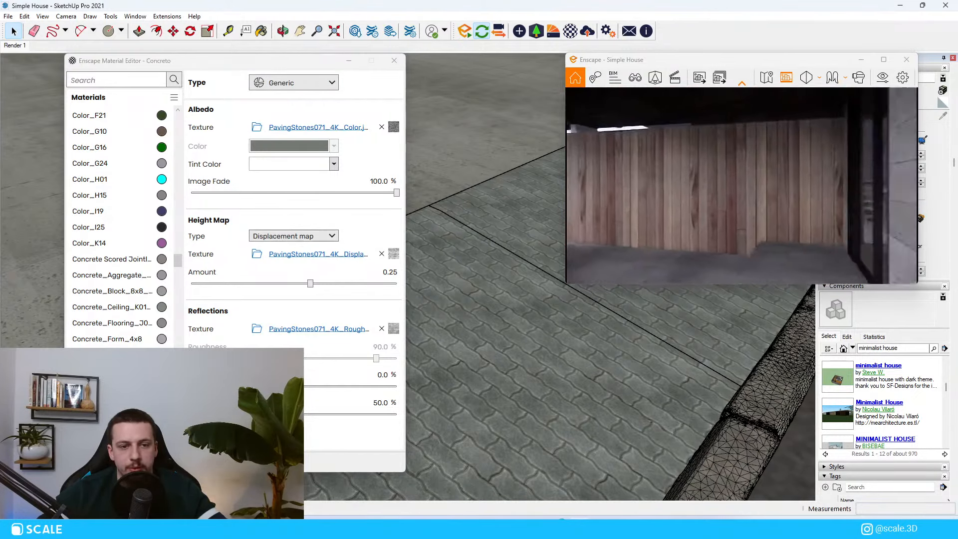
pyautogui.press('w')
pyautogui.press('s')
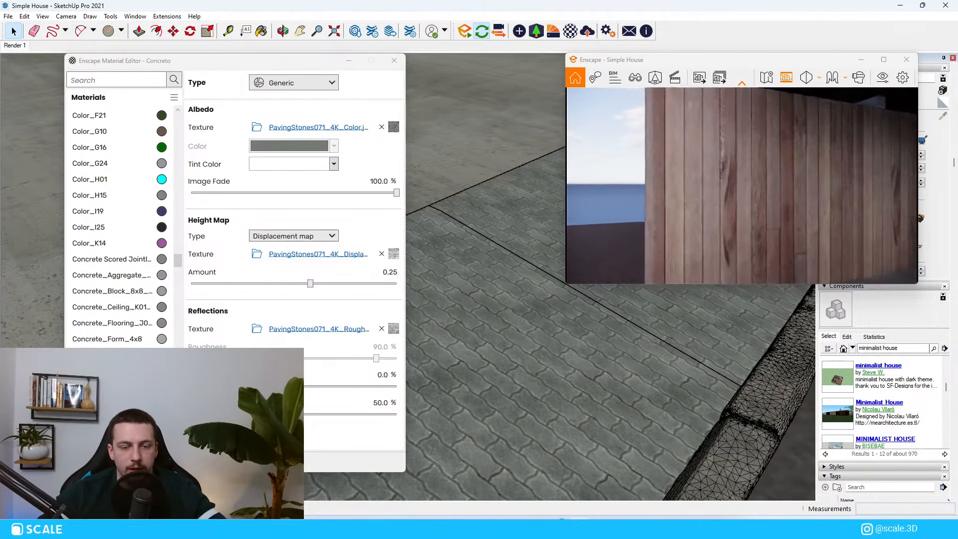
# Sample the wooden plank wall's material in the SketchUp model to bring up Color_A02 in the material editor
pyautogui.scroll(-5, 541, 363)
pyautogui.moveTo(525, 370); pyautogui.dragTo(523, 353, button='middle')
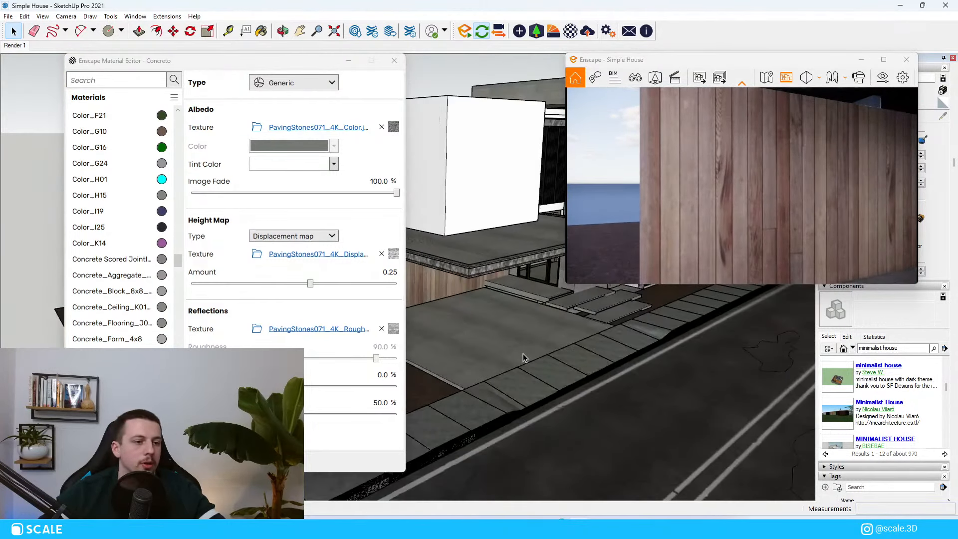
pyautogui.scroll(8, 410, 305)
pyautogui.moveTo(430, 293); pyautogui.dragTo(489, 286, button='middle')
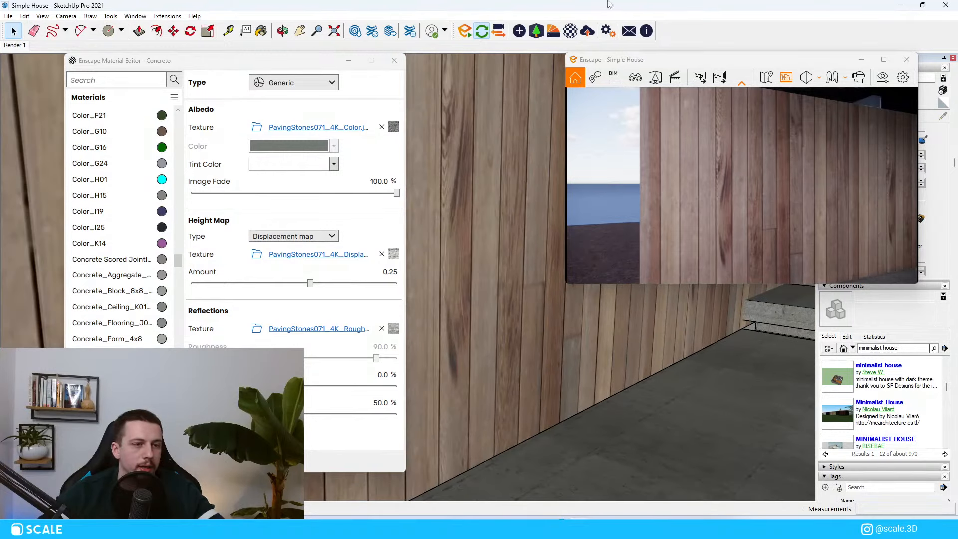
pyautogui.keyDown('alt'); pyautogui.click(524, 196); pyautogui.keyUp('alt')
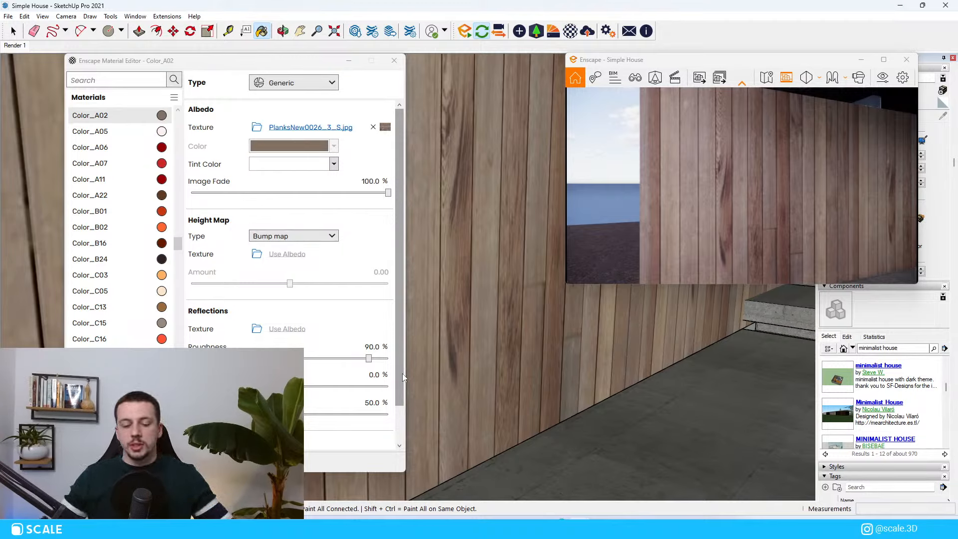
# Examine the plank cladding, side walls and canopy of the house from several viewpoints in the render view
pyautogui.press('s')
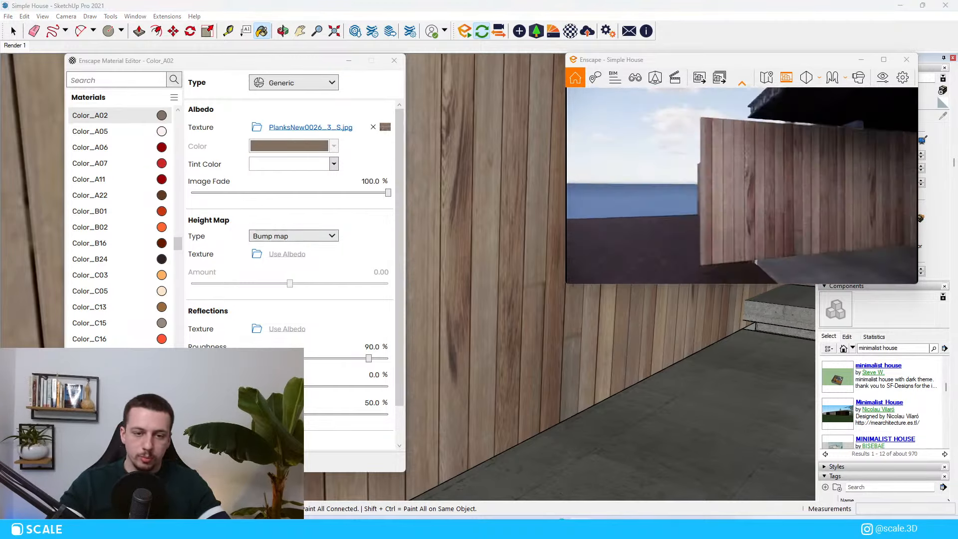
pyautogui.press('d')
pyautogui.press('s')
pyautogui.press('d')
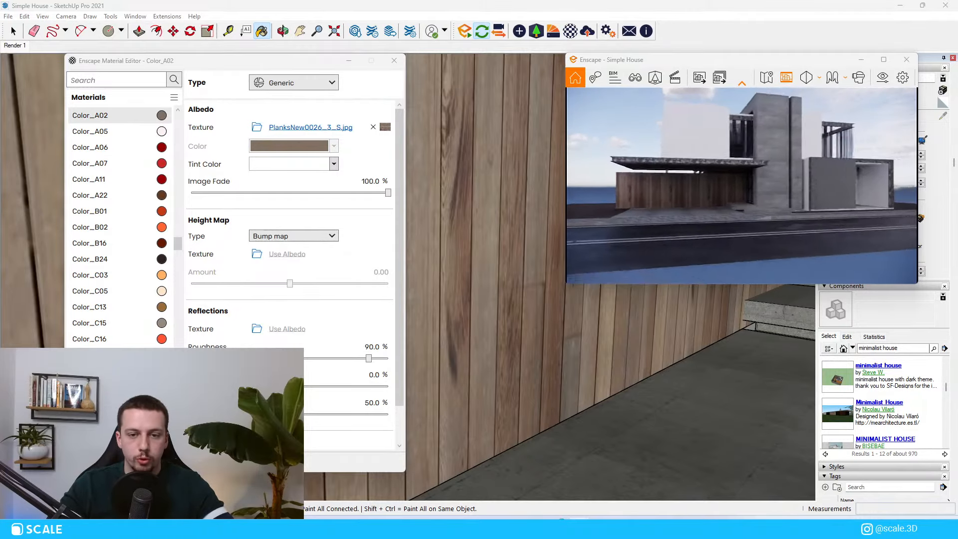
pyautogui.press('a')
pyautogui.press('w')
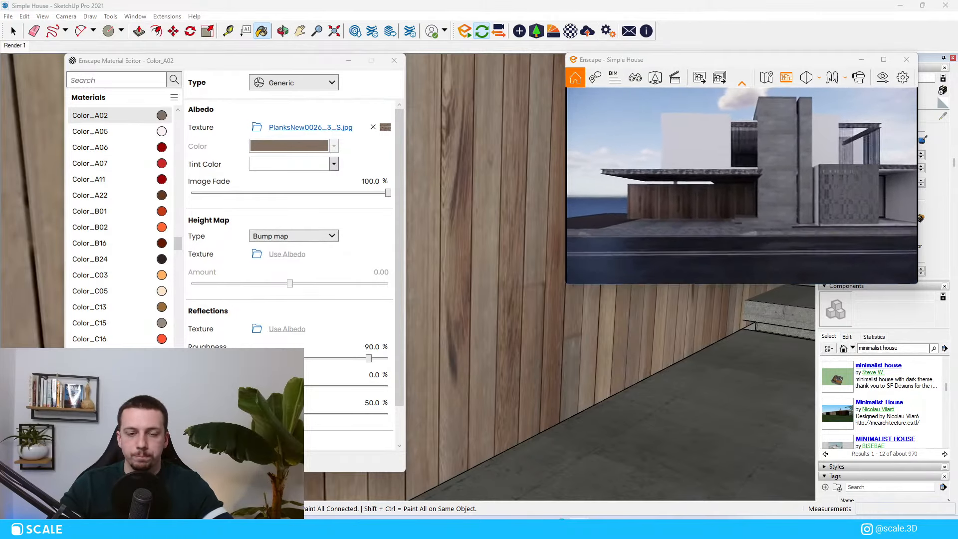
pyautogui.press('a')
pyautogui.press('w')
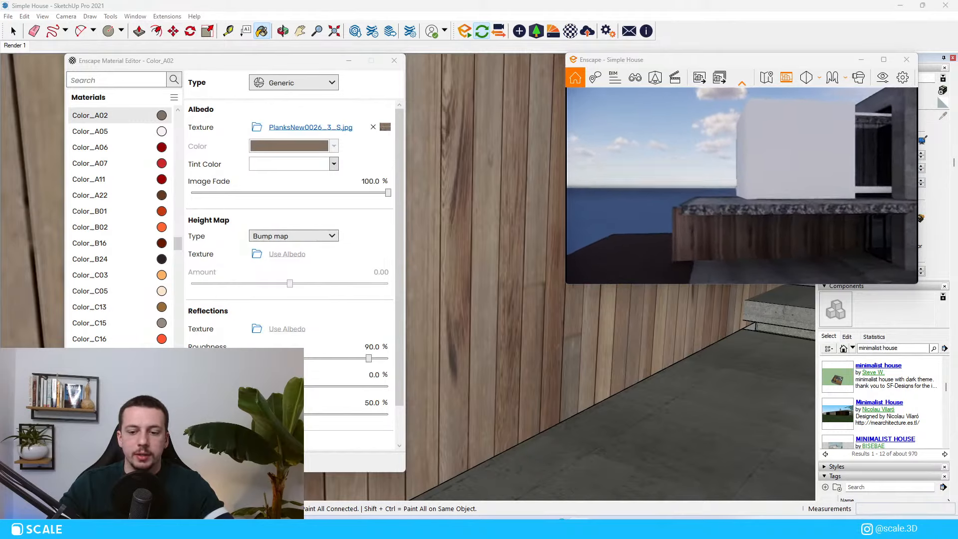
pyautogui.press('a')
pyautogui.press('s')
pyautogui.press('d')
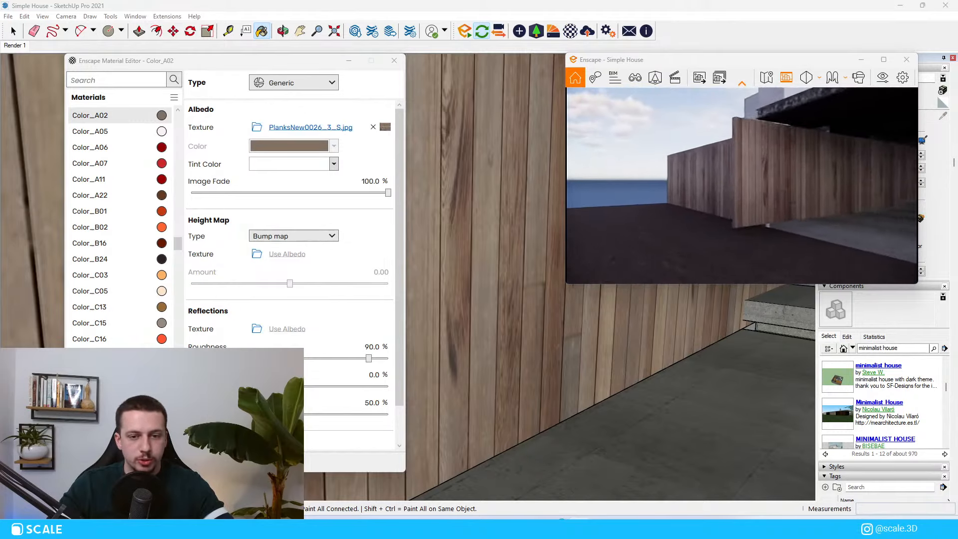
pyautogui.press('d')
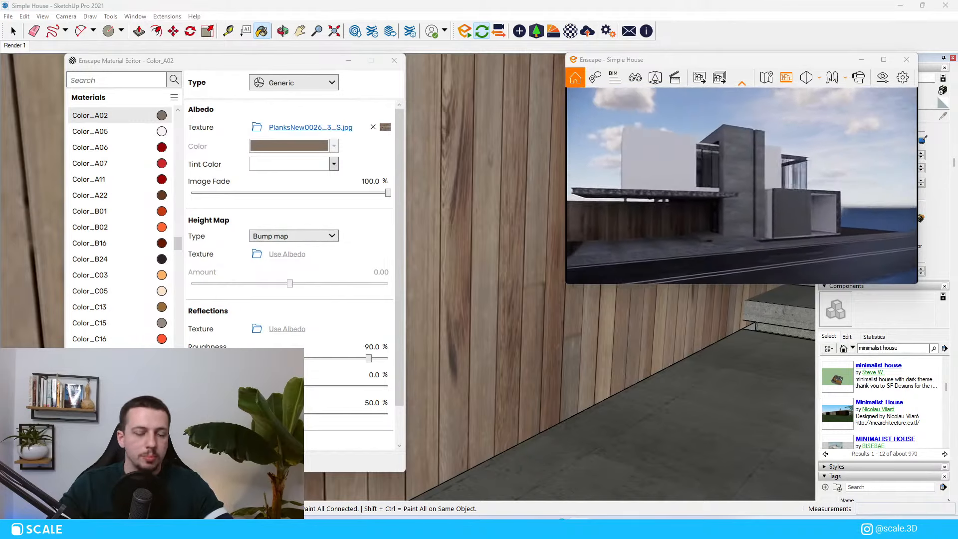
pyautogui.press('w')
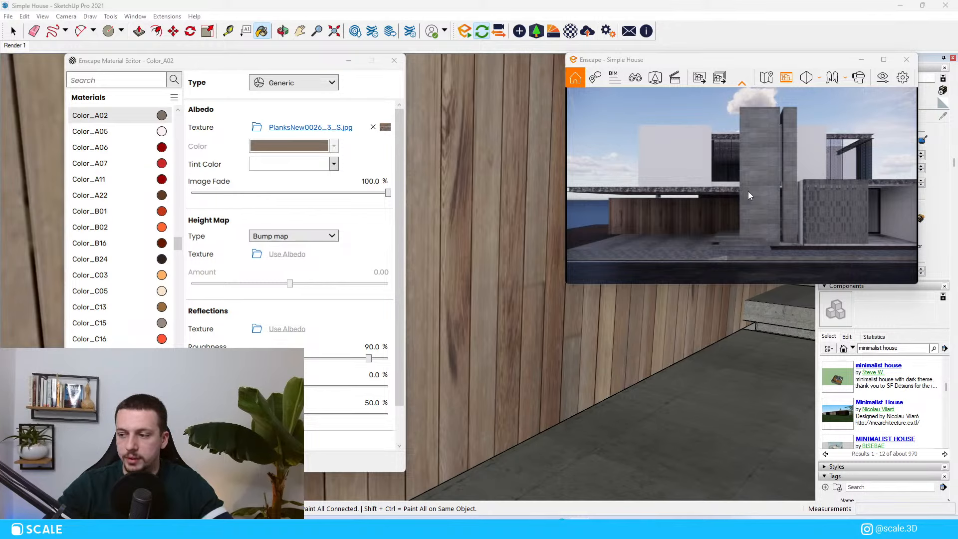
pyautogui.press('w')
pyautogui.moveTo(748, 191); pyautogui.dragTo(698, 202)
pyautogui.press('w')
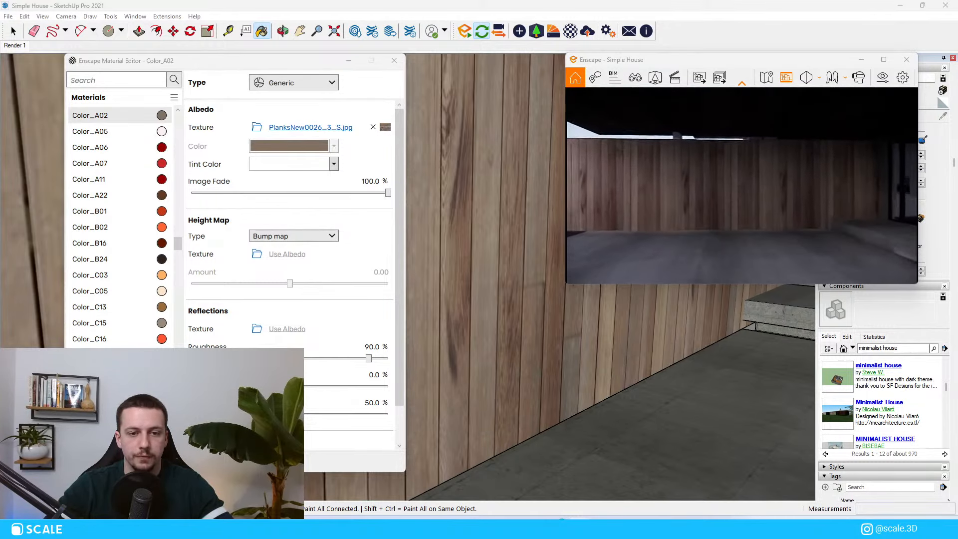
# Reuse the plank albedo texture as Color_A02's bump map and raise its amount to 10.00, checking the wall close-up in the render
pyautogui.press('s')
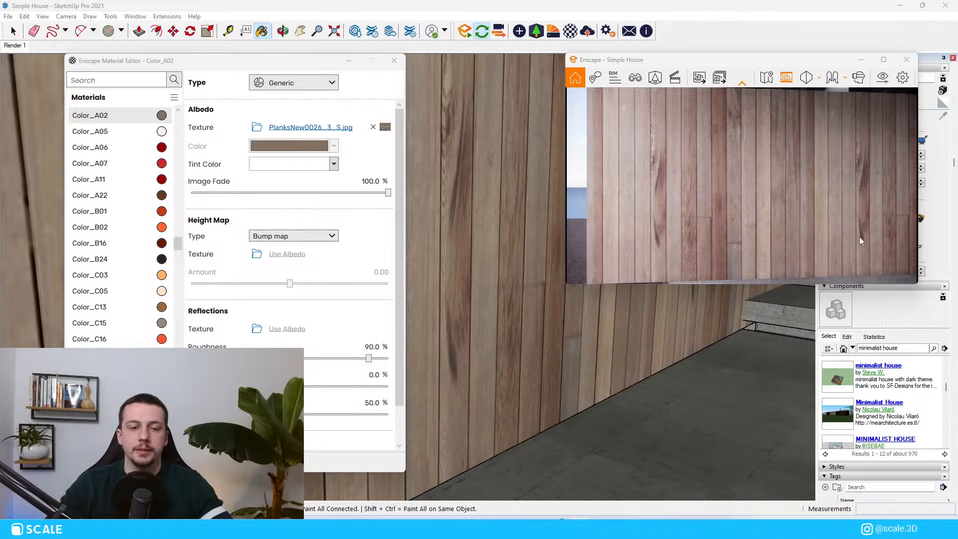
pyautogui.press('s')
pyautogui.press('w')
pyautogui.moveTo(738, 185); pyautogui.dragTo(768, 185)
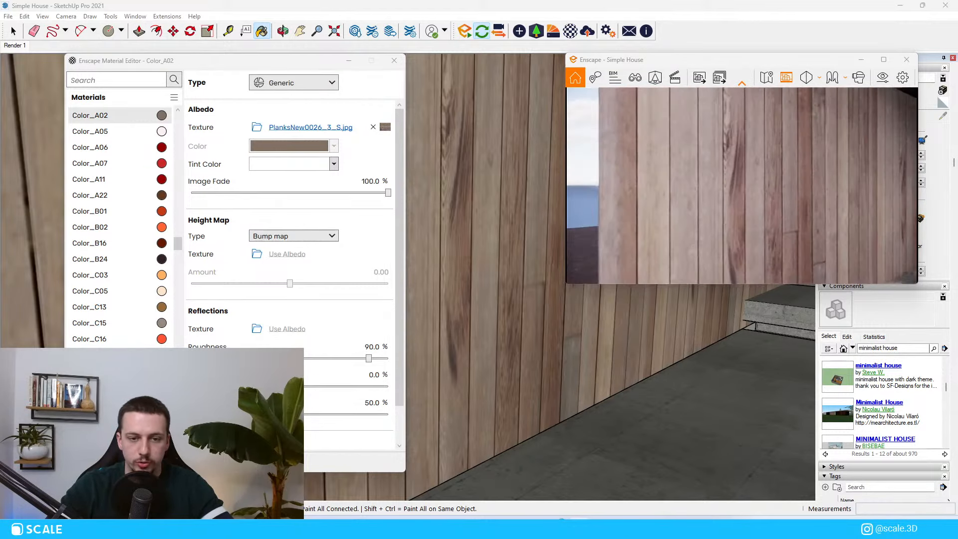
pyautogui.press('w')
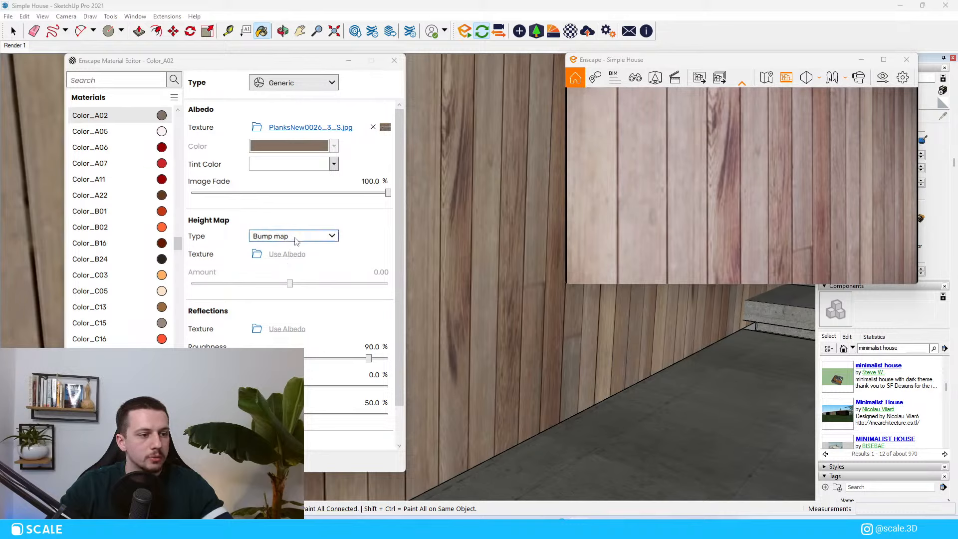
pyautogui.click(287, 254)
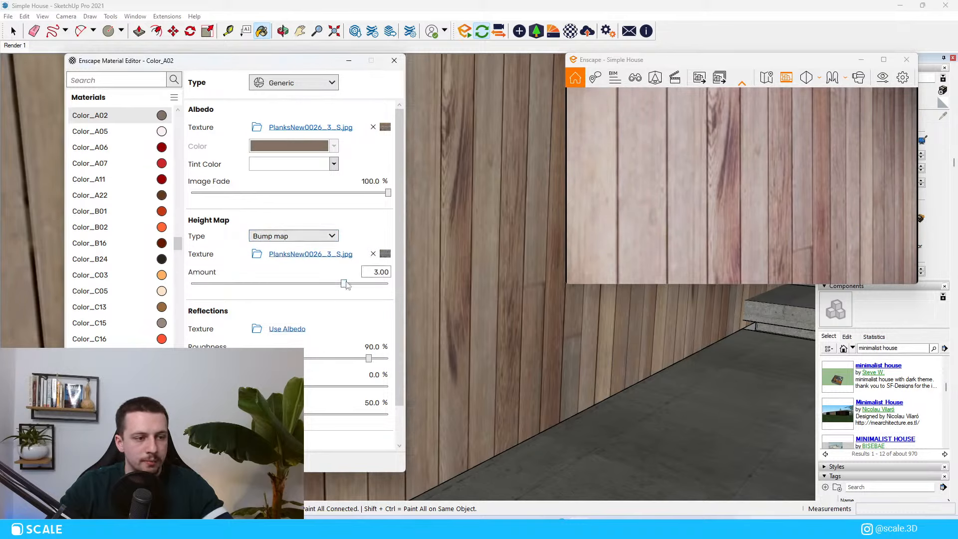
pyautogui.moveTo(344, 285); pyautogui.dragTo(394, 283)
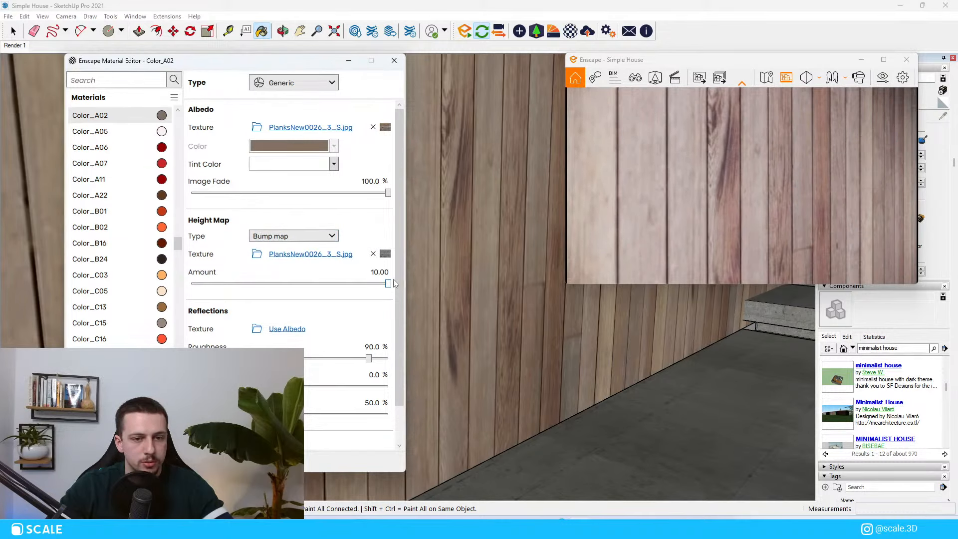
pyautogui.moveTo(717, 216)
pyautogui.mouseDown(button='right')
pyautogui.moveTo(768, 216)
pyautogui.moveTo(726, 214)
pyautogui.mouseUp(button='right')
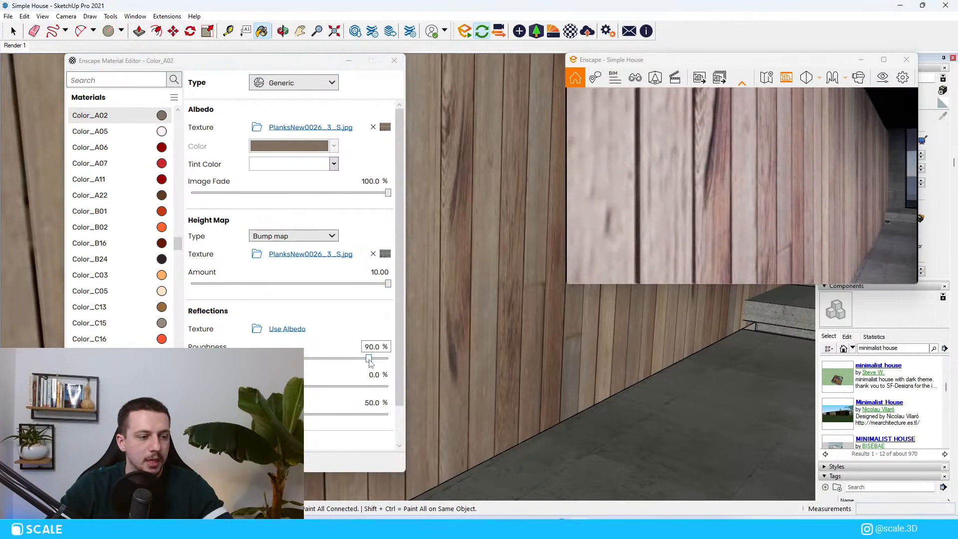
# Set the roughness of the plank wall material Color_A02 to 40% and review the cladding in the render
pyautogui.doubleClick(376, 349)
pyautogui.write('40.0')
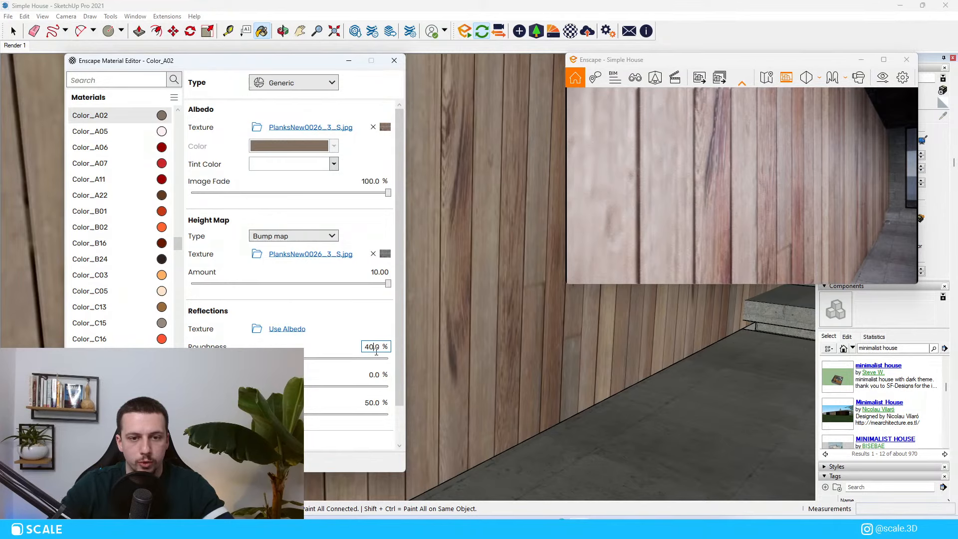
pyautogui.scroll(-5, 797, 216)
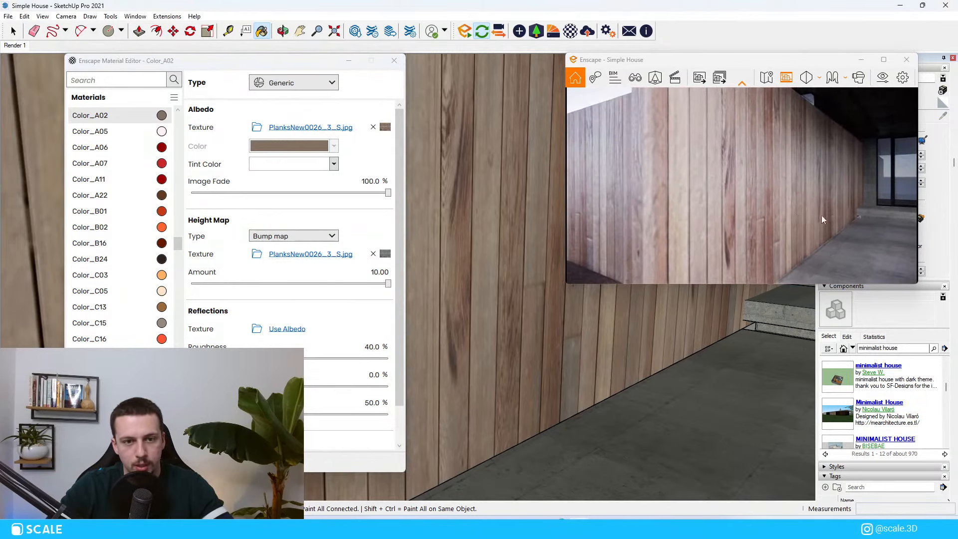
# Sample the concrete floor beside the plank wall in the SketchUp model to bring up Concrete_Flooring_J01_2m in the material editor
pyautogui.moveTo(821, 217)
pyautogui.mouseDown(button='right')
pyautogui.moveTo(848, 216)
pyautogui.moveTo(793, 210)
pyautogui.moveTo(743, 224)
pyautogui.moveTo(827, 244)
pyautogui.mouseUp(button='right')
pyautogui.scroll(3, 828, 217)
pyautogui.scroll(-3, 827, 217)
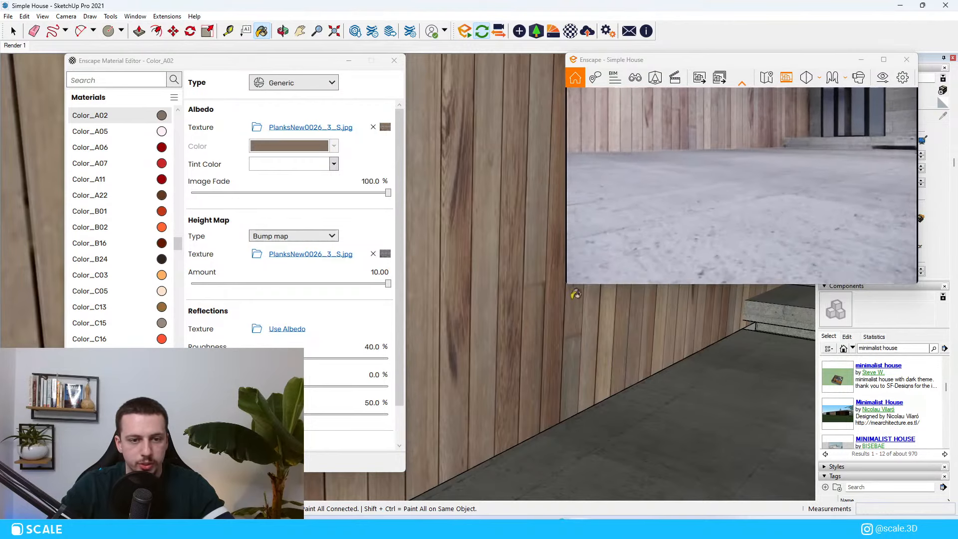
pyautogui.scroll(-3, 470, 281)
pyautogui.moveTo(470, 281); pyautogui.dragTo(656, 406, button='middle')
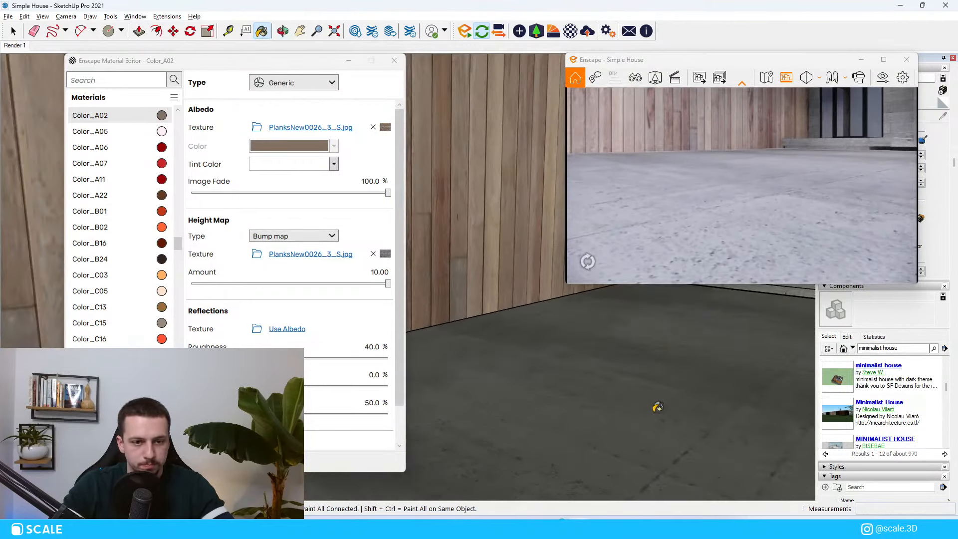
pyautogui.scroll(1, 658, 406)
pyautogui.scroll(-1, 657, 407)
pyautogui.keyDown('alt'); pyautogui.click(653, 398); pyautogui.keyUp('alt')
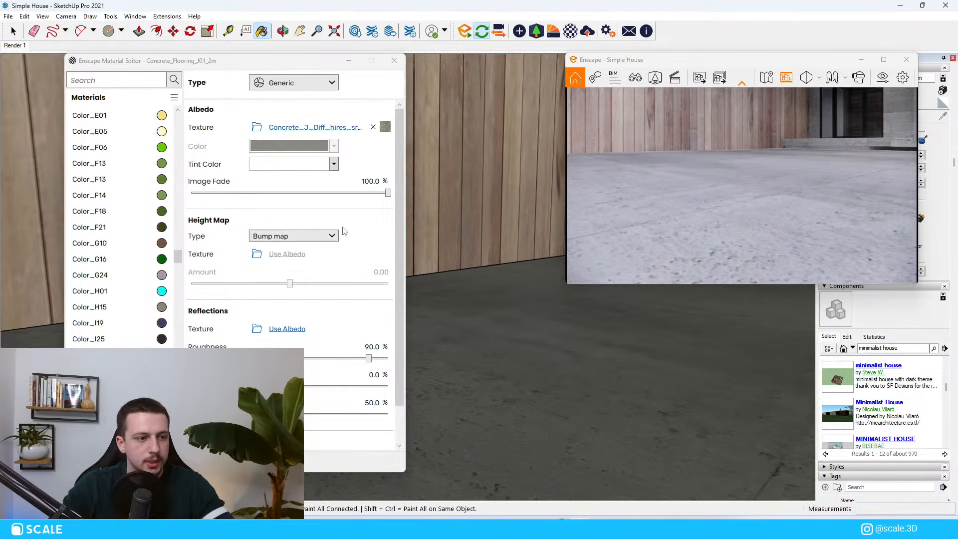
# Reuse the concrete flooring's albedo texture as its bump map with an amount of 4.28
pyautogui.click(293, 257)
pyautogui.click(297, 258)
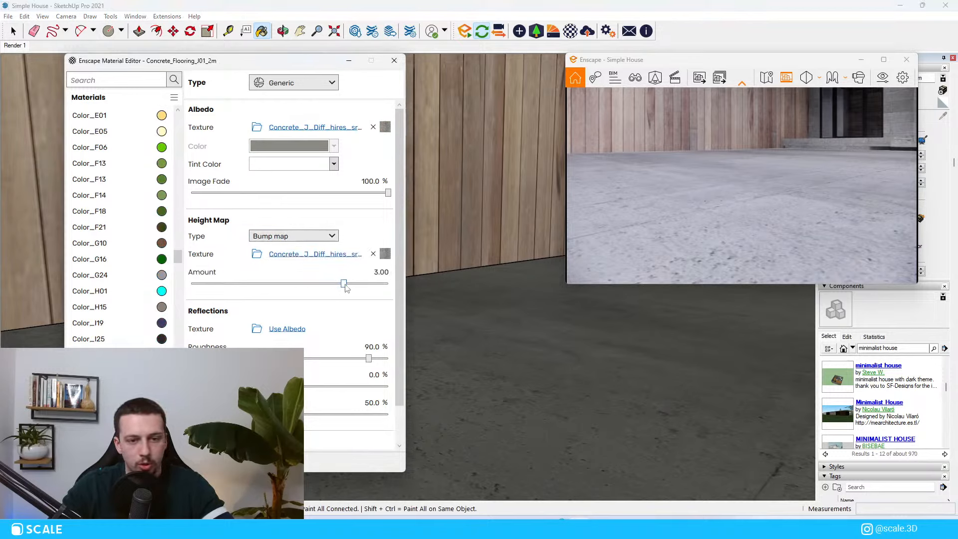
pyautogui.moveTo(346, 288); pyautogui.dragTo(358, 290)
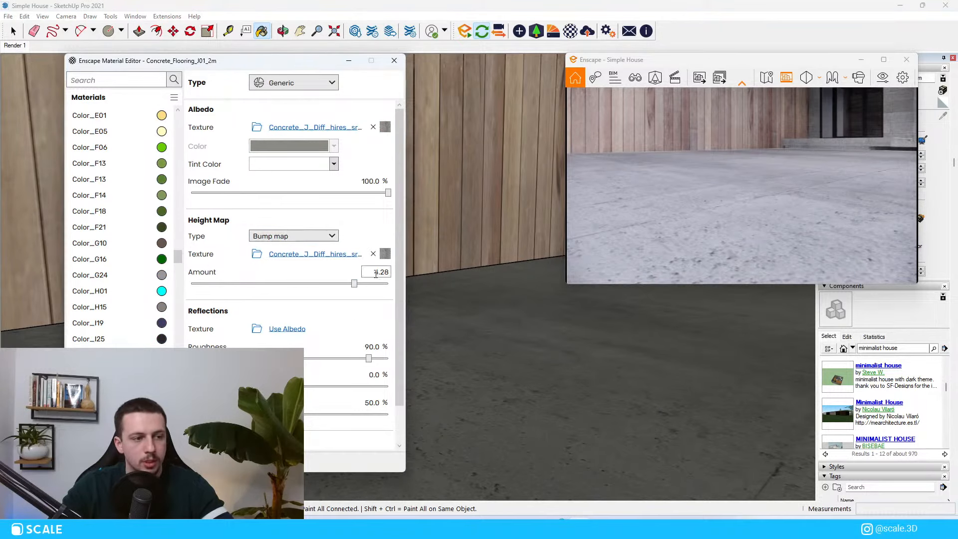
# Set the roughness of Concrete_Flooring_J01_2m to 45% and check the floor in the render
pyautogui.doubleClick(377, 346)
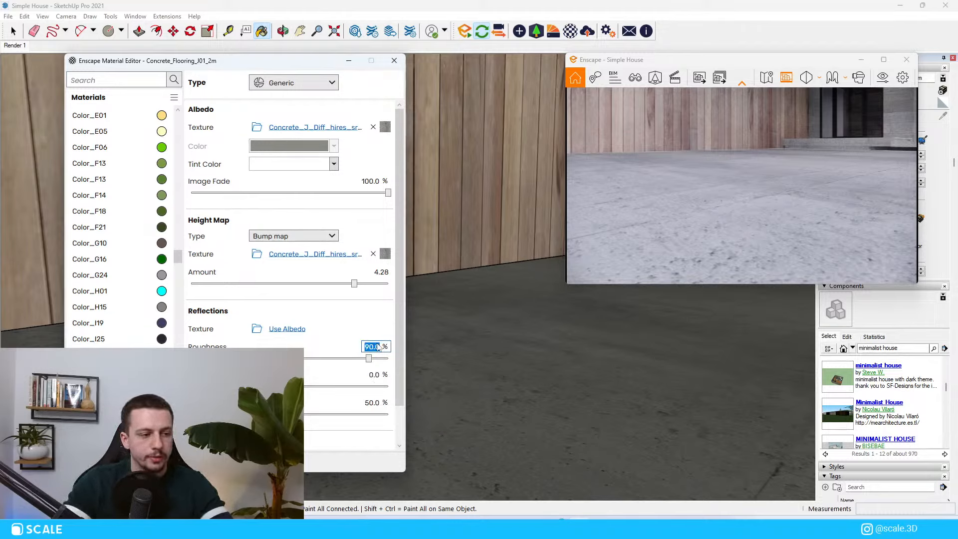
pyautogui.write('45')
pyautogui.press('Return')
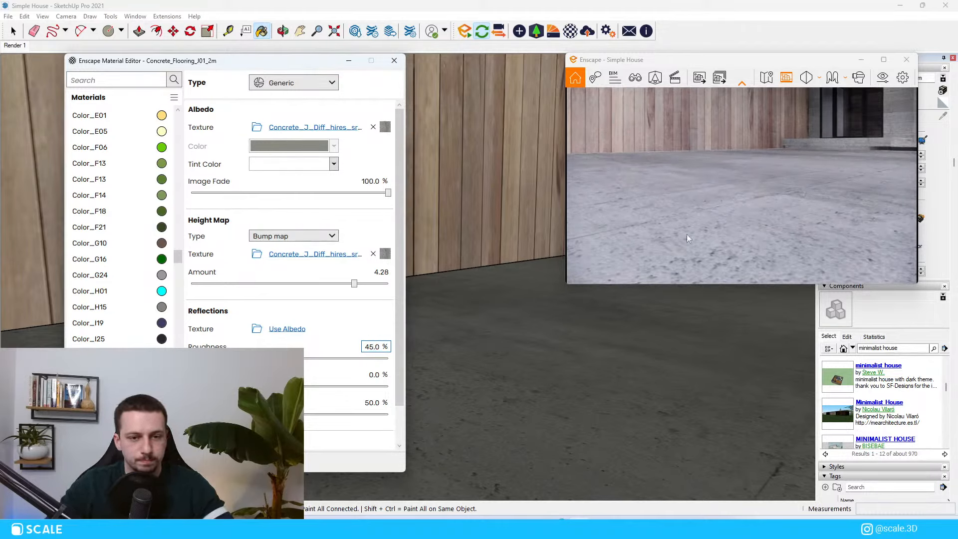
pyautogui.moveTo(689, 238); pyautogui.dragTo(594, 251, button='right')
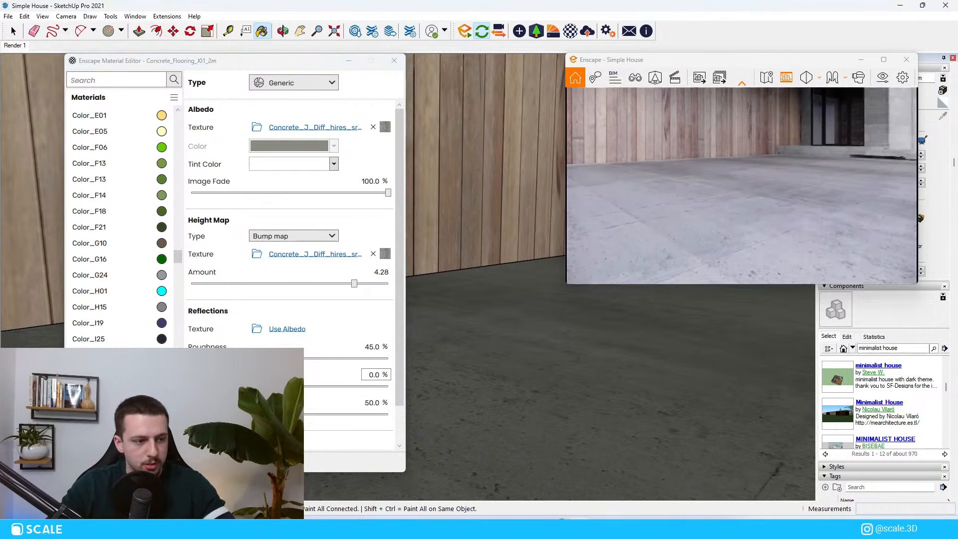
# Try a 22.5% roughness on the concrete flooring while viewing the floor and canopy roof, and return it to 45%
pyautogui.moveTo(280, 358); pyautogui.dragTo(235, 358)
pyautogui.press('s')
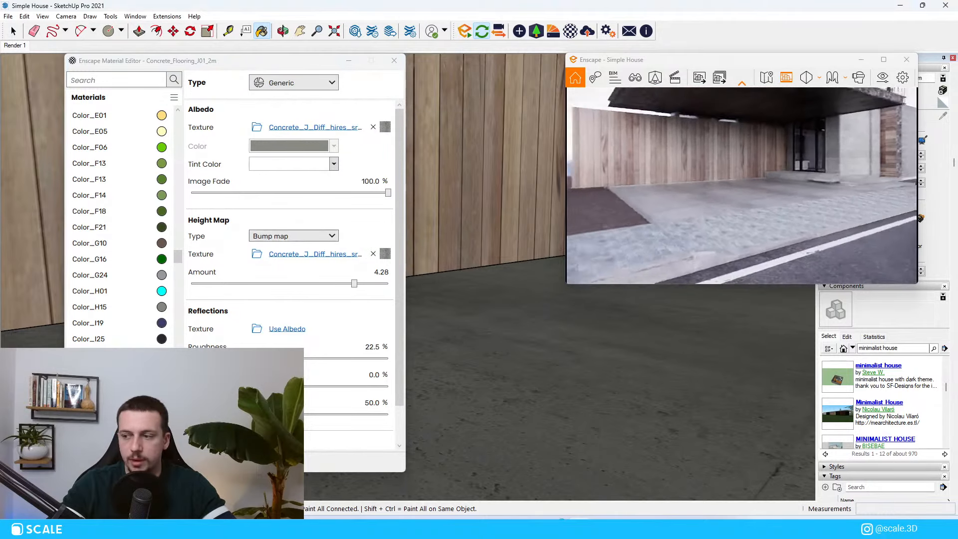
pyautogui.press('s')
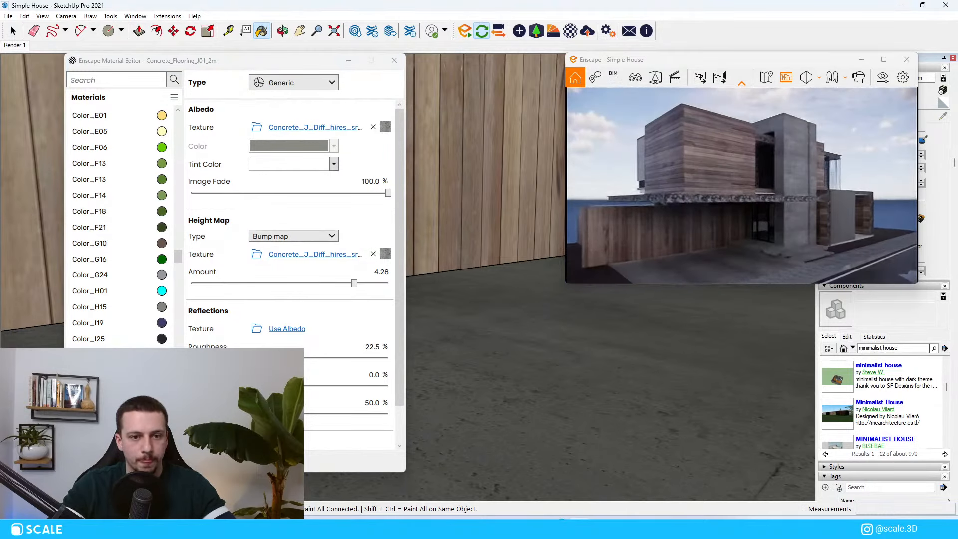
pyautogui.press('w')
pyautogui.press('w')
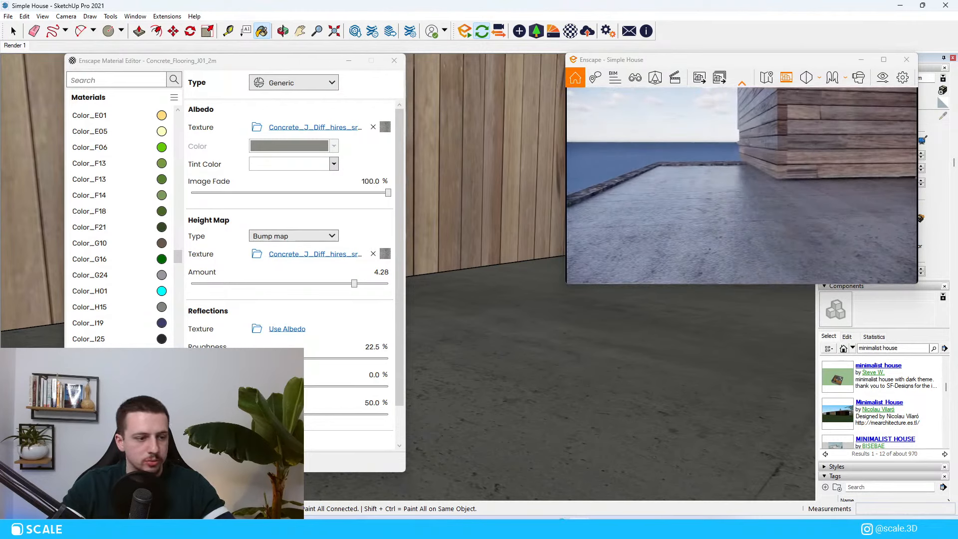
pyautogui.click(375, 346)
pyautogui.write('35.0')
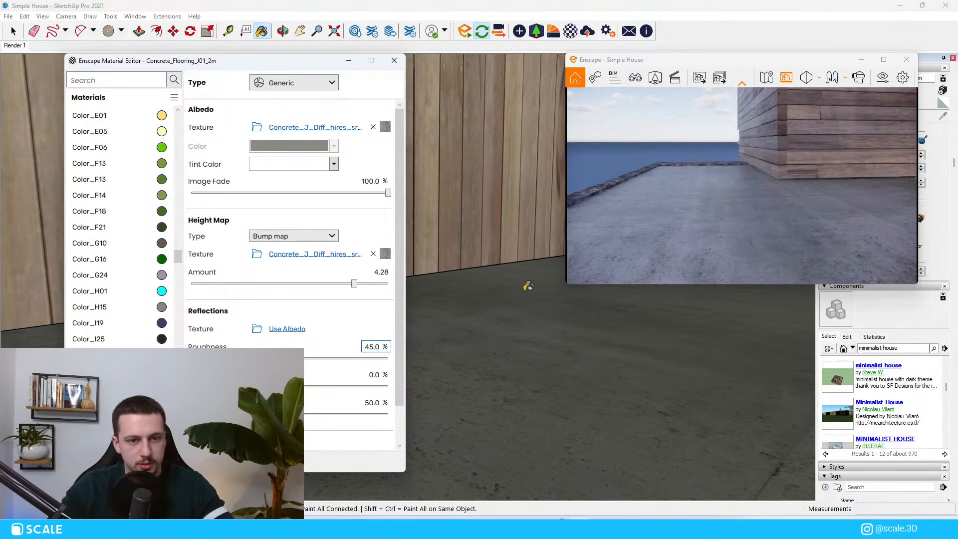
# Examine the canopy's mottled edge, the concrete walls and the wood cladding from near and far in the render view
pyautogui.moveTo(713, 209); pyautogui.dragTo(790, 197)
pyautogui.press('s')
pyautogui.press('a')
pyautogui.press('s')
pyautogui.press('q')
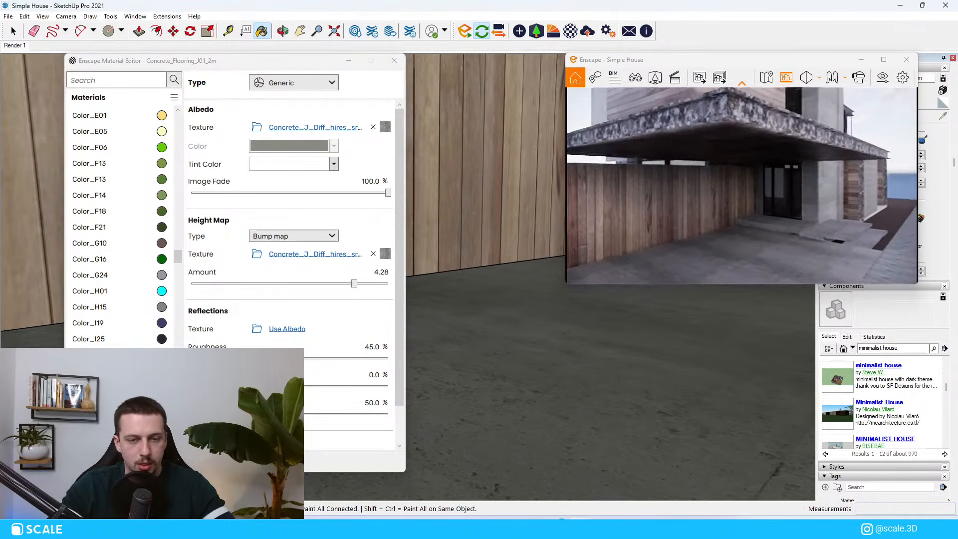
pyautogui.press('w')
pyautogui.press('e')
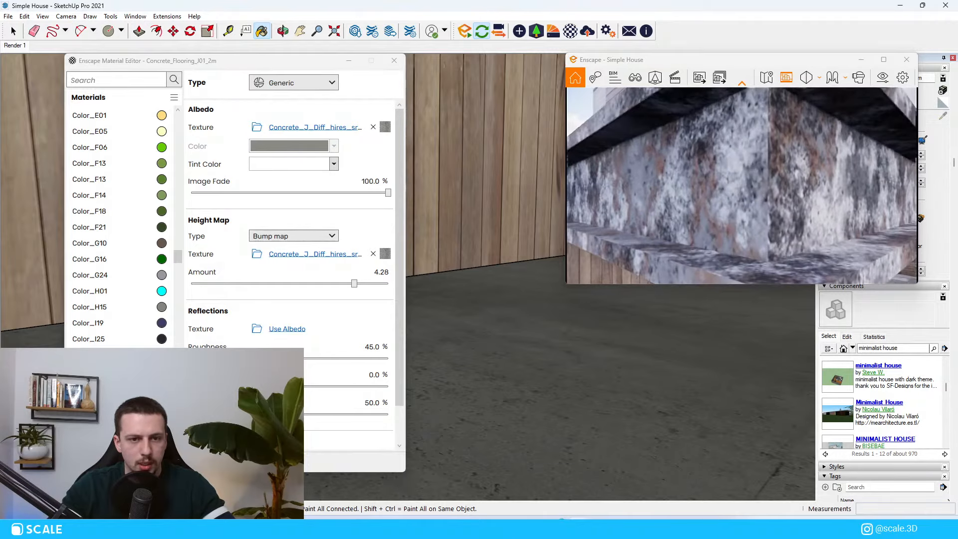
pyautogui.press('s')
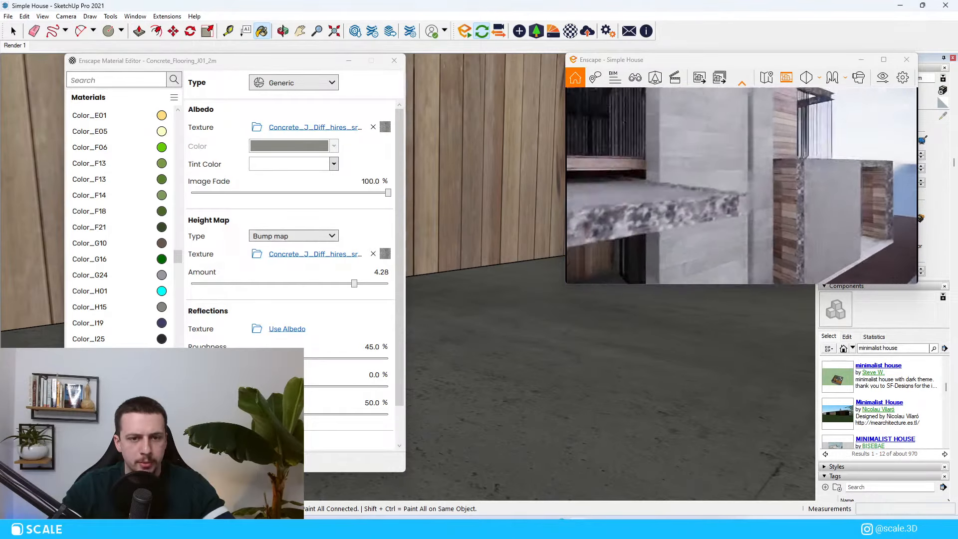
pyautogui.press('s')
pyautogui.press('a')
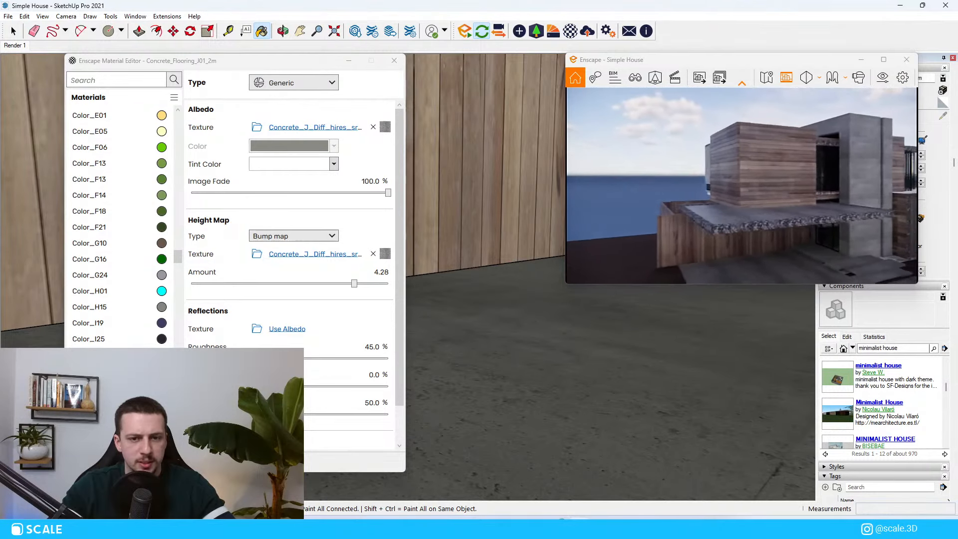
pyautogui.press('q')
pyautogui.press('w')
pyautogui.moveTo(750, 230); pyautogui.dragTo(785, 217)
# Sample the canopy edge's material in the SketchUp model to bring up Iron_Dirty_20cm in the material editor
pyautogui.scroll(-10, 534, 393)
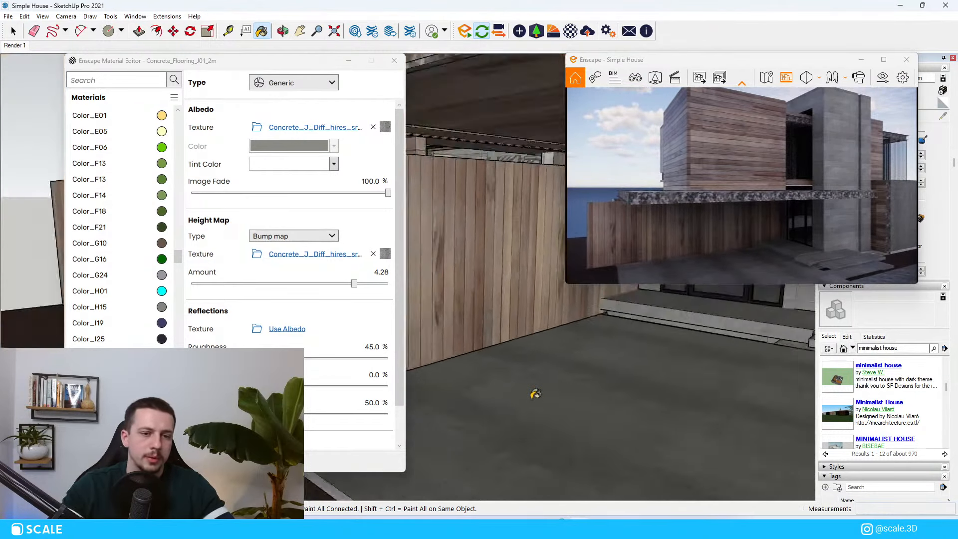
pyautogui.scroll(8, 655, 336)
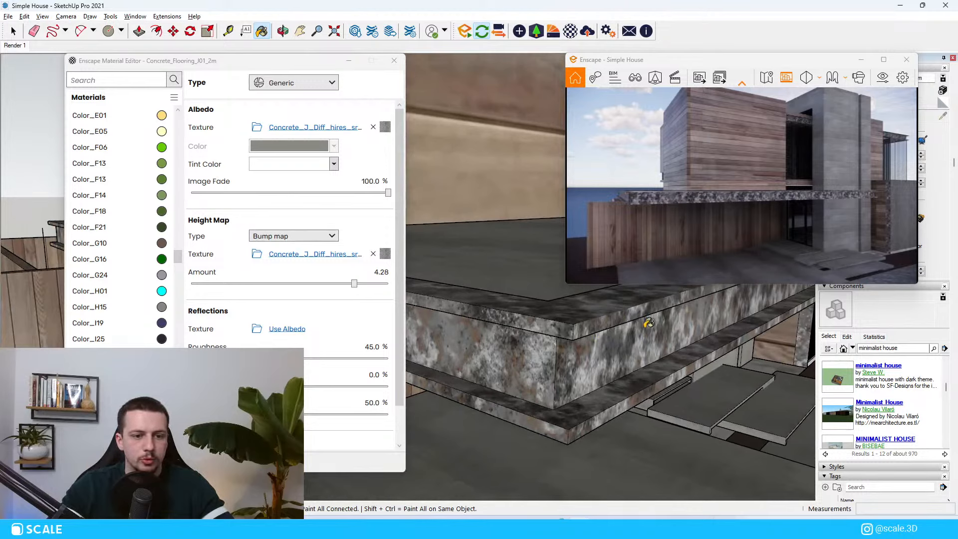
pyautogui.click(540, 192)
pyautogui.keyDown('alt'); pyautogui.click(641, 343); pyautogui.keyUp('alt')
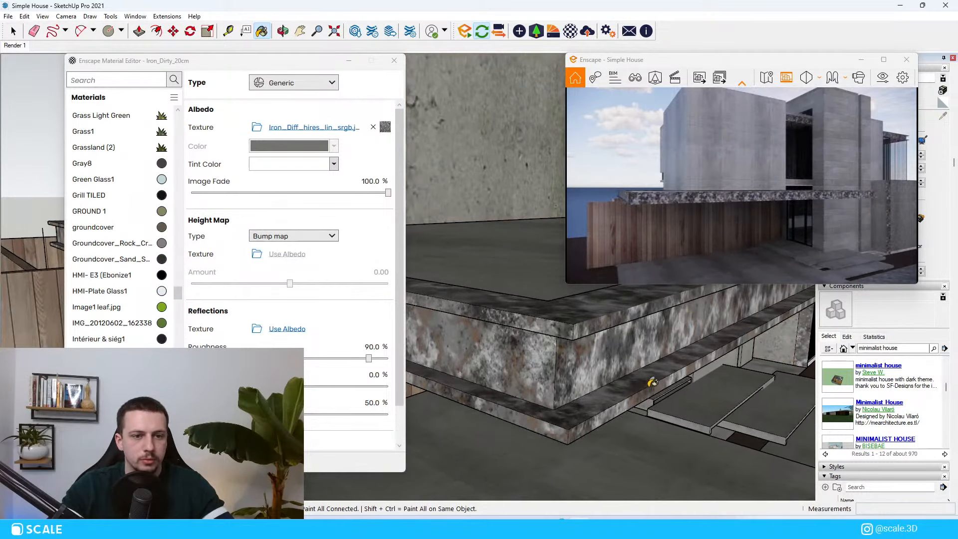
# Undo the accidental concrete paint on the upper wood-clad volume
pyautogui.scroll(-5, 651, 383)
pyautogui.scroll(-3, 653, 381)
pyautogui.moveTo(653, 381); pyautogui.dragTo(656, 375, button='middle')
pyautogui.hotkey('ctrl', 'z')
pyautogui.scroll(4, 654, 364)
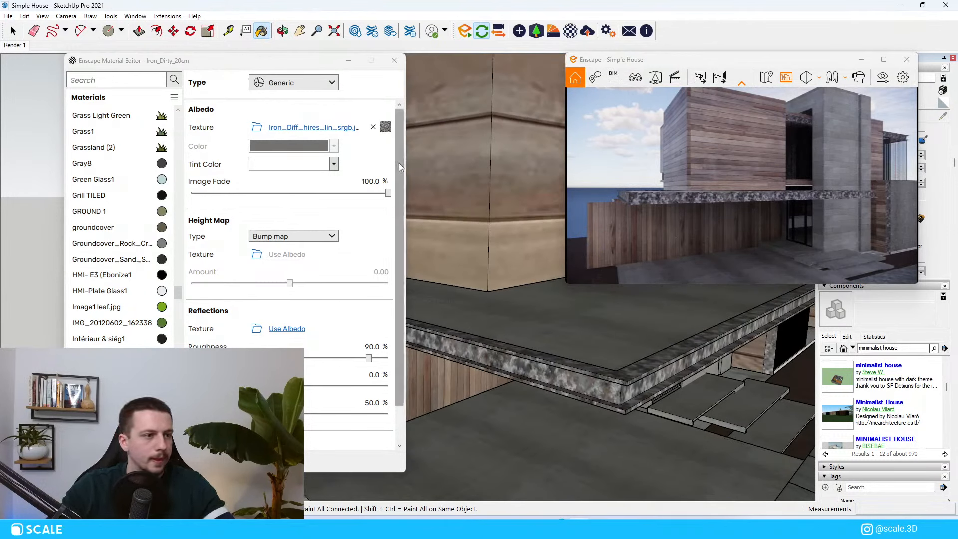
# Reduce Iron_Dirty_20cm's image fade to 0% and choose a dark gray albedo color after trying black
pyautogui.scroll(2, 631, 337)
pyautogui.moveTo(387, 193); pyautogui.dragTo(191, 193)
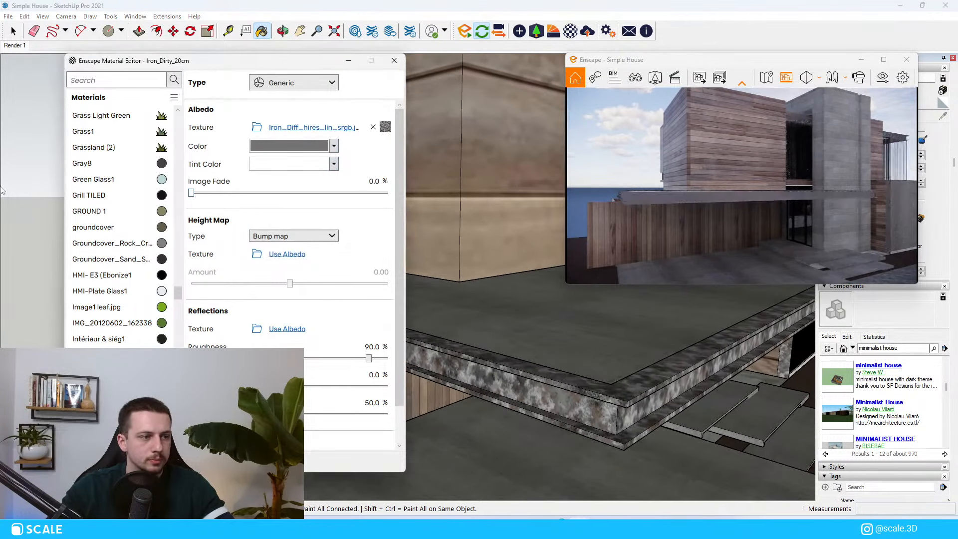
pyautogui.click(333, 146)
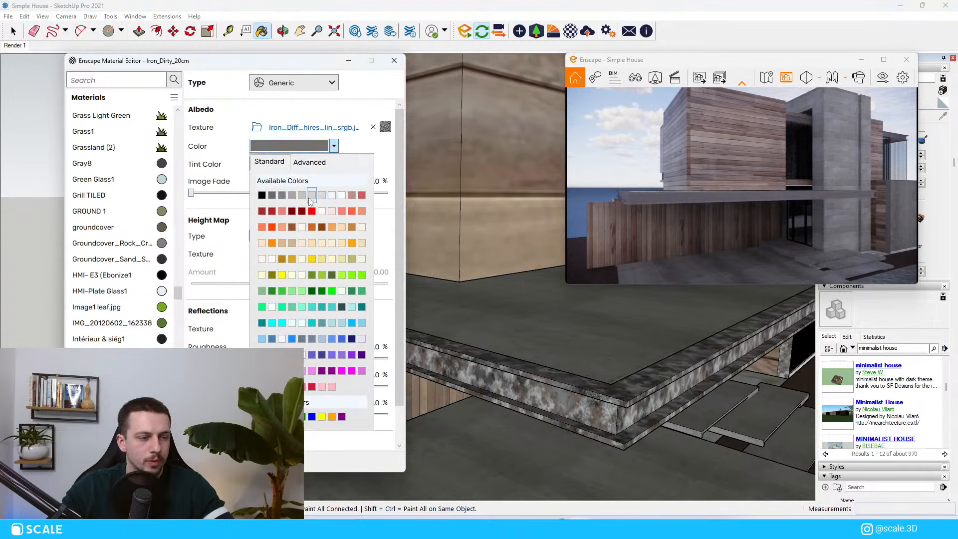
pyautogui.click(262, 195)
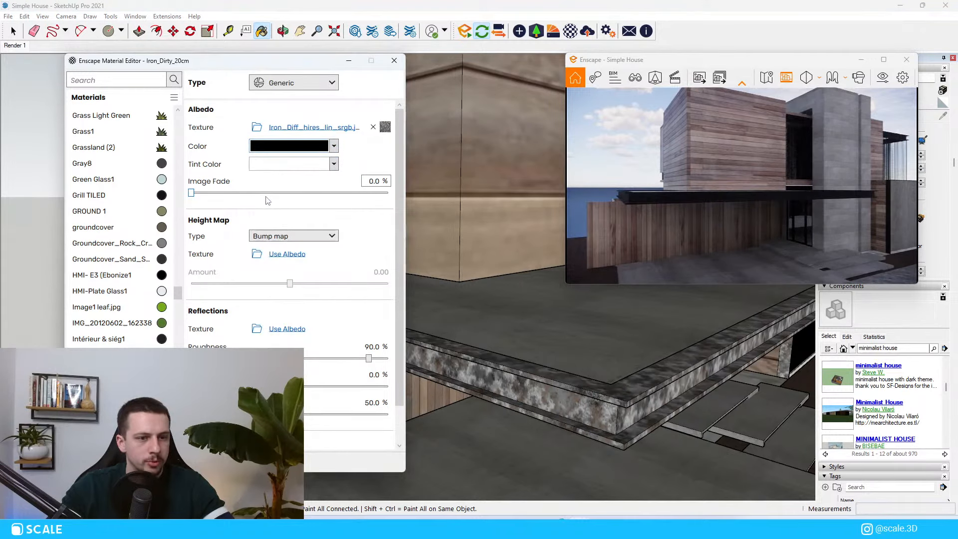
pyautogui.click(286, 147)
pyautogui.click(268, 193)
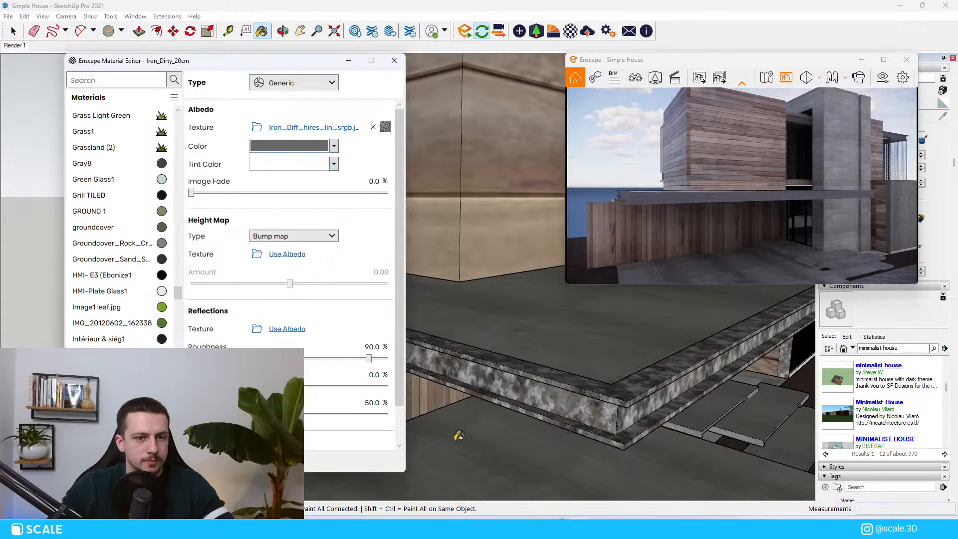
# Make Iron_Dirty_20cm 100% metallic with 30% roughness and examine the canopy edge up close in the render
pyautogui.moveTo(193, 386); pyautogui.dragTo(388, 386)
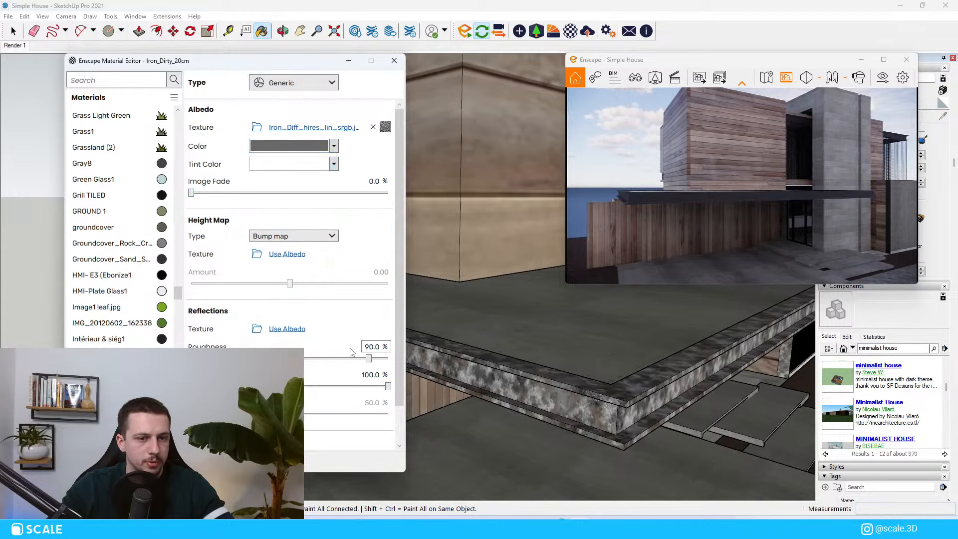
pyautogui.click(377, 347)
pyautogui.write('30')
pyautogui.press('Return')
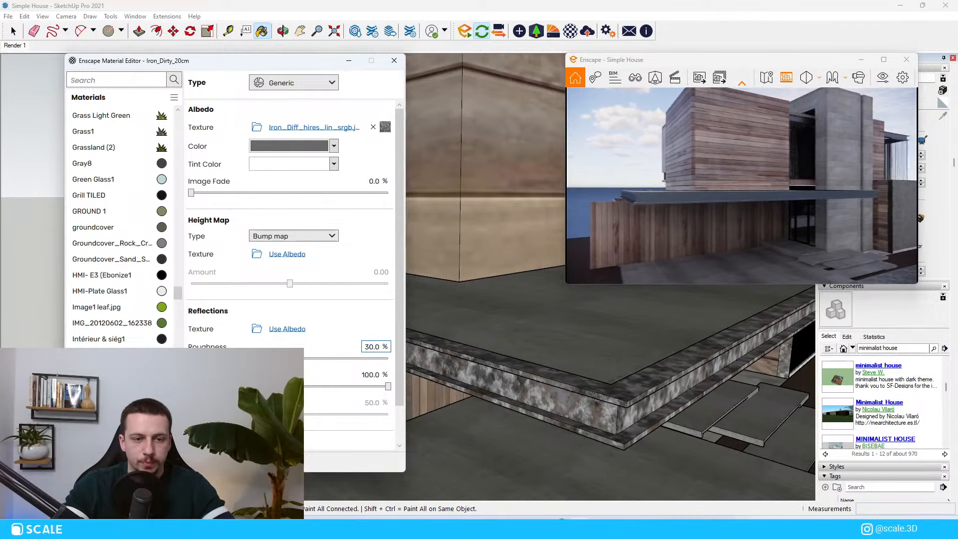
pyautogui.scroll(5, 741, 186)
pyautogui.moveTo(741, 185); pyautogui.dragTo(768, 192, button='right')
pyautogui.write('w')
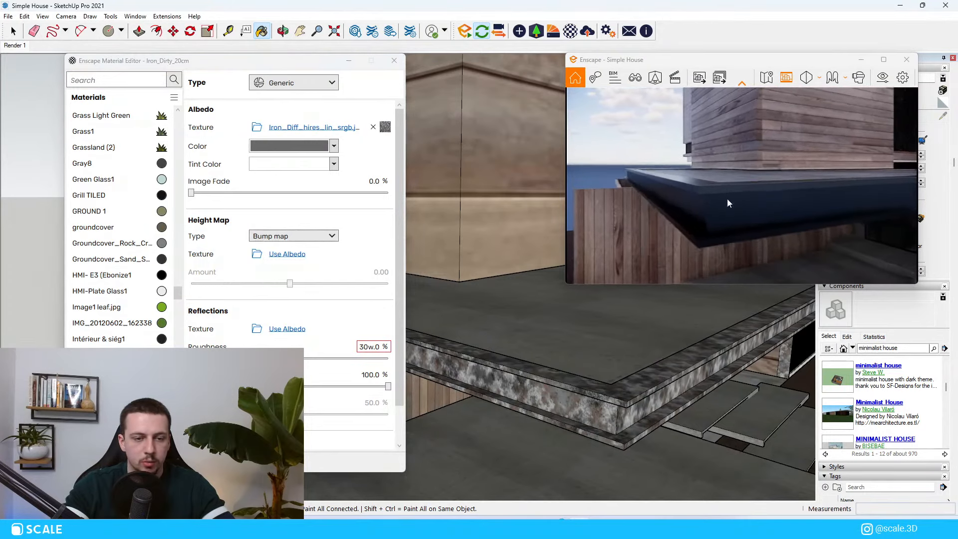
# Switch to the browser and download the 2K-JPG package of Scratches 005 from ambientCG's imperfection results
pyautogui.moveTo(558, 527)
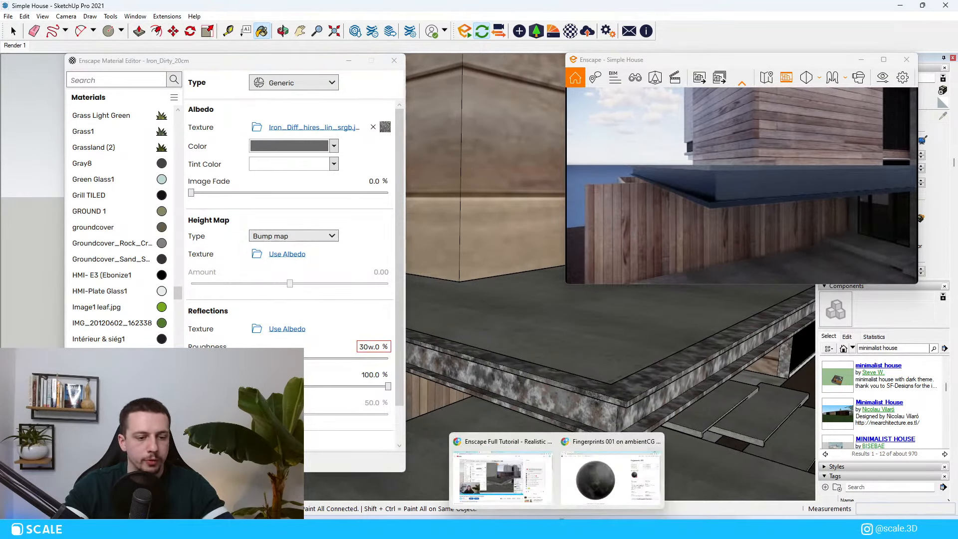
pyautogui.click(499, 480)
pyautogui.click(16, 25)
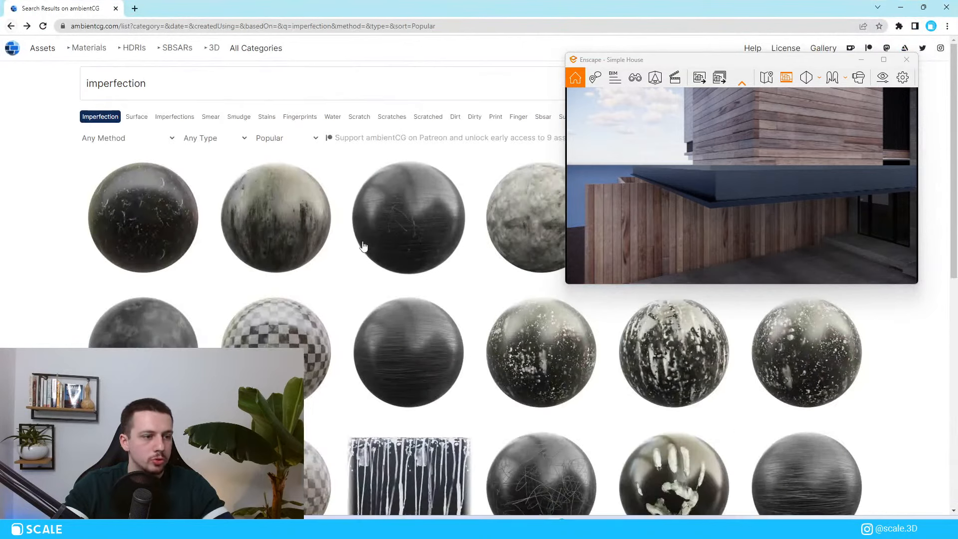
pyautogui.click(397, 221)
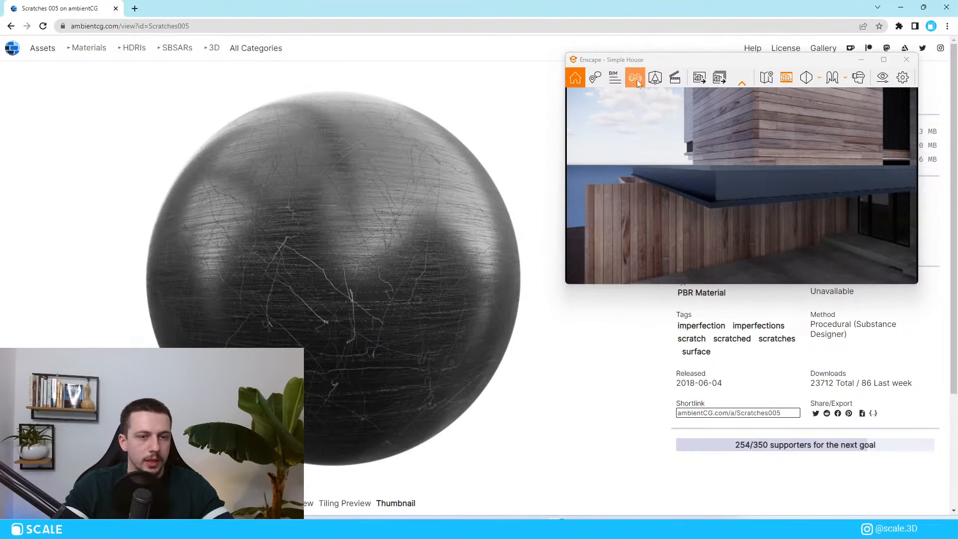
pyautogui.moveTo(680, 65); pyautogui.dragTo(366, 64)
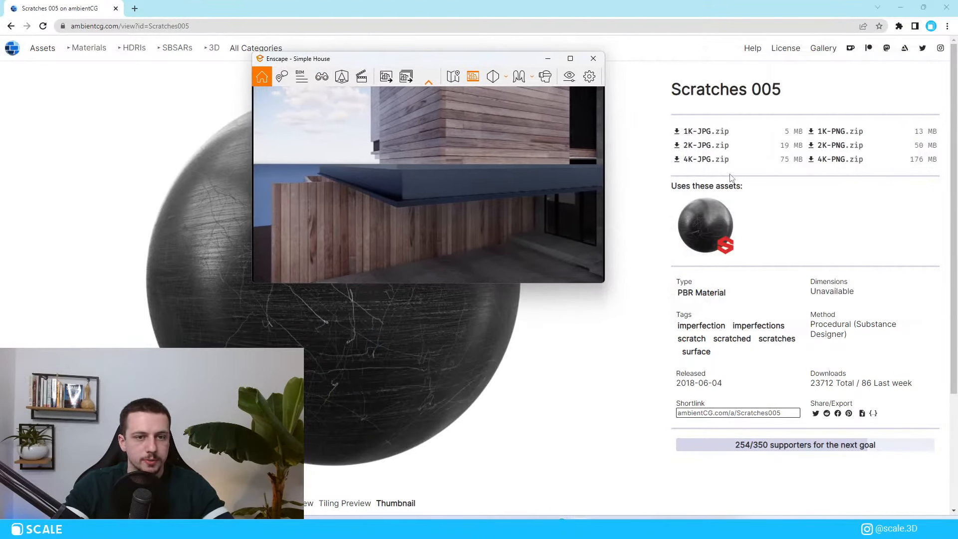
pyautogui.click(706, 150)
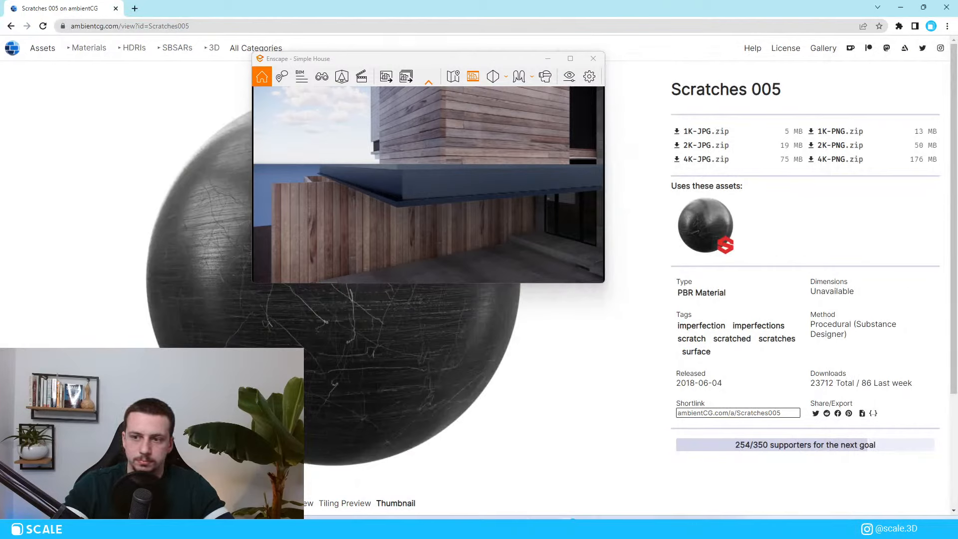
# Return to SketchUp and undo the latest setting changes of Iron_Dirty_20cm
pyautogui.click(903, 9)
pyautogui.moveTo(438, 59)
pyautogui.mouseDown()
pyautogui.moveTo(652, 75)
pyautogui.moveTo(704, 93)
pyautogui.mouseUp()
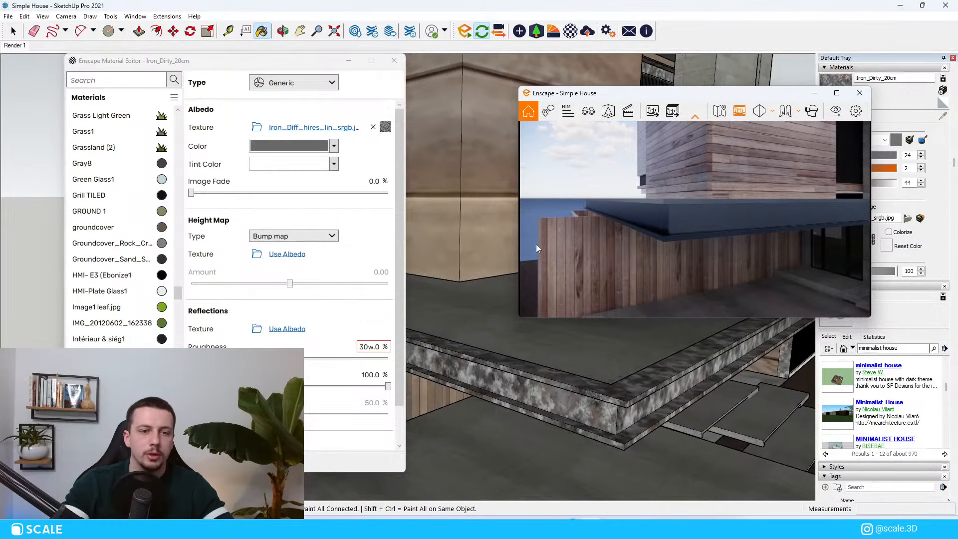
pyautogui.moveTo(535, 244)
pyautogui.mouseDown(button='middle')
pyautogui.moveTo(583, 429)
pyautogui.moveTo(734, 347)
pyautogui.moveTo(560, 394)
pyautogui.mouseUp(button='middle')
pyautogui.scroll(-4, 560, 394)
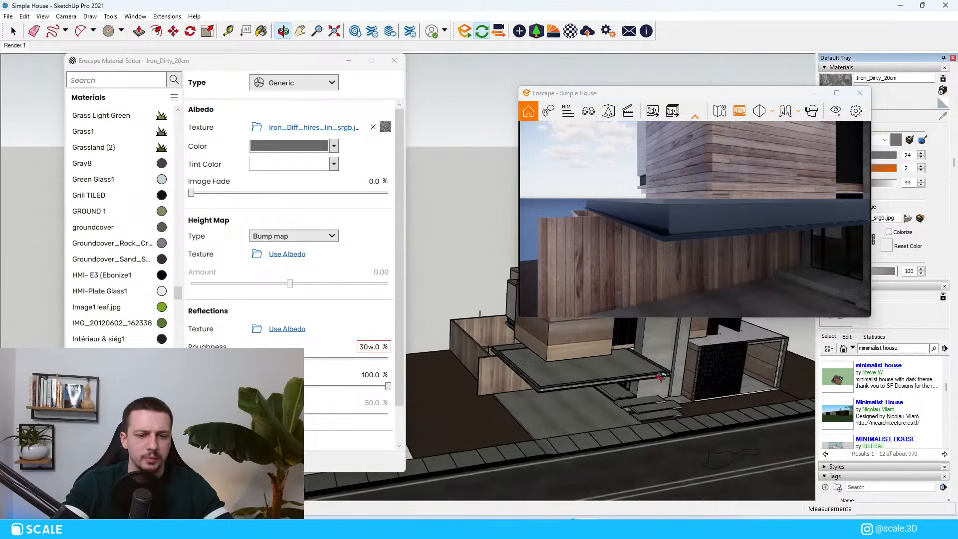
pyautogui.moveTo(661, 382); pyautogui.dragTo(532, 342, button='middle')
pyautogui.scroll(-3, 532, 342)
pyautogui.moveTo(632, 373); pyautogui.dragTo(705, 372, button='middle')
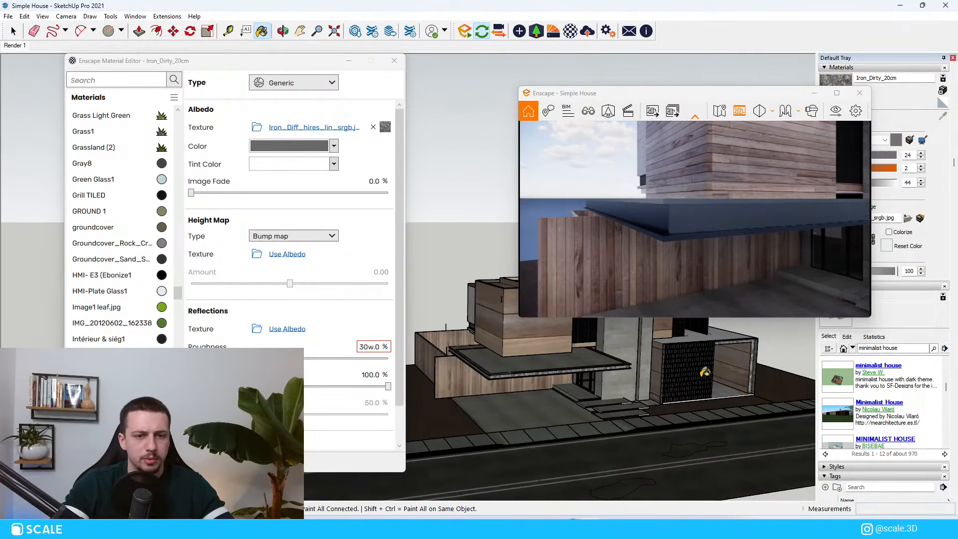
pyautogui.moveTo(586, 361); pyautogui.dragTo(671, 373, button='middle')
pyautogui.hotkey('ctrl', 'z')
# Pull the render view back and examine the whole canopy edge below the upper wood-clad volume
pyautogui.scroll(3, 475, 305)
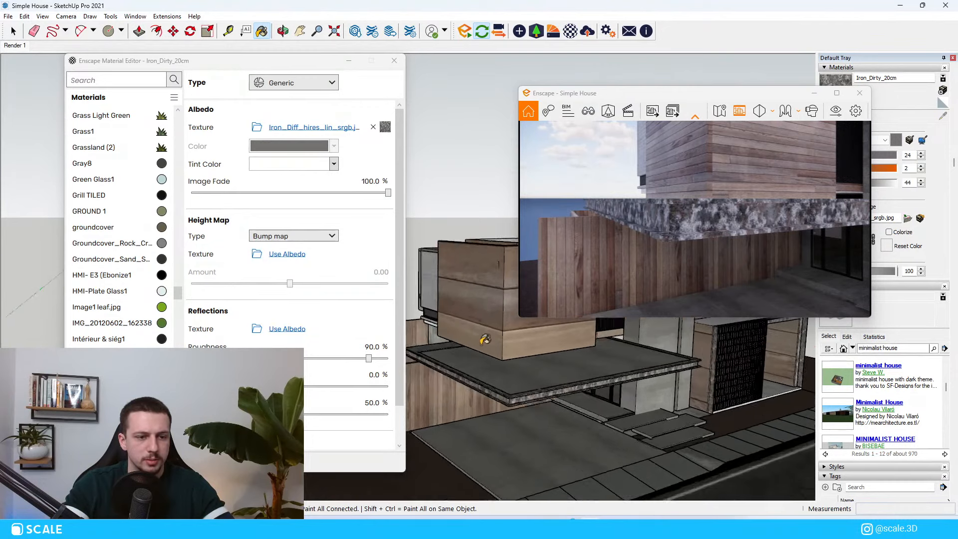
pyautogui.scroll(4, 515, 357)
pyautogui.press('space')
pyautogui.moveTo(515, 372)
pyautogui.mouseDown(button='middle')
pyautogui.moveTo(549, 353)
pyautogui.moveTo(628, 350)
pyautogui.moveTo(523, 365)
pyautogui.mouseUp(button='middle')
pyautogui.click(550, 352)
pyautogui.scroll(-4, 549, 349)
pyautogui.scroll(3, 804, 369)
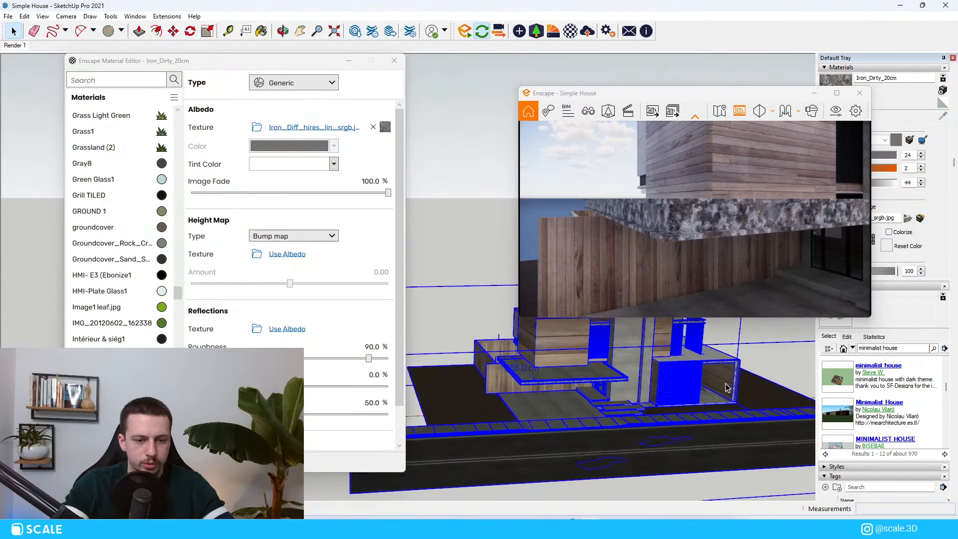
pyautogui.moveTo(760, 97); pyautogui.dragTo(805, 39)
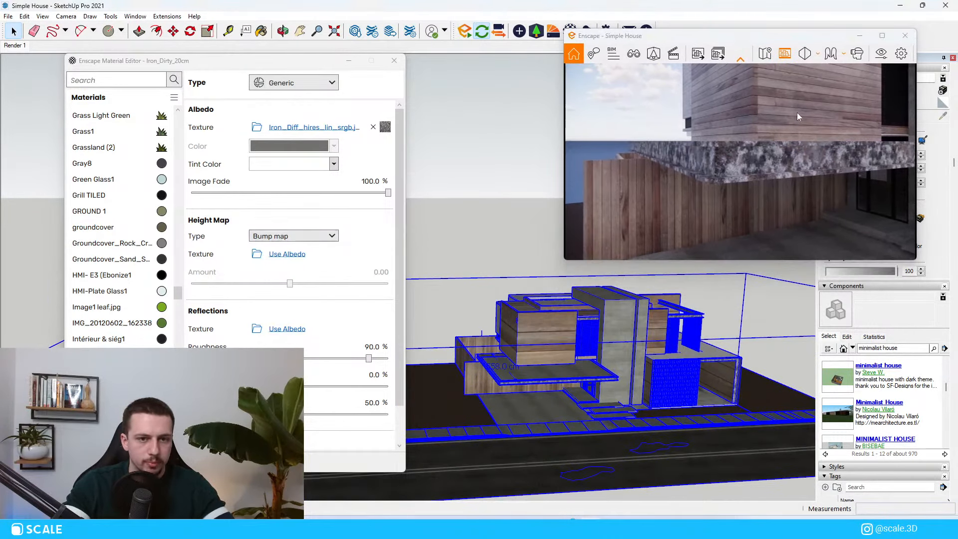
pyautogui.press('s')
pyautogui.moveTo(793, 131); pyautogui.dragTo(765, 136)
pyautogui.press('e')
pyautogui.scroll(5, 493, 394)
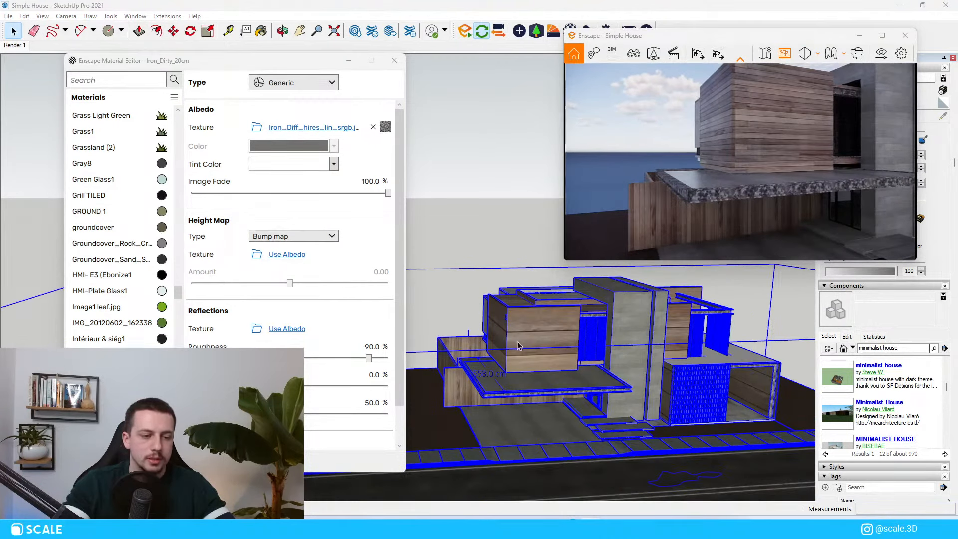
# Try the Scratches005_2K_var1 image from the Desktop as Iron_Dirty_20cm's reflection texture
pyautogui.moveTo(493, 394); pyautogui.dragTo(511, 445, button='middle')
pyautogui.click(515, 466)
pyautogui.scroll(-1, 515, 468)
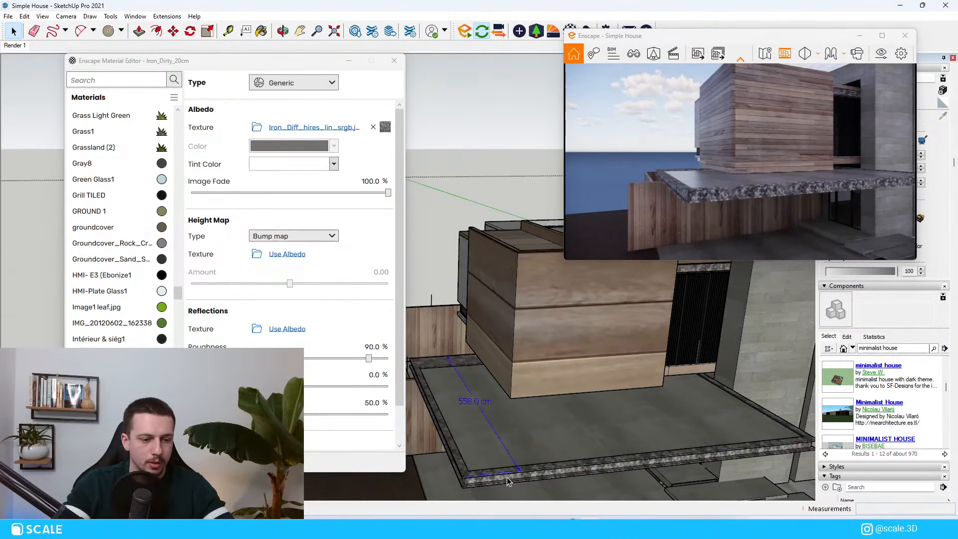
pyautogui.scroll(2, 508, 470)
pyautogui.scroll(3, 509, 471)
pyautogui.press('b')
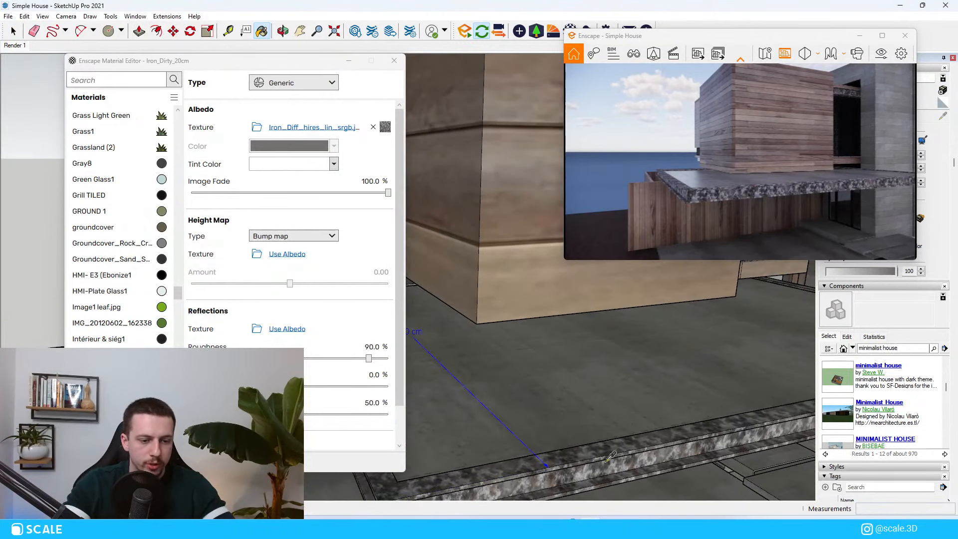
pyautogui.click(257, 328)
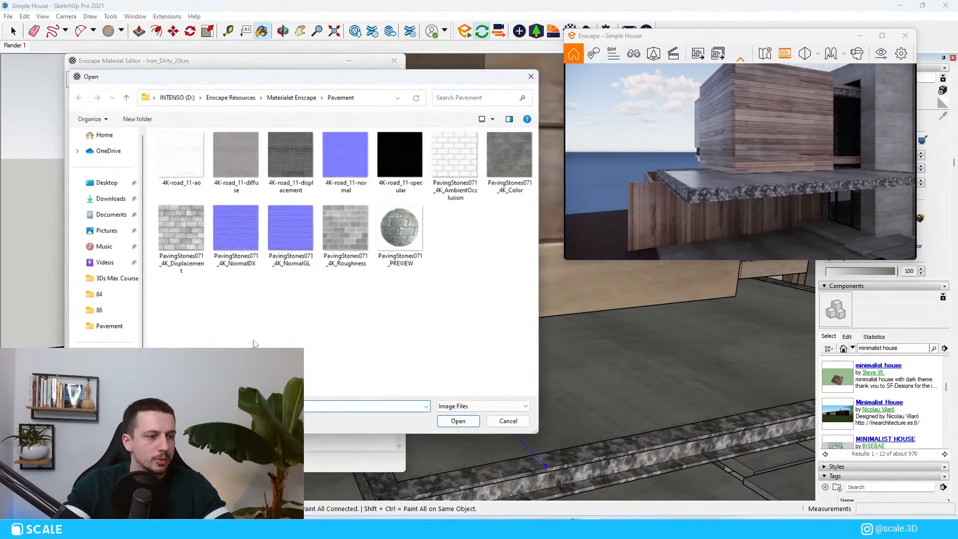
pyautogui.click(106, 182)
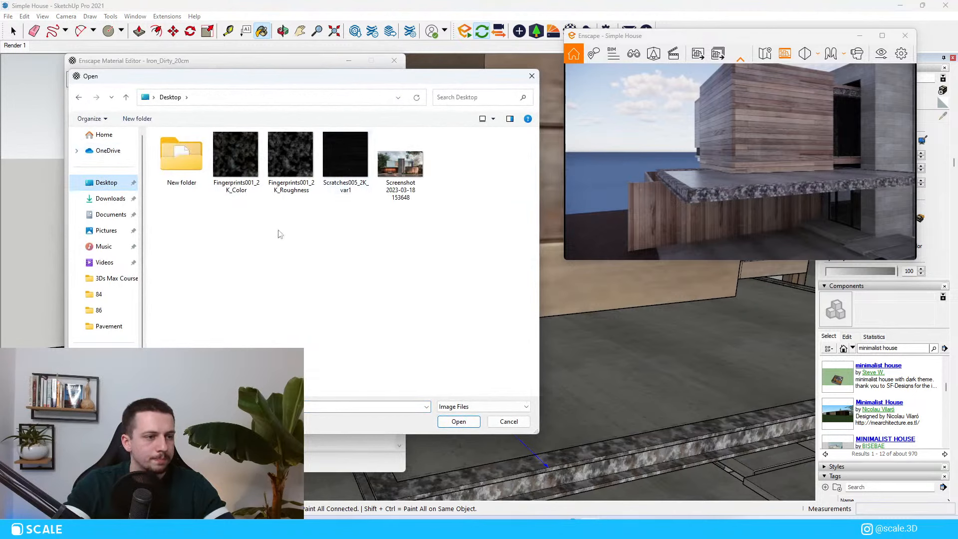
pyautogui.doubleClick(349, 163)
pyautogui.click(661, 360)
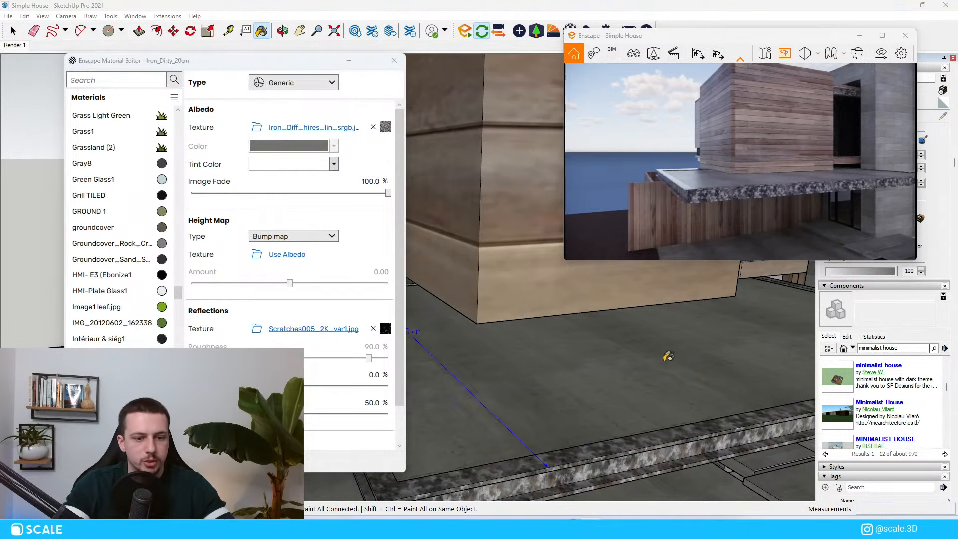
pyautogui.write('aw')
pyautogui.press('space')
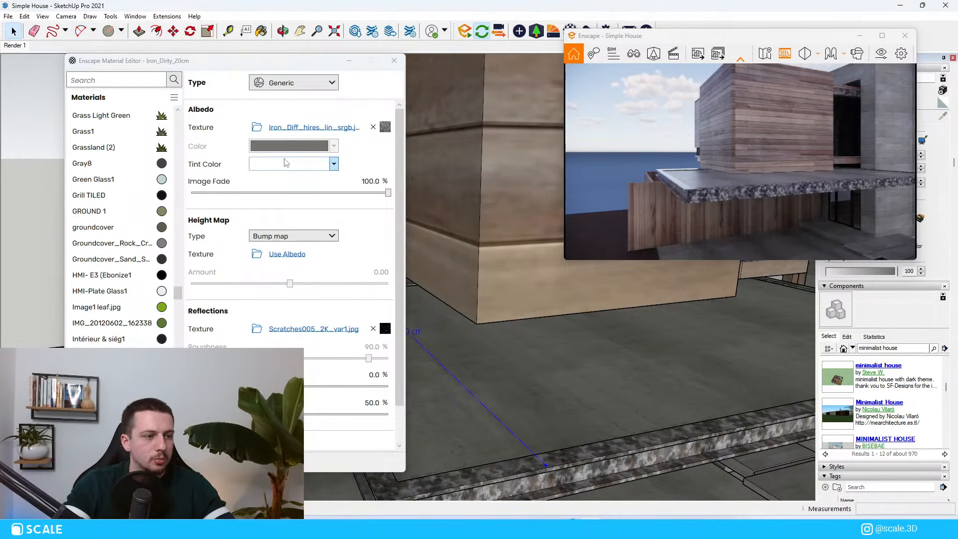
# Reduce Iron_Dirty_20cm's image fade to 0% and set its albedo color to black
pyautogui.click(363, 181)
pyautogui.moveTo(389, 195); pyautogui.dragTo(191, 194)
pyautogui.click(272, 147)
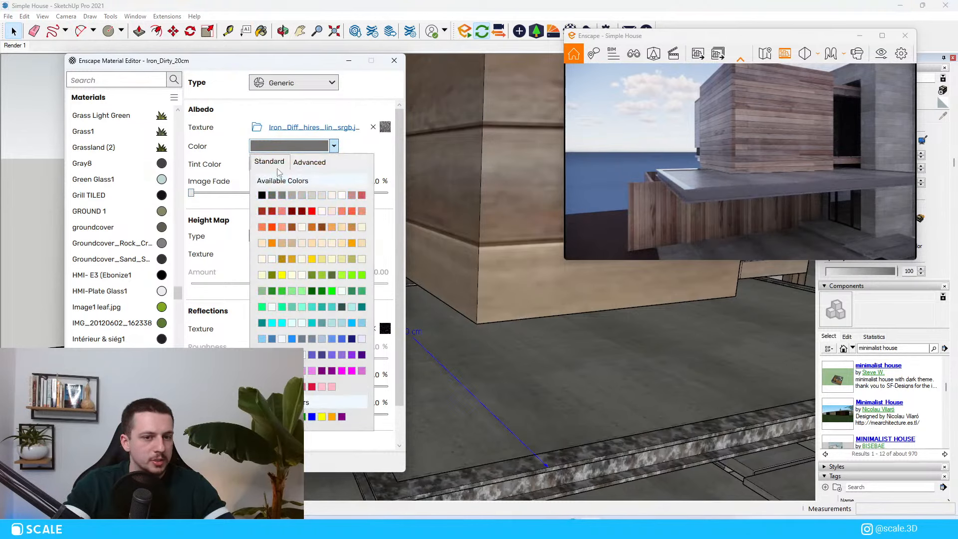
pyautogui.click(262, 195)
# Make Iron_Dirty_20cm 100% metallic and examine the canopy edge's reflections up close in the render
pyautogui.moveTo(191, 386); pyautogui.dragTo(474, 397)
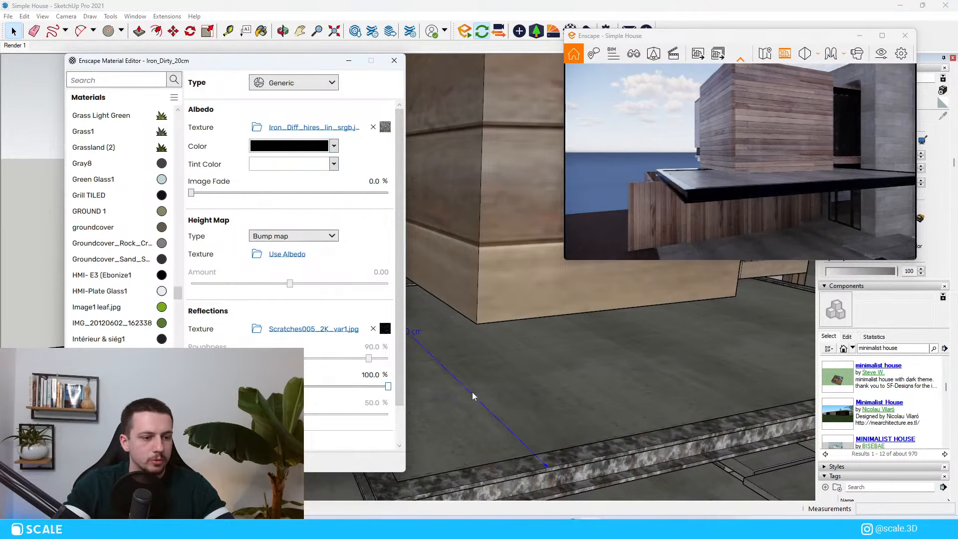
pyautogui.press('w')
pyautogui.moveTo(828, 242); pyautogui.dragTo(886, 101)
pyautogui.press('w')
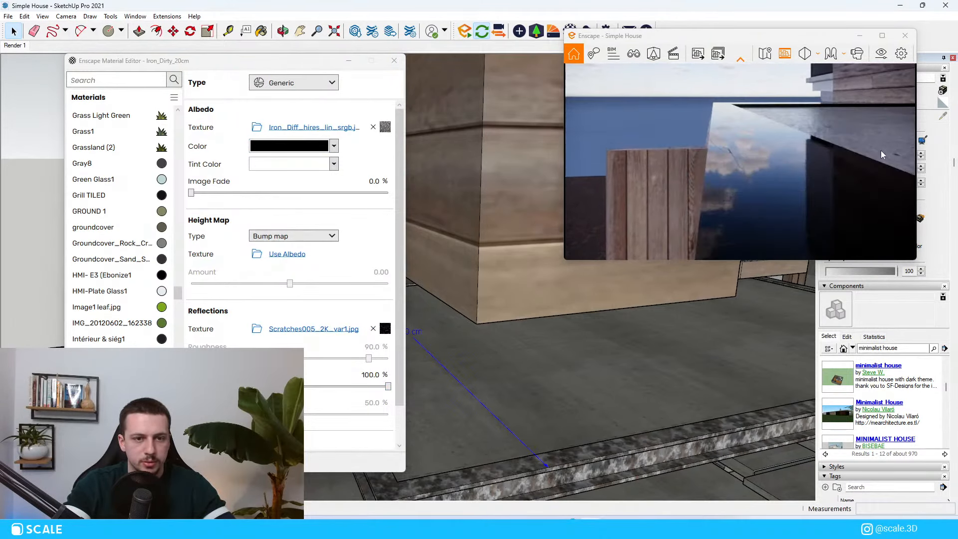
# Try a lower brightness for the scratches roughness texture, restore it to 100% and examine the canopy edge from several angles
pyautogui.click(387, 330)
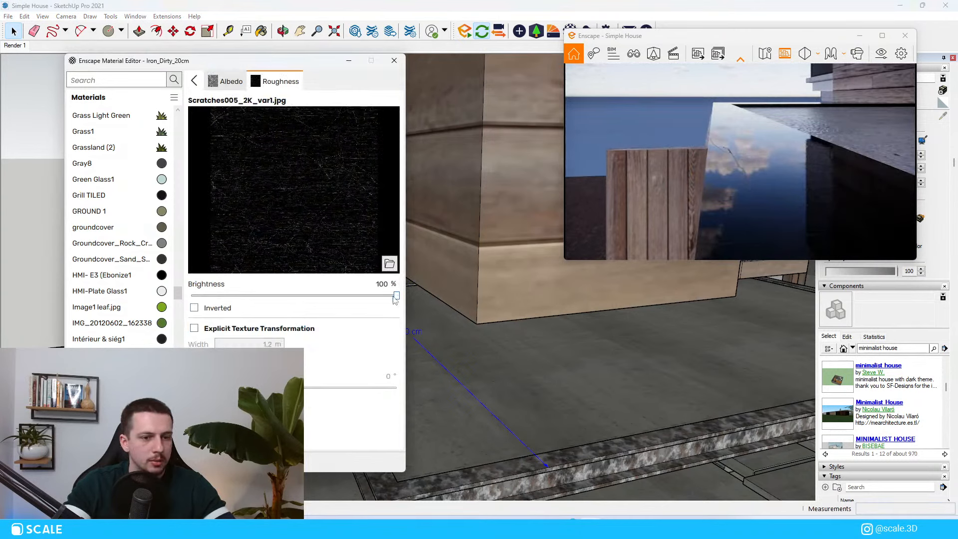
pyautogui.moveTo(396, 295); pyautogui.dragTo(370, 296)
pyautogui.moveTo(267, 299); pyautogui.dragTo(467, 301)
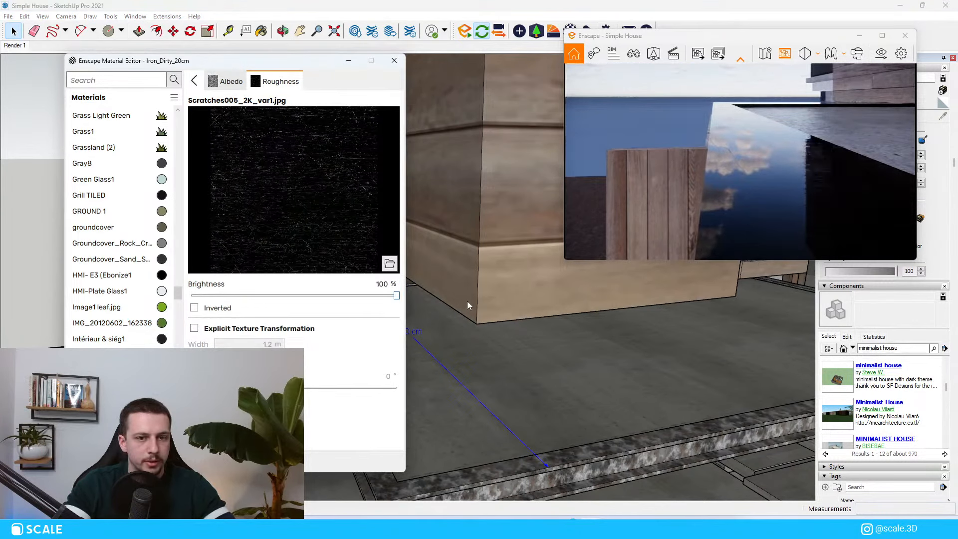
pyautogui.click(661, 247)
pyautogui.press('s')
pyautogui.press('s')
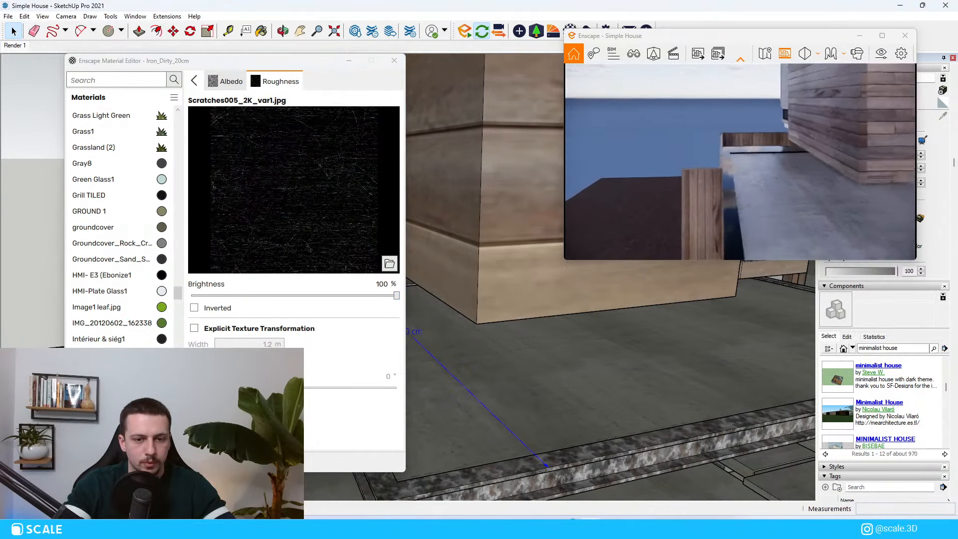
pyautogui.press('w')
pyautogui.moveTo(799, 177)
pyautogui.mouseDown()
pyautogui.moveTo(848, 182)
pyautogui.moveTo(818, 187)
pyautogui.moveTo(799, 177)
pyautogui.mouseUp()
pyautogui.press('q')
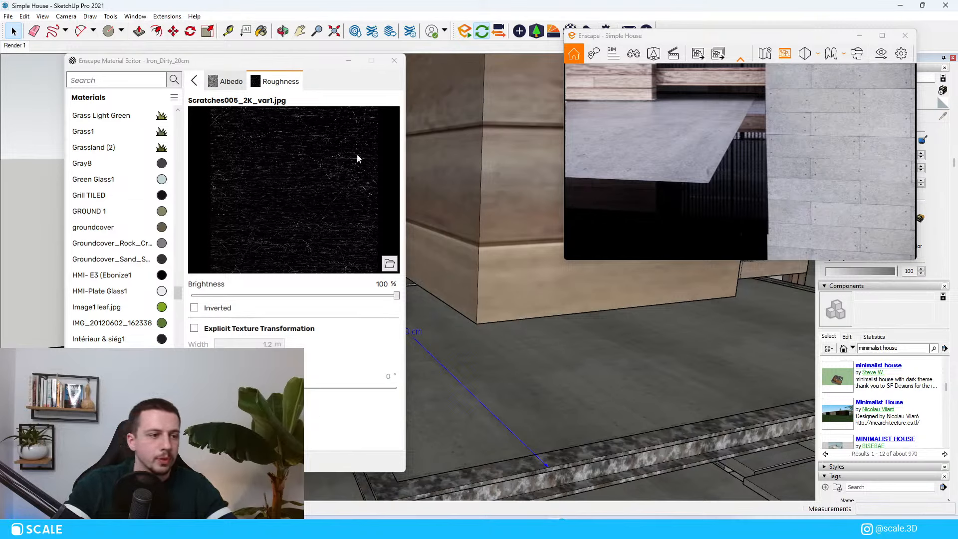
# Try inverting the scratches roughness texture and reducing its brightness to 0% while checking the canopy edge in the render
pyautogui.click(194, 308)
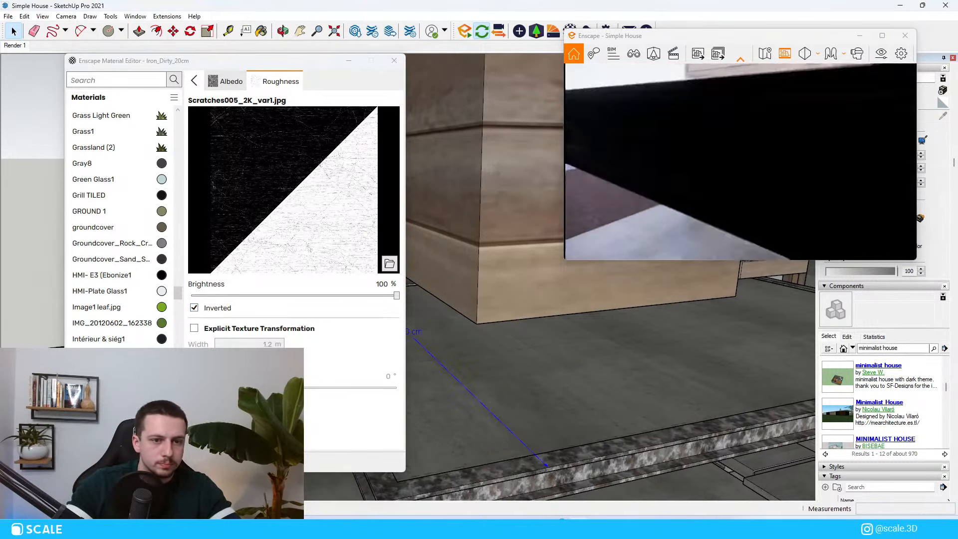
pyautogui.moveTo(740, 159); pyautogui.dragTo(729, 199)
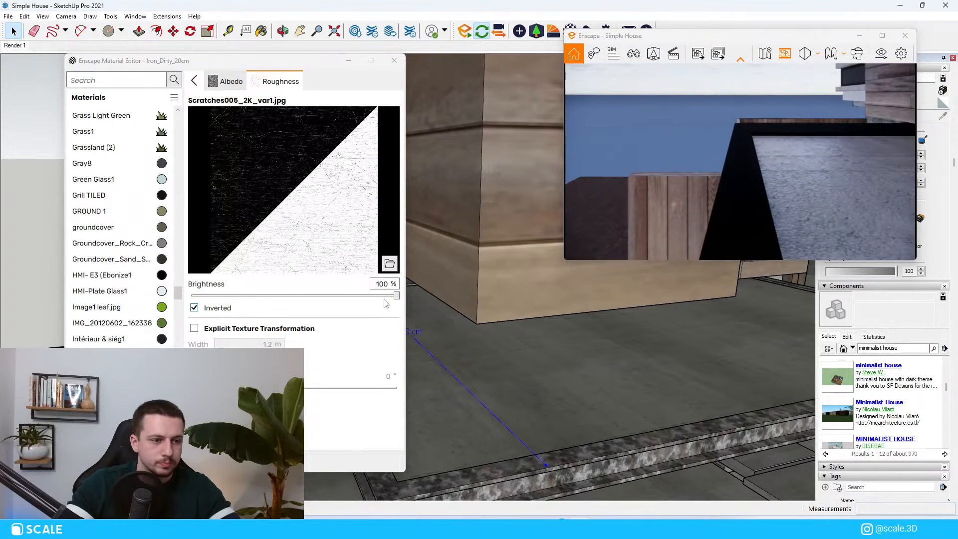
pyautogui.moveTo(396, 297); pyautogui.dragTo(294, 305)
pyautogui.moveTo(189, 302); pyautogui.dragTo(184, 303)
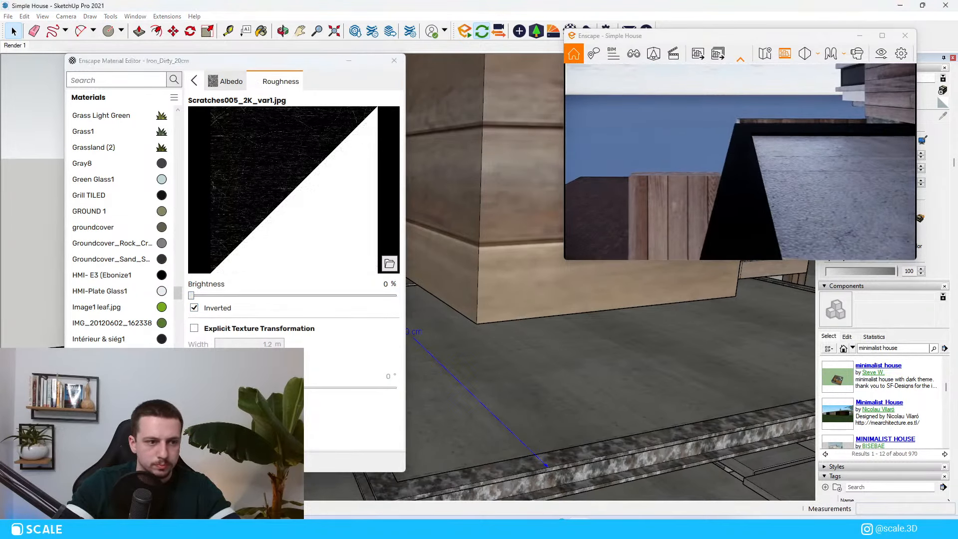
pyautogui.moveTo(740, 161)
pyautogui.mouseDown()
pyautogui.moveTo(748, 185)
pyautogui.moveTo(748, 157)
pyautogui.mouseUp()
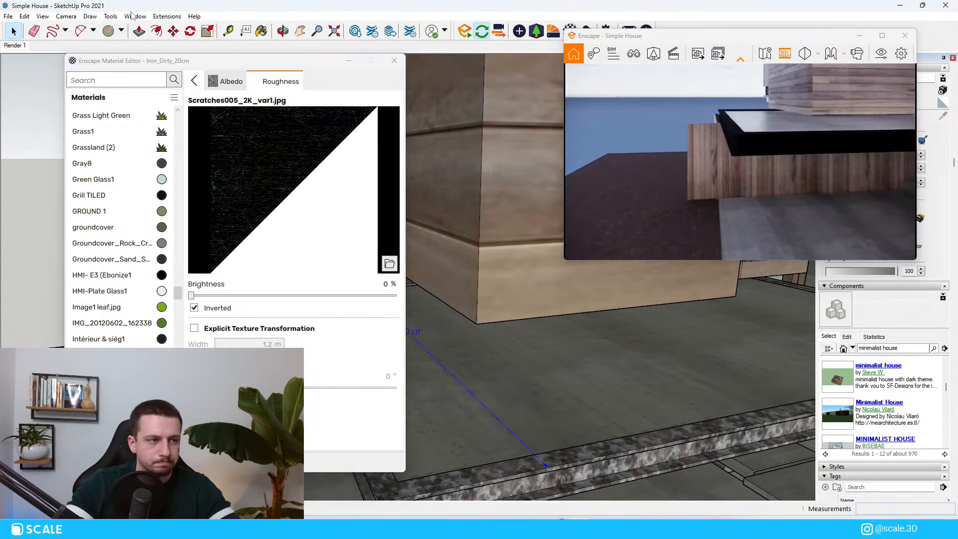
# Remove the scratches texture from Iron_Dirty_20cm's reflections, set its roughness to 30% and check the house in the render
pyautogui.click(194, 80)
pyautogui.click(373, 329)
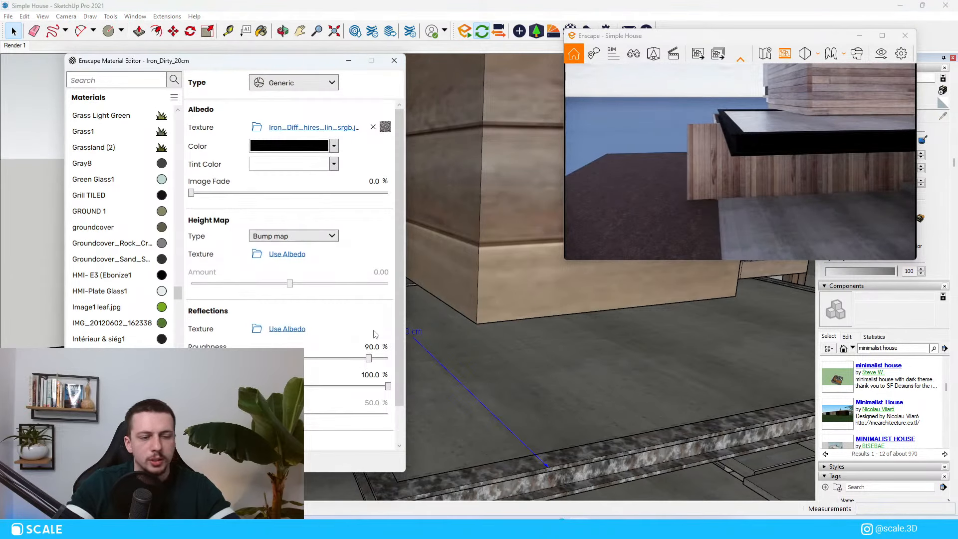
pyautogui.moveTo(740, 160); pyautogui.dragTo(748, 189)
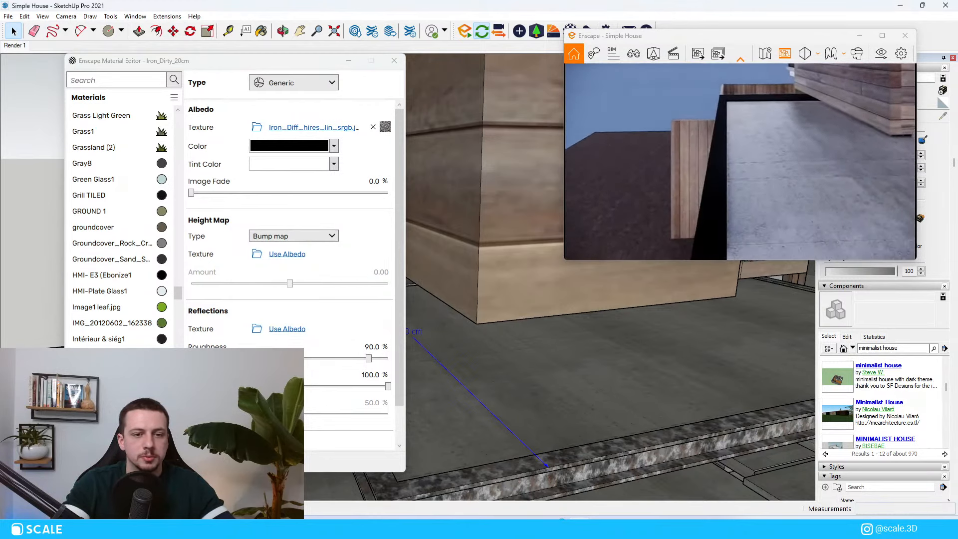
pyautogui.click(374, 346)
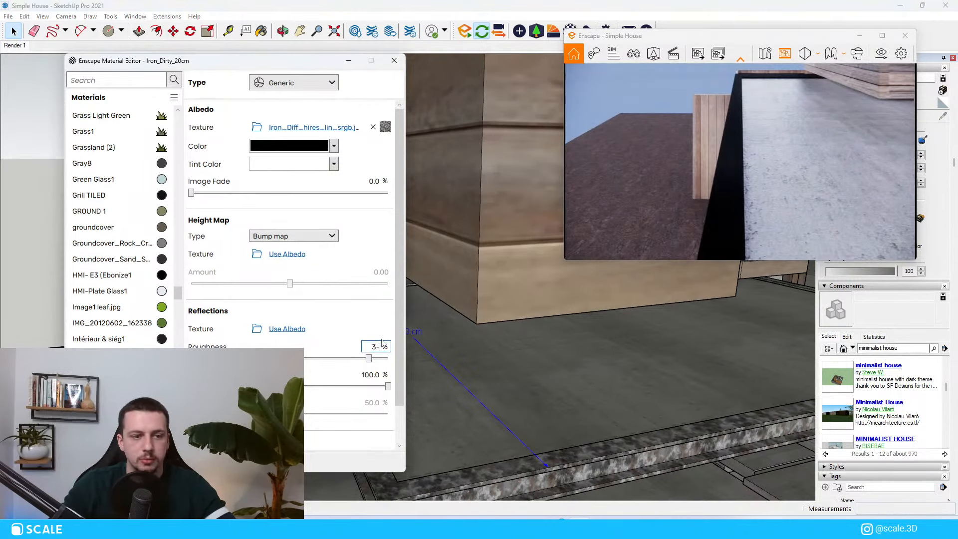
pyautogui.write('30')
pyautogui.press('Return')
pyautogui.moveTo(595, 232)
pyautogui.mouseDown()
pyautogui.moveTo(698, 200)
pyautogui.moveTo(778, 192)
pyautogui.moveTo(698, 182)
pyautogui.moveTo(718, 174)
pyautogui.moveTo(698, 172)
pyautogui.moveTo(795, 181)
pyautogui.moveTo(709, 161)
pyautogui.moveTo(694, 181)
pyautogui.moveTo(668, 186)
pyautogui.moveTo(700, 198)
pyautogui.moveTo(740, 194)
pyautogui.moveTo(698, 192)
pyautogui.moveTo(710, 175)
pyautogui.moveTo(694, 172)
pyautogui.moveTo(615, 253)
pyautogui.mouseUp()
pyautogui.press('s')
pyautogui.press('w')
pyautogui.press('s')
pyautogui.press('s')
pyautogui.press('w')
# Sample the concrete wall's material in the SketchUp model to bring up Concrete_Ceiling_K01_2m in the material editor
pyautogui.scroll(-3, 597, 425)
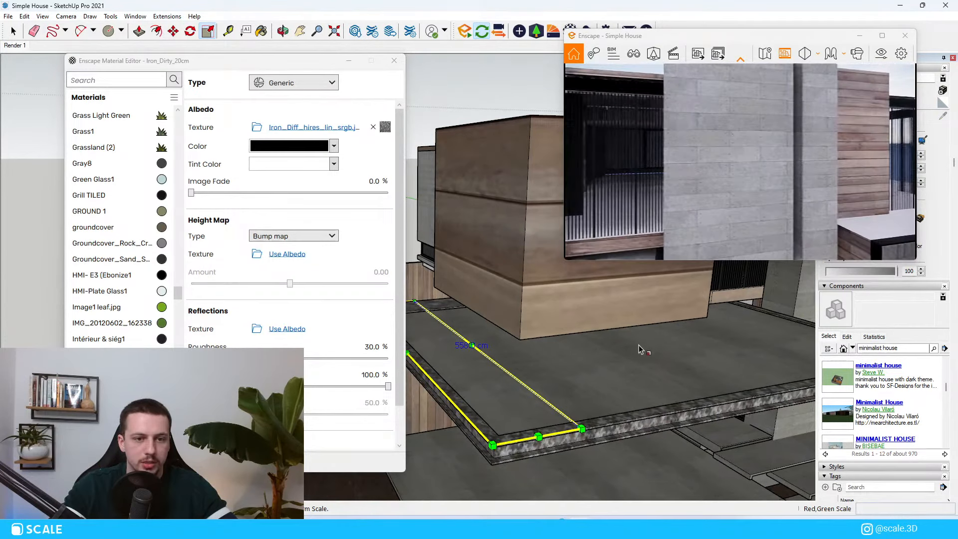
pyautogui.scroll(-3, 431, 345)
pyautogui.scroll(-4, 432, 346)
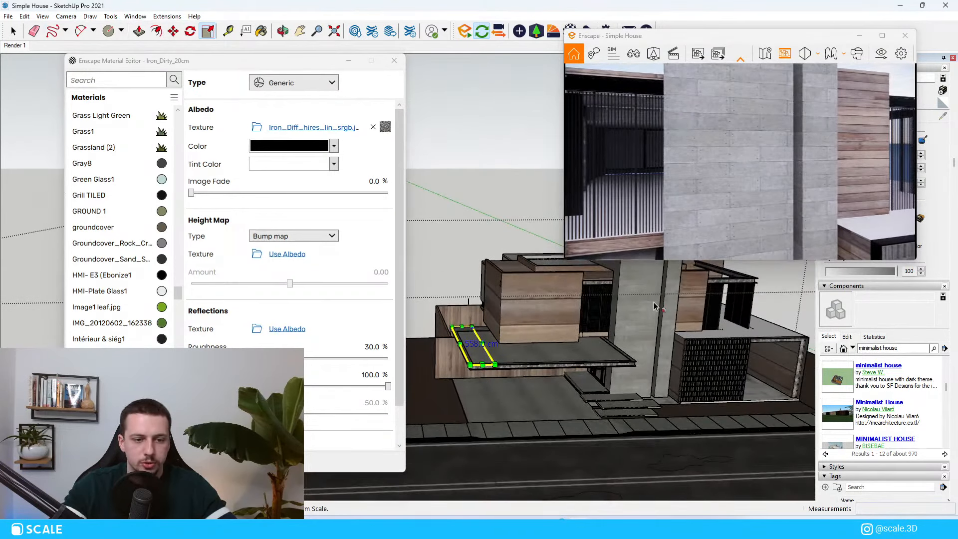
pyautogui.scroll(5, 649, 315)
pyautogui.scroll(2, 627, 328)
pyautogui.press('b')
pyautogui.keyDown('alt'); pyautogui.click(643, 314); pyautogui.keyUp('alt')
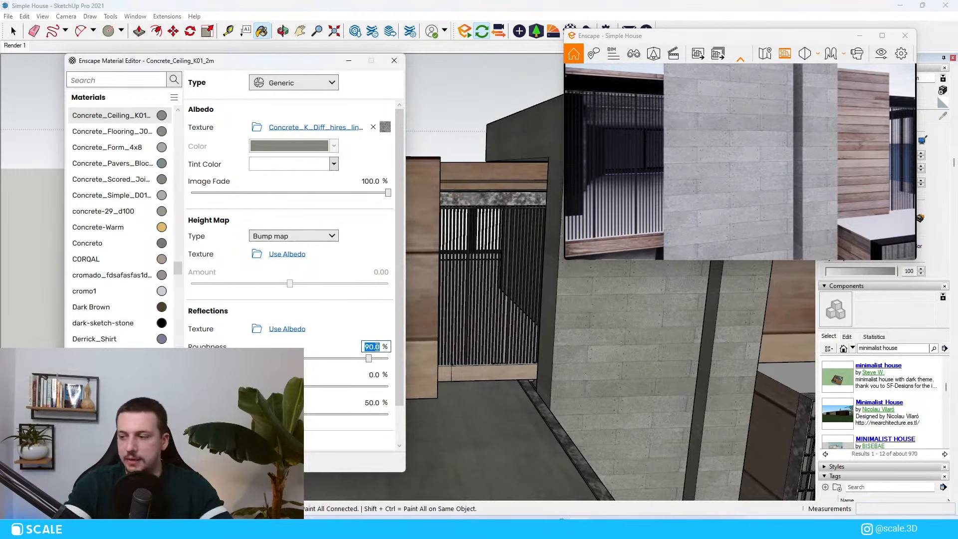
# Set the roughness of Concrete_Ceiling_K01_2m to 50% and check the concrete wall
pyautogui.click(377, 346)
pyautogui.write('50')
pyautogui.press('Return')
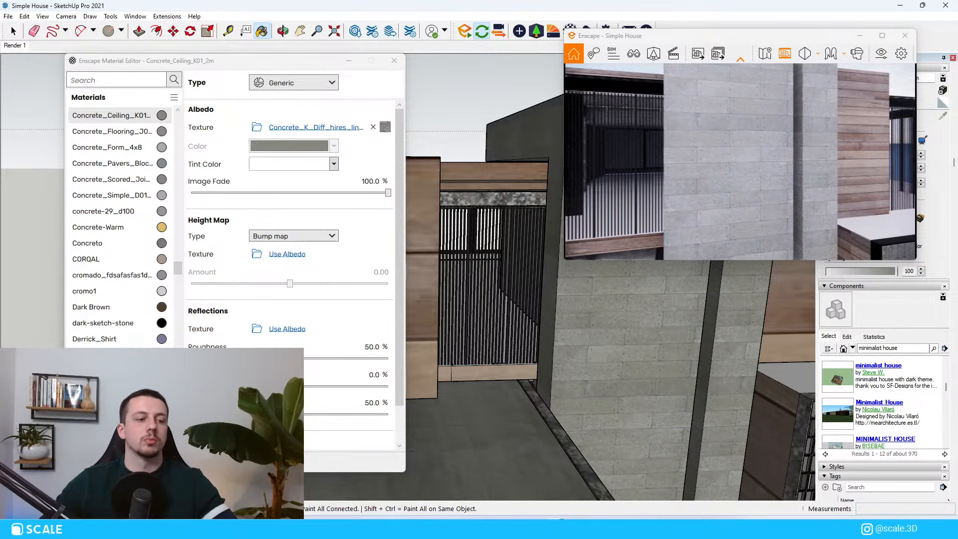
pyautogui.moveTo(485, 418)
pyautogui.mouseDown(button='middle')
pyautogui.moveTo(627, 404)
pyautogui.moveTo(428, 306)
pyautogui.mouseUp(button='middle')
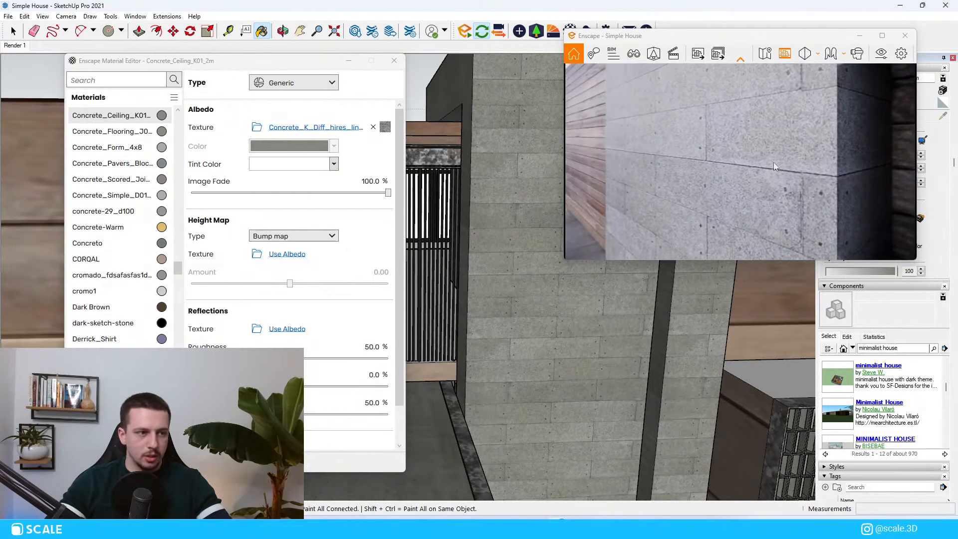
# Use the albedo texture as the Concrete_Ceiling_K01_2m bump map and raise its amount to 3.33 while checking the wall up close
pyautogui.click(294, 254)
pyautogui.scroll(-2, 364, 297)
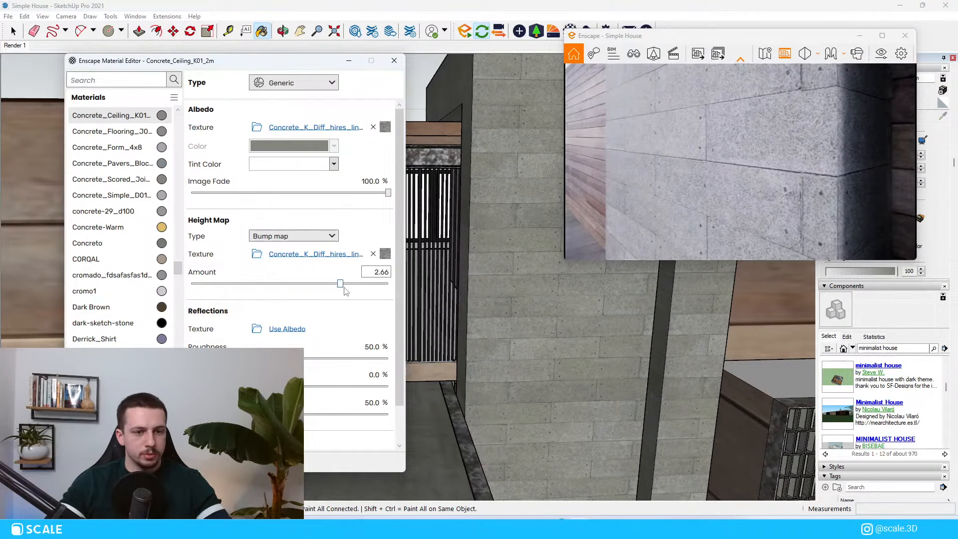
pyautogui.moveTo(738, 170); pyautogui.dragTo(628, 174, button='right')
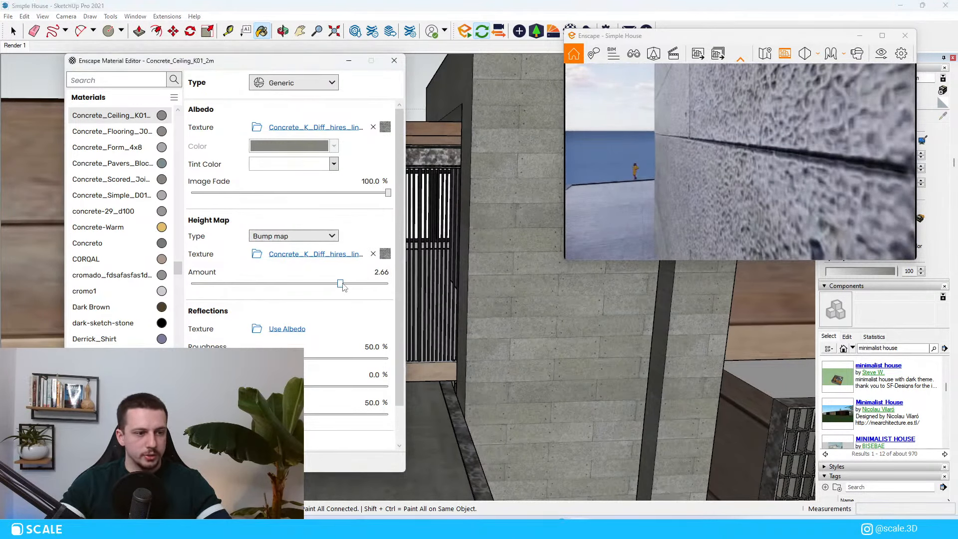
pyautogui.moveTo(340, 283)
pyautogui.mouseDown()
pyautogui.moveTo(383, 284)
pyautogui.moveTo(346, 283)
pyautogui.mouseUp()
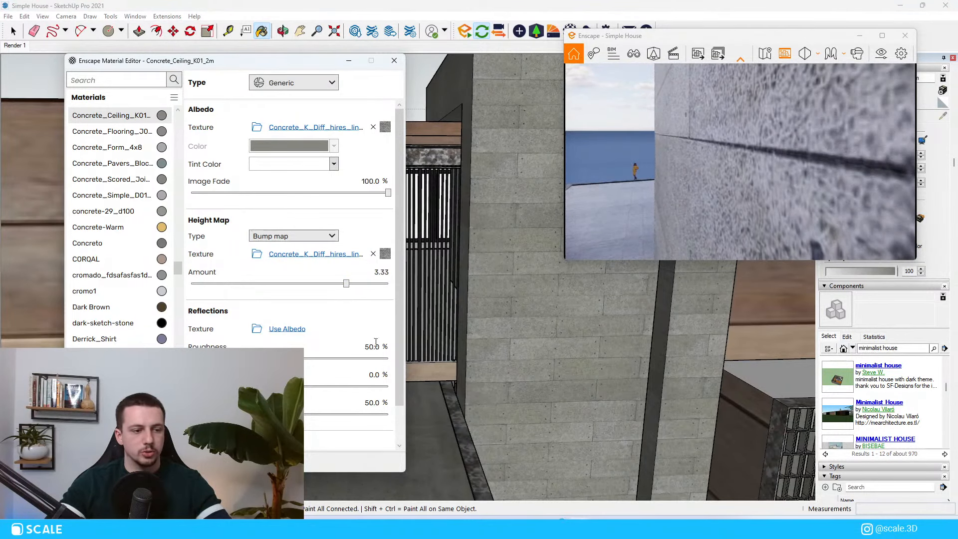
# Raise the specular value of Concrete_Ceiling_K01_2m to 79.4% and check the front facade in the render
pyautogui.moveTo(290, 414); pyautogui.dragTo(348, 414)
pyautogui.moveTo(718, 172); pyautogui.dragTo(788, 172)
pyautogui.press('s')
pyautogui.press('s')
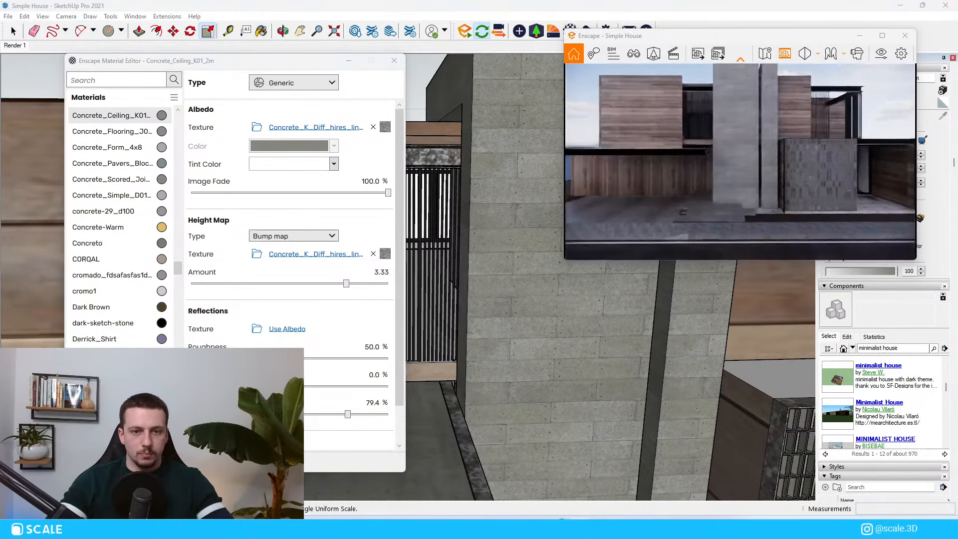
# Inspect the house and its block screen in the render, and reduce the Concrete_Ceiling_K01_2m bump amount to 0.28
pyautogui.press('d')
pyautogui.press('w')
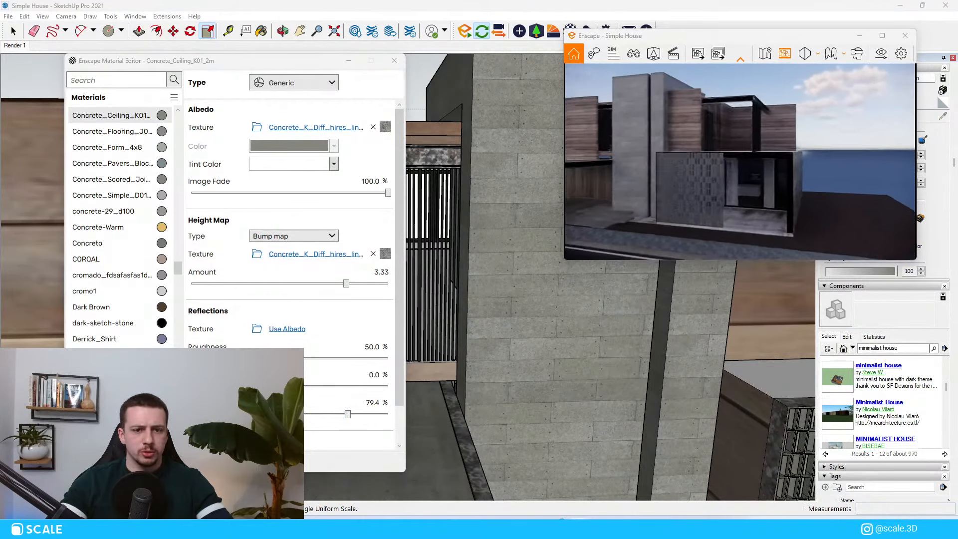
pyautogui.press('w')
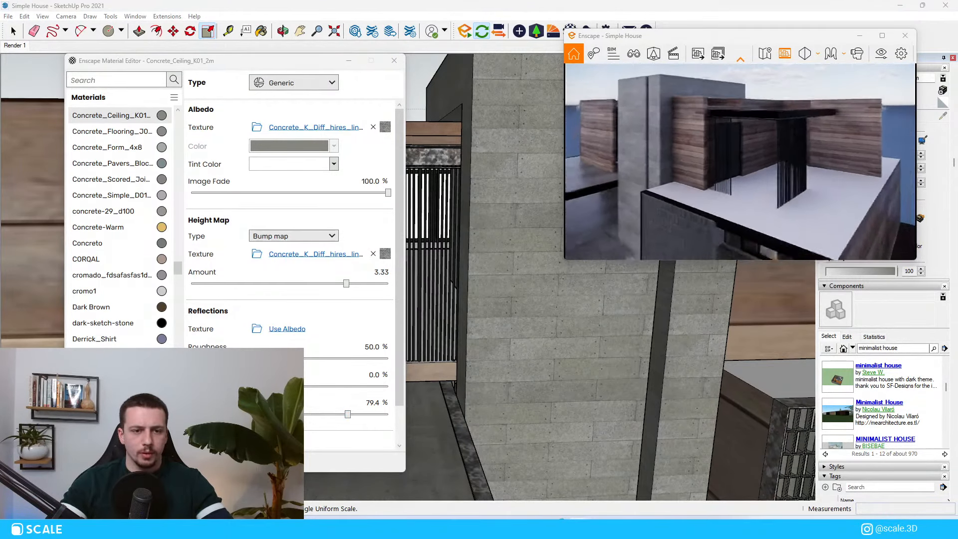
pyautogui.press('w')
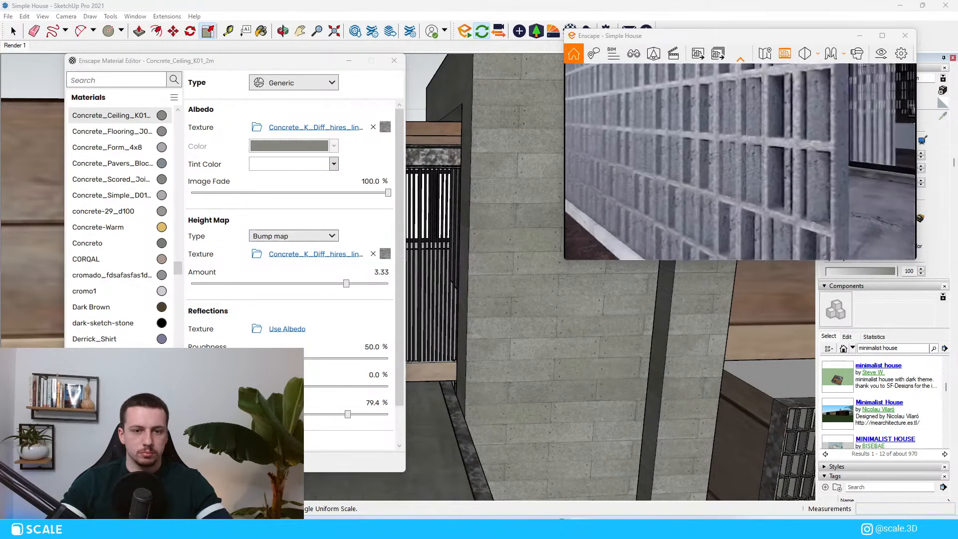
pyautogui.press('s')
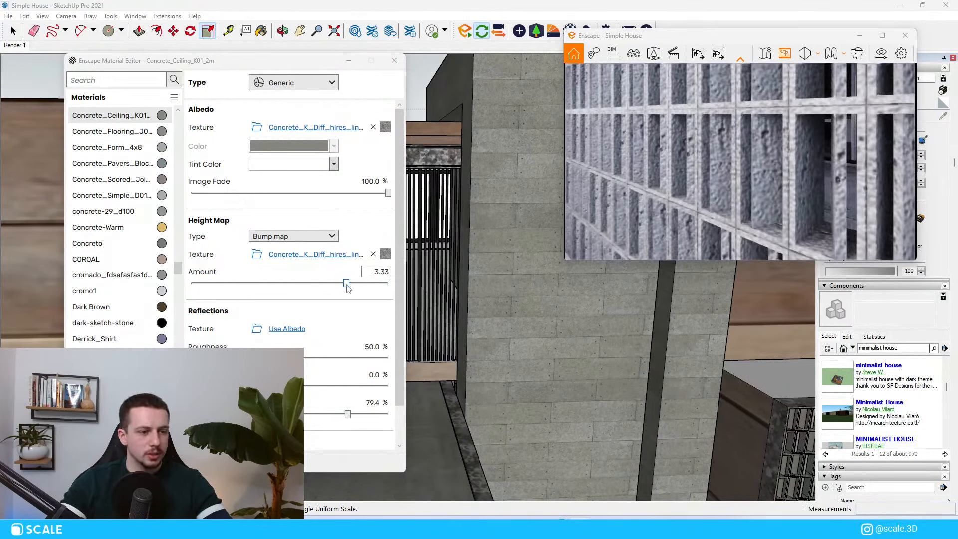
pyautogui.moveTo(348, 288); pyautogui.dragTo(305, 291)
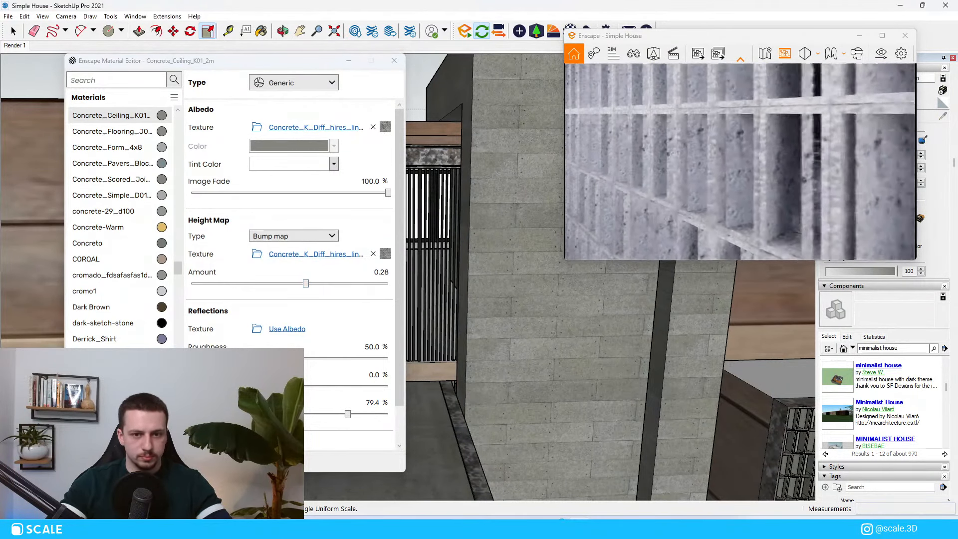
# Sample the block screen's material in the SketchUp model to bring up Concrete_Flooring_J01_2m in the material editor
pyautogui.moveTo(441, 426)
pyautogui.mouseDown(button='middle')
pyautogui.moveTo(536, 383)
pyautogui.moveTo(736, 388)
pyautogui.mouseUp(button='middle')
pyautogui.moveTo(587, 389)
pyautogui.mouseDown(button='middle')
pyautogui.moveTo(705, 438)
pyautogui.moveTo(690, 414)
pyautogui.mouseUp(button='middle')
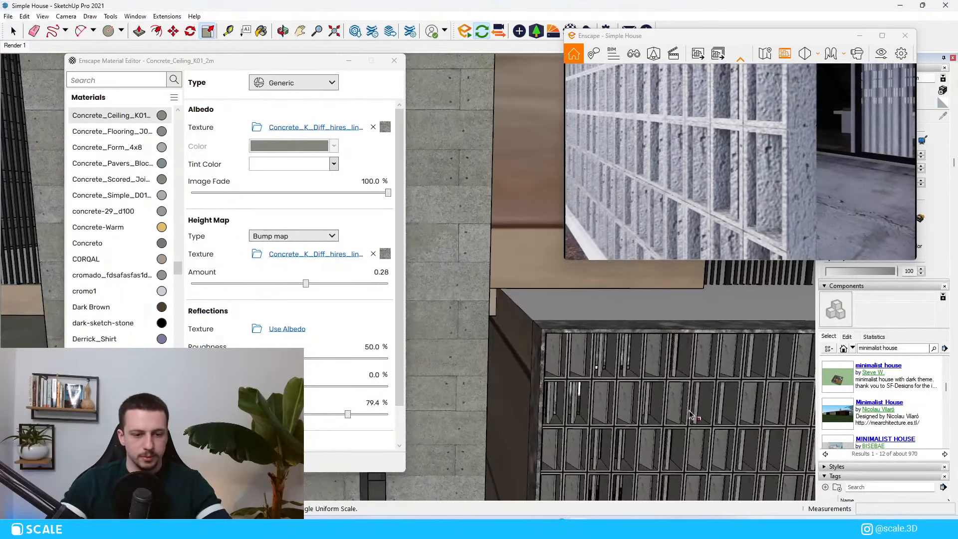
pyautogui.scroll(1, 689, 412)
pyautogui.press('b')
pyautogui.keyDown('alt'); pyautogui.click(689, 413); pyautogui.keyUp('alt')
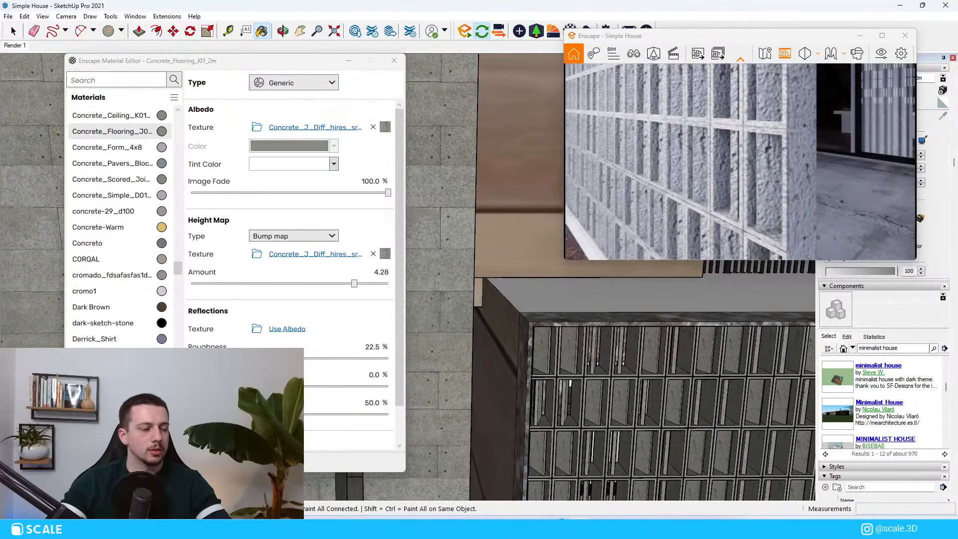
pyautogui.press('space')
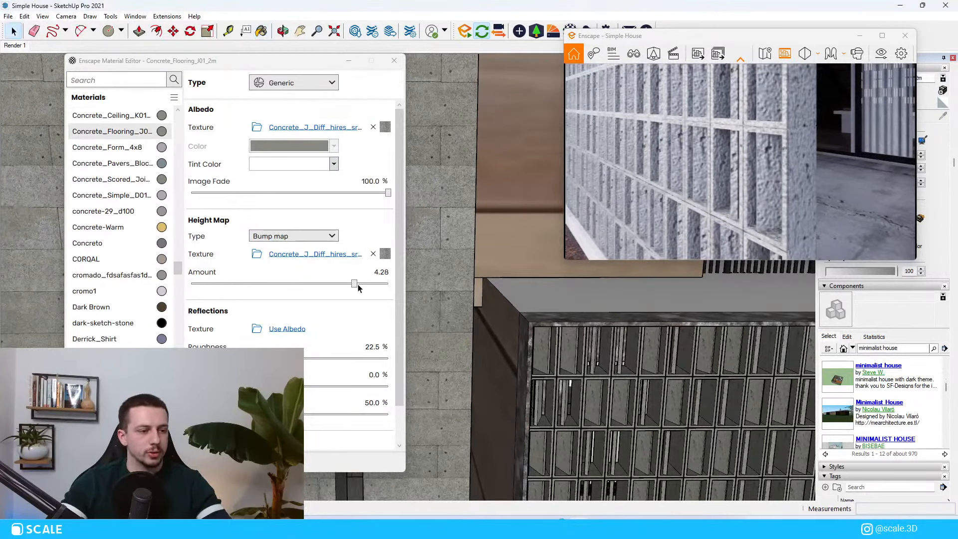
# Set the Concrete_Flooring_J01_2m bump amount to 2.00 and check the block screen and surrounding ground in the render
pyautogui.click(369, 272)
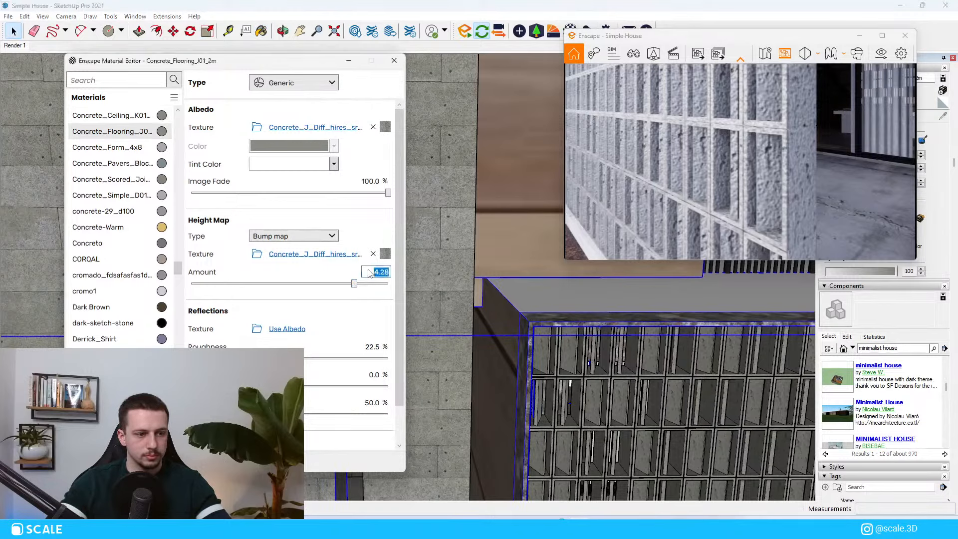
pyautogui.write('2')
pyautogui.press('Return')
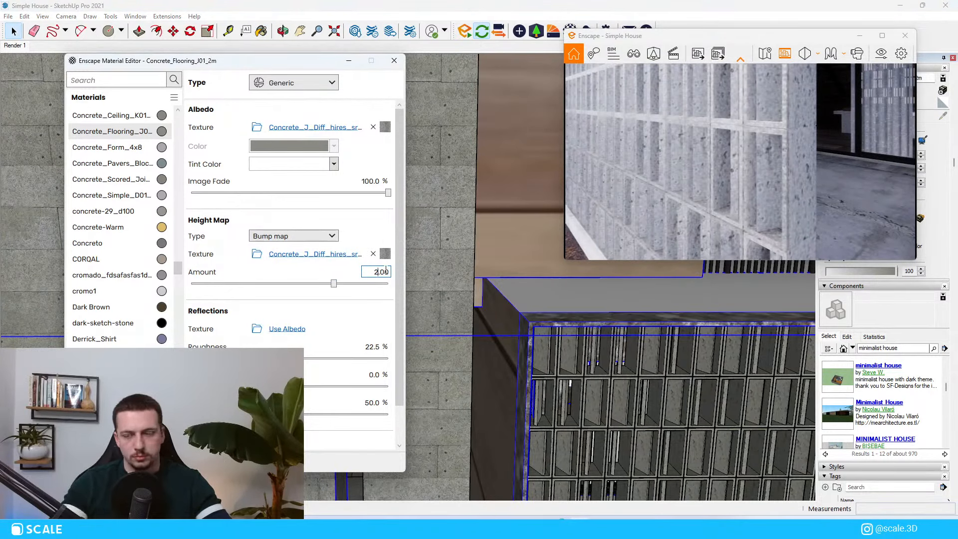
pyautogui.press('s')
pyautogui.moveTo(713, 89); pyautogui.dragTo(788, 94)
pyautogui.press('w')
pyautogui.moveTo(740, 150)
pyautogui.mouseDown()
pyautogui.moveTo(766, 164)
pyautogui.moveTo(748, 192)
pyautogui.moveTo(708, 184)
pyautogui.moveTo(748, 184)
pyautogui.moveTo(728, 177)
pyautogui.mouseUp()
pyautogui.press('s')
pyautogui.press('w')
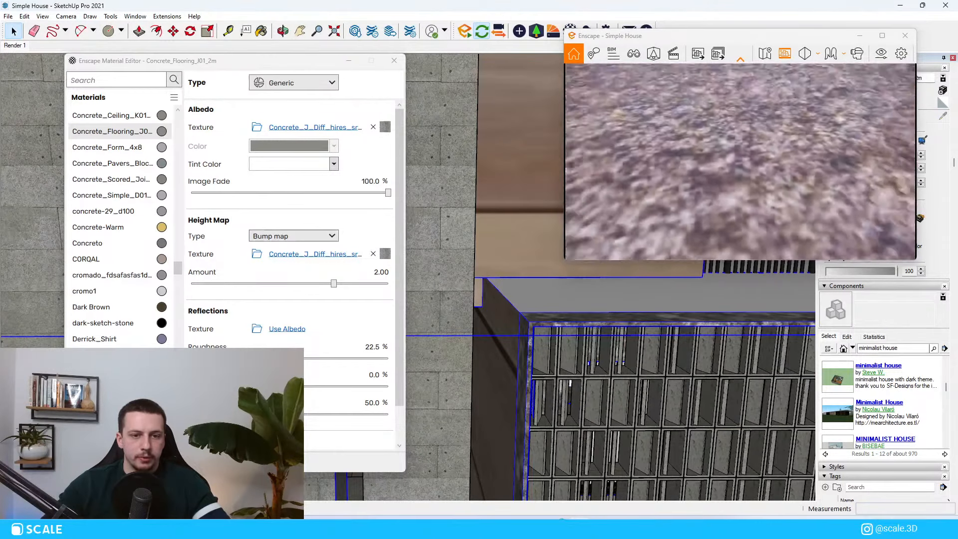
# Import the Grass 04 material from the Grounds category of the Enscape Material Library
pyautogui.scroll(-5, 462, 210)
pyautogui.scroll(-10, 545, 361)
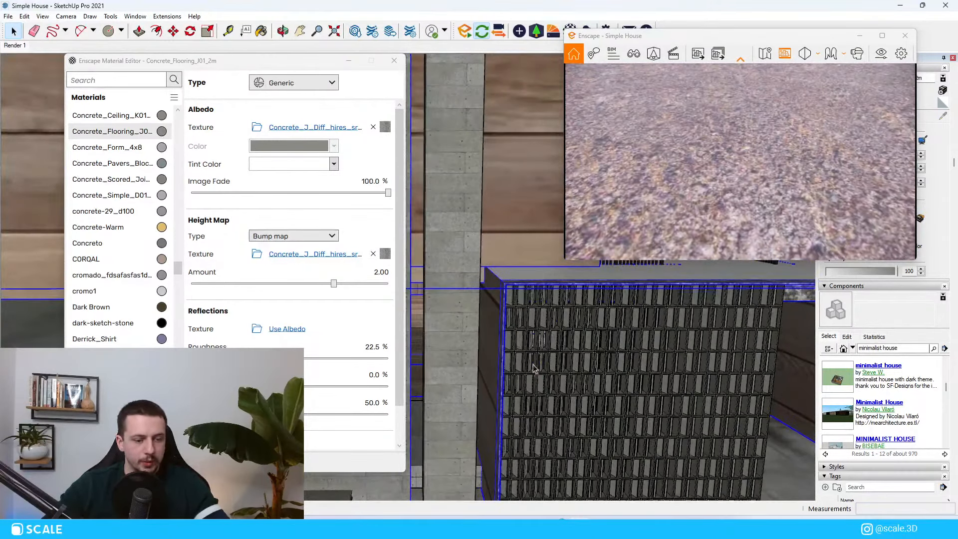
pyautogui.moveTo(612, 444); pyautogui.dragTo(608, 477, button='middle')
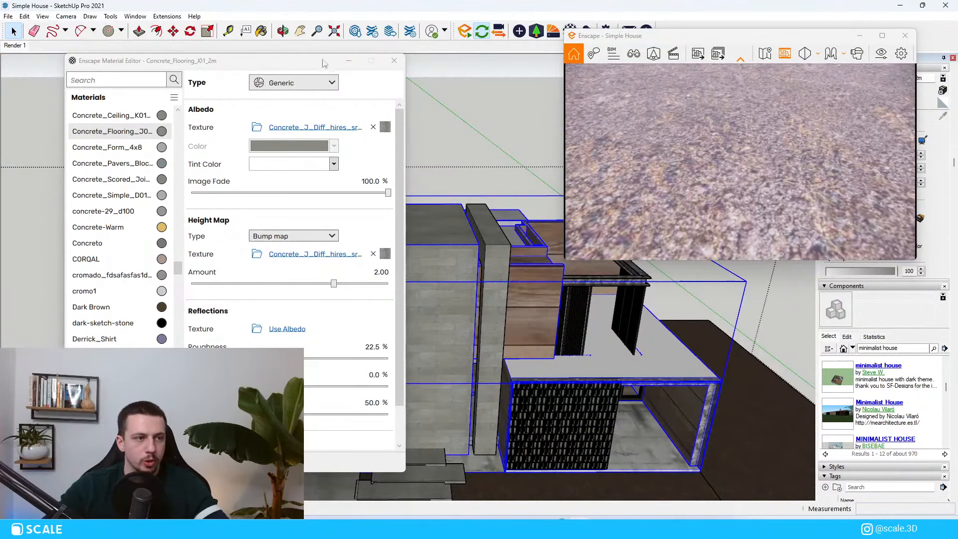
pyautogui.moveTo(323, 62); pyautogui.dragTo(221, 53)
pyautogui.scroll(-2, 492, 229)
pyautogui.click(555, 30)
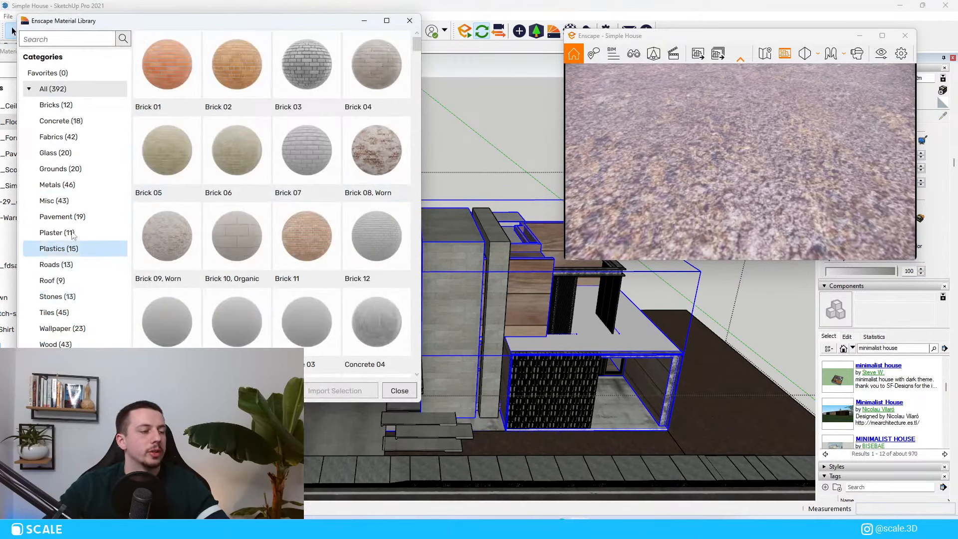
pyautogui.click(70, 169)
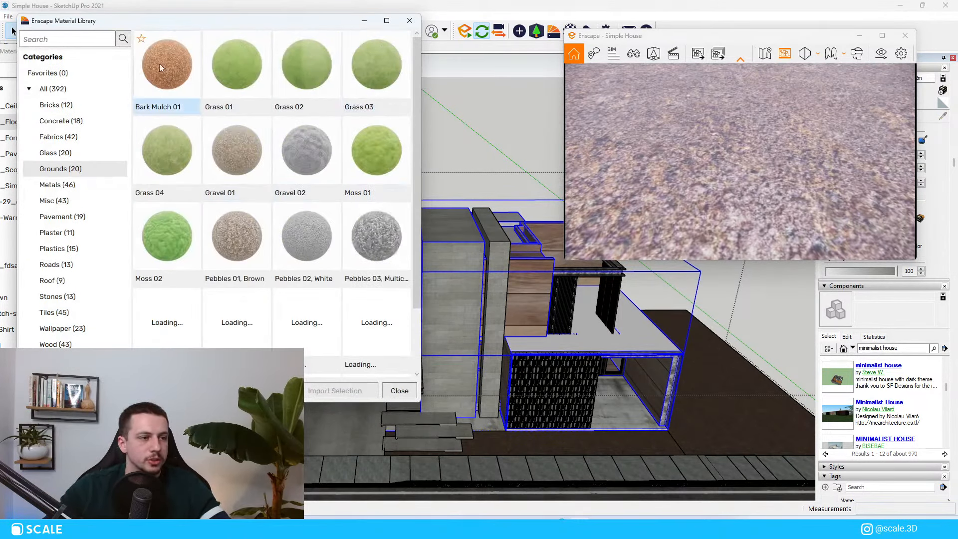
pyautogui.click(149, 172)
pyautogui.click(359, 394)
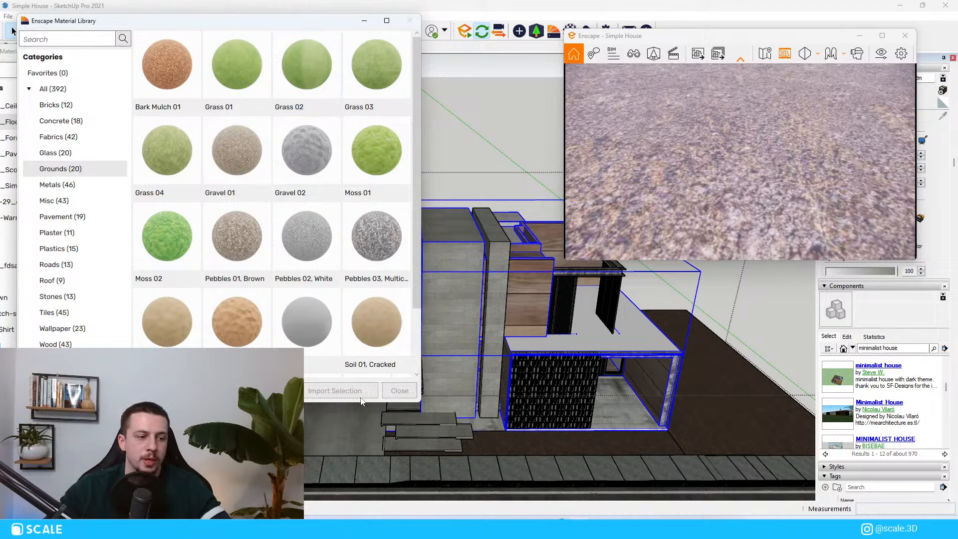
# Restore the saved Render 1 view in the Enscape render and close the material library
pyautogui.moveTo(677, 38); pyautogui.dragTo(607, 42)
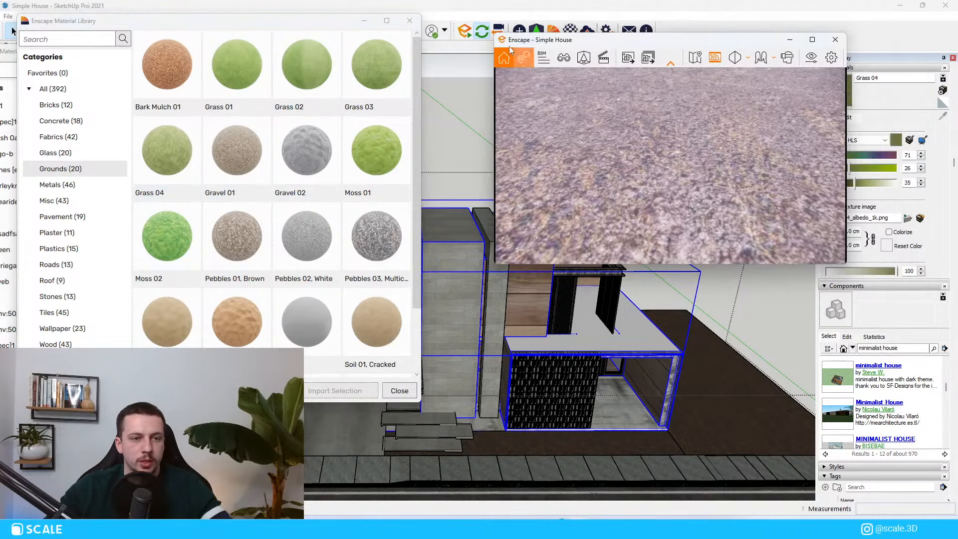
pyautogui.click(564, 57)
pyautogui.click(573, 178)
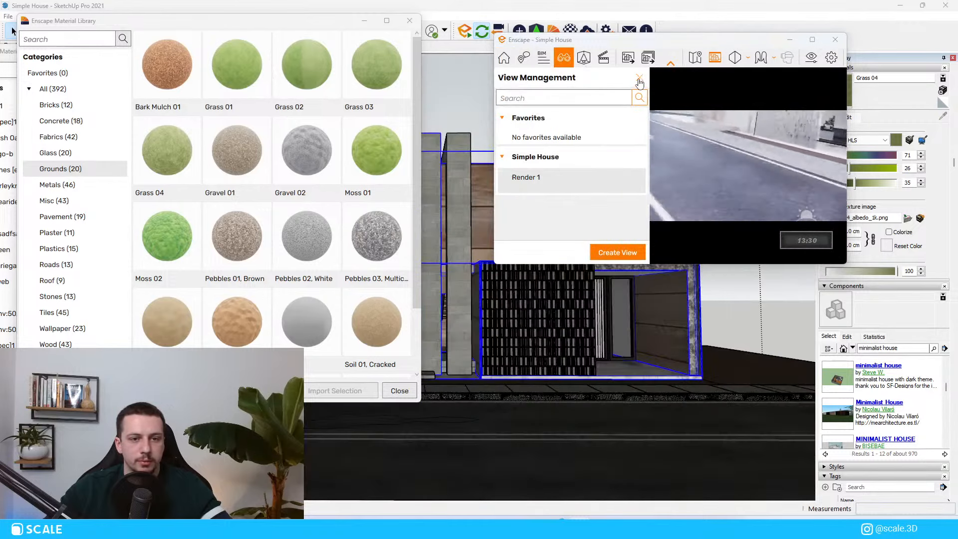
pyautogui.click(639, 78)
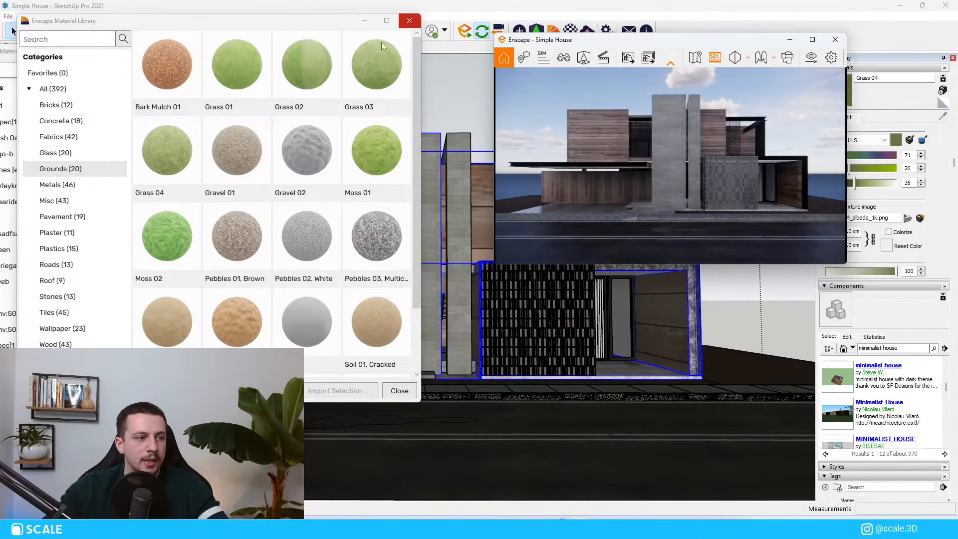
pyautogui.click(409, 20)
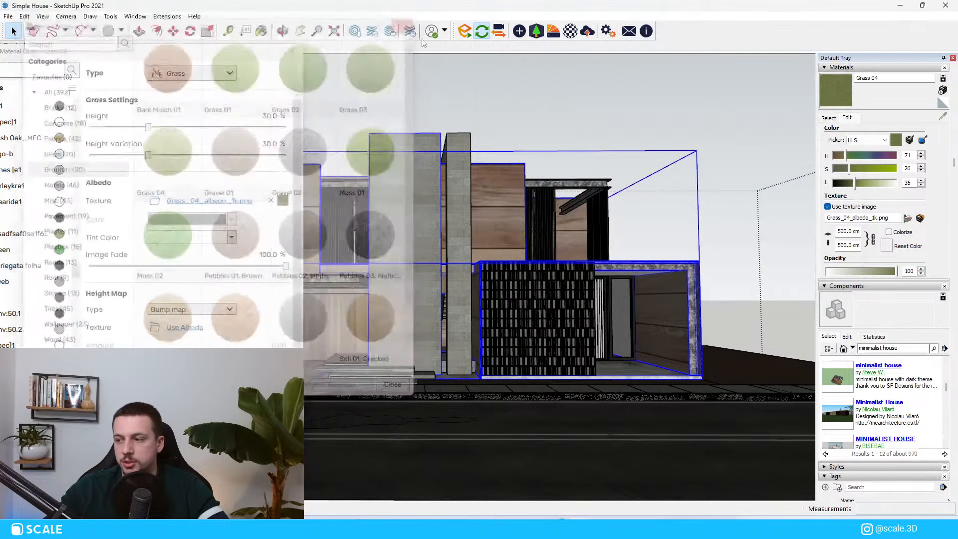
# Pin the Enscape - Simple House render window so it stays on top of the SketchUp model
pyautogui.moveTo(623, 430)
pyautogui.mouseDown(button='middle')
pyautogui.moveTo(643, 409)
pyautogui.moveTo(669, 457)
pyautogui.moveTo(636, 290)
pyautogui.mouseUp(button='middle')
pyautogui.scroll(-2, 635, 290)
pyautogui.click(864, 527)
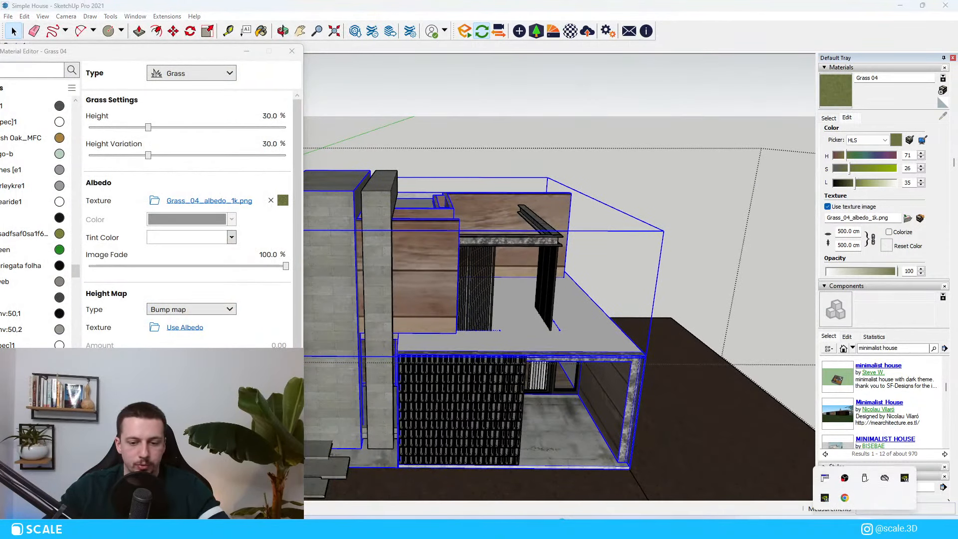
pyautogui.click(825, 479)
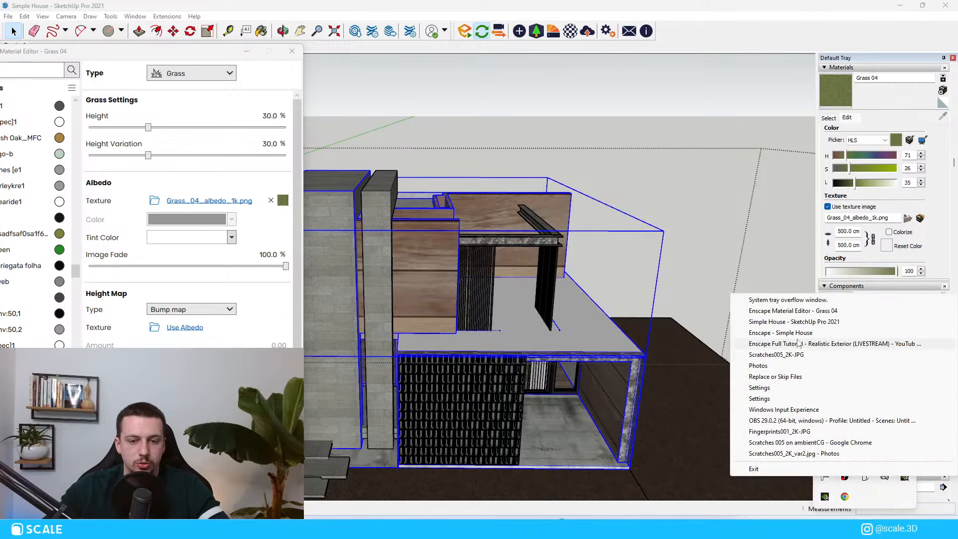
pyautogui.click(780, 332)
# Open the ground group beside the block-screened volume and paint its brown ground with Grass 04
pyautogui.scroll(-2, 628, 407)
pyautogui.scroll(4, 644, 429)
pyautogui.doubleClick(654, 423)
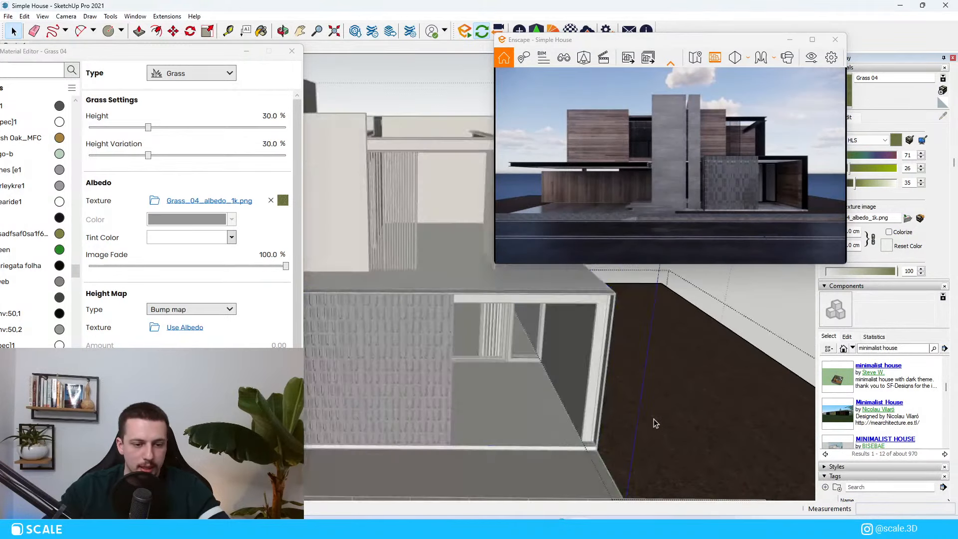
pyautogui.press('b')
pyautogui.click(658, 353)
pyautogui.scroll(-2, 658, 353)
# Open the group of the narrow ground strip in front of the block screen and paint it with Grass 04
pyautogui.press('space')
pyautogui.click(576, 425)
pyautogui.doubleClick(571, 436)
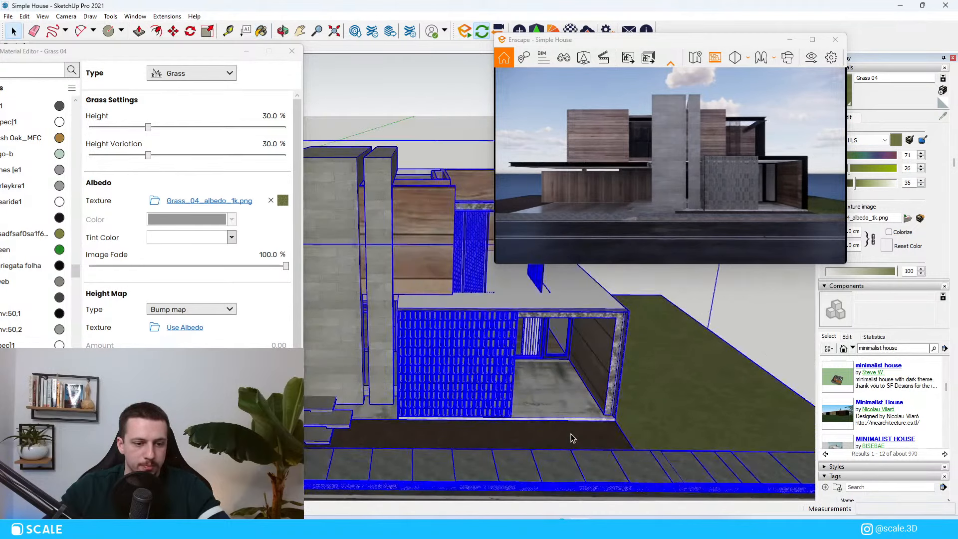
pyautogui.click(588, 433)
pyautogui.press('b')
pyautogui.press('space')
pyautogui.doubleClick(591, 434)
pyautogui.press('b')
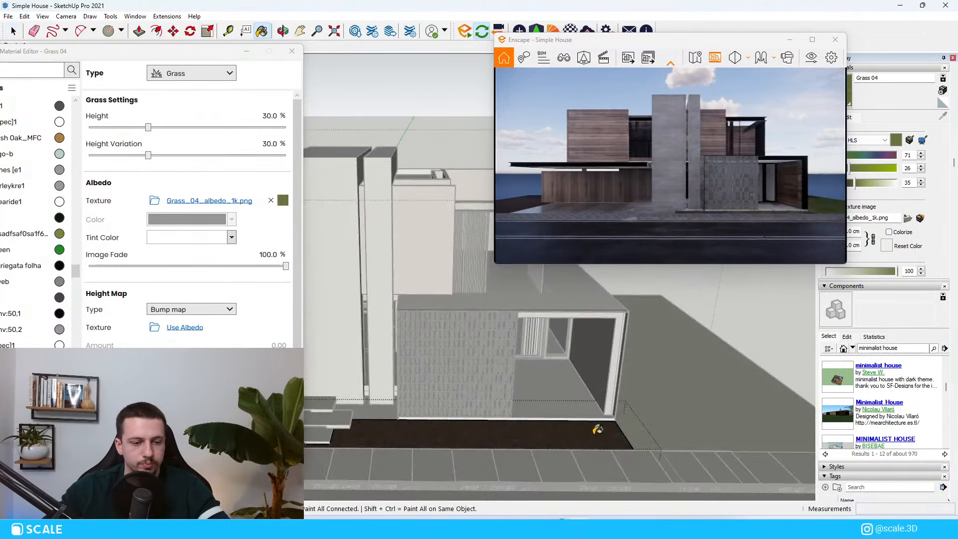
pyautogui.click(591, 432)
# Paint the remaining brown ground beside the canopy and driveway with Grass 04
pyautogui.scroll(-1, 666, 407)
pyautogui.scroll(-3, 681, 412)
pyautogui.moveTo(679, 417); pyautogui.dragTo(478, 491, button='middle')
pyautogui.press('space')
pyautogui.click(390, 391)
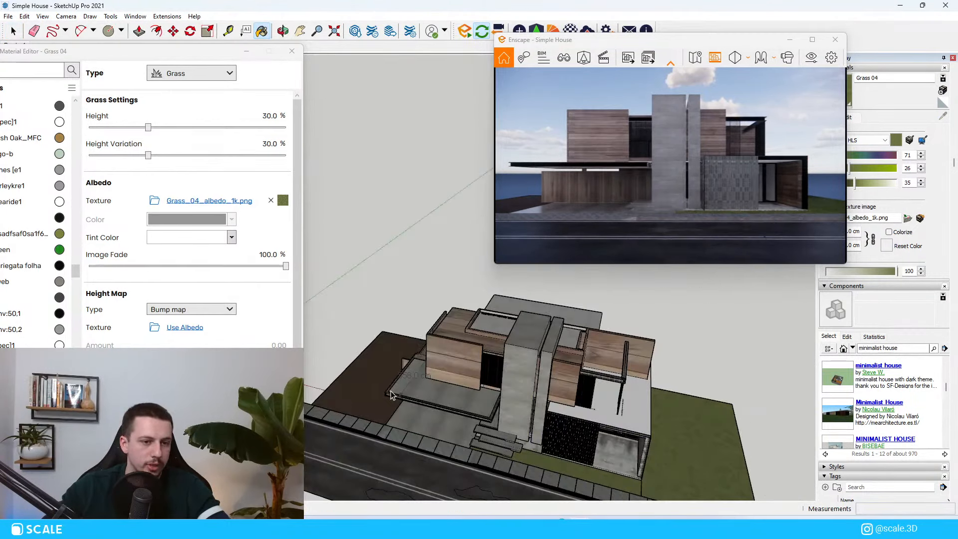
pyautogui.scroll(5, 390, 399)
pyautogui.click(389, 421)
pyautogui.doubleClick(393, 407)
pyautogui.scroll(2, 394, 417)
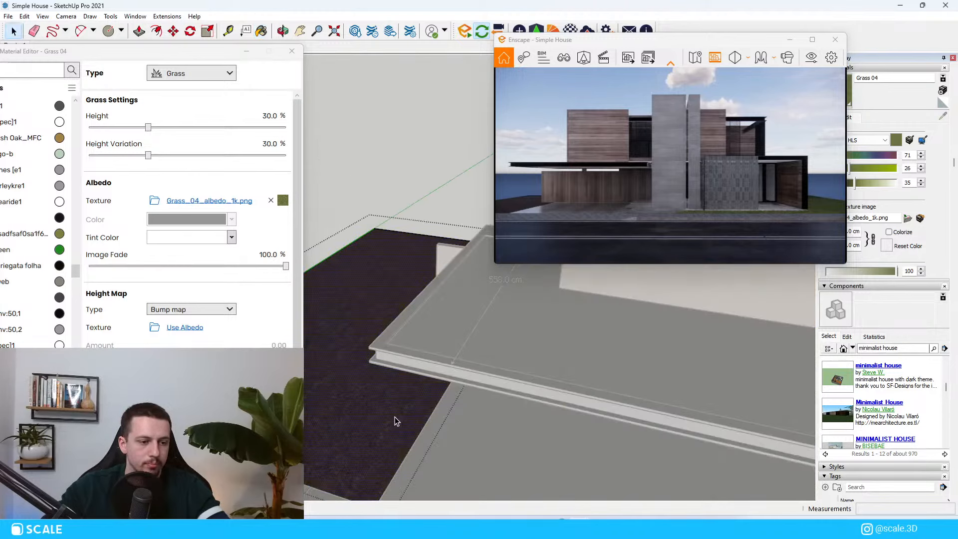
pyautogui.press('b')
pyautogui.click(403, 408)
# Sample the driveway's concrete material to bring up Concrete_Flooring_J01_2m in the material editor
pyautogui.press('space')
pyautogui.click(455, 437)
pyautogui.moveTo(481, 457); pyautogui.dragTo(518, 409, button='middle')
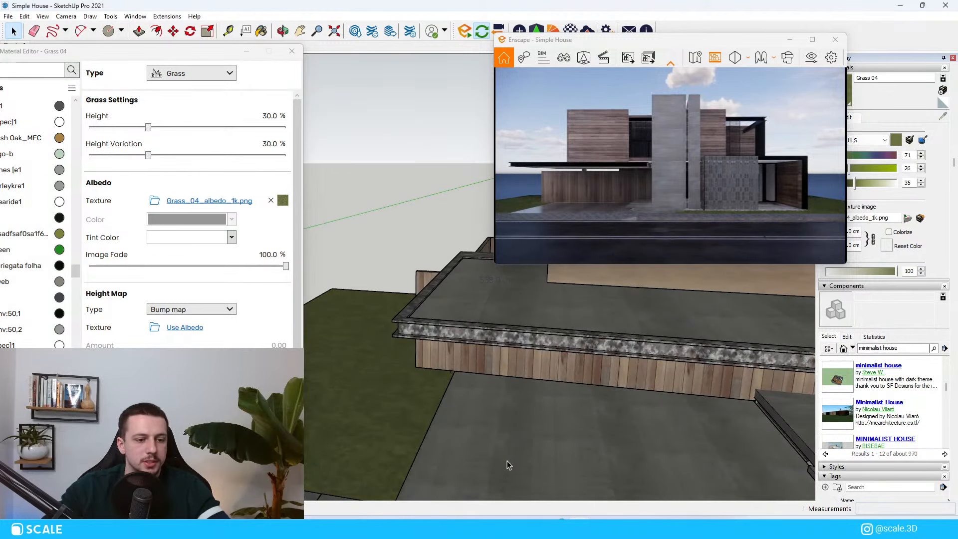
pyautogui.scroll(5, 491, 447)
pyautogui.press('b')
pyautogui.keyDown('alt'); pyautogui.click(486, 444); pyautogui.keyUp('alt')
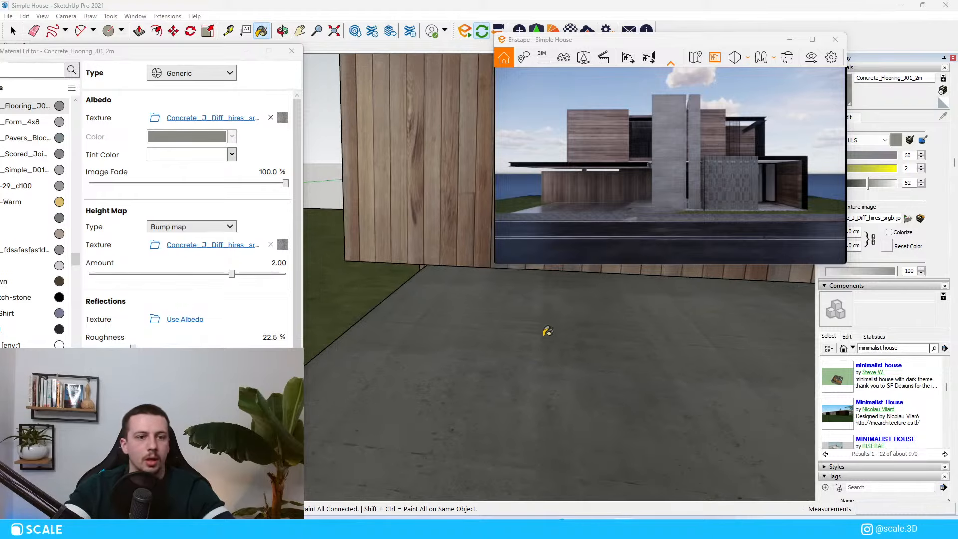
# Set the roughness of the driveway concrete Concrete_Flooring_J01_2m to 41.2 %
pyautogui.scroll(-5, 545, 335)
pyautogui.scroll(-3, 487, 390)
pyautogui.moveTo(393, 387); pyautogui.dragTo(547, 342, button='middle')
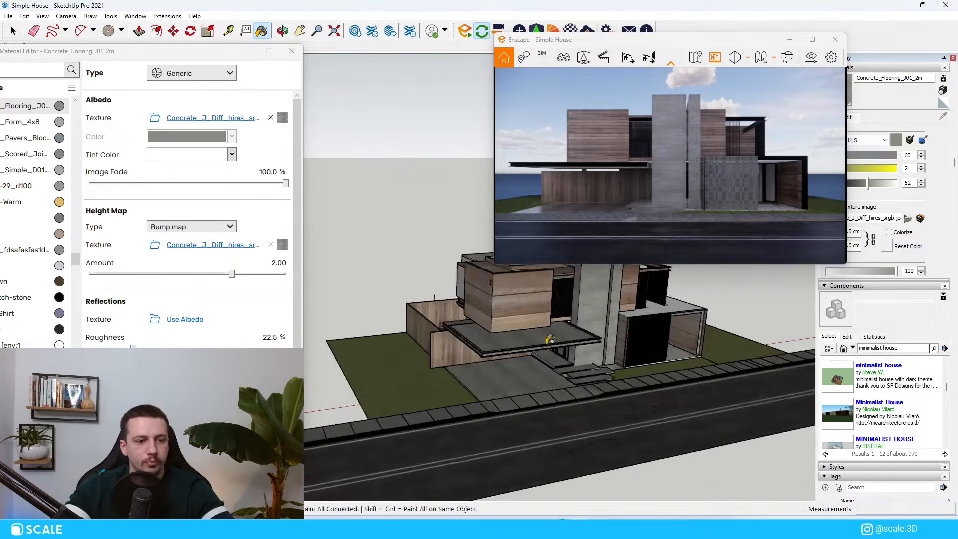
pyautogui.scroll(7, 517, 291)
pyautogui.scroll(-7, 511, 391)
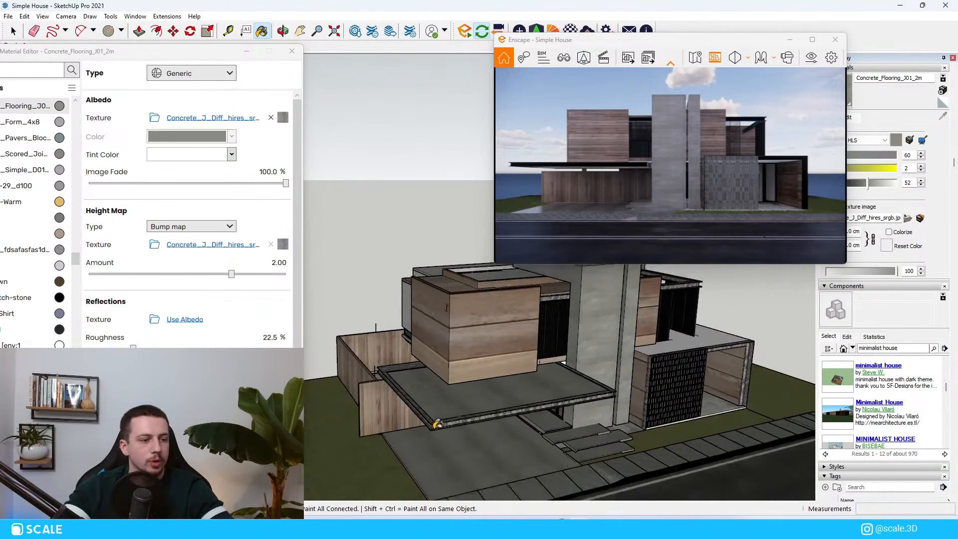
pyautogui.moveTo(132, 346); pyautogui.dragTo(170, 345)
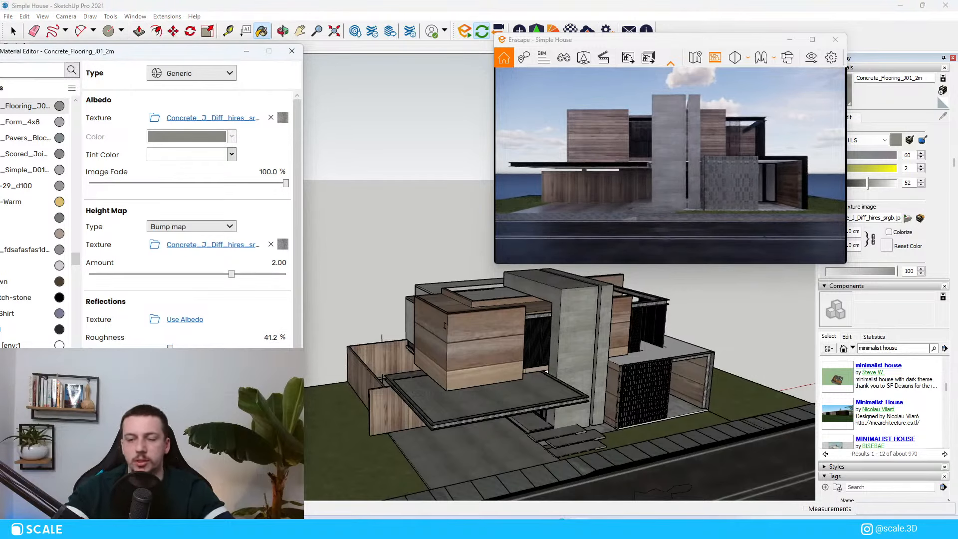
# Sample the upper volume's wood cladding and examine its Color_A02 settings and the wood-clad surfaces around the house
pyautogui.scroll(5, 488, 360)
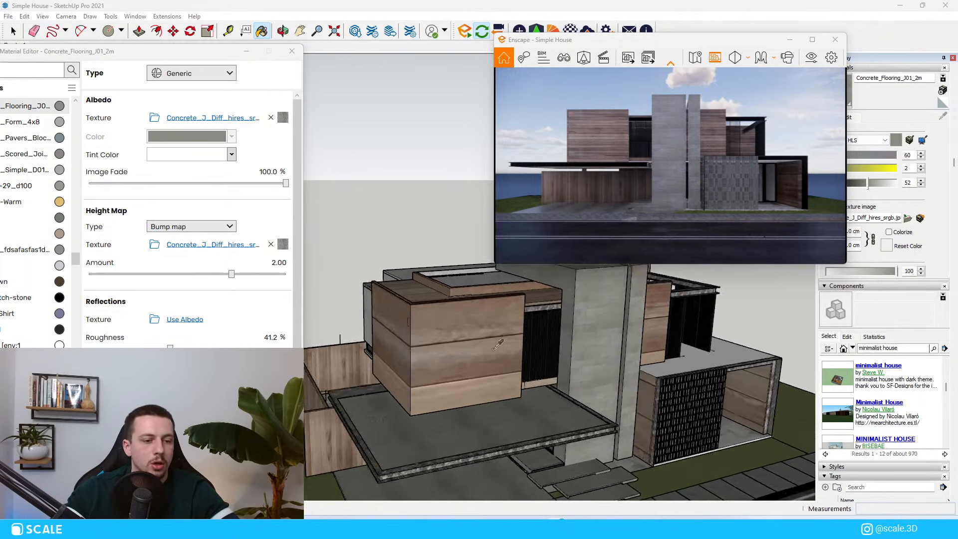
pyautogui.keyDown('alt'); pyautogui.click(501, 341); pyautogui.keyUp('alt')
pyautogui.press('space')
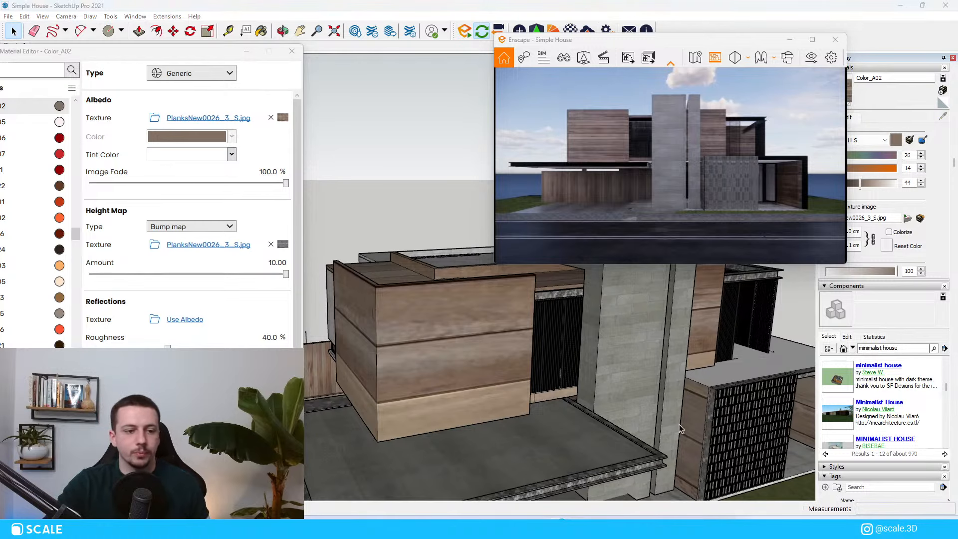
pyautogui.moveTo(680, 428)
pyautogui.mouseDown(button='middle')
pyautogui.moveTo(620, 438)
pyautogui.moveTo(486, 403)
pyautogui.mouseUp(button='middle')
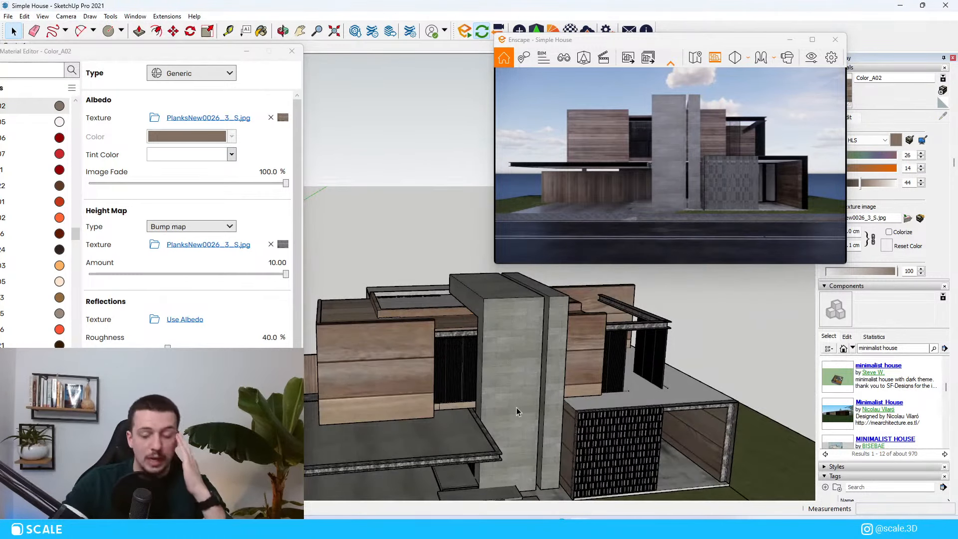
pyautogui.scroll(-4, 536, 369)
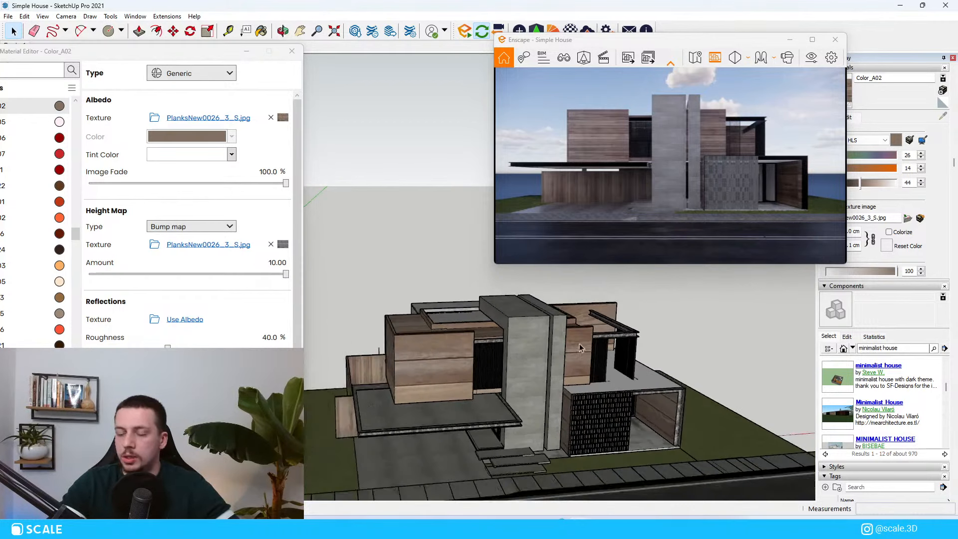
pyautogui.scroll(8, 435, 375)
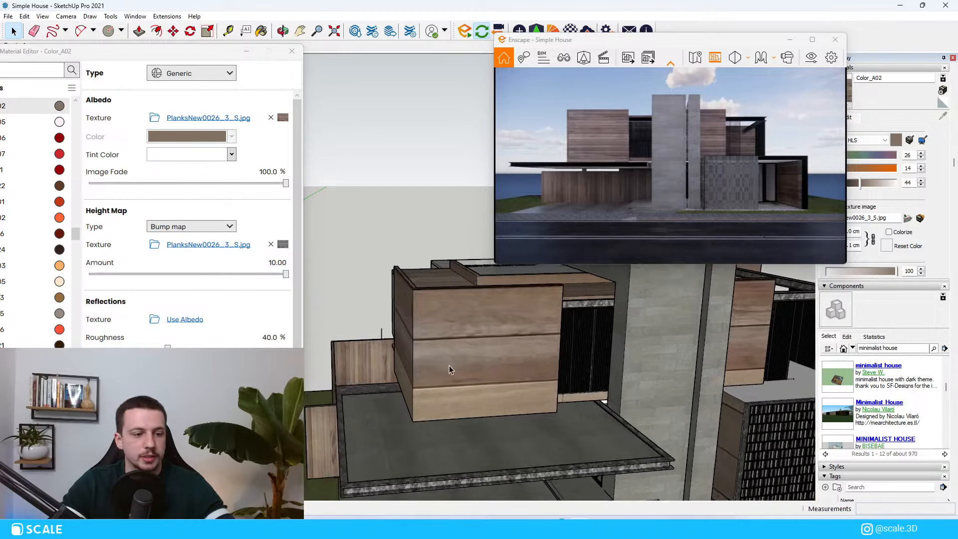
pyautogui.scroll(5, 449, 366)
pyautogui.scroll(-8, 489, 393)
pyautogui.scroll(5, 528, 377)
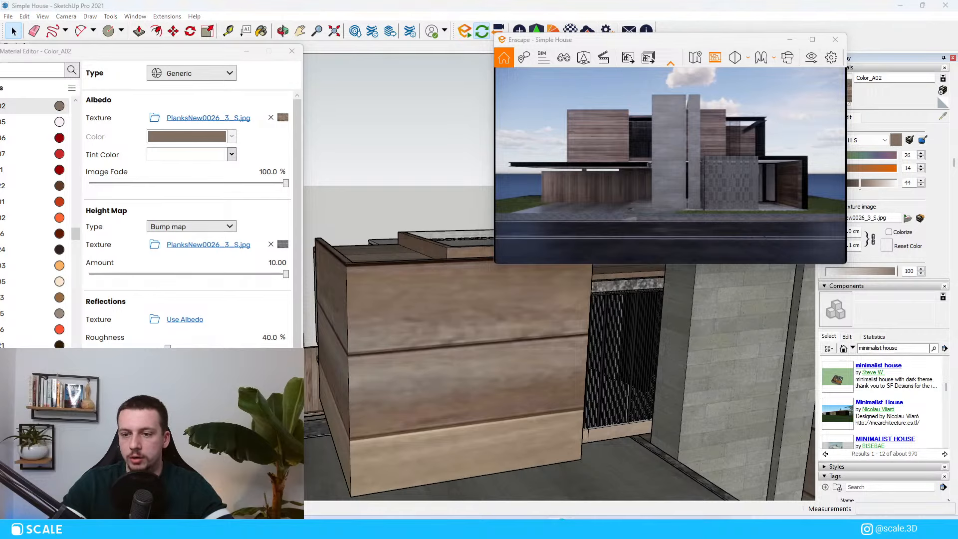
pyautogui.scroll(-5, 415, 313)
pyautogui.scroll(5, 415, 312)
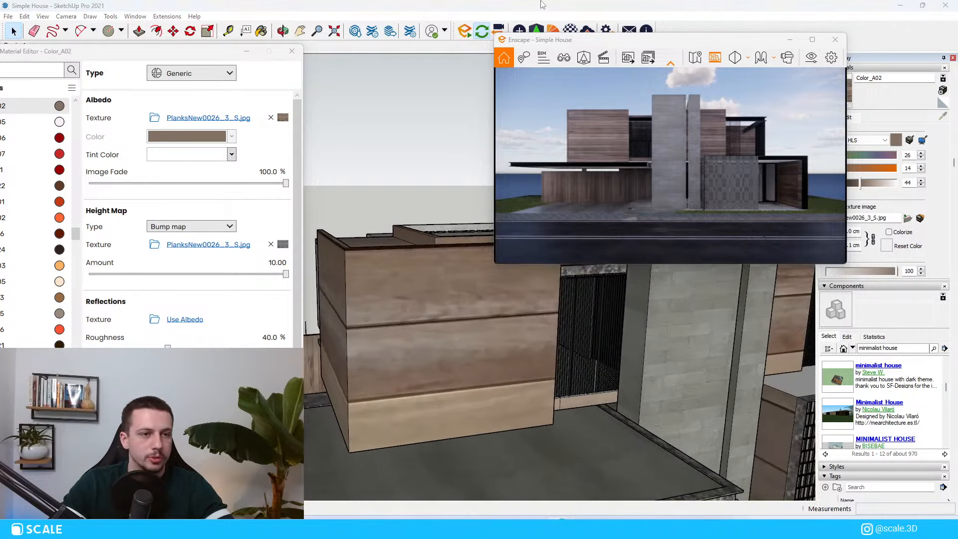
# Import Plaster 04 from the Plaster category of the Enscape Material Library
pyautogui.click(553, 30)
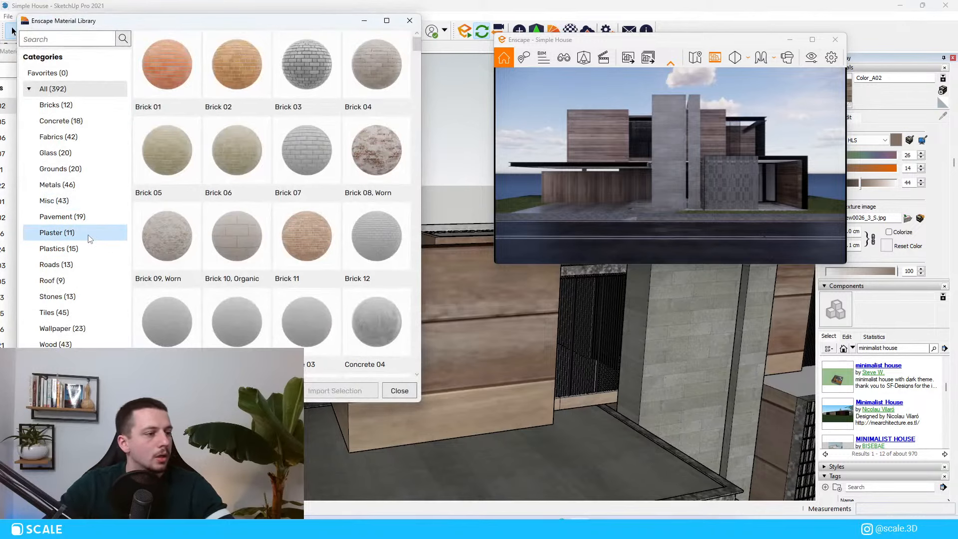
pyautogui.click(75, 233)
pyautogui.click(373, 80)
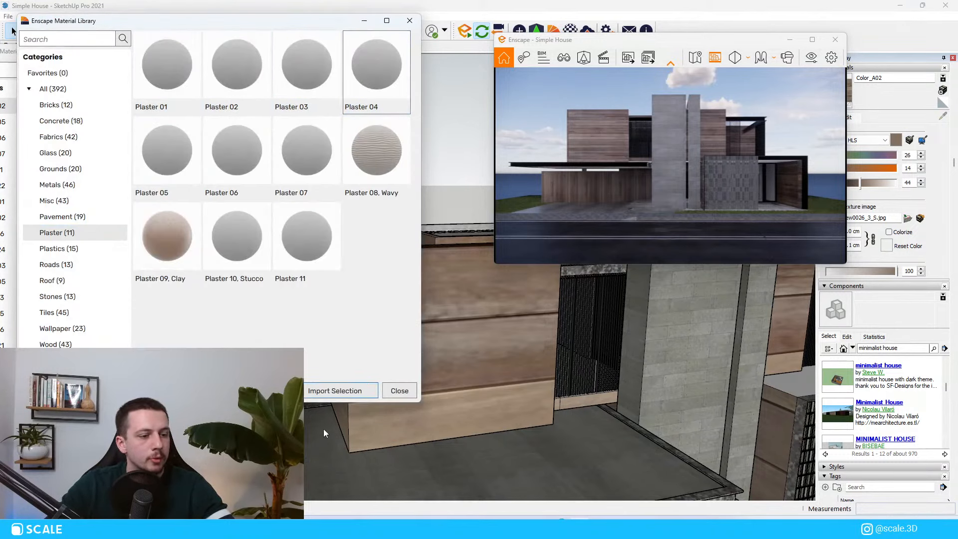
pyautogui.click(337, 396)
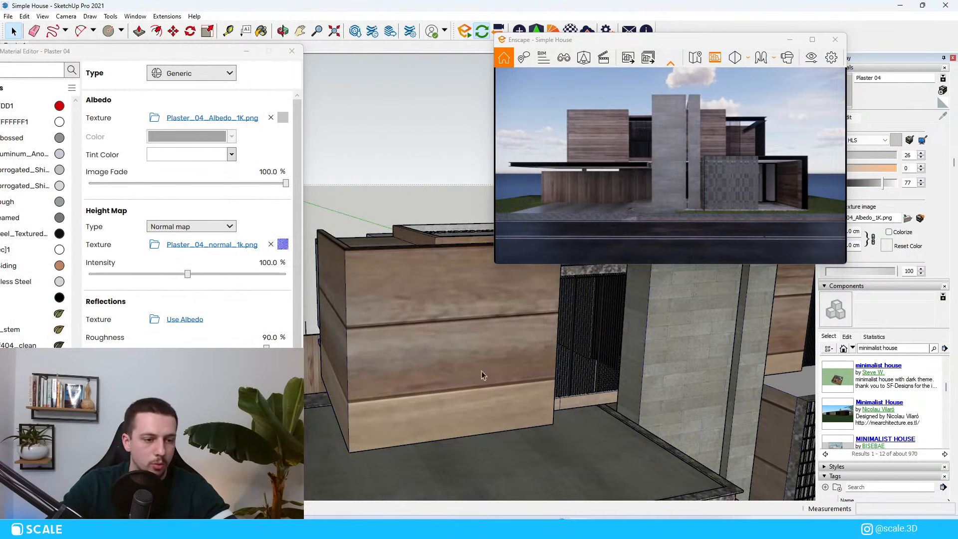
# Open the group of the projecting upper volume above the canopy and paint its wood front and side with Plaster 04
pyautogui.scroll(-1, 481, 370)
pyautogui.click(473, 366)
pyautogui.scroll(4, 455, 351)
pyautogui.doubleClick(483, 385)
pyautogui.click(485, 387)
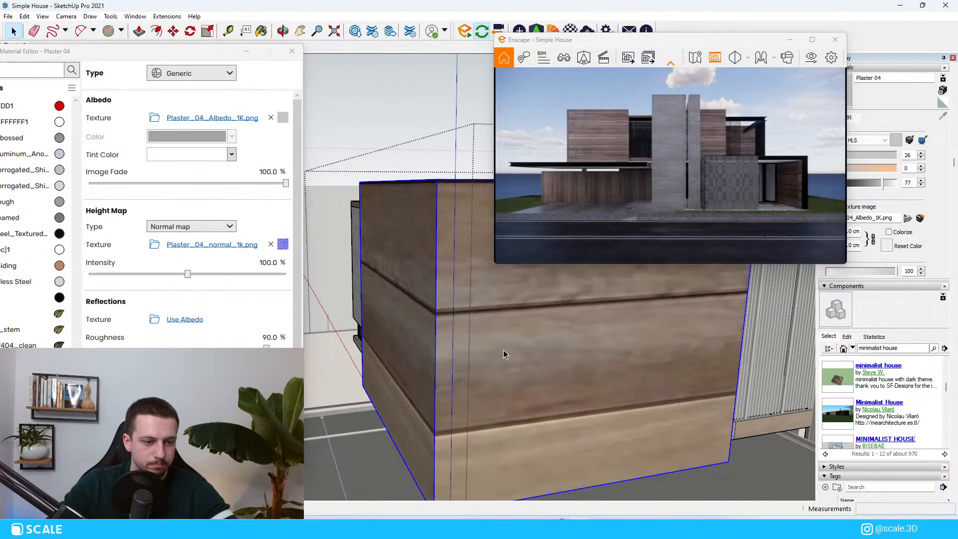
pyautogui.press('b')
pyautogui.click(530, 369)
pyautogui.click(428, 365)
pyautogui.scroll(-3, 351, 313)
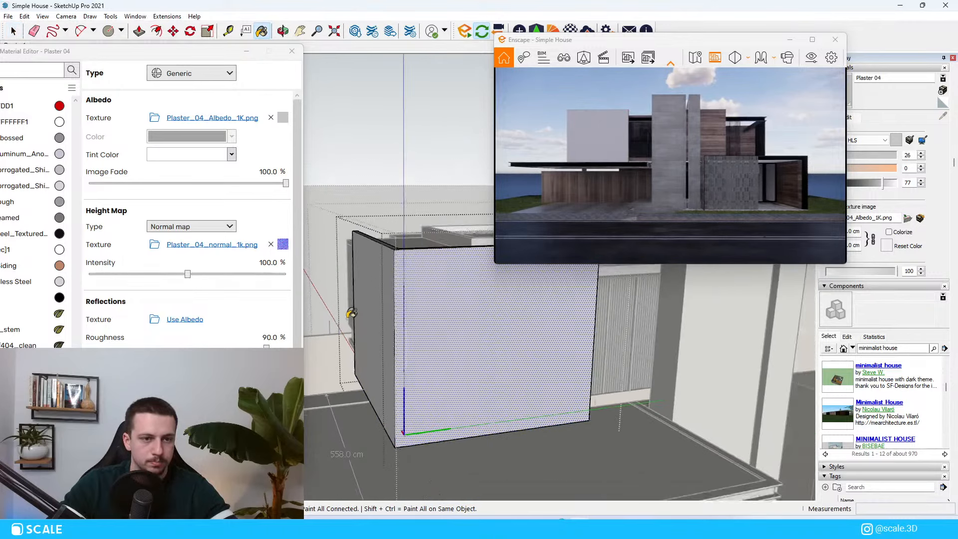
pyautogui.scroll(-1, 351, 313)
pyautogui.scroll(2, 376, 294)
pyautogui.press('space')
pyautogui.press('Escape')
# Open the group of the upper wood wall beside the concrete tower, above the block screen, and paint it with Plaster 04
pyautogui.scroll(-3, 364, 315)
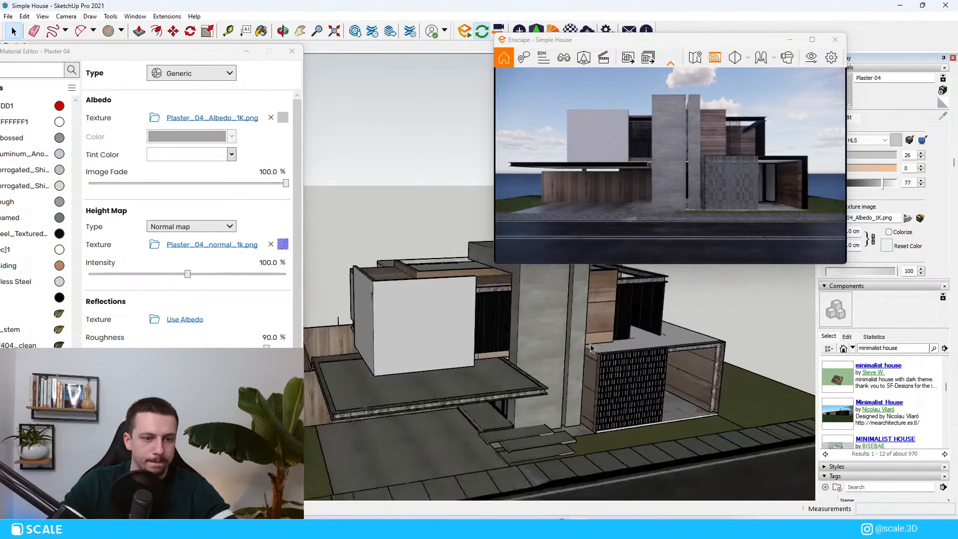
pyautogui.scroll(5, 552, 314)
pyautogui.moveTo(552, 315); pyautogui.dragTo(566, 310, button='middle')
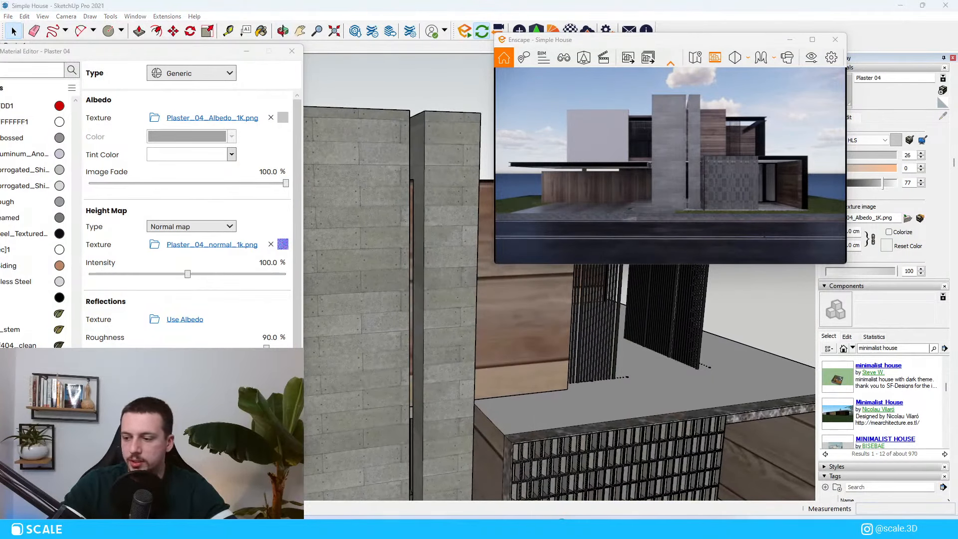
pyautogui.click(501, 310)
pyautogui.doubleClick(529, 322)
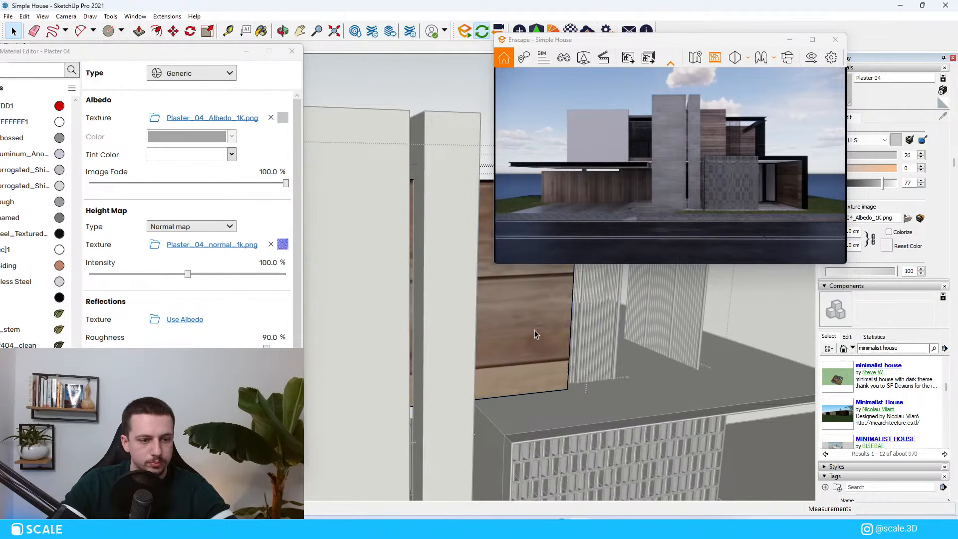
pyautogui.click(535, 330)
pyautogui.press('b')
pyautogui.click(532, 318)
pyautogui.moveTo(535, 314); pyautogui.dragTo(485, 418, button='middle')
pyautogui.scroll(-6, 485, 419)
pyautogui.moveTo(629, 464); pyautogui.dragTo(607, 411, button='middle')
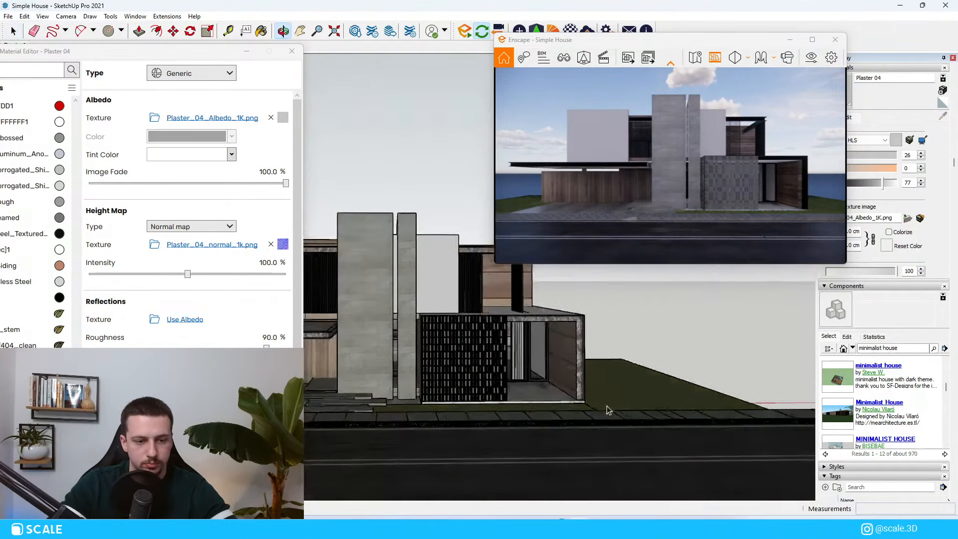
# Paint the wood side wall of the lower block-screened volume with Plaster 04
pyautogui.click(266, 349)
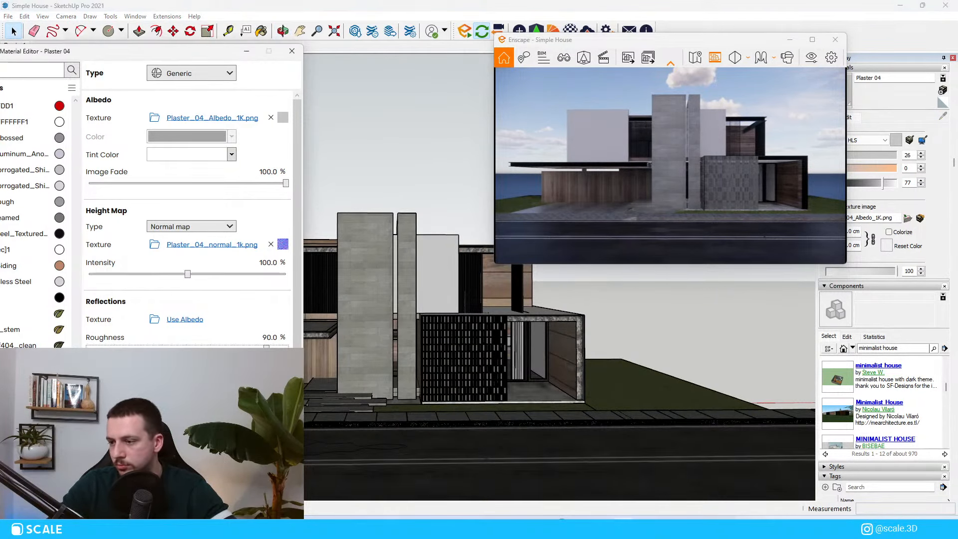
pyautogui.scroll(5, 569, 350)
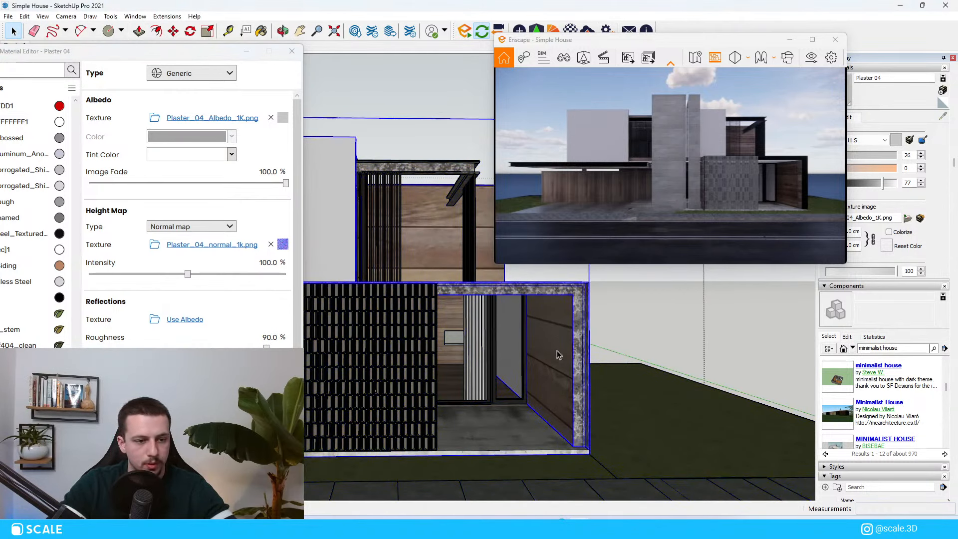
pyautogui.press('b')
pyautogui.click(563, 352)
pyautogui.moveTo(468, 345); pyautogui.dragTo(434, 265, button='middle')
pyautogui.press('space')
# Open the group of the upper side wall above the lower volume, paint it with Plaster 04 and leave the group
pyautogui.click(434, 265)
pyautogui.doubleClick(350, 253)
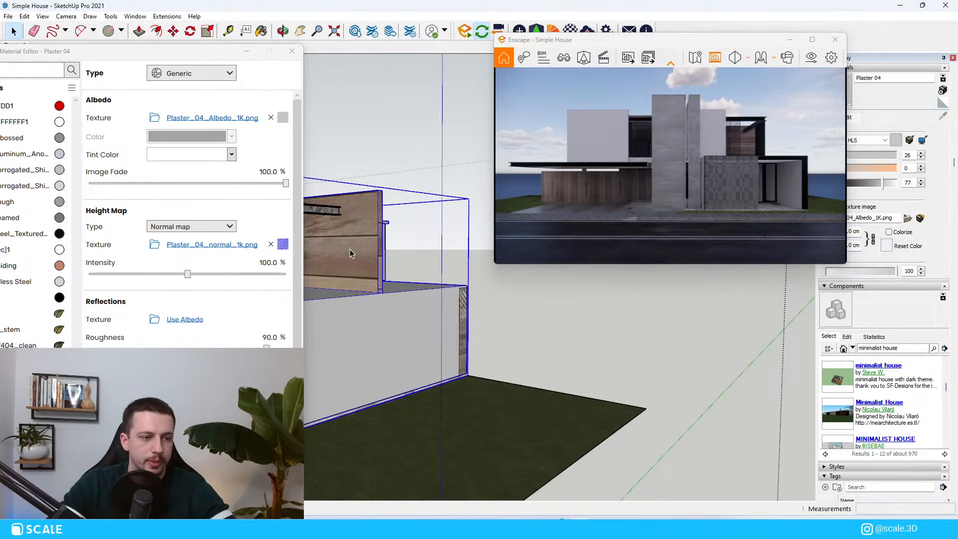
pyautogui.doubleClick(351, 253)
pyautogui.tripleClick(350, 253)
pyautogui.press('b')
pyautogui.click(367, 253)
pyautogui.press('space')
pyautogui.click(480, 362)
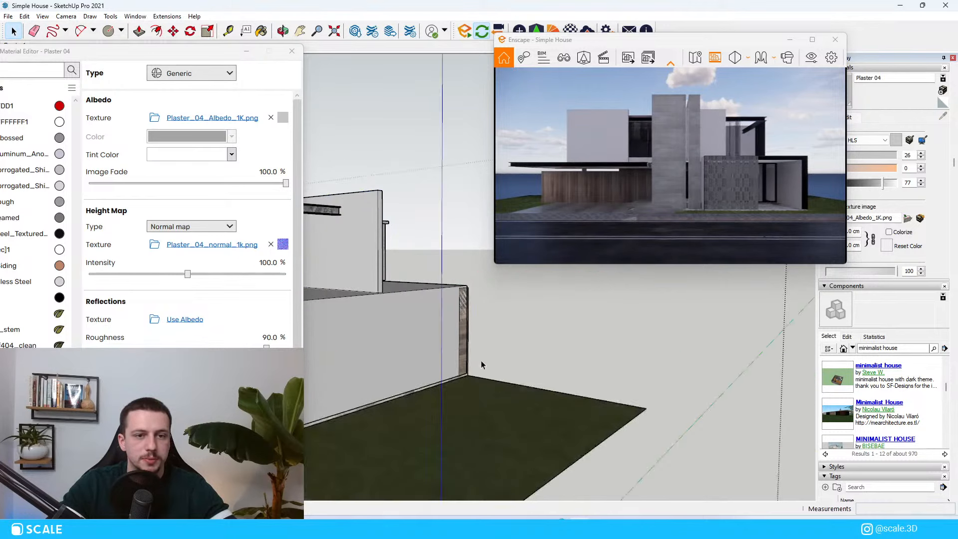
pyautogui.click(482, 362)
# Sample the concrete tower's material to bring up Concrete_Ceiling_K01_2m for editing
pyautogui.scroll(-1, 574, 391)
pyautogui.scroll(-4, 582, 397)
pyautogui.moveTo(514, 412); pyautogui.dragTo(659, 378, button='middle')
pyautogui.scroll(-2, 659, 378)
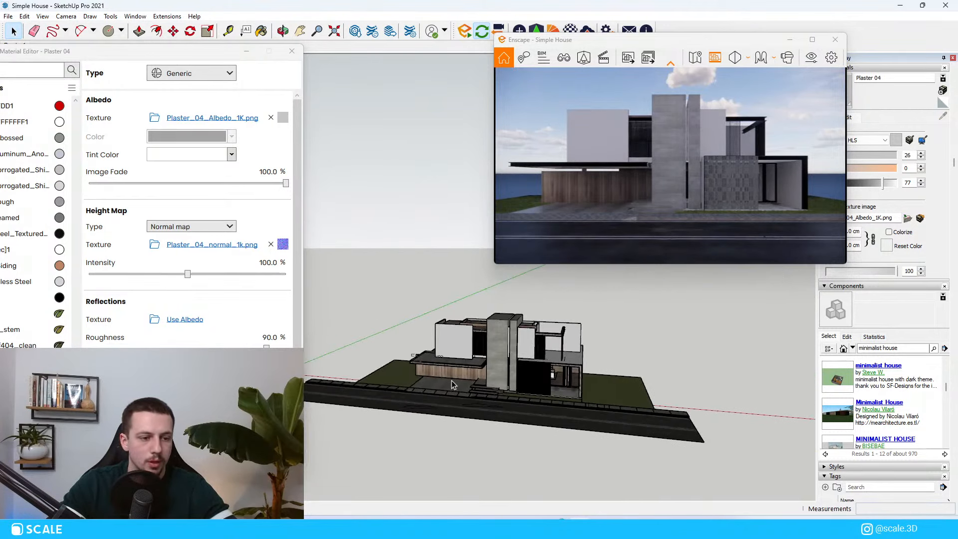
pyautogui.scroll(3, 459, 365)
pyautogui.scroll(3, 463, 359)
pyautogui.moveTo(471, 438); pyautogui.dragTo(507, 364, button='middle')
pyautogui.scroll(2, 507, 364)
pyautogui.scroll(-1, 508, 351)
pyautogui.click(508, 350)
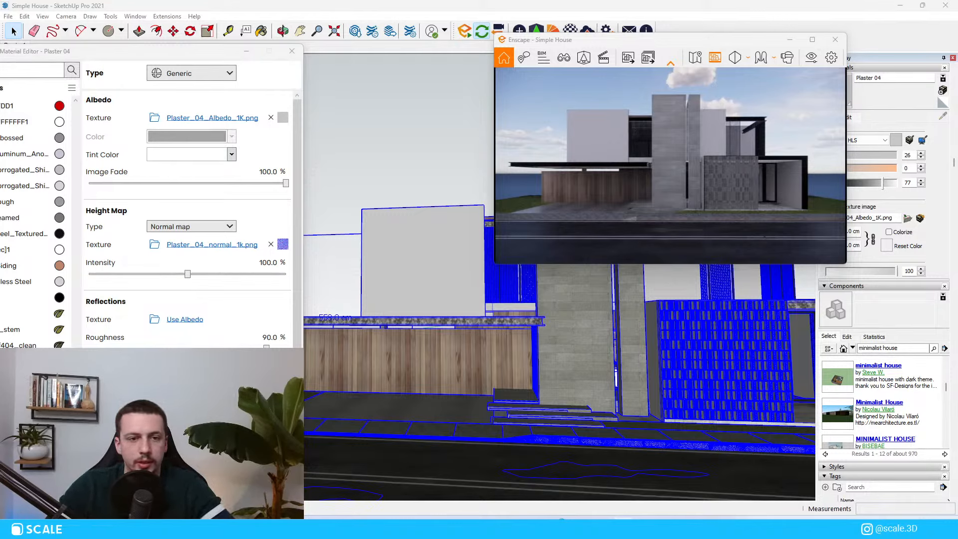
pyautogui.click(602, 4)
pyautogui.press('b')
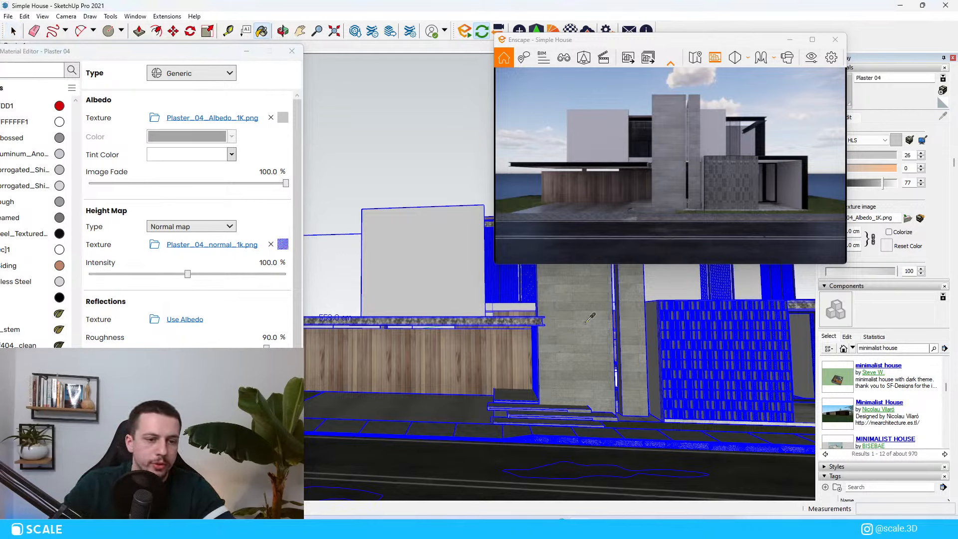
pyautogui.keyDown('alt'); pyautogui.click(595, 325); pyautogui.keyUp('alt')
# Darken the tower's concrete by lowering its HLS lightness to 31, moving the Enscape preview clear of the color settings
pyautogui.click(857, 184)
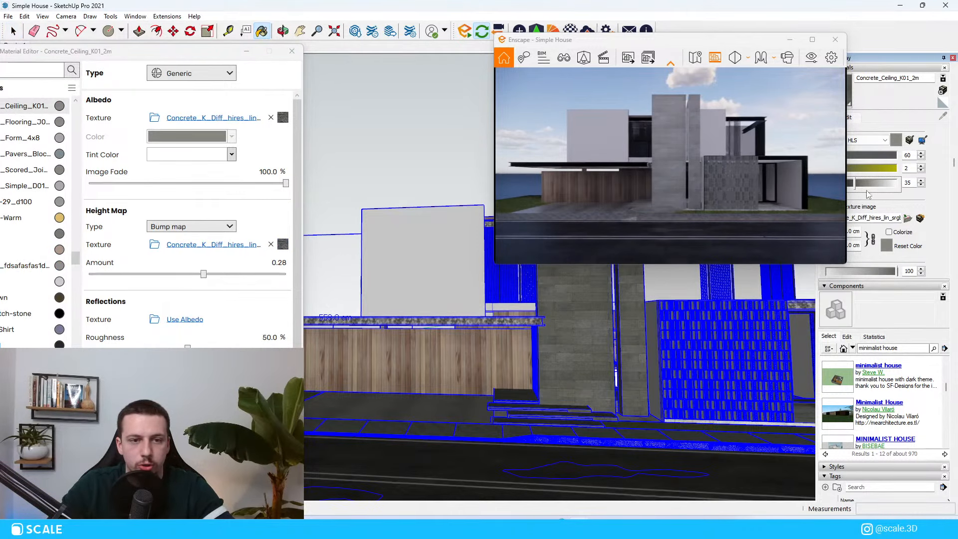
pyautogui.moveTo(718, 41); pyautogui.dragTo(678, 23)
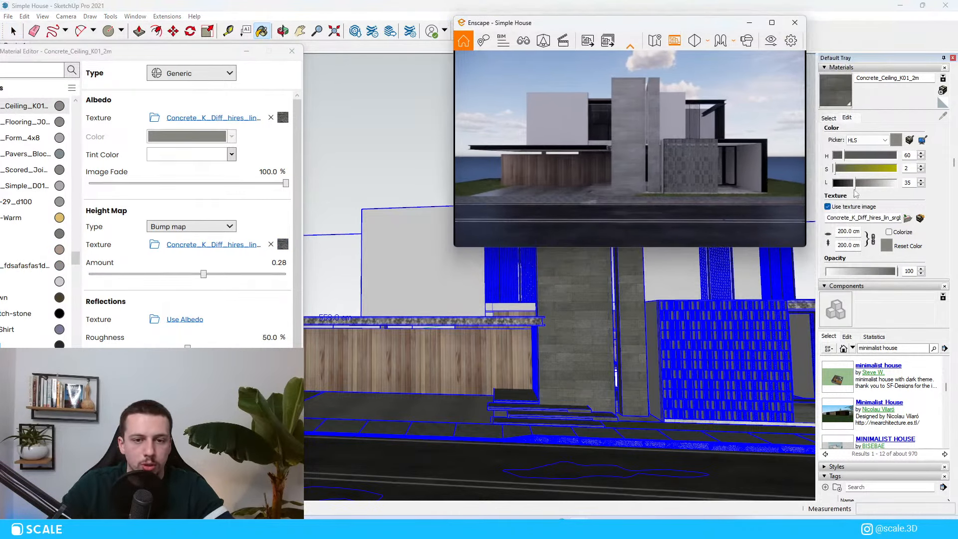
pyautogui.click(853, 184)
pyautogui.click(855, 184)
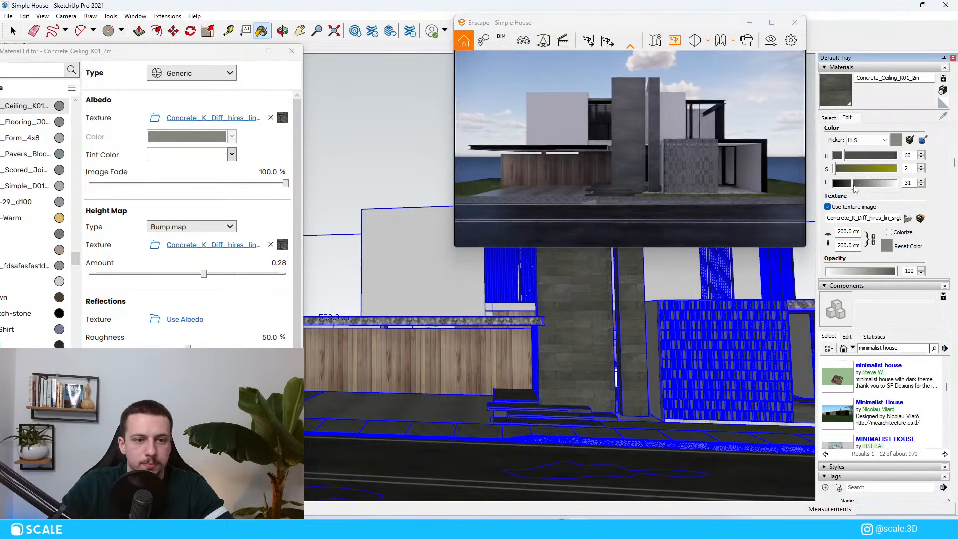
# Close the material editor and import Concrete 04 from the Concrete category of the Enscape Material Library
pyautogui.scroll(2, 510, 412)
pyautogui.scroll(10, 509, 412)
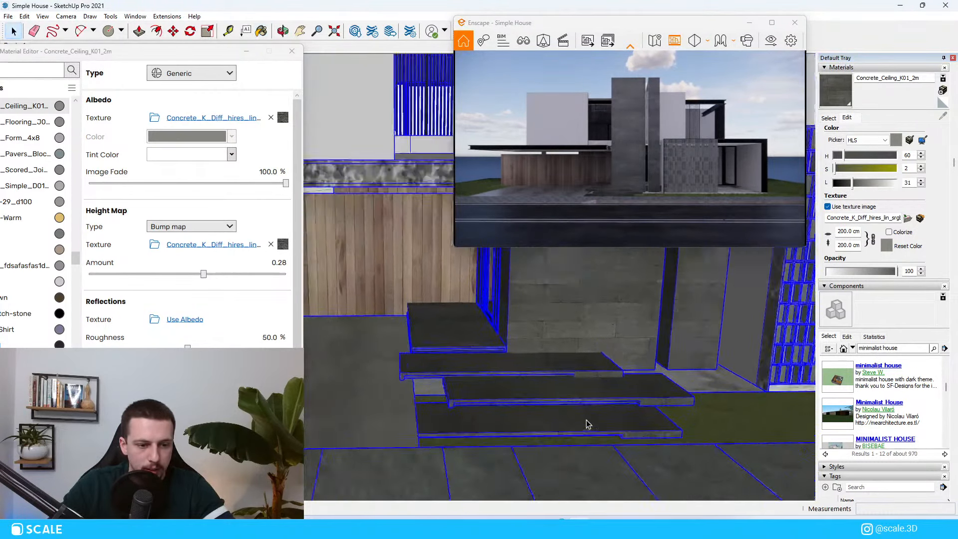
pyautogui.press('space')
pyautogui.scroll(-6, 664, 389)
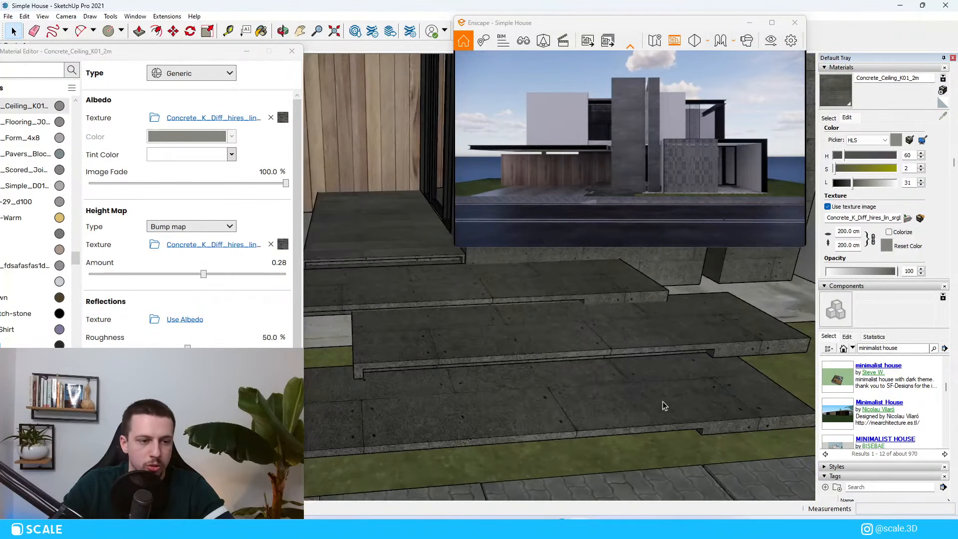
pyautogui.click(292, 51)
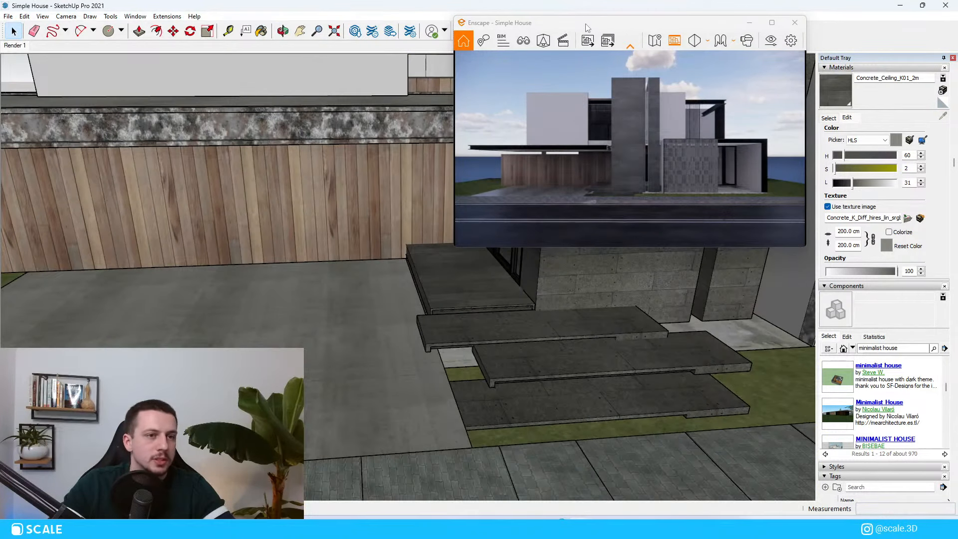
pyautogui.moveTo(599, 23); pyautogui.dragTo(566, 84)
pyautogui.click(553, 32)
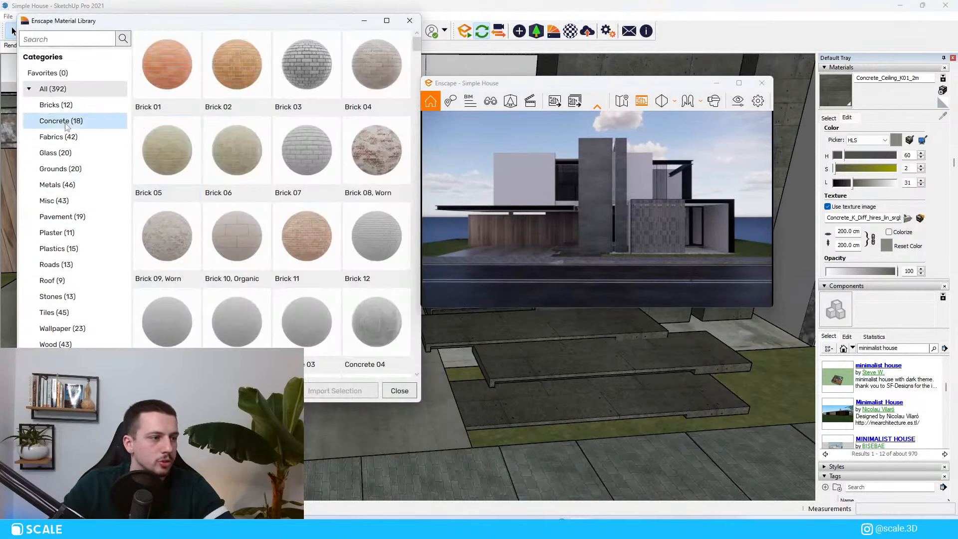
pyautogui.click(55, 121)
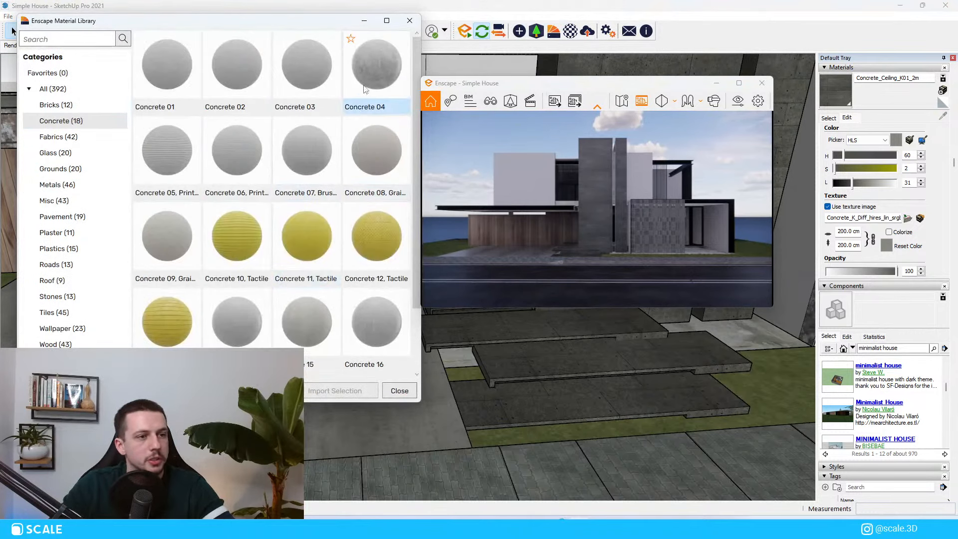
pyautogui.click(375, 70)
pyautogui.click(346, 392)
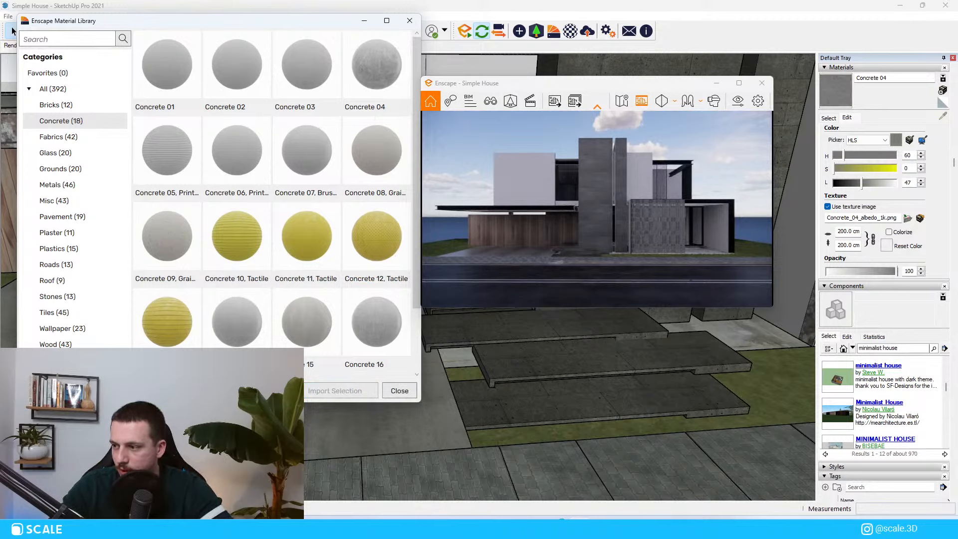
# Close the material library, open the lowest entrance step's group and paint its whole slab with Concrete 04
pyautogui.click(561, 527)
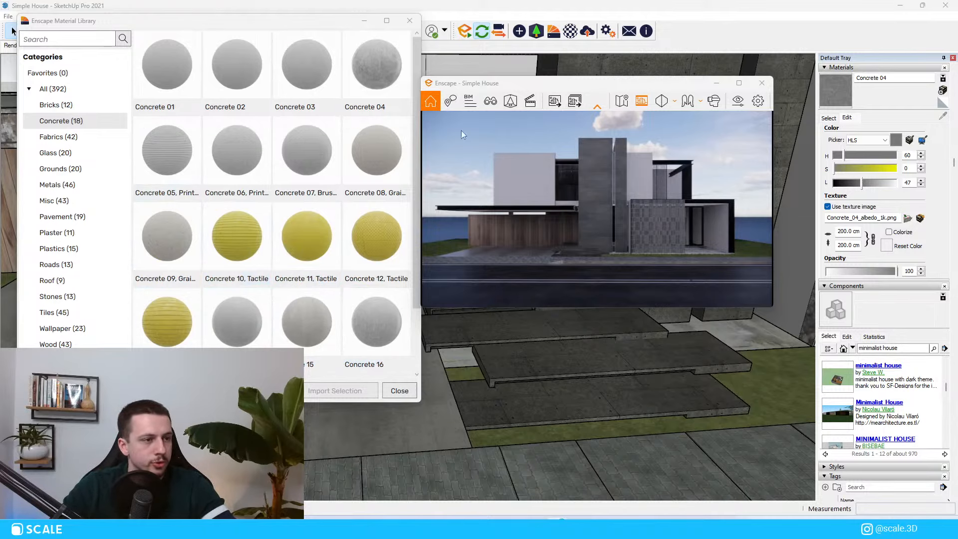
pyautogui.click(410, 21)
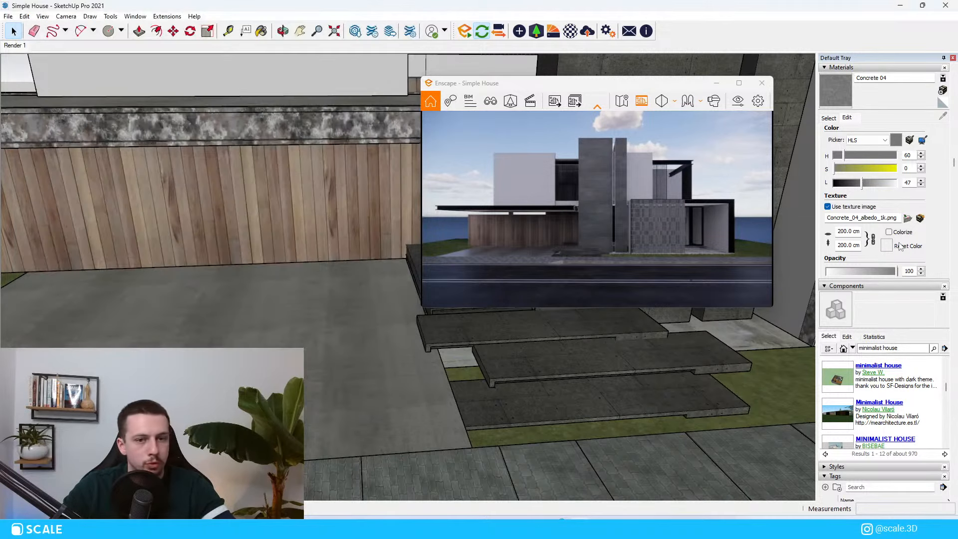
pyautogui.scroll(3, 681, 406)
pyautogui.doubleClick(678, 408)
pyautogui.tripleClick(677, 407)
pyautogui.press('b')
pyautogui.click(693, 394)
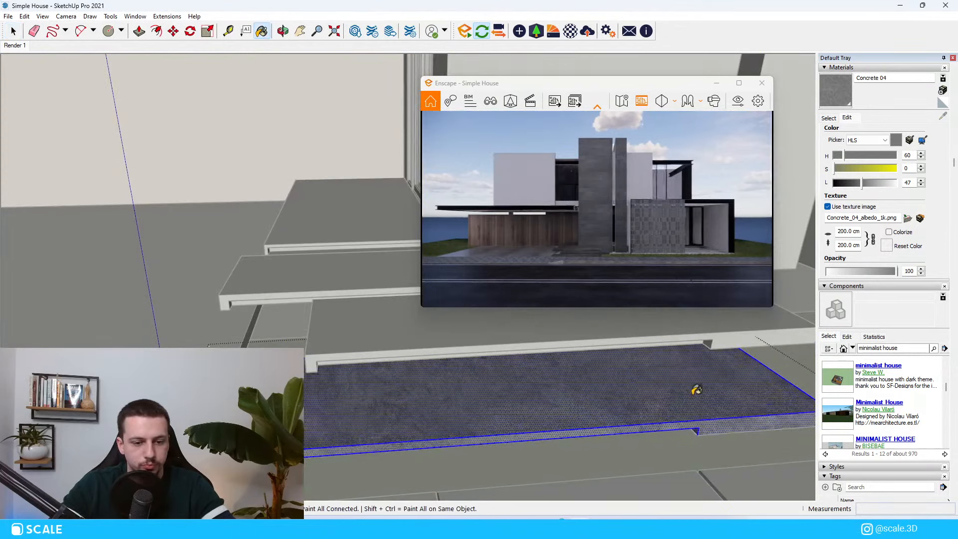
# Open the second entrance slab from the bottom and paint all its faces with Concrete 04
pyautogui.press('space')
pyautogui.click(409, 338)
pyautogui.tripleClick(411, 333)
pyautogui.press('b')
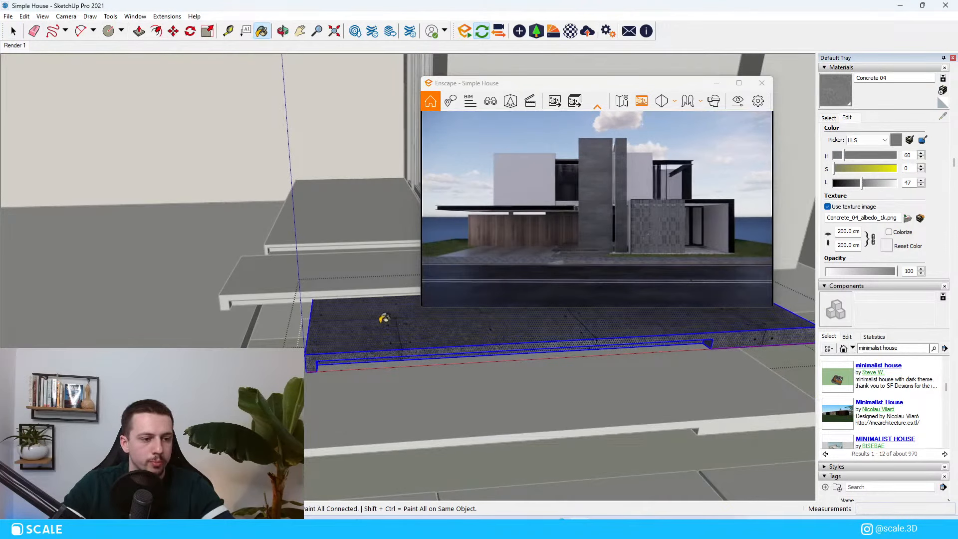
pyautogui.click(380, 323)
# Paint the third entrance slab from the bottom with Concrete 04, covering all its connected faces
pyautogui.press('space')
pyautogui.click(329, 287)
pyautogui.doubleClick(324, 288)
pyautogui.doubleClick(323, 288)
pyautogui.press('b')
pyautogui.click(313, 279)
pyautogui.press('space')
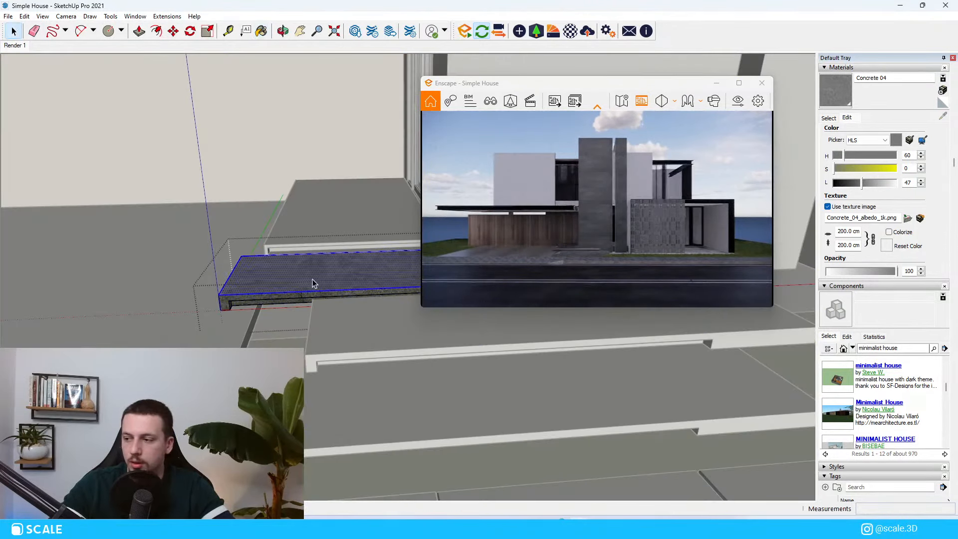
pyautogui.tripleClick(312, 279)
pyautogui.press('b')
pyautogui.click(308, 272)
pyautogui.press('space')
# Open the topmost entrance slab, paint all its faces with Concrete 04 and leave the group
pyautogui.click(289, 224)
pyautogui.doubleClick(290, 223)
pyautogui.tripleClick(290, 223)
pyautogui.press('b')
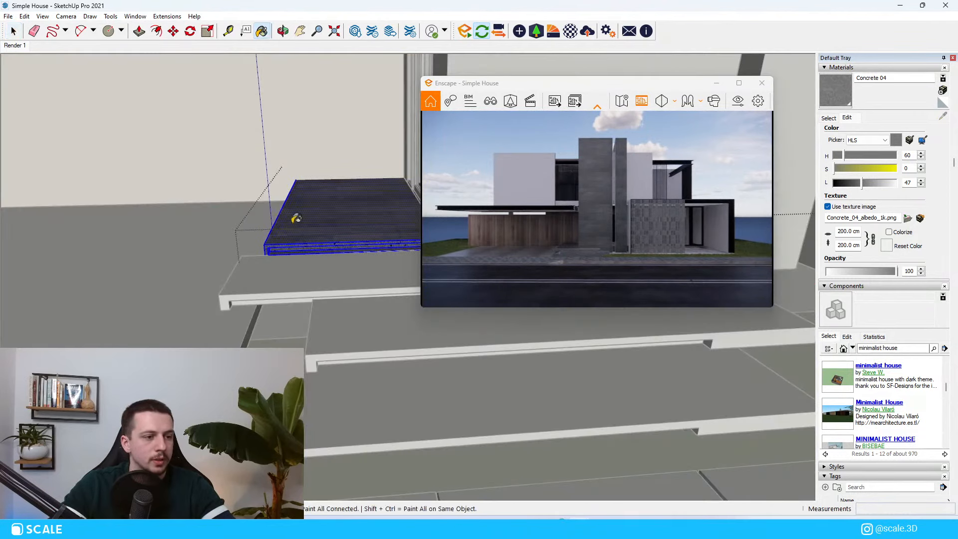
pyautogui.click(296, 218)
pyautogui.press('space')
pyautogui.click(317, 280)
# Examine the repainted entrance steps in the Enscape preview and restore the Render 1 view
pyautogui.rightClick(573, 248)
pyautogui.rightClick(574, 249)
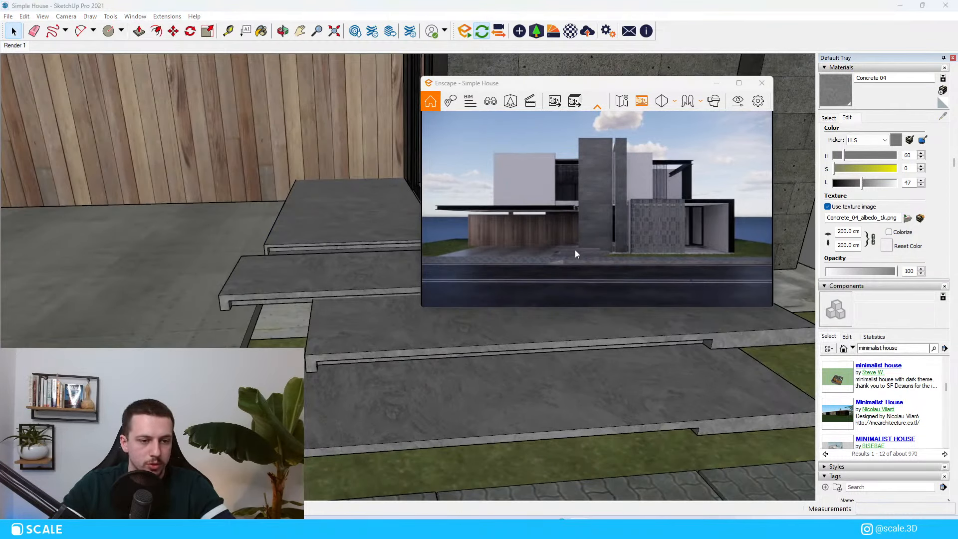
pyautogui.moveTo(574, 249); pyautogui.dragTo(637, 212, button='right')
pyautogui.scroll(-5, 637, 212)
pyautogui.click(491, 101)
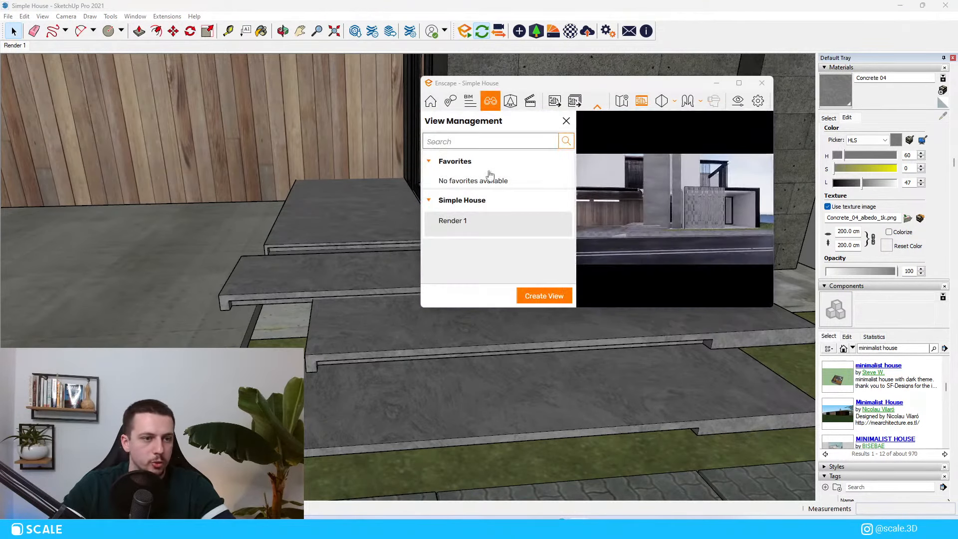
pyautogui.click(453, 220)
pyautogui.scroll(-4, 218, 332)
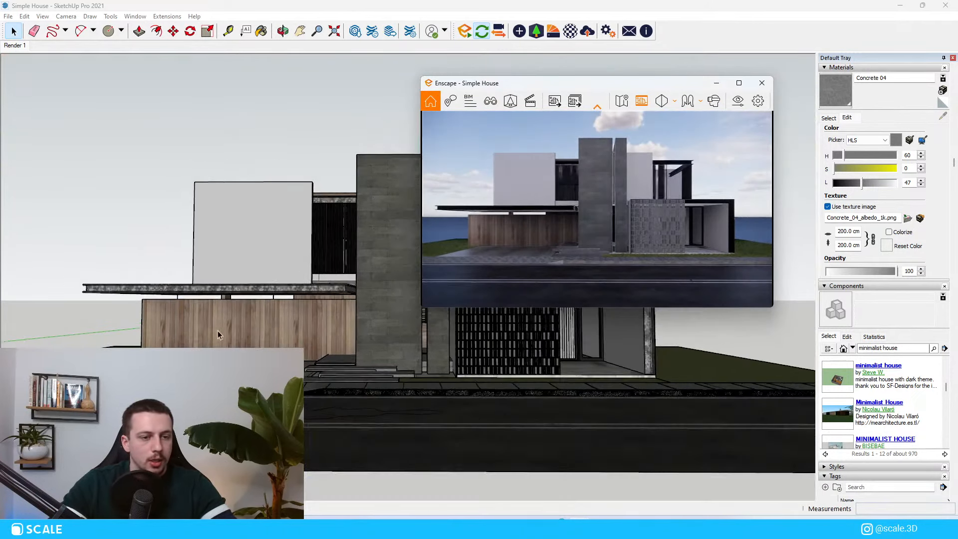
# Bring the Enscape preview window back in front of the SketchUp model
pyautogui.moveTo(219, 333); pyautogui.dragTo(306, 382, button='middle')
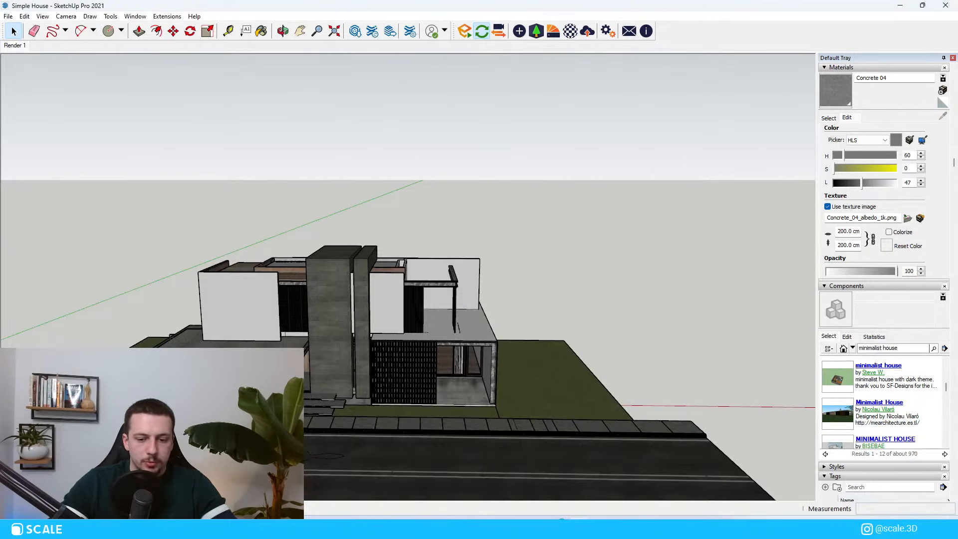
pyautogui.click(864, 527)
pyautogui.rightClick(824, 476)
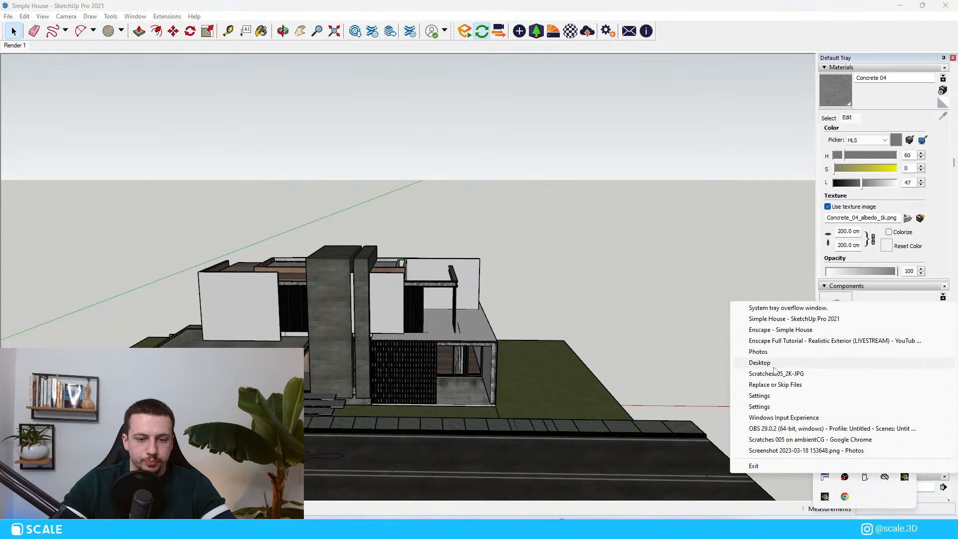
pyautogui.click(776, 332)
# Frame the front facade in the model and maximize the Enscape preview window
pyautogui.moveTo(281, 239)
pyautogui.mouseDown(button='middle')
pyautogui.moveTo(188, 279)
pyautogui.moveTo(115, 273)
pyautogui.mouseUp(button='middle')
pyautogui.scroll(5, 171, 300)
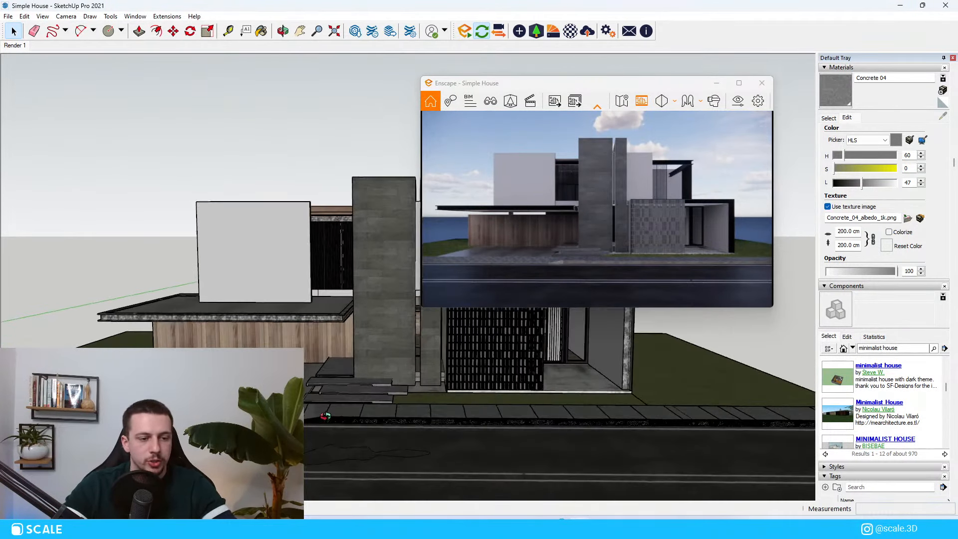
pyautogui.moveTo(474, 405); pyautogui.dragTo(480, 390, button='middle')
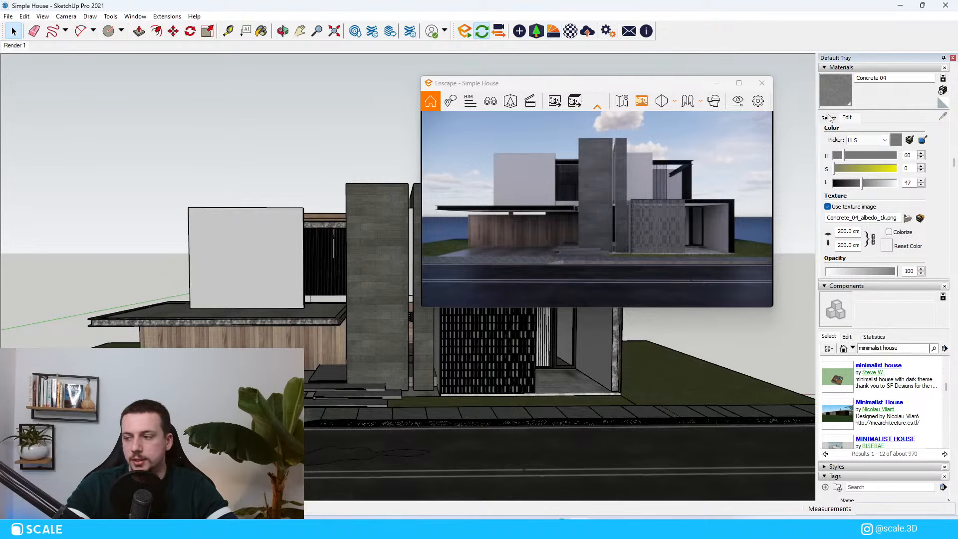
pyautogui.moveTo(598, 389)
pyautogui.mouseDown(button='middle')
pyautogui.moveTo(436, 455)
pyautogui.moveTo(460, 432)
pyautogui.moveTo(663, 402)
pyautogui.moveTo(625, 412)
pyautogui.mouseUp(button='middle')
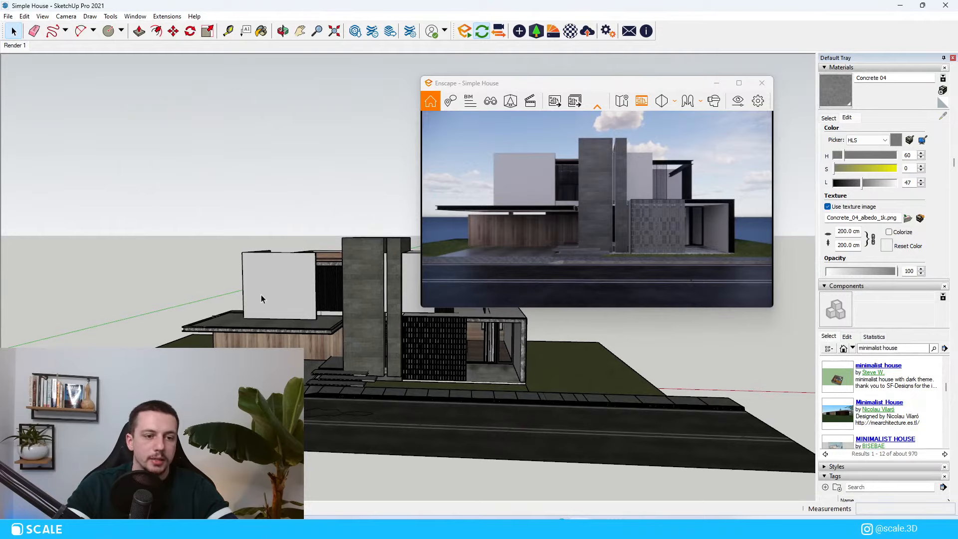
pyautogui.moveTo(261, 298)
pyautogui.mouseDown(button='middle')
pyautogui.moveTo(402, 439)
pyautogui.moveTo(392, 419)
pyautogui.moveTo(489, 418)
pyautogui.mouseUp(button='middle')
pyautogui.scroll(5, 503, 418)
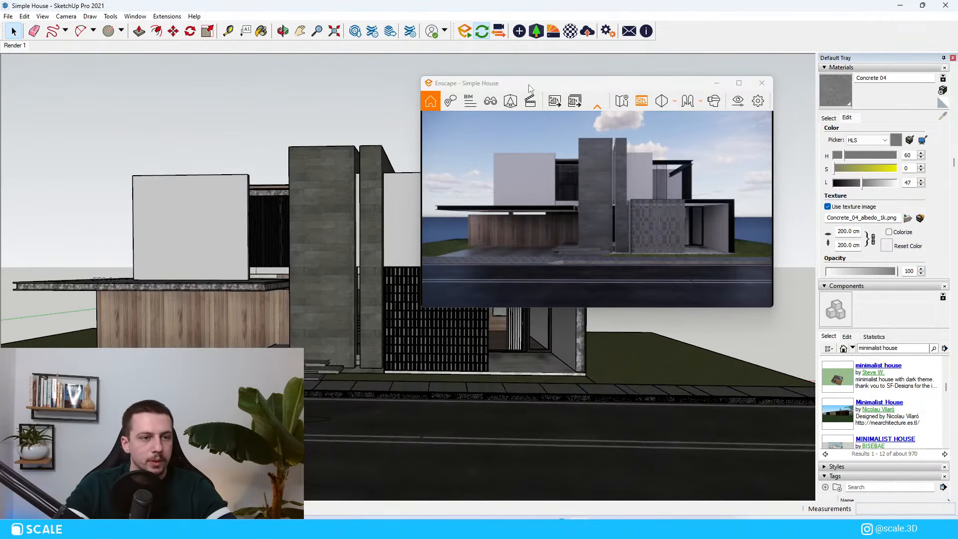
pyautogui.moveTo(530, 88); pyautogui.dragTo(114, 1)
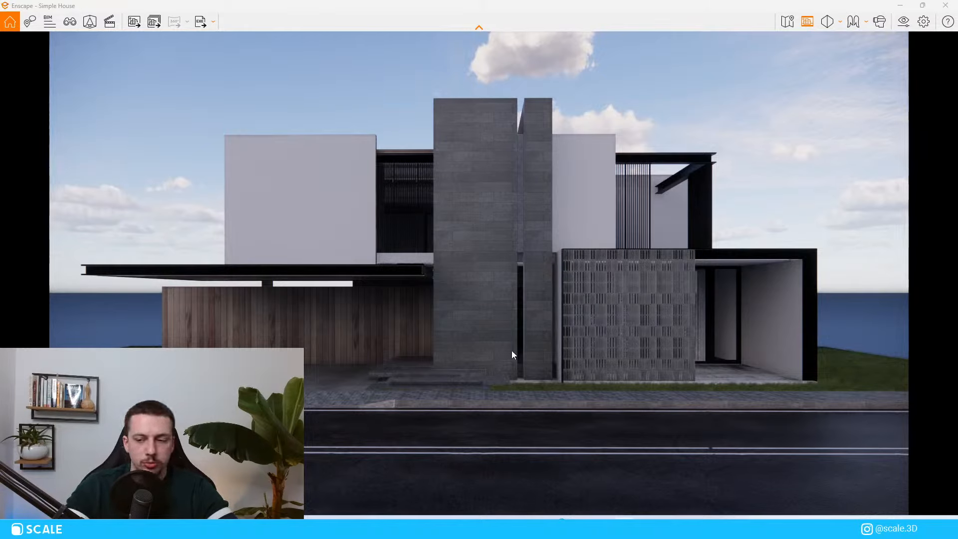
# Review the name and linked visual preset options of the saved Render 1 view in Enscape, leaving them as they are
pyautogui.click(68, 22)
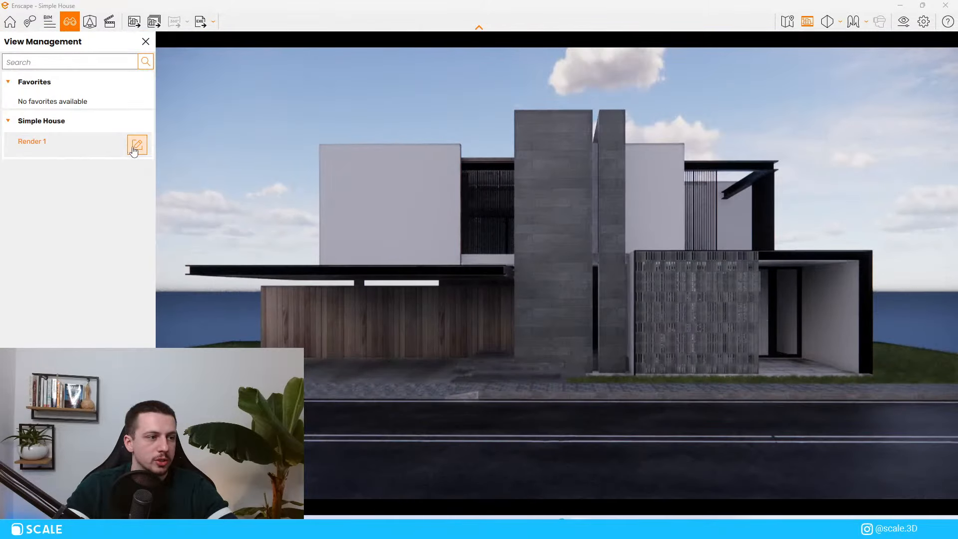
pyautogui.click(138, 145)
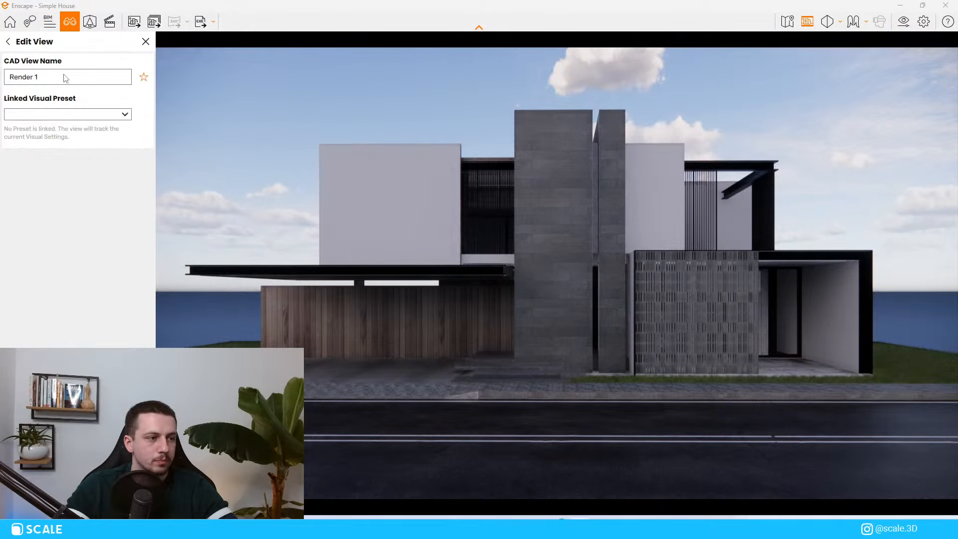
pyautogui.click(9, 42)
pyautogui.click(145, 42)
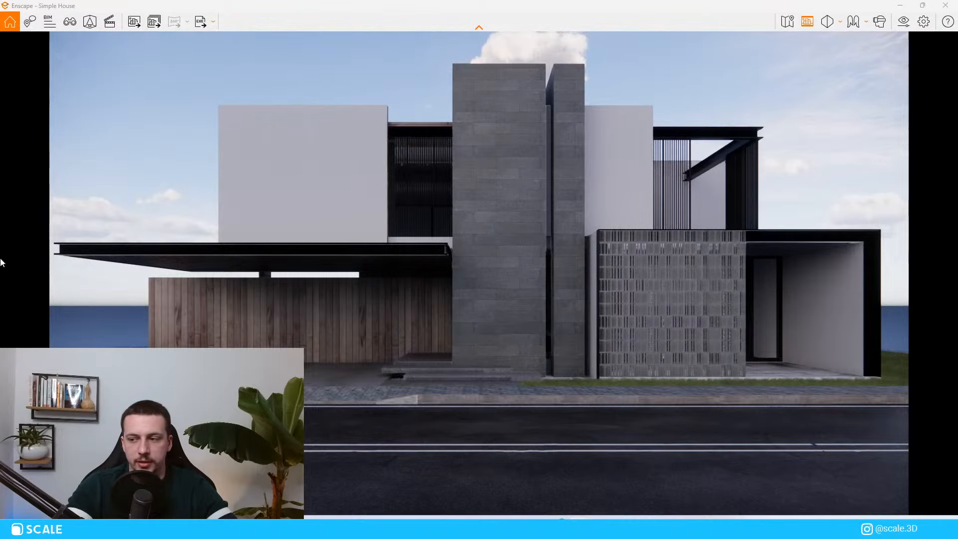
# Save the current Enscape camera as a new view named 2 and close View Management
pyautogui.click(70, 21)
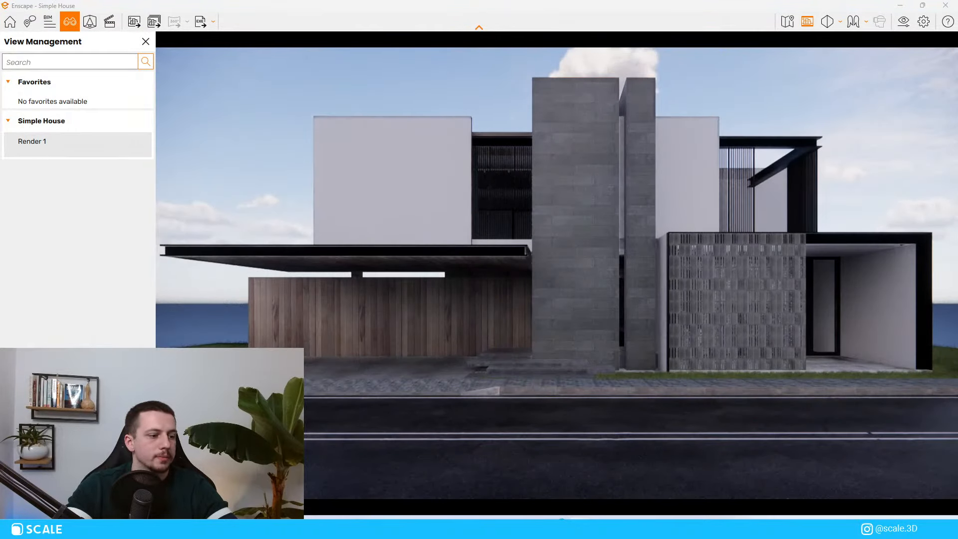
pyautogui.click(145, 60)
pyautogui.moveTo(103, 75); pyautogui.dragTo(2, 91)
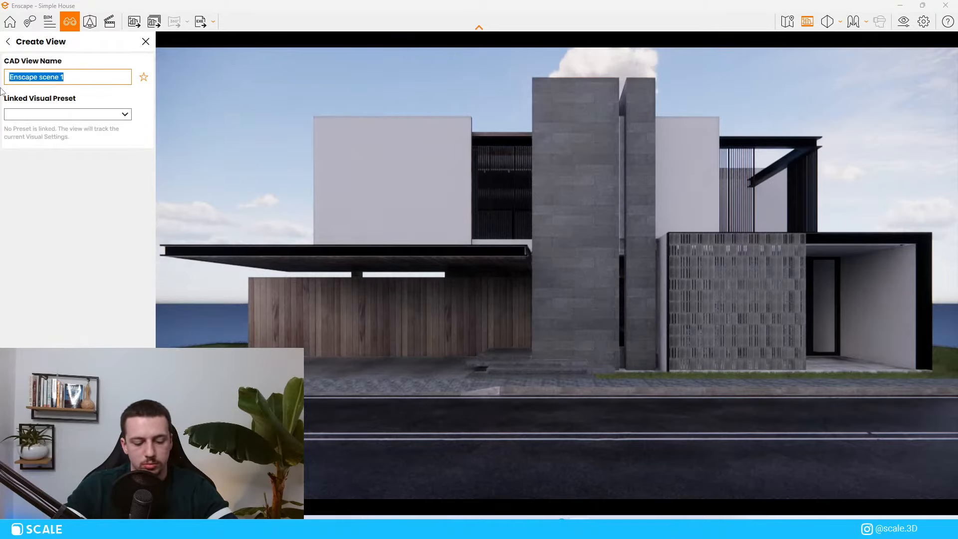
pyautogui.write('2')
pyautogui.press('Return')
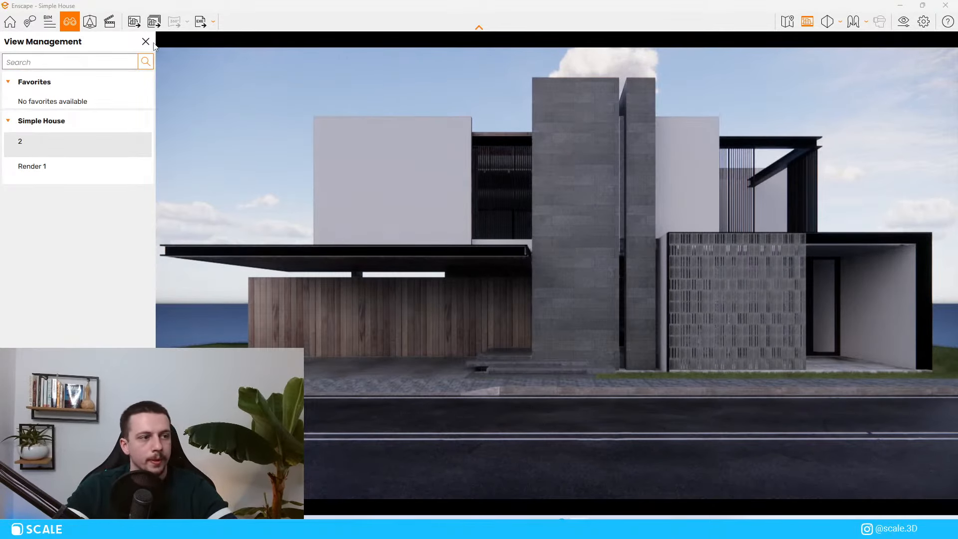
pyautogui.click(146, 41)
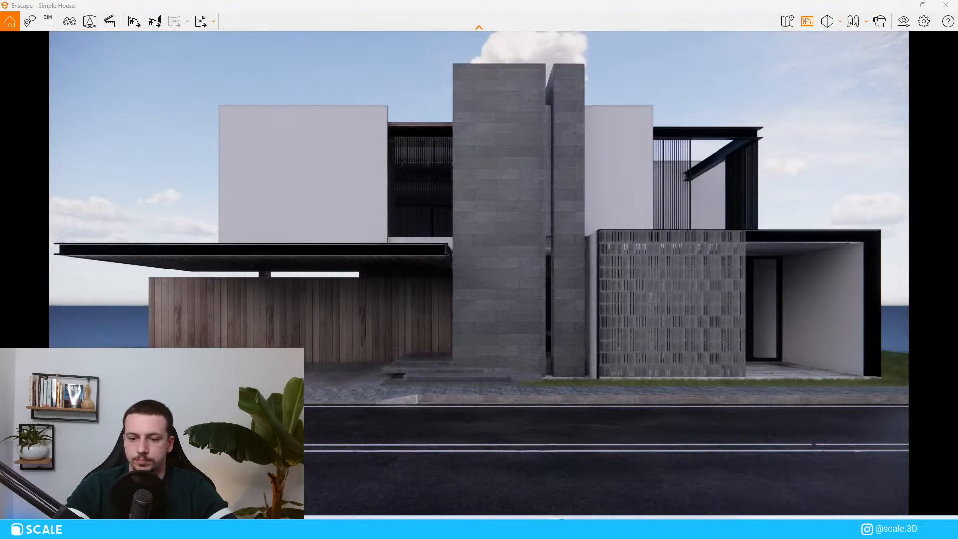
# Restore the Enscape preview to a small floating window and bring it in front of the SketchUp model
pyautogui.moveTo(601, 5); pyautogui.dragTo(664, 62)
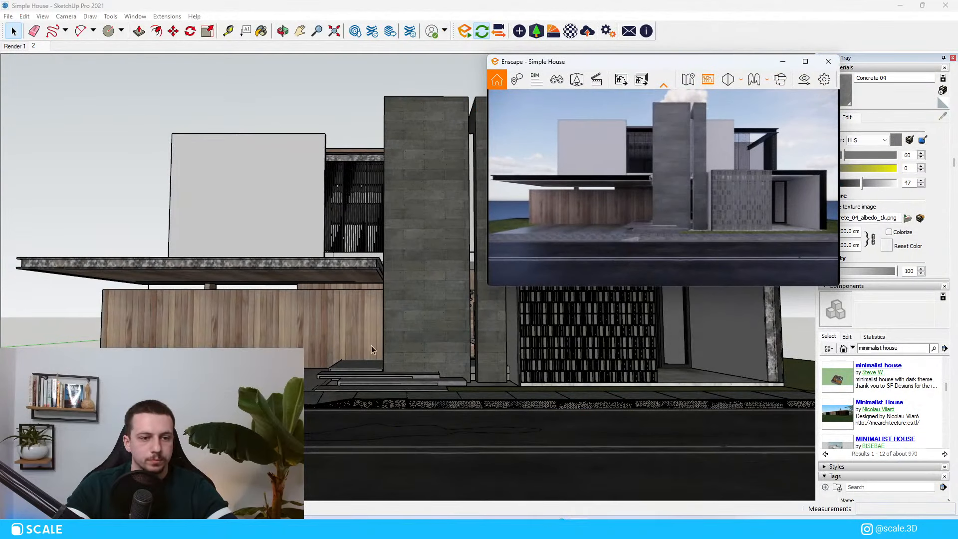
pyautogui.click(865, 528)
pyautogui.rightClick(825, 477)
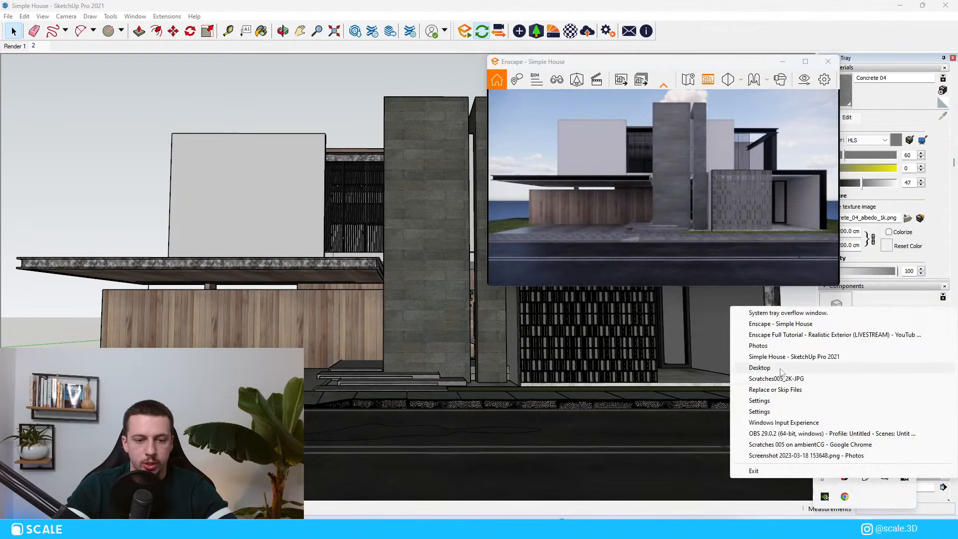
pyautogui.click(793, 325)
pyautogui.scroll(-5, 186, 346)
pyautogui.moveTo(185, 346); pyautogui.dragTo(189, 371, button='middle')
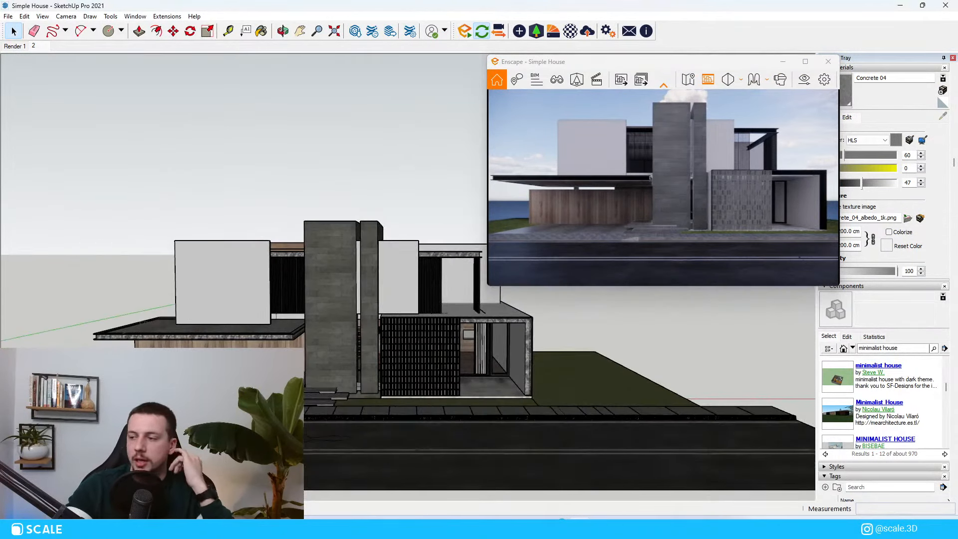
# Open Enscape's Visual Settings, maximize the preview and set the sky's horizon source to Skybox
pyautogui.click(823, 79)
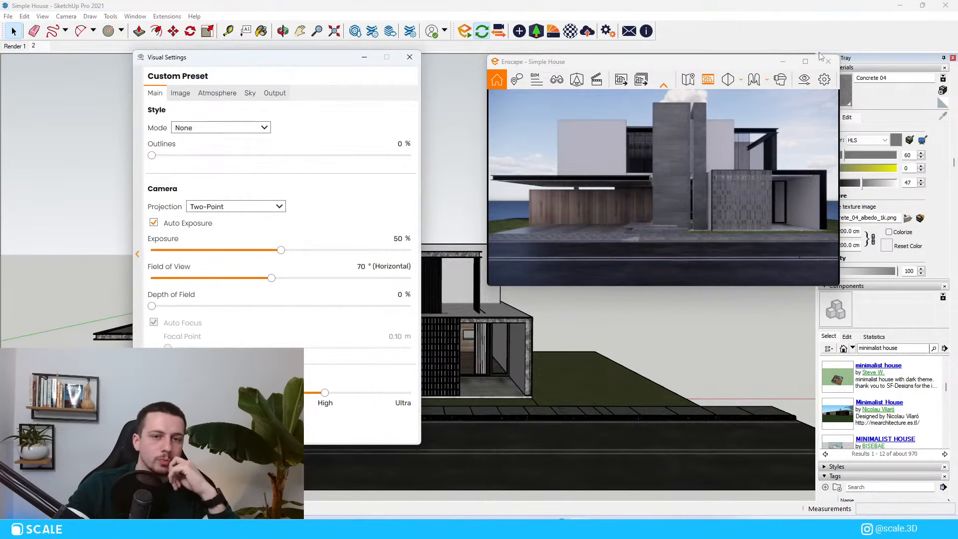
pyautogui.moveTo(811, 61); pyautogui.dragTo(795, 60)
pyautogui.doubleClick(568, 62)
pyautogui.click(250, 93)
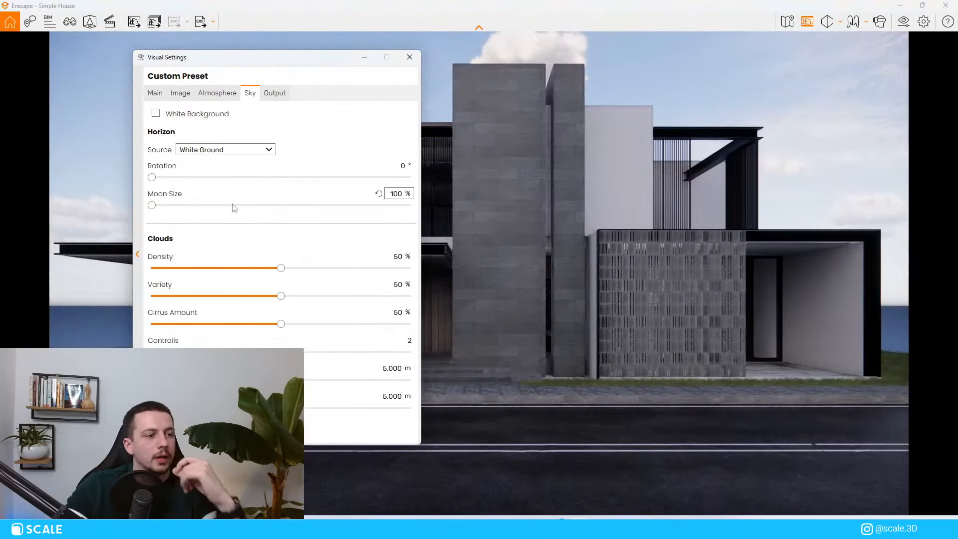
pyautogui.click(189, 150)
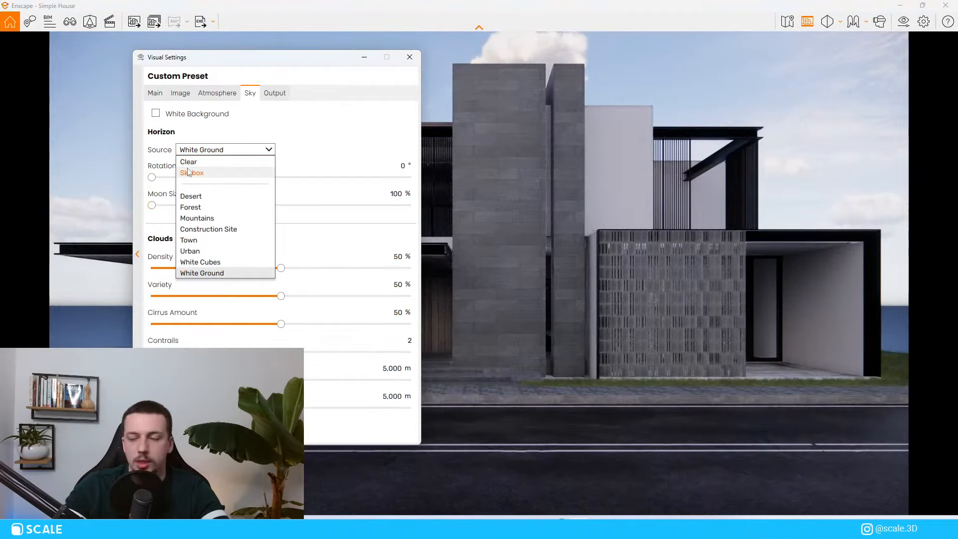
pyautogui.click(188, 172)
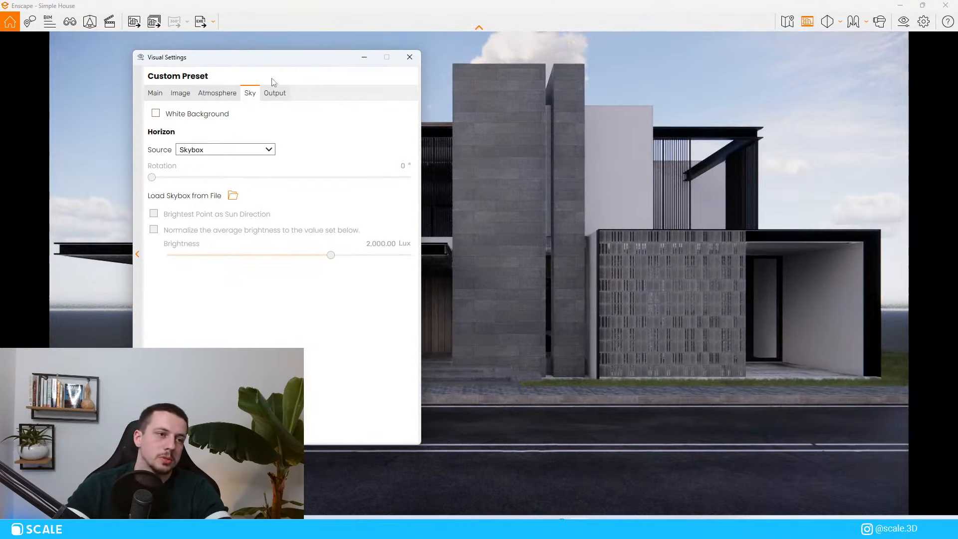
# Load wasteland_clouds_puresky_4k.hdr as the skybox, moving the settings window to keep the facade in view
pyautogui.moveTo(282, 64); pyautogui.dragTo(704, 78)
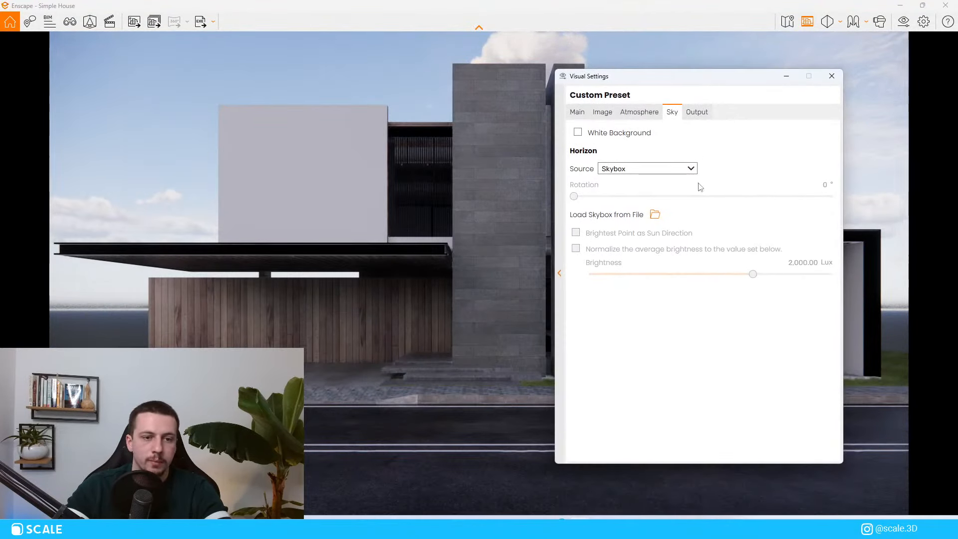
pyautogui.click(654, 216)
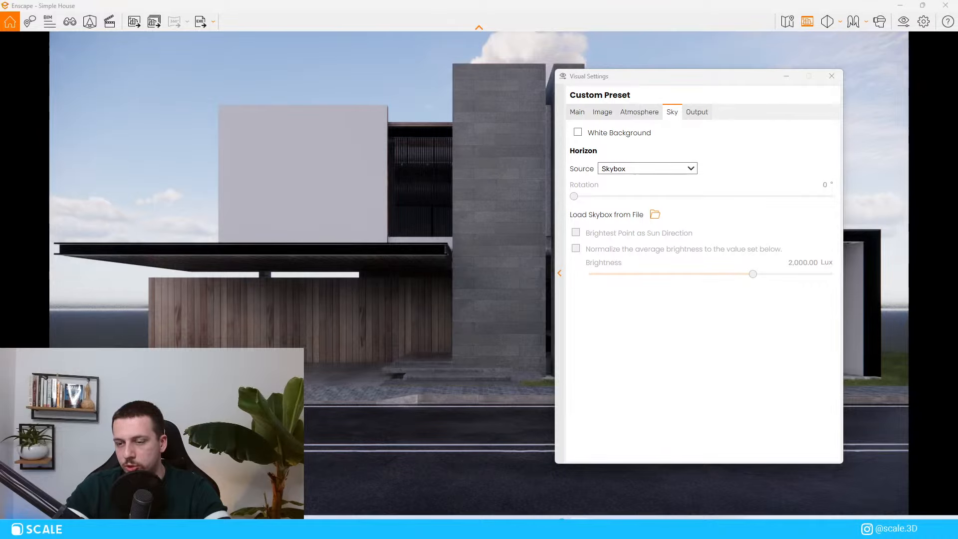
pyautogui.moveTo(707, 78); pyautogui.dragTo(598, 112)
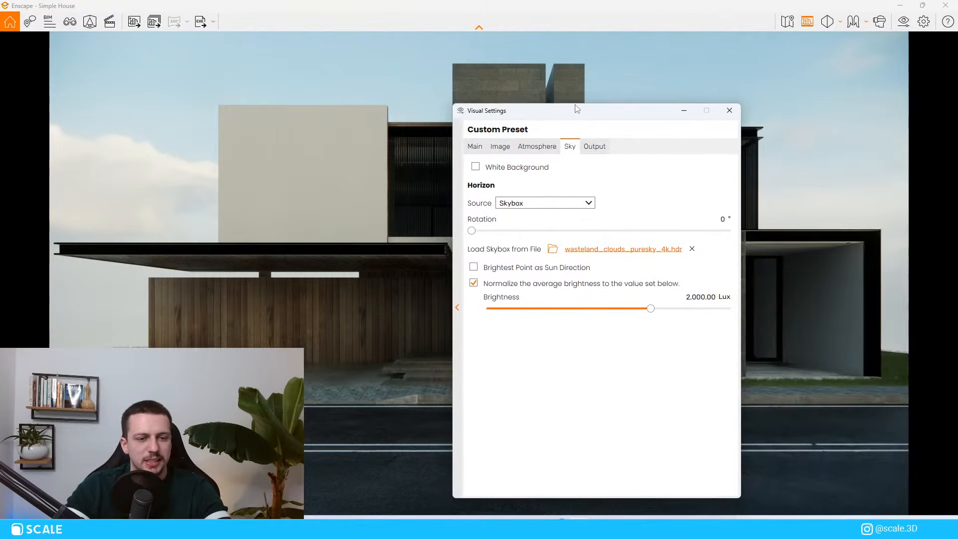
pyautogui.click(548, 248)
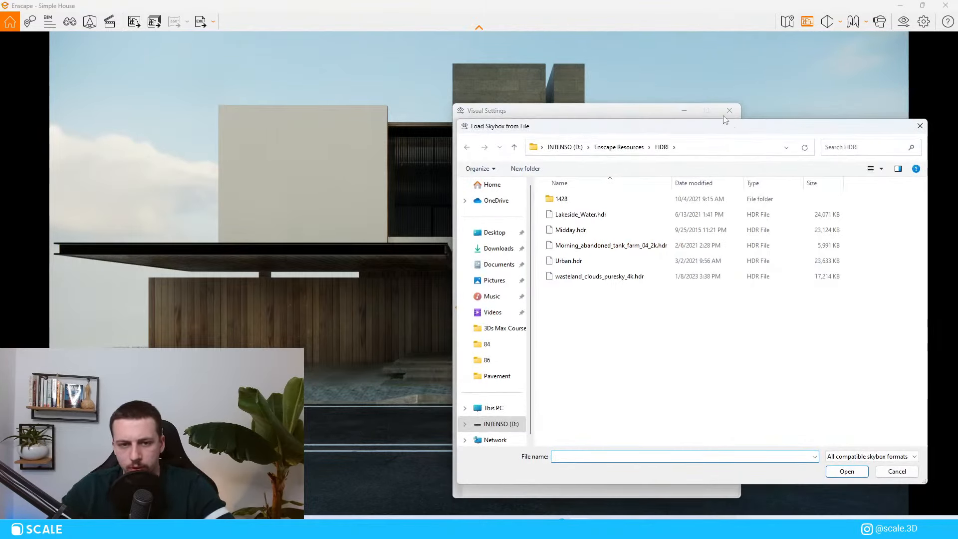
pyautogui.press('Escape')
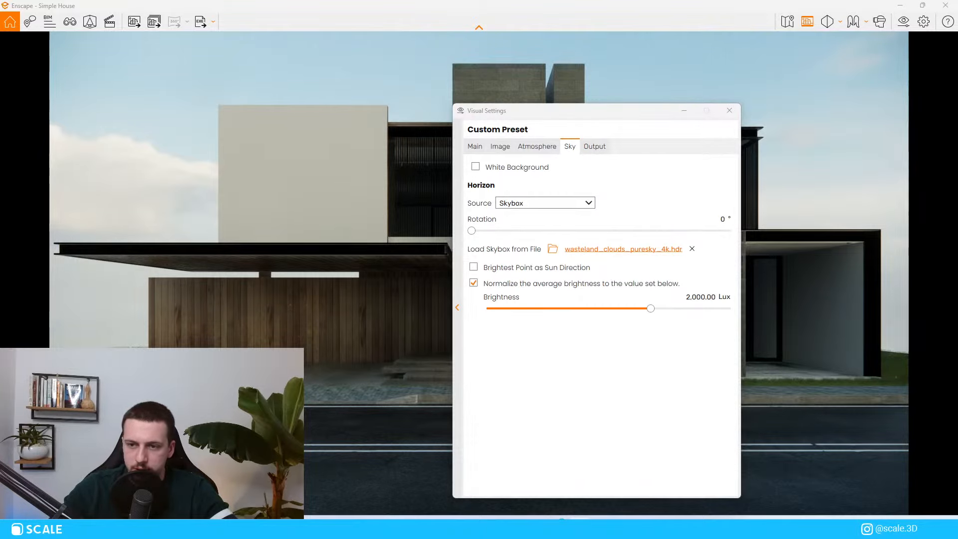
# Load Midday.hdr as the skybox with its brightest point as sun direction and set its rotation to about 224°
pyautogui.moveTo(558, 112); pyautogui.dragTo(674, 99)
pyautogui.click(515, 224)
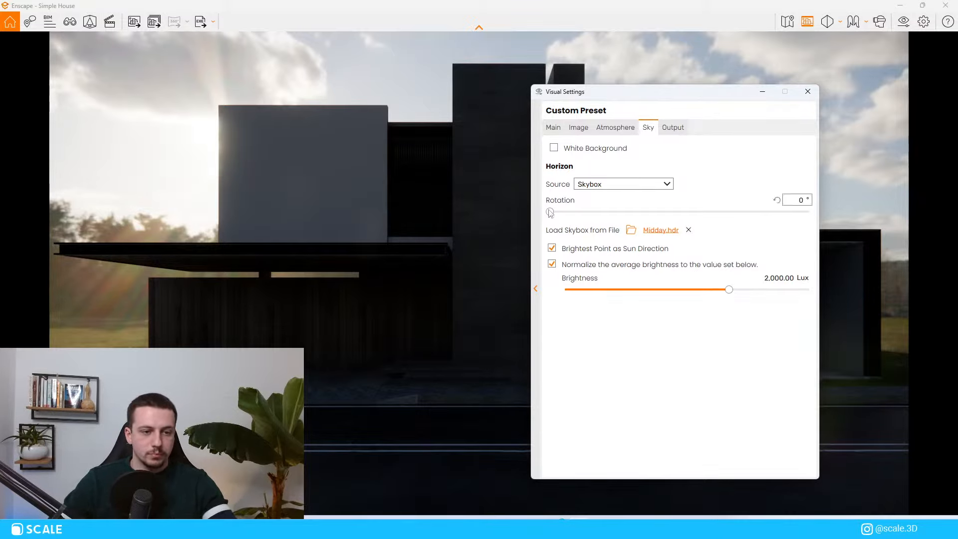
pyautogui.moveTo(549, 217); pyautogui.dragTo(703, 216)
pyautogui.moveTo(670, 96); pyautogui.dragTo(871, 423)
pyautogui.moveTo(664, 528); pyautogui.dragTo(699, 126)
pyautogui.moveTo(743, 248); pyautogui.dragTo(748, 244)
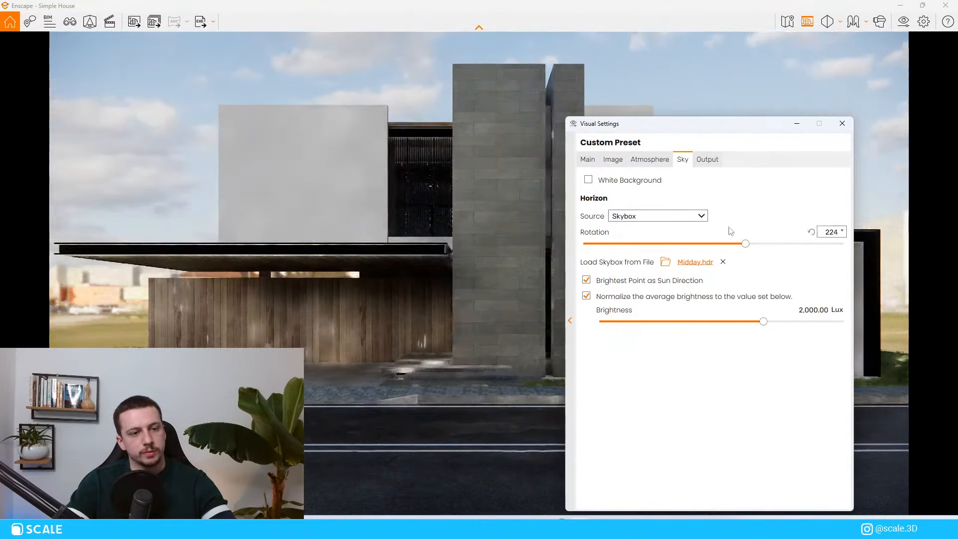
# Set the sun brightness to 3% in the atmosphere illumination settings and minimize Visual Settings to check the facade
pyautogui.click(639, 161)
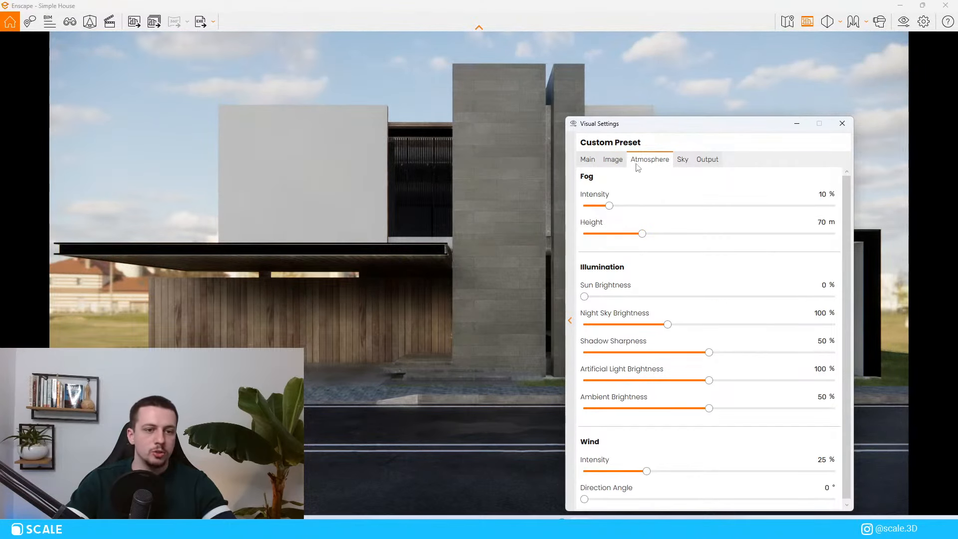
pyautogui.click(829, 287)
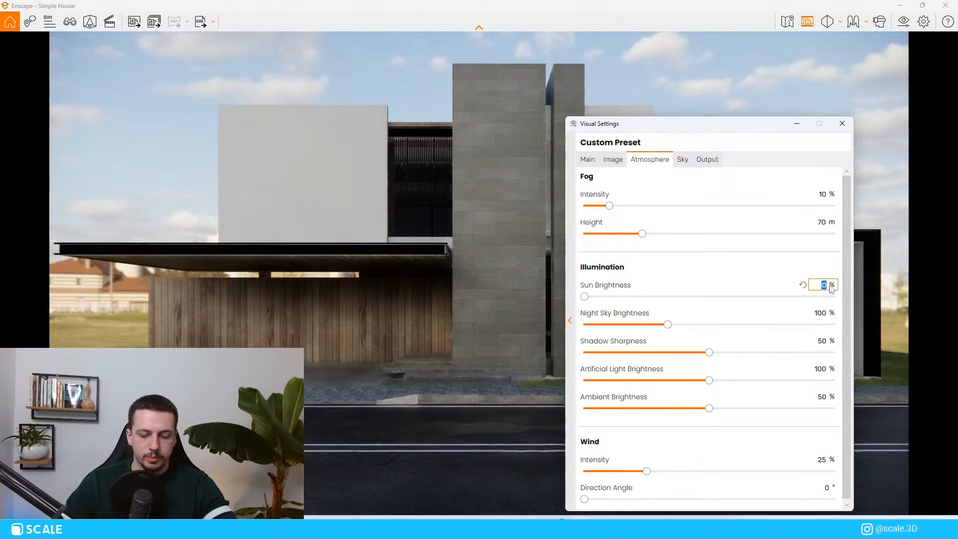
pyautogui.write('3')
pyautogui.moveTo(694, 116); pyautogui.dragTo(601, 108)
pyautogui.click(704, 106)
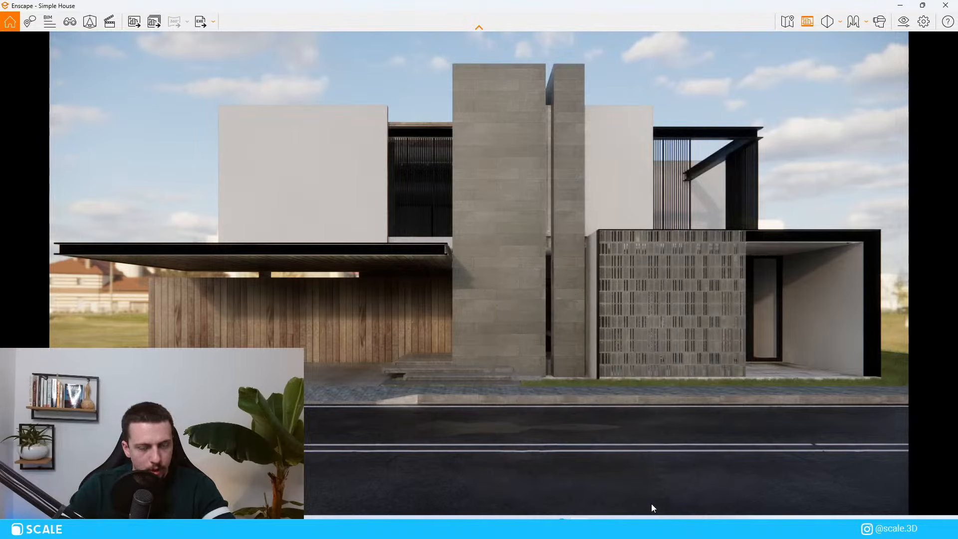
# Reopen Visual Settings, set the sun brightness to 10% and minimize the settings window to show the whole facade
pyautogui.click(905, 20)
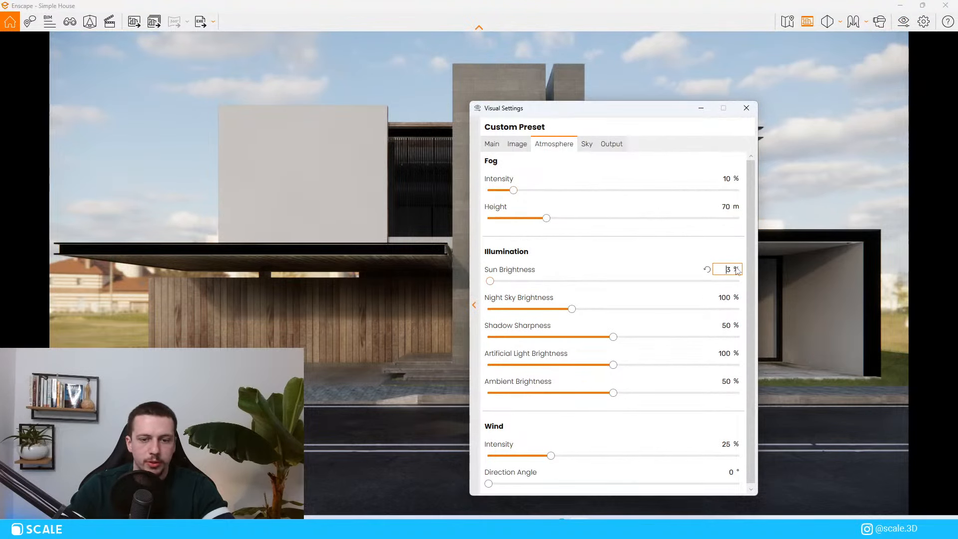
pyautogui.write('0')
pyautogui.press('Return')
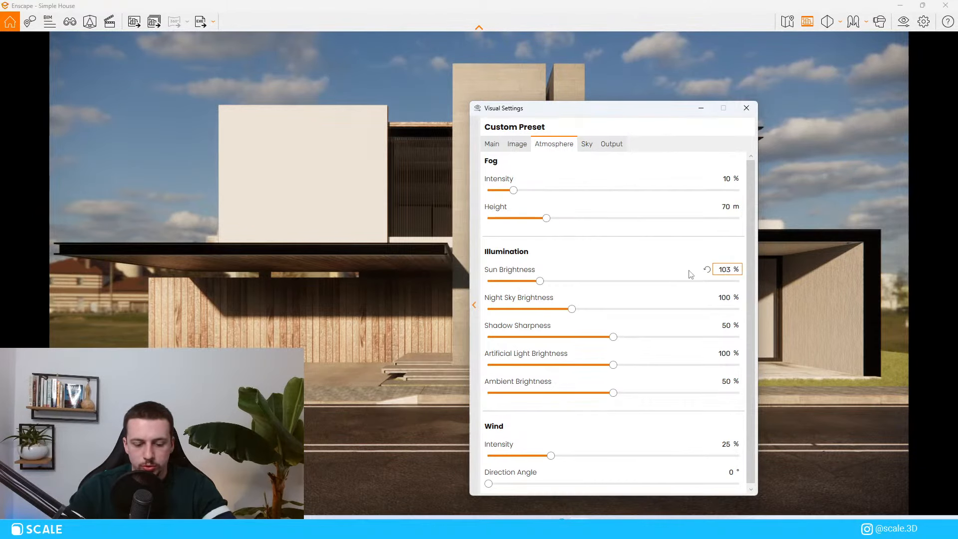
pyautogui.write('10')
pyautogui.press('Return')
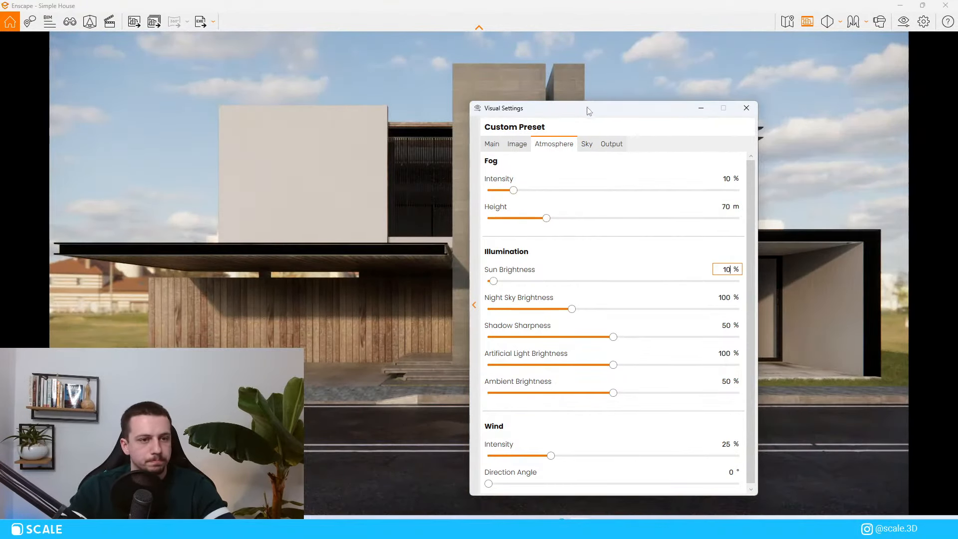
pyautogui.moveTo(587, 111); pyautogui.dragTo(684, 141)
pyautogui.click(800, 138)
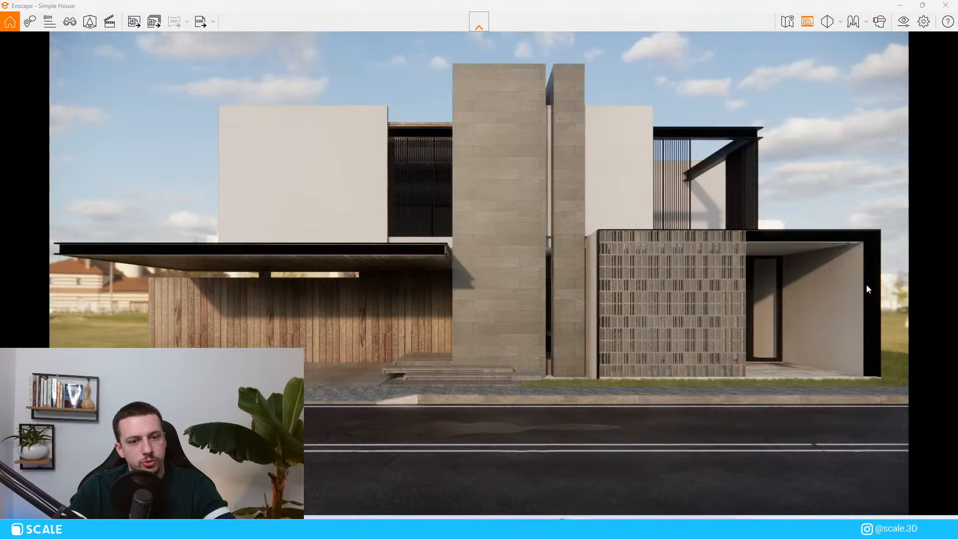
# Shrink the maximized Enscape preview and bring it up as a floating window over the SketchUp model
pyautogui.click(921, 5)
pyautogui.scroll(-3, 345, 351)
pyautogui.moveTo(345, 351); pyautogui.dragTo(326, 390, button='middle')
pyautogui.click(864, 527)
pyautogui.rightClick(822, 479)
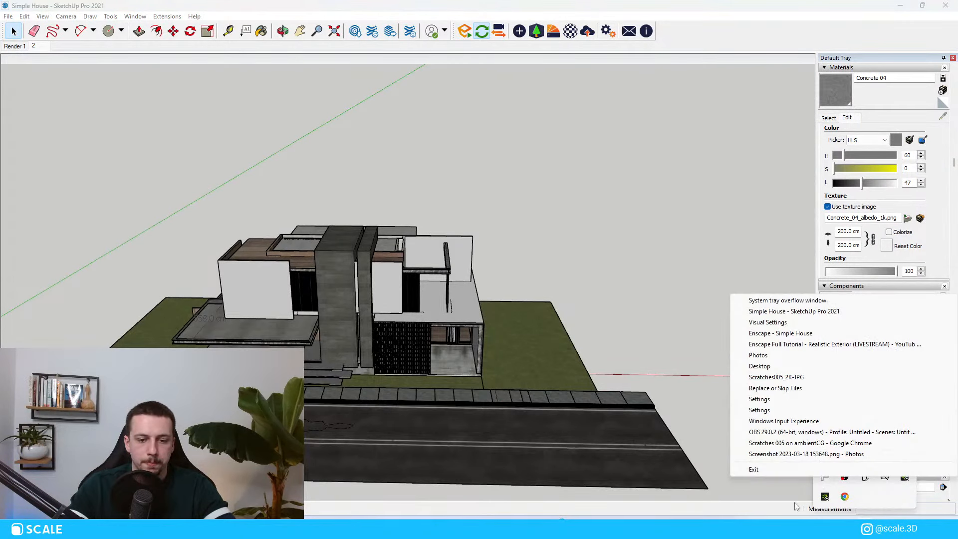
pyautogui.click(781, 335)
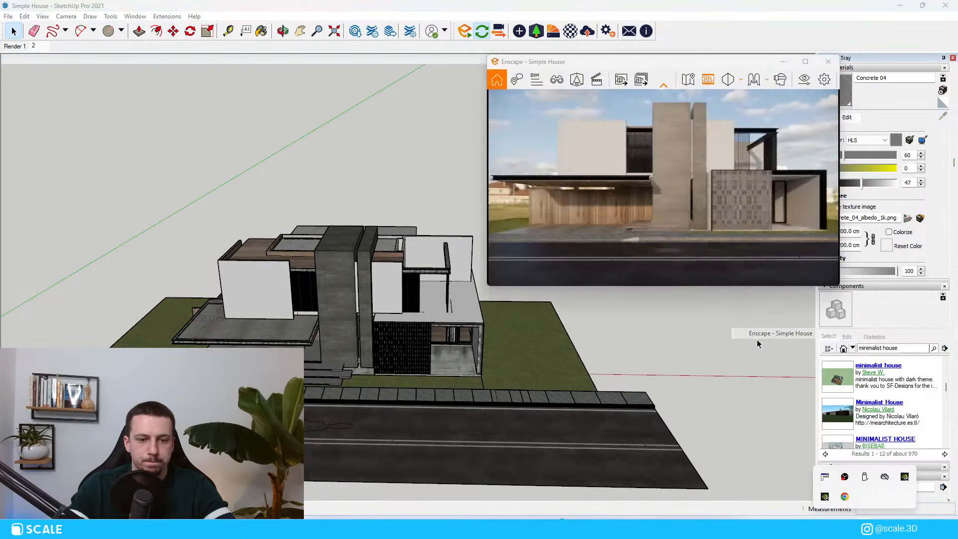
pyautogui.scroll(-2, 266, 219)
pyautogui.moveTo(257, 296); pyautogui.dragTo(257, 277, button='middle')
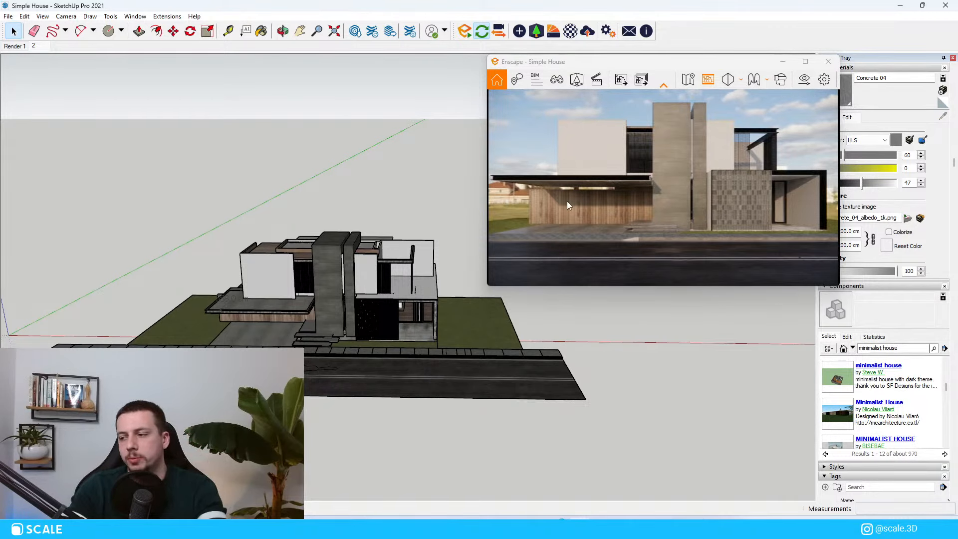
pyautogui.hotkey('ctrl', 'a')
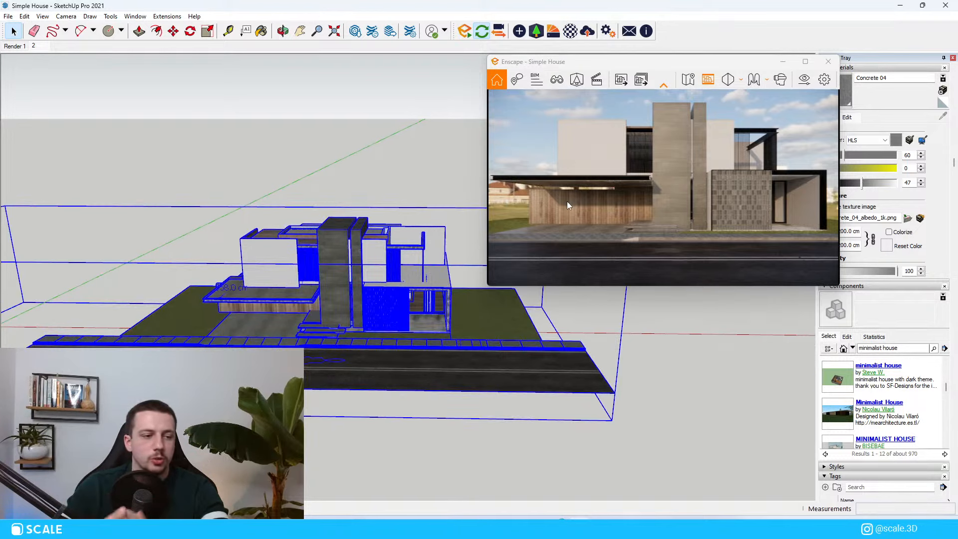
pyautogui.hotkey('ctrl', 't')
pyautogui.scroll(3, 159, 319)
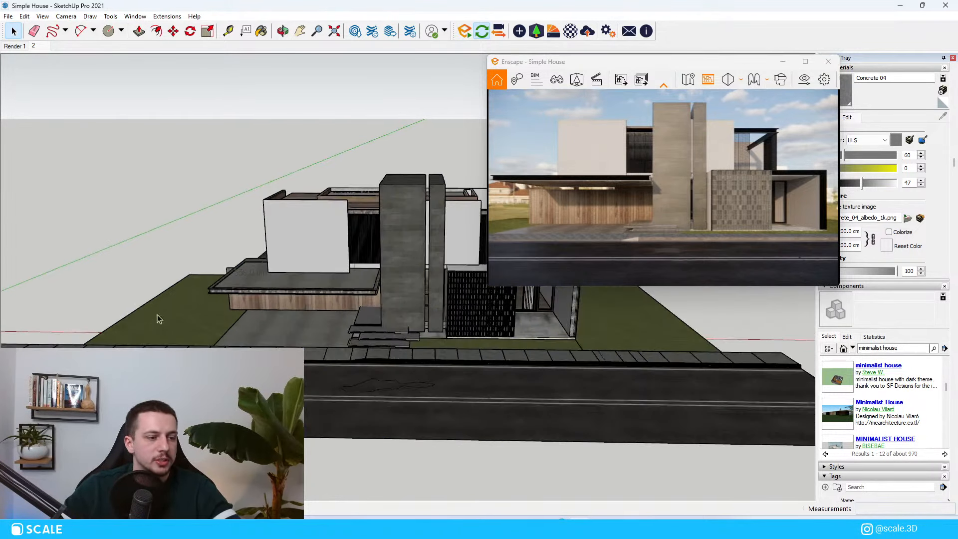
# Open the Enscape Asset Library and show its Vegetation category
pyautogui.moveTo(158, 319)
pyautogui.mouseDown(button='middle')
pyautogui.moveTo(250, 289)
pyautogui.moveTo(263, 347)
pyautogui.mouseUp(button='middle')
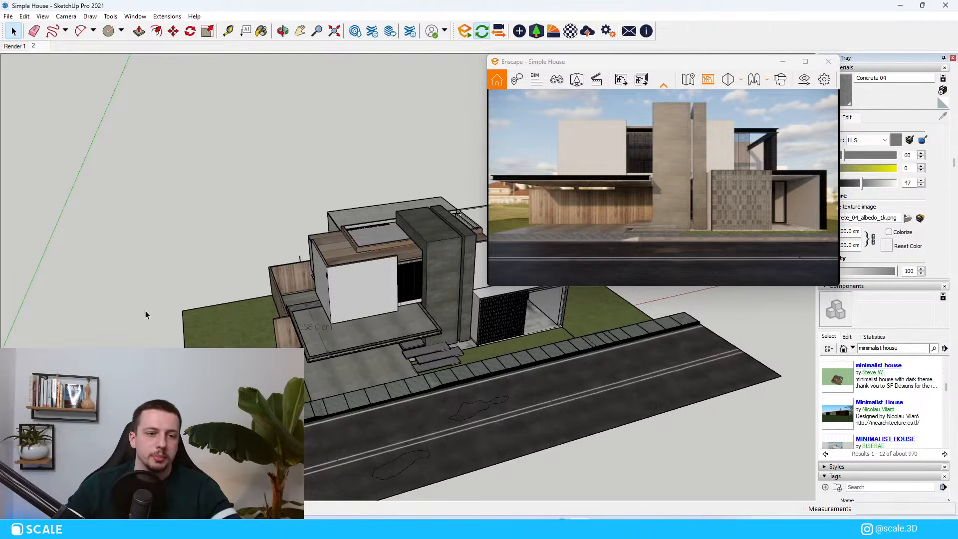
pyautogui.scroll(3, 146, 315)
pyautogui.click(538, 31)
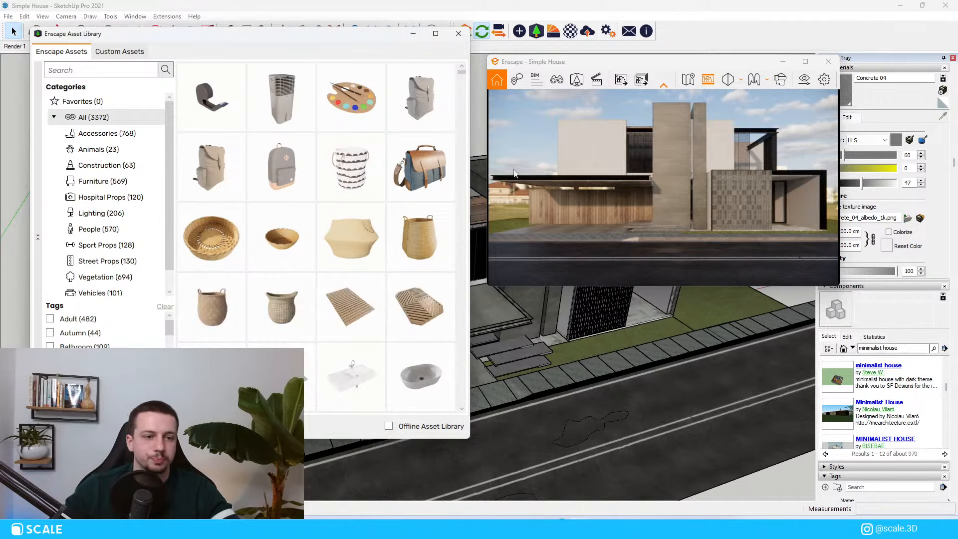
pyautogui.click(235, 308)
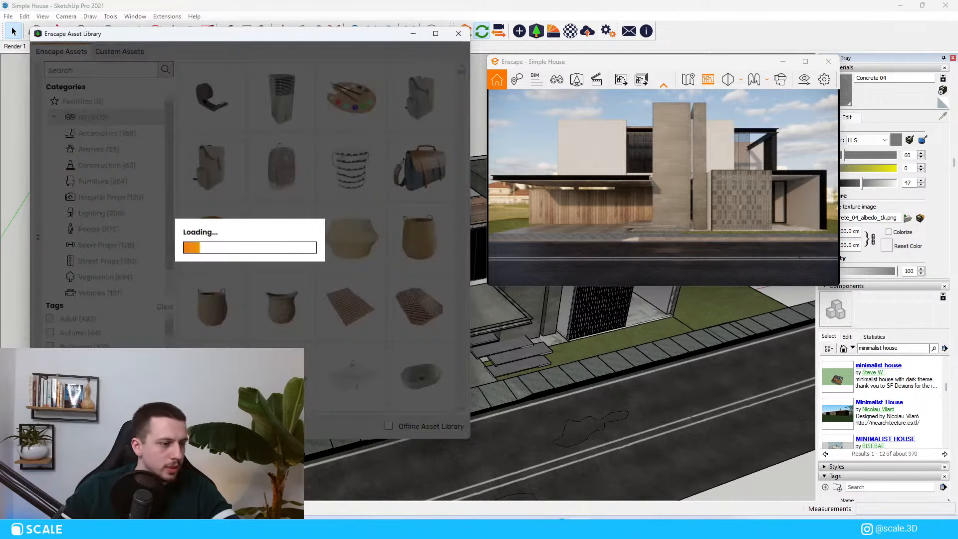
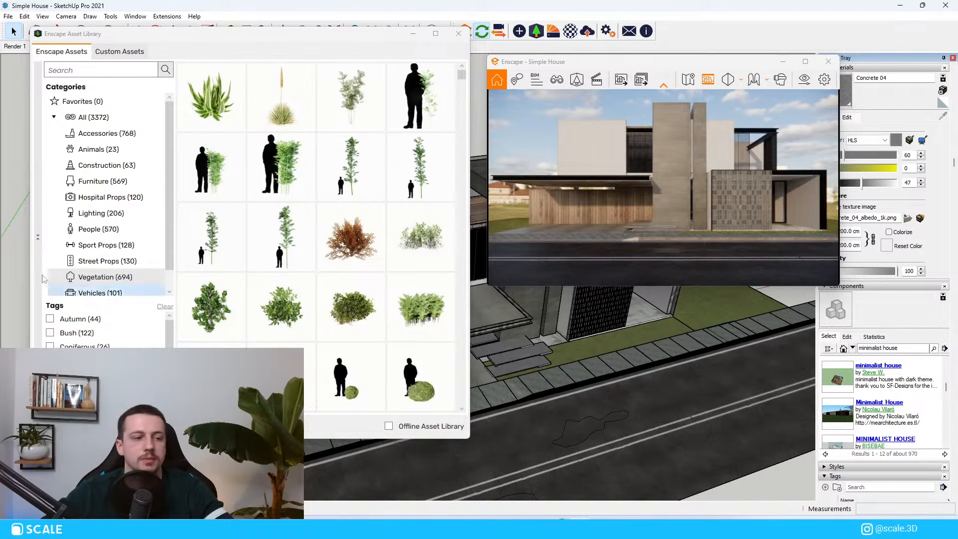
# Find the Bush 077: Dwarf Peppermint asset among the vegetation and place it on the lawn beside the driveway
pyautogui.scroll(-5, 305, 265)
pyautogui.scroll(-4, 306, 266)
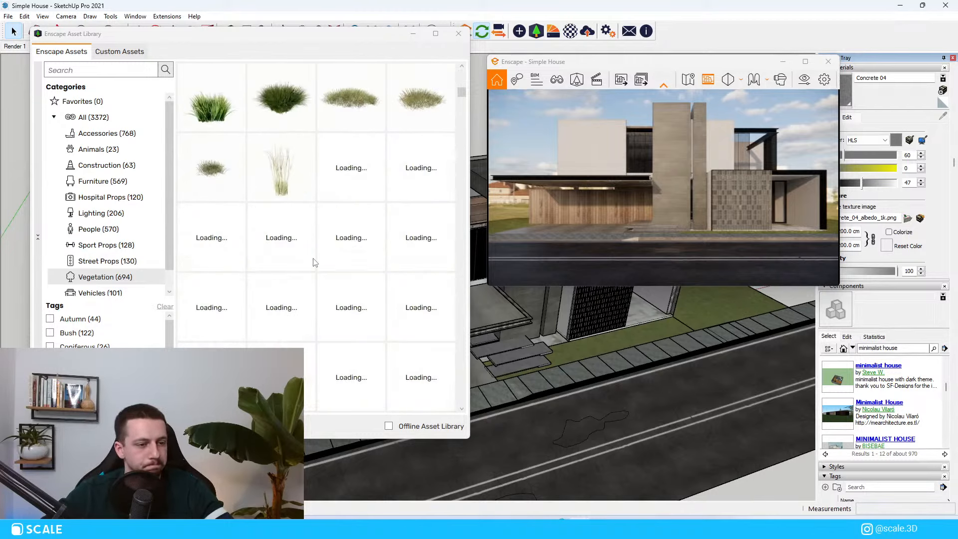
pyautogui.scroll(5, 320, 270)
pyautogui.scroll(-6, 367, 251)
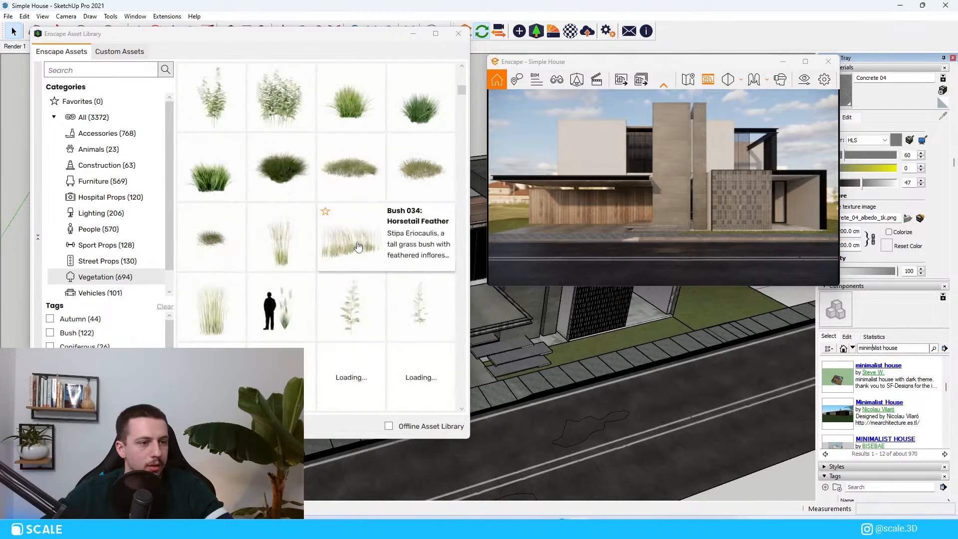
pyautogui.scroll(5, 360, 274)
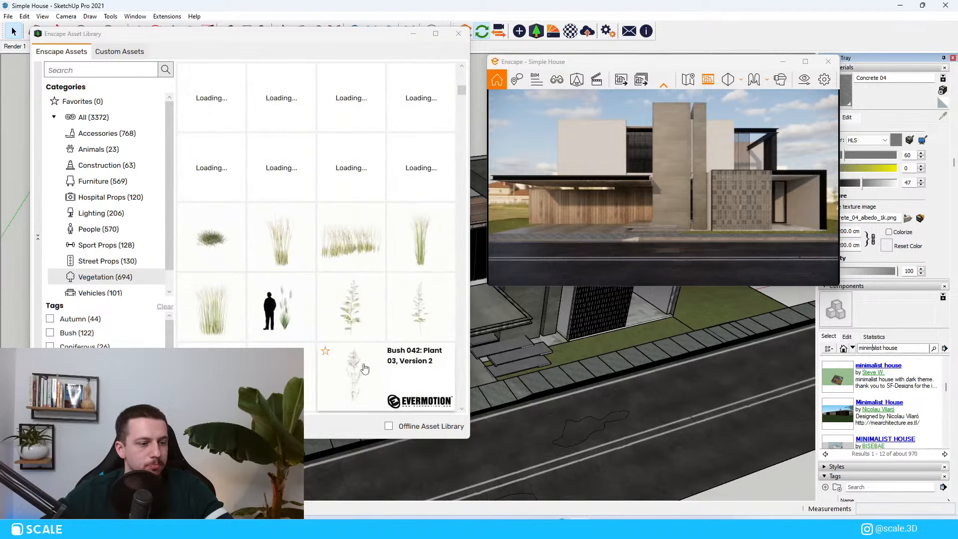
pyautogui.scroll(-7, 364, 279)
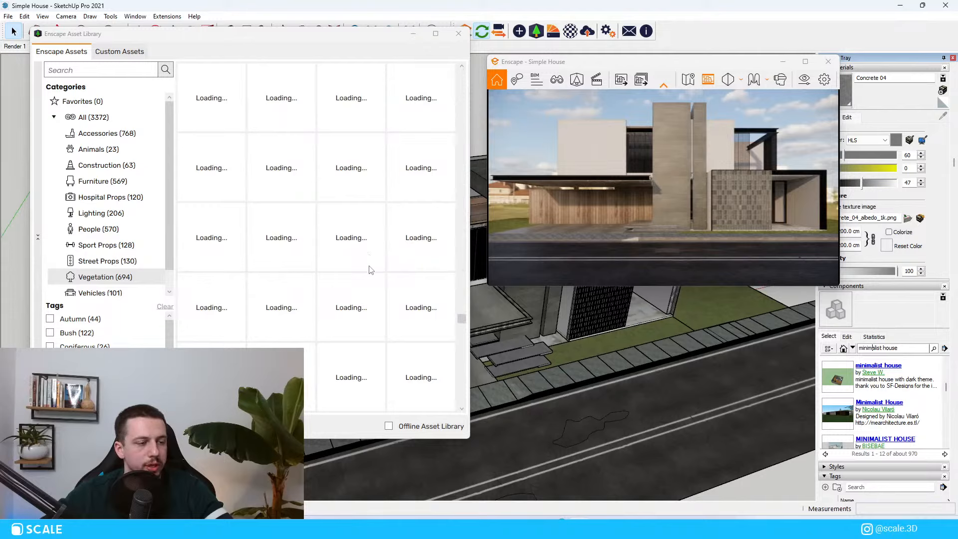
pyautogui.scroll(15, 377, 316)
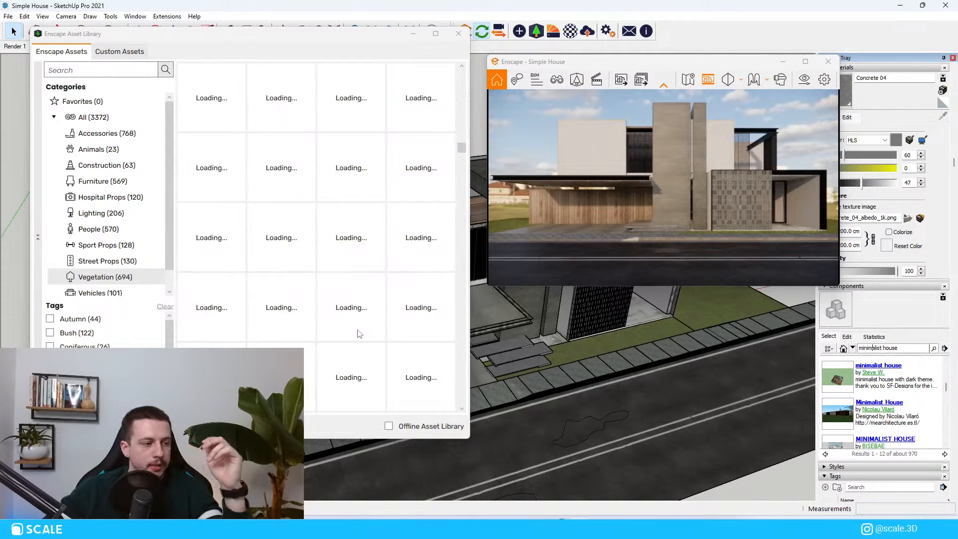
pyautogui.scroll(2, 359, 334)
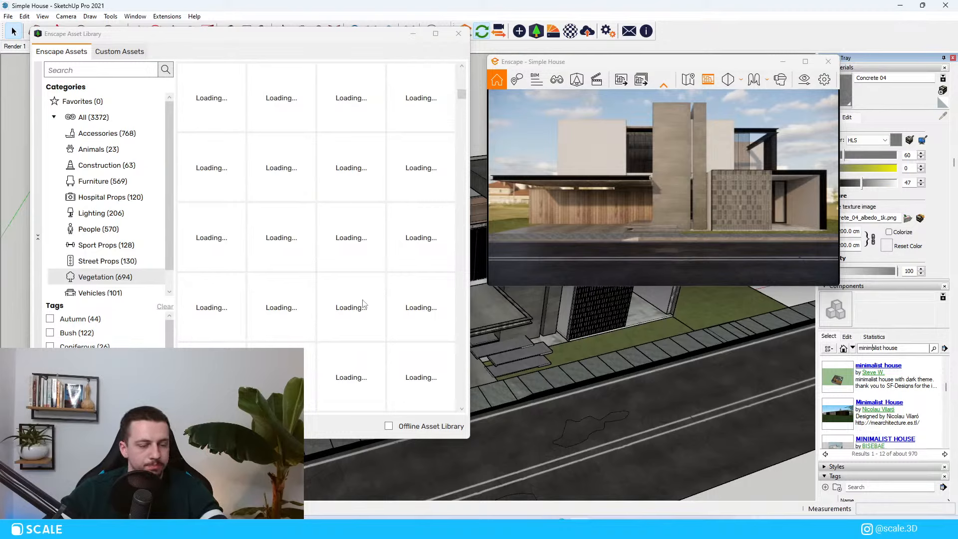
pyautogui.scroll(2, 365, 304)
pyautogui.scroll(-3, 365, 303)
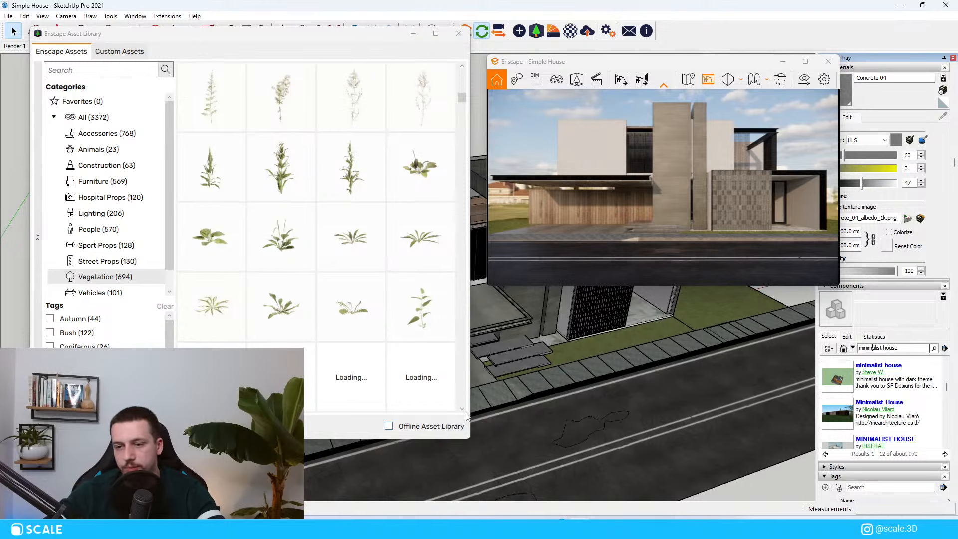
pyautogui.scroll(-3, 399, 215)
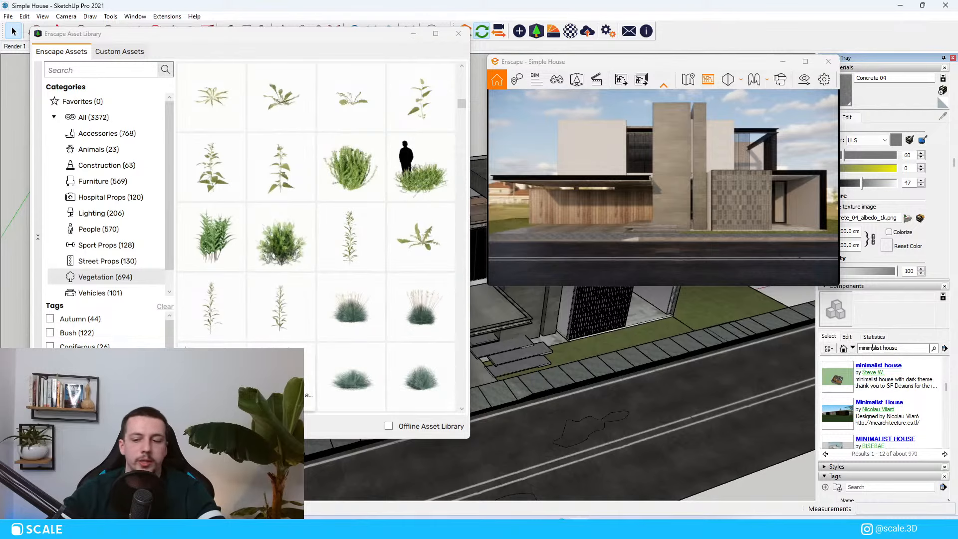
pyautogui.scroll(-4, 265, 274)
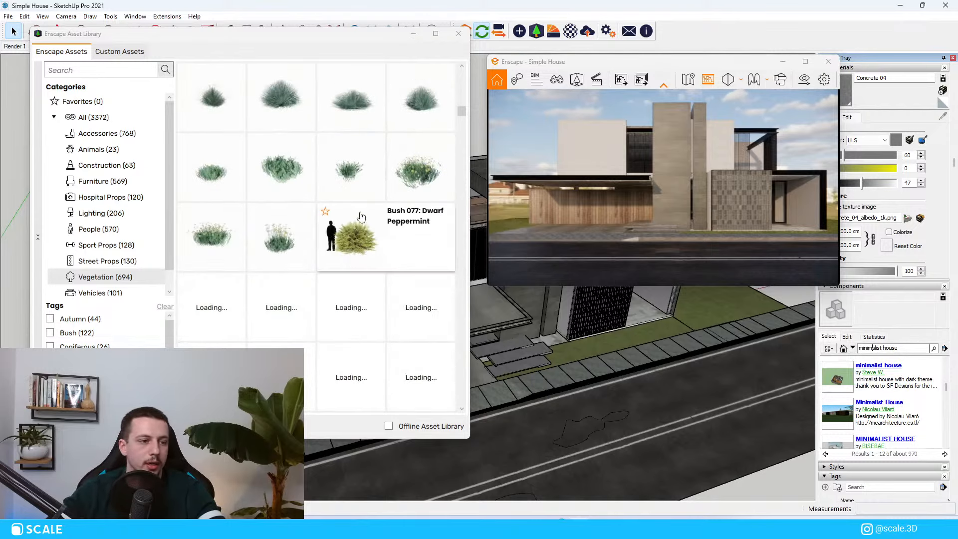
pyautogui.click(332, 238)
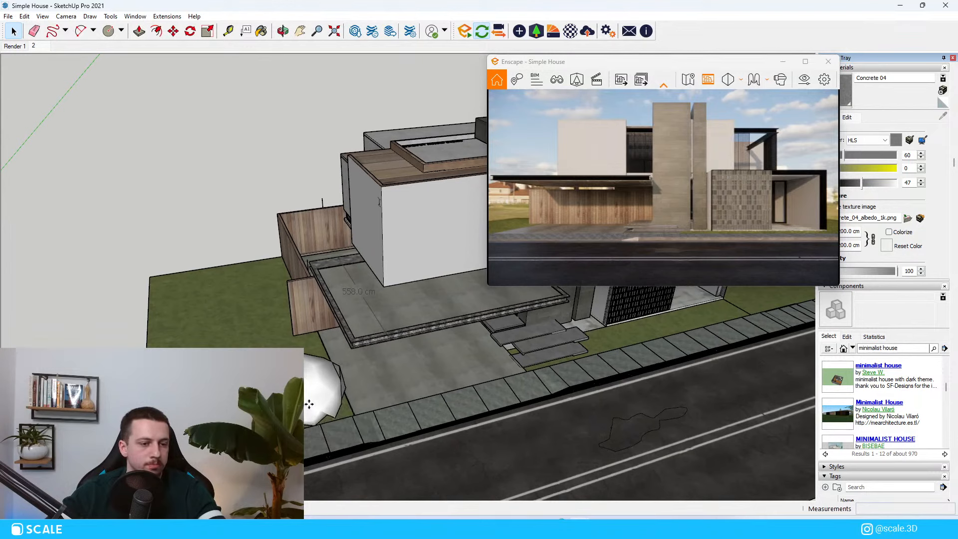
pyautogui.moveTo(395, 463)
pyautogui.mouseDown(button='middle')
pyautogui.moveTo(322, 443)
pyautogui.moveTo(312, 413)
pyautogui.moveTo(319, 393)
pyautogui.mouseUp(button='middle')
pyautogui.scroll(2, 369, 339)
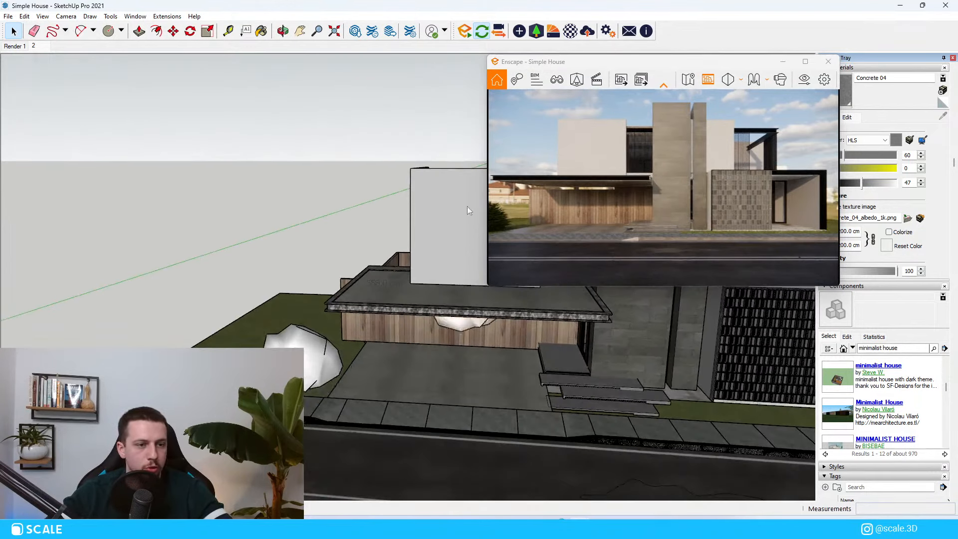
# Find a small flowering bush among the Enscape vegetation assets and place it at the lawn's edge beside the driveway, near the wooden wall
pyautogui.click(537, 31)
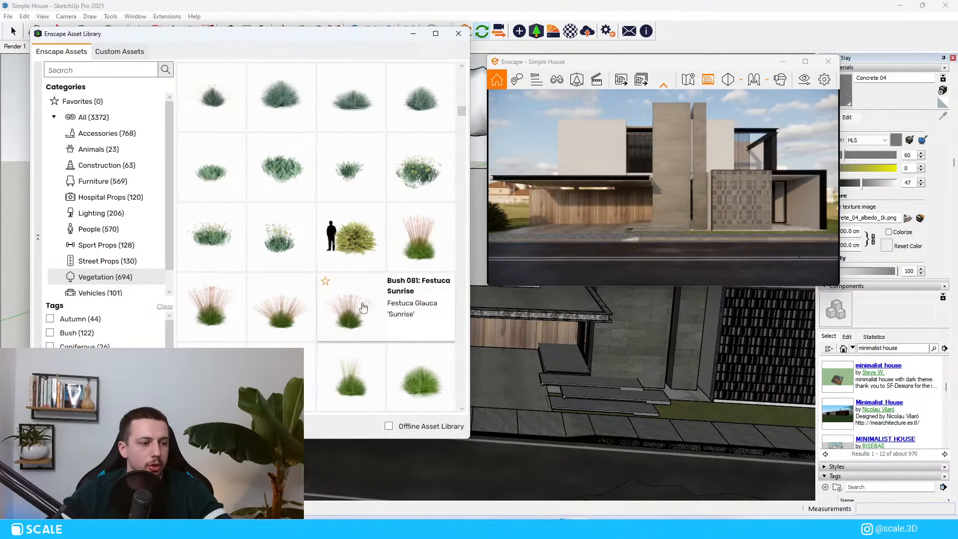
pyautogui.scroll(-5, 379, 300)
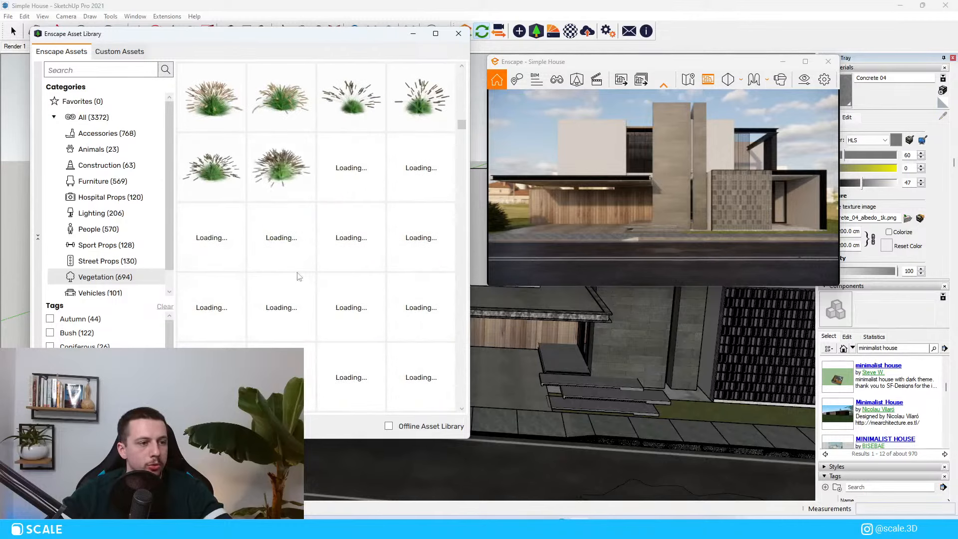
pyautogui.scroll(2, 382, 304)
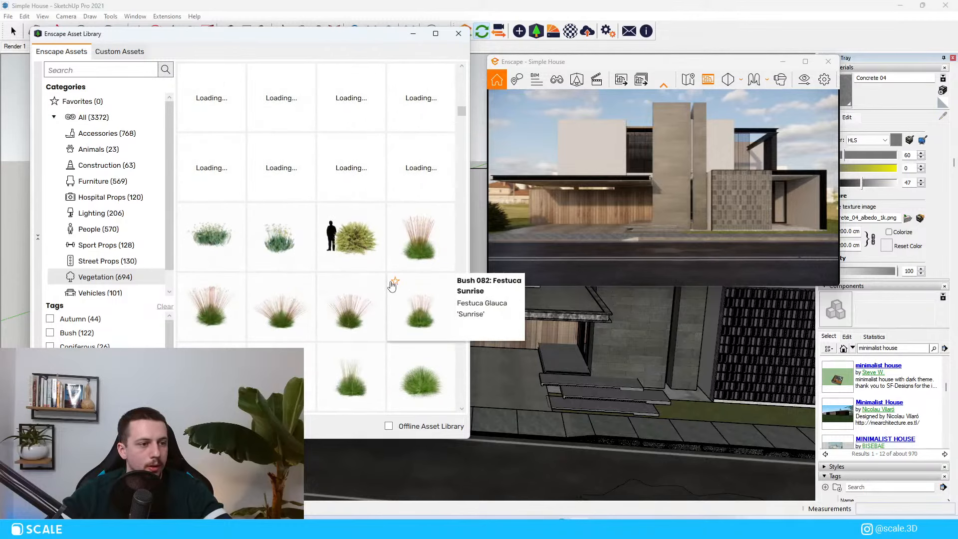
pyautogui.scroll(-4, 391, 287)
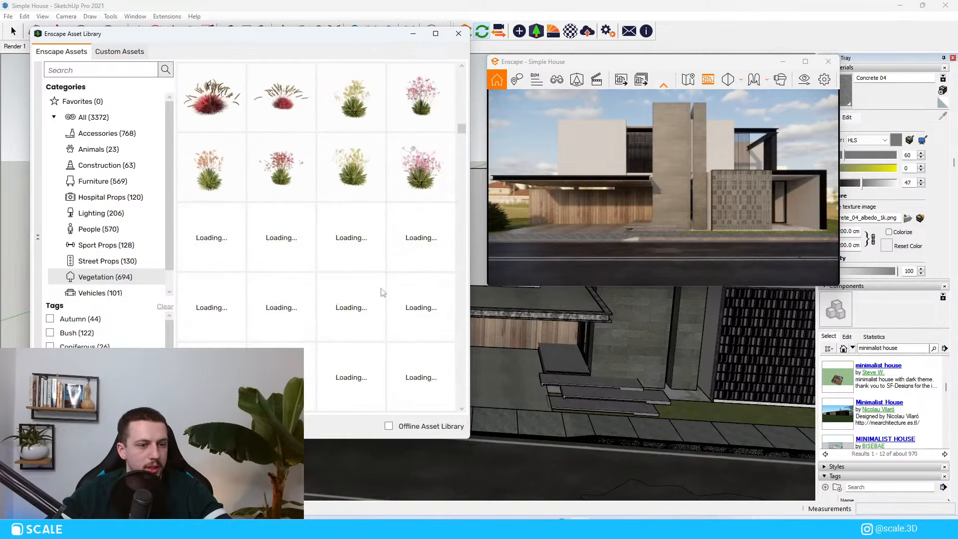
pyautogui.scroll(-1, 339, 265)
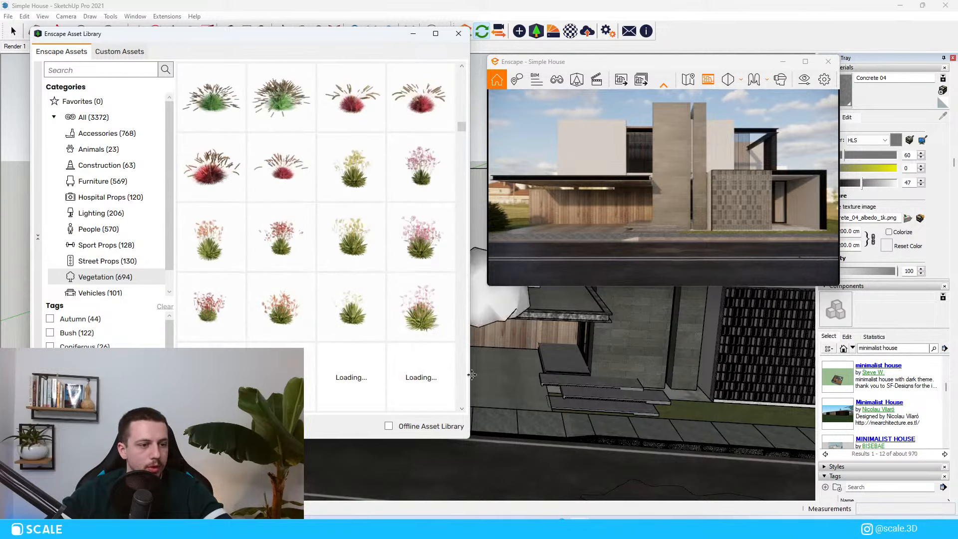
pyautogui.click(321, 304)
pyautogui.scroll(5, 304, 324)
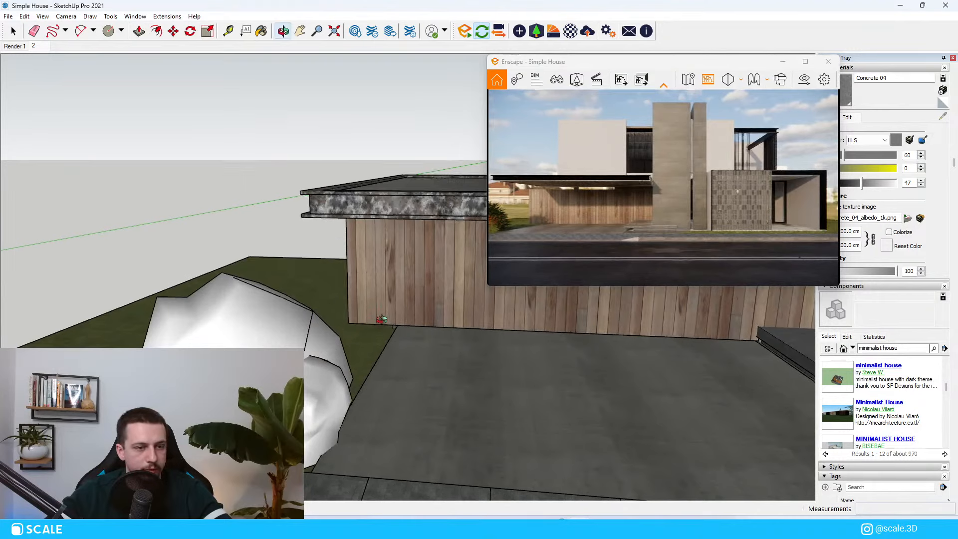
pyautogui.moveTo(379, 319); pyautogui.dragTo(371, 355, button='middle')
pyautogui.click(386, 321)
pyautogui.moveTo(405, 319); pyautogui.dragTo(413, 287, button='middle')
# Place the Bush 121: Pampas Grass asset on the lawn behind the bushes beside the driveway
pyautogui.click(536, 31)
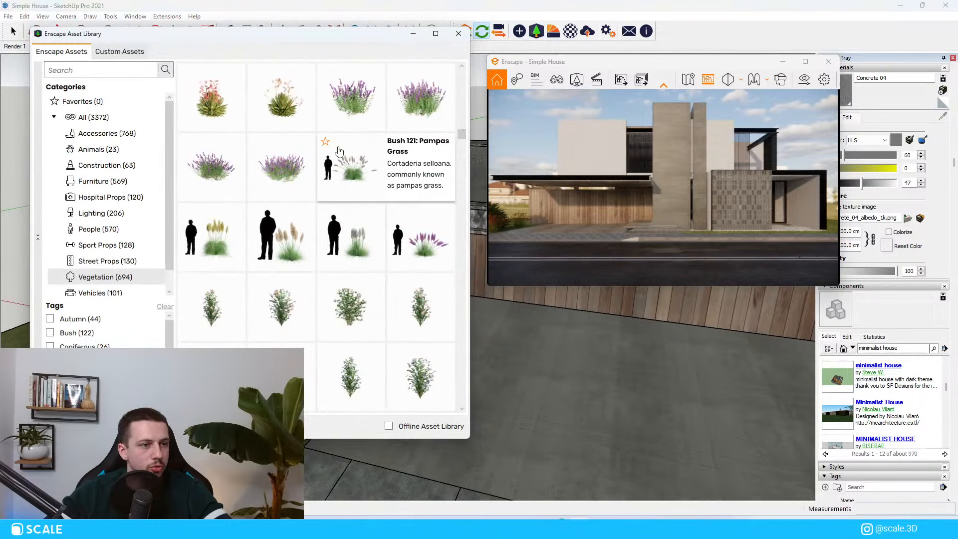
pyautogui.click(322, 162)
pyautogui.moveTo(339, 189)
pyautogui.mouseDown(button='middle')
pyautogui.moveTo(430, 301)
pyautogui.moveTo(471, 302)
pyautogui.mouseUp(button='middle')
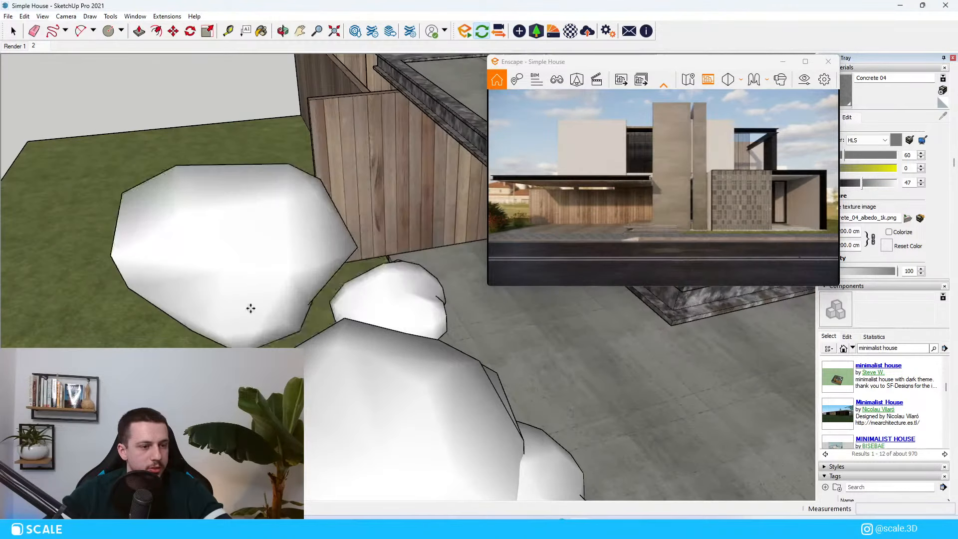
pyautogui.moveTo(261, 320); pyautogui.dragTo(236, 305, button='middle')
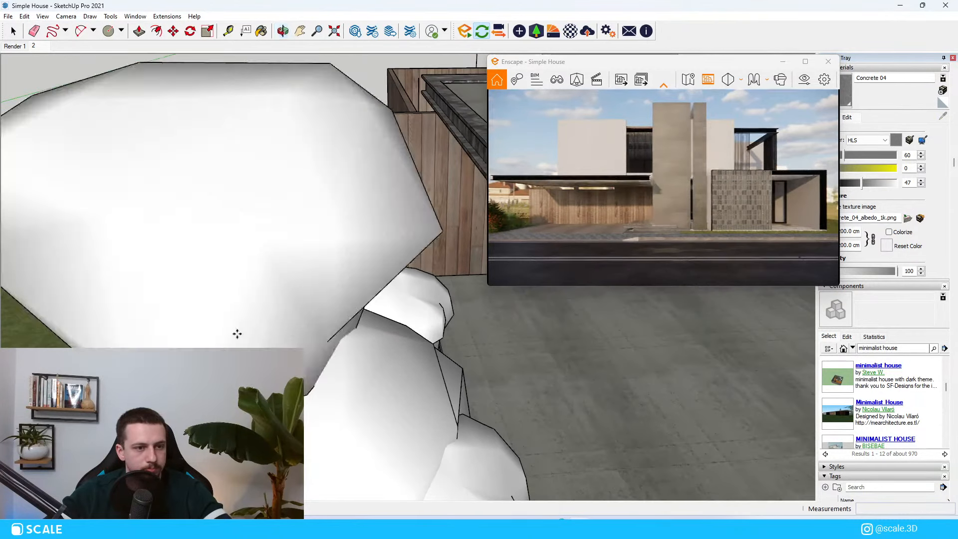
pyautogui.press('Escape')
# Try to place another pampas grass variant among the bushes on the lawn, and undo the placement
pyautogui.click(535, 30)
pyautogui.scroll(-3, 373, 300)
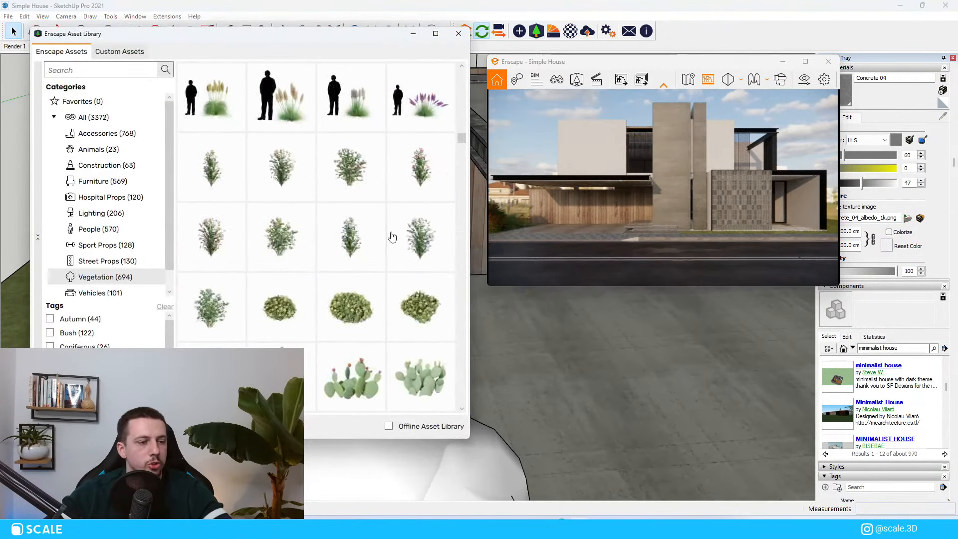
pyautogui.scroll(3, 394, 344)
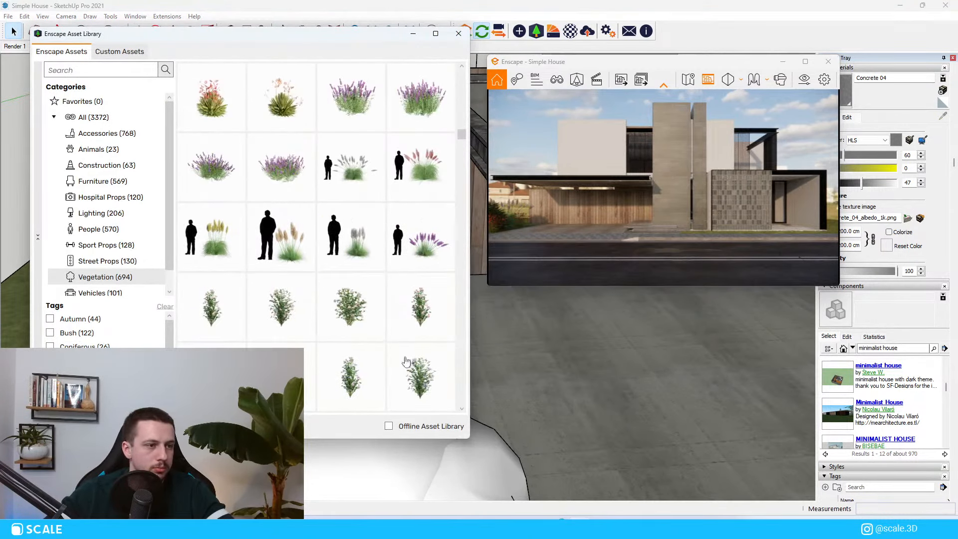
pyautogui.click(313, 333)
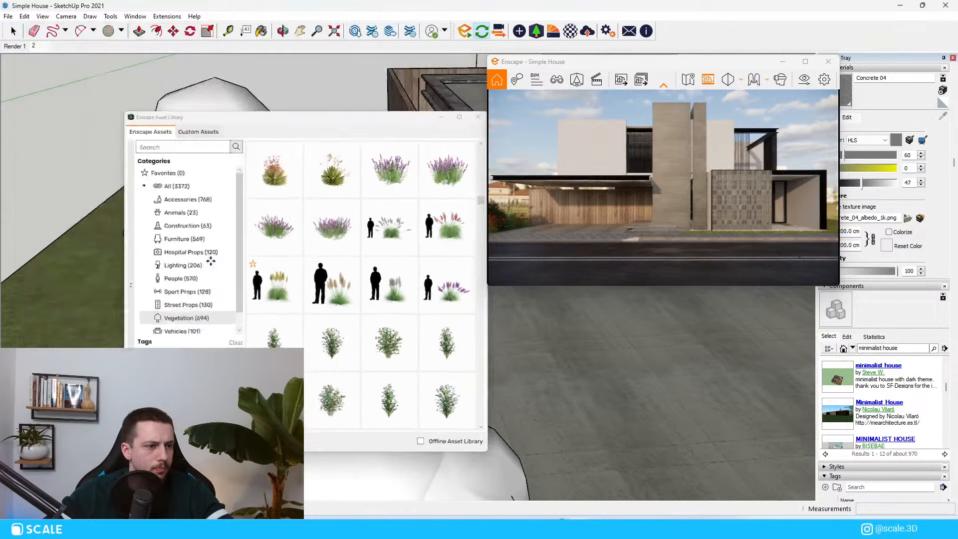
pyautogui.moveTo(204, 260); pyautogui.dragTo(301, 300, button='middle')
pyautogui.scroll(-4, 301, 300)
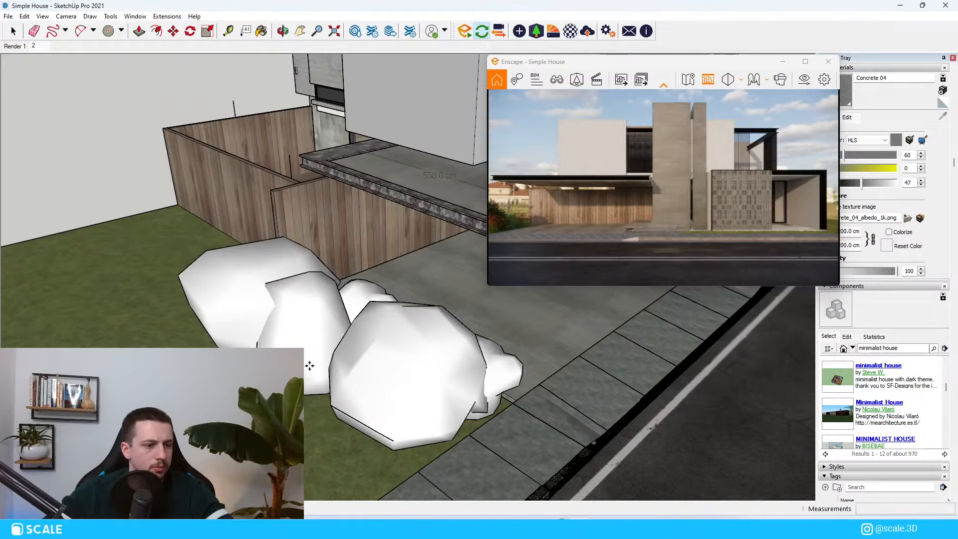
pyautogui.moveTo(308, 365); pyautogui.dragTo(139, 361, button='middle')
pyautogui.press('space')
pyautogui.hotkey('ctrl', 'z')
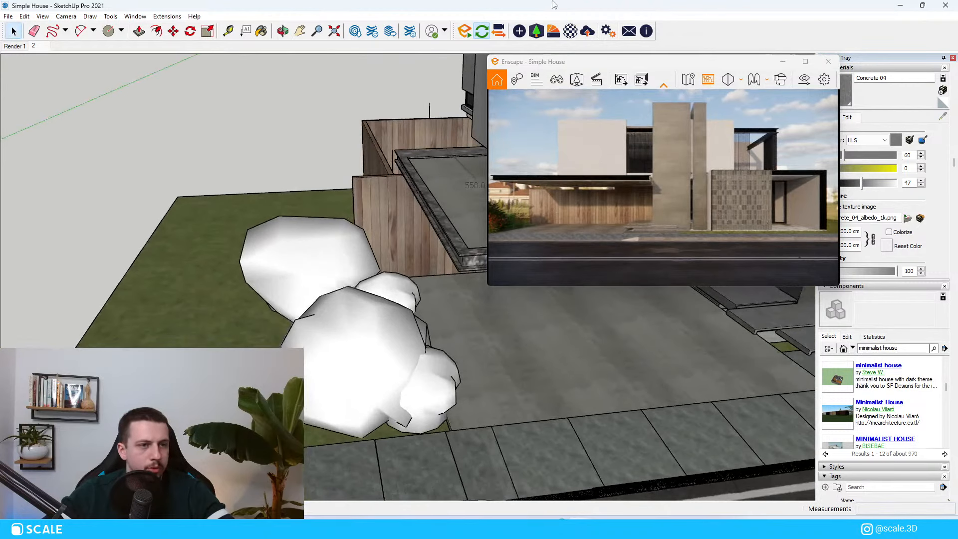
# Choose a low, round leafy bush from the vegetation assets and place it at the lawn's edge beside the driveway
pyautogui.click(536, 32)
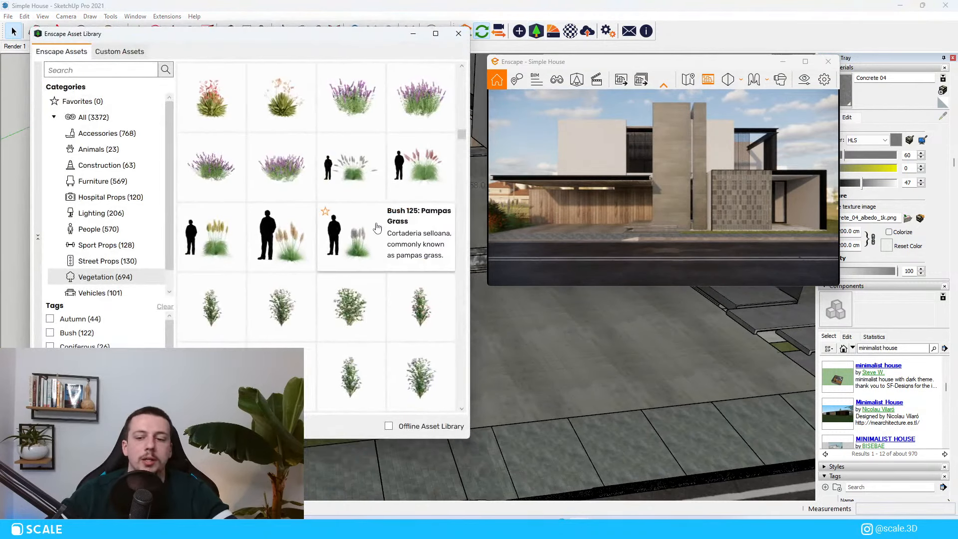
pyautogui.scroll(-5, 377, 228)
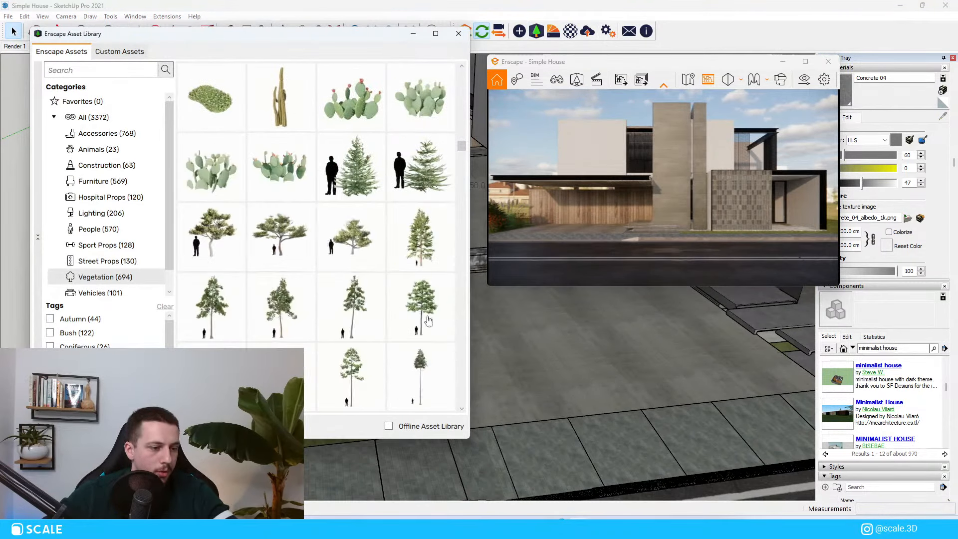
pyautogui.scroll(4, 300, 228)
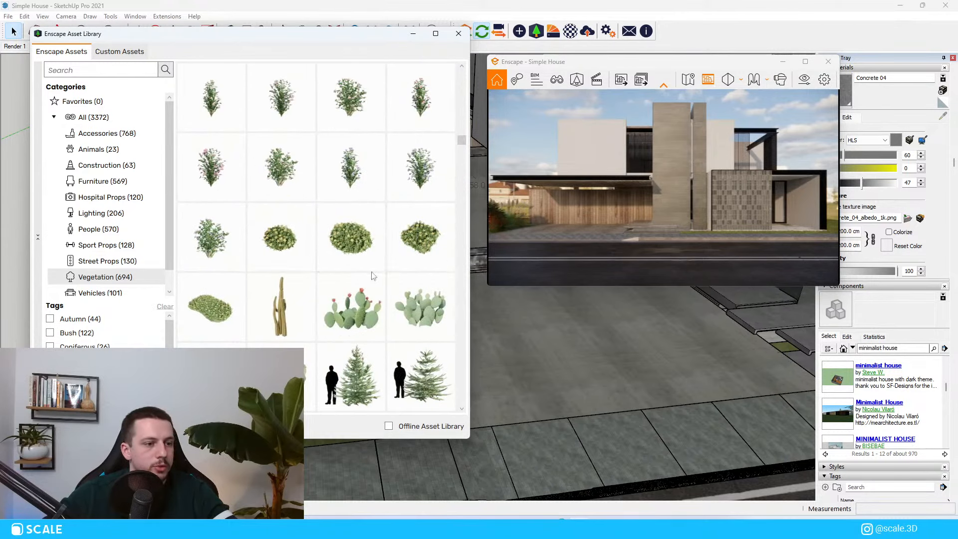
pyautogui.click(362, 261)
pyautogui.moveTo(461, 349); pyautogui.dragTo(319, 305, button='middle')
pyautogui.scroll(3, 389, 348)
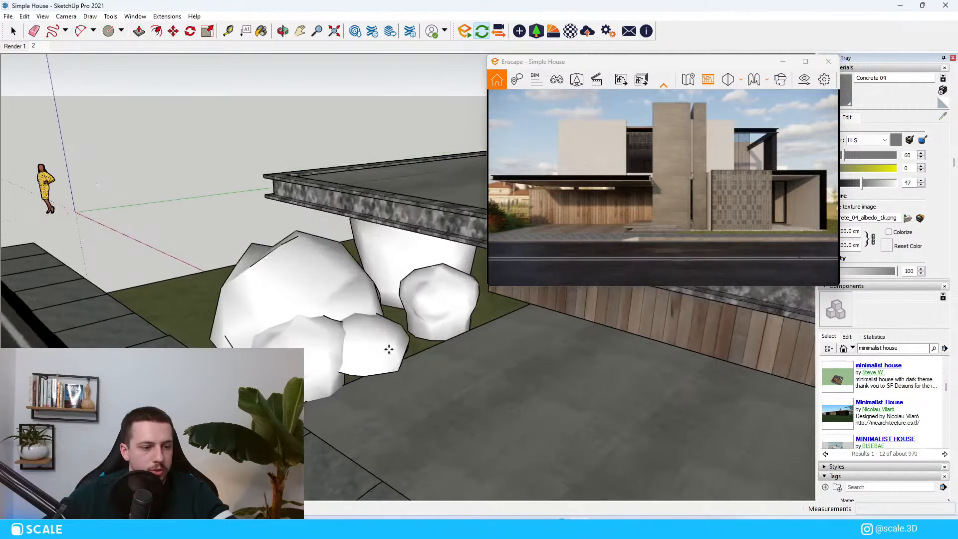
pyautogui.press('space')
# Find the Coniferous Tree 026: Stone Pine asset among the vegetation and place it across the road in front of the house
pyautogui.scroll(-2, 180, 344)
pyautogui.moveTo(180, 344)
pyautogui.mouseDown(button='middle')
pyautogui.moveTo(237, 338)
pyautogui.moveTo(259, 319)
pyautogui.mouseUp(button='middle')
pyautogui.scroll(-2, 122, 267)
pyautogui.moveTo(122, 268); pyautogui.dragTo(190, 269, button='middle')
pyautogui.click(532, 33)
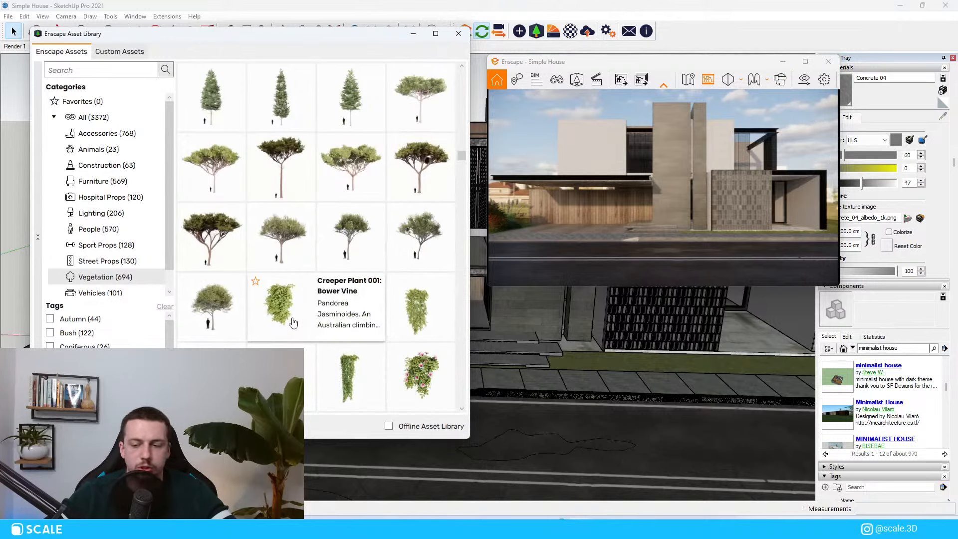
pyautogui.scroll(-3, 293, 323)
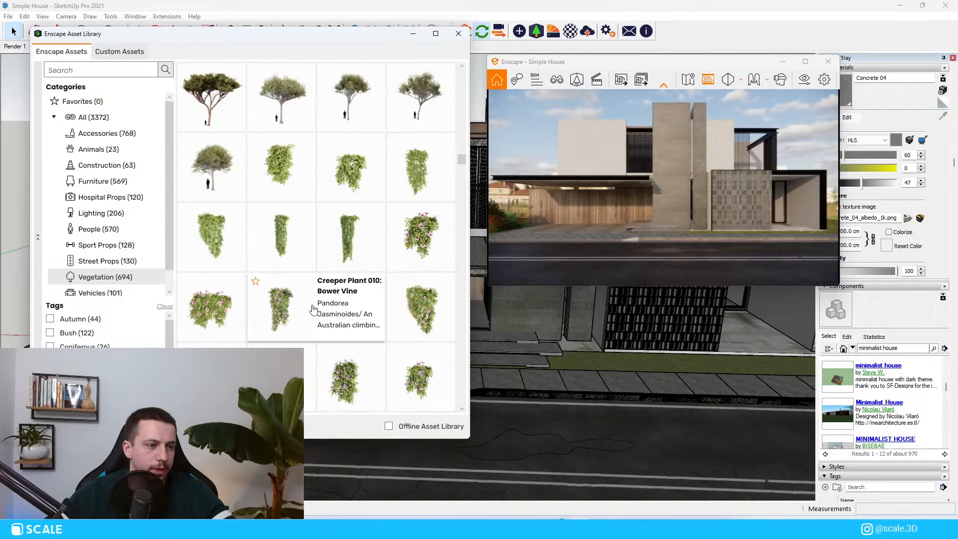
pyautogui.scroll(-10, 336, 271)
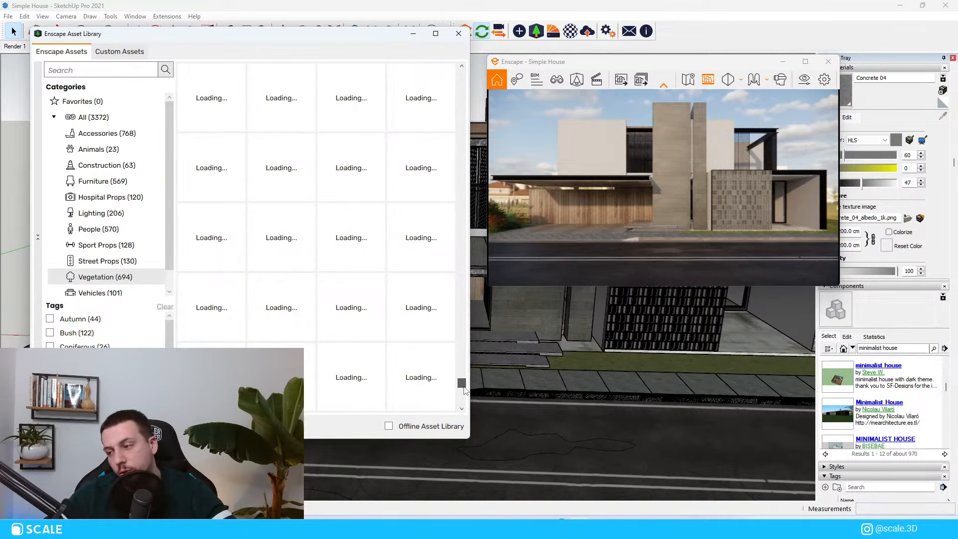
pyautogui.scroll(-10, 404, 210)
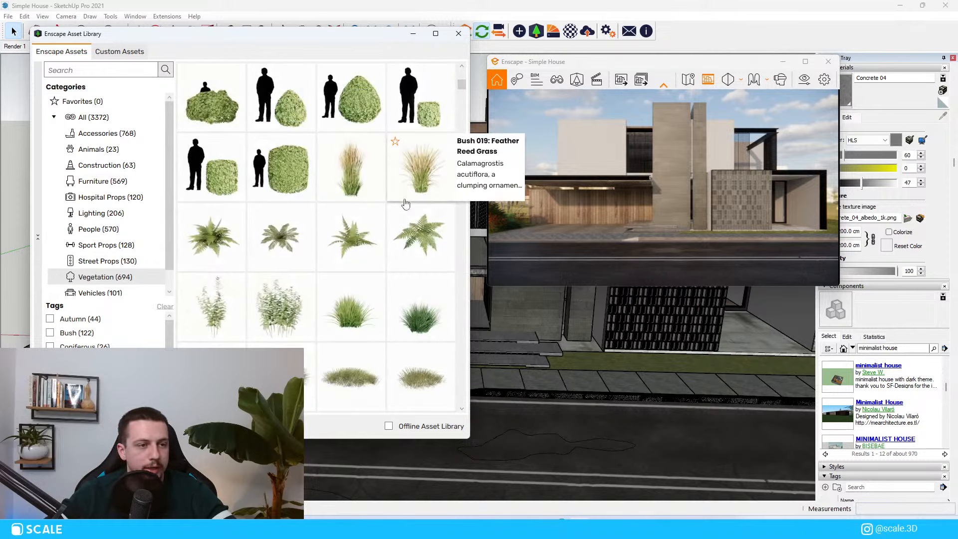
pyautogui.scroll(-10, 404, 212)
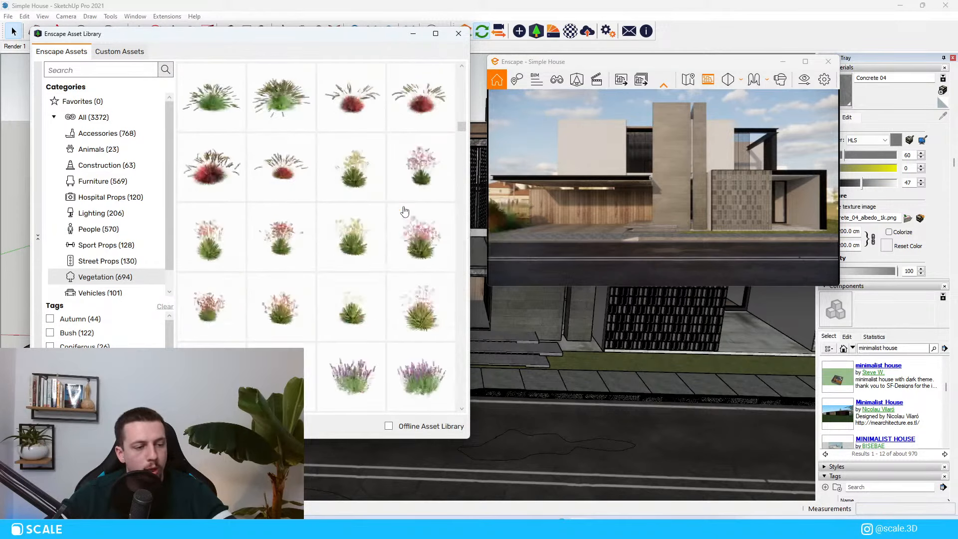
pyautogui.scroll(-10, 392, 280)
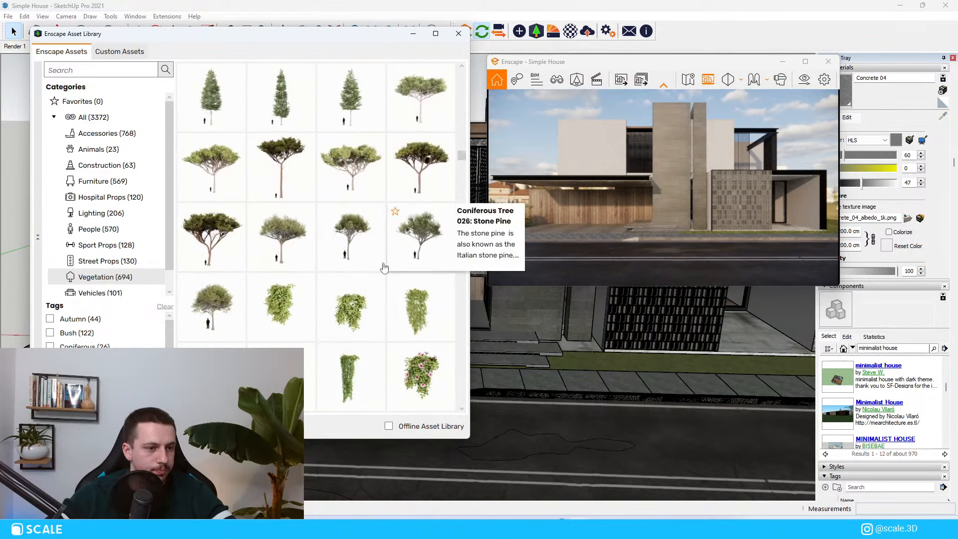
pyautogui.scroll(3, 332, 213)
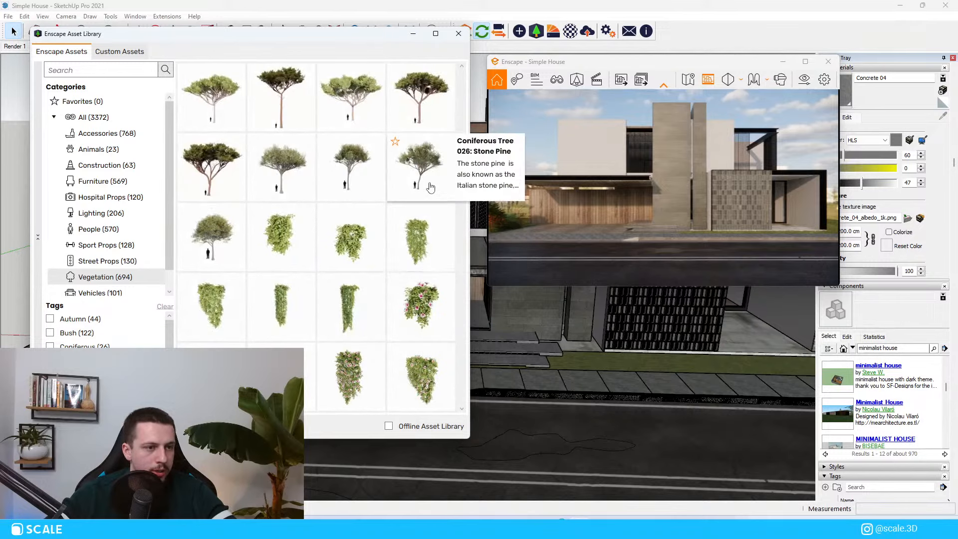
pyautogui.click(430, 187)
pyautogui.scroll(-3, 220, 161)
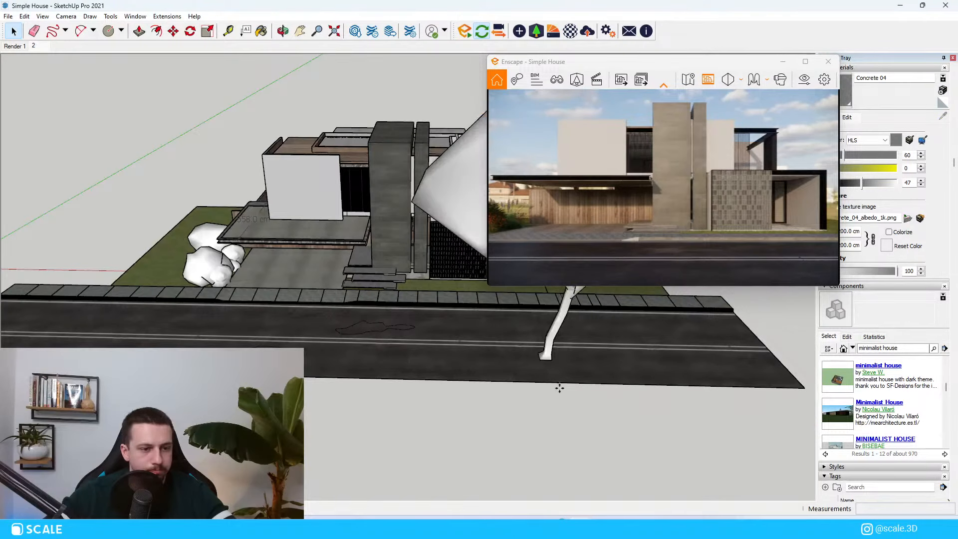
pyautogui.click(598, 440)
pyautogui.moveTo(591, 432); pyautogui.dragTo(612, 348, button='middle')
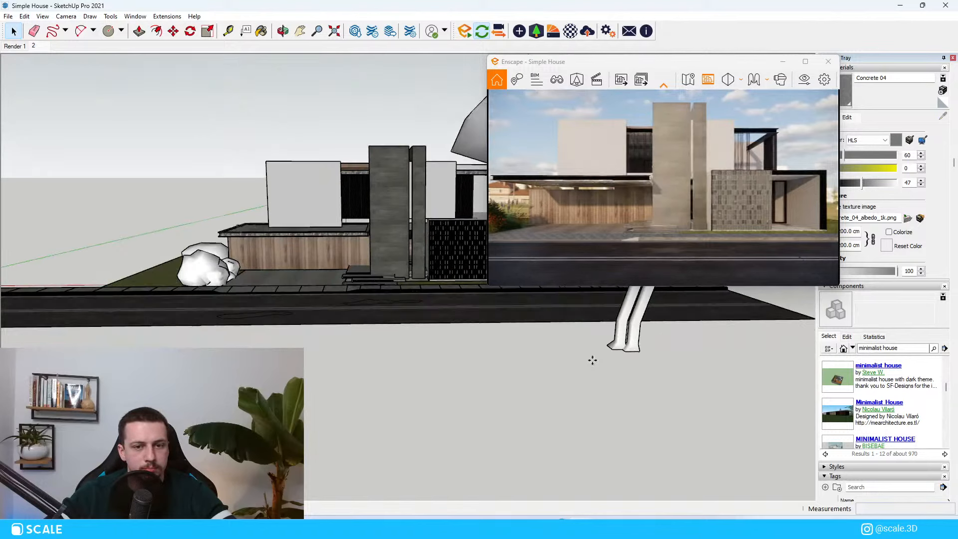
pyautogui.scroll(-2, 439, 371)
pyautogui.press('Escape')
# Move the stone pine across the road and lower it about 244 cm so its branches hang into the Enscape view's upper right corner
pyautogui.scroll(-3, 211, 339)
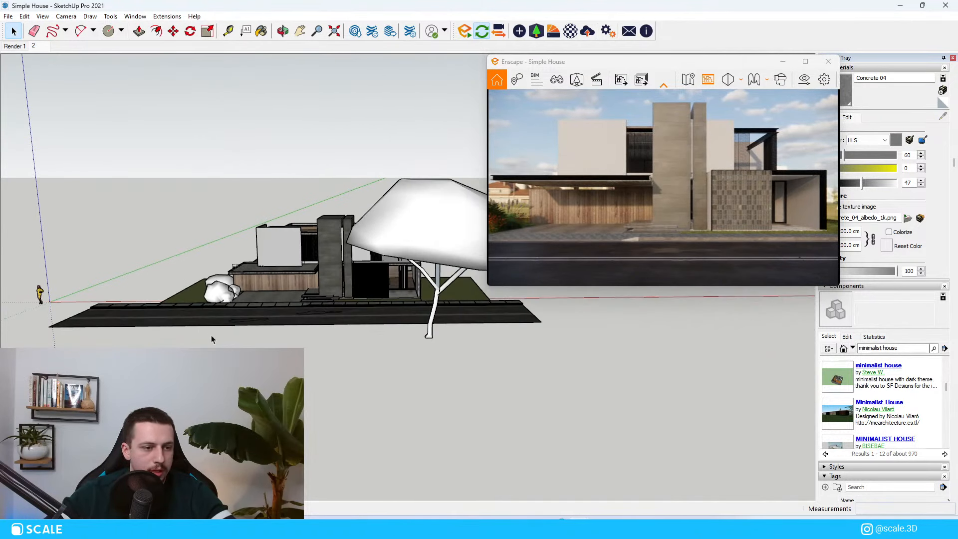
pyautogui.scroll(-1, 211, 339)
pyautogui.click(425, 246)
pyautogui.press('m')
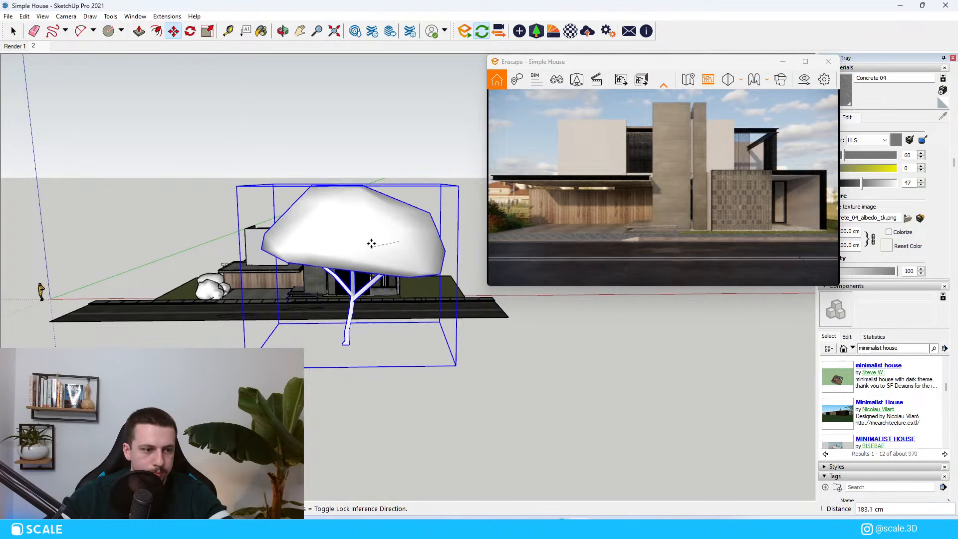
pyautogui.moveTo(372, 250); pyautogui.dragTo(458, 306, button='middle')
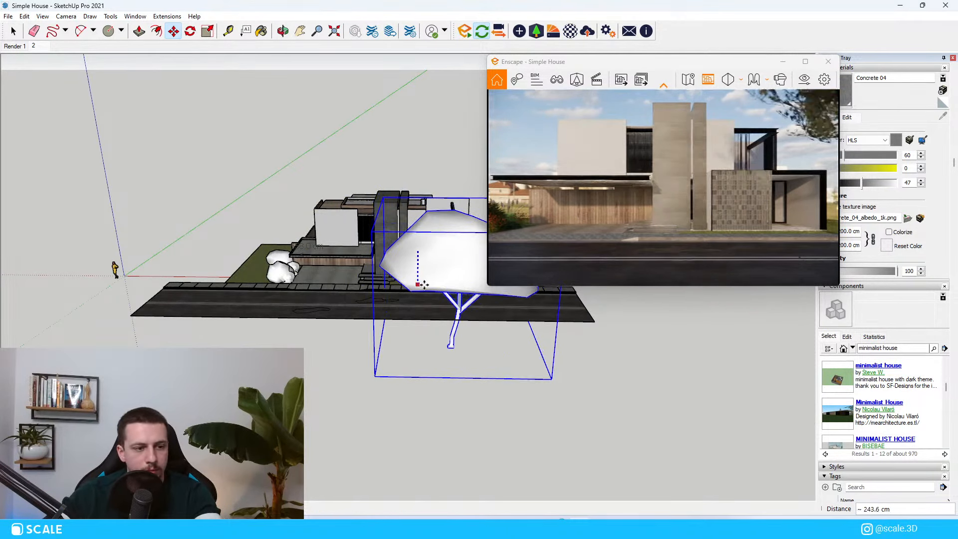
pyautogui.click(424, 285)
# Fine-tune the stone pine's position to frame the facade with its branches, and check the composition in the maximized Enscape preview
pyautogui.scroll(1, 424, 280)
pyautogui.moveTo(371, 249); pyautogui.dragTo(411, 256, button='middle')
pyautogui.scroll(2, 411, 256)
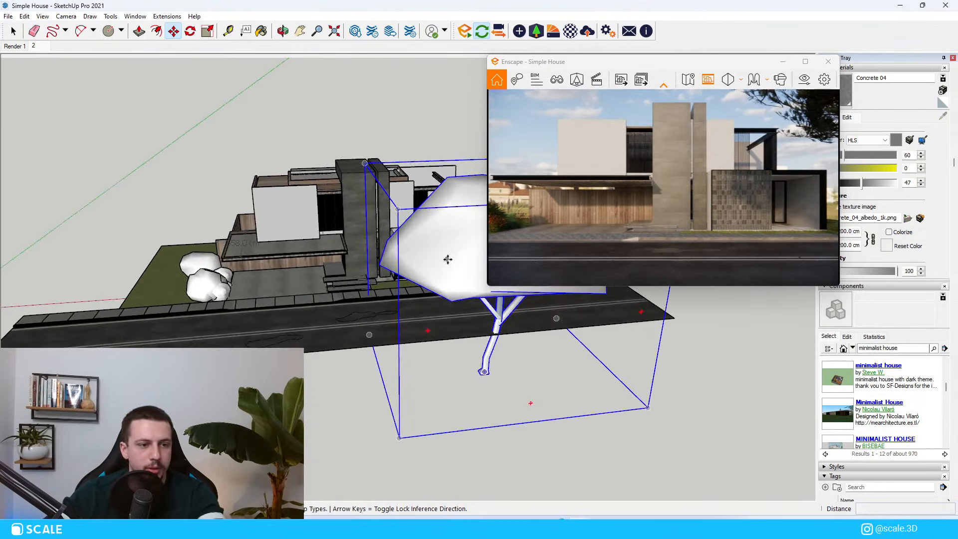
pyautogui.click(447, 259)
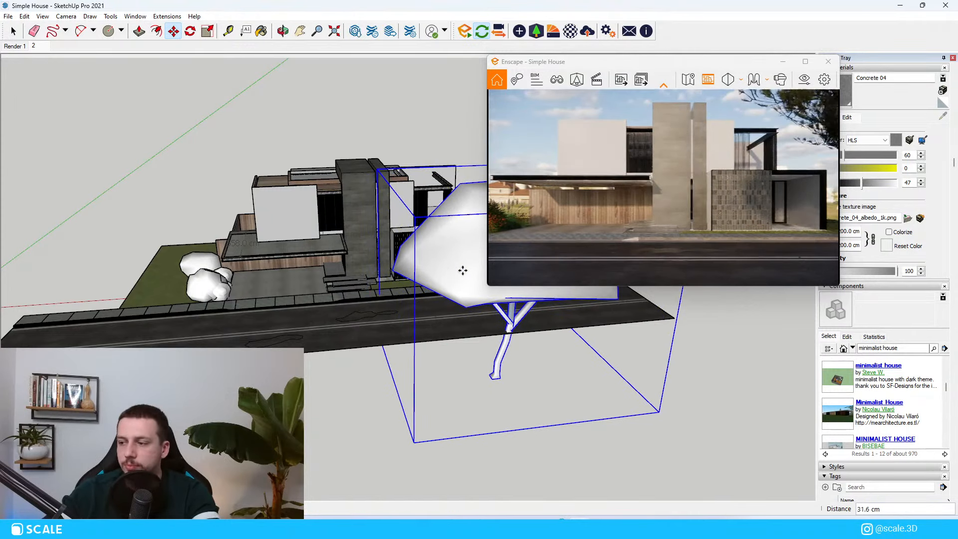
pyautogui.click(805, 62)
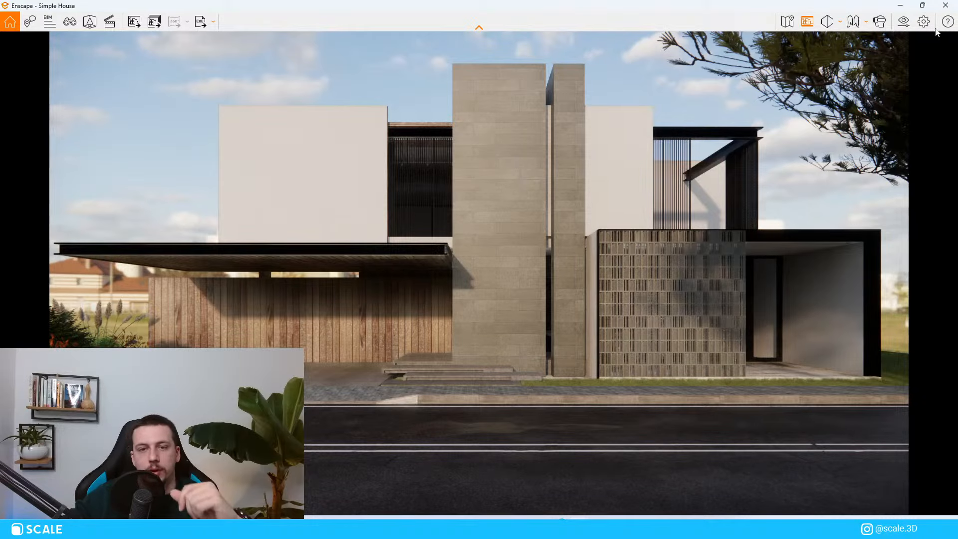
pyautogui.click(921, 5)
pyautogui.press('space')
# Choose a dense green deciduous tree from the vegetation assets and place it on the lawn behind the house, beside the entrance side
pyautogui.scroll(-2, 240, 287)
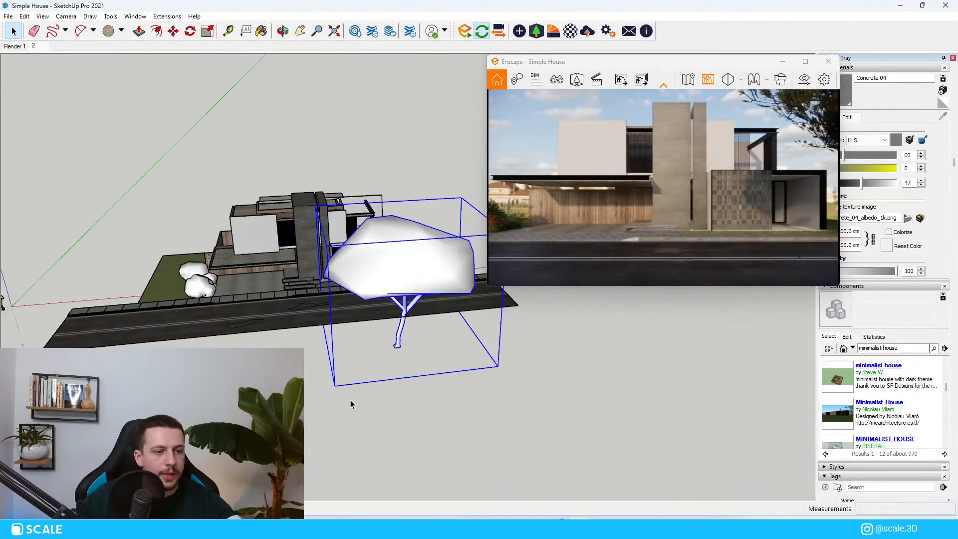
pyautogui.click(350, 402)
pyautogui.click(536, 31)
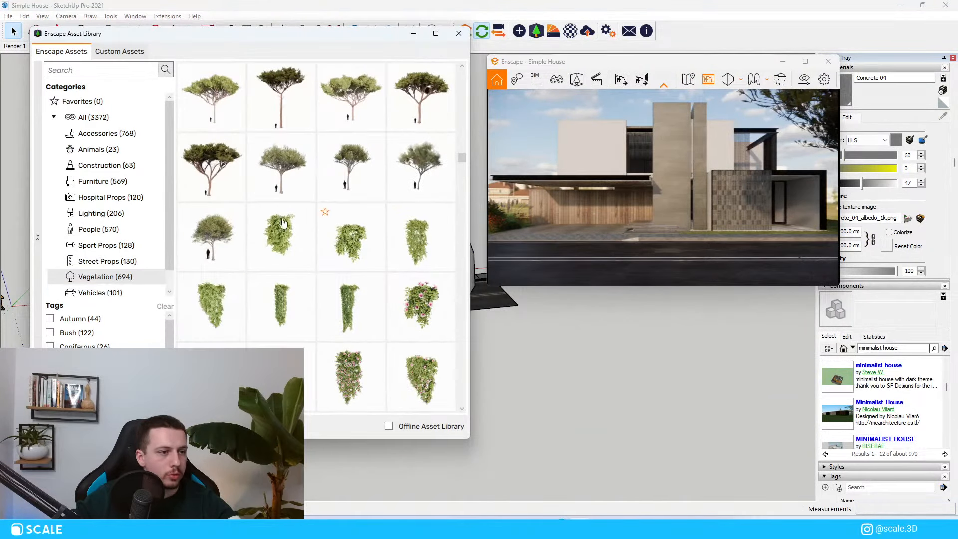
pyautogui.scroll(-2, 350, 240)
pyautogui.scroll(-6, 368, 244)
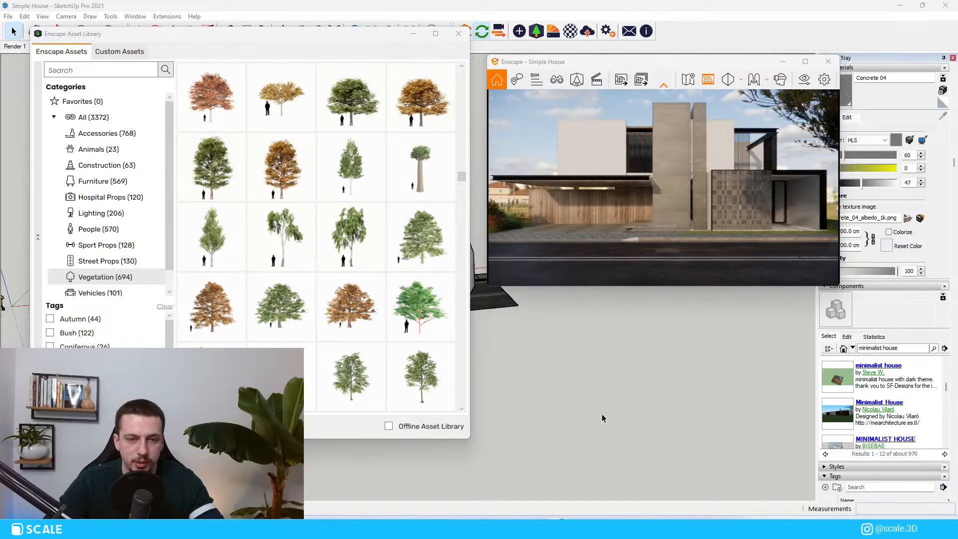
pyautogui.moveTo(320, 357)
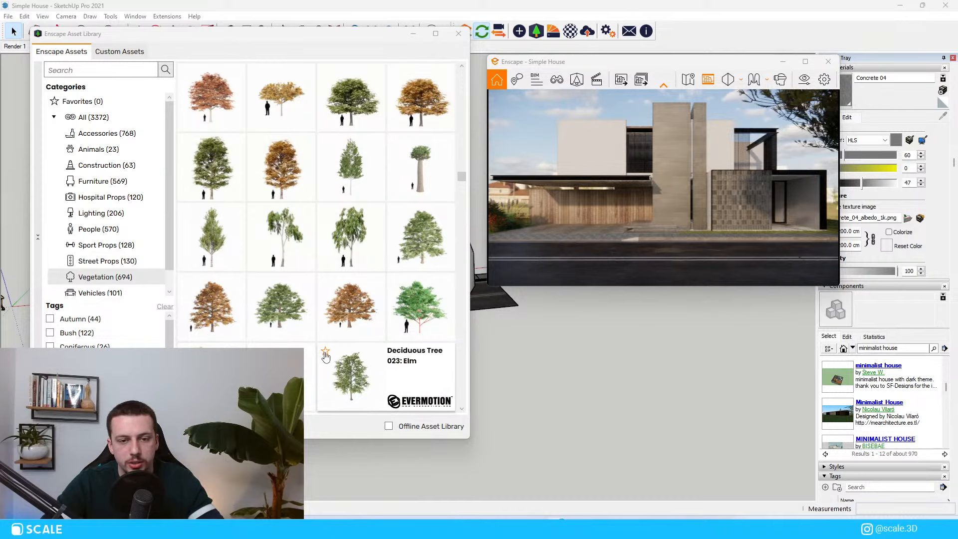
pyautogui.scroll(-2, 325, 357)
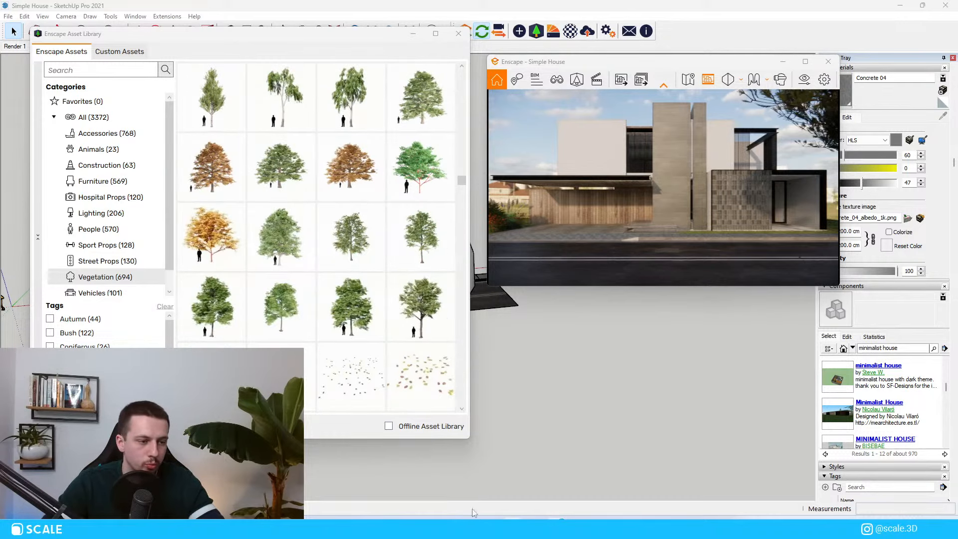
pyautogui.click(368, 335)
pyautogui.scroll(-3, 330, 304)
pyautogui.scroll(5, 393, 240)
pyautogui.moveTo(393, 240); pyautogui.dragTo(348, 295, button='middle')
pyautogui.click(366, 296)
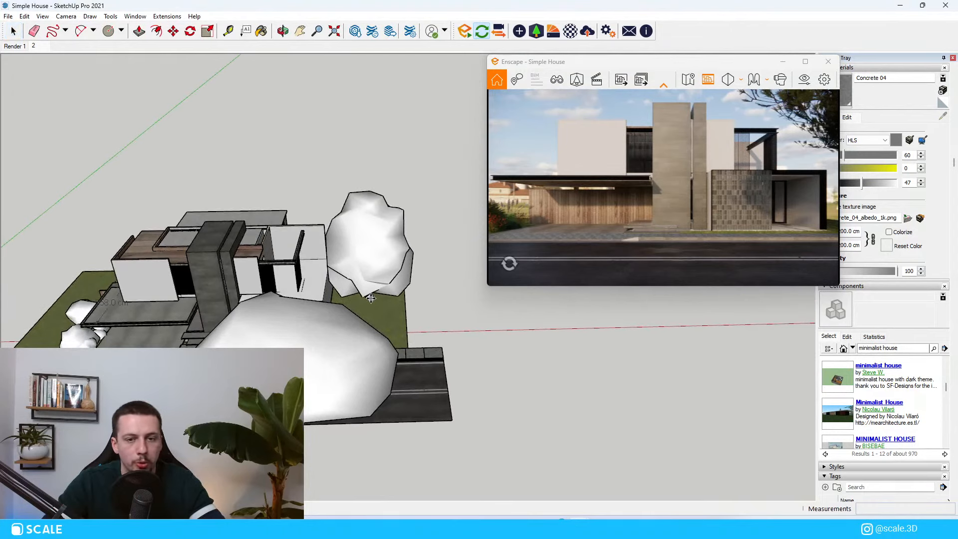
pyautogui.moveTo(350, 394); pyautogui.dragTo(443, 368, button='middle')
pyautogui.press('space')
pyautogui.scroll(3, 333, 268)
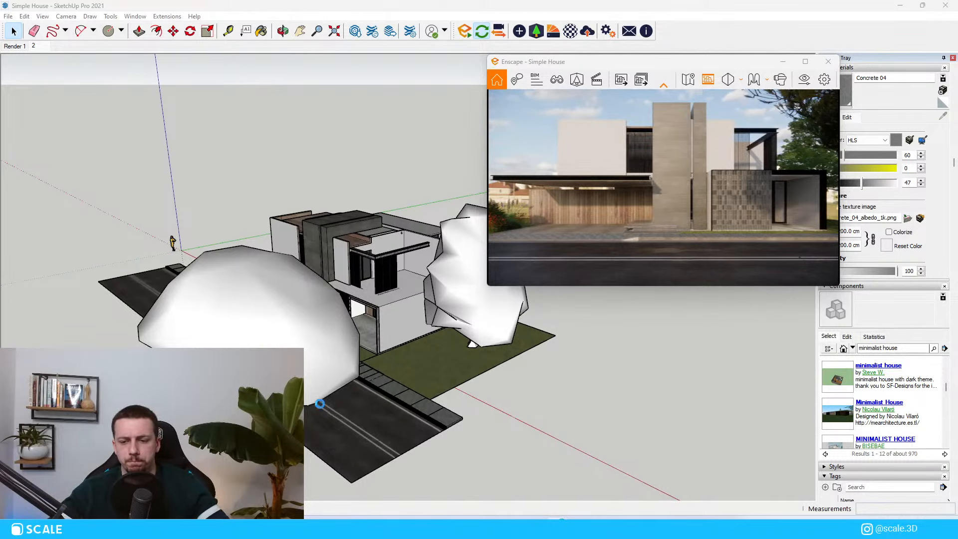
pyautogui.moveTo(381, 301)
pyautogui.mouseDown(button='middle')
pyautogui.moveTo(567, 418)
pyautogui.moveTo(557, 381)
pyautogui.moveTo(521, 333)
pyautogui.mouseUp(button='middle')
pyautogui.scroll(-4, 576, 406)
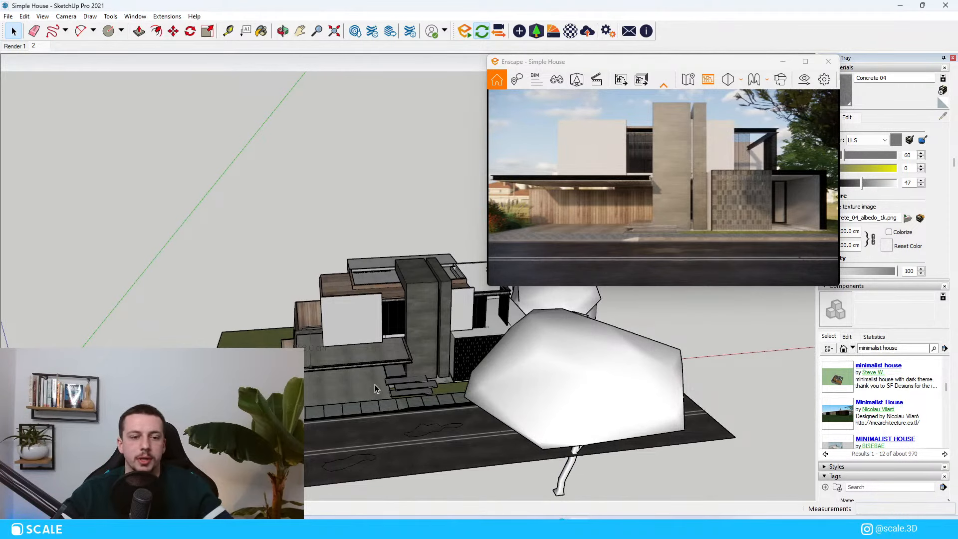
pyautogui.moveTo(373, 384); pyautogui.dragTo(152, 195, button='middle')
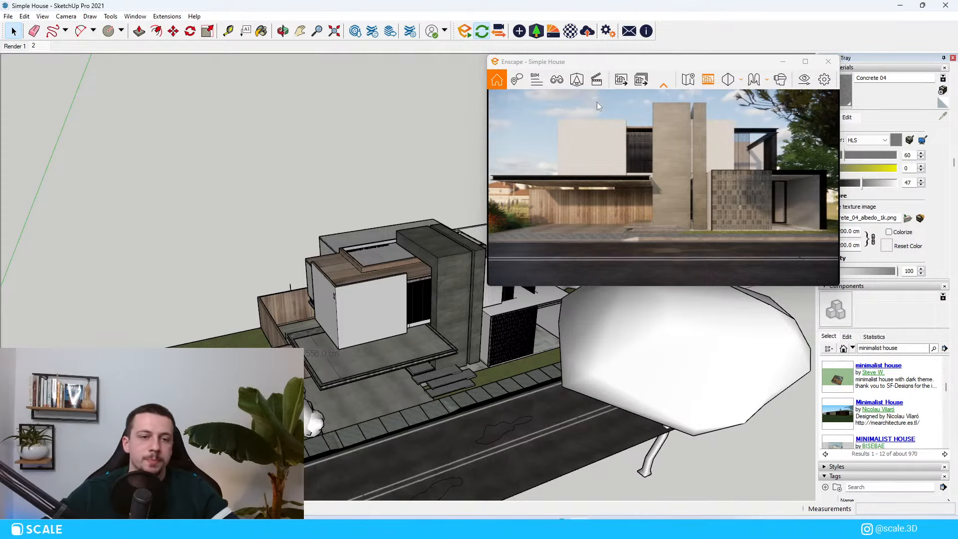
# In the maximized Enscape preview, try the Midday.hdr skybox at 0° rotation, then set its rotation to 203°
pyautogui.click(804, 62)
pyautogui.click(903, 21)
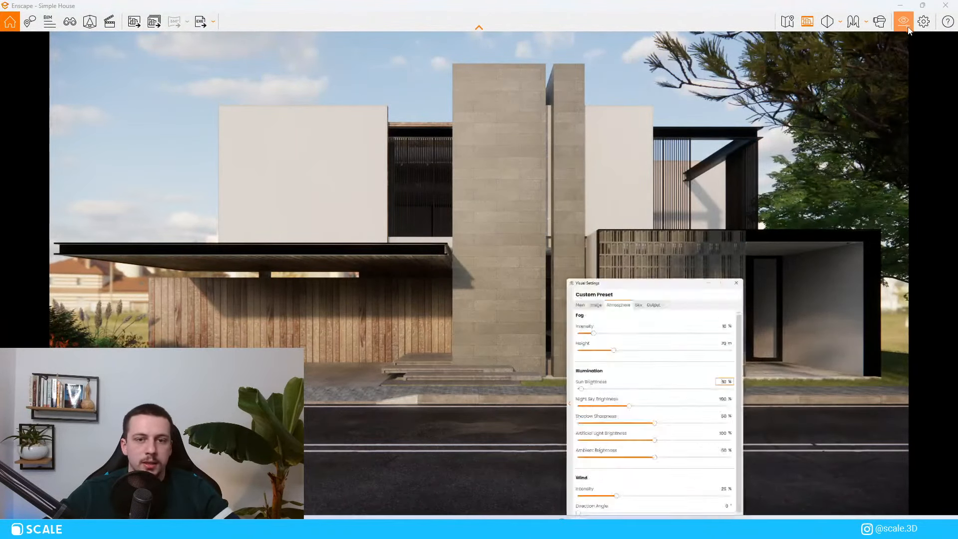
pyautogui.click(756, 154)
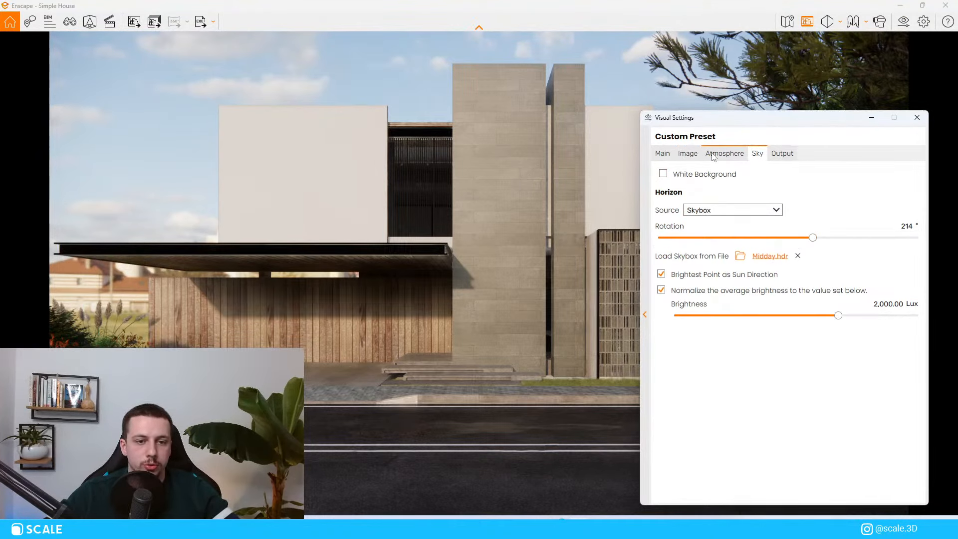
pyautogui.moveTo(813, 238); pyautogui.dragTo(628, 239)
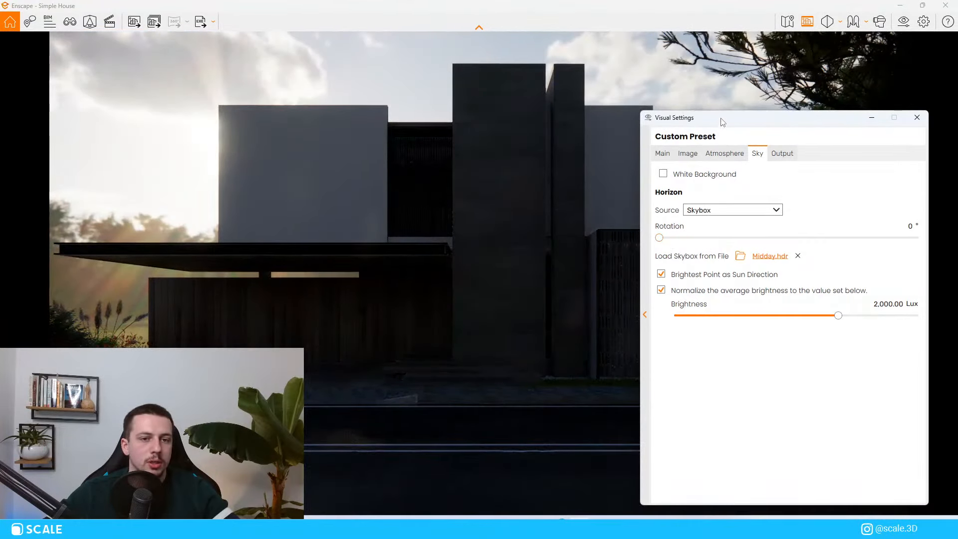
pyautogui.moveTo(720, 122); pyautogui.dragTo(957, 123)
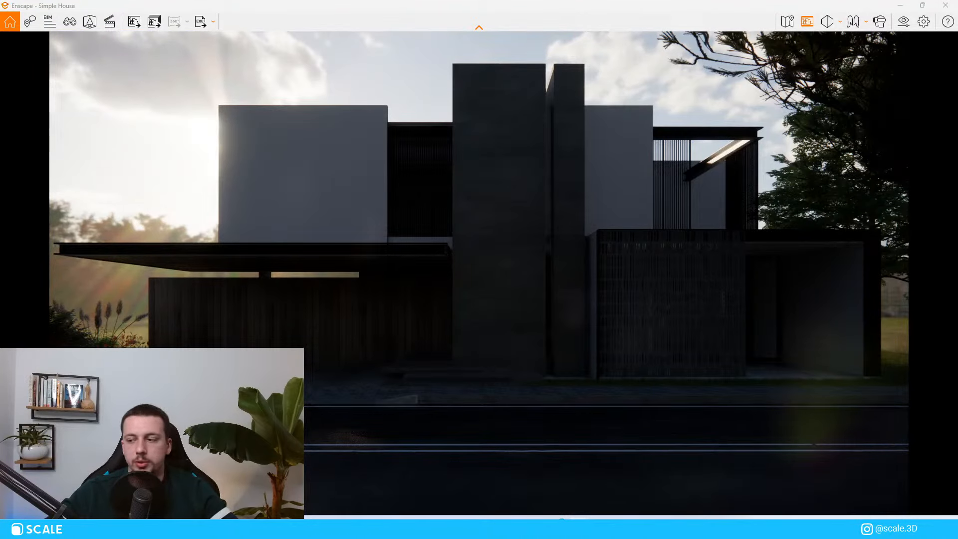
pyautogui.moveTo(957, 354); pyautogui.dragTo(673, 120)
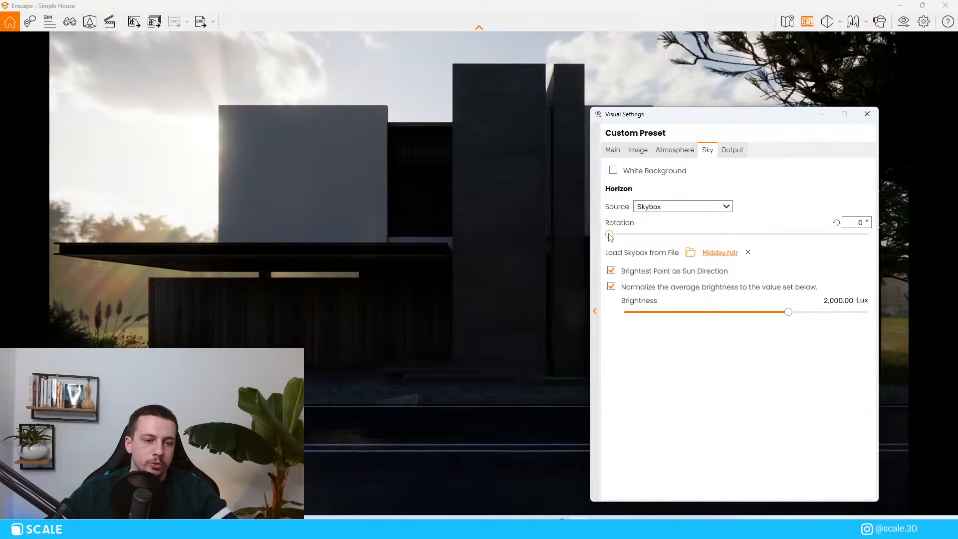
pyautogui.moveTo(609, 235); pyautogui.dragTo(756, 226)
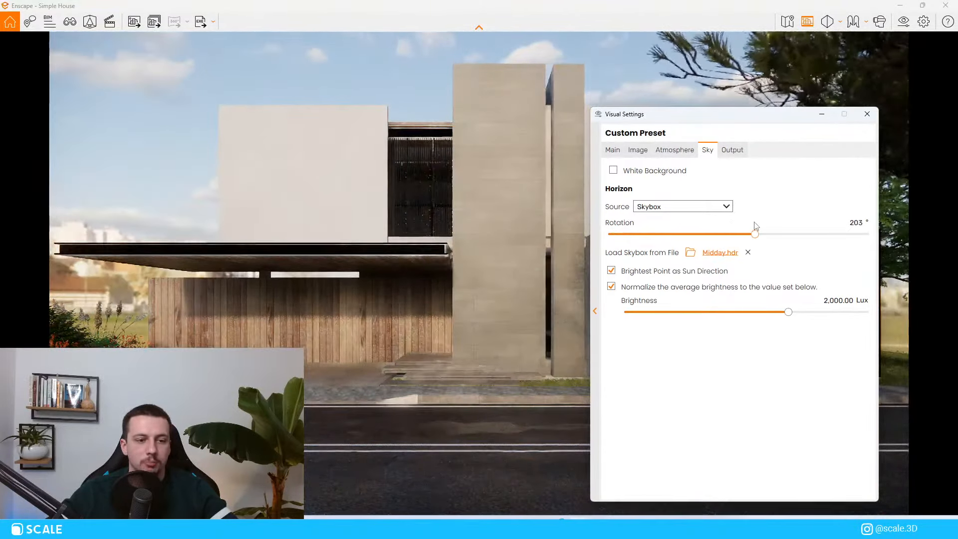
pyautogui.click(815, 118)
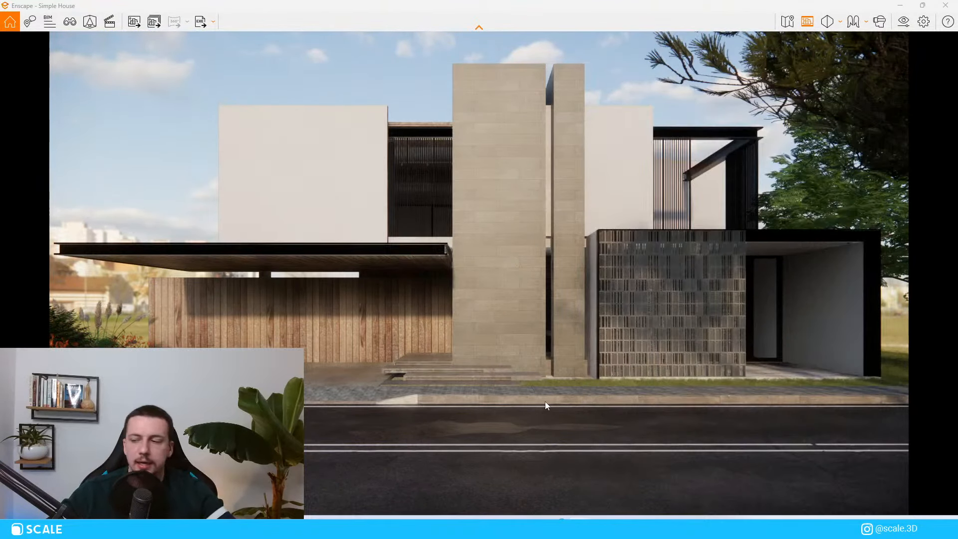
# Reduce the Enscape preview to a floating window and return to the Simple House model in SketchUp
pyautogui.press('super+Down')
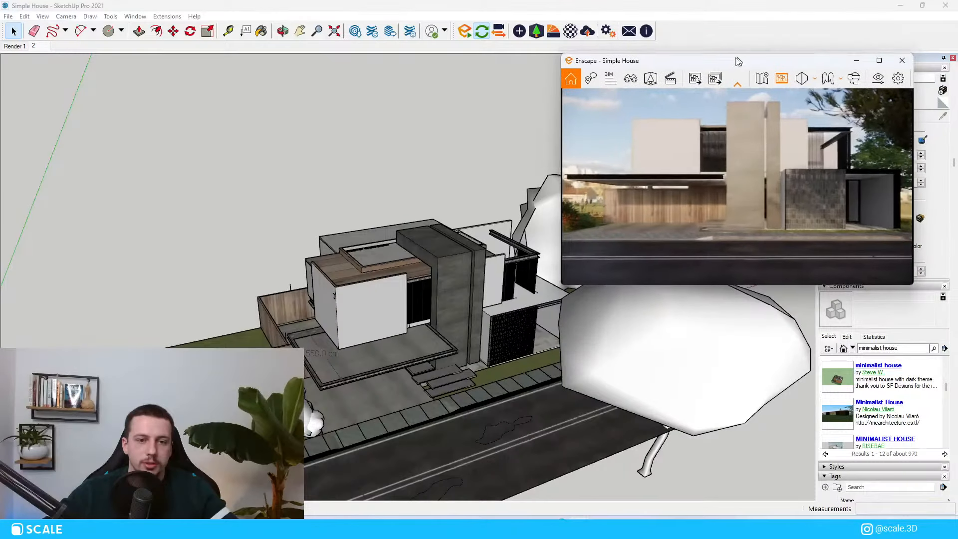
pyautogui.click(864, 527)
pyautogui.click(829, 480)
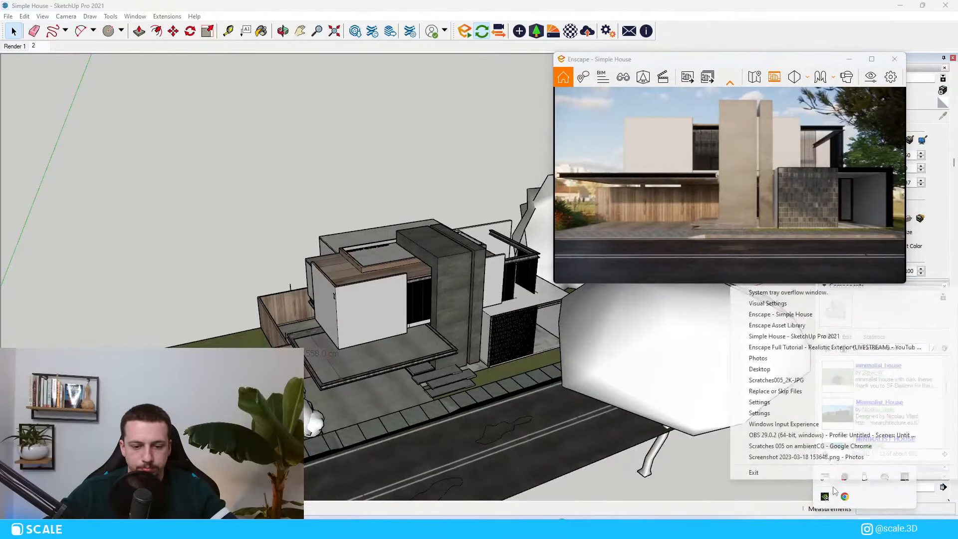
pyautogui.click(794, 336)
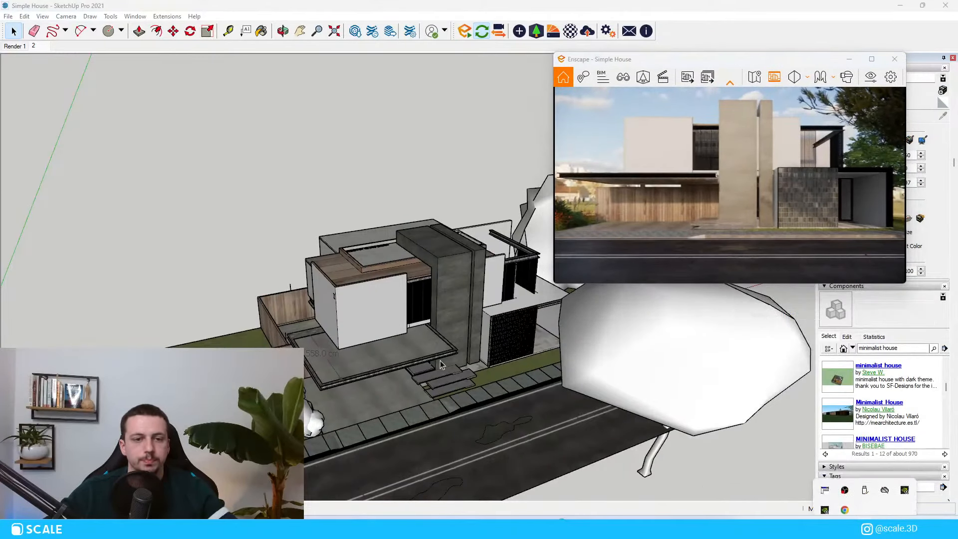
pyautogui.moveTo(440, 360)
pyautogui.mouseDown(button='middle')
pyautogui.moveTo(90, 195)
pyautogui.moveTo(193, 258)
pyautogui.moveTo(449, 359)
pyautogui.moveTo(668, 388)
pyautogui.moveTo(401, 384)
pyautogui.moveTo(352, 366)
pyautogui.moveTo(424, 418)
pyautogui.moveTo(519, 289)
pyautogui.moveTo(403, 37)
pyautogui.mouseUp(button='middle')
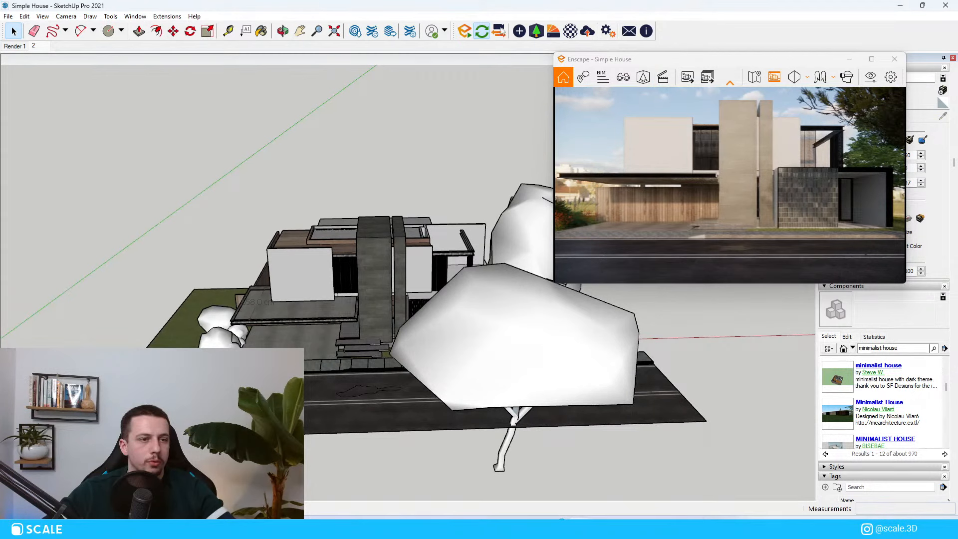
# Place a dense green deciduous tree from the vegetation assets on the lawn behind the carport side of the house
pyautogui.click(537, 31)
pyautogui.click(561, 528)
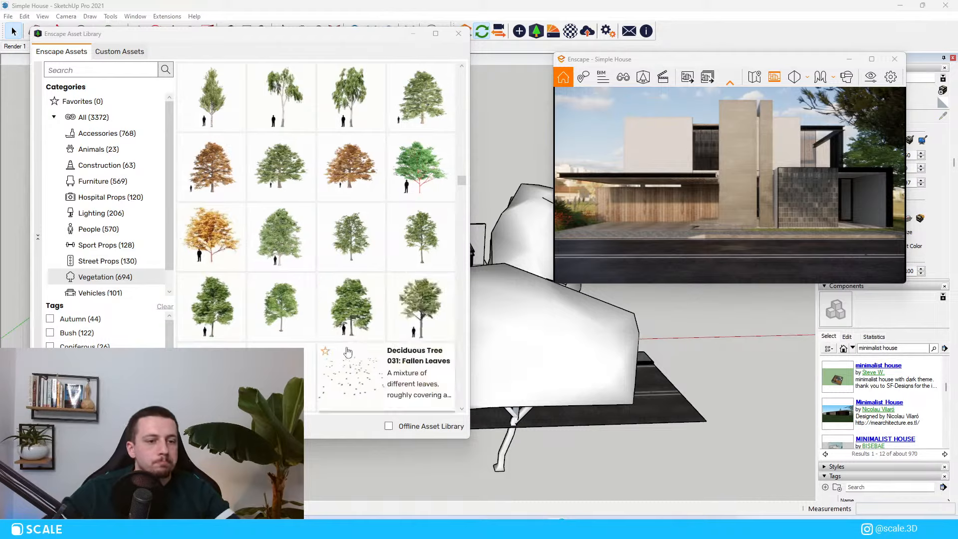
pyautogui.click(349, 304)
pyautogui.scroll(2, 113, 287)
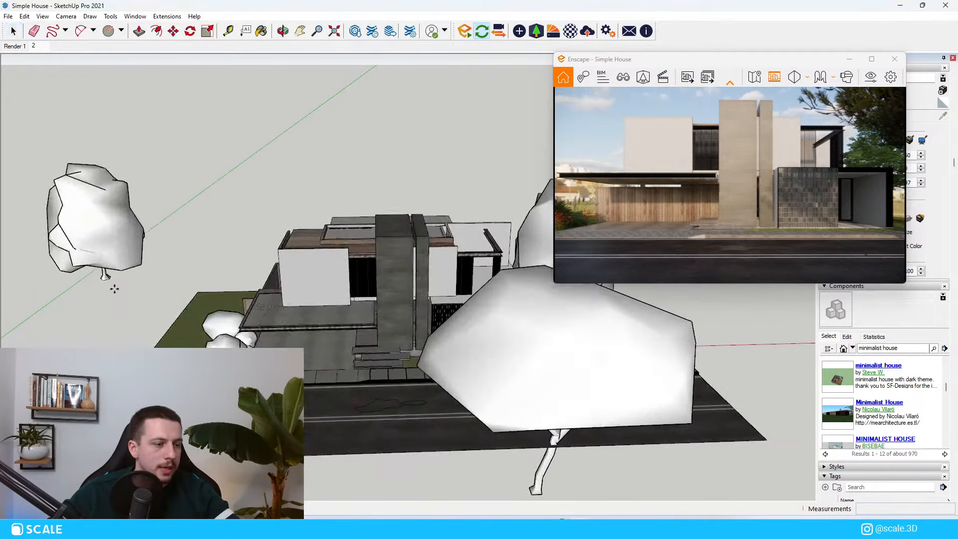
pyautogui.moveTo(113, 286); pyautogui.dragTo(199, 349, button='middle')
pyautogui.click(185, 374)
pyautogui.moveTo(379, 324); pyautogui.dragTo(294, 261, button='middle')
pyautogui.press('space')
# Delete the two deciduous trees on either side of the house, keeping the stone pine across the road
pyautogui.click(259, 264)
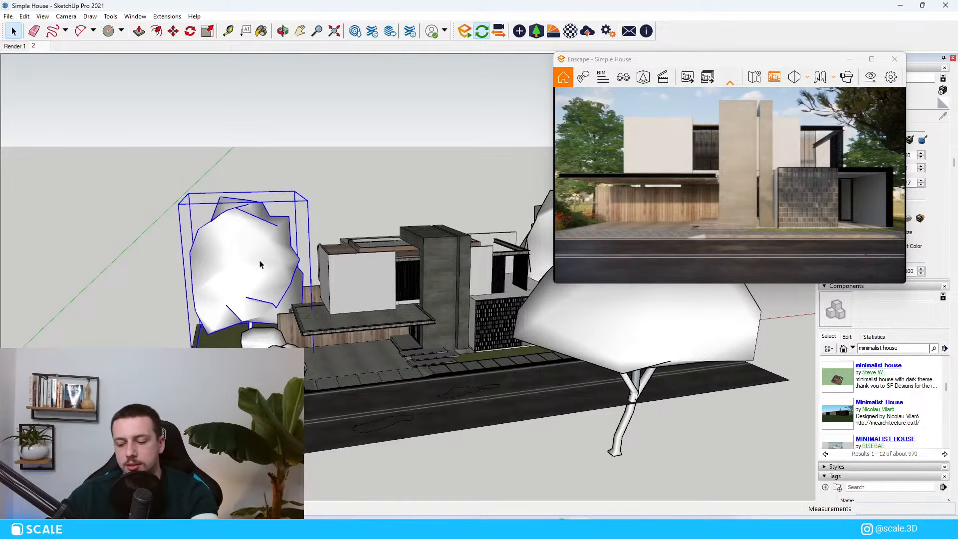
pyautogui.press('Delete')
pyautogui.scroll(-2, 132, 252)
pyautogui.scroll(3, 493, 234)
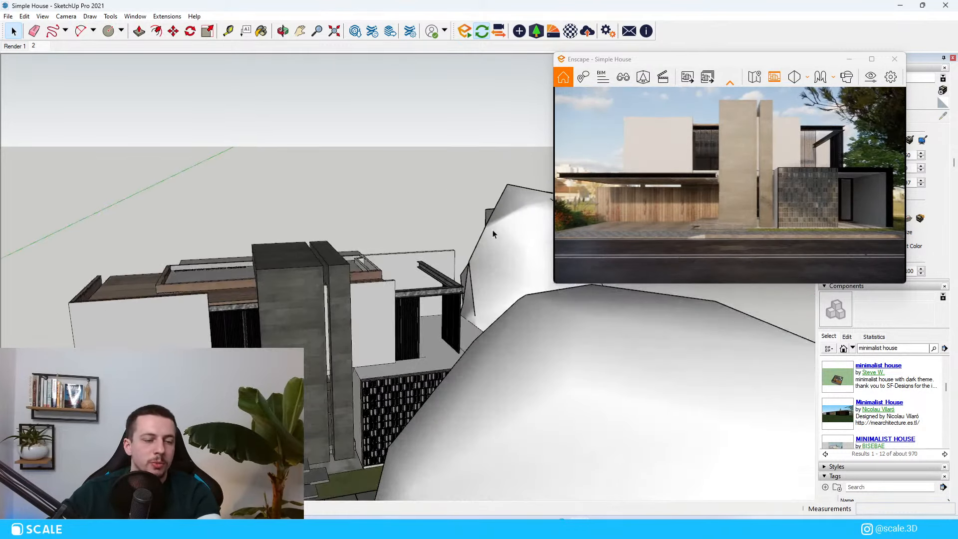
pyautogui.click(492, 234)
pyautogui.press('Delete')
pyautogui.scroll(-3, 241, 237)
# Browse the vegetation assets for another tree and pick a small round-crowned tree with a bare trunk for placement
pyautogui.click(536, 31)
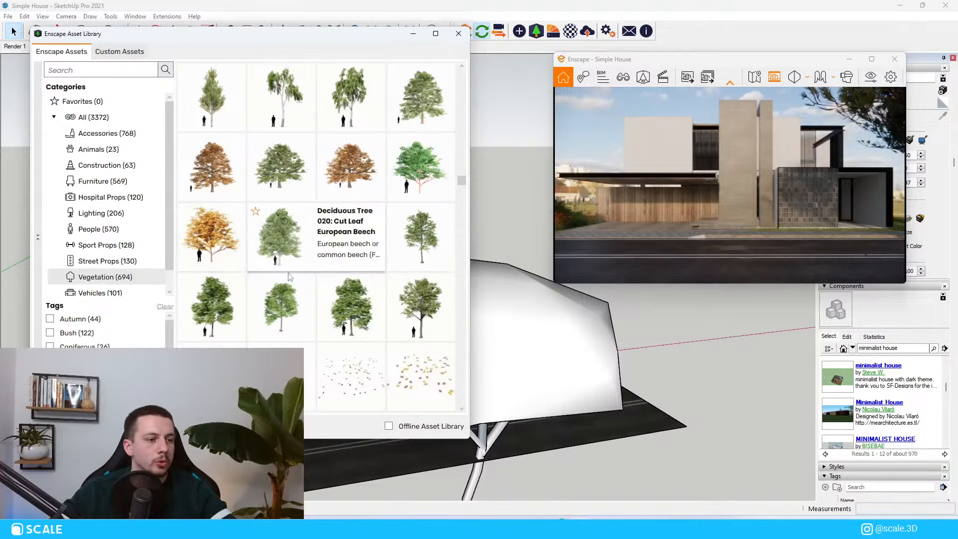
pyautogui.scroll(-5, 300, 282)
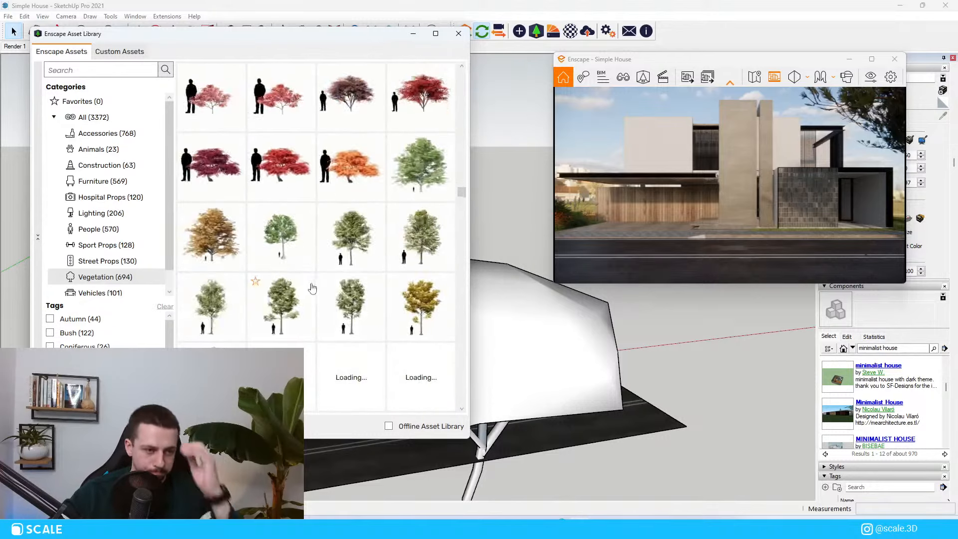
pyautogui.scroll(1, 312, 288)
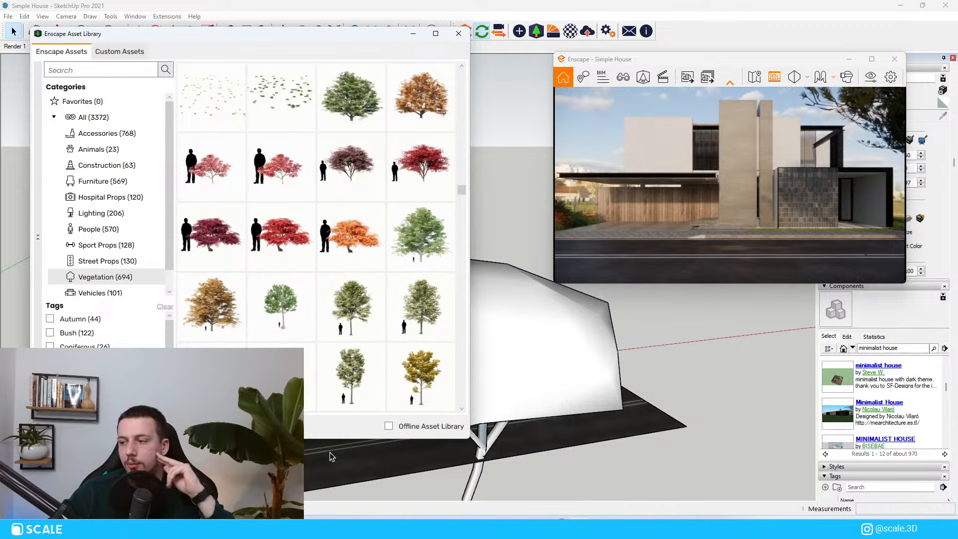
pyautogui.scroll(-4, 359, 339)
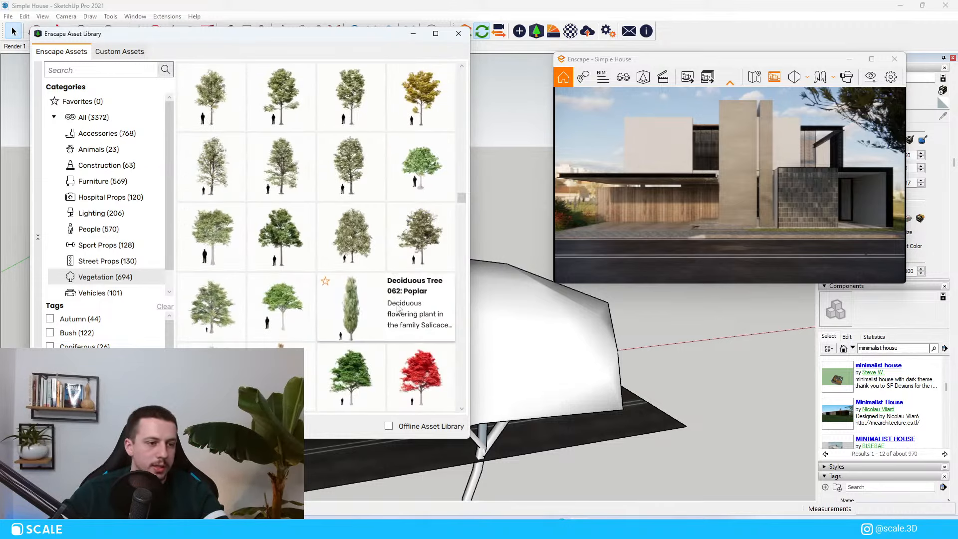
pyautogui.scroll(-2, 367, 283)
pyautogui.scroll(1, 353, 305)
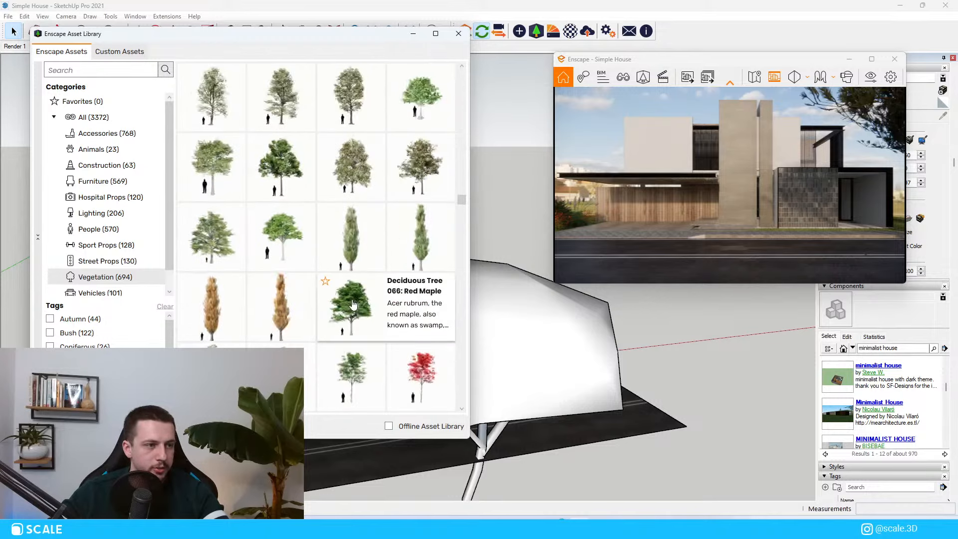
pyautogui.scroll(2, 369, 289)
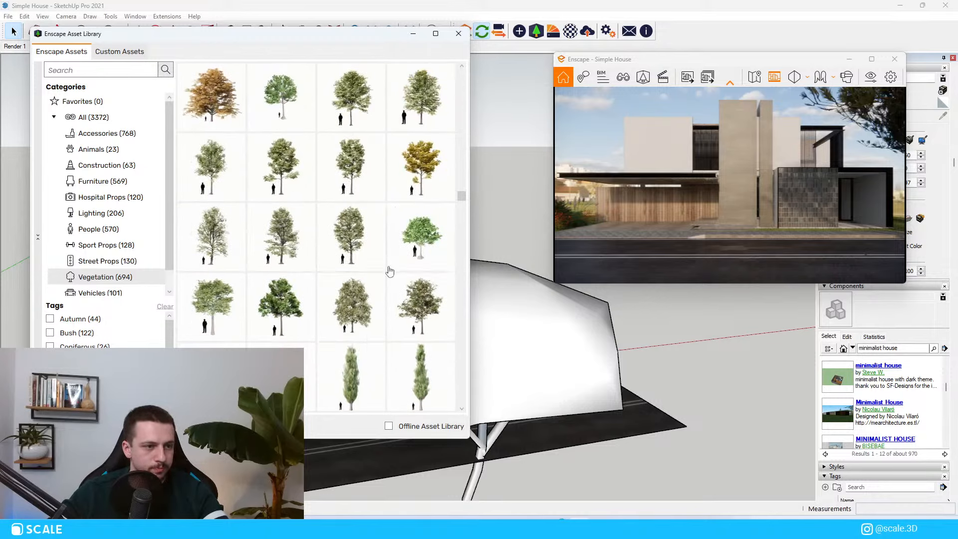
pyautogui.scroll(-5, 391, 270)
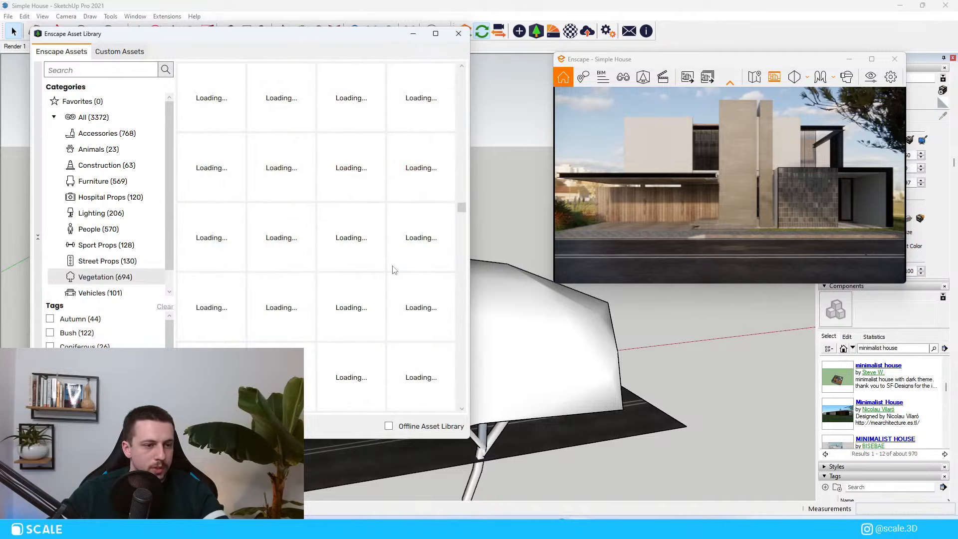
pyautogui.scroll(10, 394, 270)
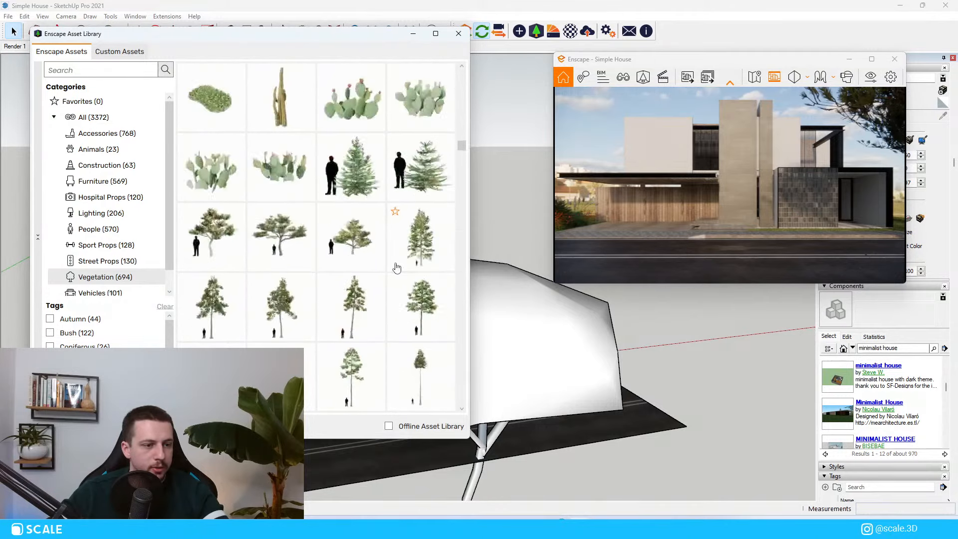
pyautogui.scroll(-3, 396, 267)
pyautogui.click(403, 225)
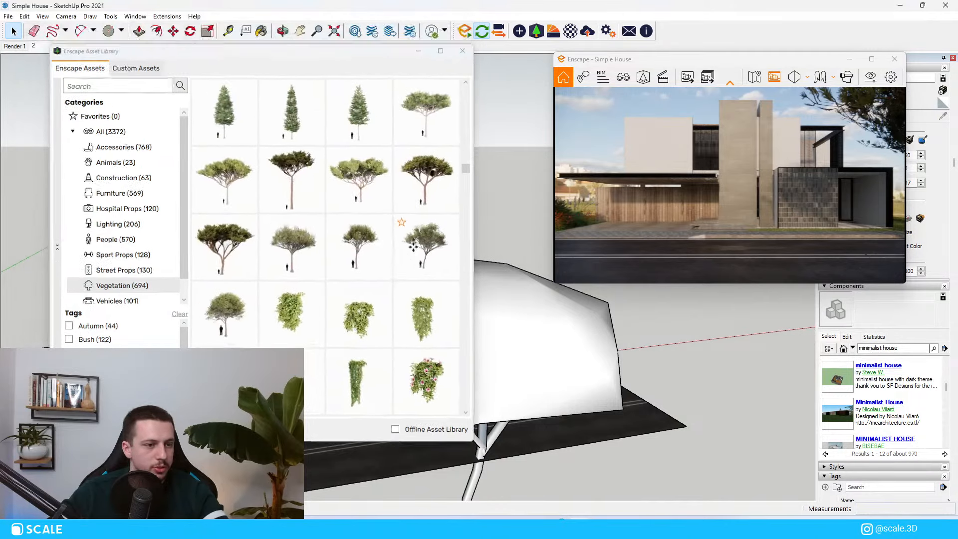
# Place the chosen tree from the vegetation library on the lawn beside the house's entrance wing
pyautogui.moveTo(394, 172); pyautogui.dragTo(319, 270, button='middle')
pyautogui.click(457, 377)
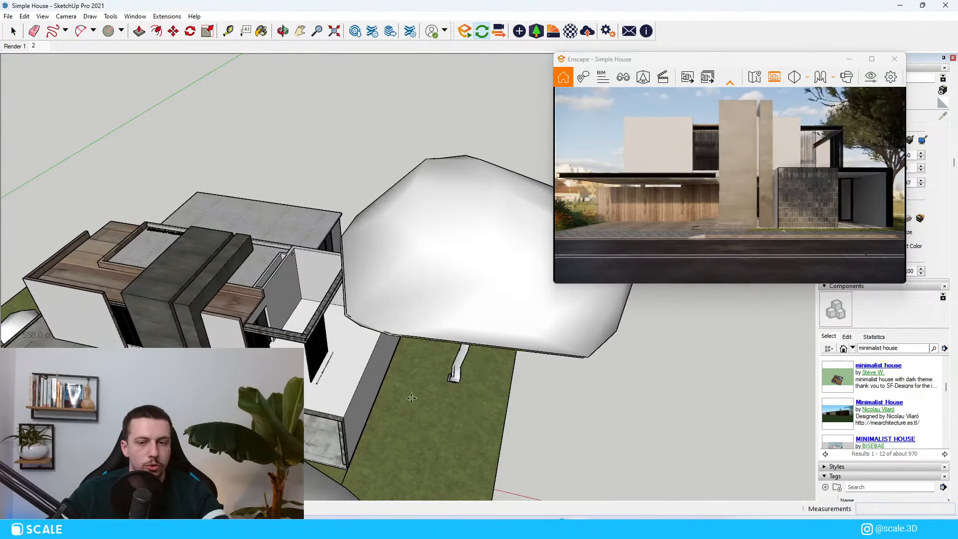
pyautogui.scroll(-2, 399, 352)
pyautogui.press('space')
# Rotate the tree on the entrance-side lawn about its vertical axis and scale it down
pyautogui.click(442, 293)
pyautogui.scroll(-3, 399, 296)
pyautogui.moveTo(389, 296); pyautogui.dragTo(343, 303, button='middle')
pyautogui.press('m')
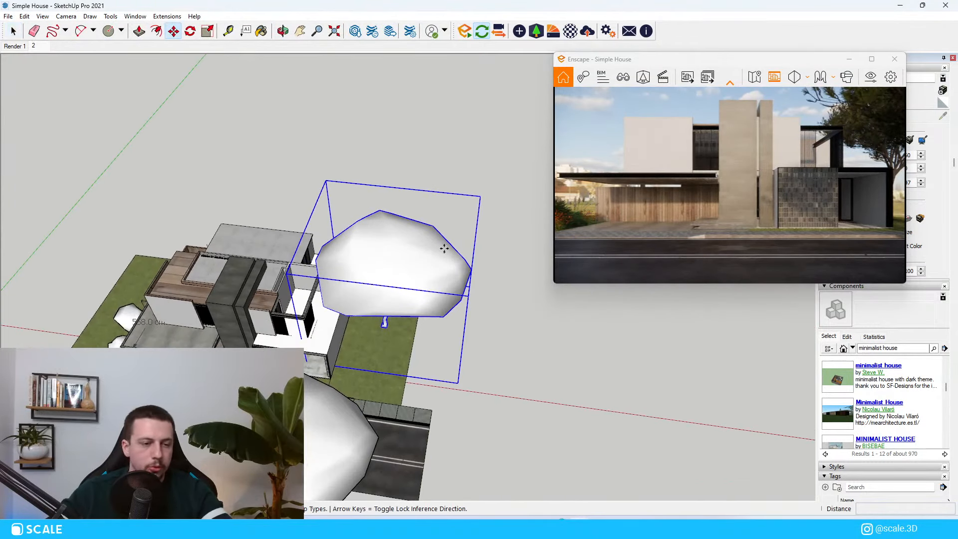
pyautogui.click(459, 240)
pyautogui.click(359, 184)
pyautogui.press('s')
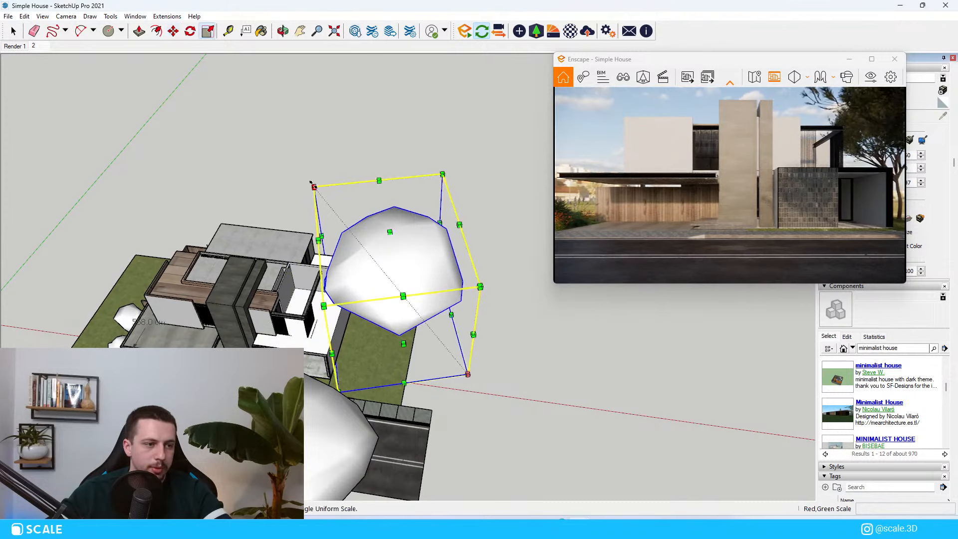
pyautogui.click(316, 186)
pyautogui.click(368, 248)
# Move the scaled tree in two small shifts to fine-tune its position on the entrance-side lawn
pyautogui.moveTo(468, 379); pyautogui.dragTo(474, 354, button='middle')
pyautogui.press('m')
pyautogui.click(494, 420)
pyautogui.click(468, 414)
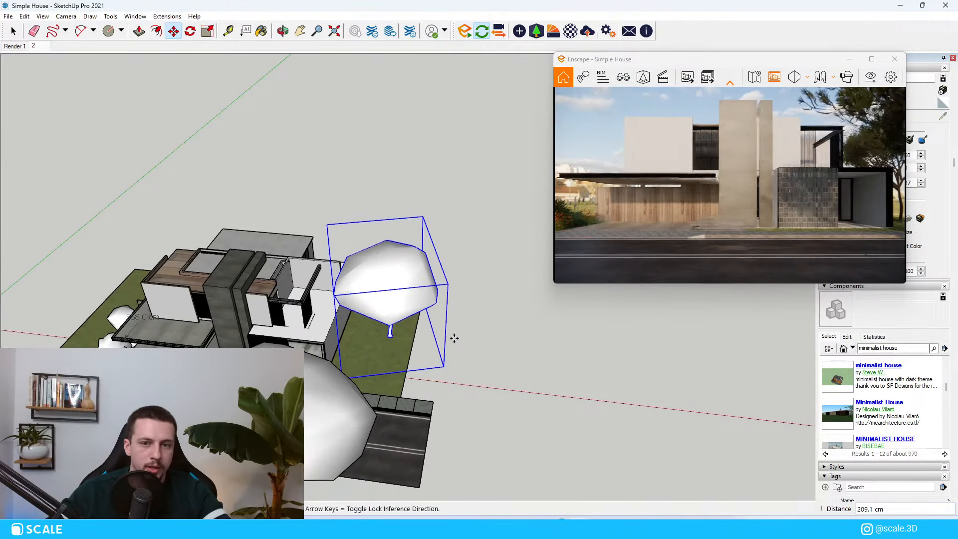
pyautogui.click(454, 338)
pyautogui.click(451, 346)
pyautogui.press('space')
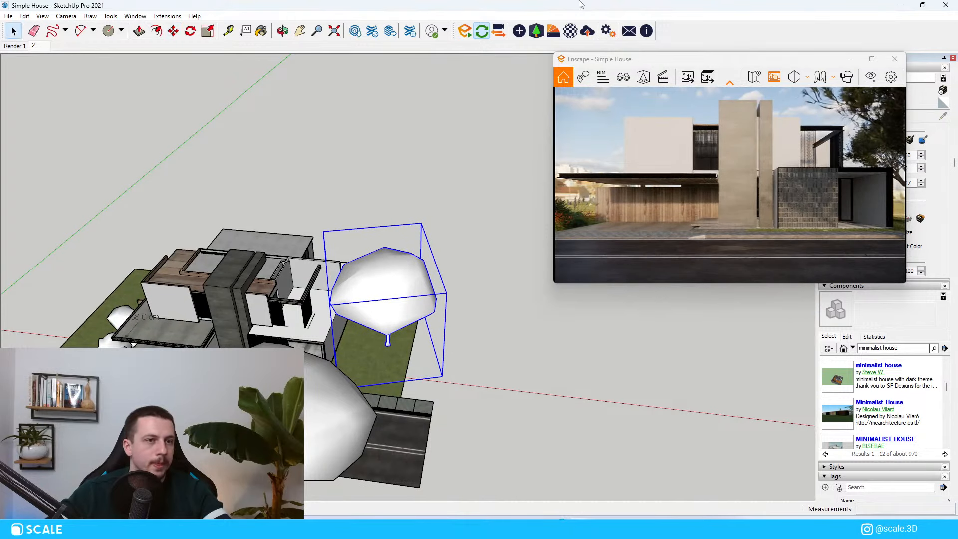
# Place another tree from the Enscape vegetation assets on the lawn beside the carport, near the shrubs
pyautogui.click(536, 31)
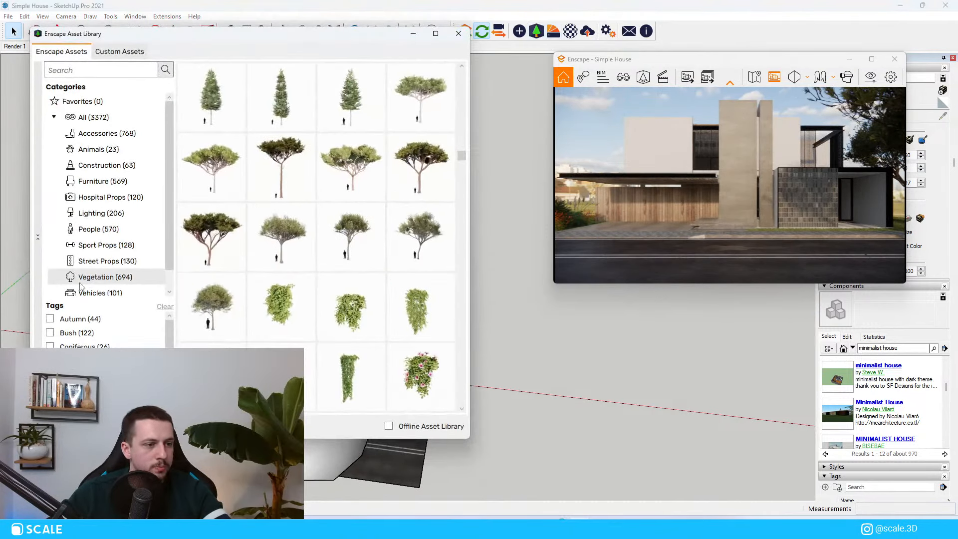
pyautogui.click(359, 263)
pyautogui.scroll(6, 47, 304)
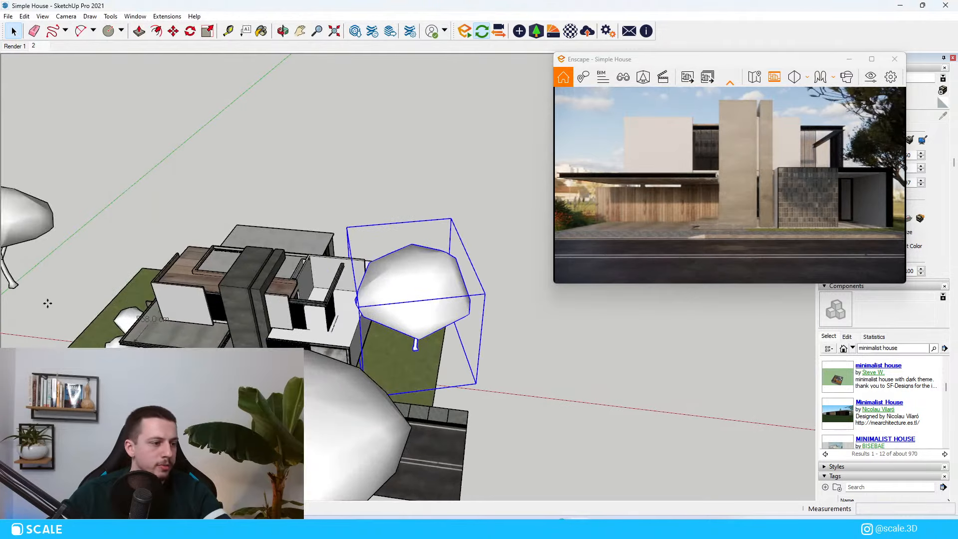
pyautogui.scroll(2, 120, 332)
pyautogui.click(216, 303)
pyautogui.moveTo(216, 303); pyautogui.dragTo(385, 202, button='middle')
pyautogui.scroll(-3, 292, 234)
# Move the tree beside the carport about 165 cm to a lower position
pyautogui.click(243, 322)
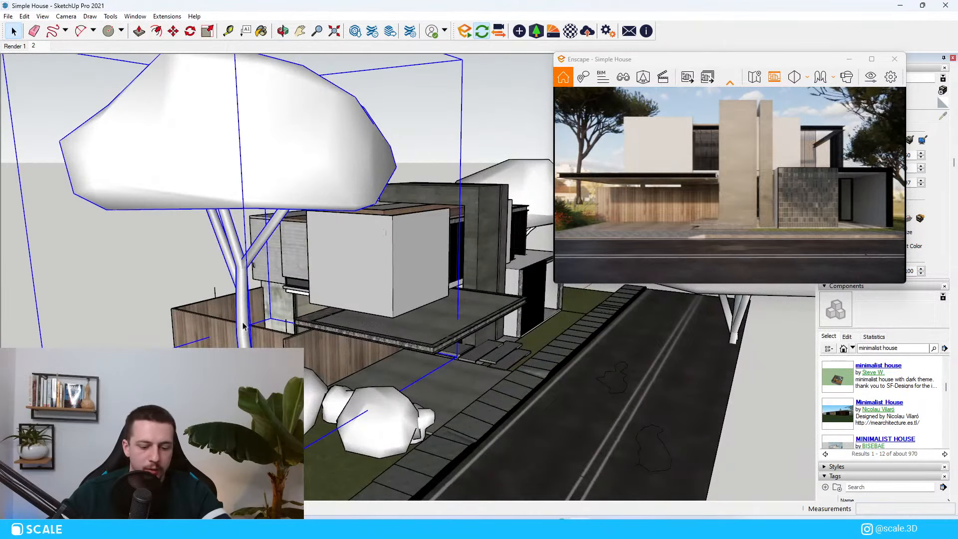
pyautogui.press('m')
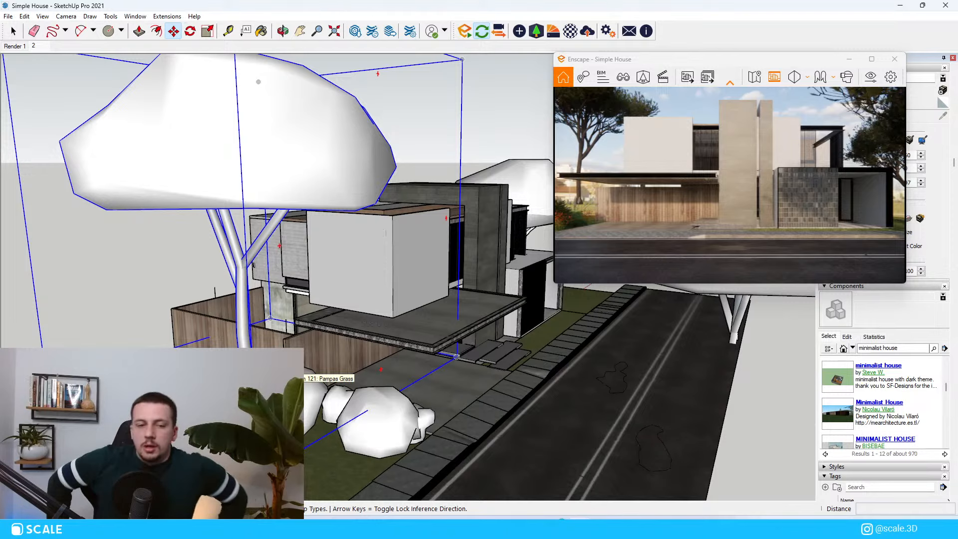
pyautogui.click(245, 409)
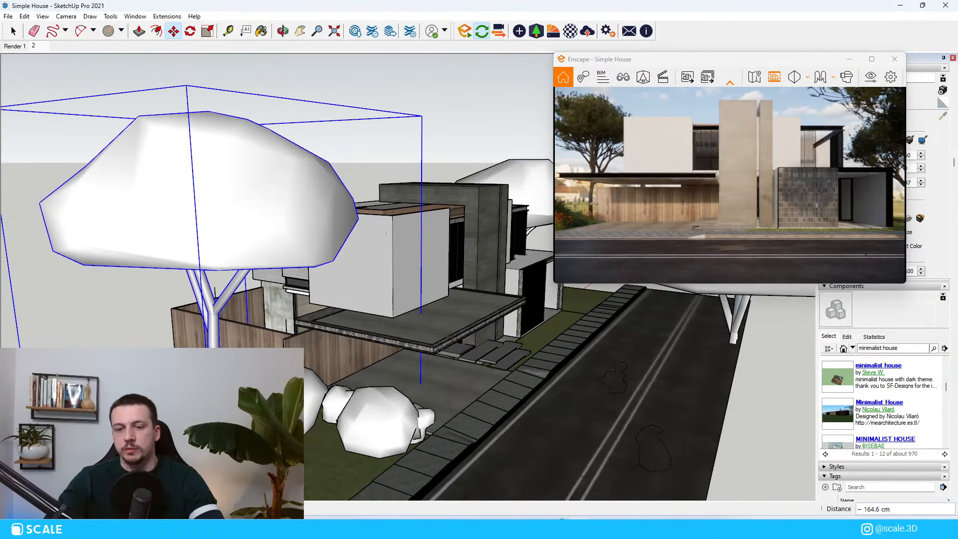
# Rotate the carport-side tree about its vertical axis and shift it about 108 cm
pyautogui.moveTo(299, 252)
pyautogui.mouseDown(button='middle')
pyautogui.moveTo(227, 322)
pyautogui.moveTo(214, 121)
pyautogui.moveTo(214, 145)
pyautogui.mouseUp(button='middle')
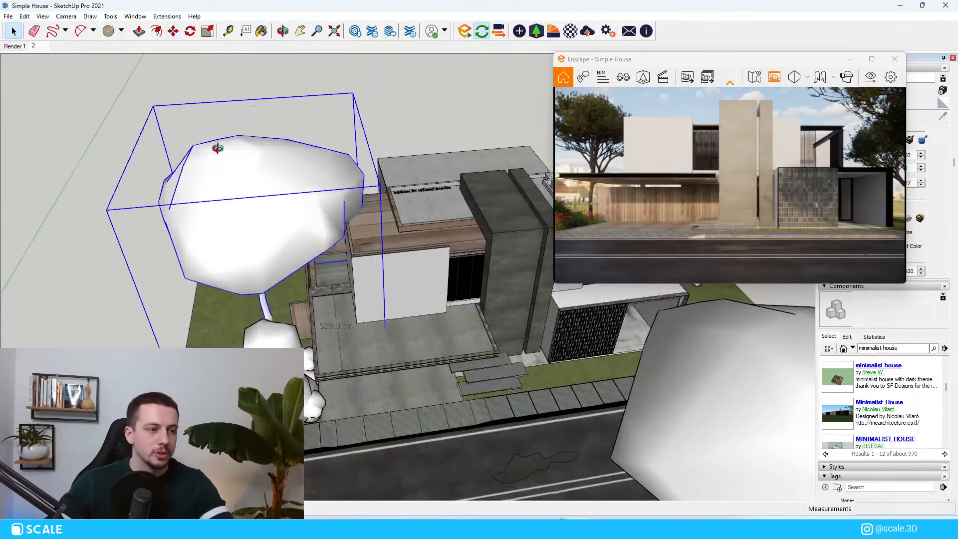
pyautogui.click(341, 134)
pyautogui.click(325, 155)
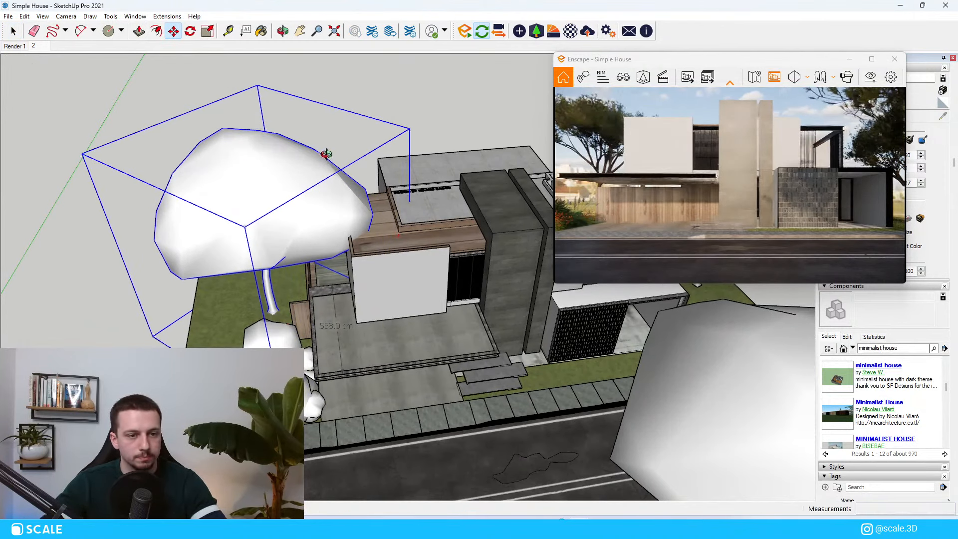
pyautogui.moveTo(274, 274); pyautogui.dragTo(272, 220, button='middle')
pyautogui.click(271, 221)
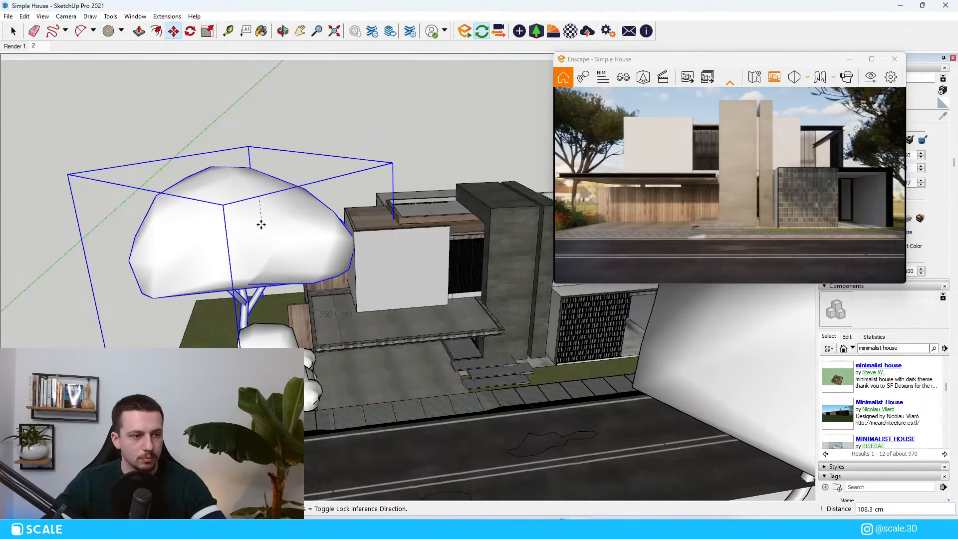
pyautogui.moveTo(280, 260); pyautogui.dragTo(279, 231, button='middle')
pyautogui.press('space')
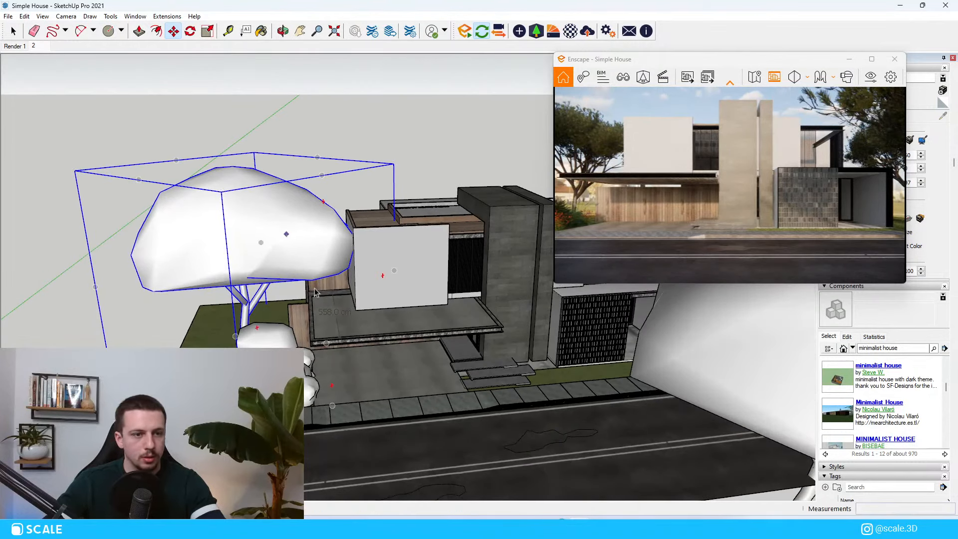
# Place a broad green deciduous tree from the vegetation assets behind the carport-side tree as background
pyautogui.click(536, 31)
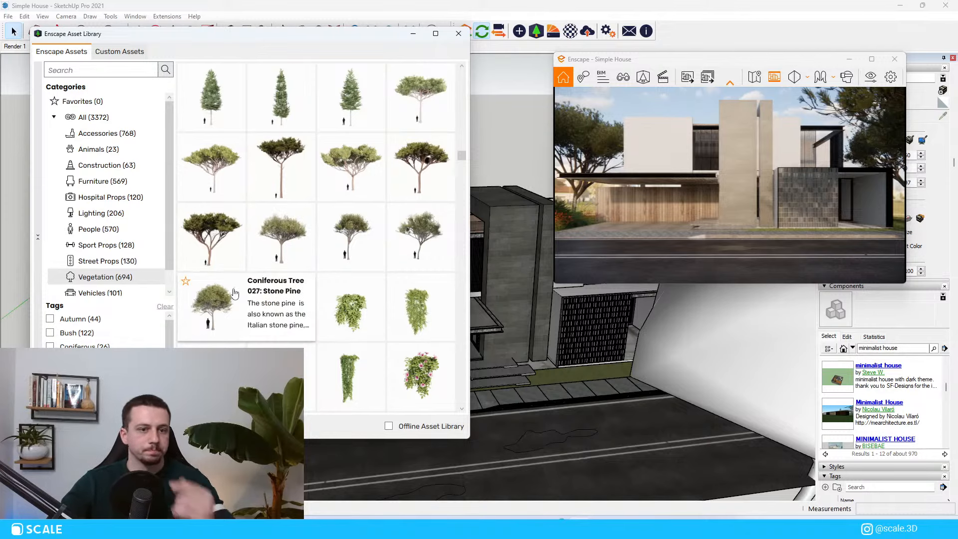
pyautogui.scroll(-5, 280, 323)
pyautogui.scroll(-5, 300, 328)
pyautogui.scroll(2, 301, 328)
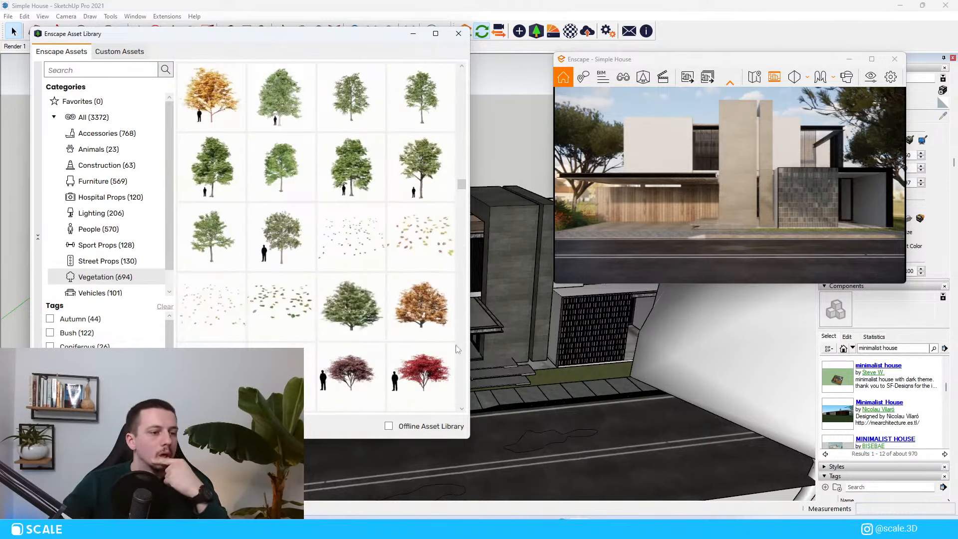
pyautogui.click(359, 323)
pyautogui.scroll(6, 63, 298)
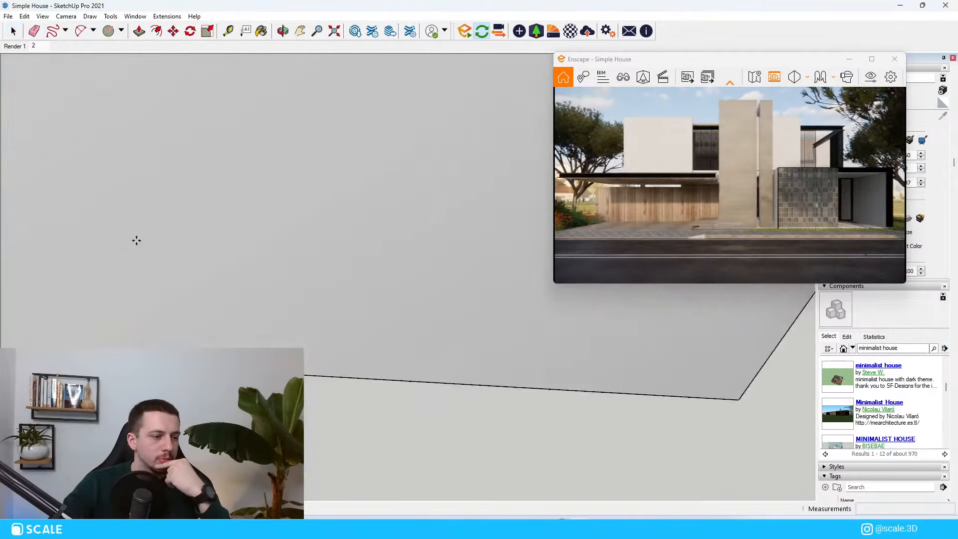
pyautogui.moveTo(144, 287)
pyautogui.mouseDown(button='middle')
pyautogui.moveTo(154, 277)
pyautogui.moveTo(191, 296)
pyautogui.moveTo(212, 270)
pyautogui.moveTo(230, 207)
pyautogui.mouseUp(button='middle')
pyautogui.scroll(-4, 230, 207)
# Scale the large background tree uniformly to 0.75 and deselect it
pyautogui.click(250, 204)
pyautogui.press('s')
pyautogui.keyDown('shift'); pyautogui.moveTo(361, 236); pyautogui.dragTo(316, 222); pyautogui.keyUp('shift')
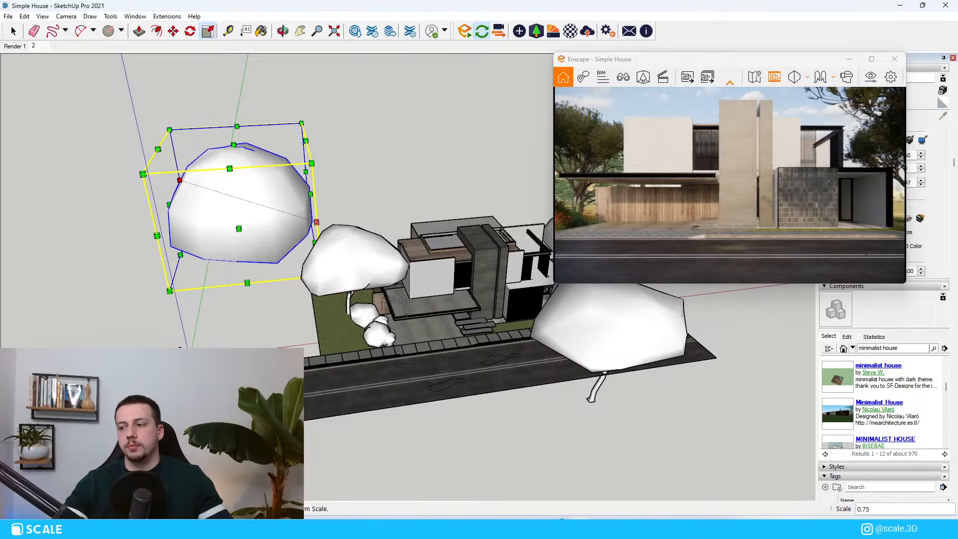
pyautogui.scroll(-2, 406, 304)
pyautogui.press('space')
pyautogui.moveTo(367, 250); pyautogui.dragTo(359, 220, button='middle')
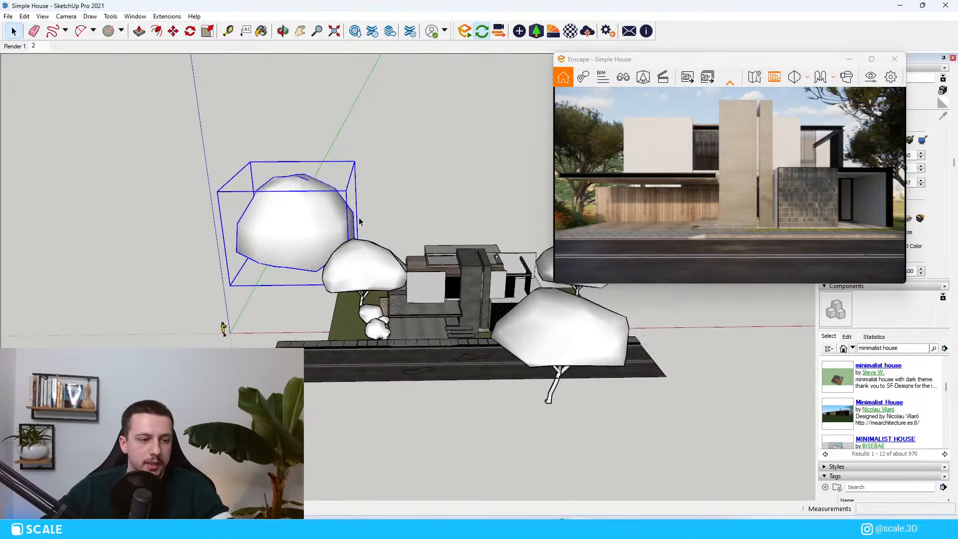
pyautogui.click(417, 168)
# Examine the arrangement of the trees around the house from the street side and from above
pyautogui.scroll(-3, 208, 145)
pyautogui.moveTo(383, 316)
pyautogui.mouseDown(button='middle')
pyautogui.moveTo(358, 273)
pyautogui.moveTo(358, 223)
pyautogui.mouseUp(button='middle')
pyautogui.scroll(8, 344, 272)
pyautogui.scroll(-5, 329, 274)
pyautogui.scroll(-6, 342, 283)
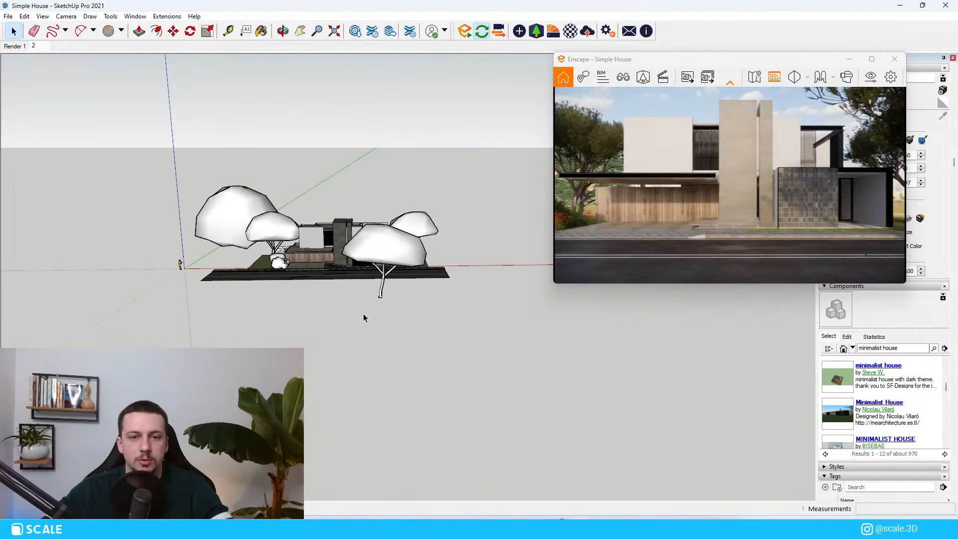
pyautogui.moveTo(364, 316); pyautogui.dragTo(284, 179, button='middle')
pyautogui.scroll(5, 328, 237)
pyautogui.scroll(-3, 342, 196)
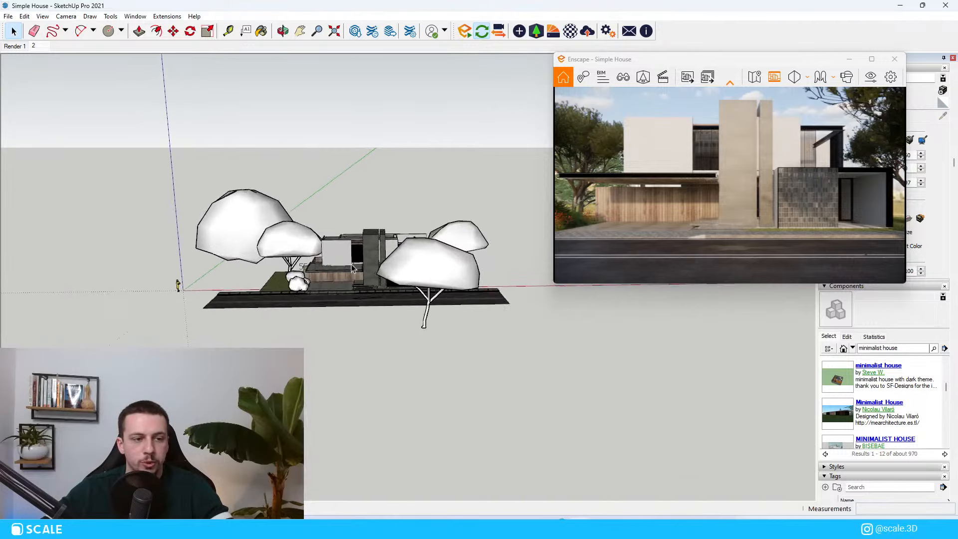
pyautogui.scroll(6, 329, 272)
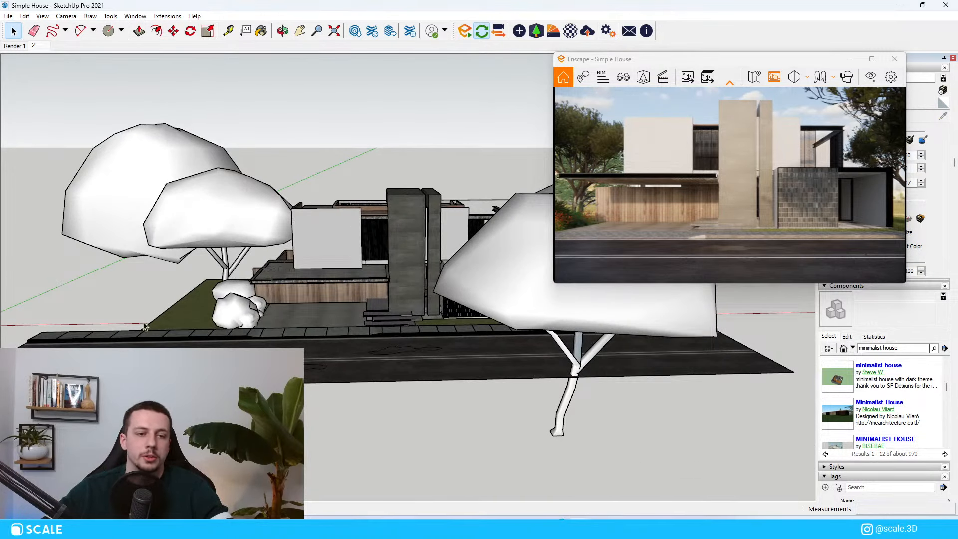
pyautogui.scroll(-6, 152, 317)
pyautogui.scroll(7, 237, 289)
pyautogui.moveTo(236, 289); pyautogui.dragTo(228, 330, button='middle')
pyautogui.scroll(-2, 228, 329)
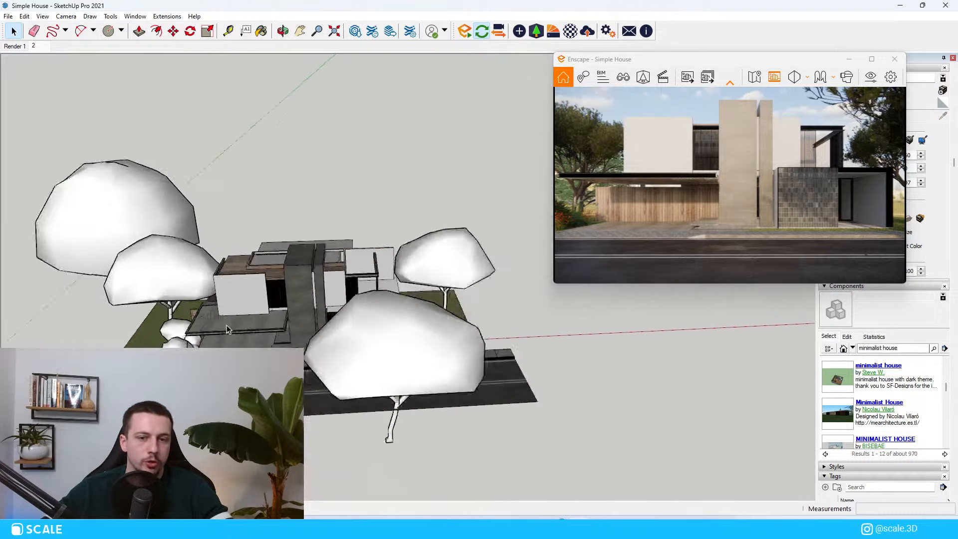
pyautogui.scroll(-5, 227, 329)
pyautogui.scroll(8, 289, 314)
# Move the tree on the entrance-side lawn about 145 cm along the lawn
pyautogui.click(291, 314)
pyautogui.scroll(1, 292, 315)
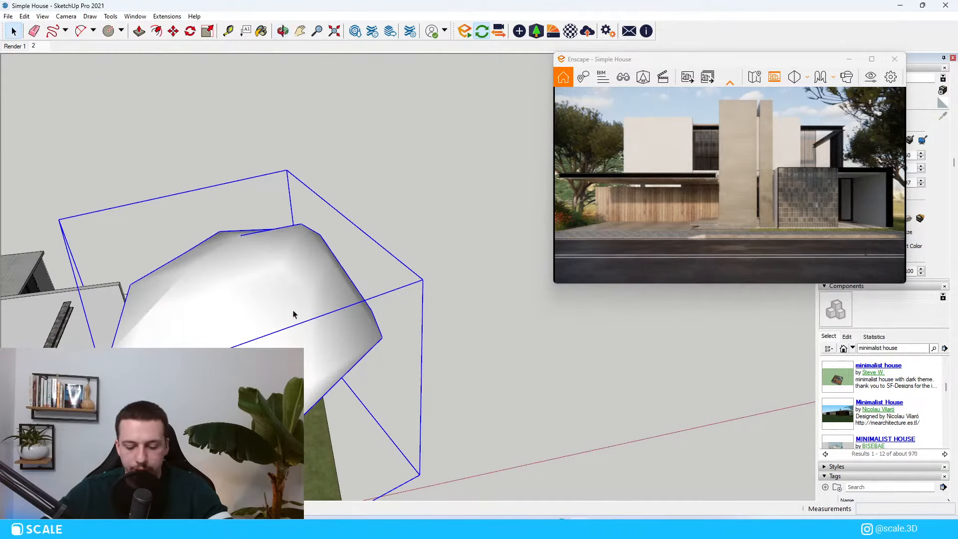
pyautogui.press('m')
pyautogui.click(325, 462)
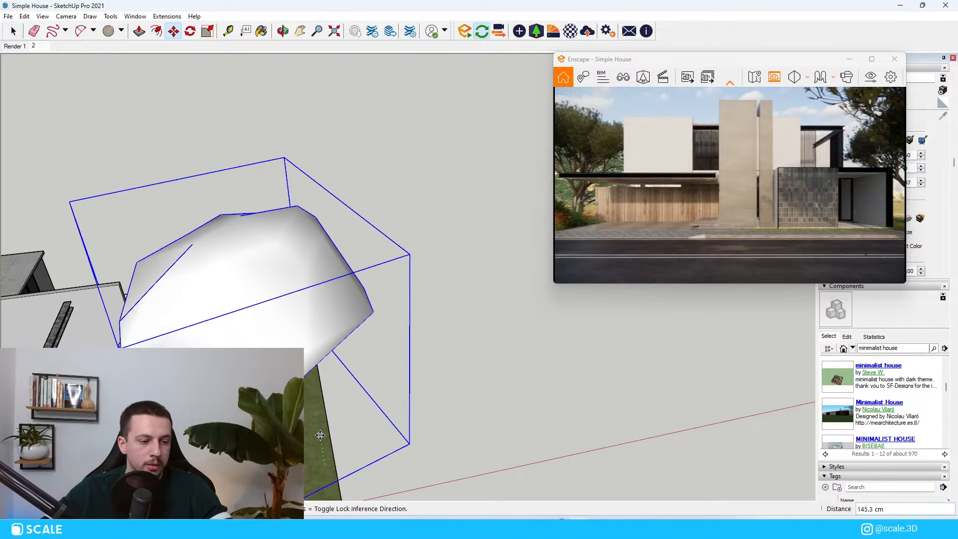
pyautogui.press('space')
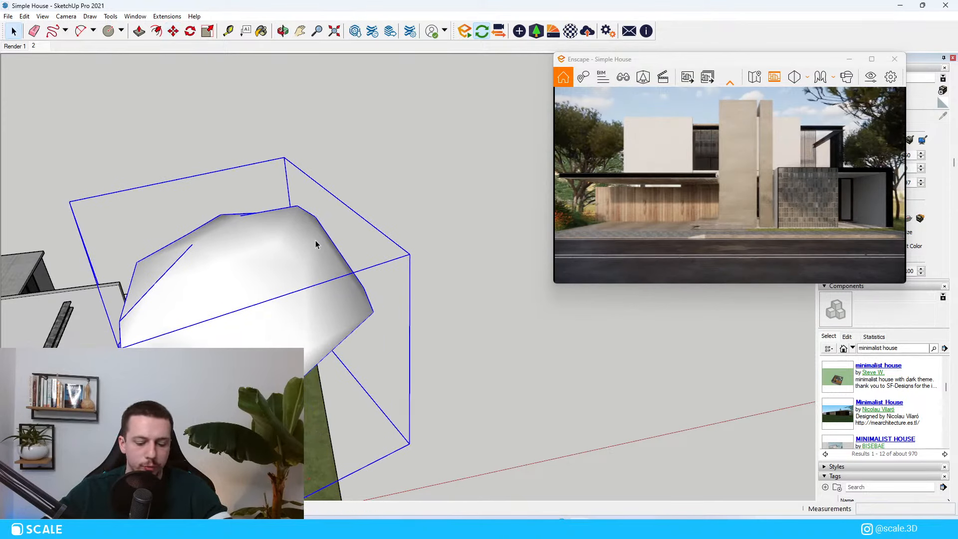
# Rotate the entrance-side tree by about -83 degrees about its vertical axis
pyautogui.press('m')
pyautogui.click(270, 278)
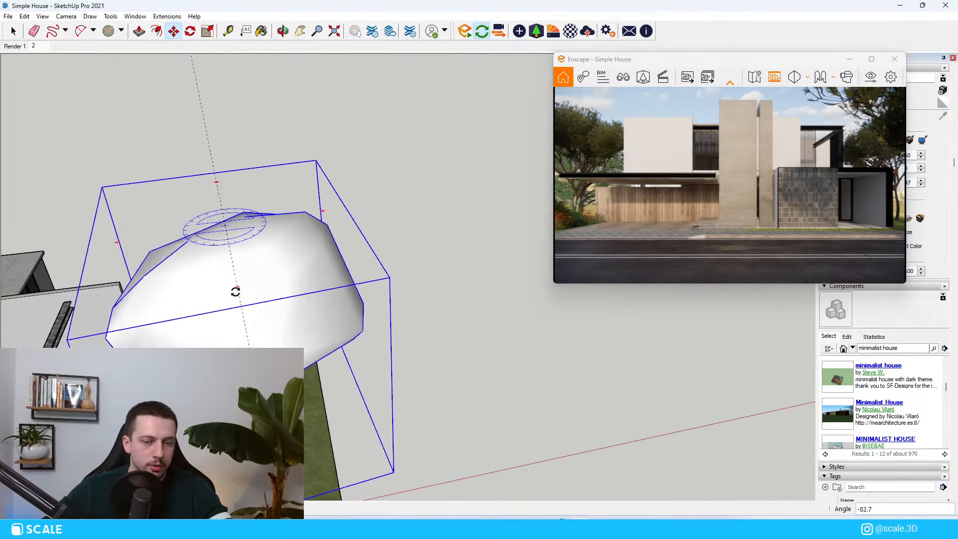
pyautogui.click(235, 292)
# Lower the entrance-side tree by about 109 cm and deselect it
pyautogui.moveTo(235, 292); pyautogui.dragTo(275, 205, button='middle')
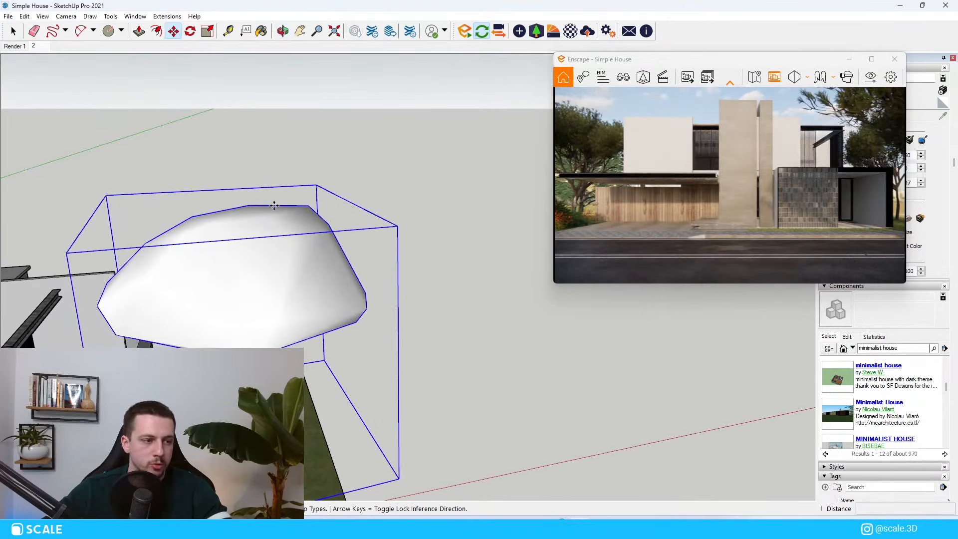
pyautogui.click(274, 205)
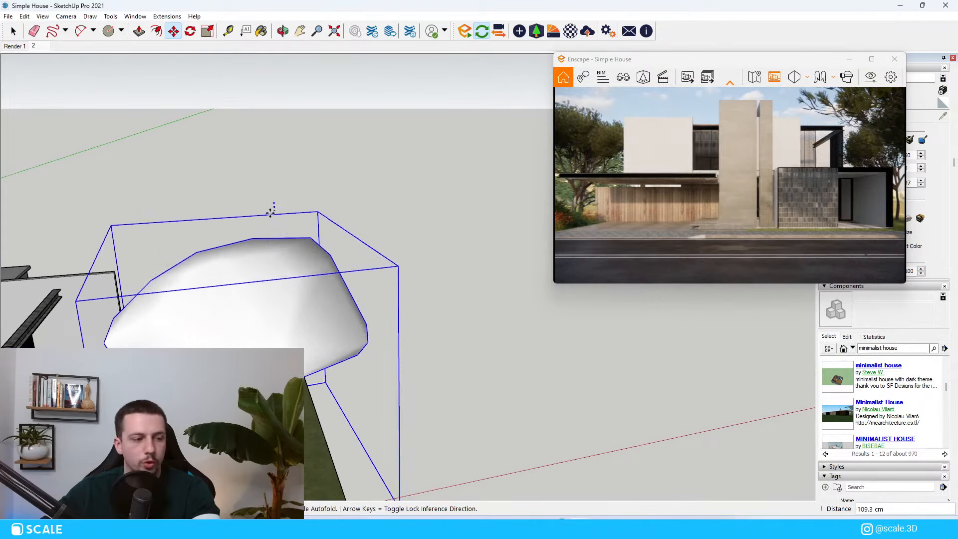
pyautogui.click(276, 210)
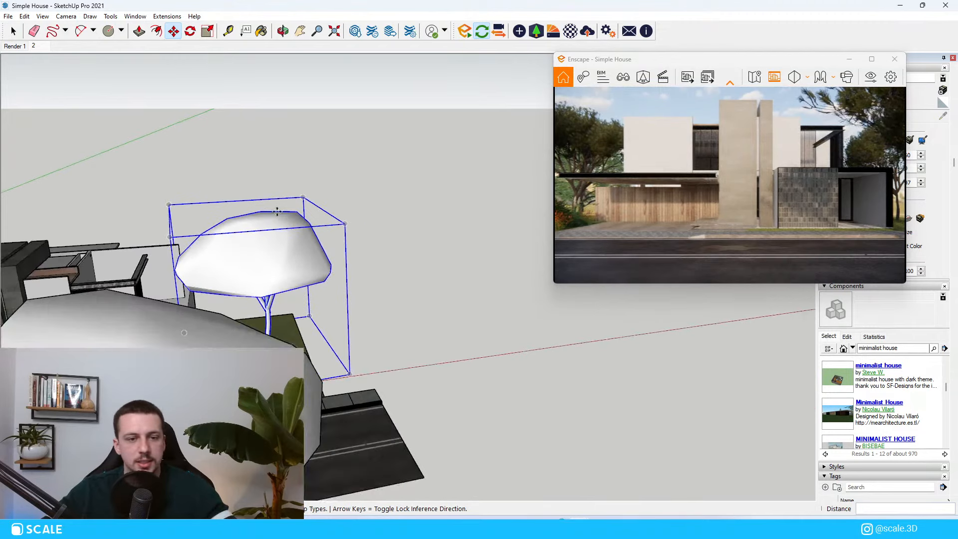
pyautogui.scroll(-2, 277, 212)
pyautogui.moveTo(277, 211); pyautogui.dragTo(264, 250, button='middle')
pyautogui.press('space')
pyautogui.click(353, 265)
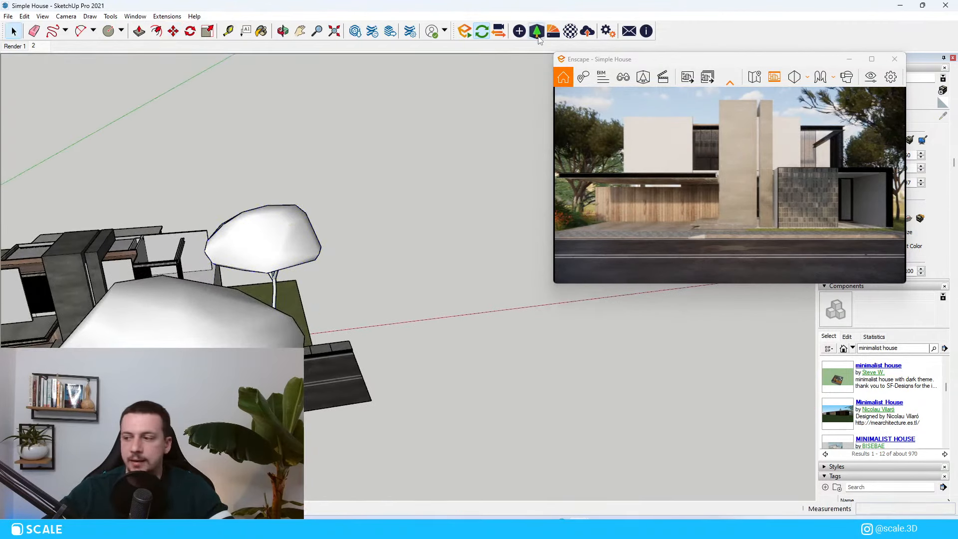
# Browse further through the Enscape vegetation assets and enlarge the render preview to inspect the house facade
pyautogui.click(535, 31)
pyautogui.scroll(-5, 327, 244)
pyautogui.scroll(-5, 329, 244)
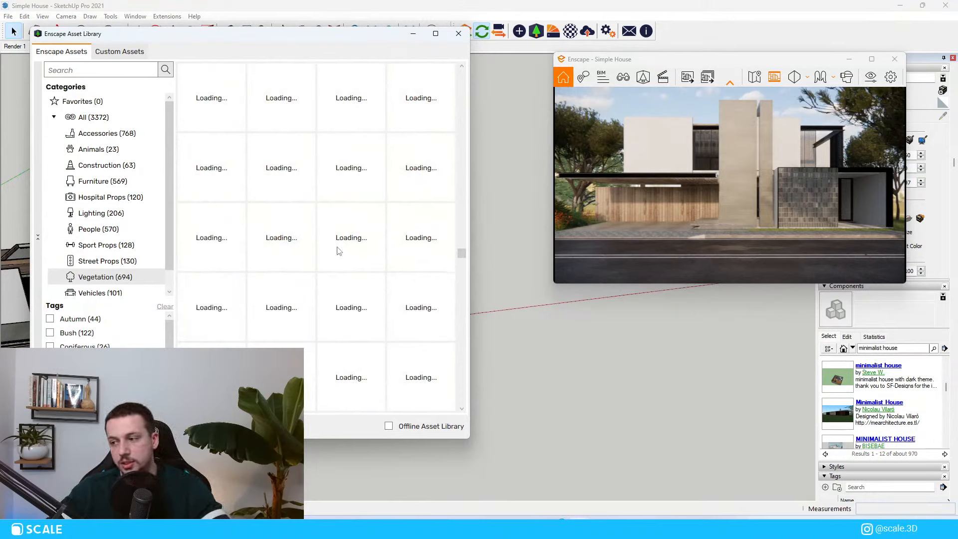
pyautogui.scroll(-2, 338, 251)
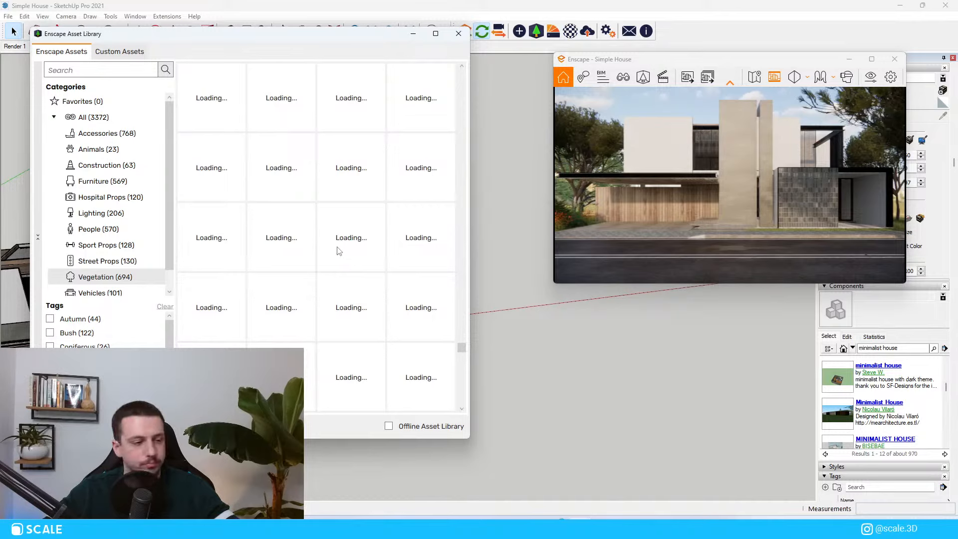
pyautogui.scroll(-3, 339, 282)
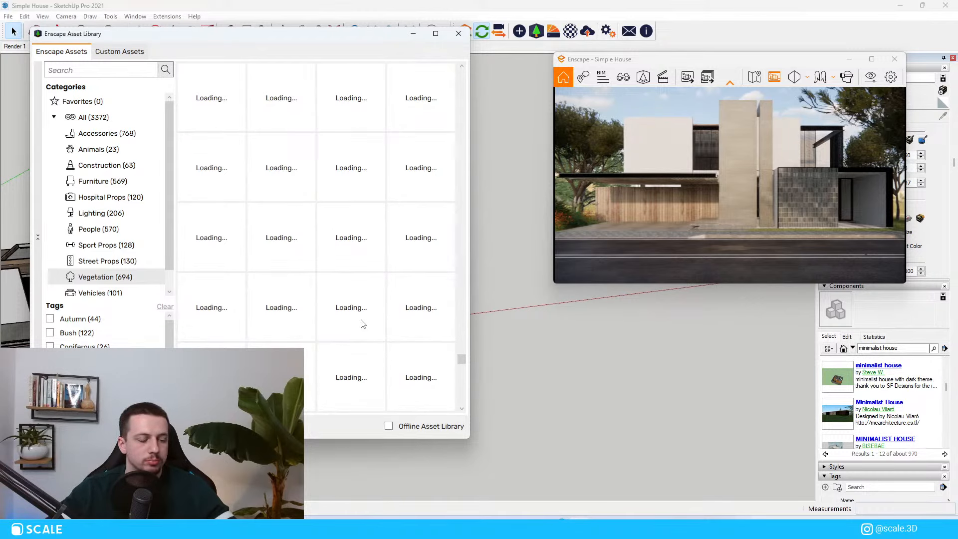
pyautogui.doubleClick(683, 57)
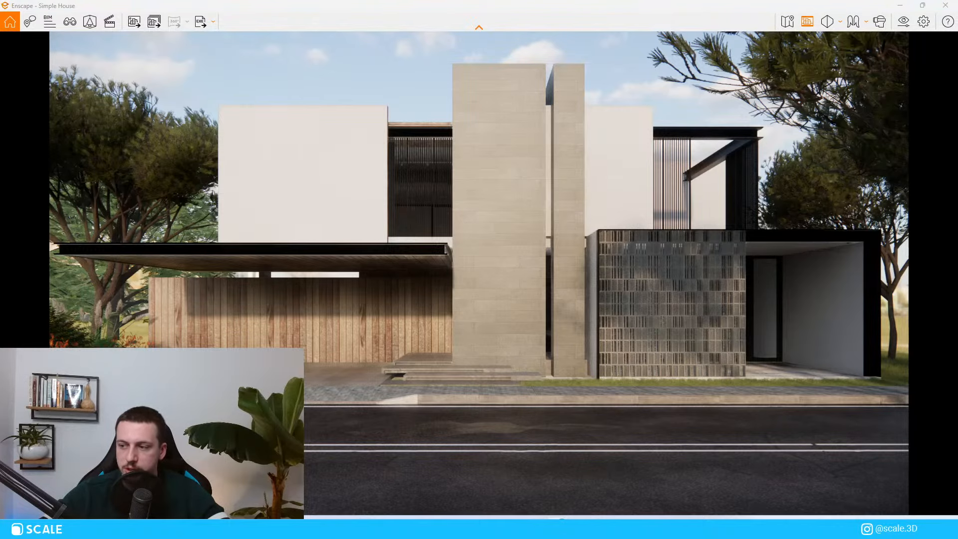
# Restore the render preview to its smaller size and show the Vehicles category in the Enscape Asset Library
pyautogui.doubleClick(603, 5)
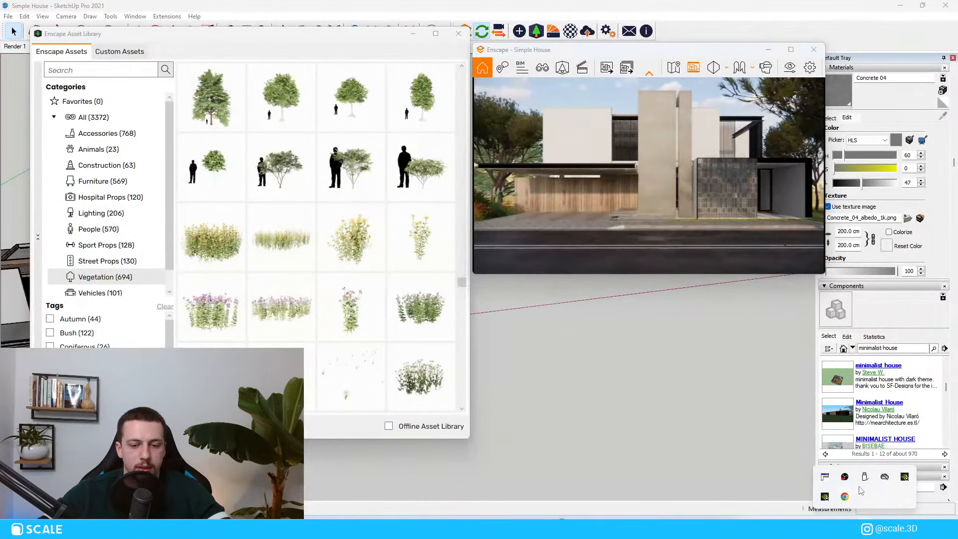
pyautogui.rightClick(820, 478)
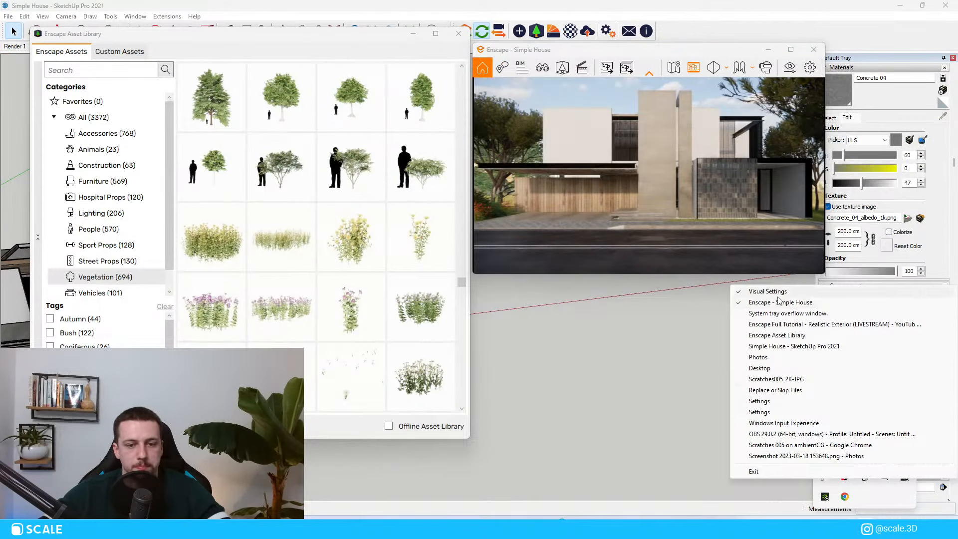
pyautogui.click(112, 283)
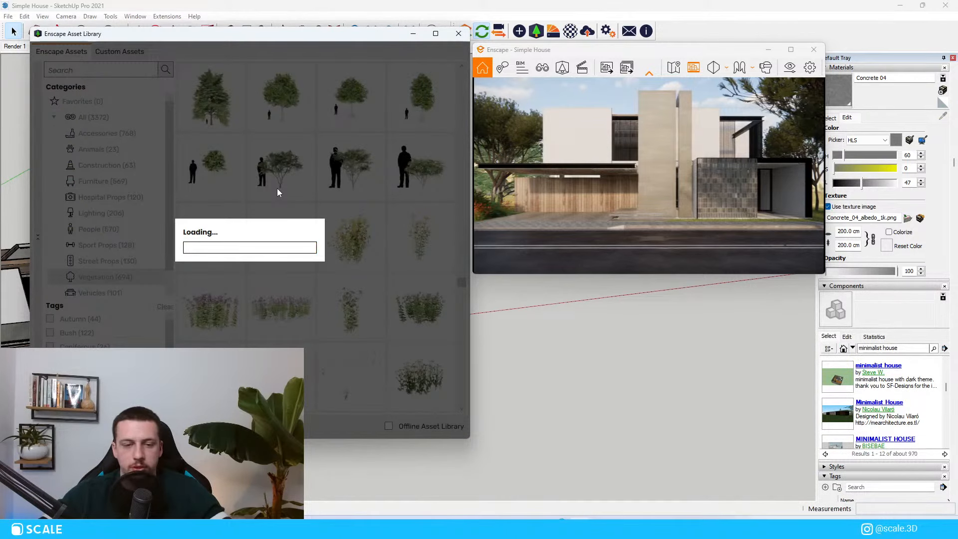
# Browse the Enscape vehicle assets and pick a passenger car for the driveway
pyautogui.scroll(-10, 368, 258)
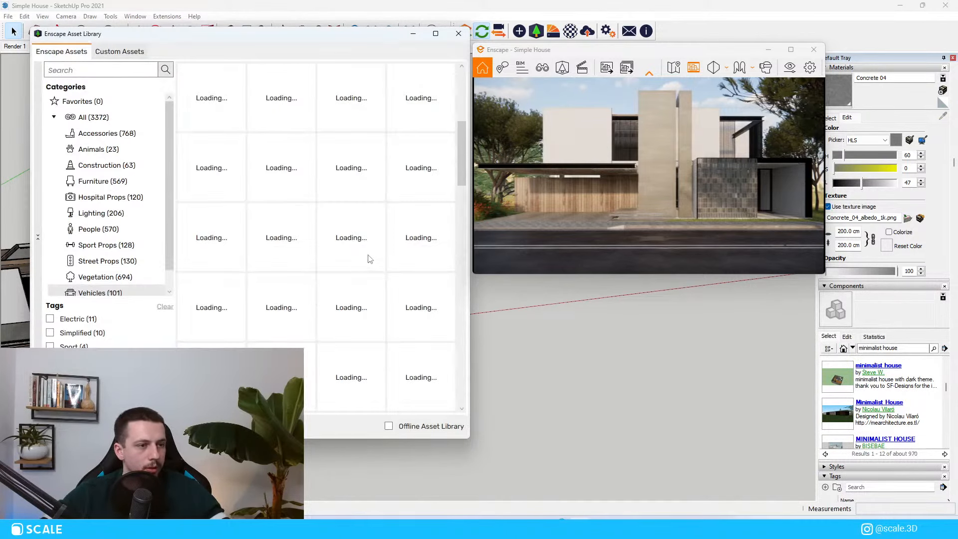
pyautogui.scroll(-2, 382, 267)
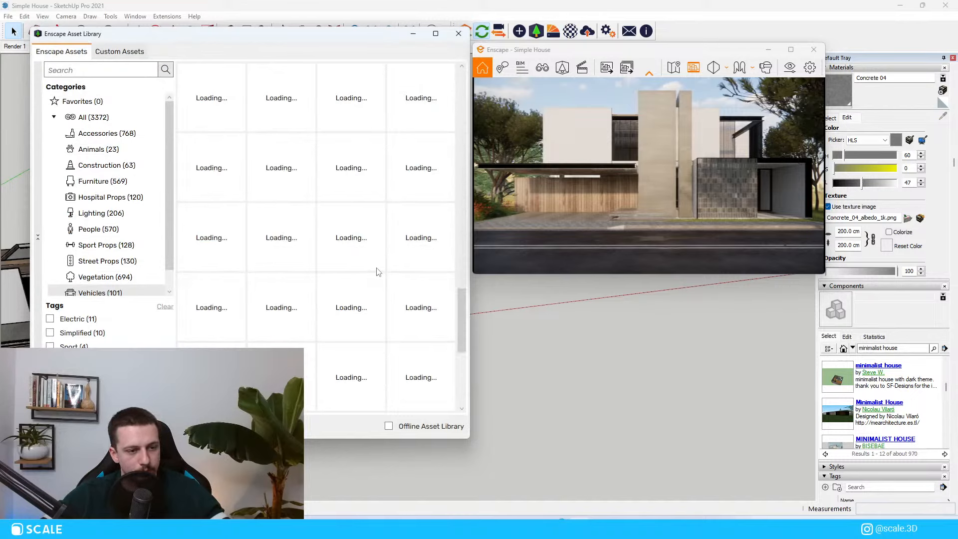
pyautogui.scroll(5, 378, 272)
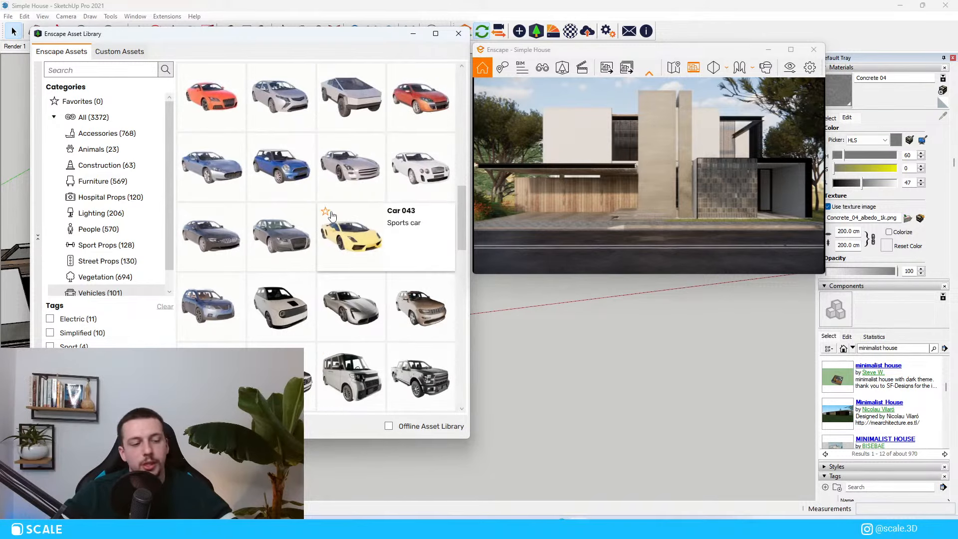
pyautogui.scroll(5, 367, 313)
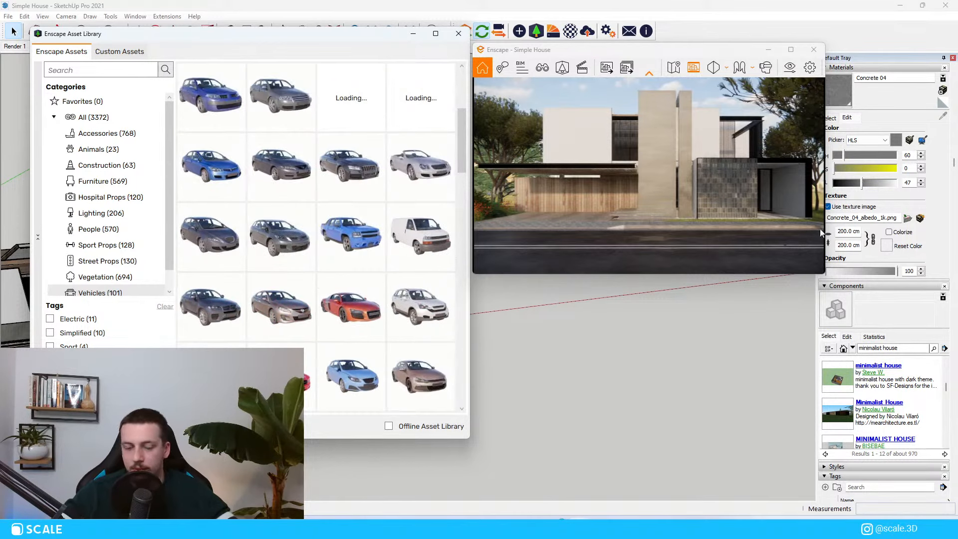
pyautogui.scroll(-3, 328, 223)
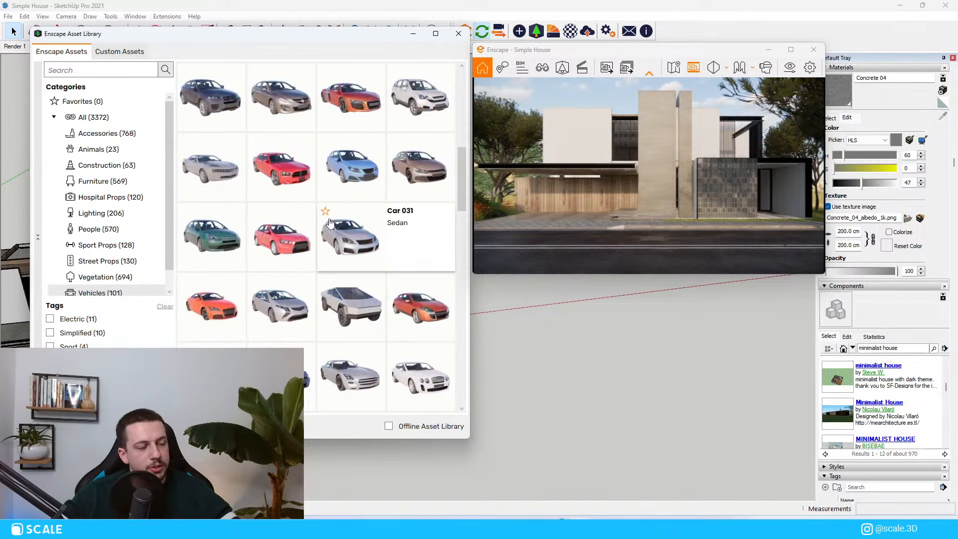
pyautogui.scroll(-5, 346, 230)
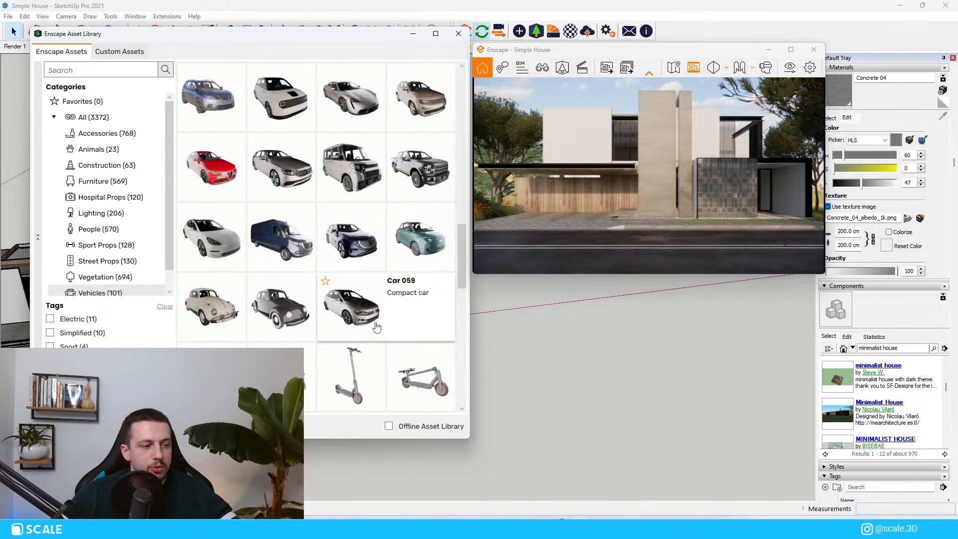
pyautogui.scroll(10, 374, 329)
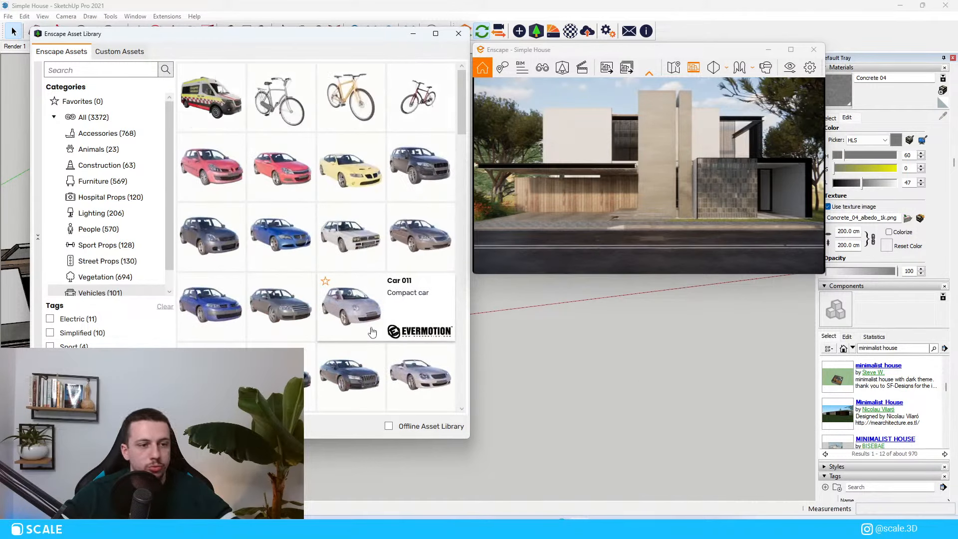
pyautogui.scroll(-5, 373, 331)
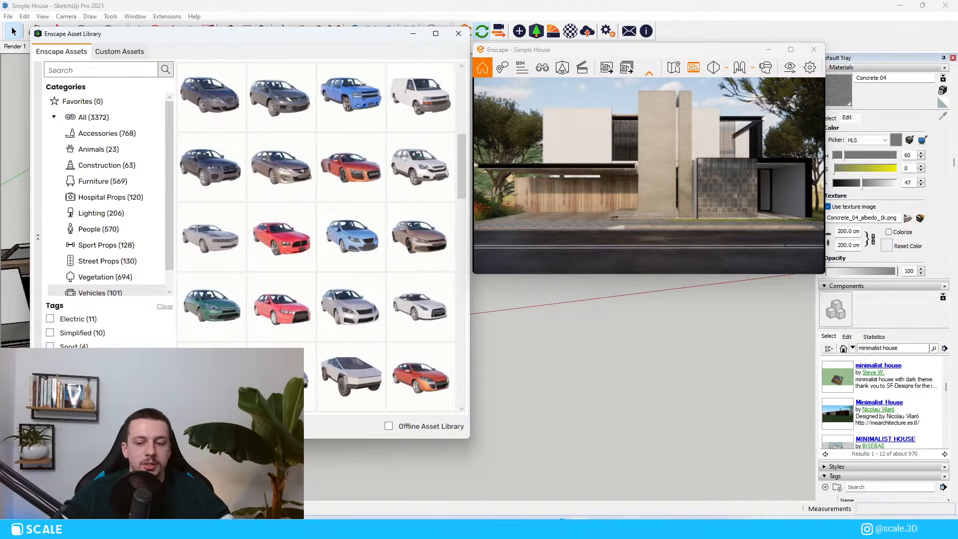
pyautogui.scroll(-6, 369, 349)
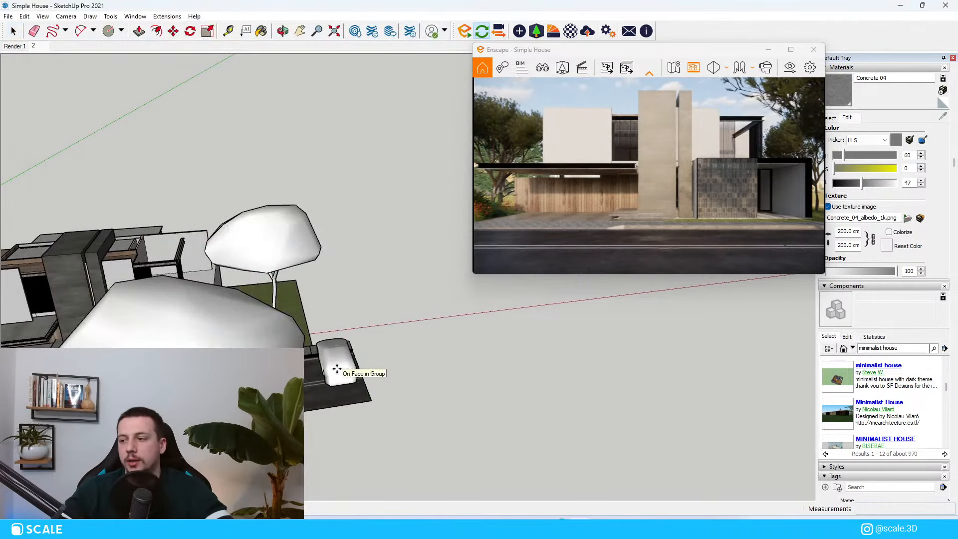
# Place the chosen car on the driveway in front of the wood-clad wall, beside the bushes
pyautogui.click(340, 366)
pyautogui.scroll(-5, 391, 262)
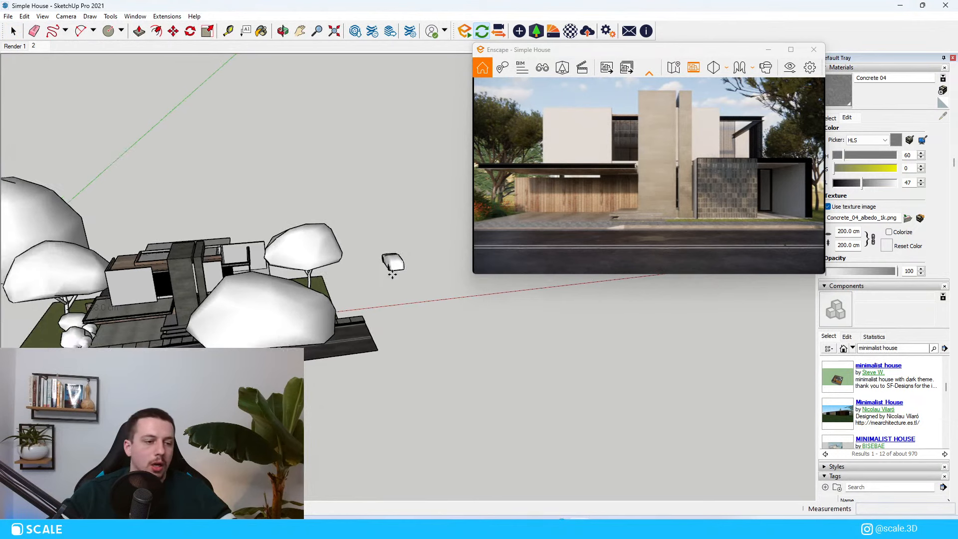
pyautogui.scroll(5, 199, 312)
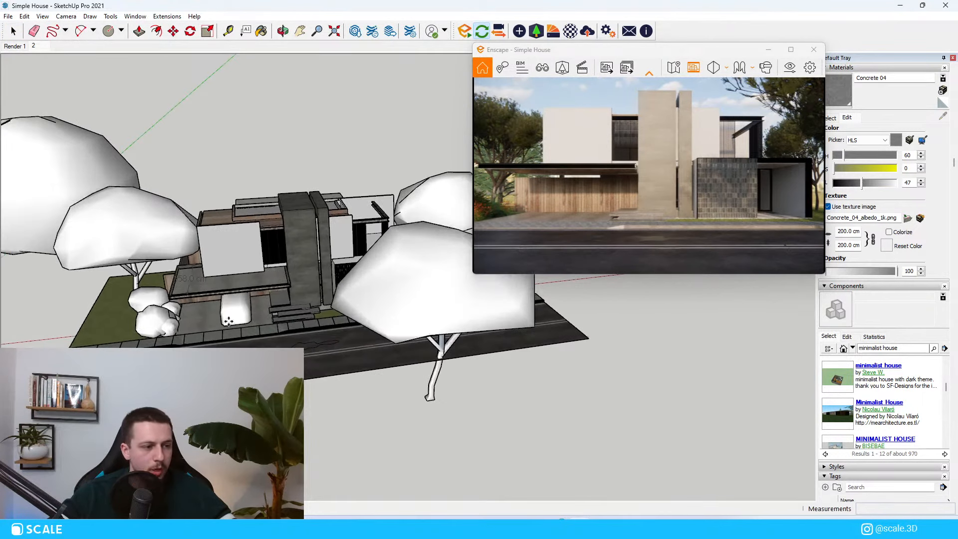
pyautogui.scroll(6, 210, 318)
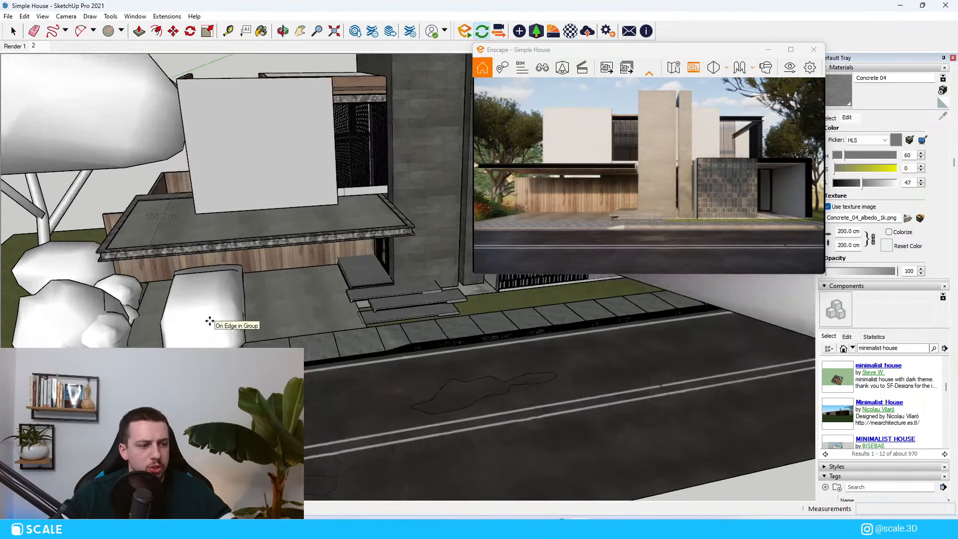
pyautogui.press('space')
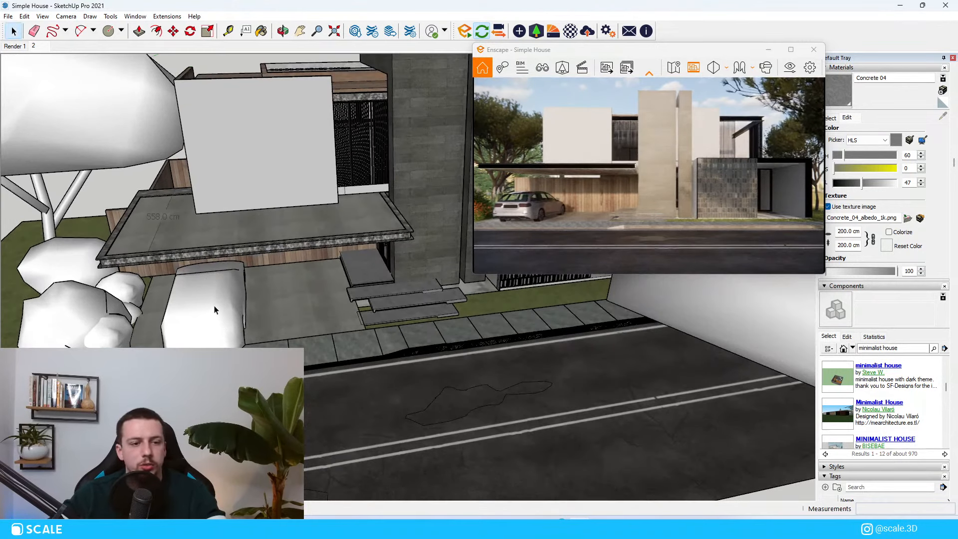
# Rotate the car on the driveway about its vertical axis so its front faces the street
pyautogui.click(224, 305)
pyautogui.scroll(3, 183, 286)
pyautogui.scroll(1, 184, 287)
pyautogui.press('m')
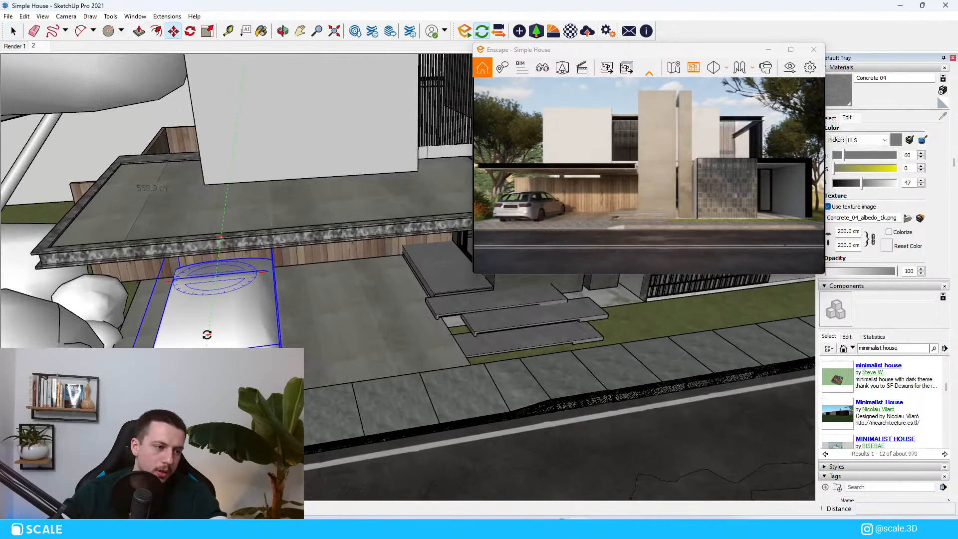
pyautogui.click(207, 335)
pyautogui.click(217, 264)
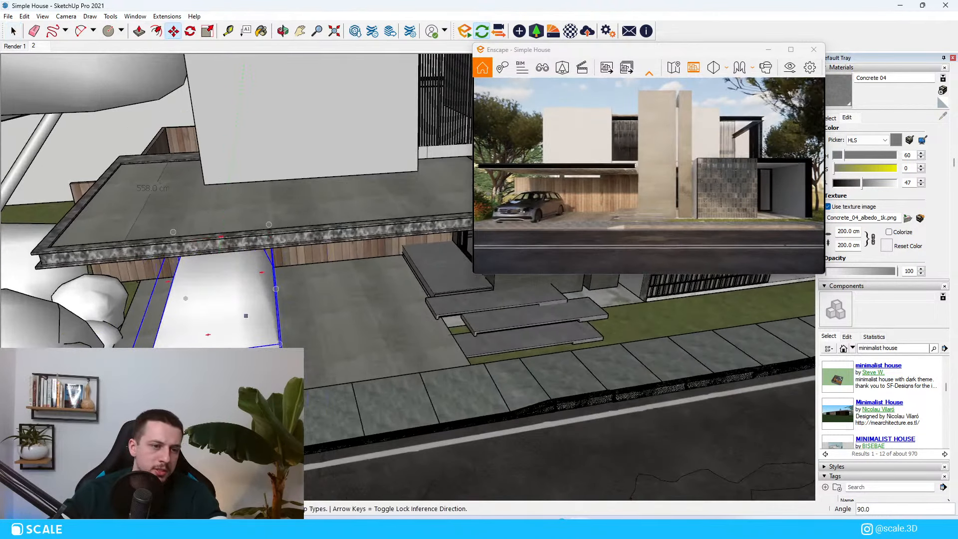
# Reposition the car slightly on the driveway in front of the wood-clad wall
pyautogui.moveTo(312, 337); pyautogui.dragTo(233, 313, button='middle')
pyautogui.scroll(-8, 665, 427)
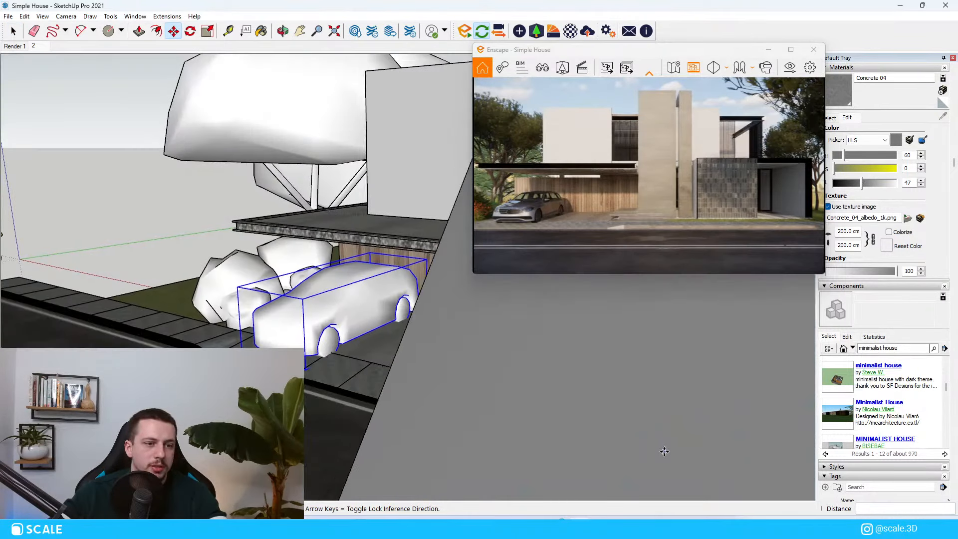
pyautogui.scroll(2, 373, 336)
pyautogui.scroll(2, 373, 336)
pyautogui.moveTo(373, 336); pyautogui.dragTo(344, 325, button='middle')
pyautogui.click(286, 343)
pyautogui.click(319, 334)
pyautogui.press('s')
pyautogui.moveTo(239, 283); pyautogui.dragTo(146, 244, button='middle')
pyautogui.press('space')
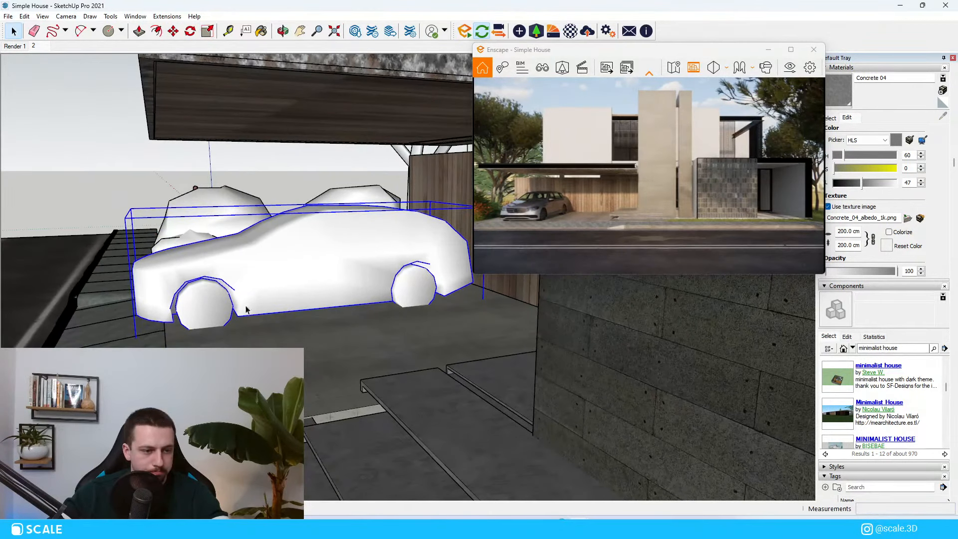
# Nudge the car a little deeper into the driveway, away from the street
pyautogui.press('m')
pyautogui.click(253, 329)
pyautogui.click(267, 332)
pyautogui.press('space')
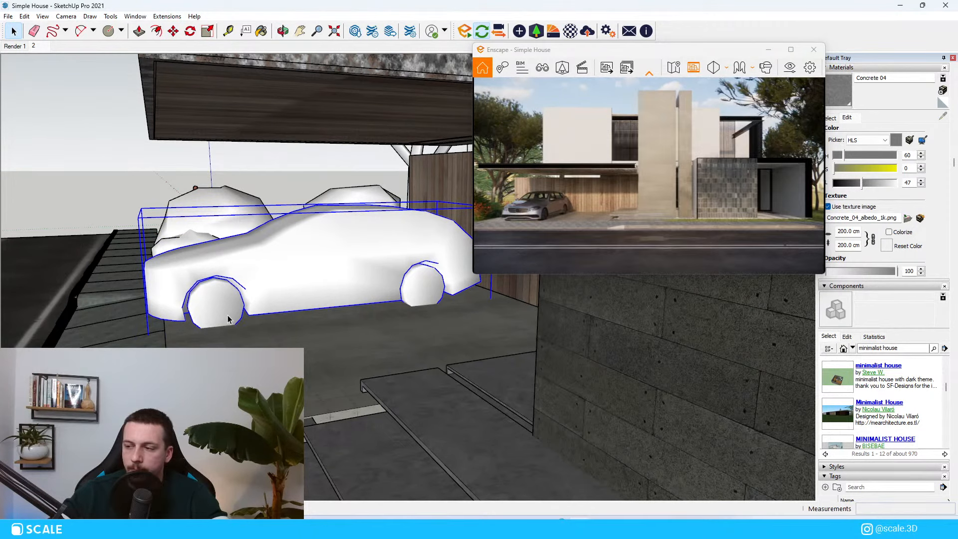
pyautogui.moveTo(271, 333)
pyautogui.mouseDown(button='middle')
pyautogui.moveTo(384, 344)
pyautogui.moveTo(470, 371)
pyautogui.moveTo(459, 335)
pyautogui.mouseUp(button='middle')
pyautogui.scroll(-5, 471, 368)
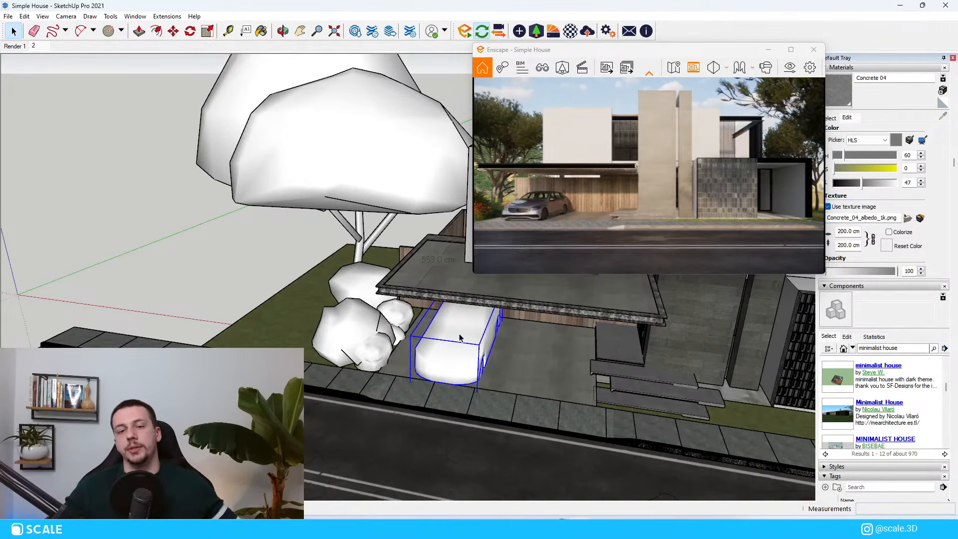
pyautogui.scroll(-2, 499, 359)
pyautogui.moveTo(506, 363)
pyautogui.mouseDown(button='middle')
pyautogui.moveTo(485, 316)
pyautogui.moveTo(477, 330)
pyautogui.mouseUp(button='middle')
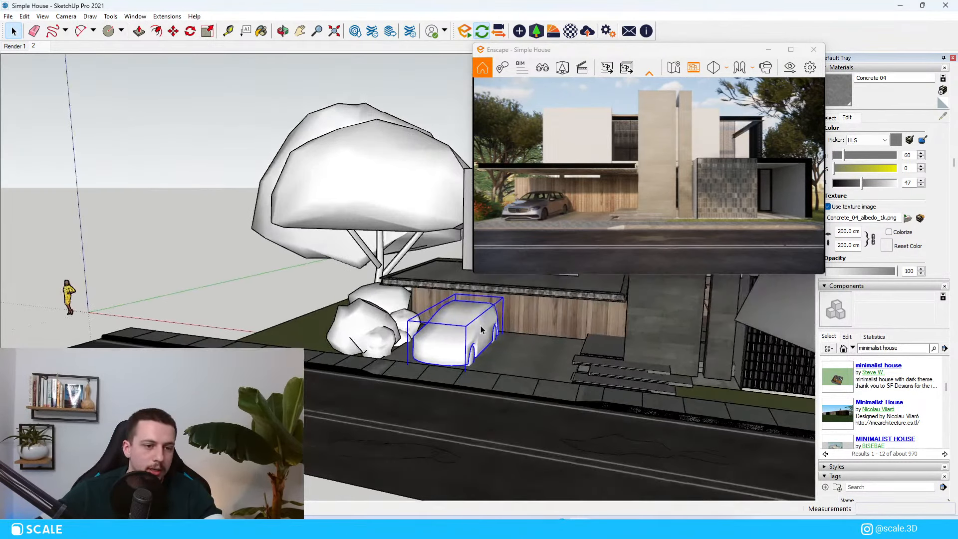
# Adjust the car's vertical position so its wheels rest on the driveway surface
pyautogui.scroll(5, 476, 351)
pyautogui.scroll(4, 475, 367)
pyautogui.moveTo(472, 370)
pyautogui.mouseDown(button='middle')
pyautogui.moveTo(404, 423)
pyautogui.moveTo(385, 387)
pyautogui.moveTo(396, 392)
pyautogui.mouseUp(button='middle')
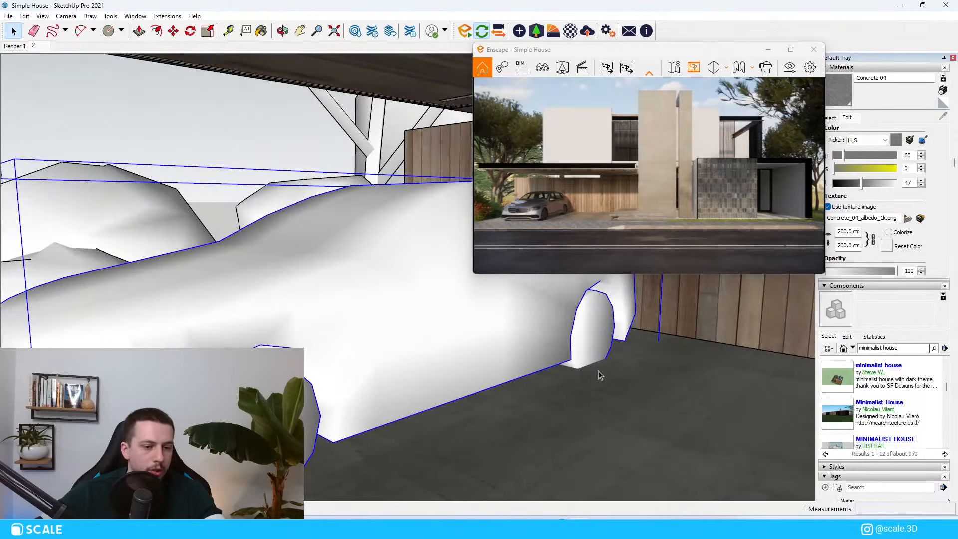
pyautogui.scroll(4, 566, 362)
pyautogui.moveTo(559, 355)
pyautogui.mouseDown(button='middle')
pyautogui.moveTo(555, 368)
pyautogui.moveTo(520, 321)
pyautogui.moveTo(551, 391)
pyautogui.moveTo(397, 439)
pyautogui.moveTo(430, 394)
pyautogui.moveTo(548, 391)
pyautogui.moveTo(540, 403)
pyautogui.mouseUp(button='middle')
pyautogui.press('m')
pyautogui.click(551, 392)
pyautogui.scroll(-6, 410, 387)
pyautogui.scroll(-4, 547, 391)
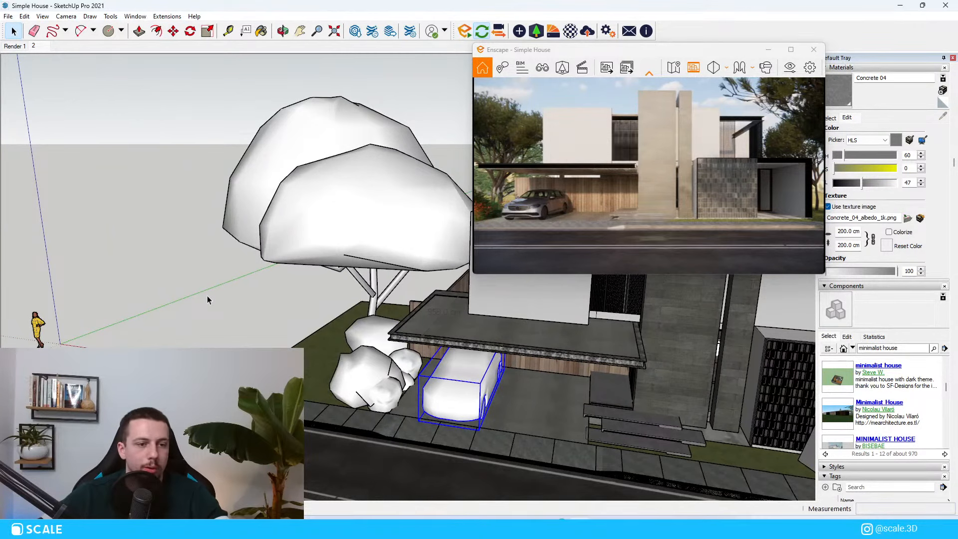
pyautogui.scroll(-3, 207, 299)
pyautogui.moveTo(443, 403); pyautogui.dragTo(418, 400, button='middle')
pyautogui.scroll(5, 367, 348)
pyautogui.moveTo(367, 349)
pyautogui.mouseDown(button='middle')
pyautogui.moveTo(454, 345)
pyautogui.moveTo(484, 368)
pyautogui.moveTo(428, 364)
pyautogui.moveTo(421, 341)
pyautogui.mouseUp(button='middle')
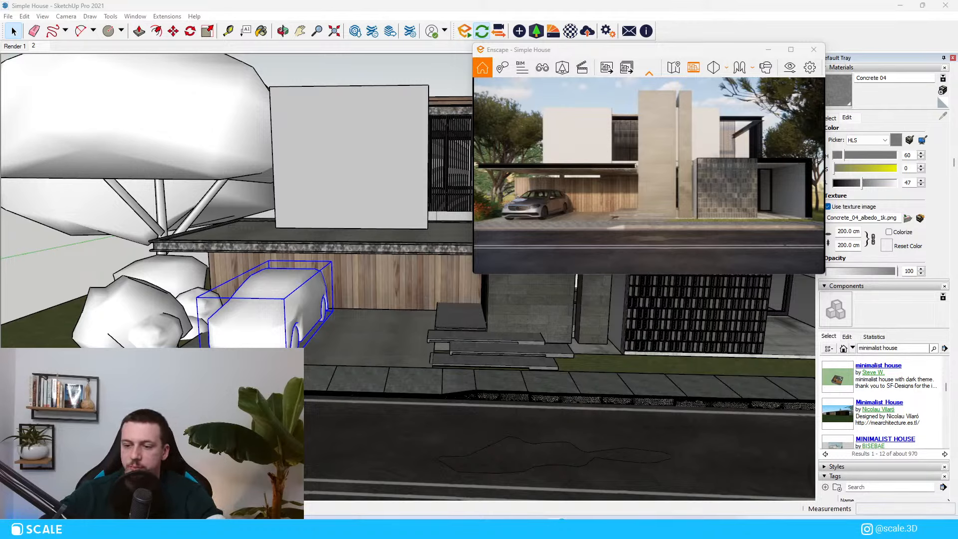
# Move the front flowering bush beside the car about 1914 cm across to the pavement edge of the entrance-side lawn
pyautogui.scroll(-5, 466, 345)
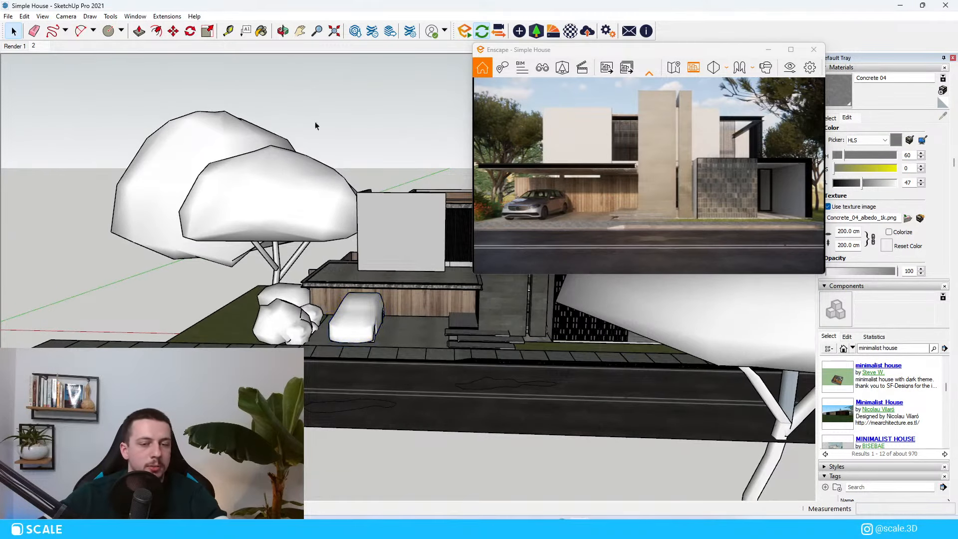
pyautogui.scroll(5, 364, 322)
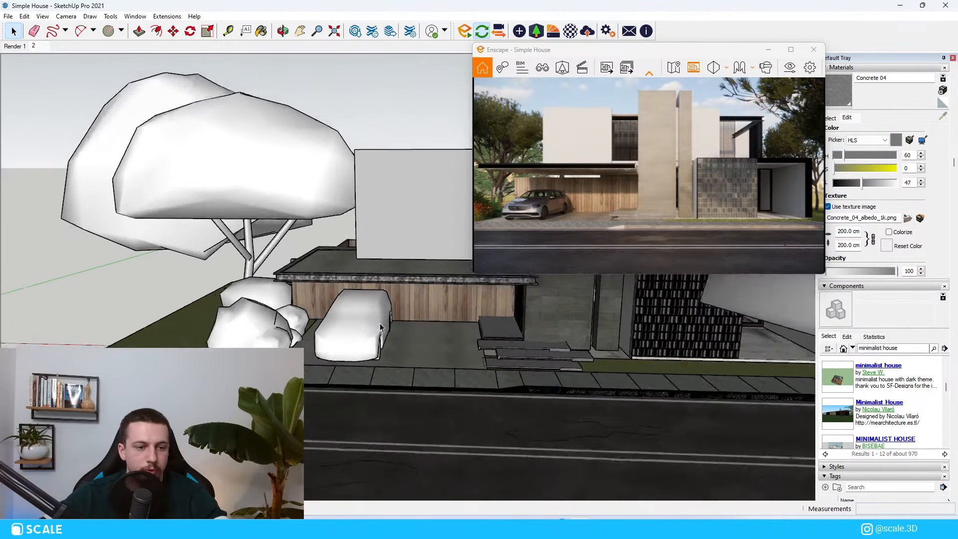
pyautogui.moveTo(380, 327); pyautogui.dragTo(307, 355, button='middle')
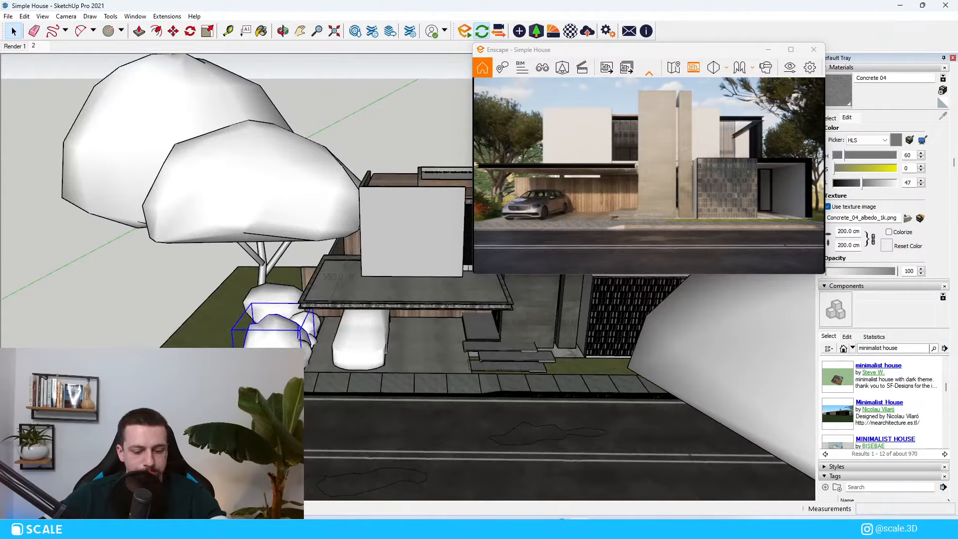
pyautogui.press('m')
pyautogui.click(272, 344)
pyautogui.scroll(-2, 219, 324)
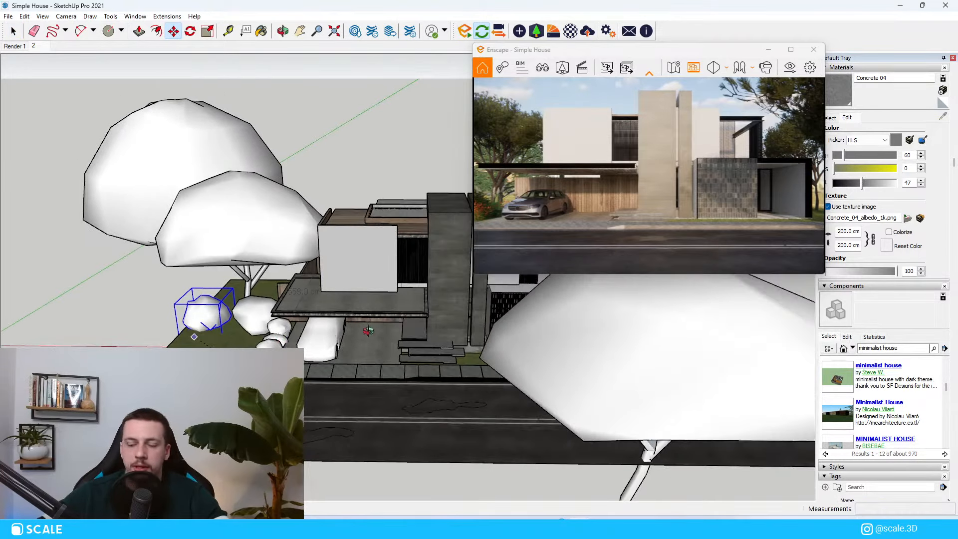
pyautogui.moveTo(200, 329); pyautogui.dragTo(424, 319, button='middle')
pyautogui.scroll(5, 574, 304)
pyautogui.scroll(4, 609, 298)
pyautogui.moveTo(605, 295); pyautogui.dragTo(374, 294, button='middle')
pyautogui.scroll(4, 379, 284)
pyautogui.scroll(-1, 440, 298)
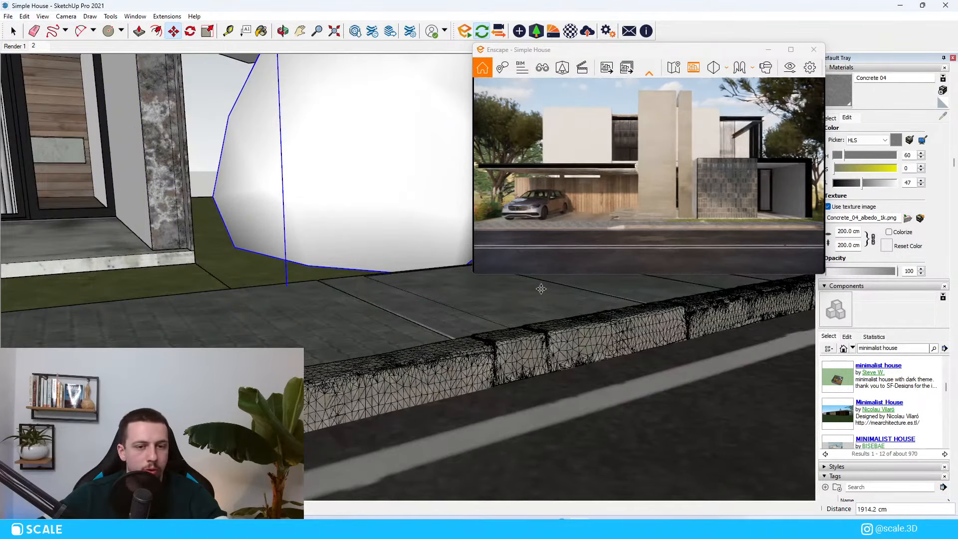
pyautogui.click(541, 289)
pyautogui.scroll(-4, 385, 359)
pyautogui.moveTo(387, 361); pyautogui.dragTo(442, 413, button='middle')
pyautogui.press('space')
# Nudge the bush on the entrance-side lawn slightly away from the pavement edge, further onto the grass
pyautogui.scroll(-4, 544, 460)
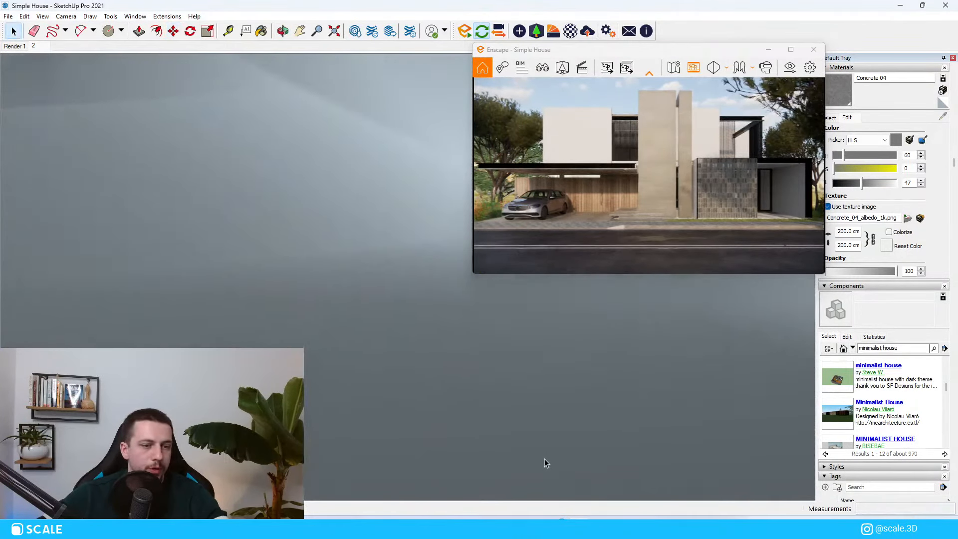
pyautogui.scroll(-7, 547, 456)
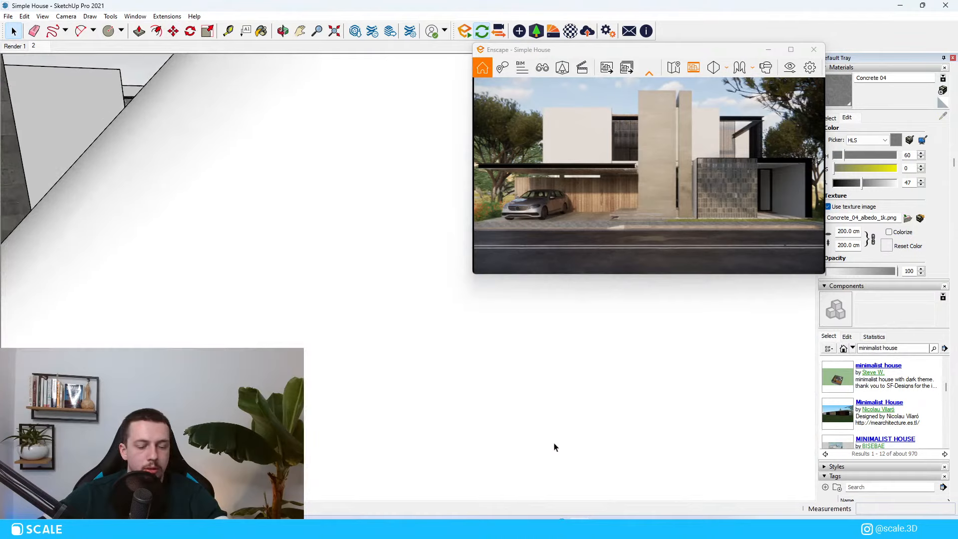
pyautogui.scroll(-3, 334, 470)
pyautogui.scroll(-4, 289, 424)
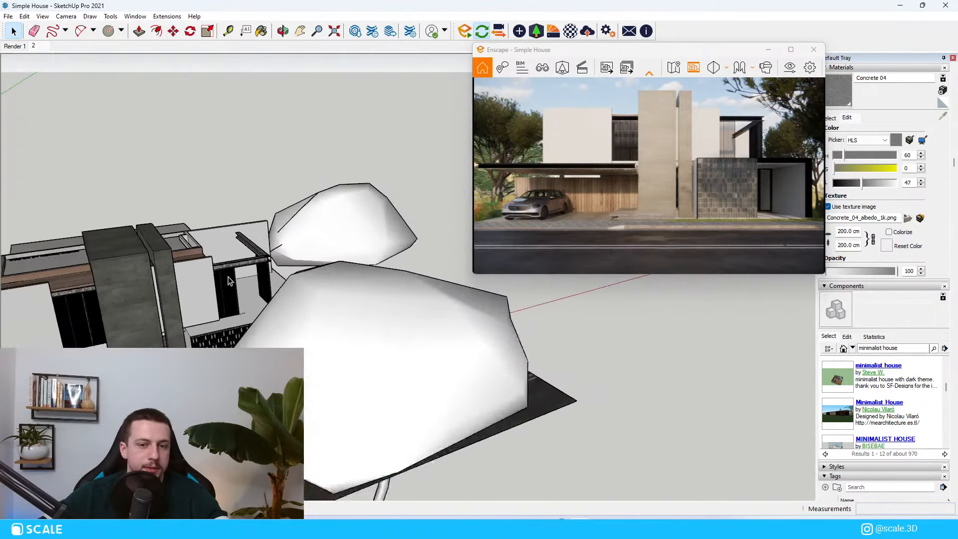
pyautogui.moveTo(289, 423); pyautogui.dragTo(272, 471, button='middle')
pyautogui.scroll(4, 408, 296)
pyautogui.moveTo(153, 274); pyautogui.dragTo(65, 262, button='middle')
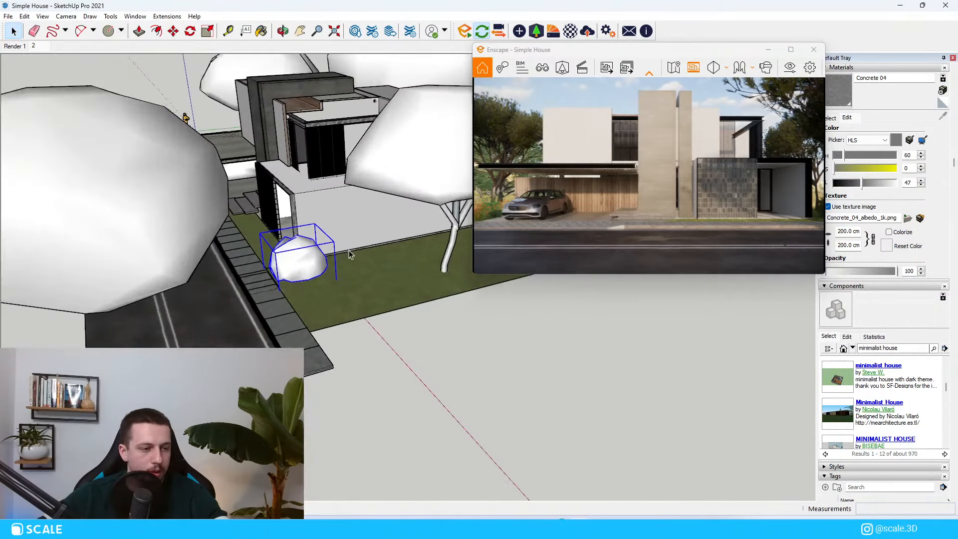
pyautogui.scroll(3, 349, 260)
pyautogui.moveTo(349, 264); pyautogui.dragTo(319, 313, button='middle')
pyautogui.press('m')
pyautogui.click(268, 354)
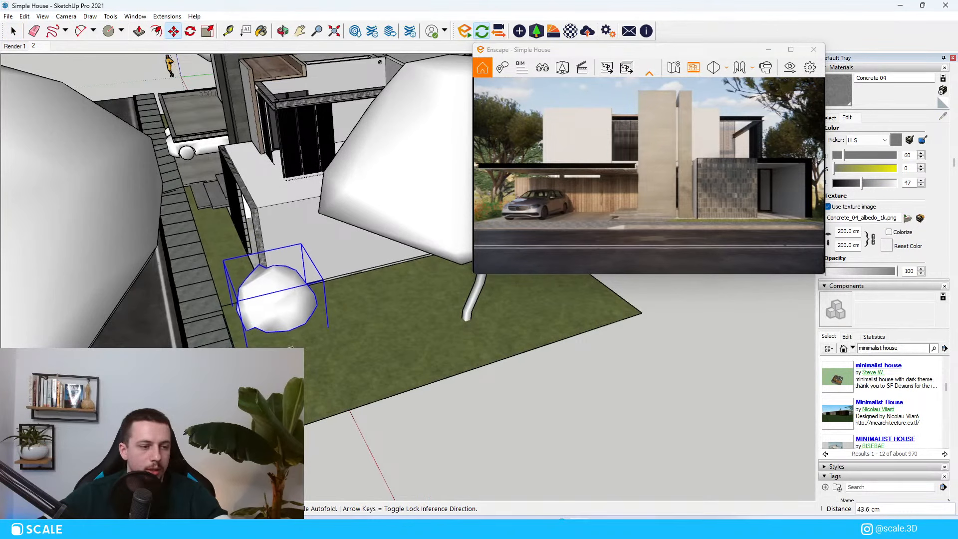
pyautogui.click(288, 348)
pyautogui.click(287, 349)
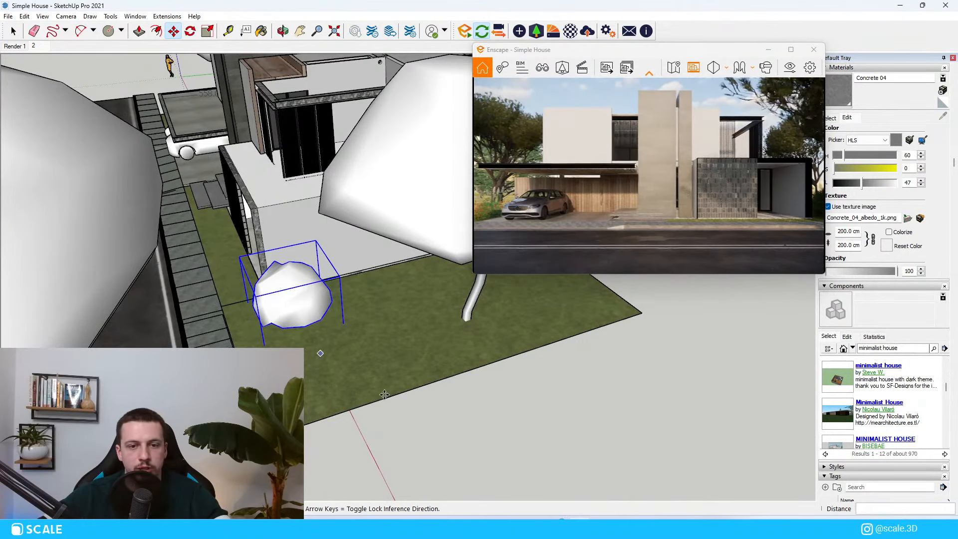
pyautogui.scroll(-4, 366, 407)
pyautogui.moveTo(369, 421); pyautogui.dragTo(509, 419, button='middle')
pyautogui.press('space')
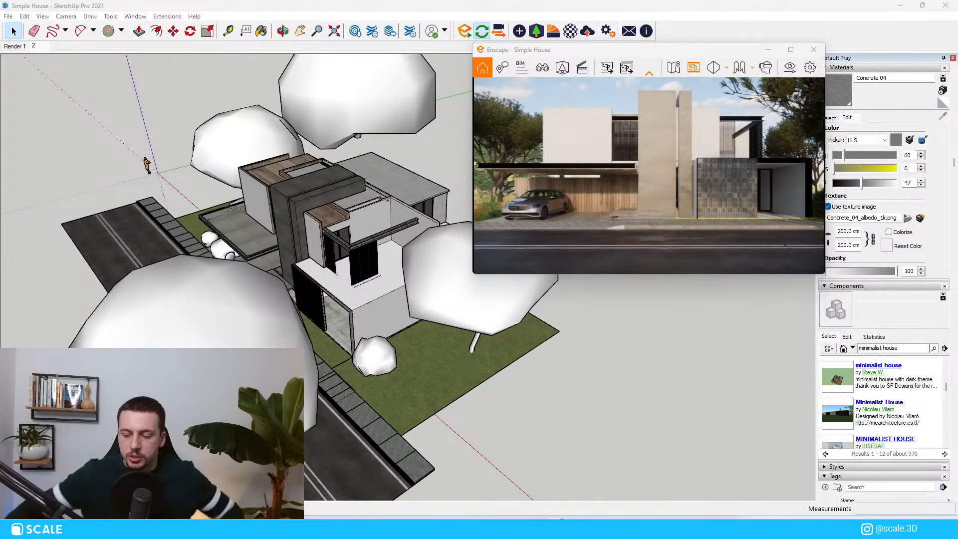
# Enlarge the Enscape render to full screen and examine the front facade, surrounding trees, bush and parked car from different camera positions
pyautogui.click(790, 49)
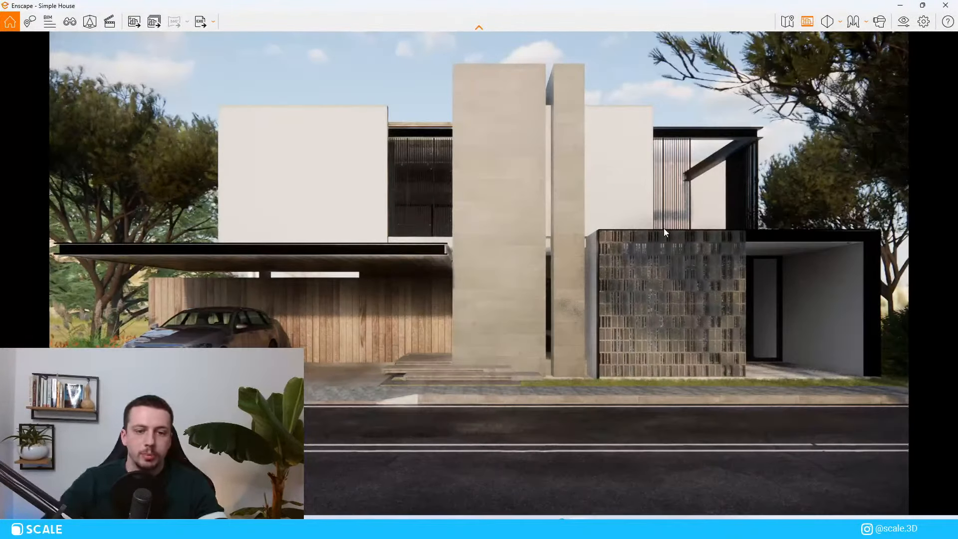
pyautogui.moveTo(568, 228); pyautogui.dragTo(202, 168)
pyautogui.press('e')
pyautogui.moveTo(648, 167); pyautogui.dragTo(571, 224)
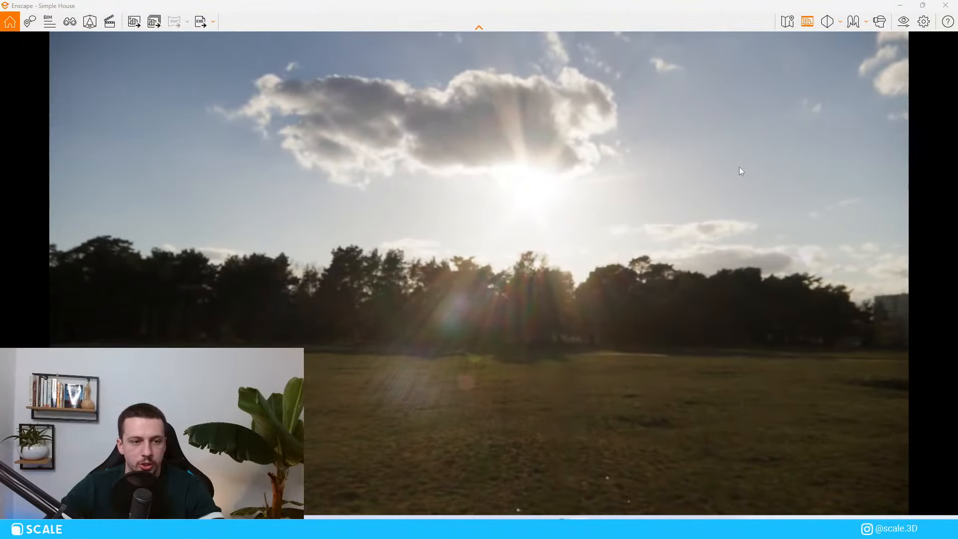
pyautogui.moveTo(742, 170); pyautogui.dragTo(164, 173)
pyautogui.press('s')
pyautogui.press('d')
pyautogui.press('w')
pyautogui.press('s')
pyautogui.press('w')
pyautogui.press('q')
pyautogui.press('e')
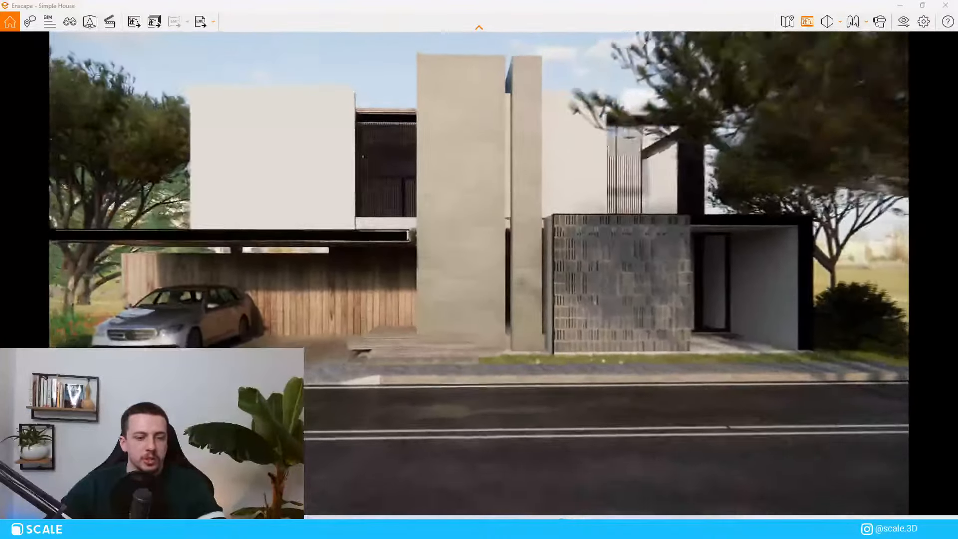
pyautogui.press('w')
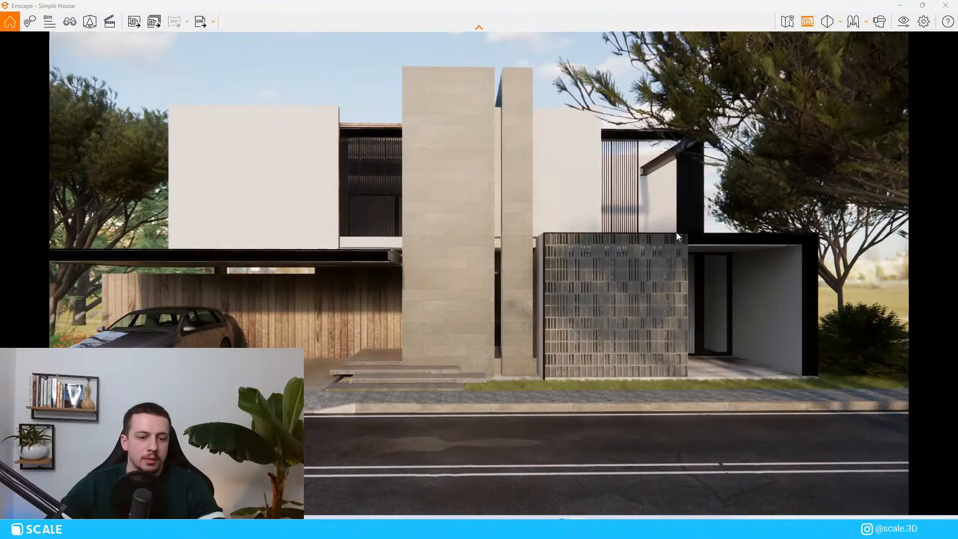
pyautogui.press('a')
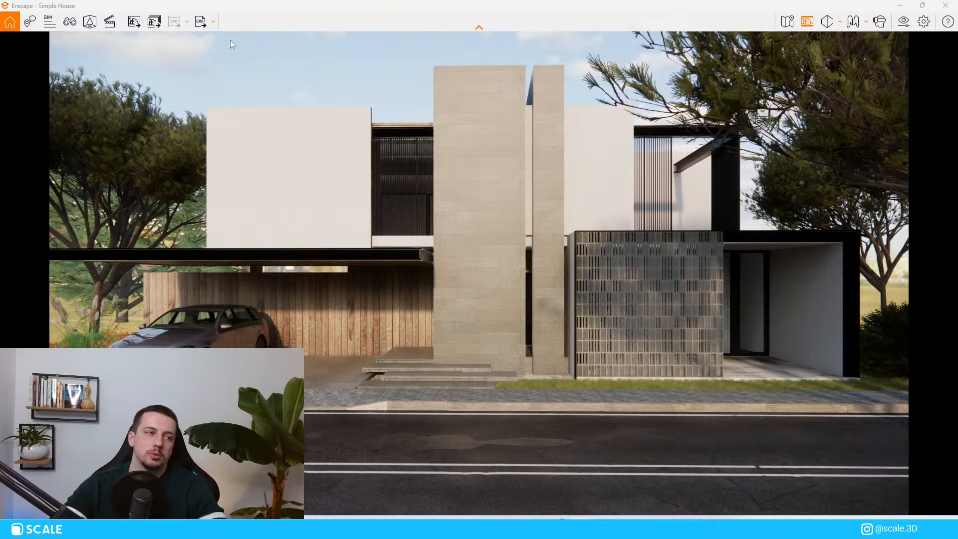
# Return the render camera to saved view 2 and shrink the render back to a floating window
pyautogui.click(68, 26)
pyautogui.click(119, 144)
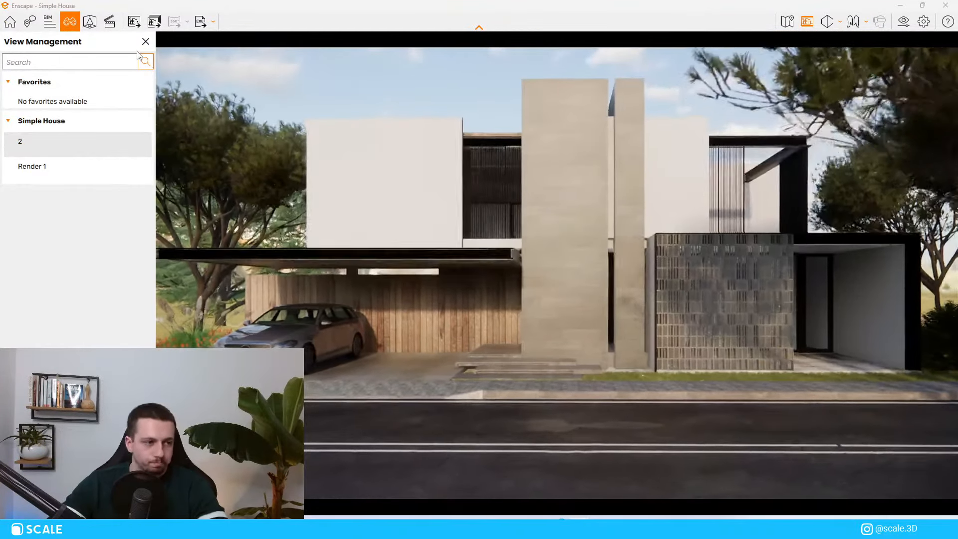
pyautogui.click(139, 65)
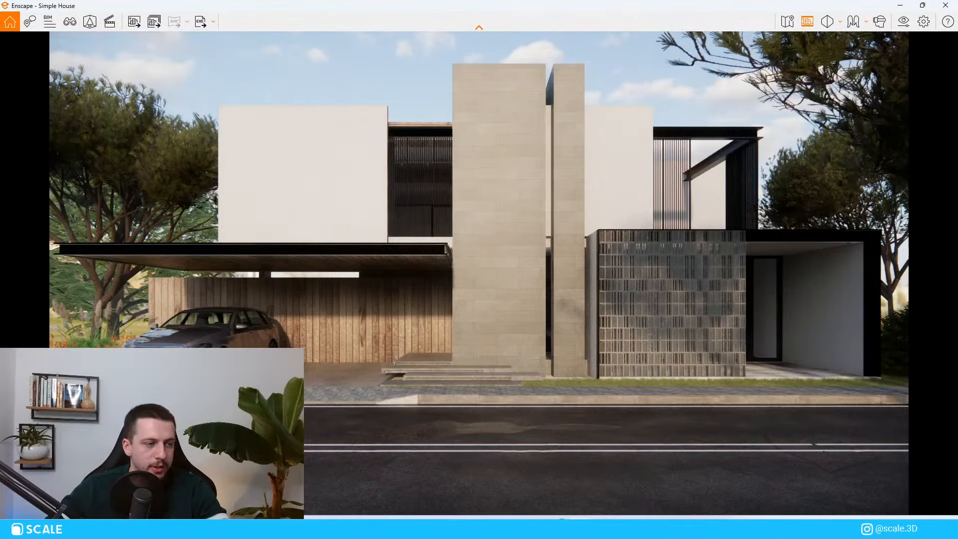
pyautogui.doubleClick(660, 4)
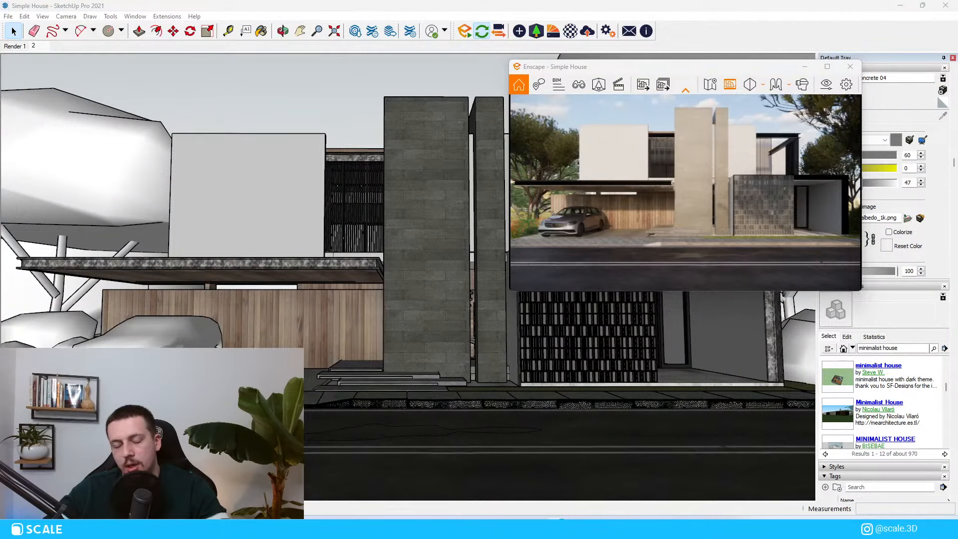
# Bring the Enscape render window back in front of the model and reset its camera to saved view 2
pyautogui.scroll(-6, 710, 340)
pyautogui.moveTo(453, 378); pyautogui.dragTo(508, 414, button='middle')
pyautogui.click(851, 519)
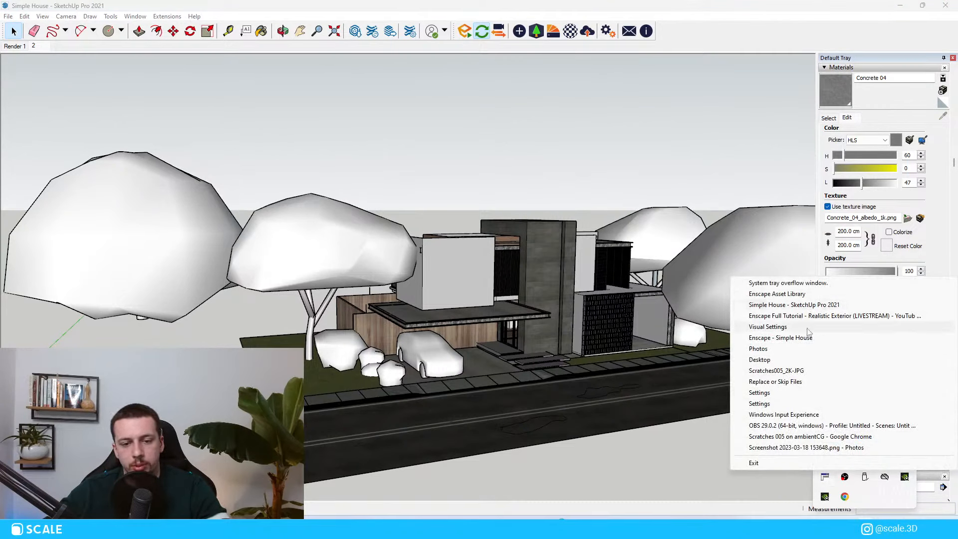
pyautogui.click(779, 338)
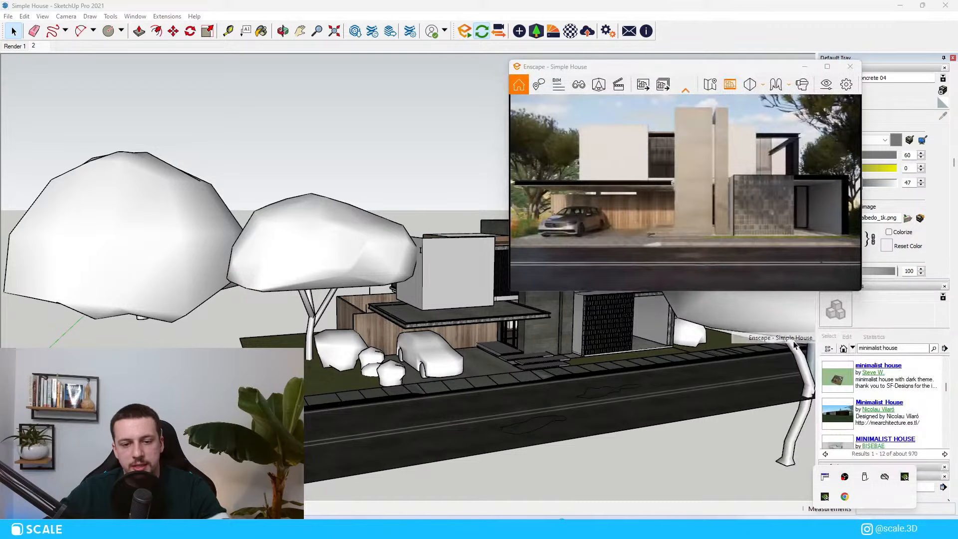
pyautogui.scroll(-5, 563, 291)
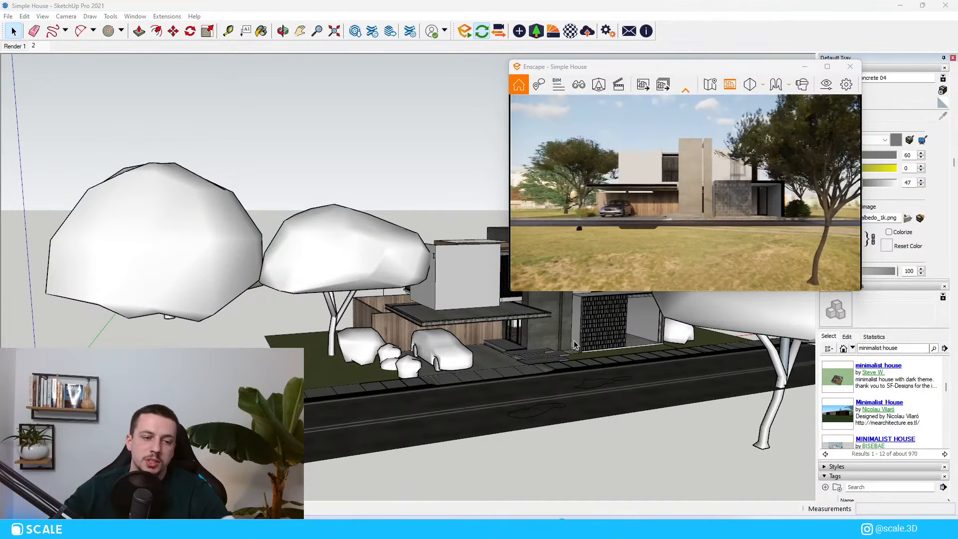
pyautogui.scroll(5, 657, 202)
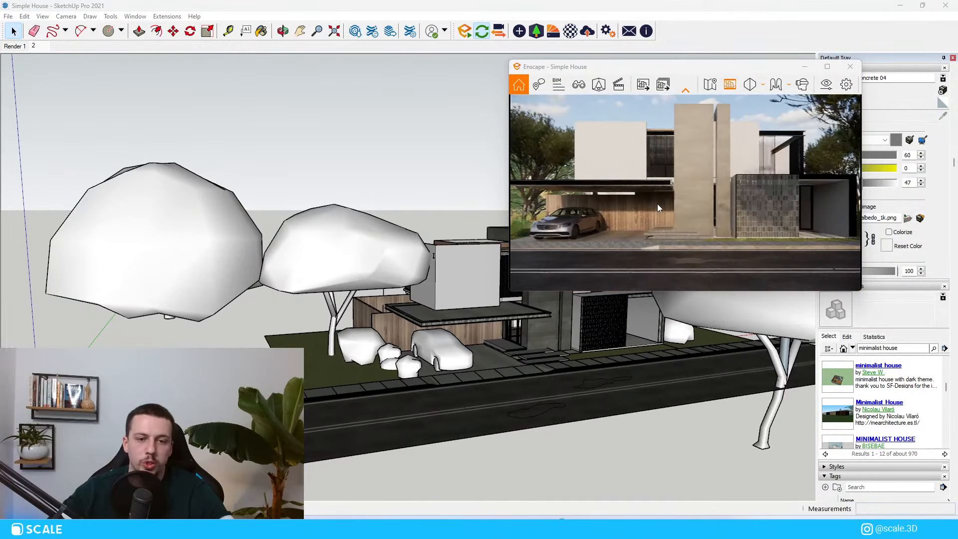
pyautogui.click(578, 84)
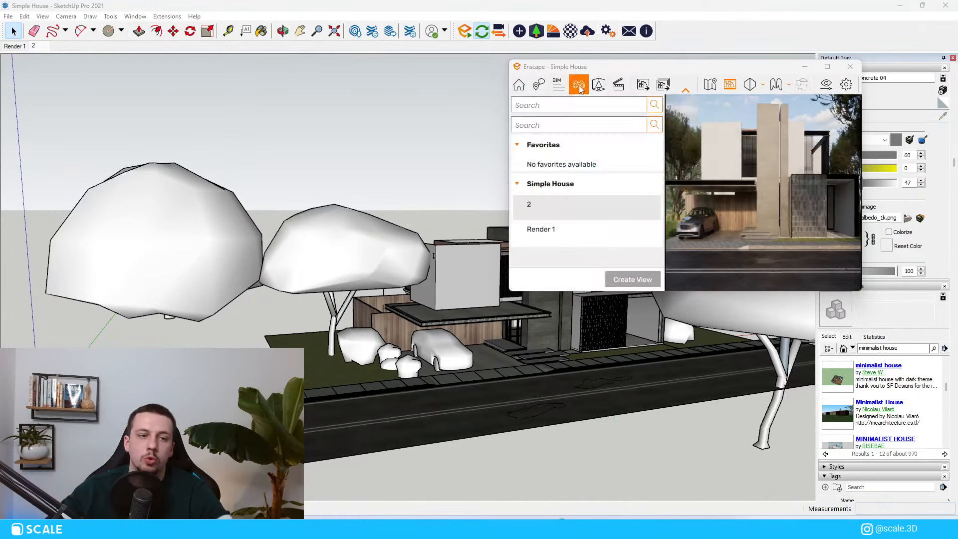
pyautogui.click(602, 205)
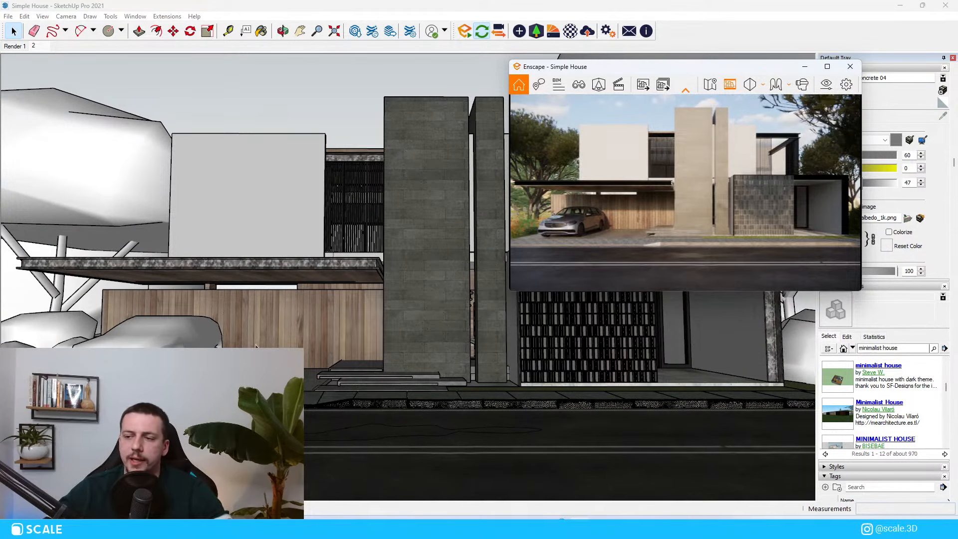
# Show the whole site in the model with the Enscape render window floating over it again
pyautogui.scroll(-5, 149, 289)
pyautogui.moveTo(320, 381); pyautogui.dragTo(324, 382, button='middle')
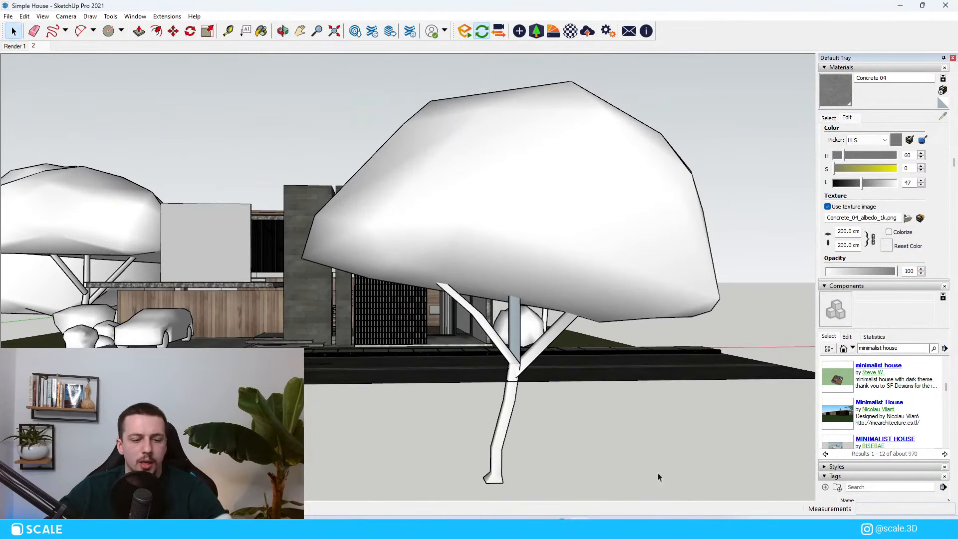
pyautogui.click(864, 527)
pyautogui.click(822, 480)
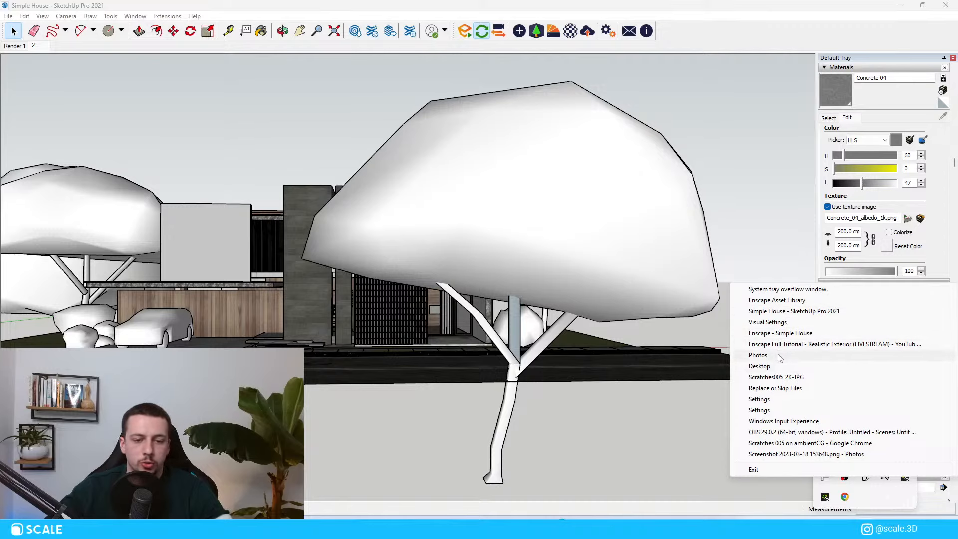
pyautogui.click(785, 335)
pyautogui.moveTo(633, 364)
pyautogui.mouseDown(button='middle')
pyautogui.moveTo(420, 377)
pyautogui.moveTo(349, 367)
pyautogui.moveTo(311, 415)
pyautogui.mouseUp(button='middle')
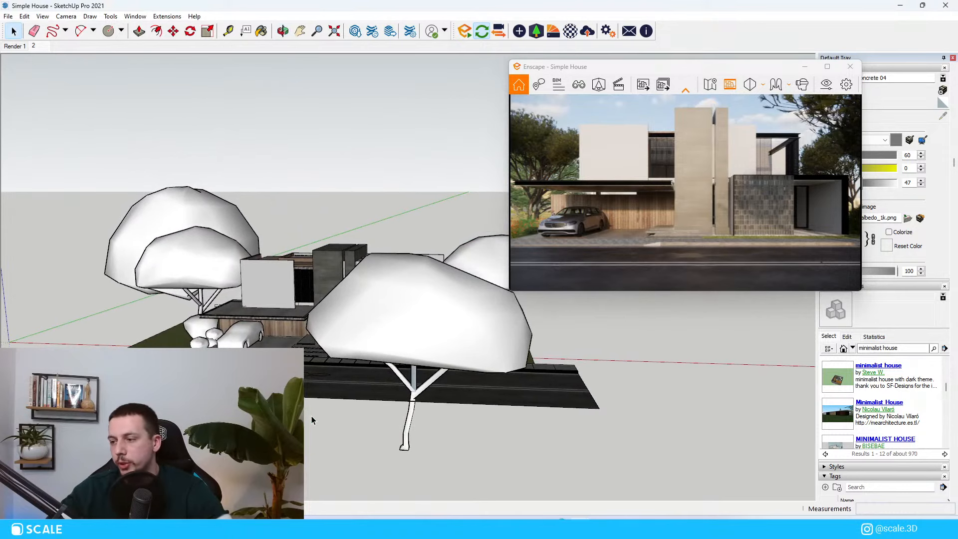
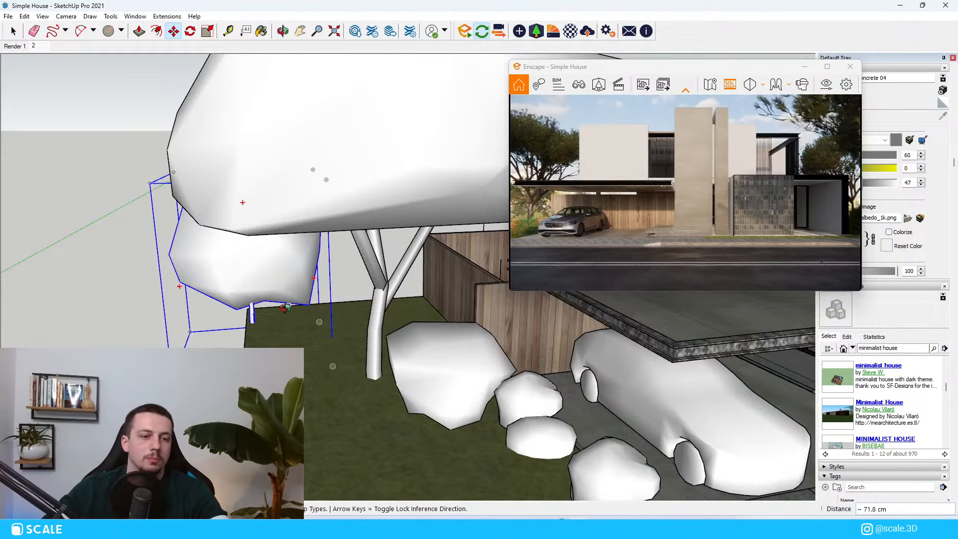
# Copy the bush from the entrance-side lawn to the far lawn beneath the tree, behind the bushes beside the car
pyautogui.scroll(-5, 245, 299)
pyautogui.press('space')
pyautogui.scroll(-10, 244, 285)
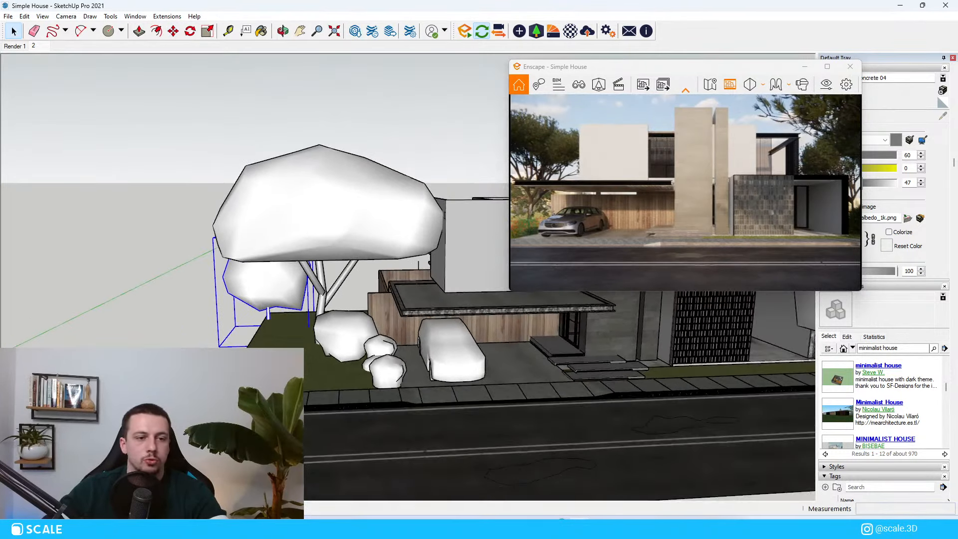
pyautogui.moveTo(280, 343); pyautogui.dragTo(379, 322, button='middle')
pyautogui.scroll(4, 388, 319)
pyautogui.click(401, 314)
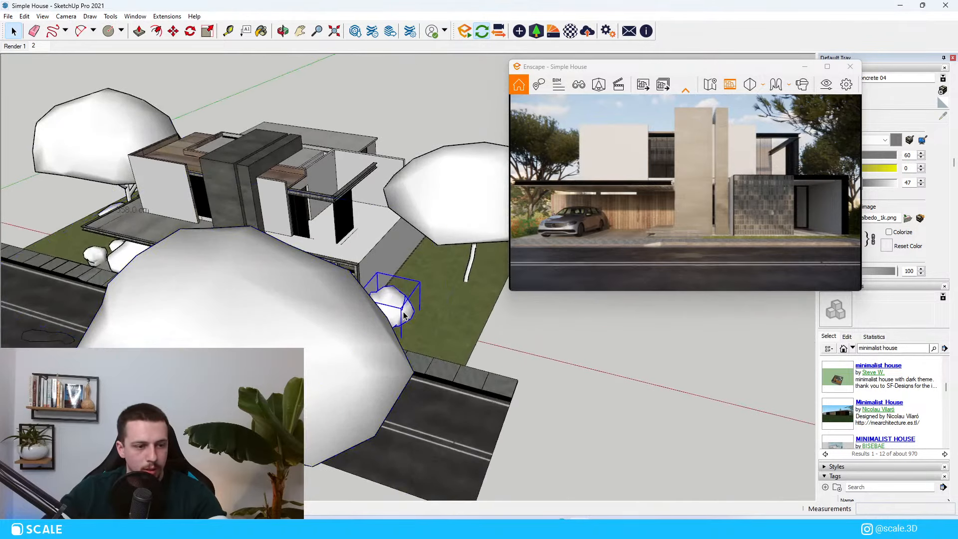
pyautogui.press('m')
pyautogui.press('ctrl')
pyautogui.click(449, 336)
pyautogui.scroll(4, 233, 313)
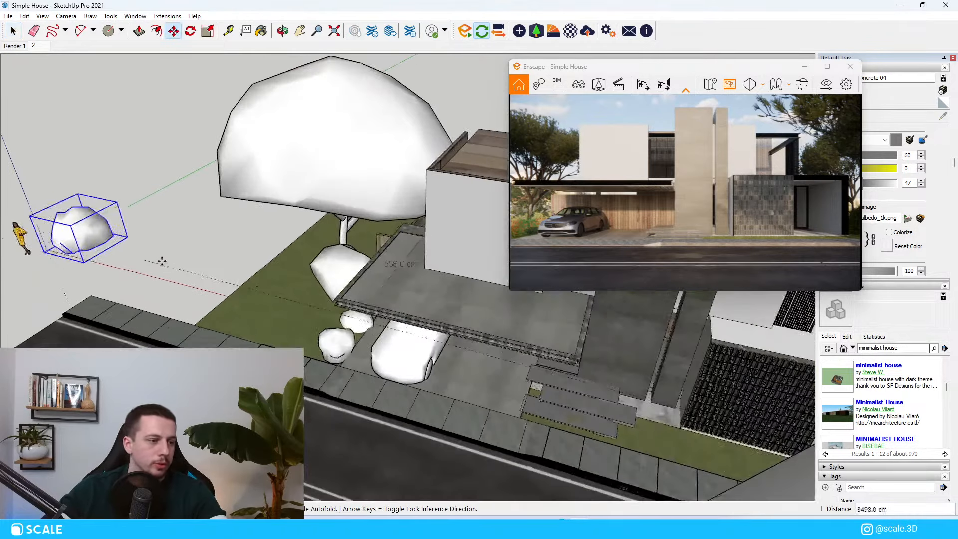
pyautogui.moveTo(163, 261); pyautogui.dragTo(396, 303, button='middle')
pyautogui.moveTo(272, 250); pyautogui.dragTo(248, 236, button='middle')
pyautogui.click(248, 237)
# Try to scale the copied bush beneath the tree on the car-side lawn
pyautogui.press('s')
pyautogui.moveTo(279, 243); pyautogui.dragTo(246, 231)
pyautogui.hotkey('ctrl', 'z')
pyautogui.scroll(3, 294, 259)
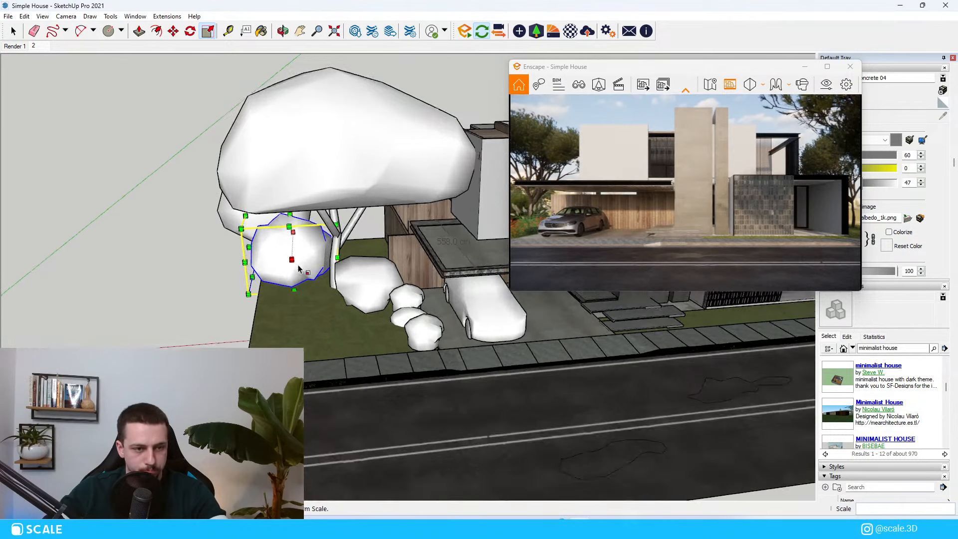
pyautogui.press('space')
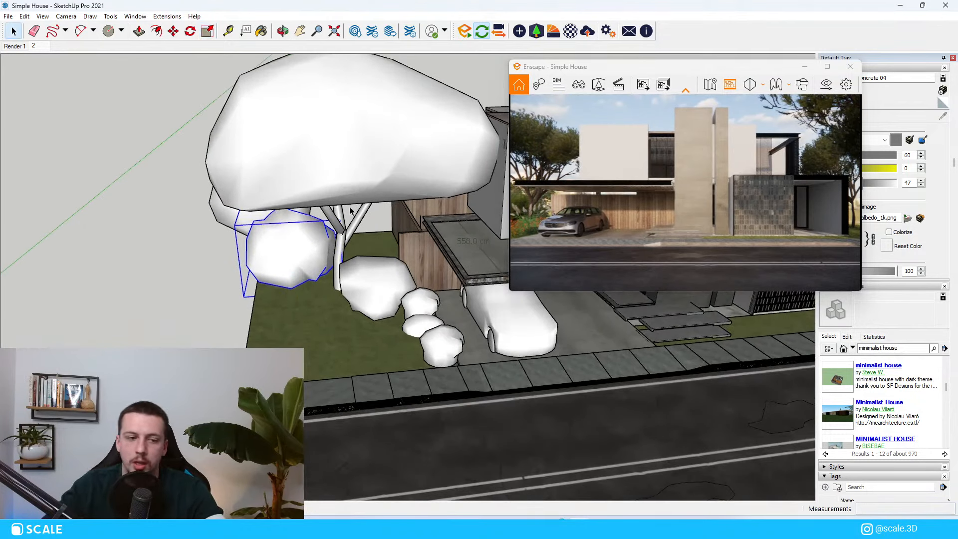
# Move the copied bush from beneath the car-side tree to the entrance-side lawn, next to the existing bush
pyautogui.scroll(-3, 328, 291)
pyautogui.moveTo(325, 289); pyautogui.dragTo(214, 263, button='middle')
pyautogui.scroll(-2, 215, 263)
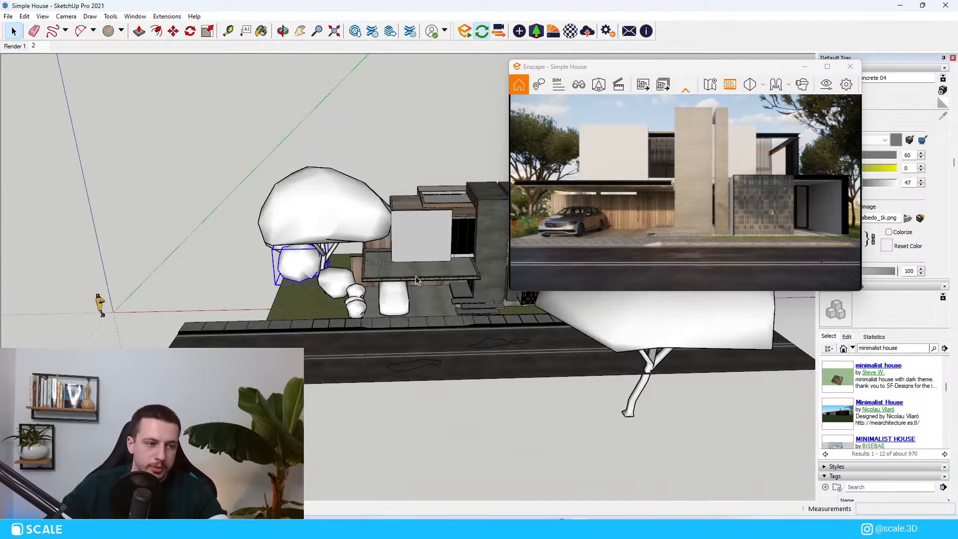
pyautogui.scroll(2, 415, 277)
pyautogui.press('m')
pyautogui.click(249, 313)
pyautogui.scroll(-5, 81, 253)
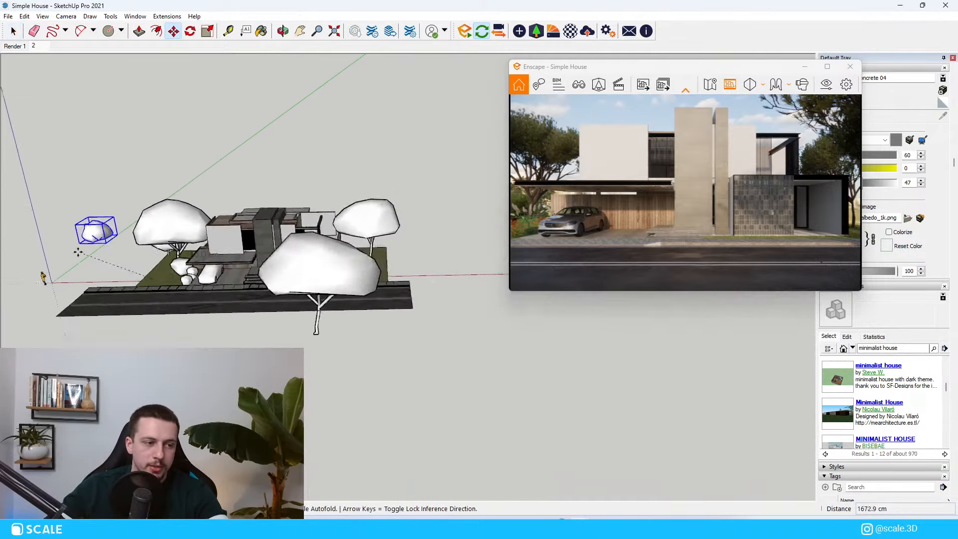
pyautogui.moveTo(317, 267); pyautogui.dragTo(184, 264, button='middle')
pyautogui.scroll(5, 313, 255)
pyautogui.click(67, 279)
pyautogui.press('space')
# Nudge the second bush on the entrance-side lawn closer to the pavement edge and the first bush
pyautogui.moveTo(275, 256); pyautogui.dragTo(271, 277, button='middle')
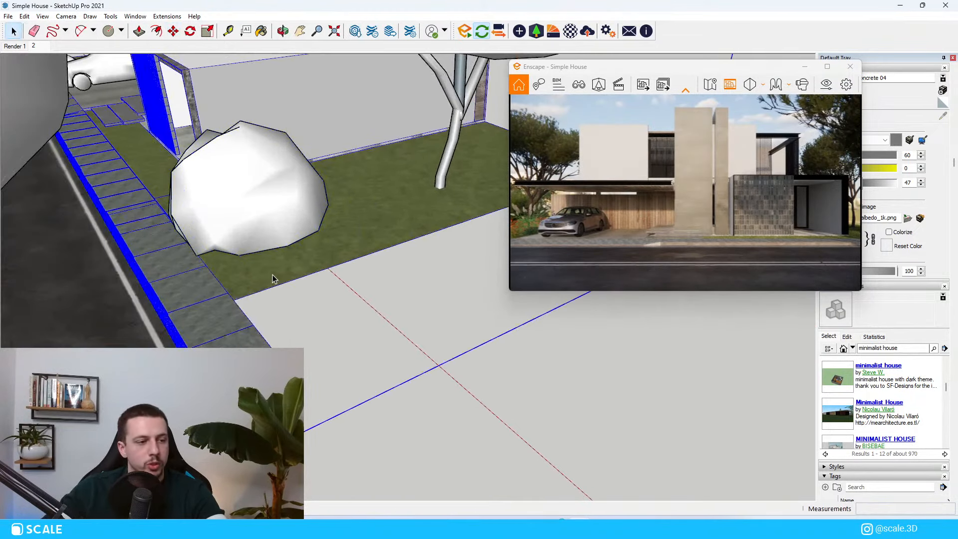
pyautogui.press('m')
pyautogui.click(284, 234)
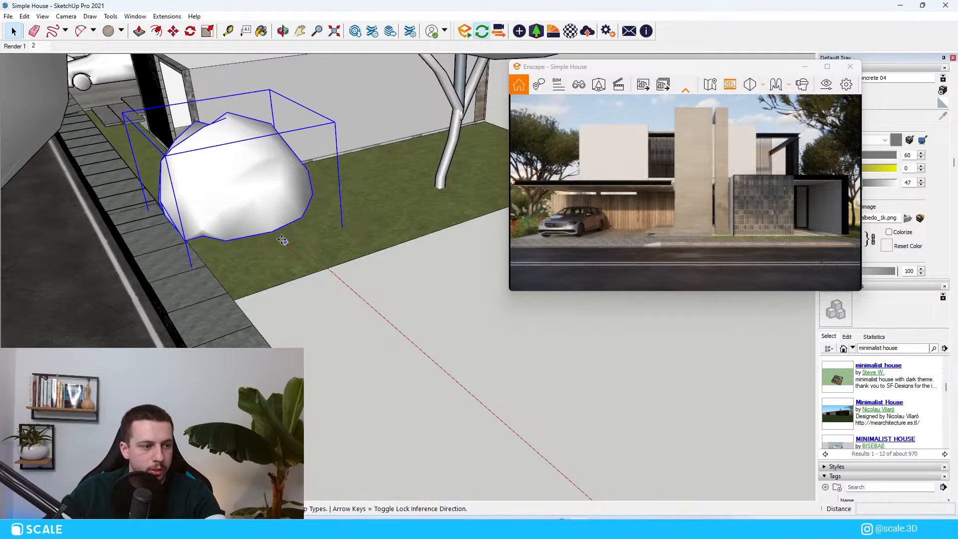
pyautogui.click(214, 241)
pyautogui.press('space')
pyautogui.scroll(-5, 268, 292)
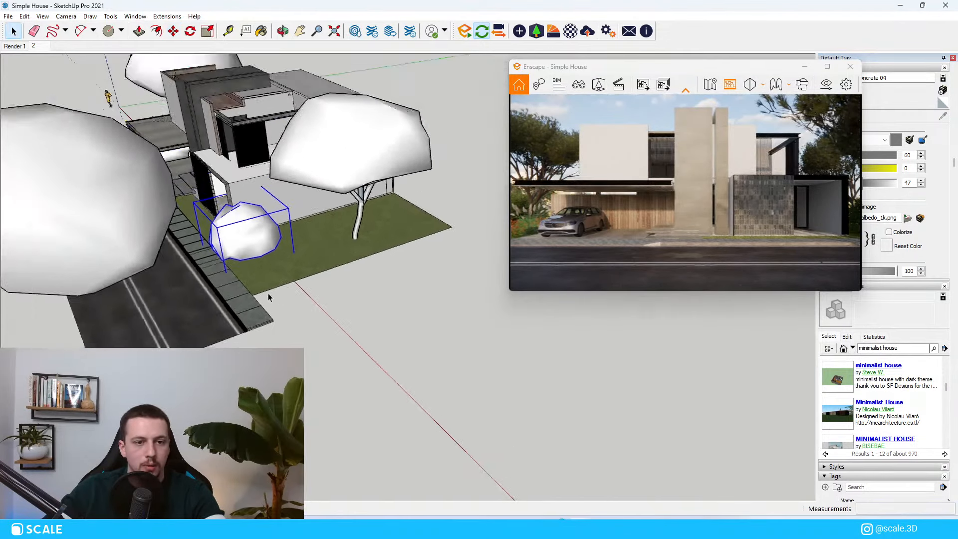
# Examine the planting around the house from the street, the car side and the large foreground tree
pyautogui.moveTo(61, 322); pyautogui.dragTo(170, 274, button='middle')
pyautogui.scroll(-5, 170, 274)
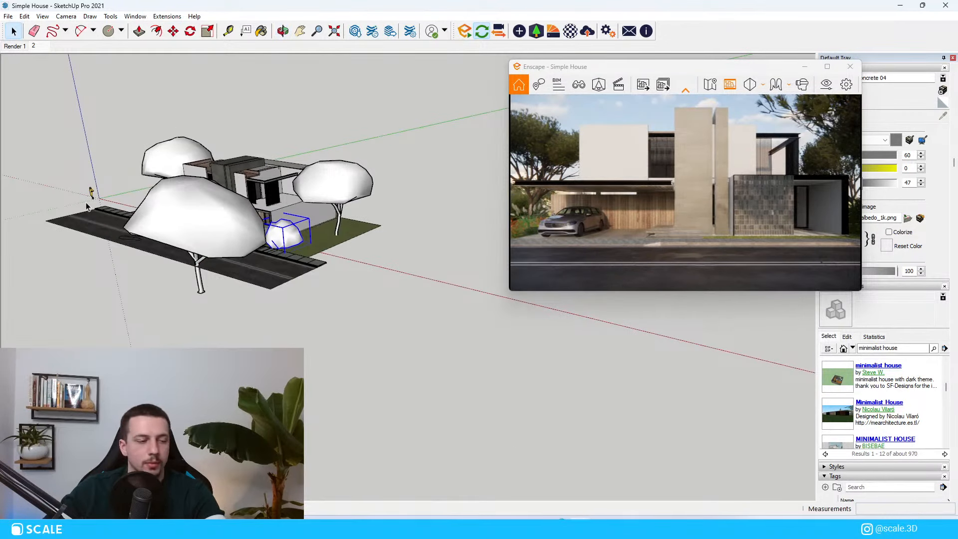
pyautogui.scroll(6, 89, 205)
pyautogui.moveTo(102, 204); pyautogui.dragTo(214, 176, button='middle')
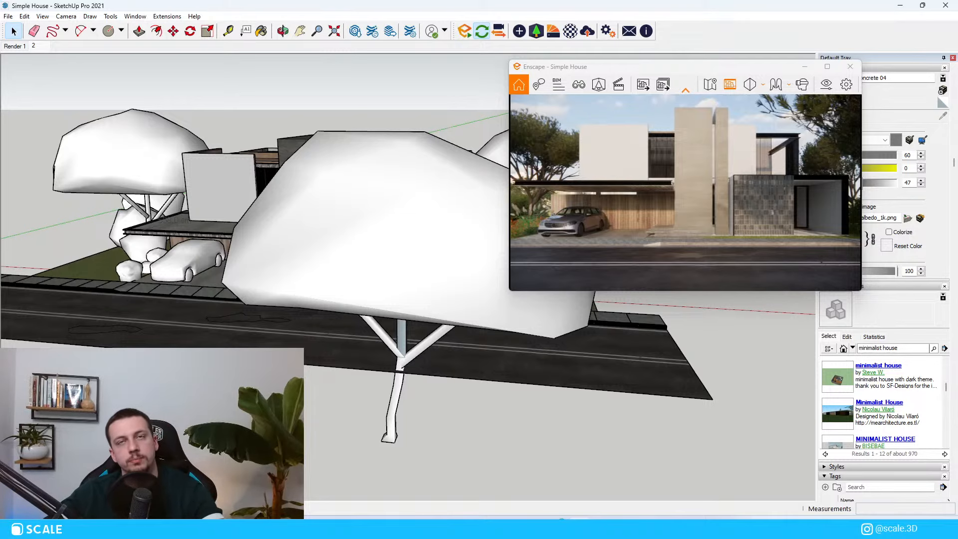
pyautogui.scroll(3, 146, 281)
pyautogui.moveTo(146, 280); pyautogui.dragTo(213, 248, button='middle')
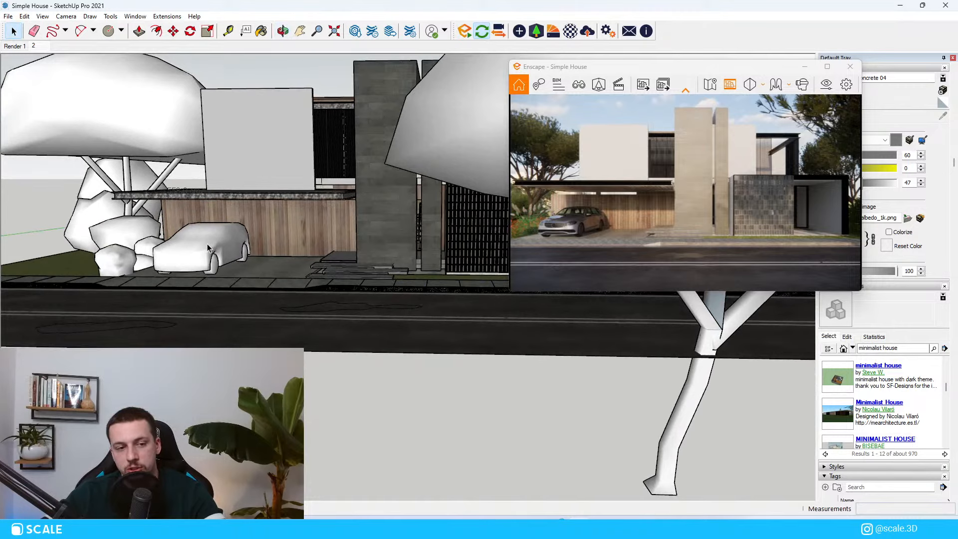
pyautogui.scroll(-5, 360, 420)
pyautogui.moveTo(435, 438)
pyautogui.mouseDown(button='middle')
pyautogui.moveTo(453, 398)
pyautogui.moveTo(476, 387)
pyautogui.moveTo(468, 382)
pyautogui.mouseUp(button='middle')
pyautogui.click(543, 357)
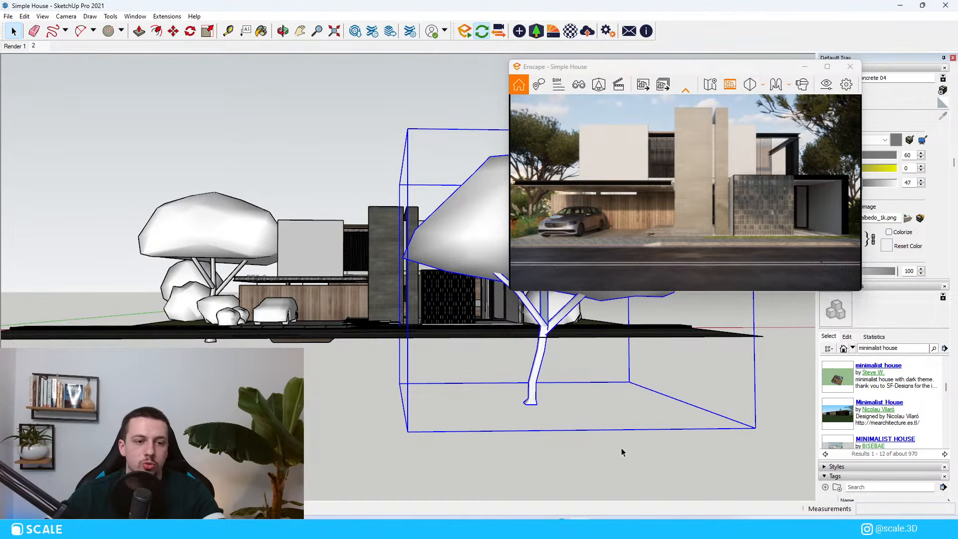
# Copy the three small bushes beside the parked car over to the road edge in front of the perforated screen wall
pyautogui.moveTo(622, 449)
pyautogui.mouseDown(button='middle')
pyautogui.moveTo(417, 456)
pyautogui.moveTo(432, 526)
pyautogui.mouseUp(button='middle')
pyautogui.scroll(3, 381, 381)
pyautogui.moveTo(381, 382)
pyautogui.mouseDown(button='middle')
pyautogui.moveTo(374, 414)
pyautogui.moveTo(410, 456)
pyautogui.mouseUp(button='middle')
pyautogui.scroll(-5, 371, 406)
pyautogui.scroll(6, 319, 394)
pyautogui.click(368, 424)
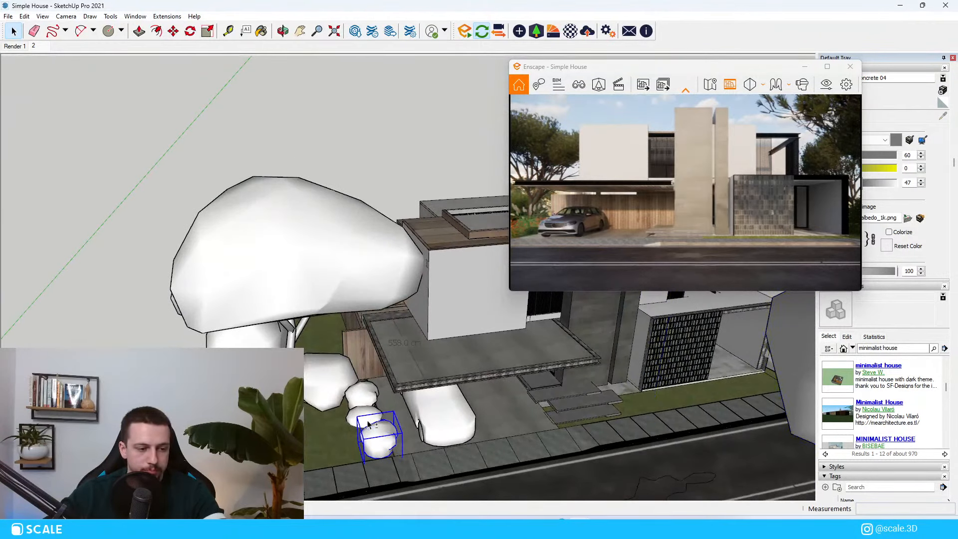
pyautogui.press('m')
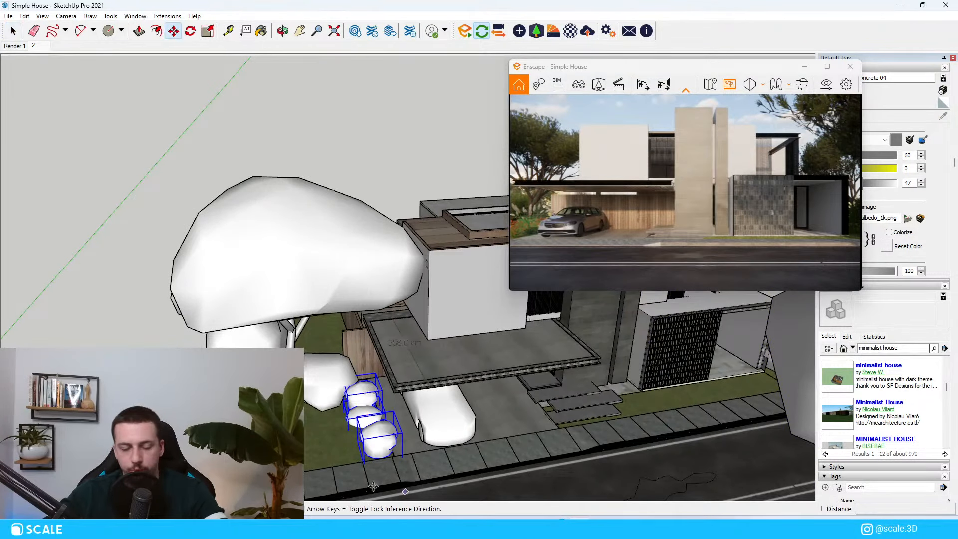
pyautogui.moveTo(364, 388); pyautogui.dragTo(680, 429, button='middle')
pyautogui.scroll(4, 698, 394)
# Rotate the three copied bushes 90° and move them onto the narrow lawn strip in front of the perforated screen wall
pyautogui.press('q')
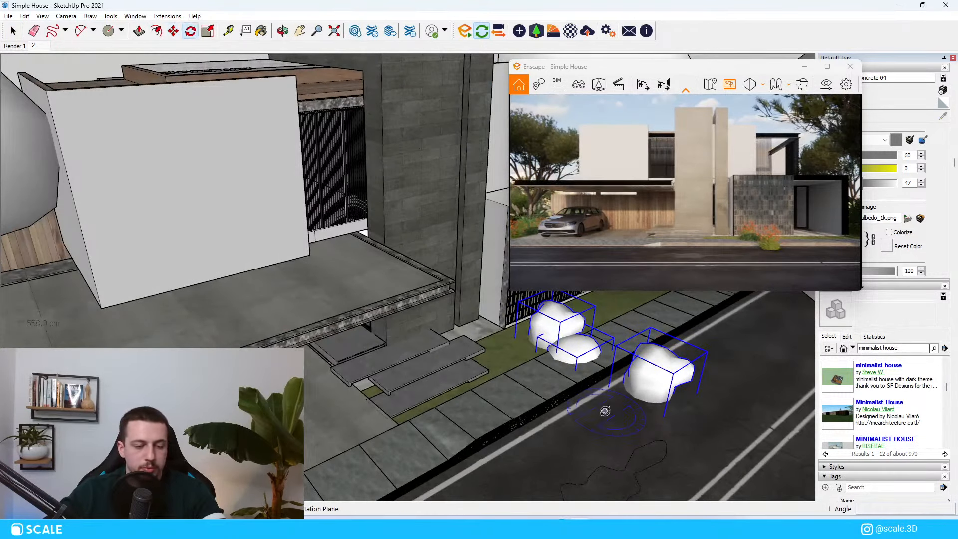
pyautogui.click(605, 411)
pyautogui.click(625, 423)
pyautogui.click(575, 433)
pyautogui.press('m')
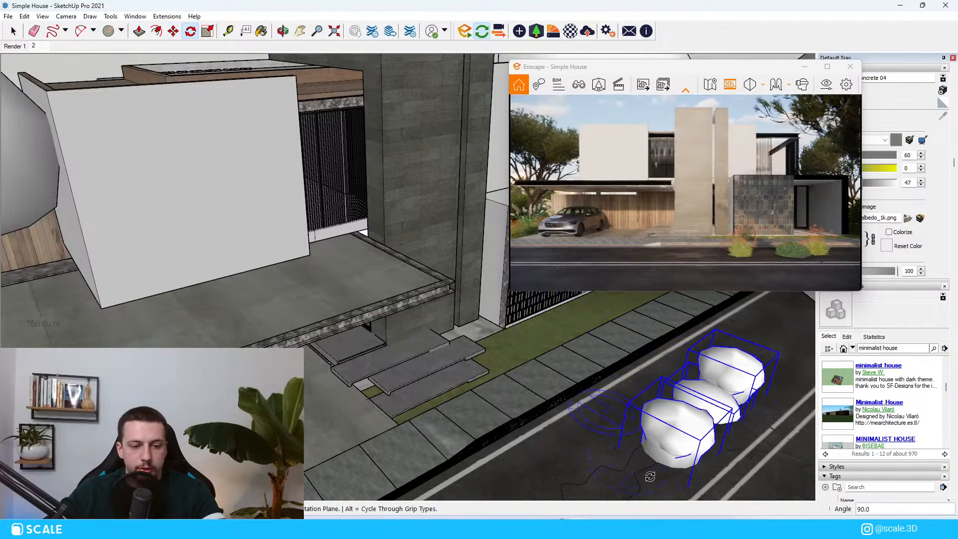
pyautogui.click(680, 488)
pyautogui.click(520, 355)
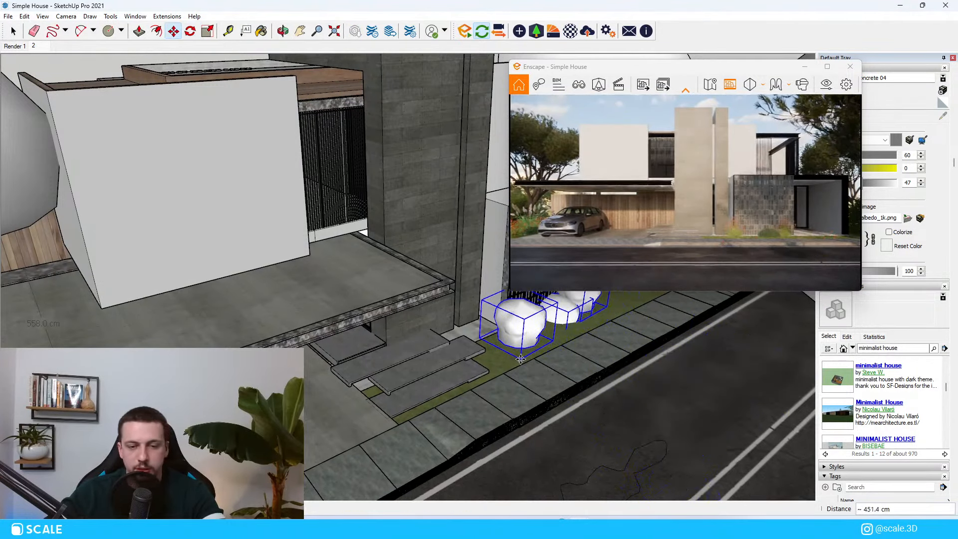
# Delete the two outer bushes on the lawn strip before the screen wall, keeping only the low middle one
pyautogui.scroll(2, 594, 359)
pyautogui.moveTo(594, 359); pyautogui.dragTo(499, 345, button='middle')
pyautogui.press('space')
pyautogui.click(478, 340)
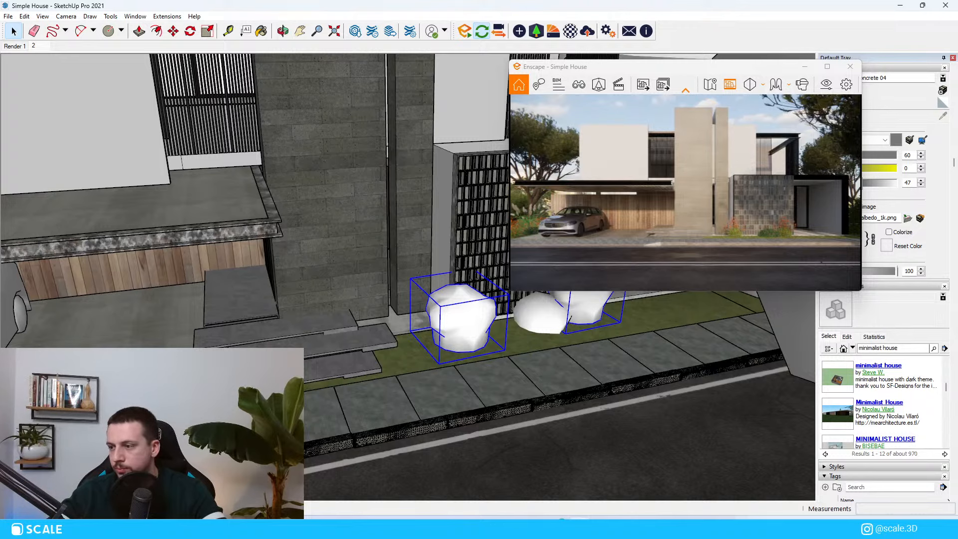
pyautogui.press('Delete')
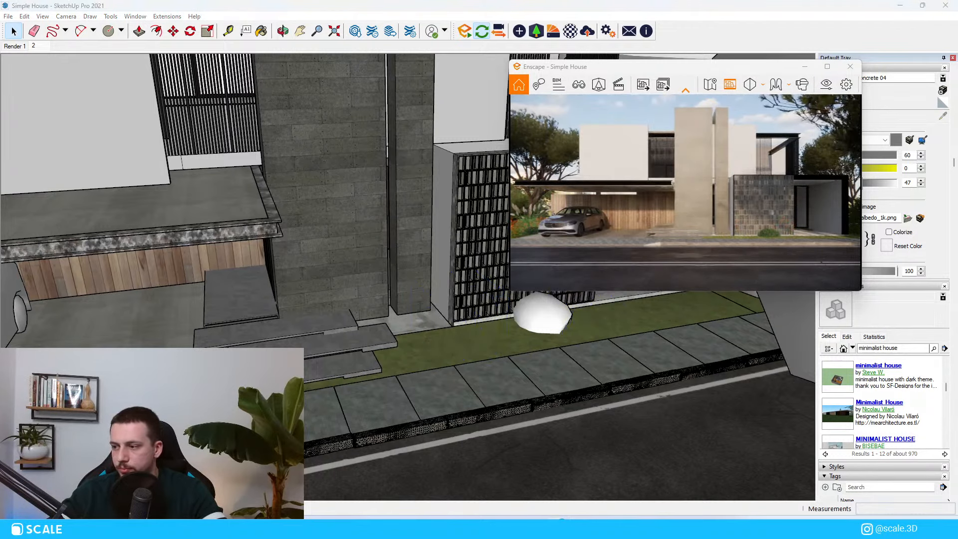
pyautogui.scroll(-2, 572, 375)
pyautogui.scroll(5, 608, 365)
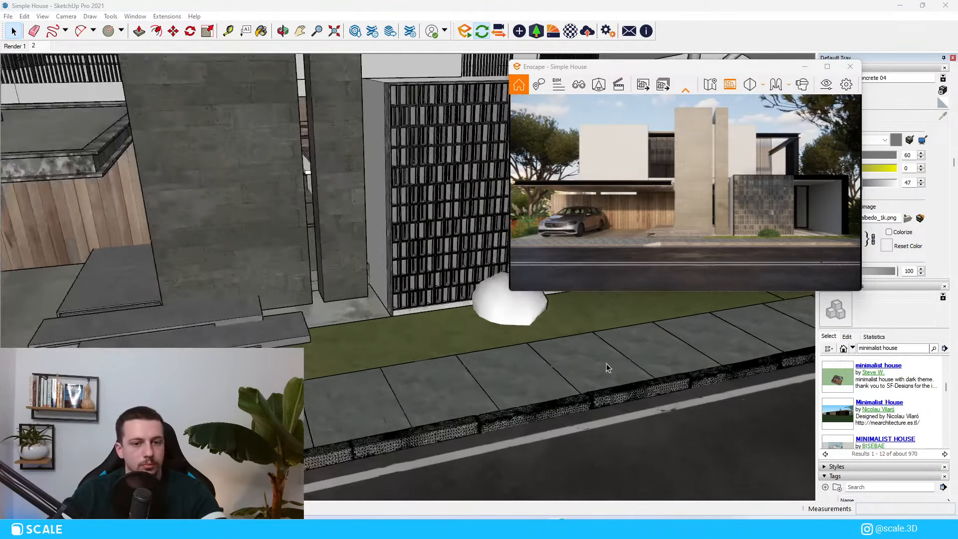
pyautogui.click(212, 3)
pyautogui.click(534, 32)
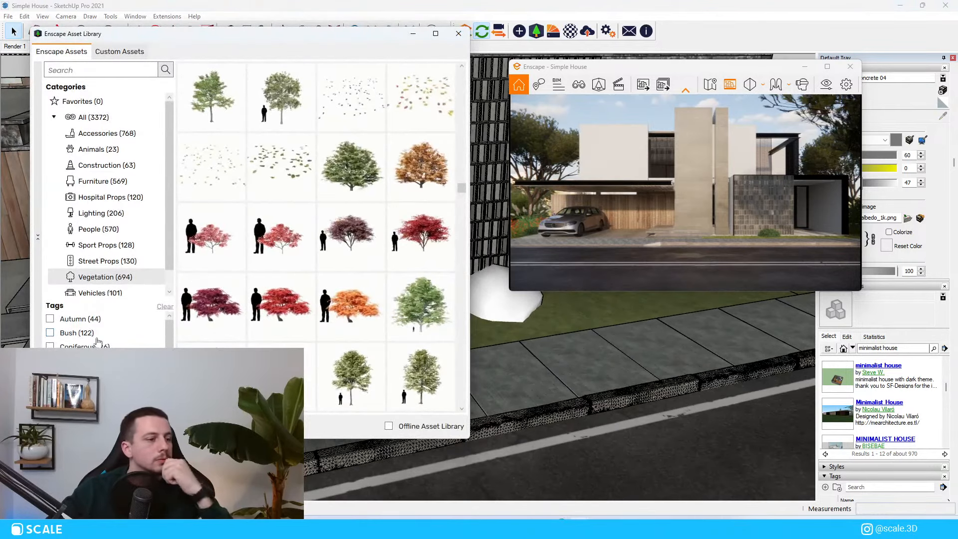
pyautogui.scroll(-5, 310, 228)
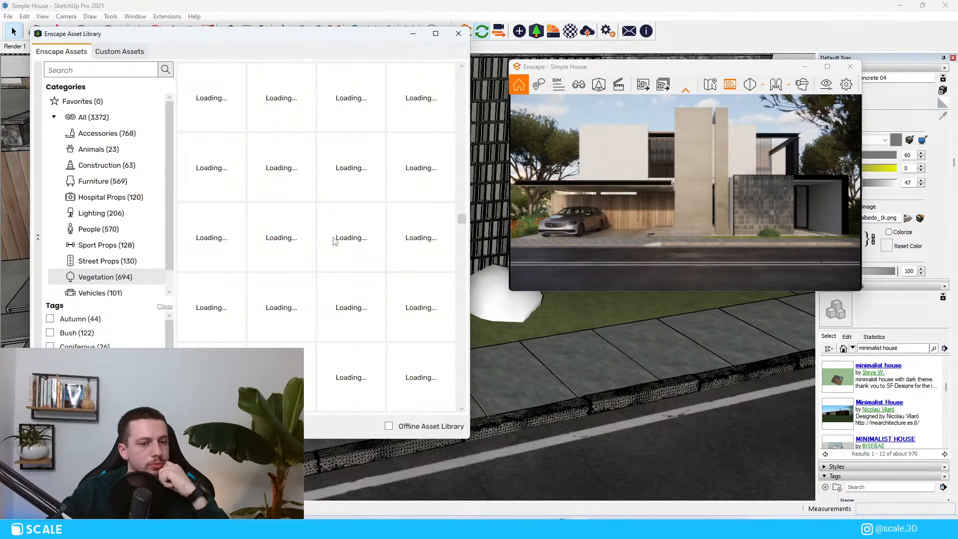
pyautogui.scroll(10, 335, 241)
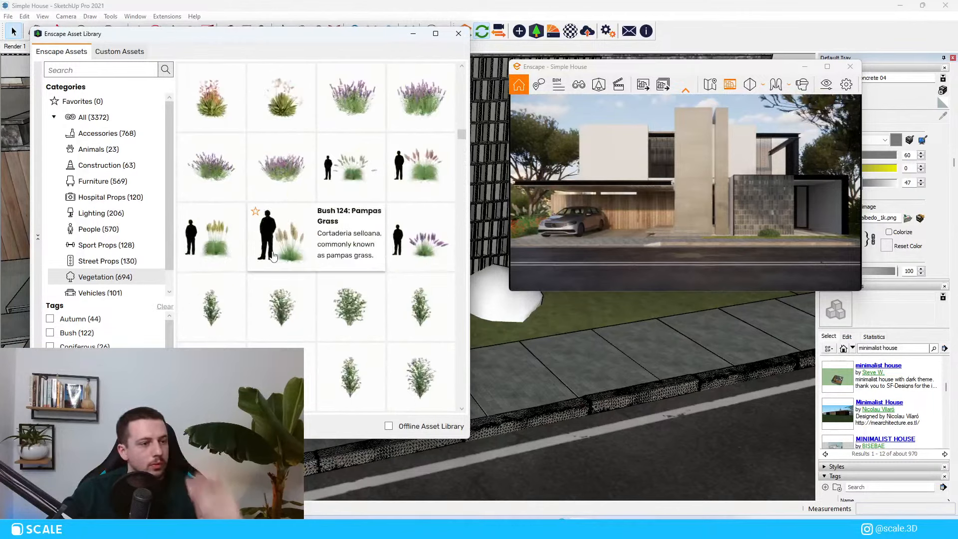
pyautogui.scroll(-3, 299, 258)
pyautogui.click(356, 103)
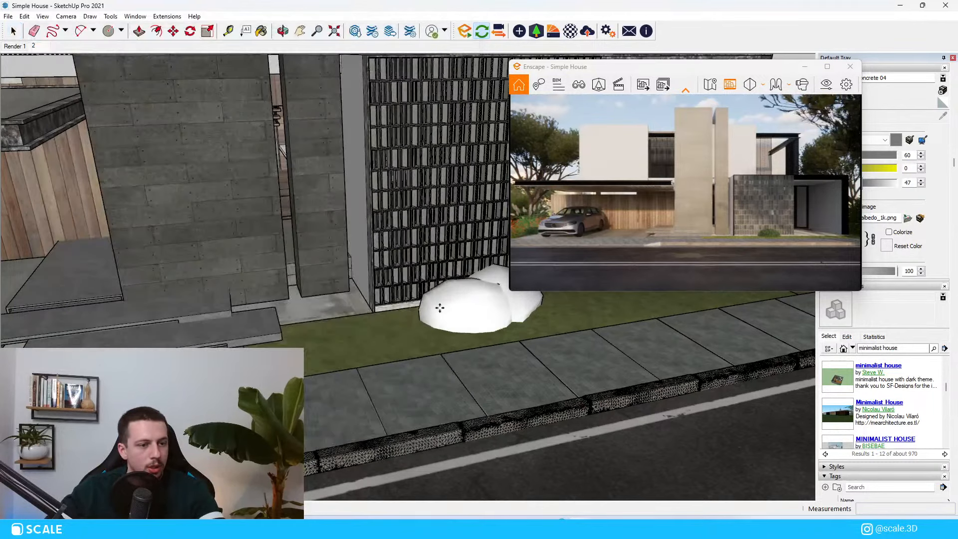
# Filter the vegetation in the Enscape Asset Library by the Bush tag
pyautogui.click(535, 36)
pyautogui.scroll(3, 248, 322)
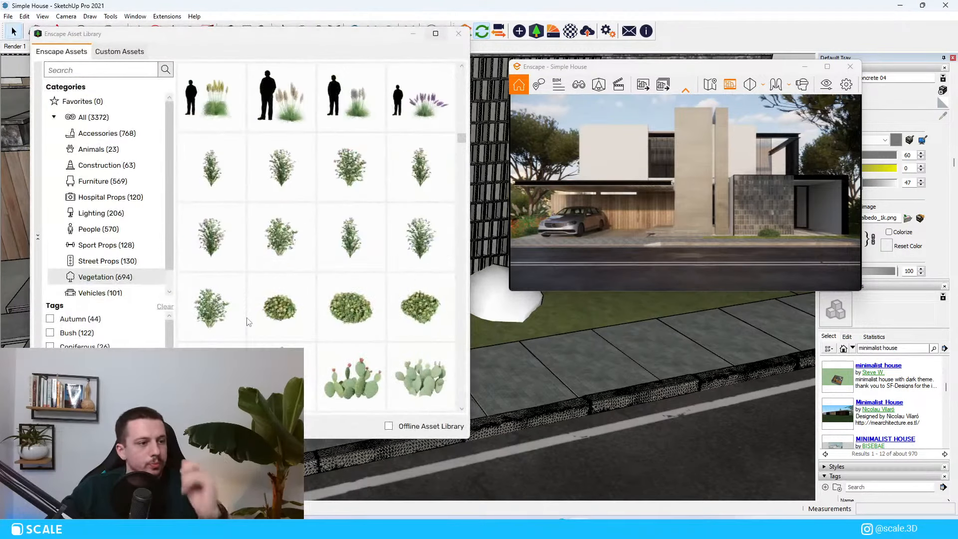
pyautogui.scroll(3, 322, 275)
pyautogui.click(75, 333)
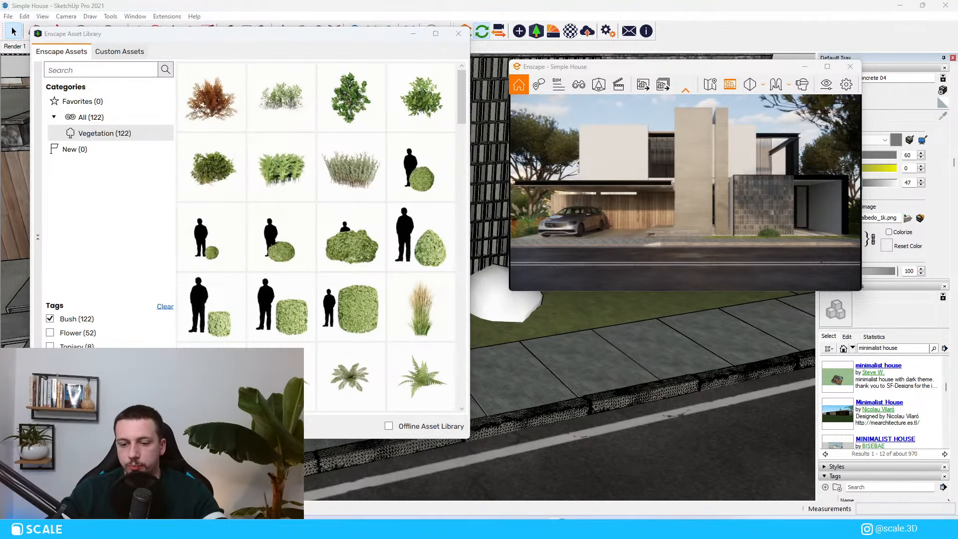
# Enlarge the Enscape render to inspect the front facade and its planting, and restore the smaller window
pyautogui.click(827, 67)
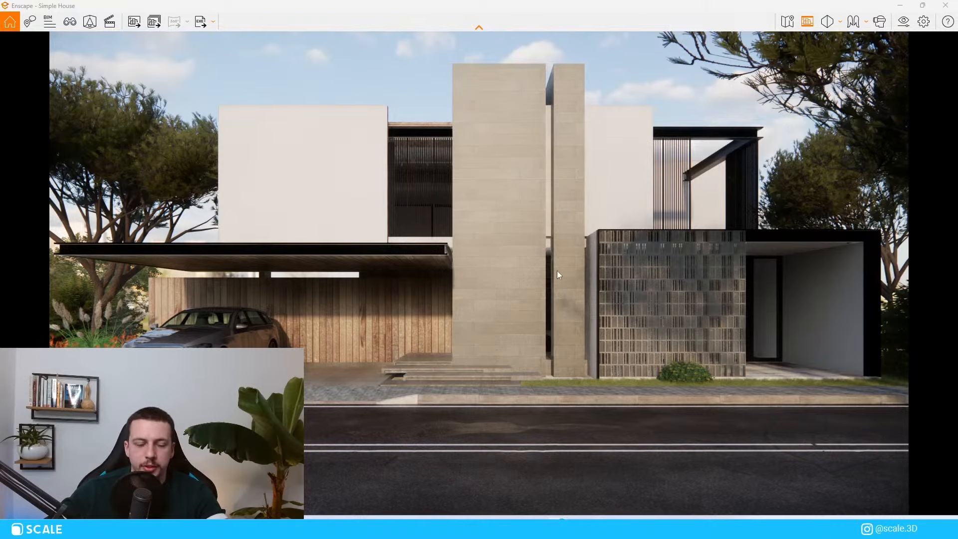
pyautogui.scroll(3, 552, 275)
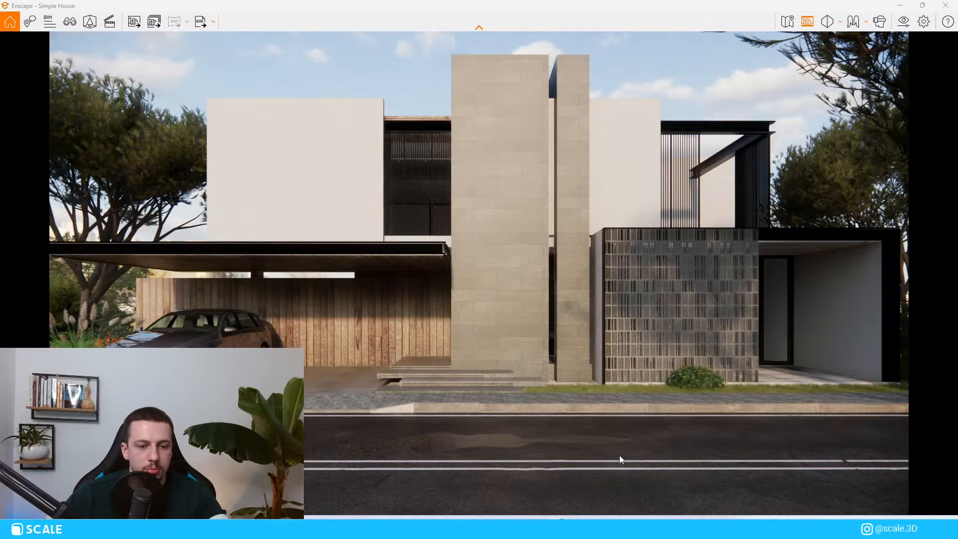
pyautogui.doubleClick(703, 4)
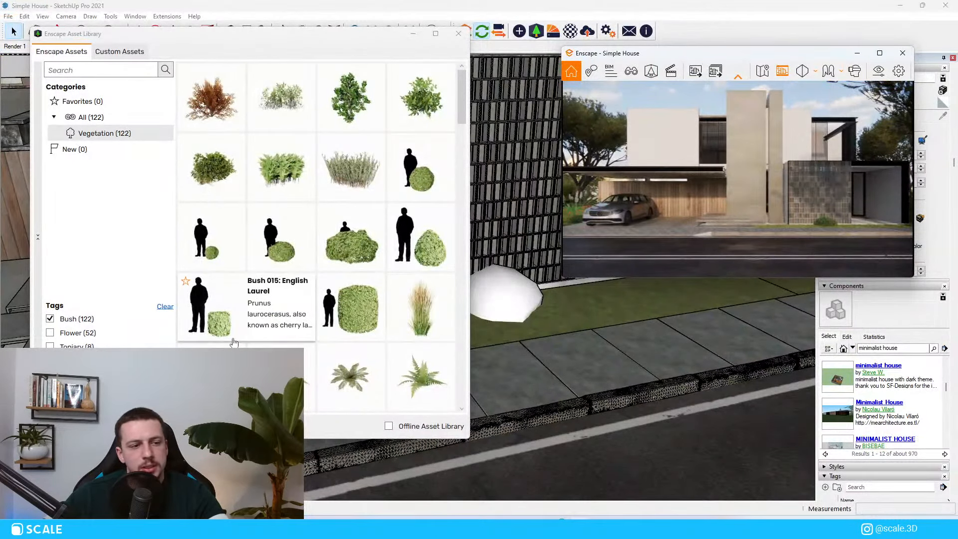
# Reset the Enscape render to the saved view 2
pyautogui.scroll(-2, 320, 336)
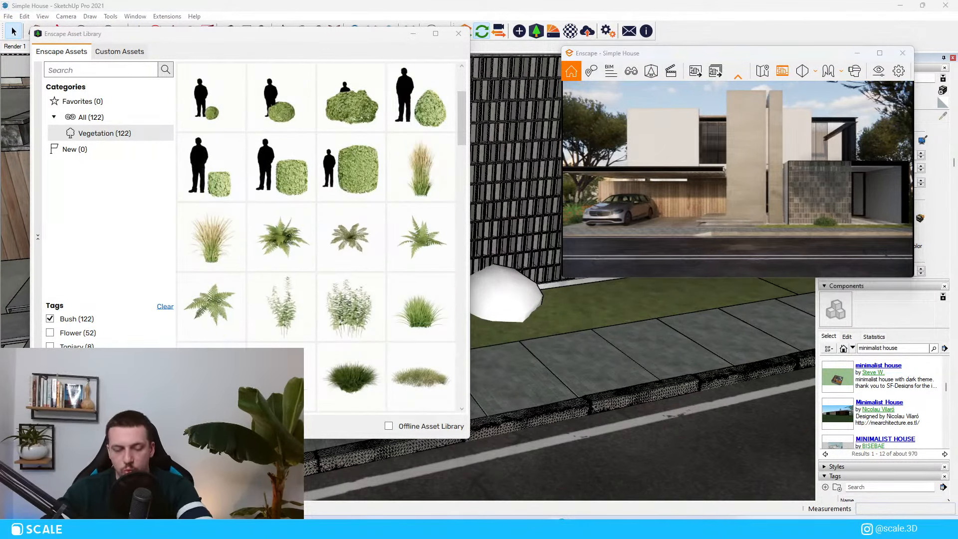
pyautogui.moveTo(287, 290)
pyautogui.scroll(-1, 286, 290)
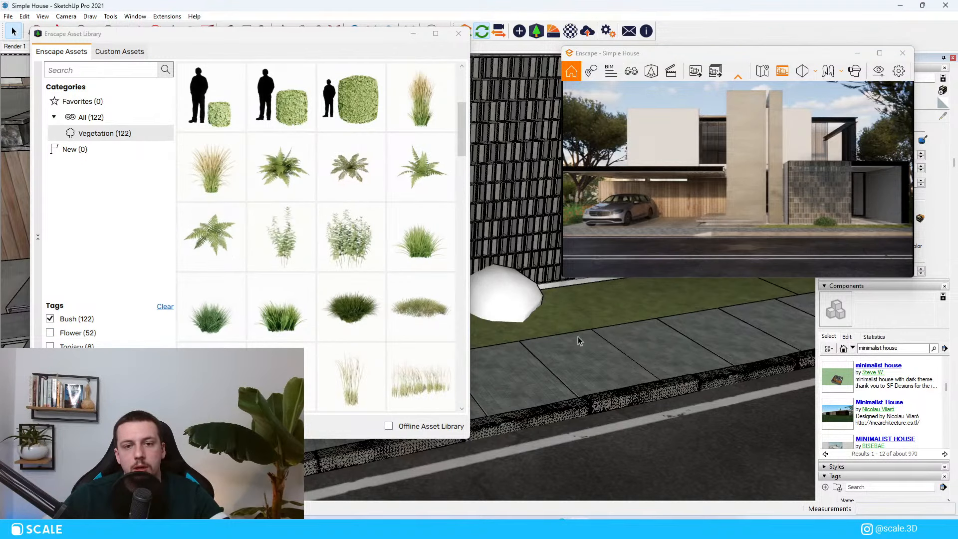
pyautogui.click(631, 71)
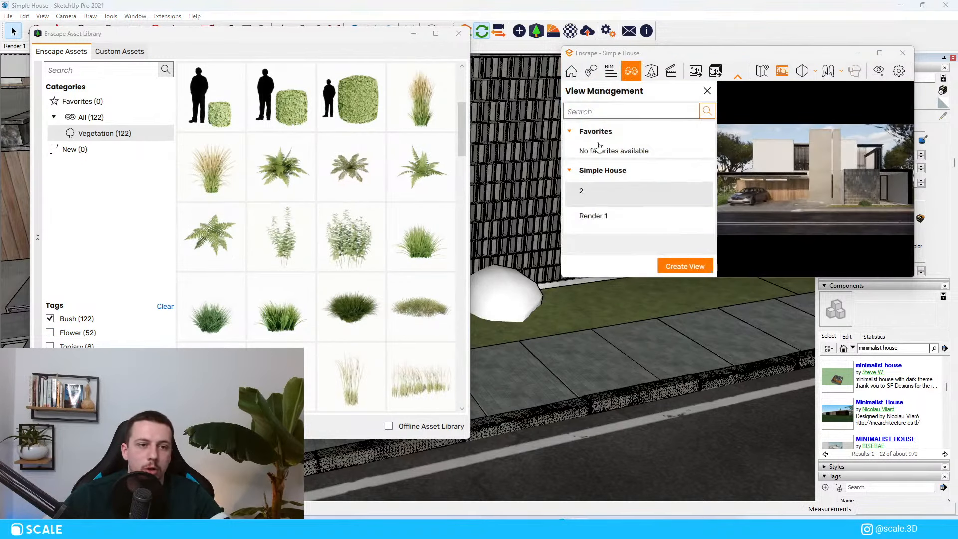
pyautogui.click(673, 192)
pyautogui.click(705, 90)
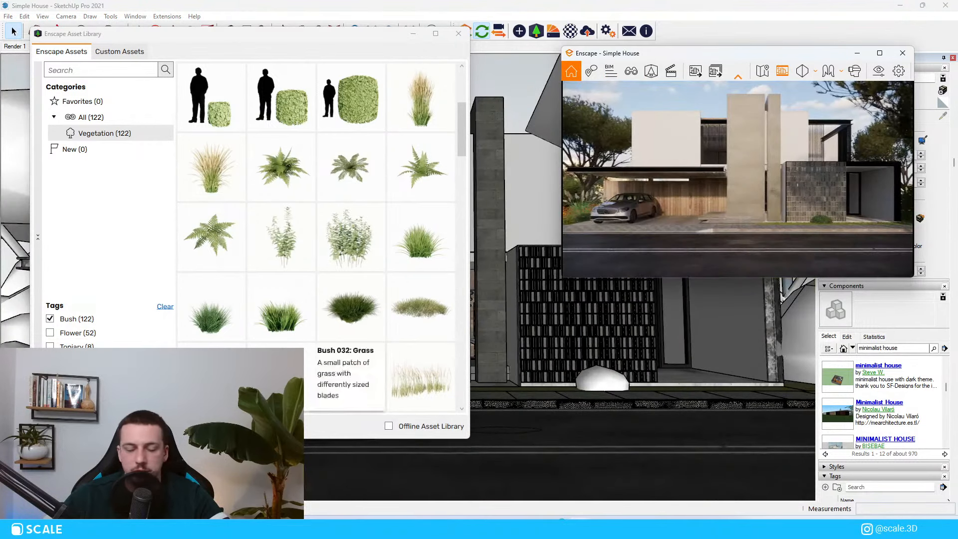
# Place a low green bush from the filtered assets on the lawn strip between the entrance steps and the existing bush
pyautogui.scroll(-10, 315, 382)
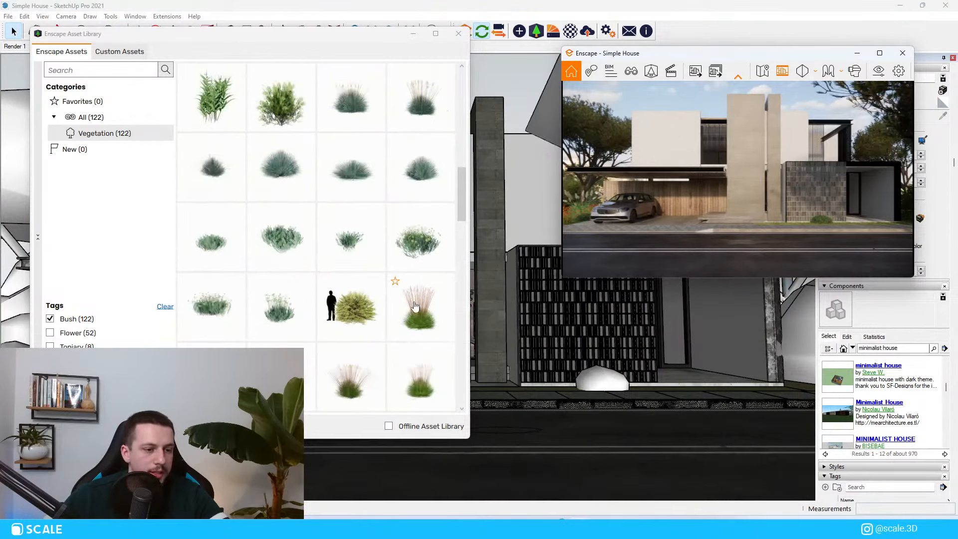
pyautogui.click(236, 107)
pyautogui.scroll(1, 629, 419)
pyautogui.moveTo(453, 257); pyautogui.dragTo(461, 342, button='middle')
pyautogui.scroll(3, 609, 357)
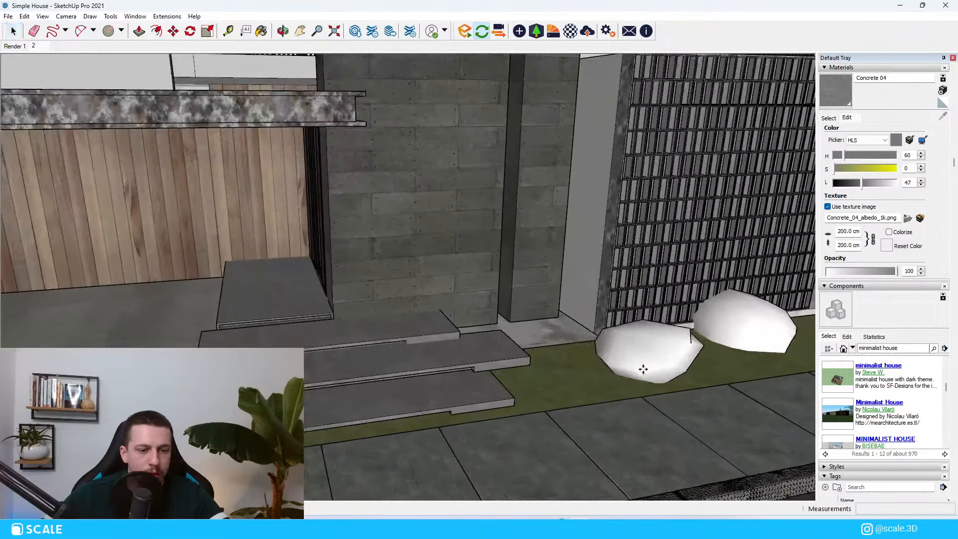
# Bring the Enscape render window back to the front and end the bush placement
pyautogui.click(865, 527)
pyautogui.click(825, 475)
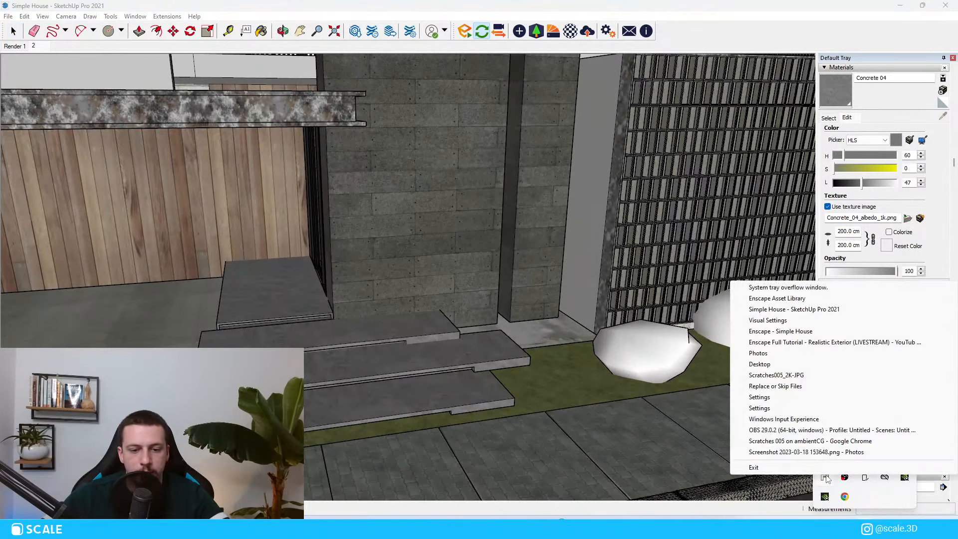
pyautogui.click(780, 331)
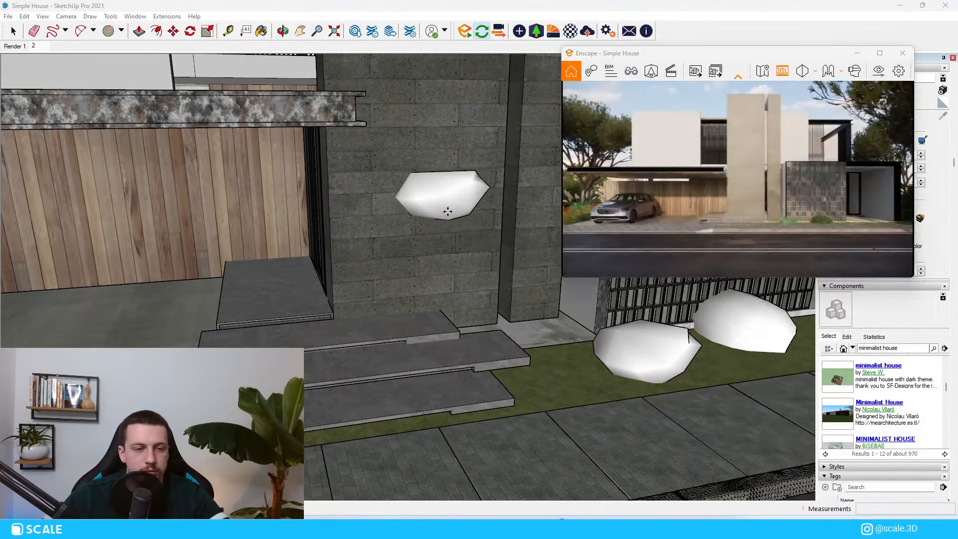
pyautogui.scroll(-2, 209, 311)
pyautogui.scroll(-2, 259, 312)
pyautogui.press('space')
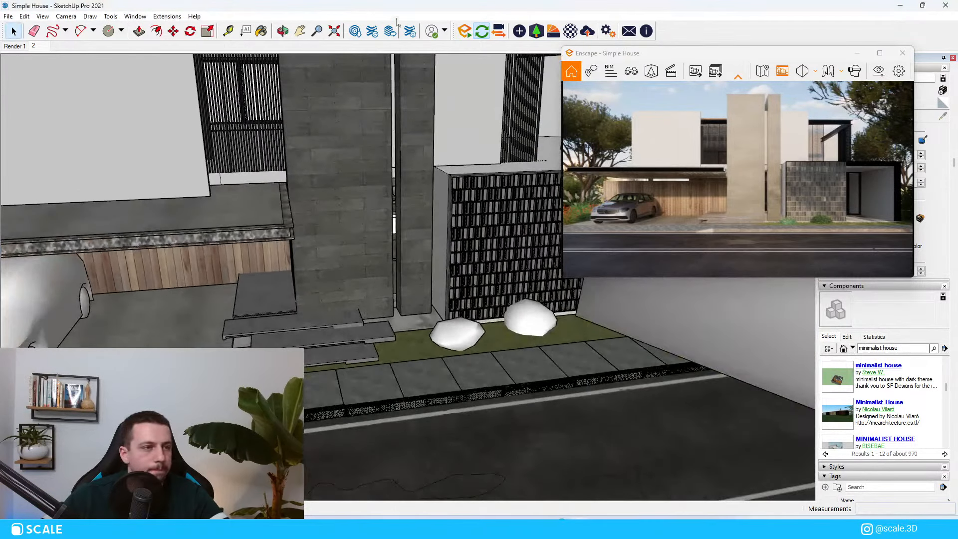
# Place a purple flowering bush from the bush assets on the lawn strip before the screen wall and select it
pyautogui.click(536, 32)
pyautogui.scroll(-10, 334, 330)
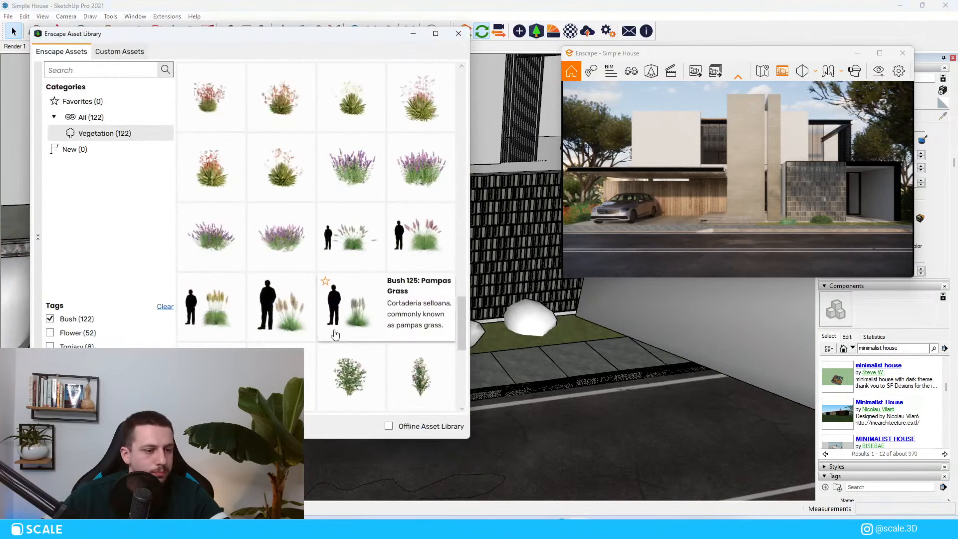
pyautogui.scroll(-2, 338, 332)
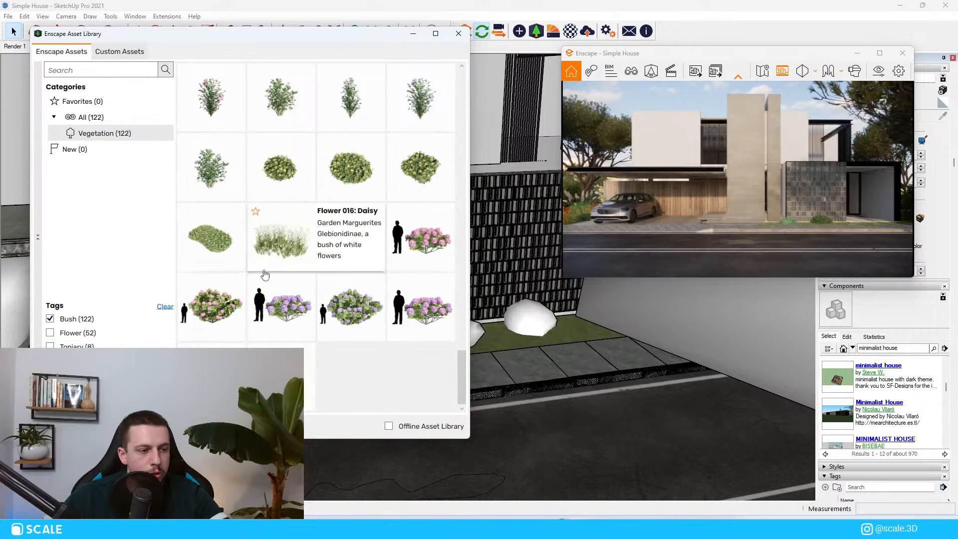
pyautogui.click(293, 321)
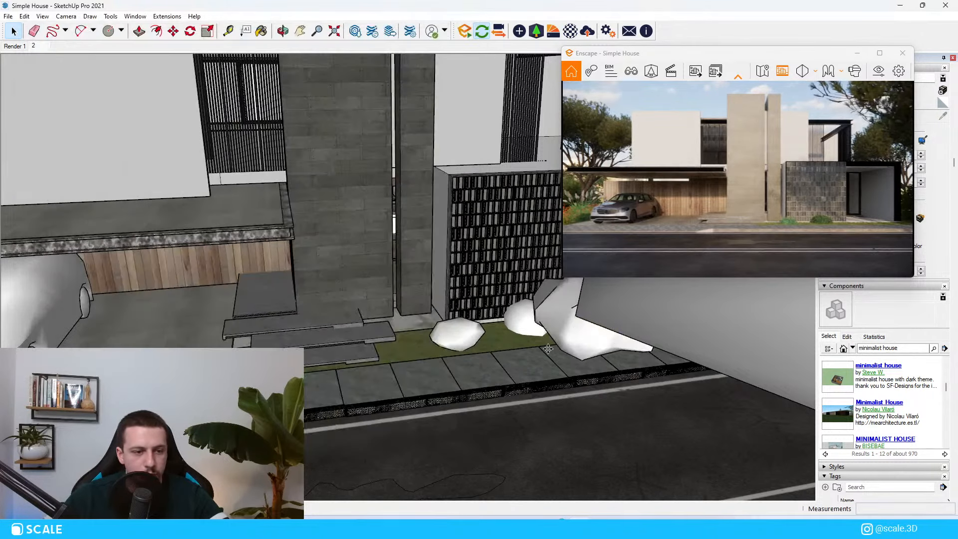
pyautogui.scroll(3, 460, 343)
pyautogui.click(461, 343)
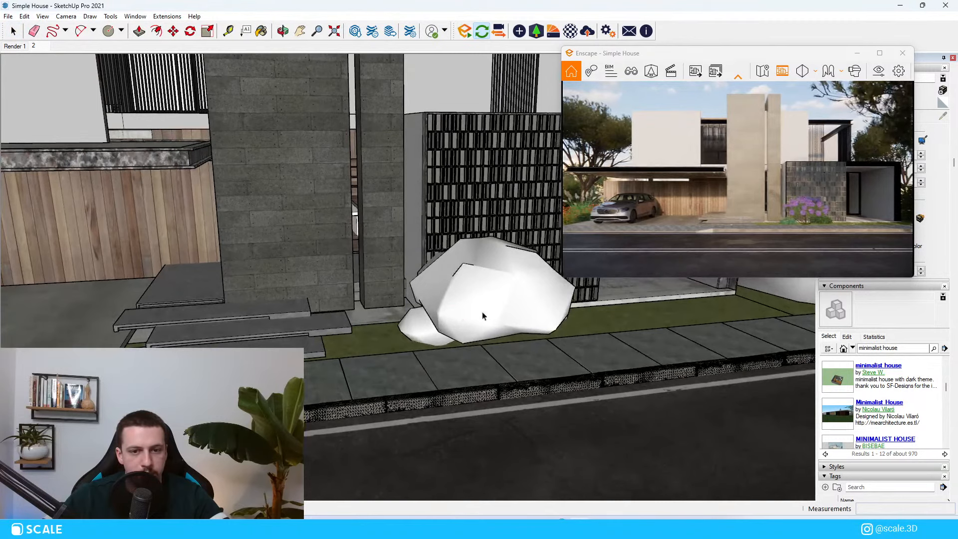
pyautogui.click(441, 322)
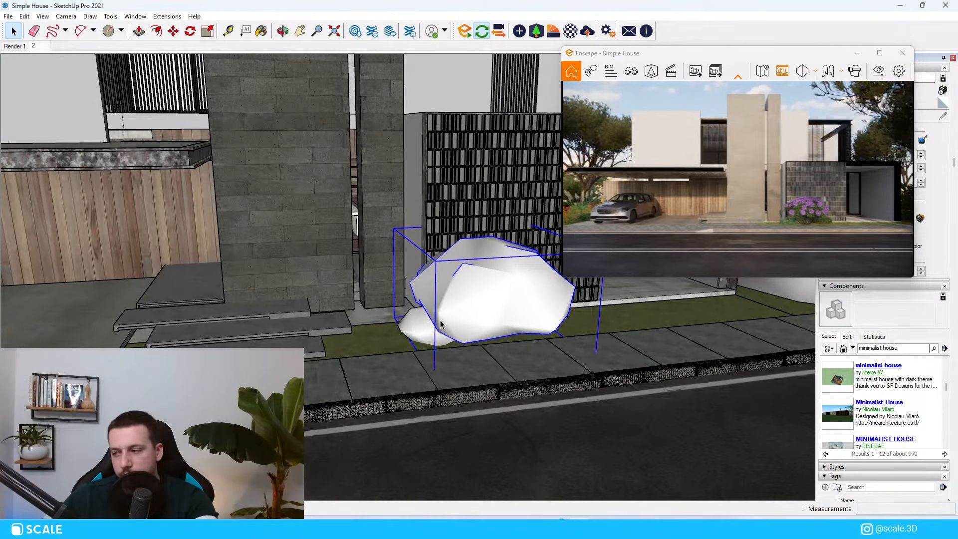
# Delete the purple flowering bush and place a spreading green bush from the bush assets on the lawn before the screen wall
pyautogui.press('Delete')
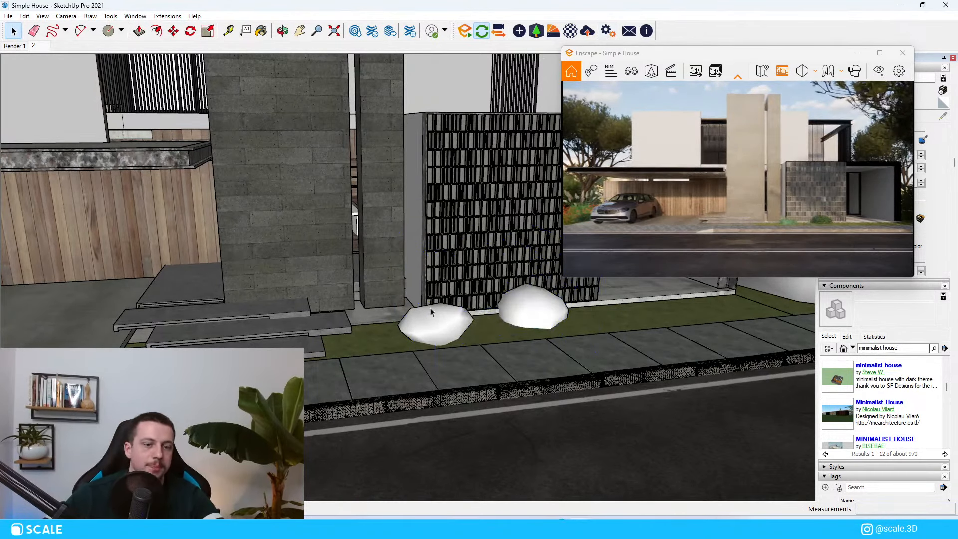
pyautogui.scroll(-2, 382, 390)
pyautogui.click(538, 30)
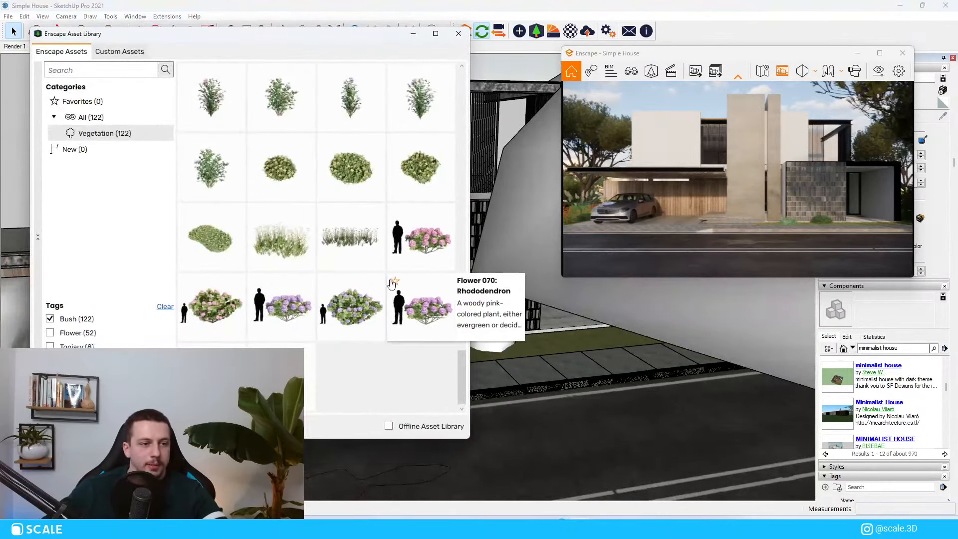
pyautogui.scroll(10, 389, 283)
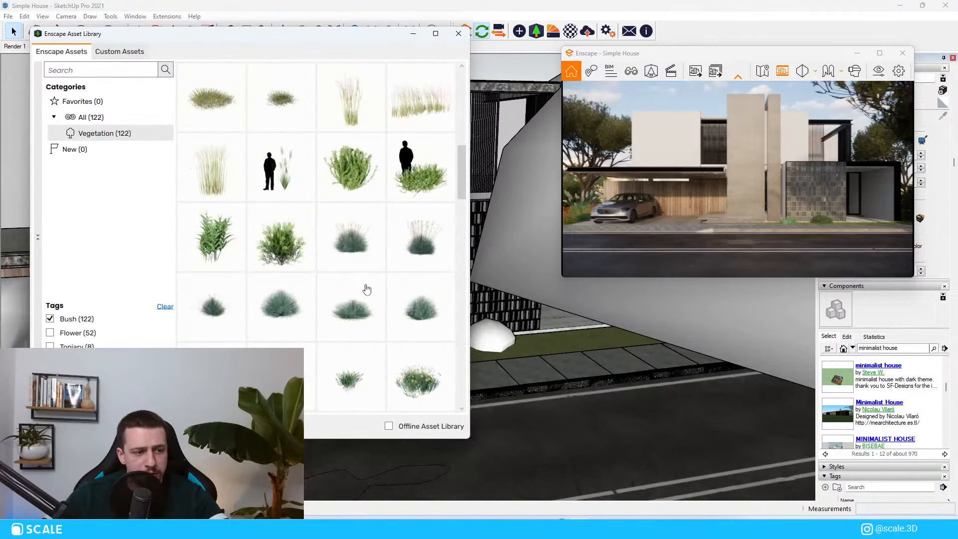
pyautogui.click(355, 200)
pyautogui.scroll(5, 491, 339)
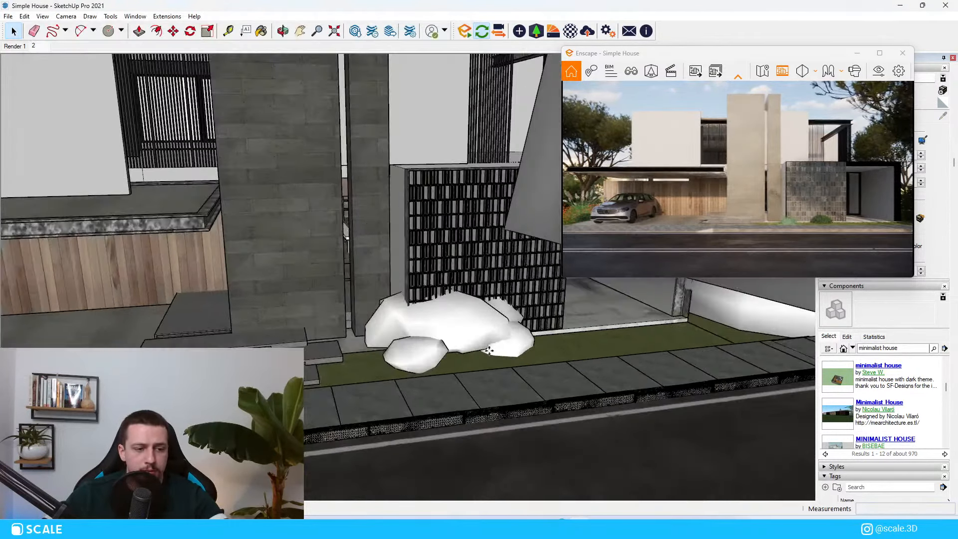
pyautogui.scroll(2, 486, 350)
pyautogui.moveTo(461, 341); pyautogui.dragTo(457, 346, button='middle')
pyautogui.scroll(-2, 457, 346)
pyautogui.scroll(-1, 457, 346)
pyautogui.press('Escape')
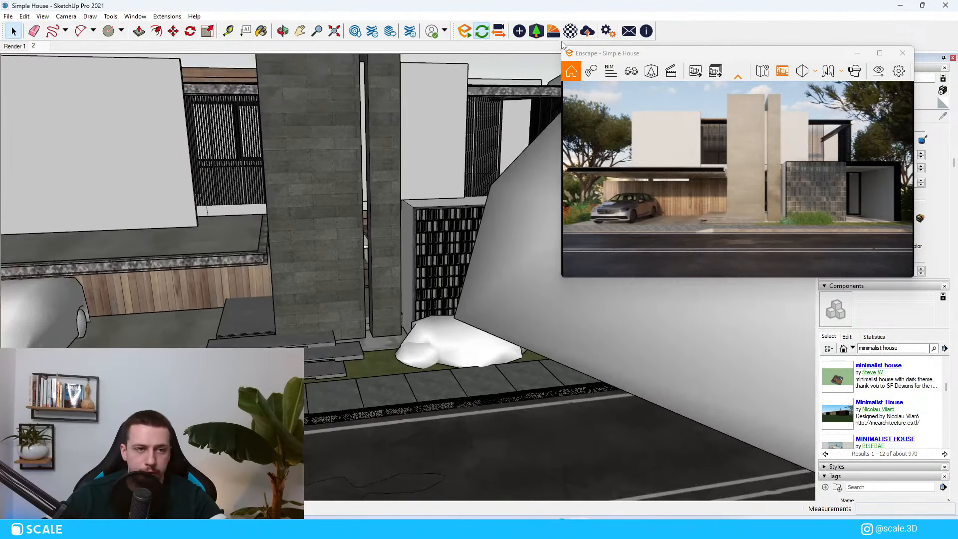
# Place a dark green grass bush from the asset library on the lawn strip beside the entrance steps
pyautogui.click(536, 31)
pyautogui.scroll(-5, 405, 272)
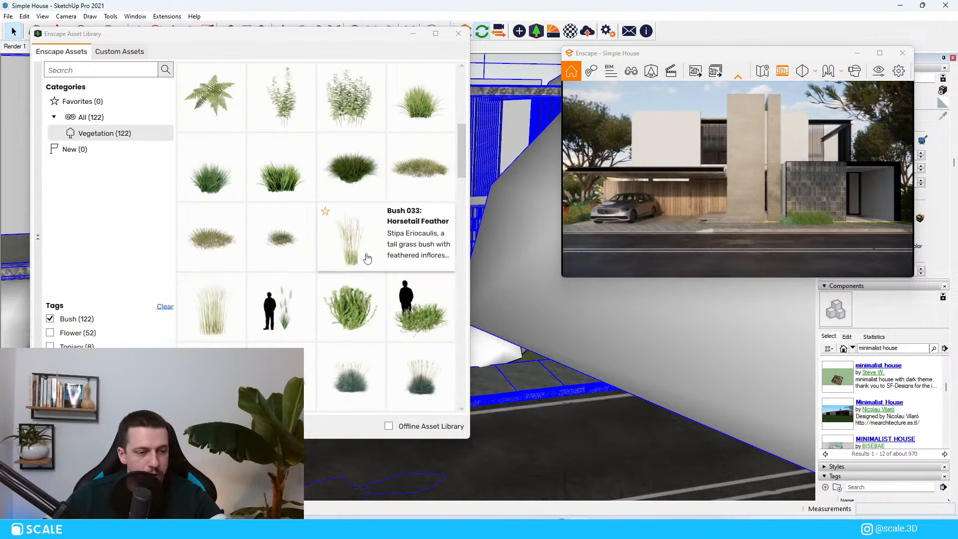
pyautogui.scroll(7, 359, 184)
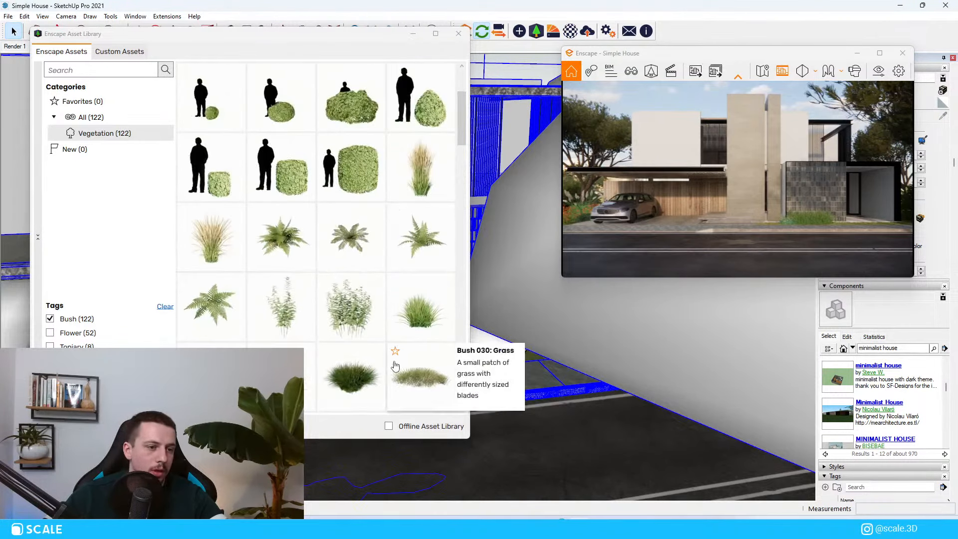
pyautogui.click(354, 381)
pyautogui.scroll(-2, 264, 248)
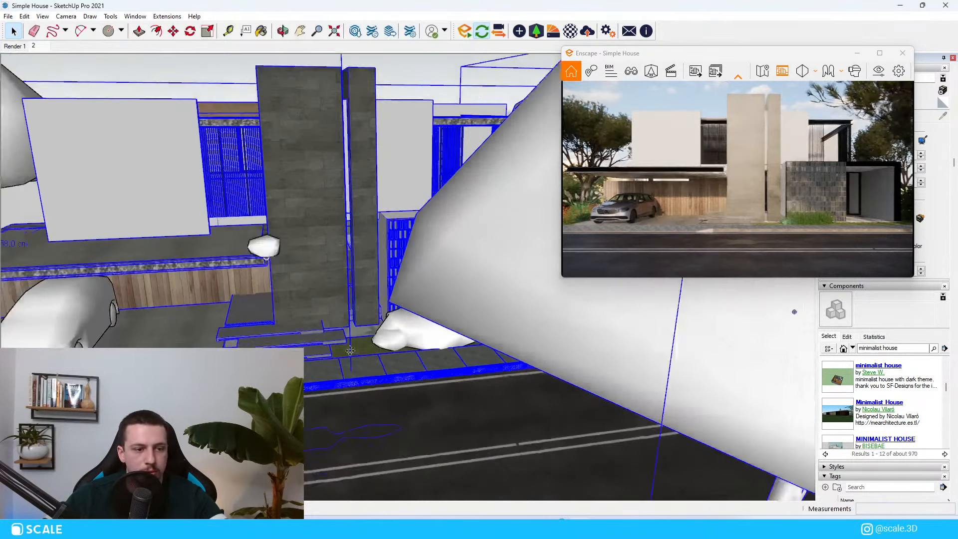
pyautogui.scroll(5, 455, 340)
pyautogui.click(341, 355)
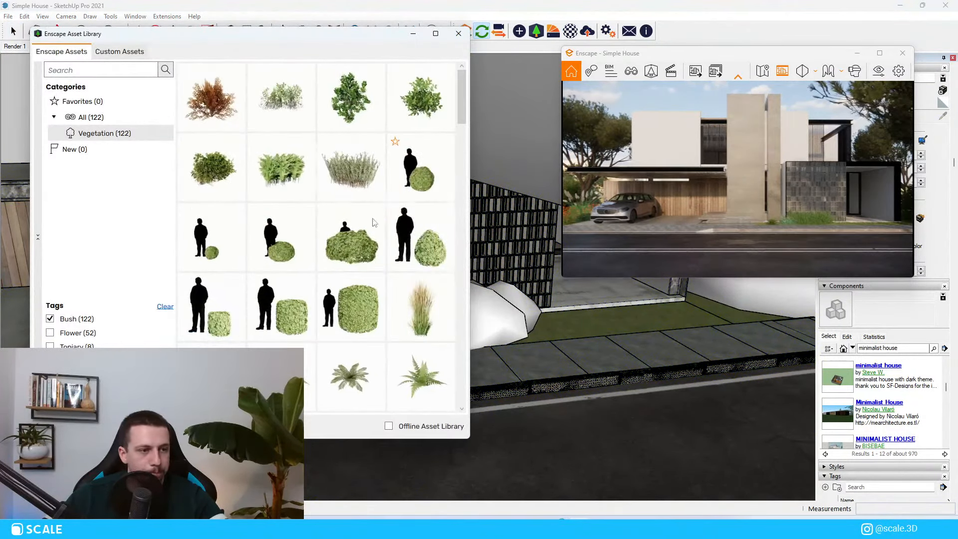
# Inspect the lawn close up in the Enscape render and set the Grass 04 material's lightness to 22 and saturation to 35
pyautogui.scroll(-4, 354, 334)
pyautogui.moveTo(795, 172); pyautogui.dragTo(808, 165)
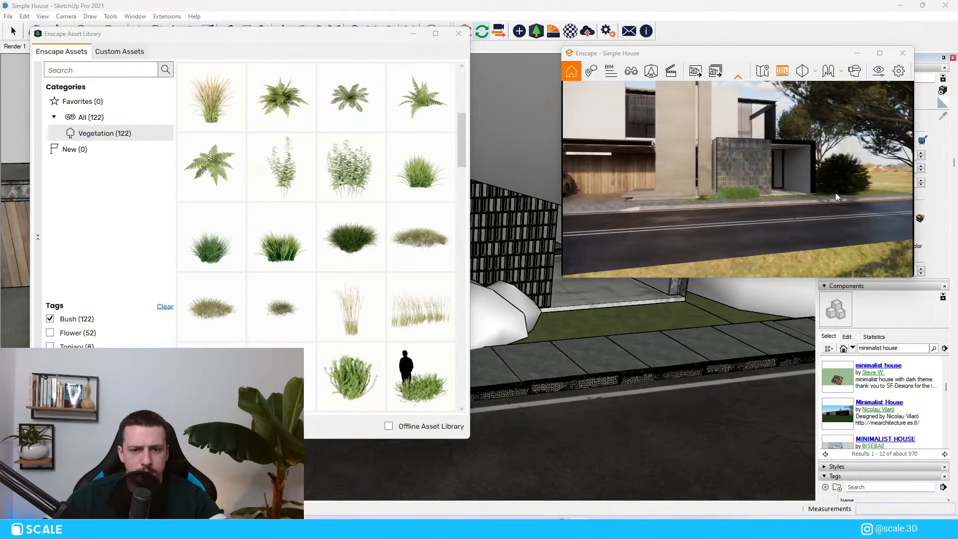
pyautogui.scroll(7, 840, 196)
pyautogui.moveTo(812, 204); pyautogui.dragTo(758, 211)
pyautogui.moveTo(758, 200); pyautogui.dragTo(713, 224, button='right')
pyautogui.moveTo(818, 200)
pyautogui.mouseDown(button='right')
pyautogui.moveTo(798, 187)
pyautogui.moveTo(818, 193)
pyautogui.mouseUp(button='right')
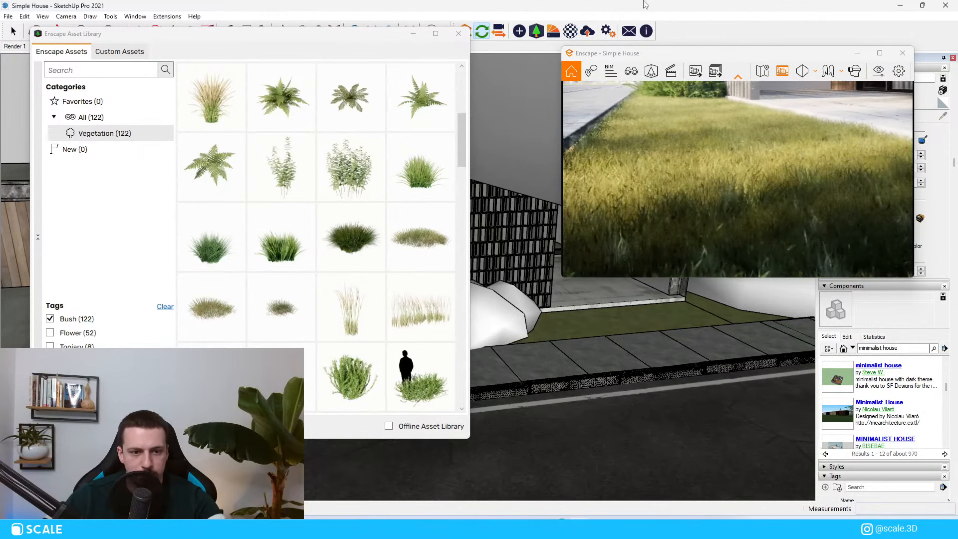
pyautogui.press('b')
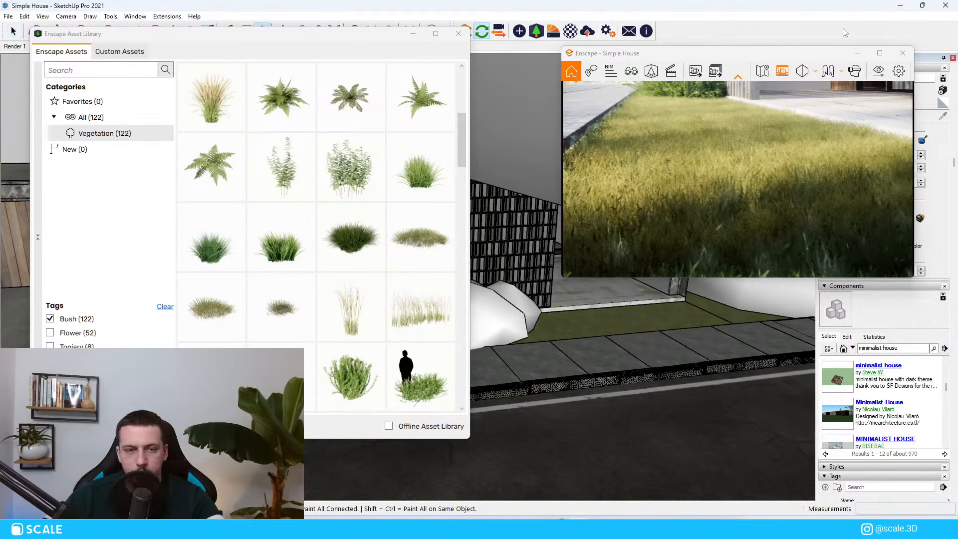
pyautogui.moveTo(822, 61); pyautogui.dragTo(677, 71)
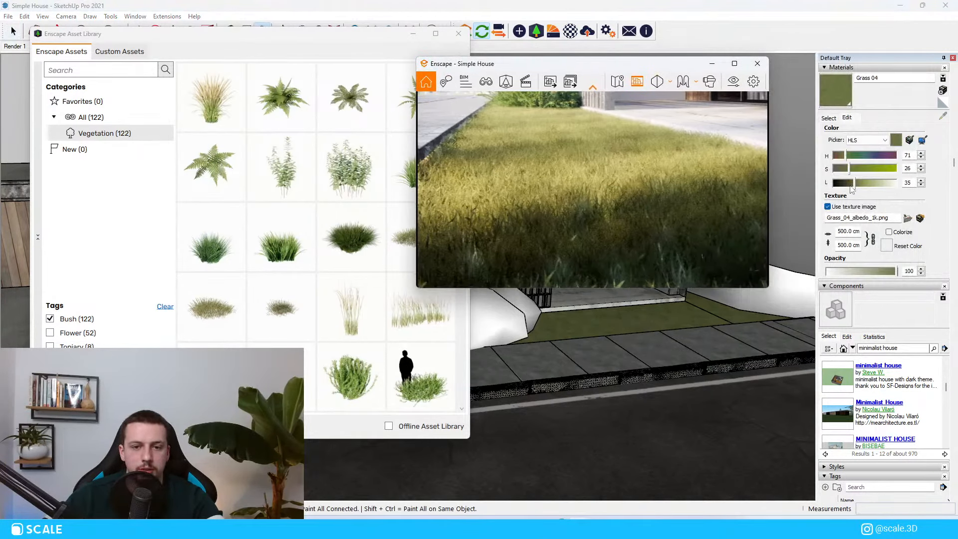
pyautogui.moveTo(852, 184); pyautogui.dragTo(846, 183)
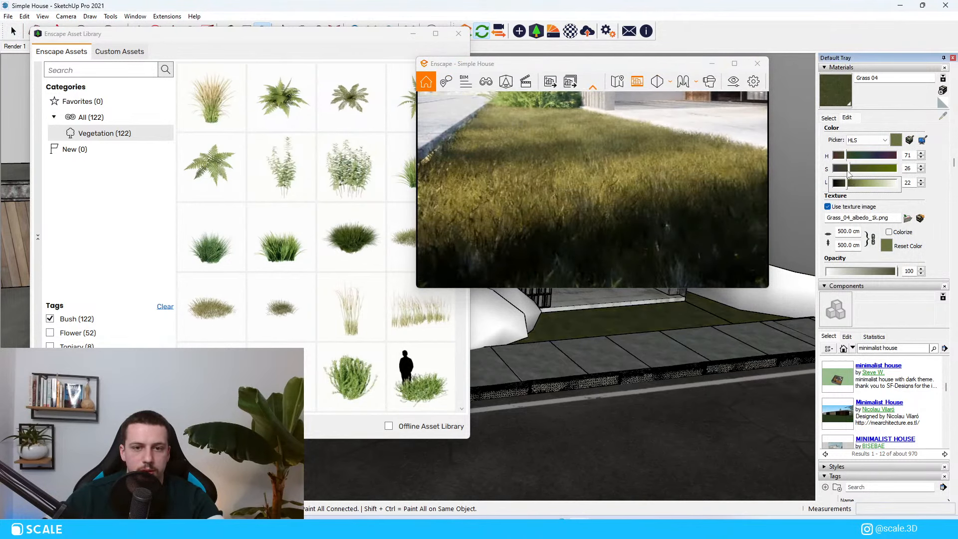
pyautogui.click(852, 171)
pyautogui.click(857, 172)
# Reset the Enscape render to saved view 2 and close the view management
pyautogui.moveTo(640, 69); pyautogui.dragTo(662, 63)
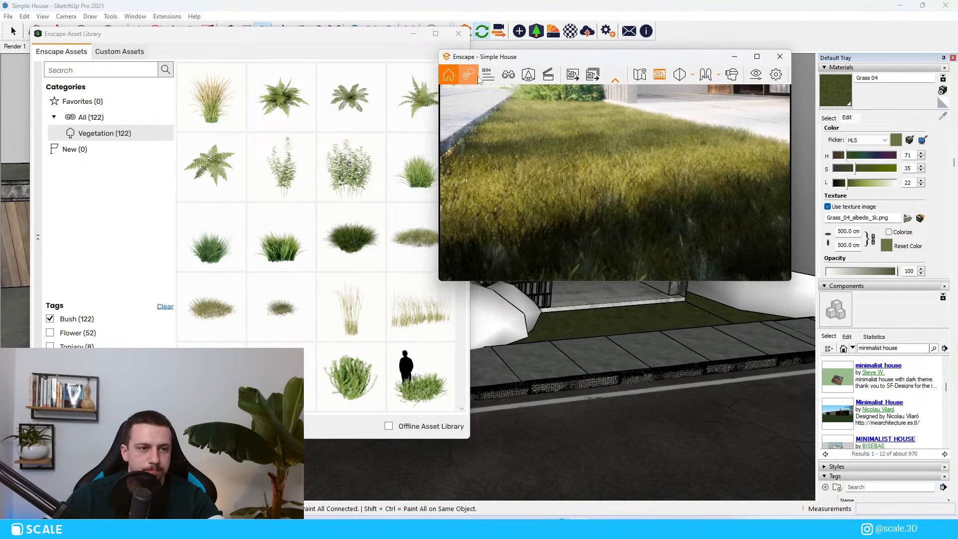
pyautogui.click(508, 74)
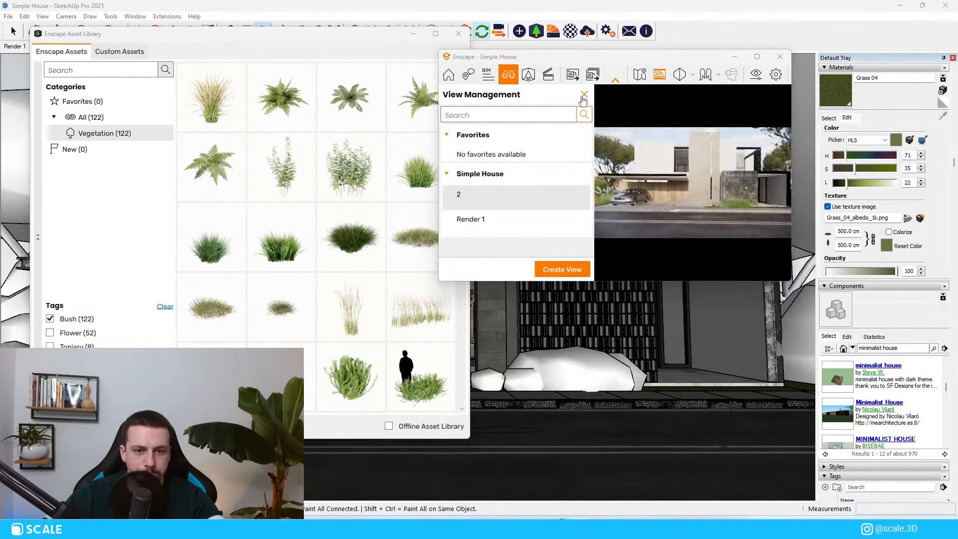
pyautogui.click(584, 94)
# Remove the Bush tag filter from the vegetation assets and bring the Enscape render window back to the front
pyautogui.scroll(10, 361, 408)
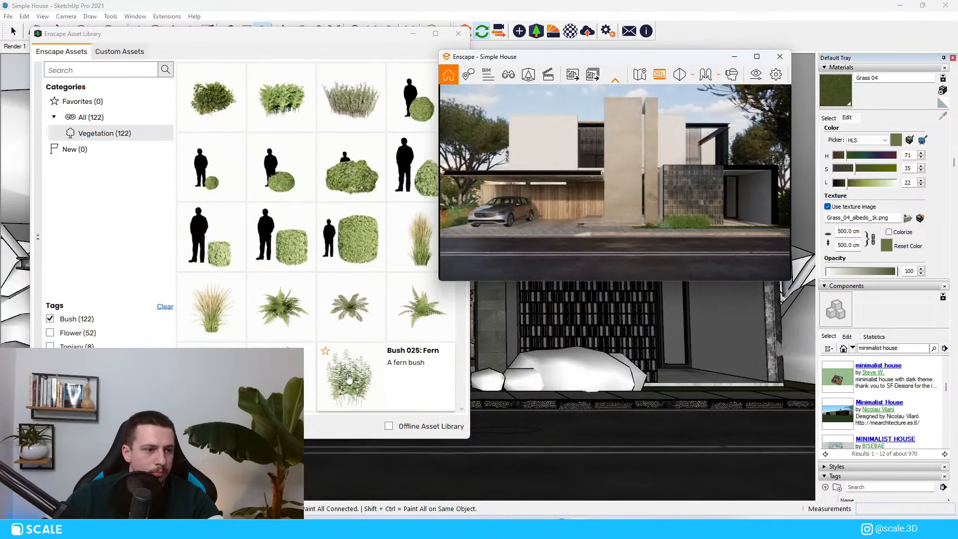
pyautogui.click(50, 318)
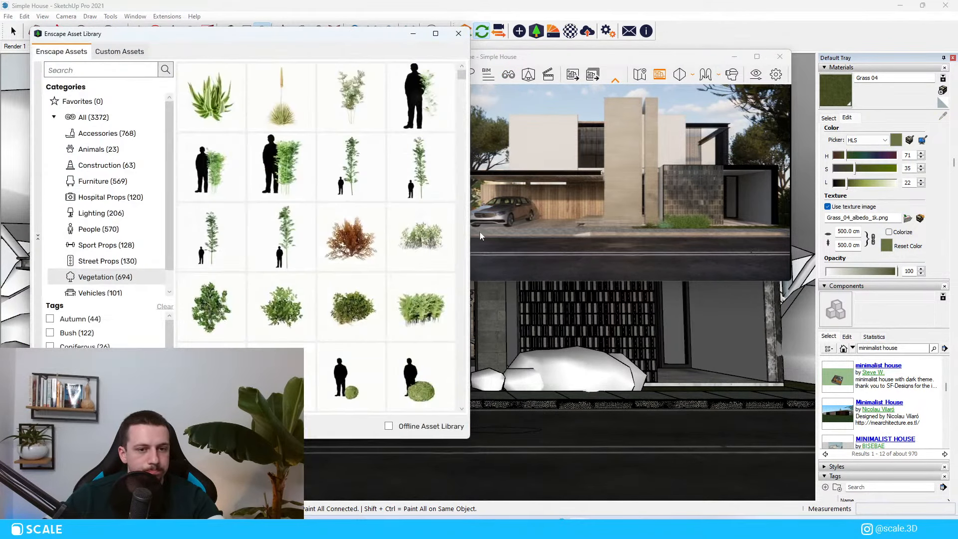
pyautogui.moveTo(343, 37); pyautogui.dragTo(264, 60)
pyautogui.click(864, 528)
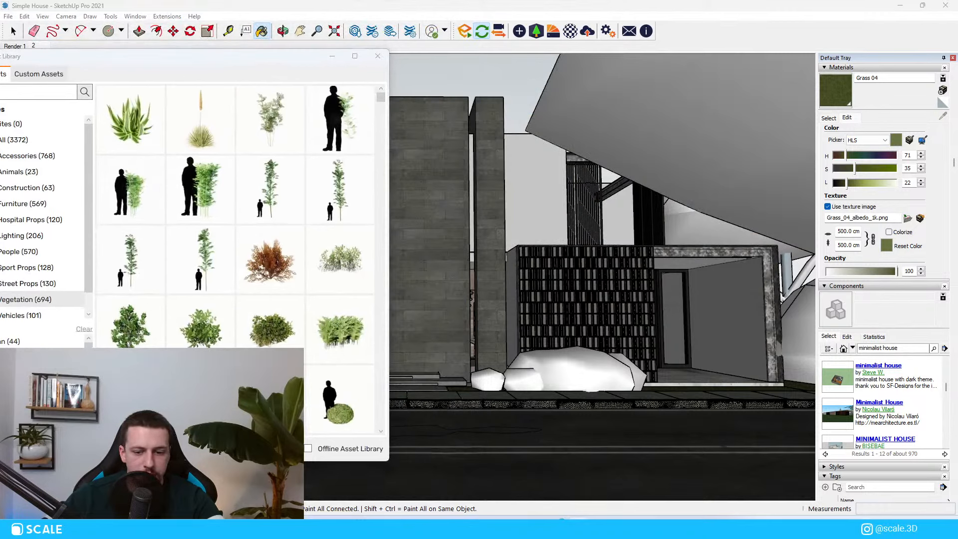
pyautogui.click(886, 478)
pyautogui.click(780, 336)
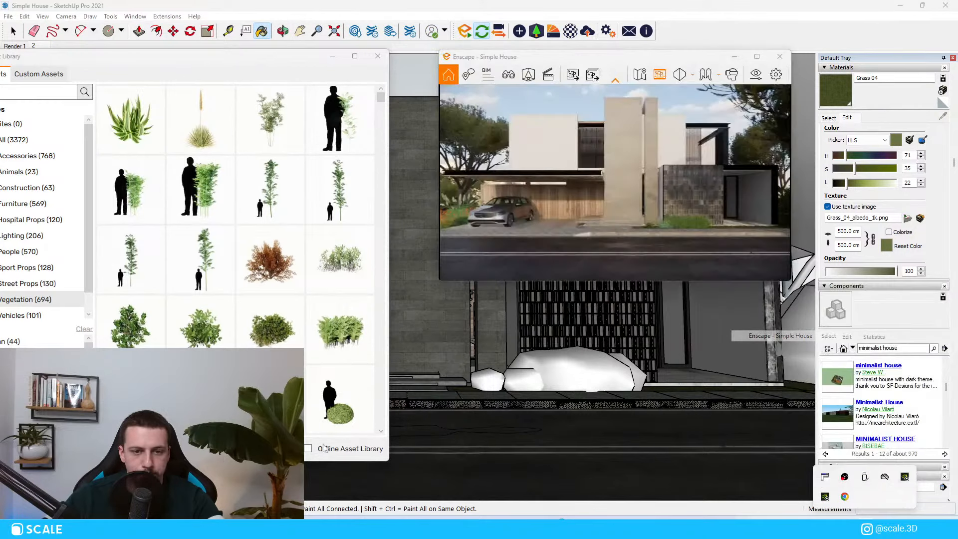
# Browse the unfiltered vegetation assets through to the deciduous trees for a slender tree to stand by the entrance
pyautogui.press('space')
pyautogui.scroll(-6, 553, 397)
pyautogui.moveTo(553, 384)
pyautogui.mouseDown(button='middle')
pyautogui.moveTo(550, 439)
pyautogui.moveTo(563, 382)
pyautogui.mouseUp(button='middle')
pyautogui.scroll(3, 551, 418)
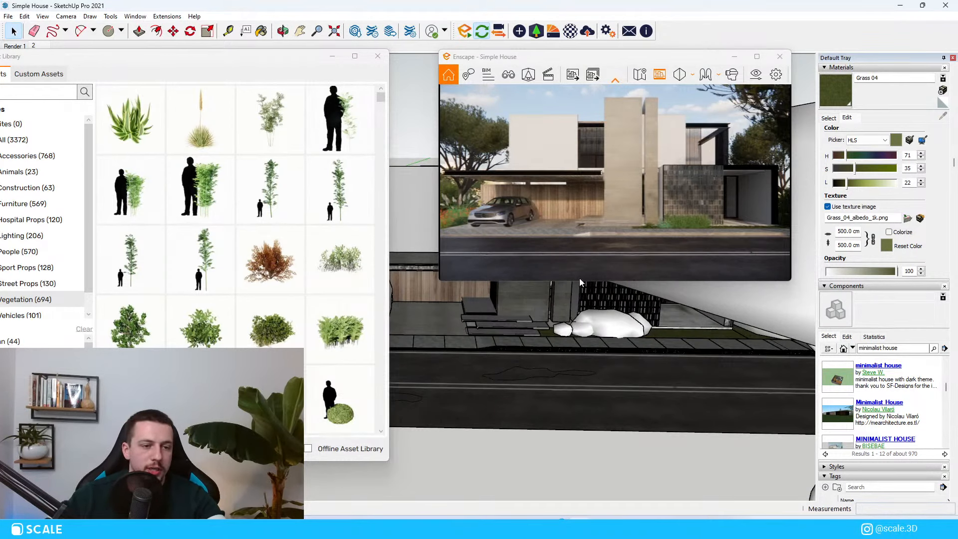
pyautogui.scroll(-3, 206, 331)
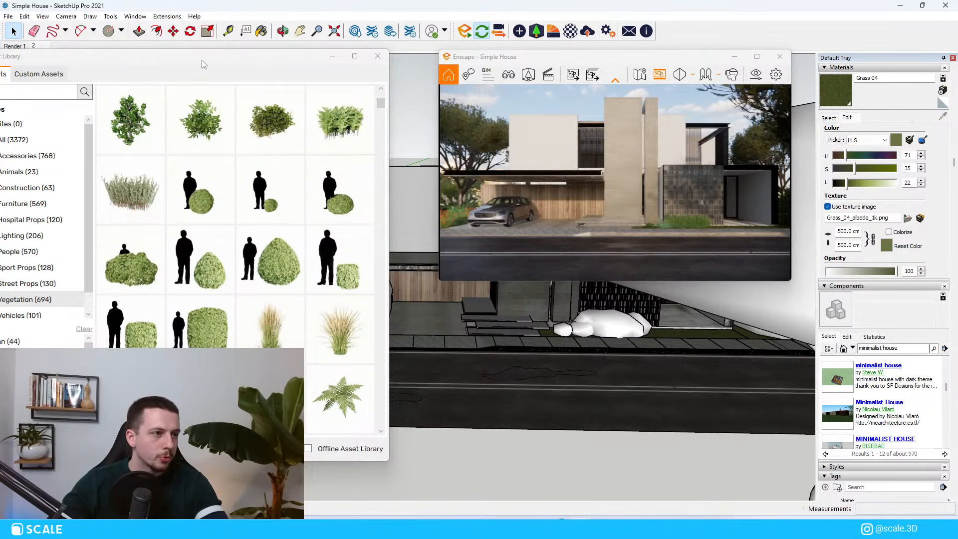
pyautogui.moveTo(201, 65); pyautogui.dragTo(232, 60)
pyautogui.scroll(-8, 244, 281)
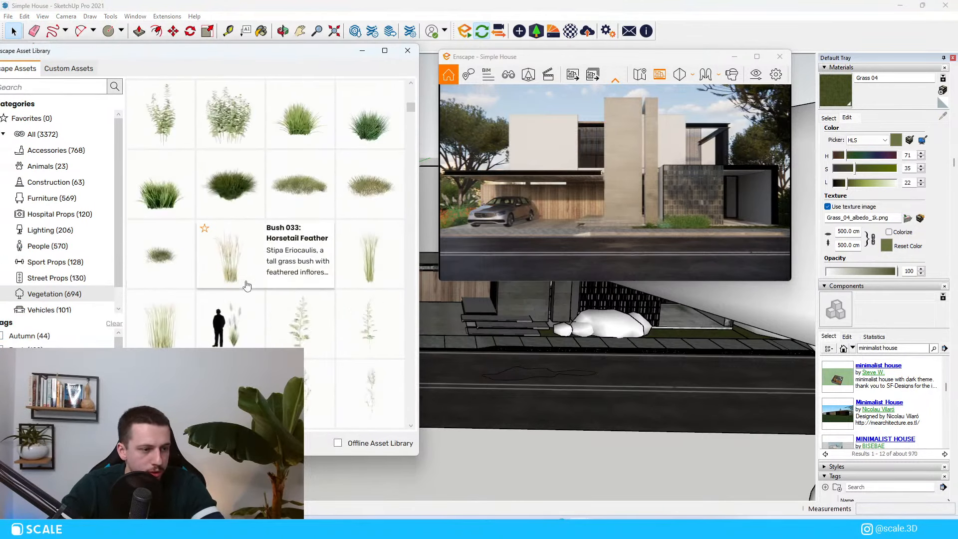
pyautogui.scroll(-10, 345, 268)
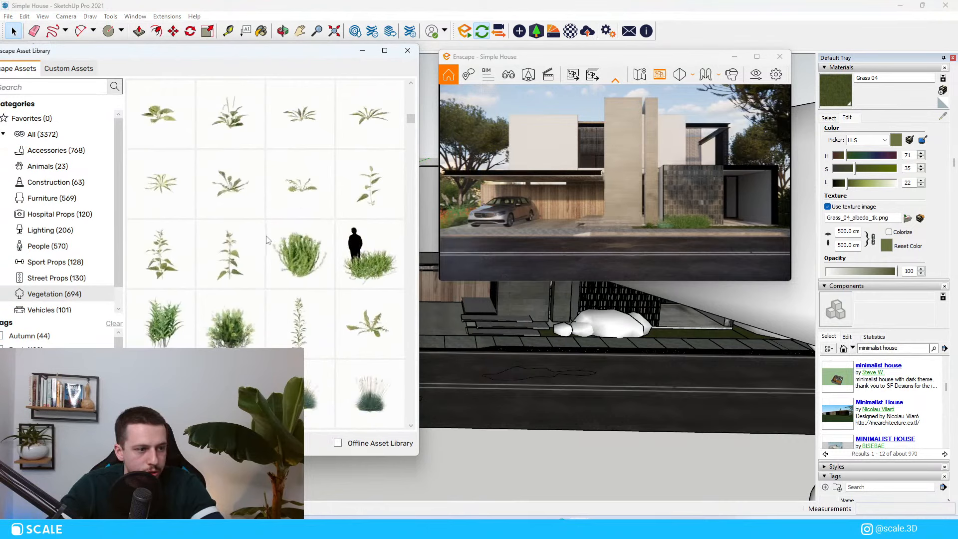
pyautogui.scroll(-12, 344, 267)
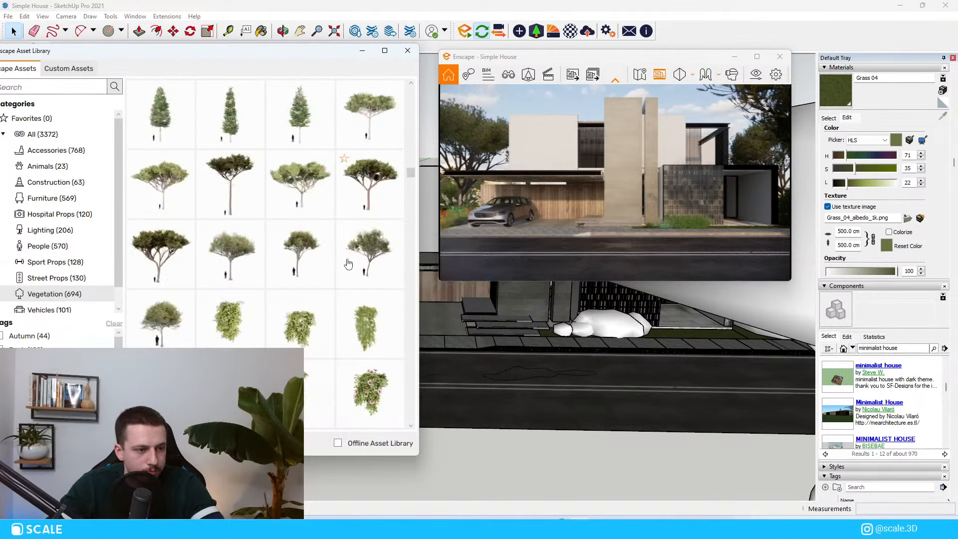
pyautogui.scroll(-8, 350, 261)
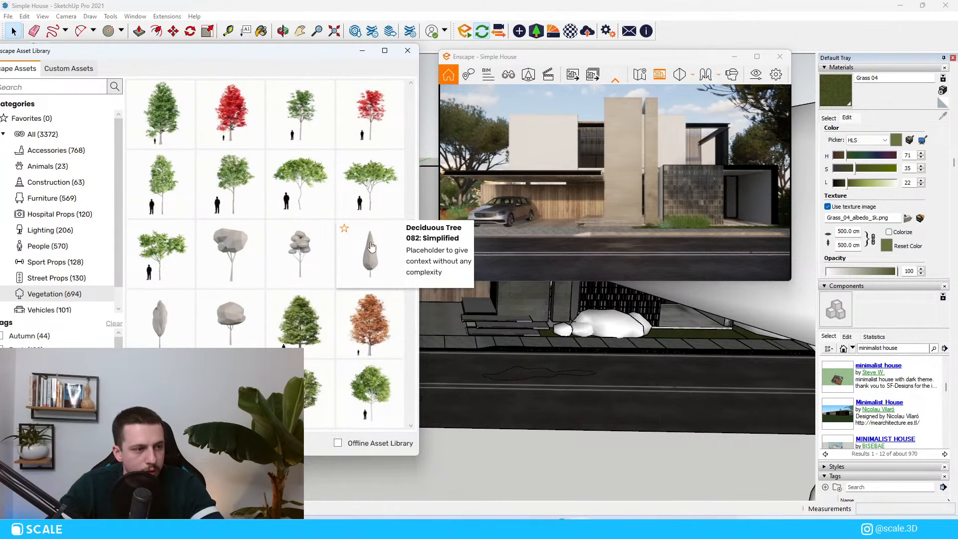
pyautogui.scroll(-10, 369, 245)
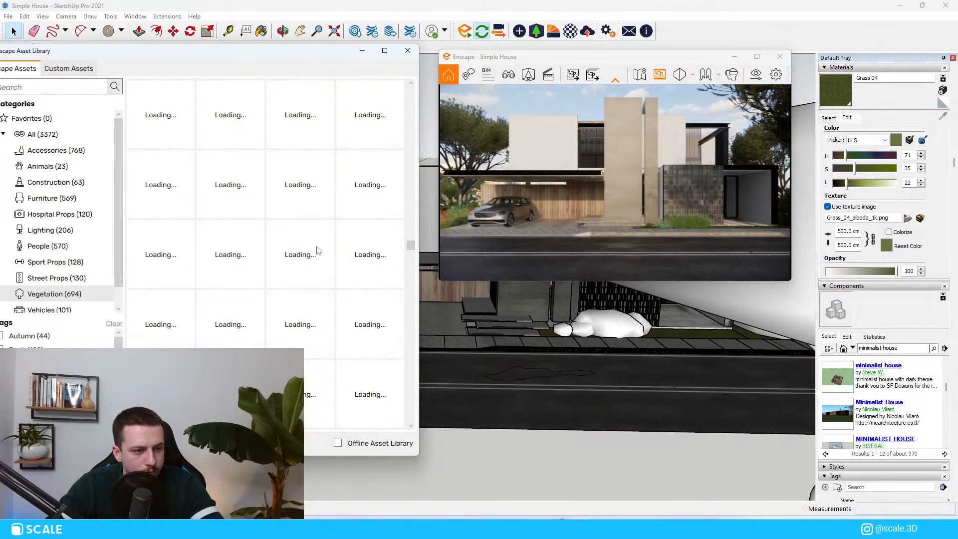
pyautogui.moveTo(281, 64); pyautogui.dragTo(299, 64)
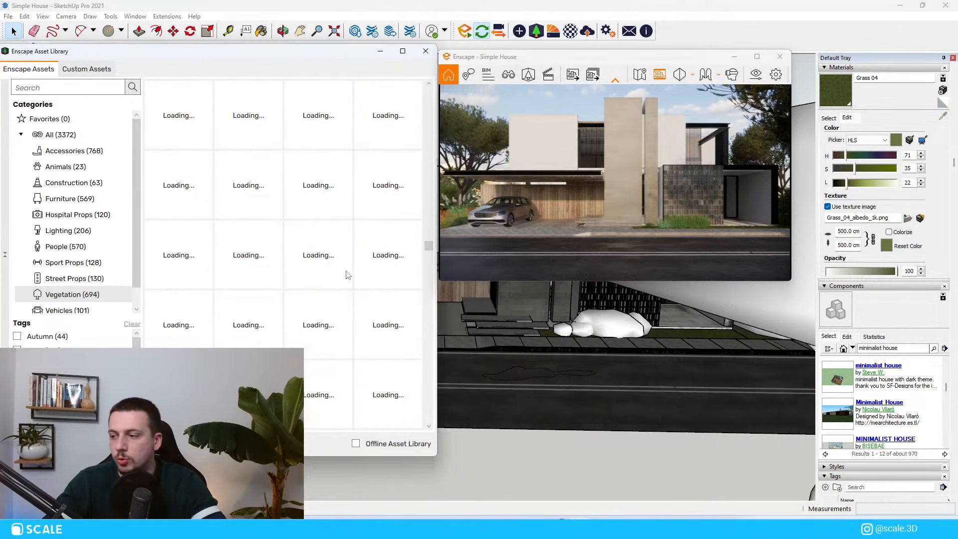
pyautogui.scroll(3, 334, 338)
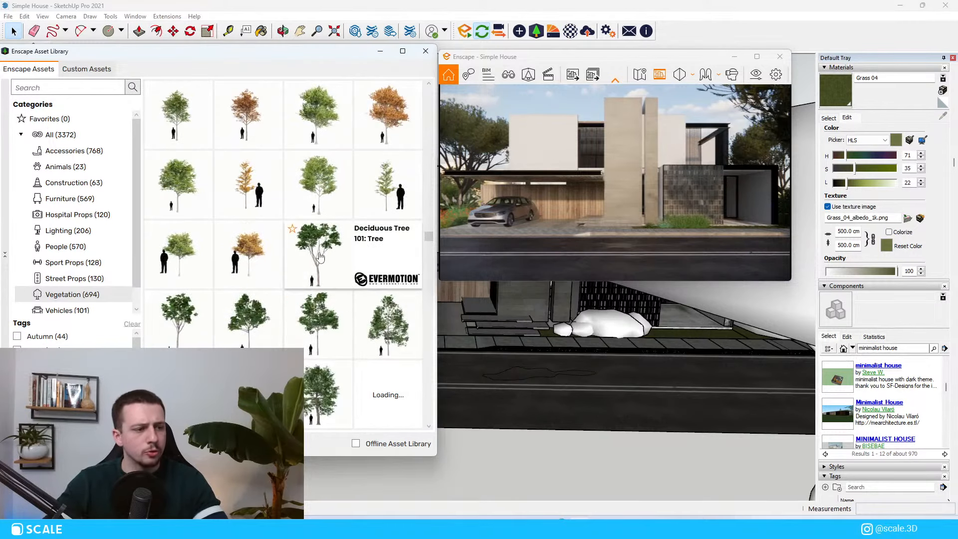
pyautogui.moveTo(238, 59); pyautogui.dragTo(253, 62)
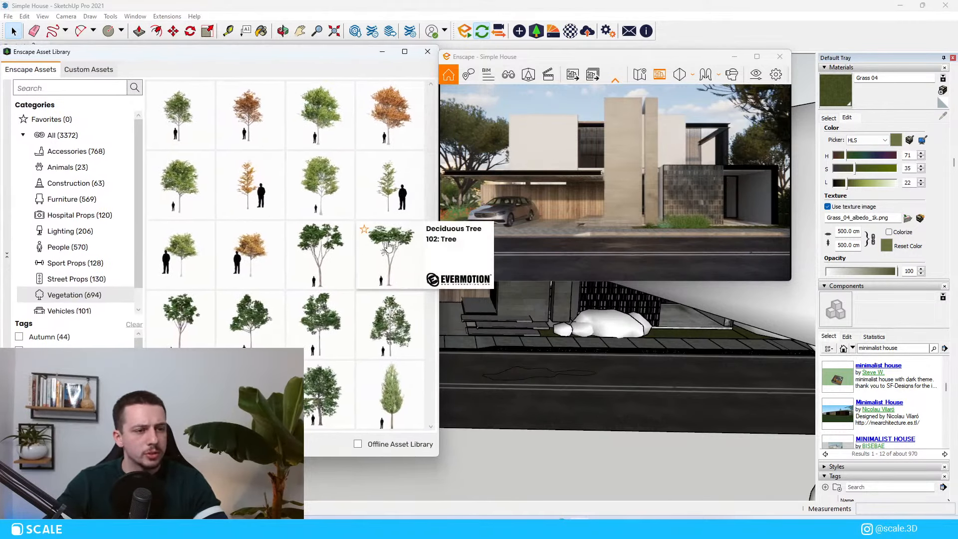
# Place Deciduous Tree 102 on the lawn strip at the screen wall's corner beside the entrance and end the placement
pyautogui.click(403, 257)
pyautogui.scroll(10, 523, 335)
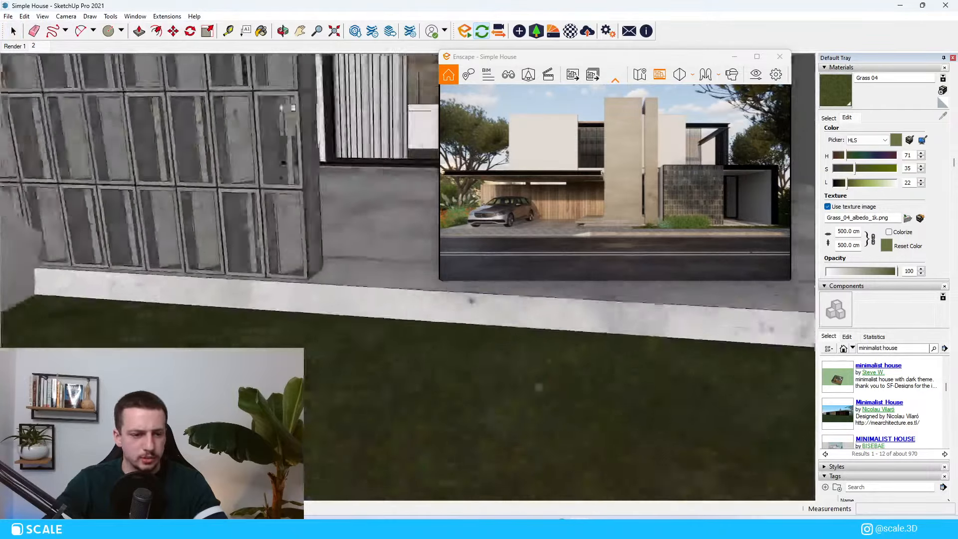
pyautogui.scroll(6, 355, 394)
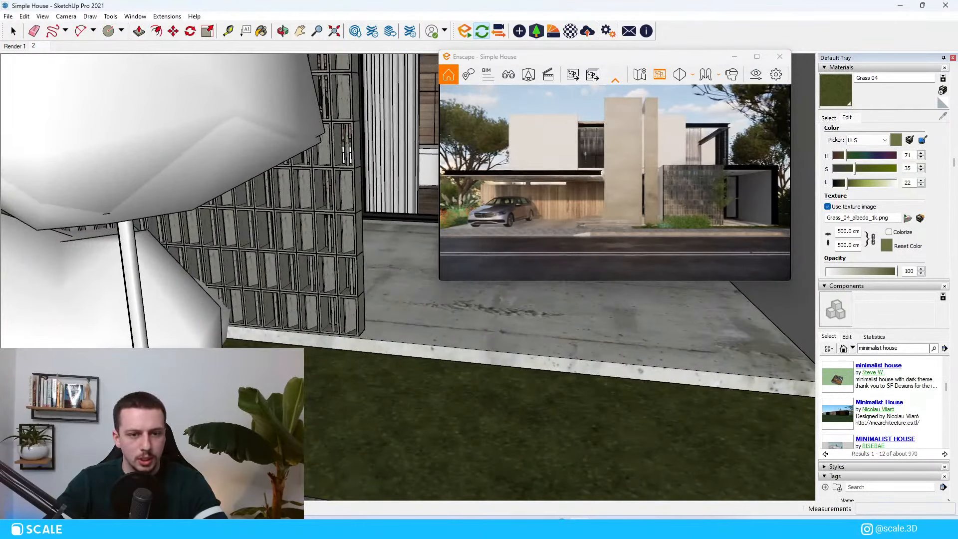
pyautogui.scroll(-8, 355, 394)
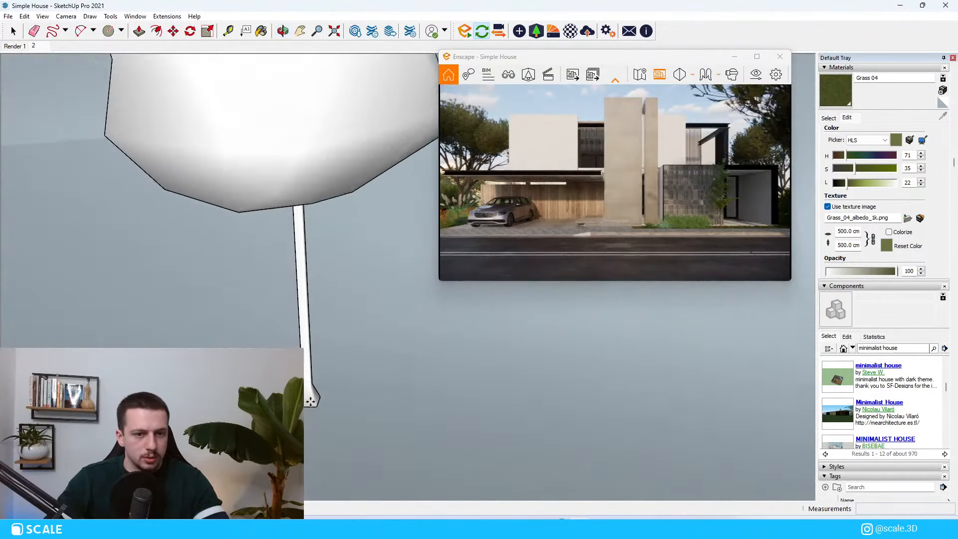
pyautogui.press('Escape')
pyautogui.scroll(-10, 344, 440)
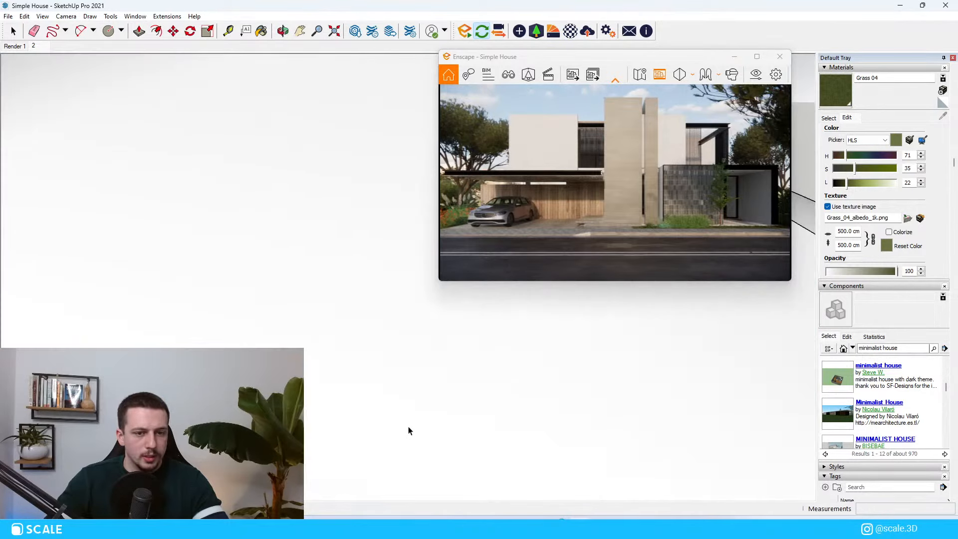
pyautogui.scroll(10, 427, 402)
pyautogui.scroll(-5, 417, 376)
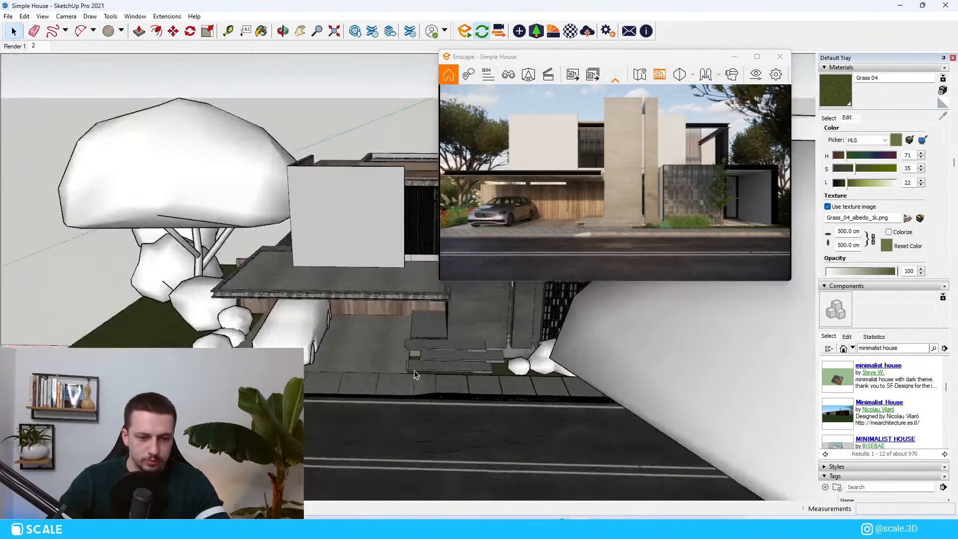
# Move the slender tree about 135 cm along the lawn strip so it stands in front of the middle of the screen wall
pyautogui.moveTo(417, 376); pyautogui.dragTo(459, 367, button='middle')
pyautogui.scroll(5, 643, 334)
pyautogui.click(647, 333)
pyautogui.press('m')
pyautogui.click(670, 339)
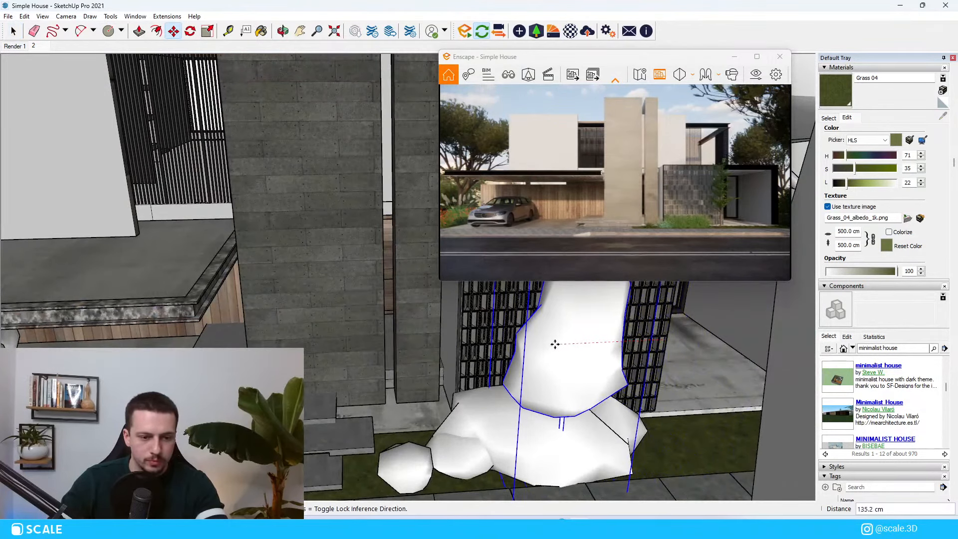
pyautogui.click(555, 344)
pyautogui.press('space')
# Shift the tall grass cluster beneath the tree about 70 cm along the lawn strip, away from the two smaller bushes
pyautogui.click(621, 444)
pyautogui.press('m')
pyautogui.click(601, 451)
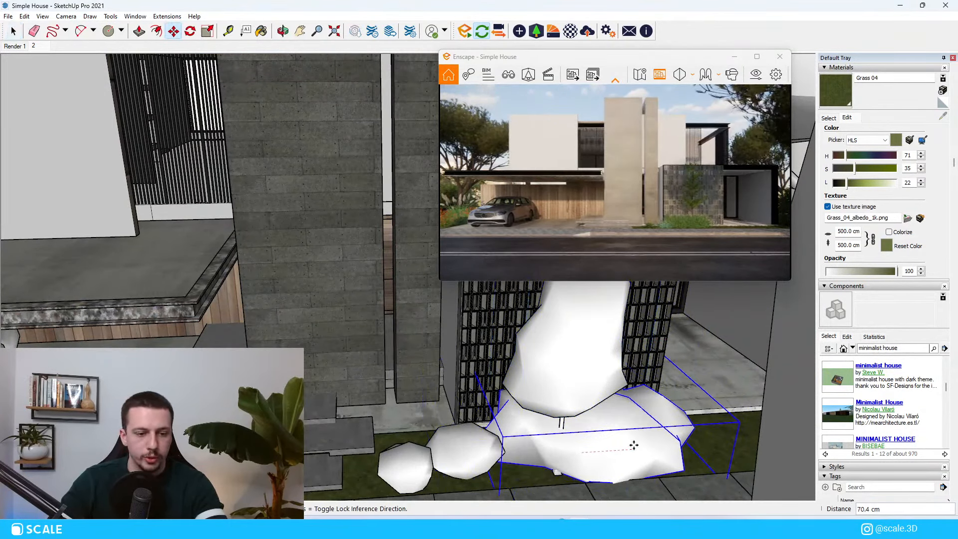
pyautogui.click(637, 444)
pyautogui.press('space')
# Examine the planting around the front facade, the side lawn and the entrance slabs from several angles
pyautogui.scroll(-15, 502, 412)
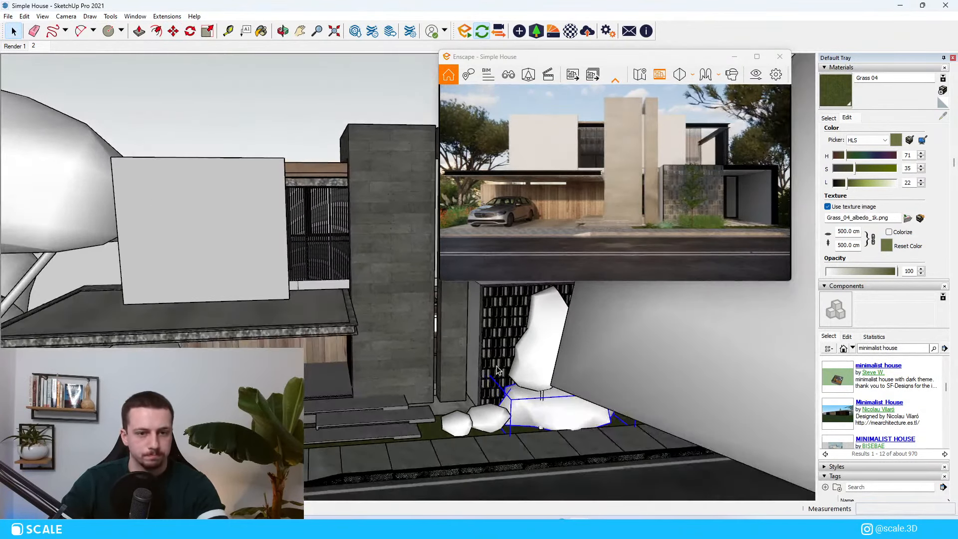
pyautogui.scroll(15, 466, 372)
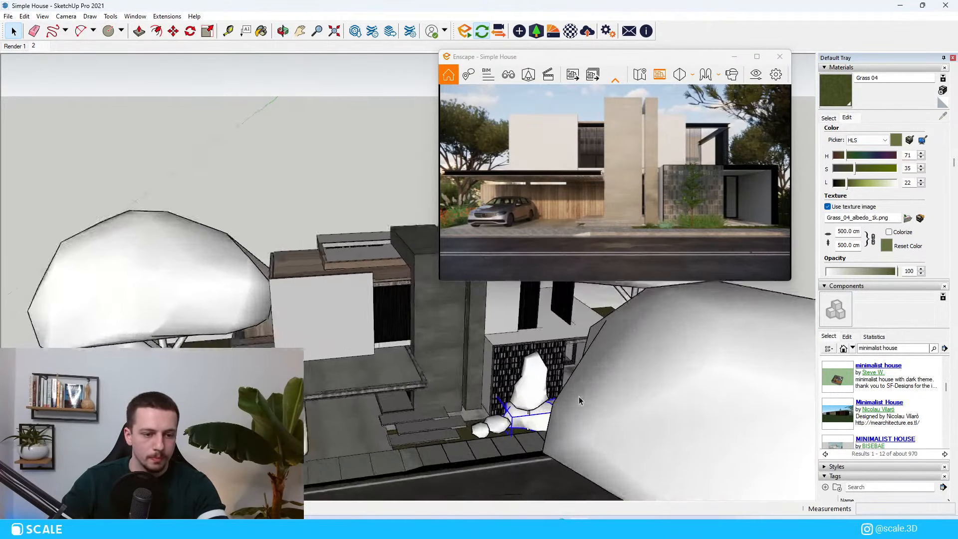
pyautogui.moveTo(673, 423)
pyautogui.mouseDown(button='middle')
pyautogui.moveTo(705, 425)
pyautogui.moveTo(693, 440)
pyautogui.moveTo(544, 423)
pyautogui.moveTo(422, 399)
pyautogui.moveTo(433, 388)
pyautogui.moveTo(336, 444)
pyautogui.moveTo(344, 468)
pyautogui.mouseUp(button='middle')
pyautogui.scroll(-5, 439, 385)
pyautogui.scroll(-10, 365, 424)
pyautogui.scroll(10, 333, 406)
pyautogui.scroll(-12, 336, 398)
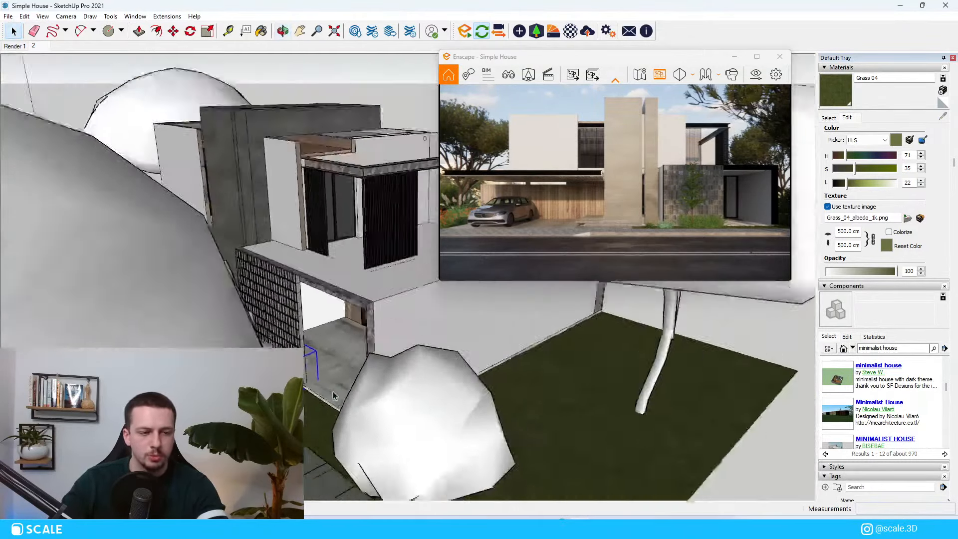
pyautogui.moveTo(338, 398)
pyautogui.mouseDown(button='middle')
pyautogui.moveTo(362, 409)
pyautogui.moveTo(582, 335)
pyautogui.mouseUp(button='middle')
pyautogui.scroll(-5, 549, 349)
pyautogui.scroll(5, 400, 366)
pyautogui.scroll(6, 399, 365)
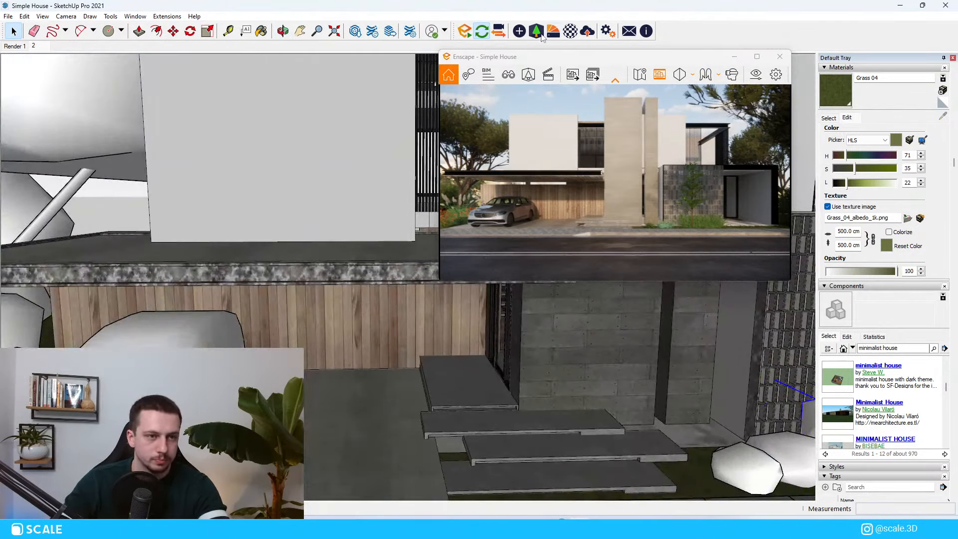
# Search the Enscape People assets for "walking"
pyautogui.click(536, 31)
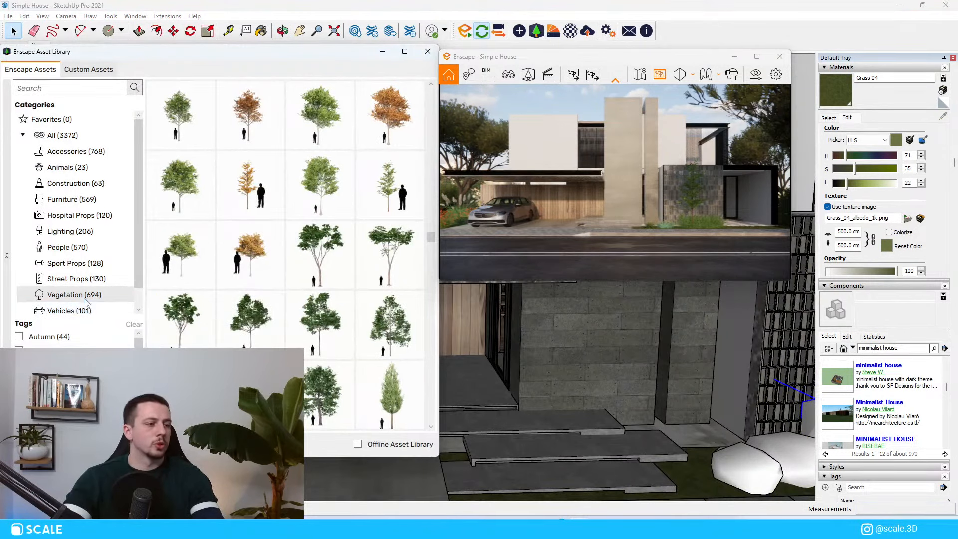
pyautogui.click(75, 247)
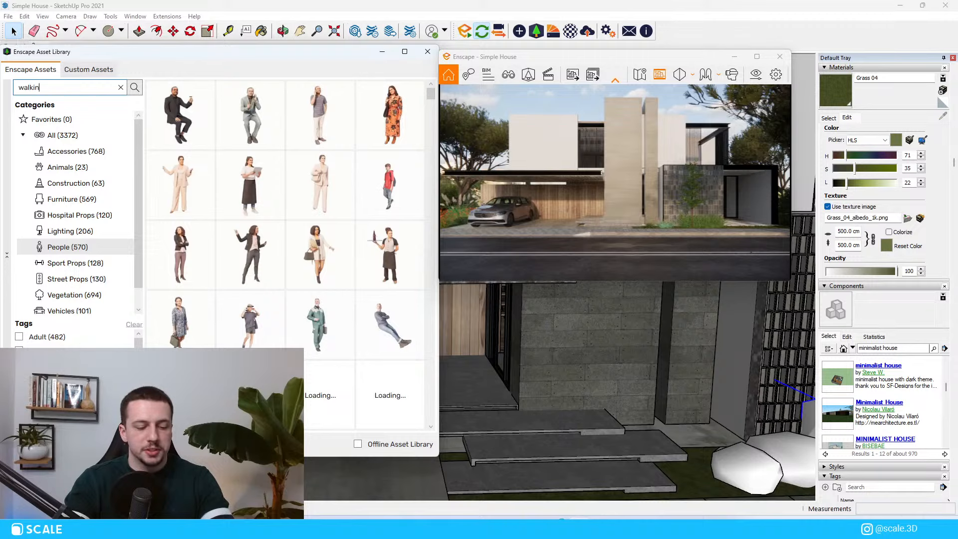
pyautogui.press('Return')
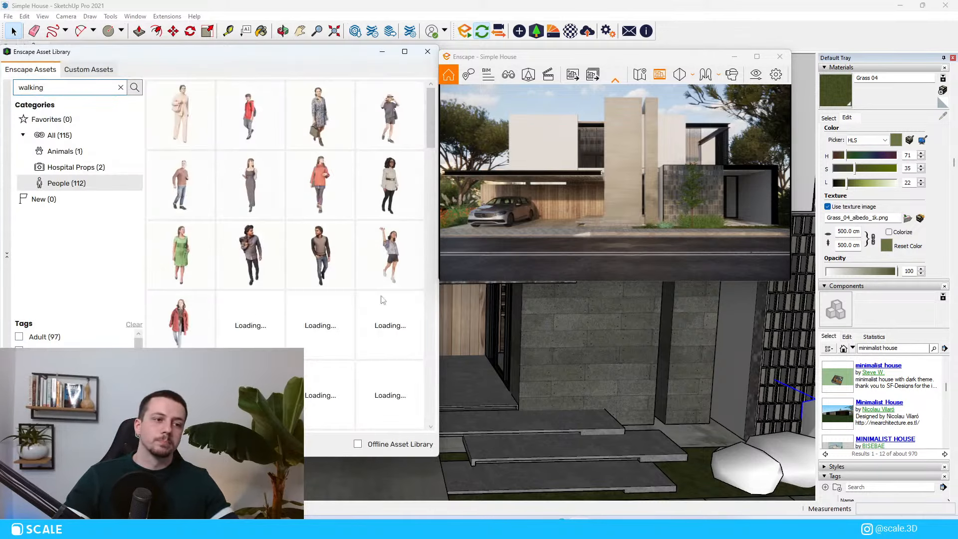
# Browse the walking people and place a walking man on the stepping slabs in front of the entrance
pyautogui.scroll(-5, 304, 268)
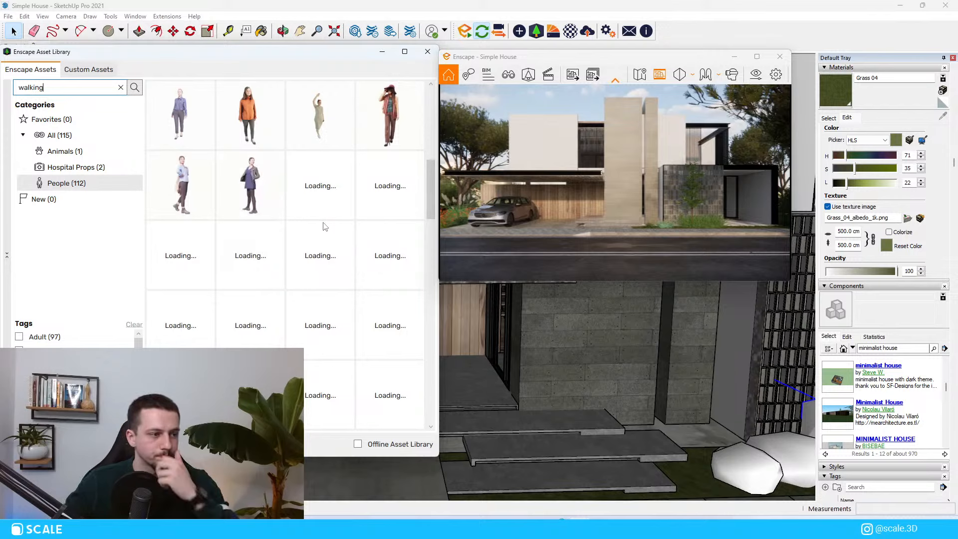
pyautogui.scroll(3, 329, 243)
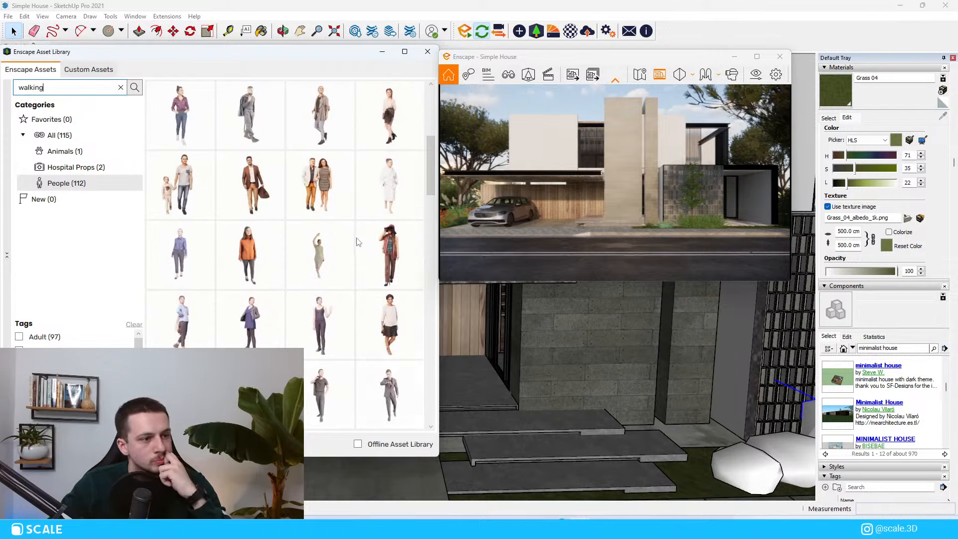
pyautogui.scroll(3, 357, 242)
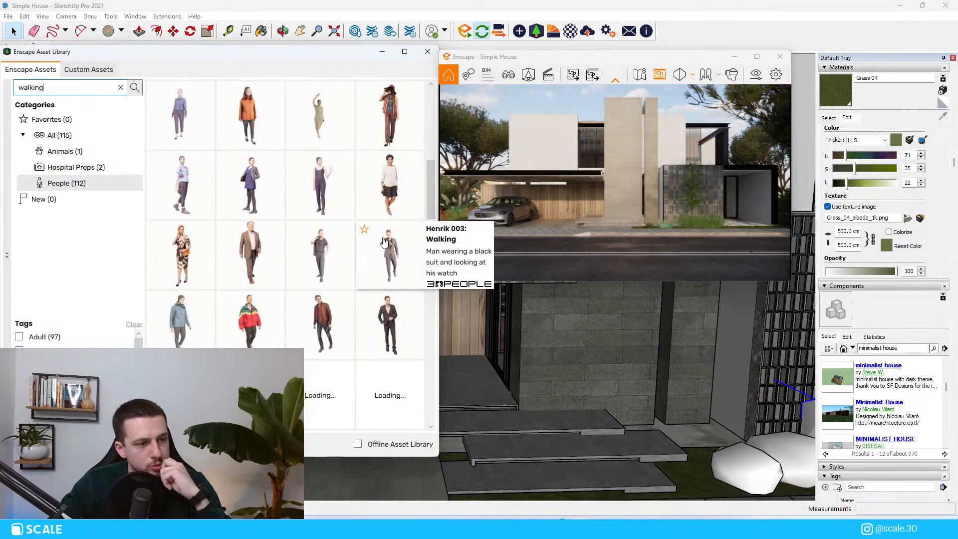
pyautogui.scroll(-5, 384, 242)
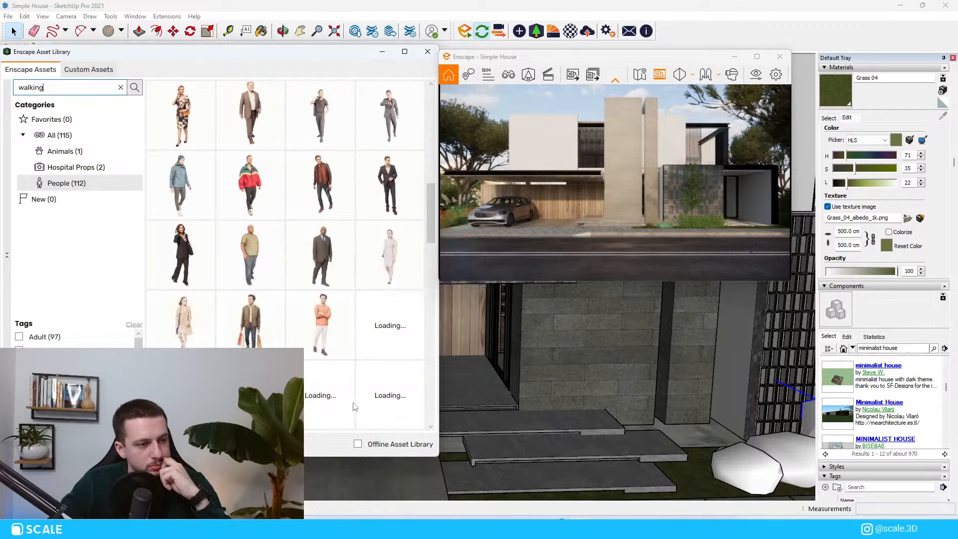
pyautogui.scroll(-2, 356, 405)
pyautogui.scroll(-2, 383, 301)
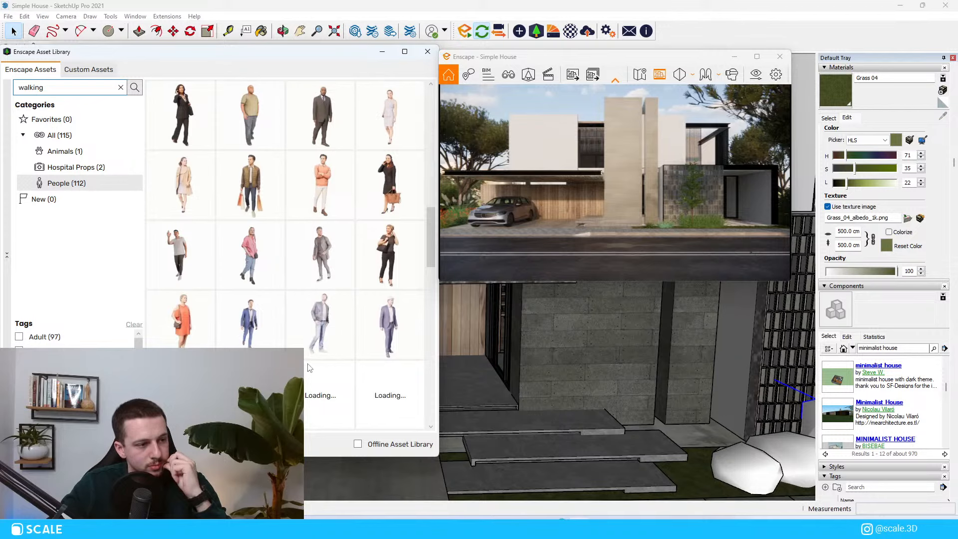
pyautogui.scroll(-2, 335, 362)
pyautogui.click(311, 272)
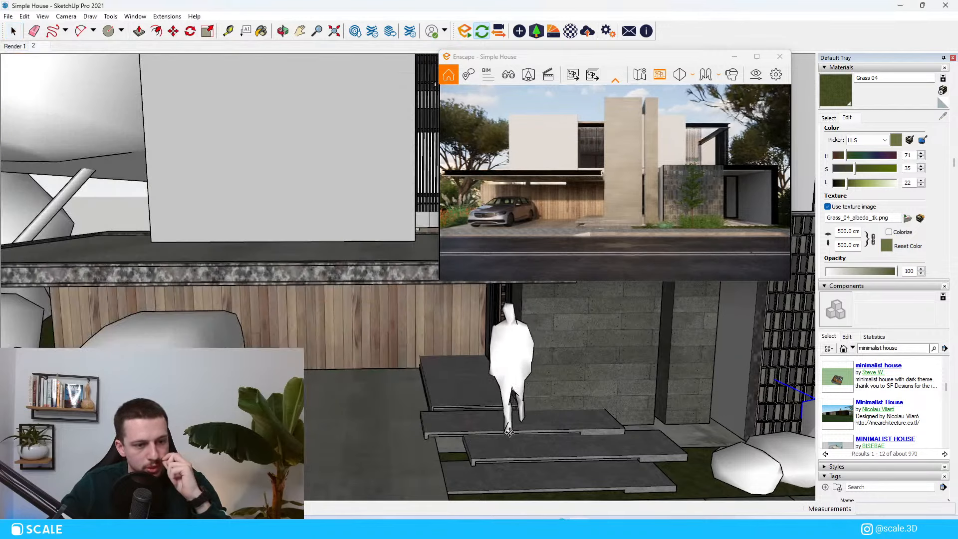
pyautogui.moveTo(510, 405); pyautogui.dragTo(494, 434, button='middle')
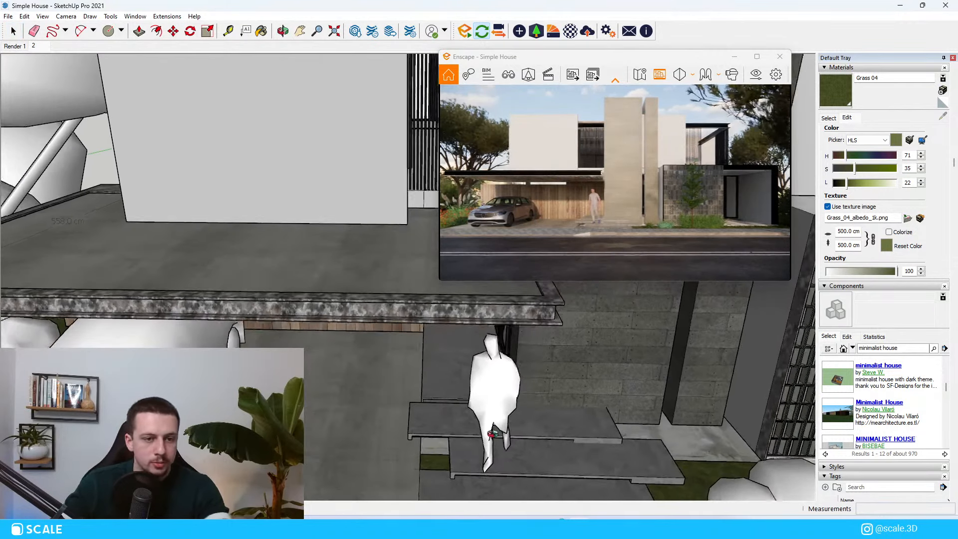
pyautogui.press('space')
# Rotate the walking man about 95° around his vertical axis
pyautogui.click(487, 367)
pyautogui.scroll(3, 491, 342)
pyautogui.press('m')
pyautogui.click(501, 286)
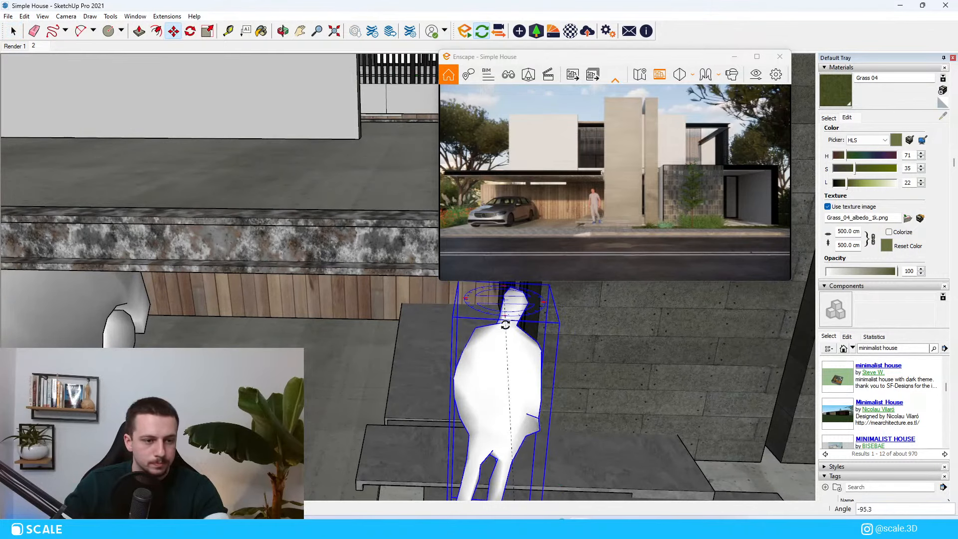
pyautogui.click(506, 327)
# Fine-tune the walking man's heading on the slab with further small rotations, the first about 15°
pyautogui.moveTo(553, 467); pyautogui.dragTo(578, 395, button='middle')
pyautogui.moveTo(560, 482); pyautogui.dragTo(538, 492, button='middle')
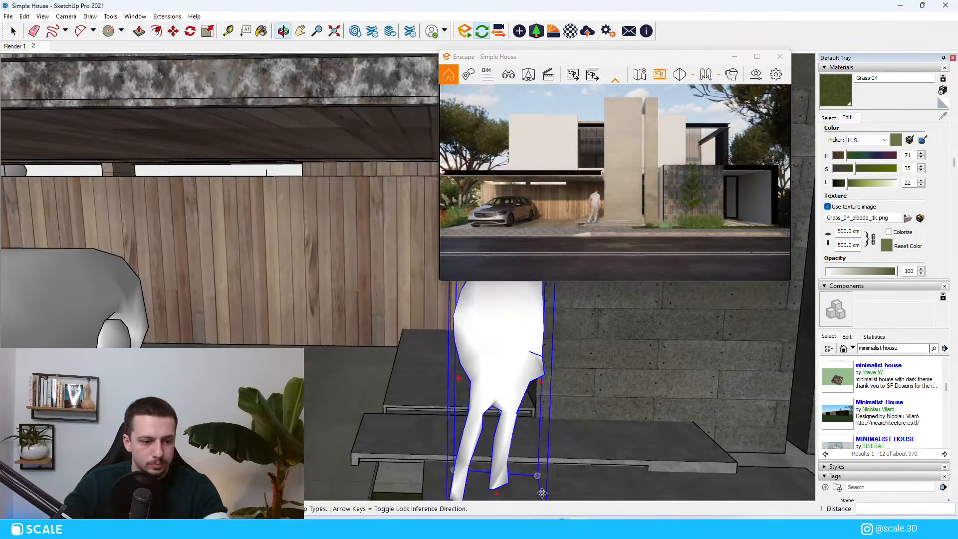
pyautogui.press('a')
pyautogui.press('q')
pyautogui.click(532, 485)
pyautogui.click(528, 471)
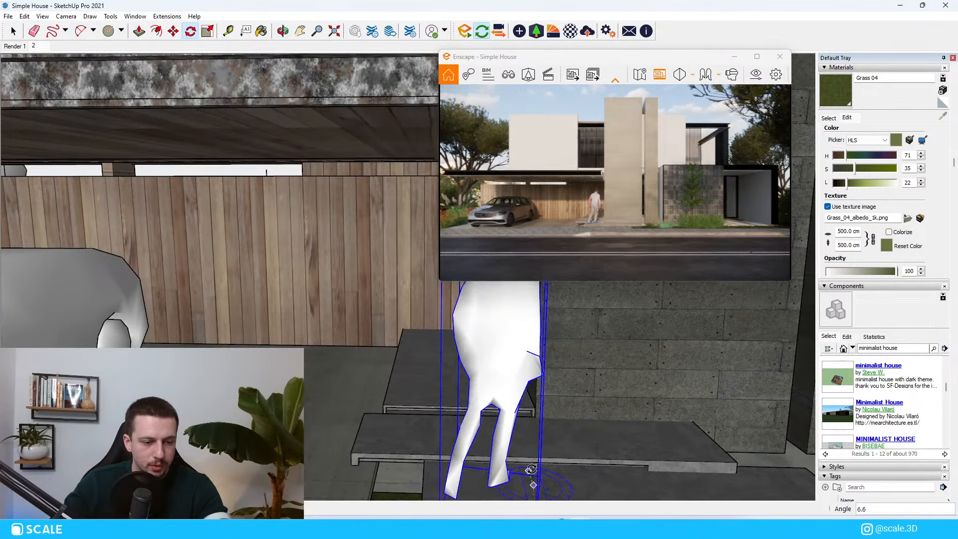
pyautogui.click(519, 456)
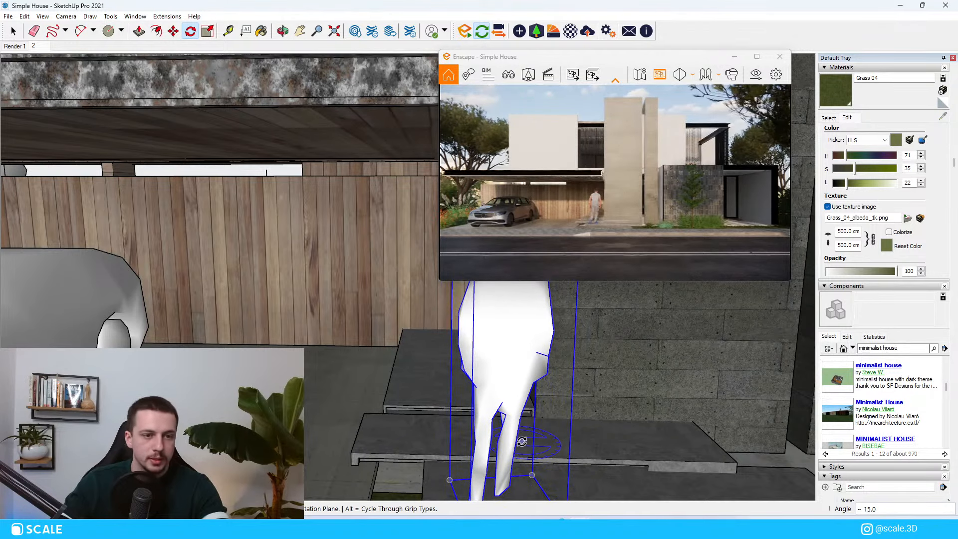
pyautogui.click(548, 472)
pyautogui.click(545, 469)
pyautogui.press('space')
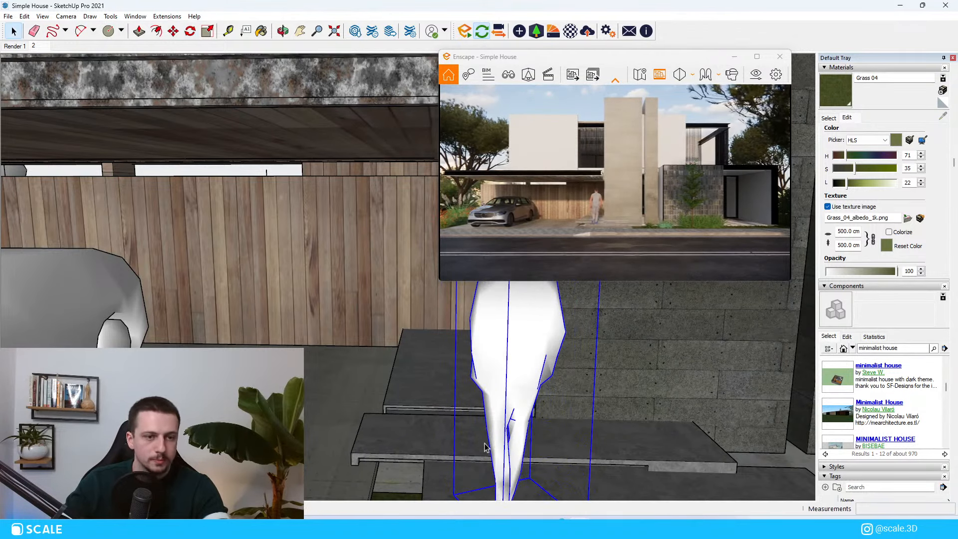
# Move the walking man to the uppermost entrance slab and rotate him about 45°
pyautogui.scroll(-2, 353, 405)
pyautogui.moveTo(353, 405); pyautogui.dragTo(509, 437, button='middle')
pyautogui.press('m')
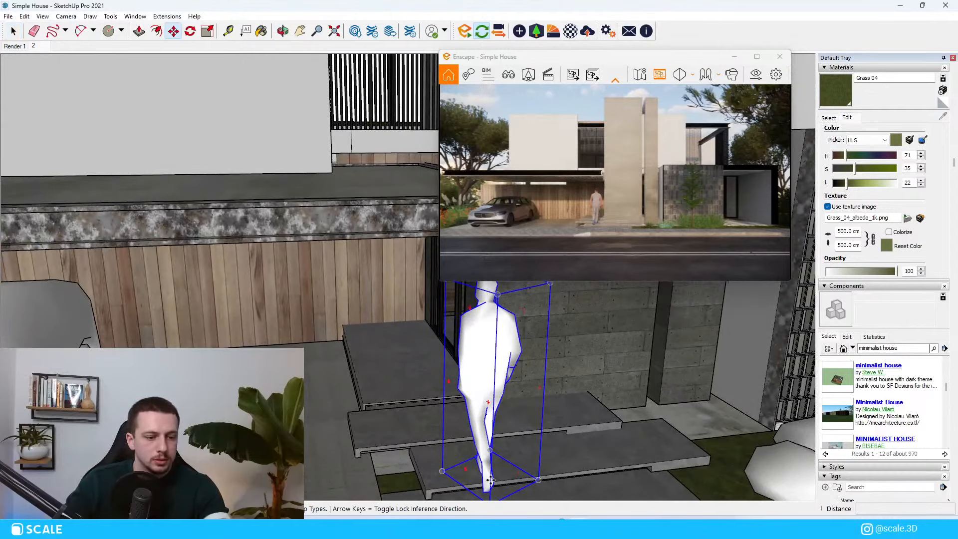
pyautogui.click(493, 472)
pyautogui.click(415, 373)
pyautogui.press('q')
pyautogui.click(419, 376)
pyautogui.click(399, 386)
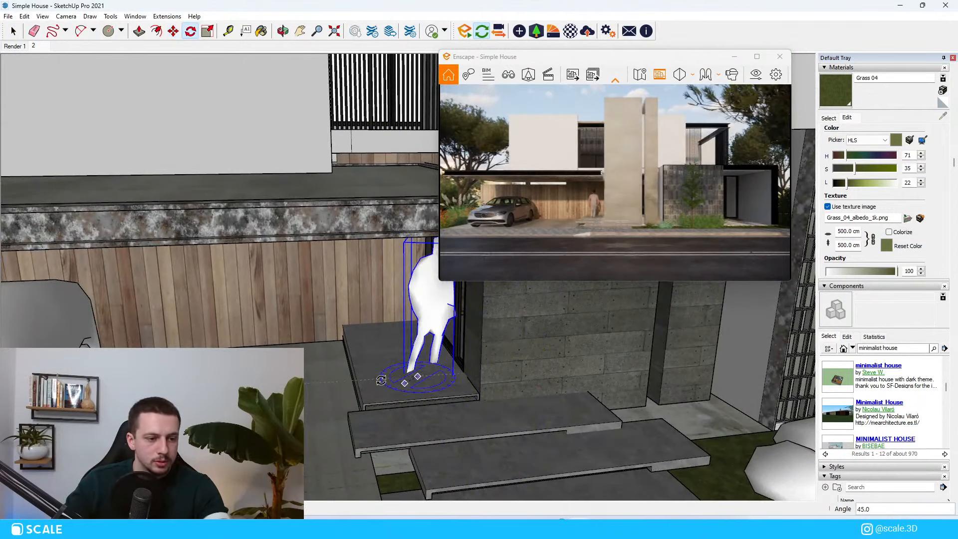
pyautogui.click(384, 380)
# Move the walking man onto the driveway paving beside the slabs, turn him toward the entrance and maximize the render view
pyautogui.press('m')
pyautogui.click(423, 387)
pyautogui.click(276, 396)
pyautogui.moveTo(286, 394); pyautogui.dragTo(323, 438, button='middle')
pyautogui.scroll(2, 322, 349)
pyautogui.press('q')
pyautogui.click(332, 409)
pyautogui.click(348, 410)
pyautogui.click(332, 412)
pyautogui.press('space')
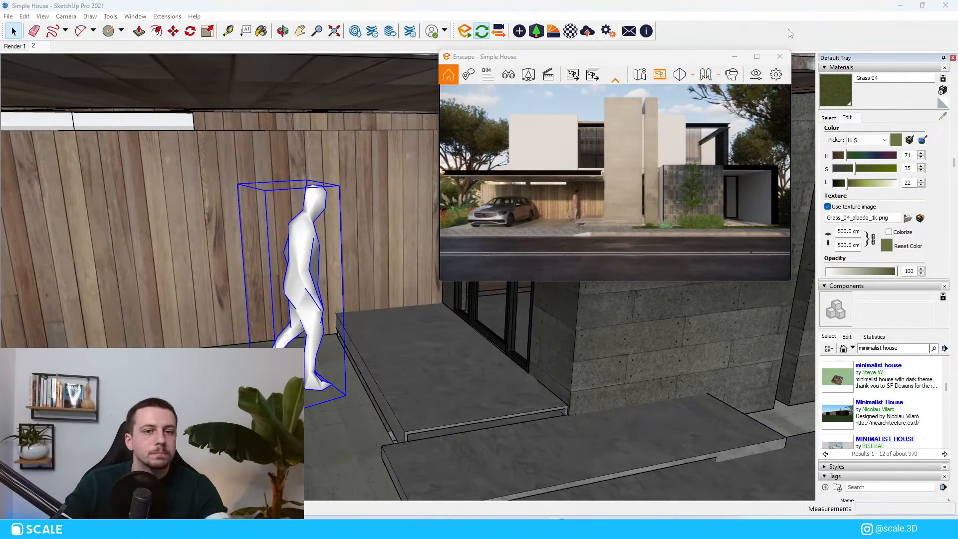
pyautogui.click(756, 56)
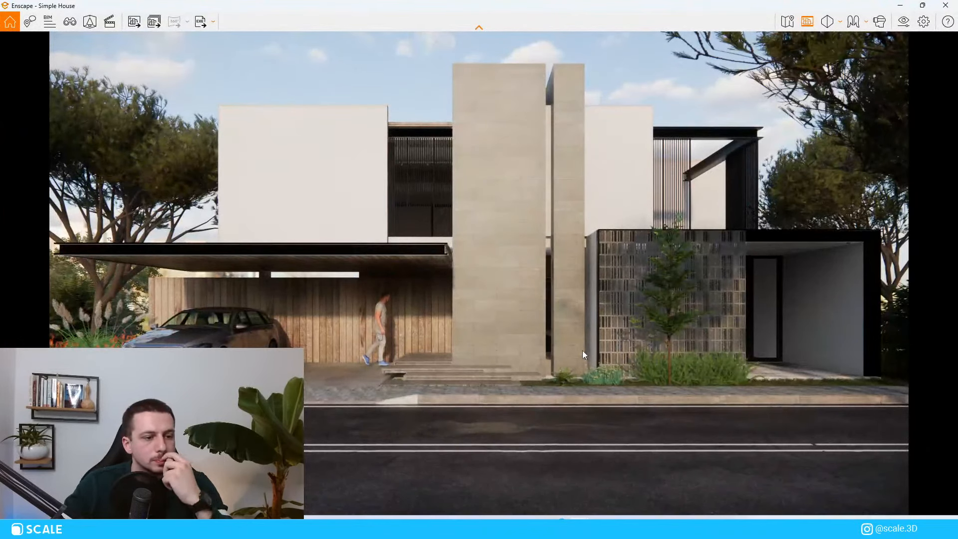
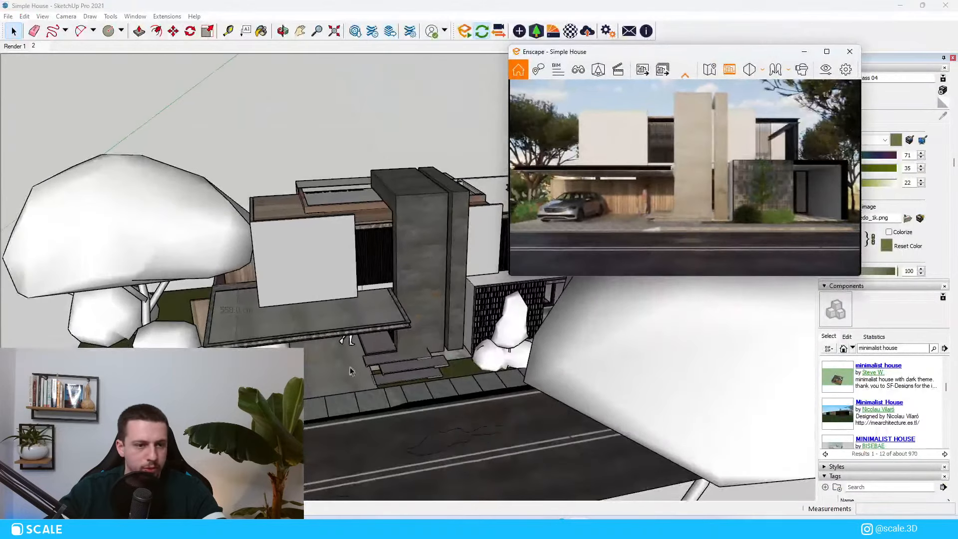
# Move the tall grass cluster about 1326 cm from the screen wall's lawn strip to the planting strip beside the parked car
pyautogui.press('m')
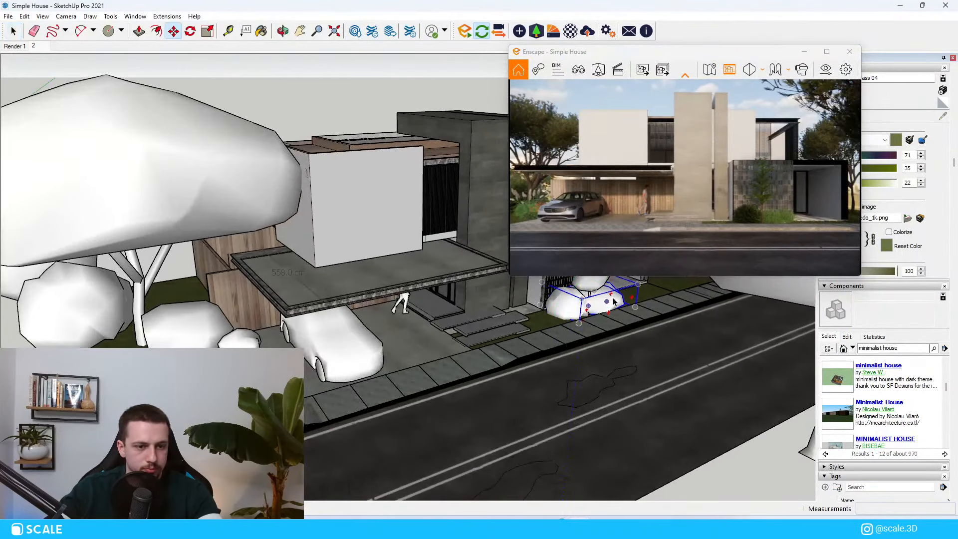
pyautogui.click(616, 305)
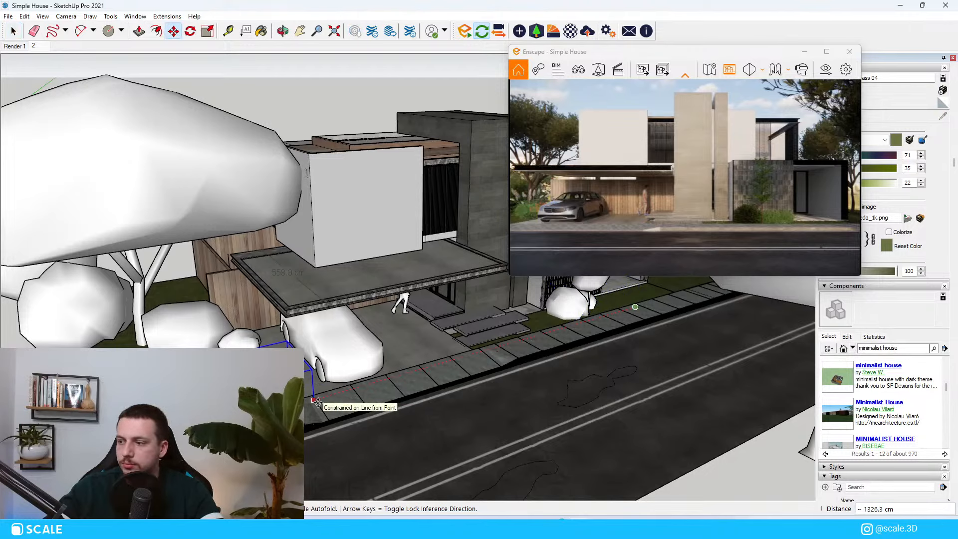
pyautogui.click(315, 401)
pyautogui.press('space')
# Rotate the tall grass cluster beside the car and nudge it into position within the planting strip
pyautogui.scroll(3, 311, 399)
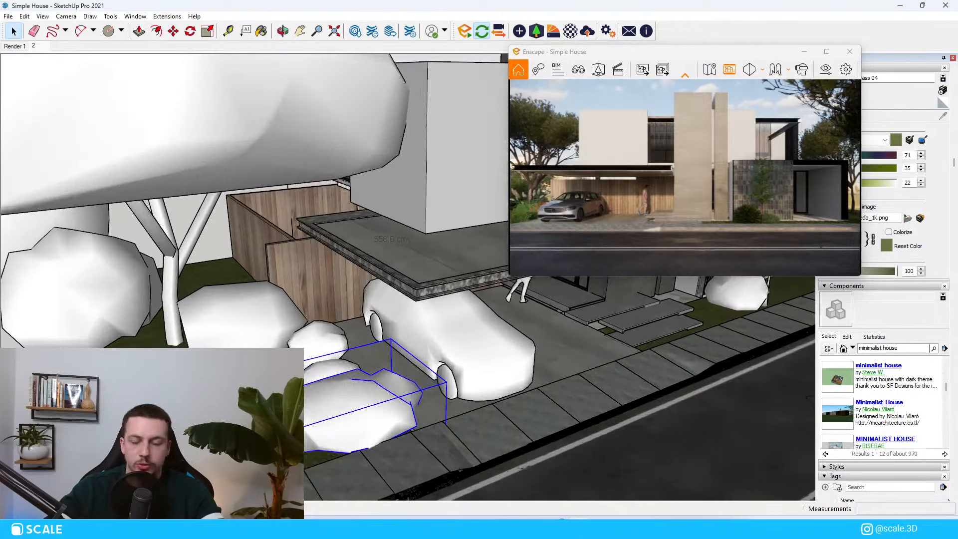
pyautogui.moveTo(389, 352); pyautogui.dragTo(407, 374, button='middle')
pyautogui.press('m')
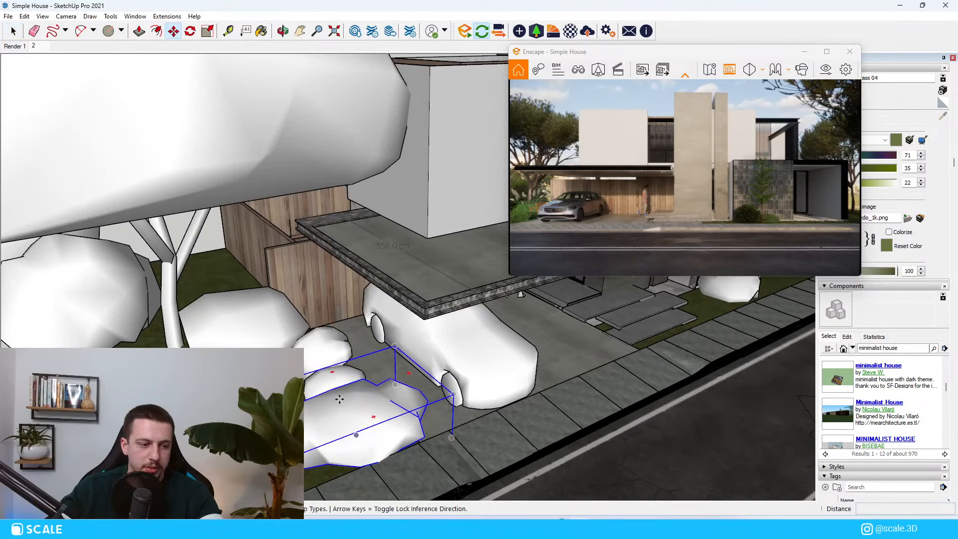
pyautogui.click(409, 372)
pyautogui.click(315, 364)
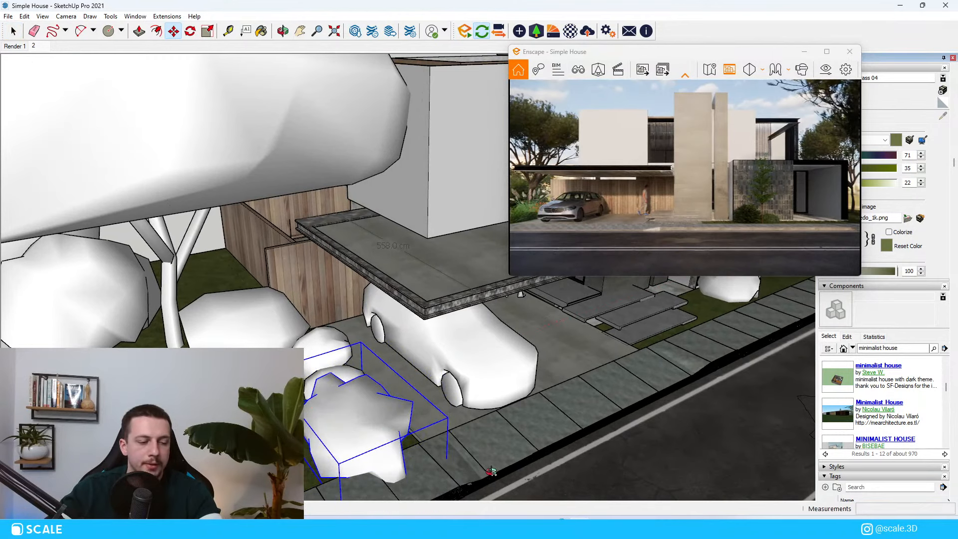
pyautogui.moveTo(477, 470); pyautogui.dragTo(464, 463, button='middle')
pyautogui.click(464, 463)
pyautogui.click(460, 447)
# Scale the tall grass cluster beside the car up by a factor of about 1.14
pyautogui.press('s')
pyautogui.press('a')
pyautogui.press('s')
pyautogui.click(325, 433)
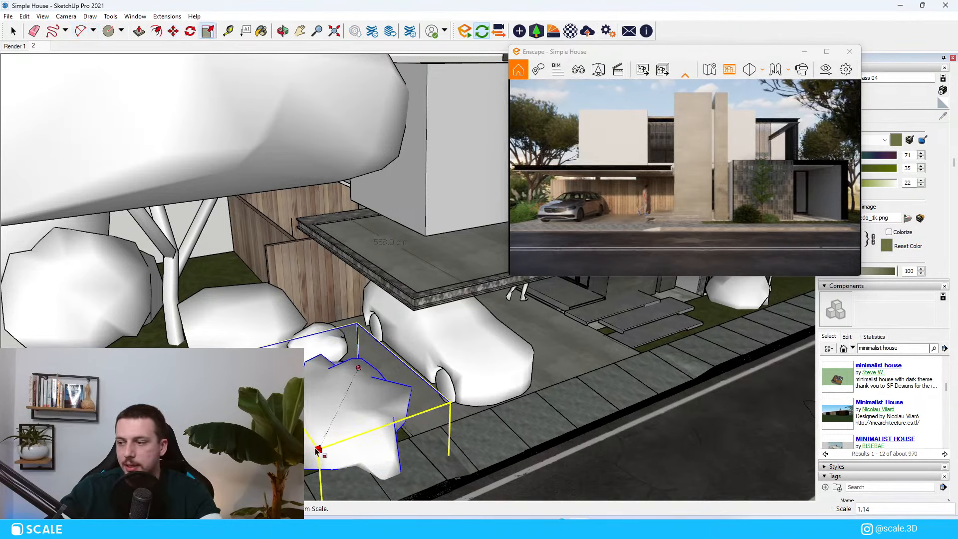
pyautogui.click(317, 450)
pyautogui.press('space')
pyautogui.click(535, 33)
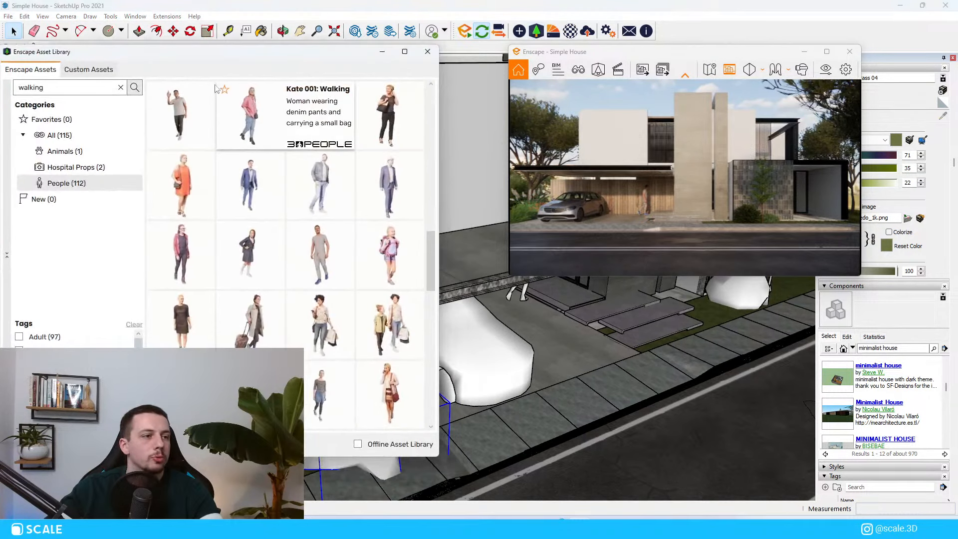
pyautogui.click(426, 56)
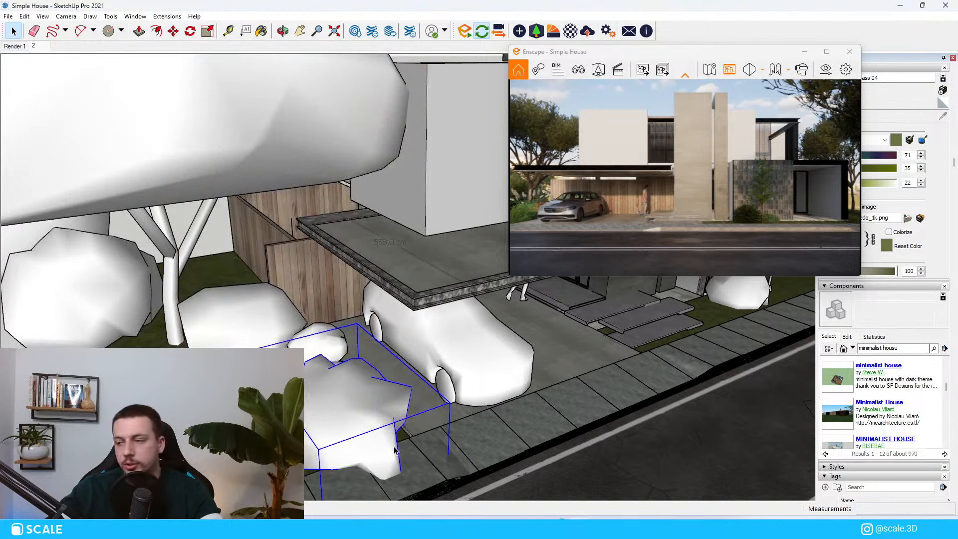
pyautogui.scroll(-4, 299, 374)
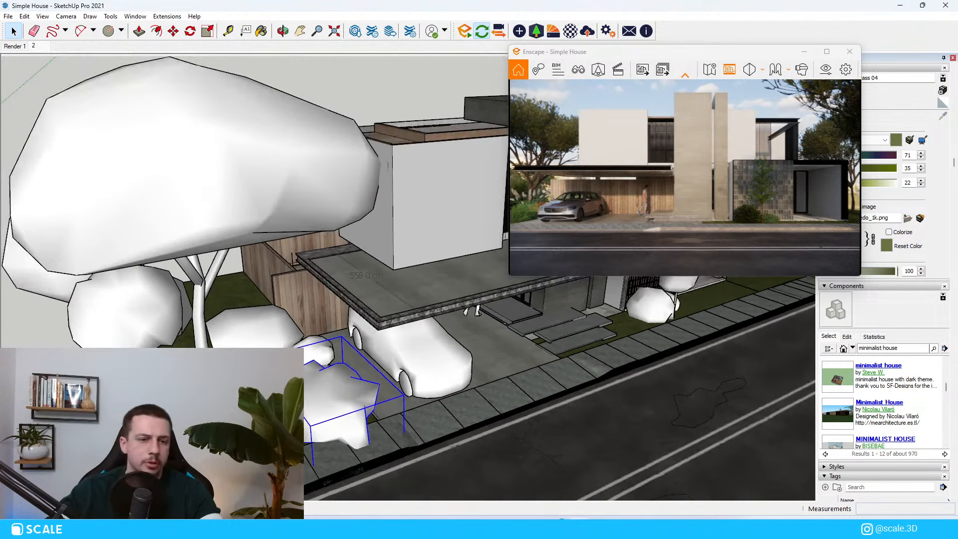
# Copy the tall grass cluster from beside the parked car to the side lawn at the opposite end of the house and nudge it into place
pyautogui.press('m')
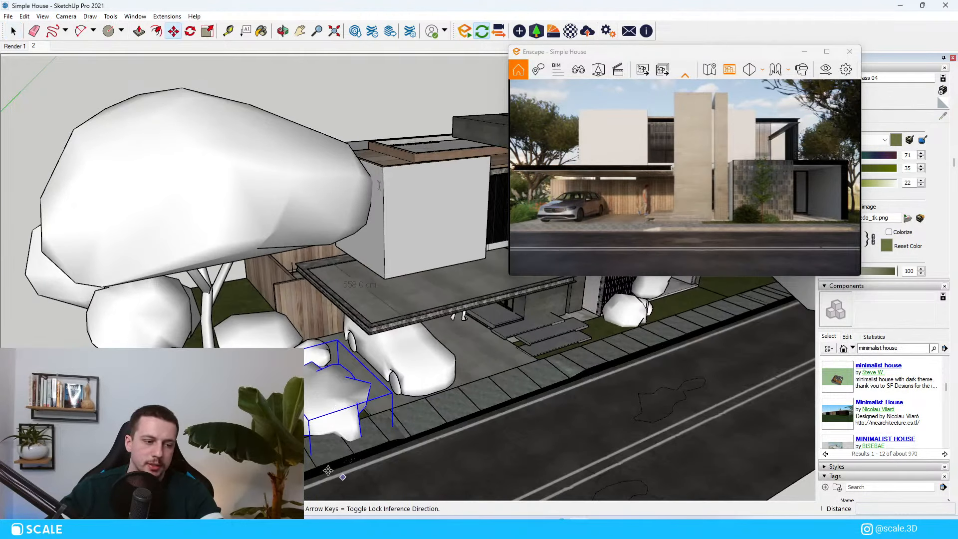
pyautogui.click(325, 466)
pyautogui.click(766, 301)
pyautogui.press('space')
pyautogui.moveTo(794, 296); pyautogui.dragTo(244, 257, button='middle')
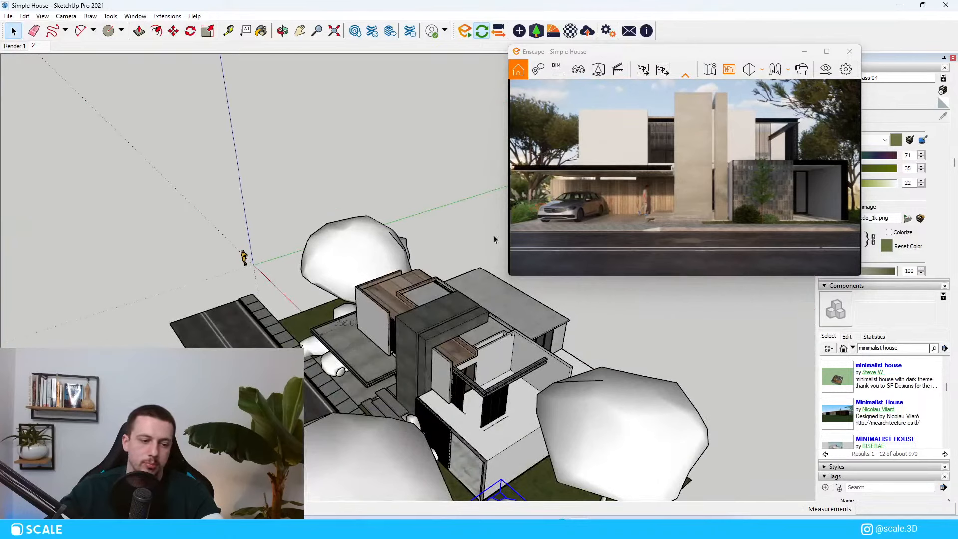
pyautogui.scroll(-3, 312, 158)
pyautogui.scroll(2, 506, 406)
pyautogui.scroll(2, 426, 451)
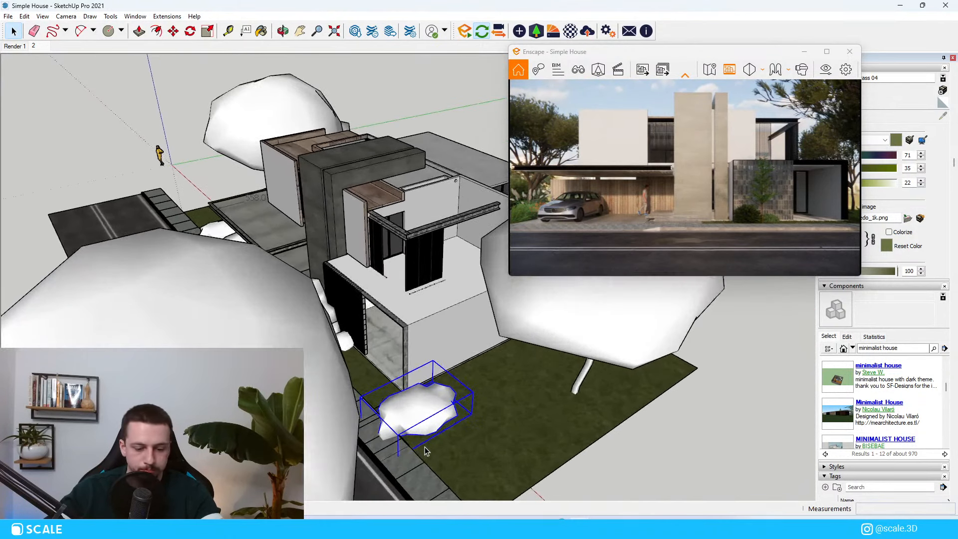
pyautogui.scroll(2, 425, 449)
pyautogui.press('m')
pyautogui.click(426, 449)
pyautogui.click(439, 455)
# Scale the copied tall grass cluster in the side lawn up by a factor of about 1.04
pyautogui.press('s')
pyautogui.click(493, 377)
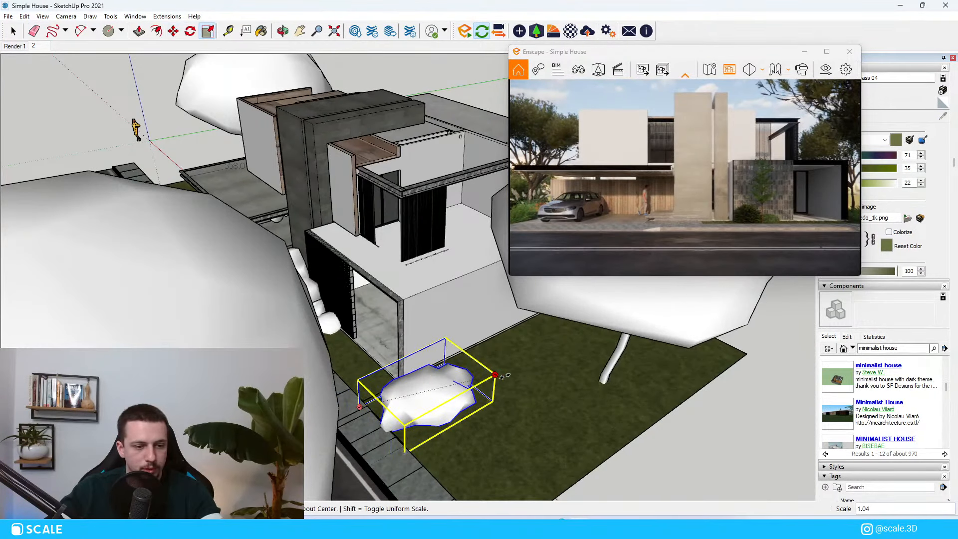
pyautogui.click(508, 373)
pyautogui.press('space')
pyautogui.scroll(2, 436, 415)
pyautogui.moveTo(435, 415); pyautogui.dragTo(302, 316, button='middle')
# Move the larger bush from the base of the young tree into the side lawn beside the tall grass cluster
pyautogui.press('m')
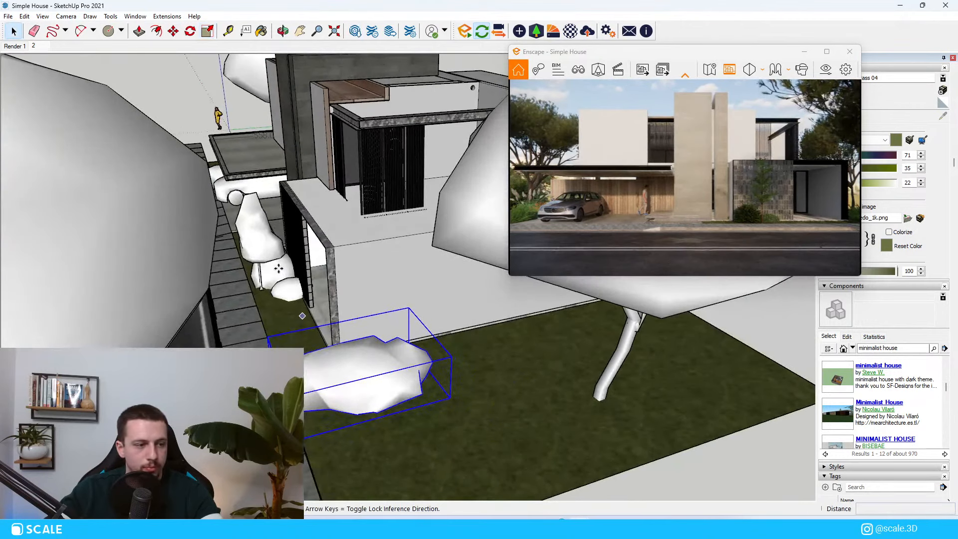
pyautogui.press('space')
pyautogui.doubleClick(276, 274)
pyautogui.press('m')
pyautogui.press('space')
pyautogui.press('Escape')
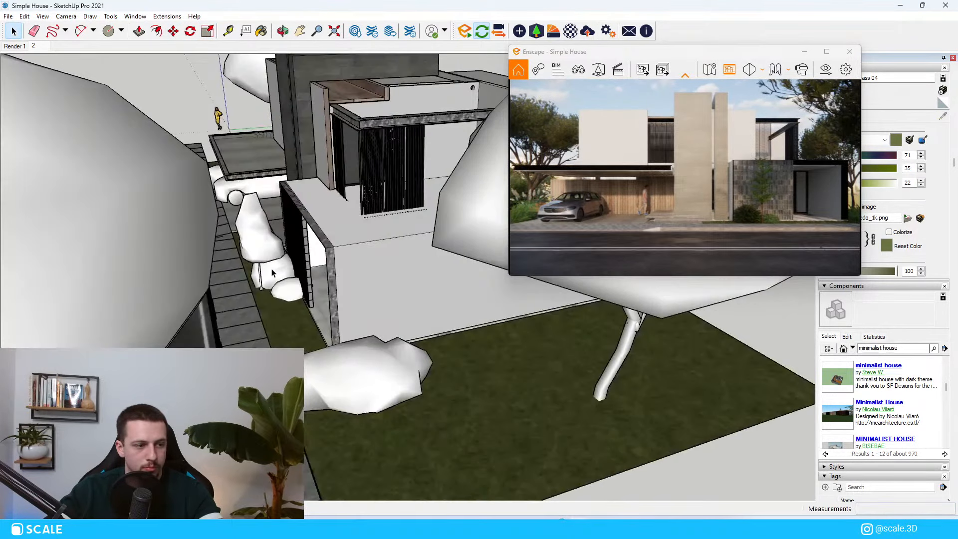
pyautogui.click(272, 273)
pyautogui.press('m')
pyautogui.click(265, 315)
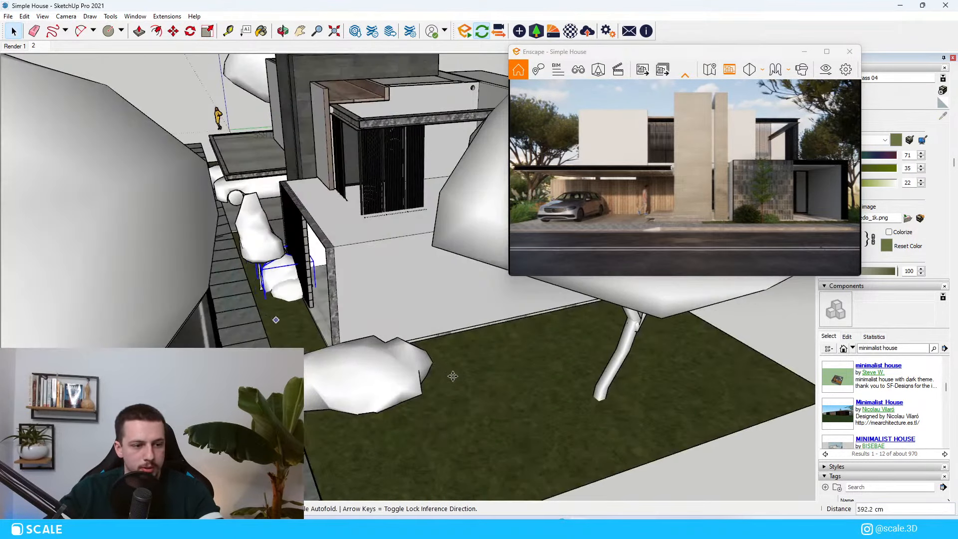
pyautogui.click(492, 441)
# Scale up the bush standing beside the tall grass cluster in the side lawn
pyautogui.press('s')
pyautogui.moveTo(521, 343); pyautogui.dragTo(581, 335)
pyautogui.press('space')
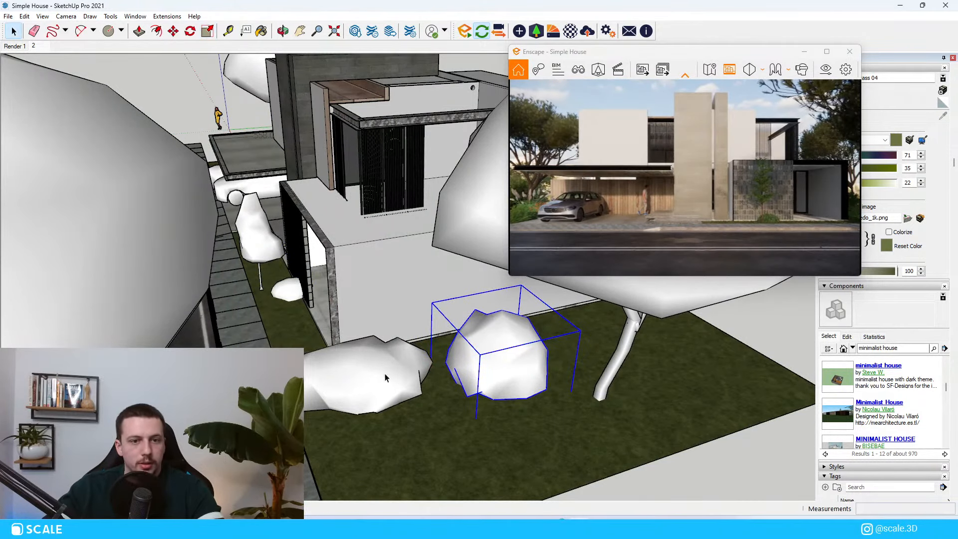
pyautogui.moveTo(385, 377); pyautogui.dragTo(433, 375, button='middle')
# Maximize the Enscape render and walk around the front facade to examine the planting and the side lawn
pyautogui.click(827, 52)
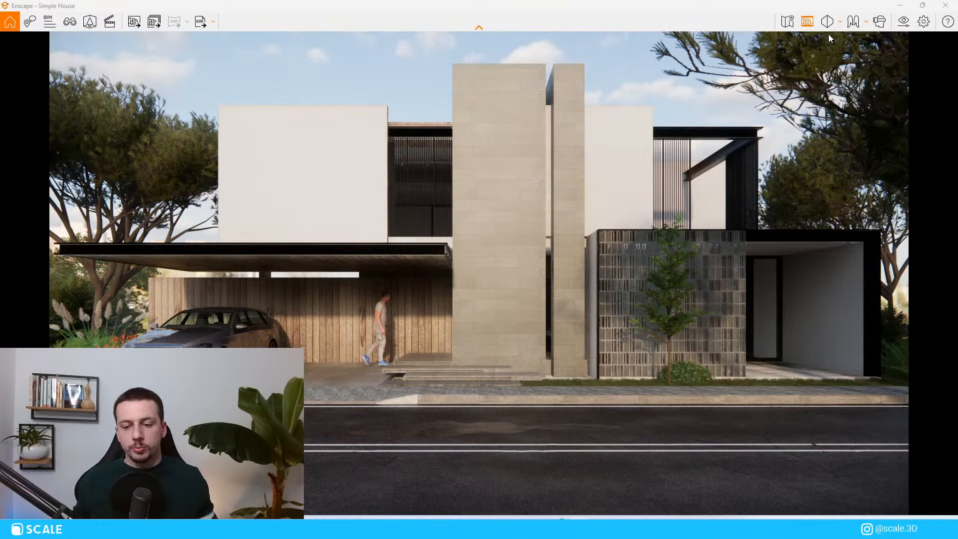
pyautogui.moveTo(647, 335); pyautogui.dragTo(548, 384)
pyautogui.press('w')
pyautogui.press('s')
pyautogui.press('w')
pyautogui.press('w')
pyautogui.press('s')
pyautogui.press('a')
pyautogui.press('w')
pyautogui.press('w')
pyautogui.press('a')
pyautogui.press('s')
pyautogui.press('w')
pyautogui.press('w')
pyautogui.press('s')
pyautogui.press('e')
pyautogui.press('s')
pyautogui.press('q')
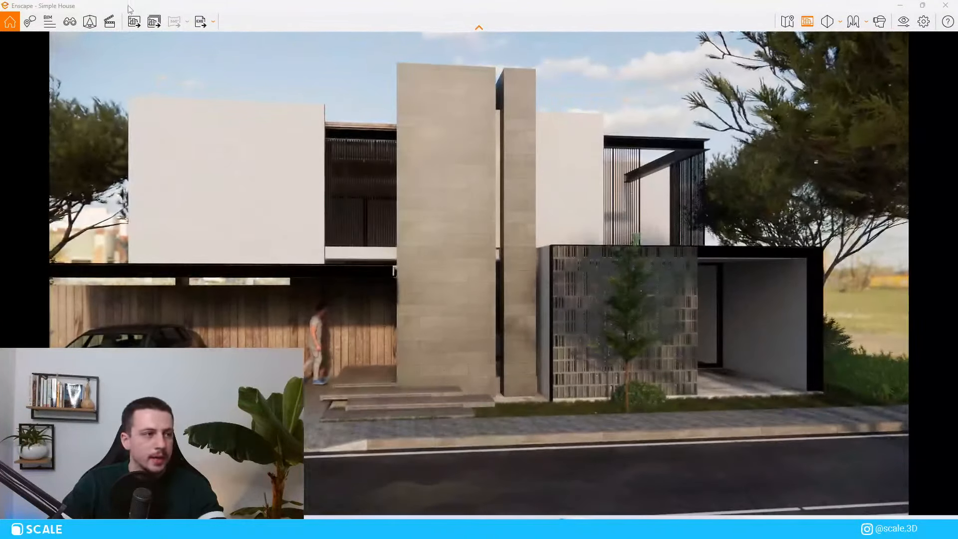
# Restore the saved view 2 of the front facade in the render and close the view management
pyautogui.click(73, 18)
pyautogui.click(82, 147)
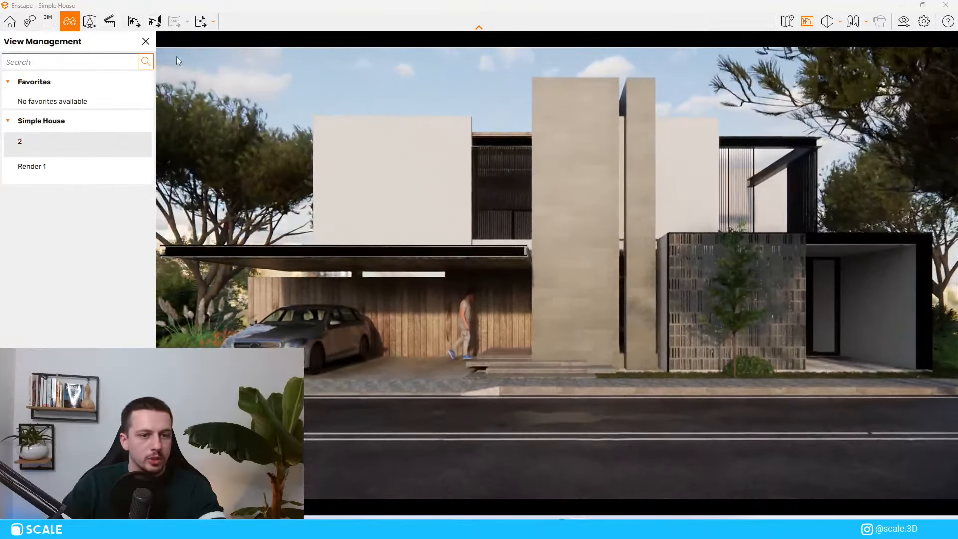
pyautogui.click(10, 22)
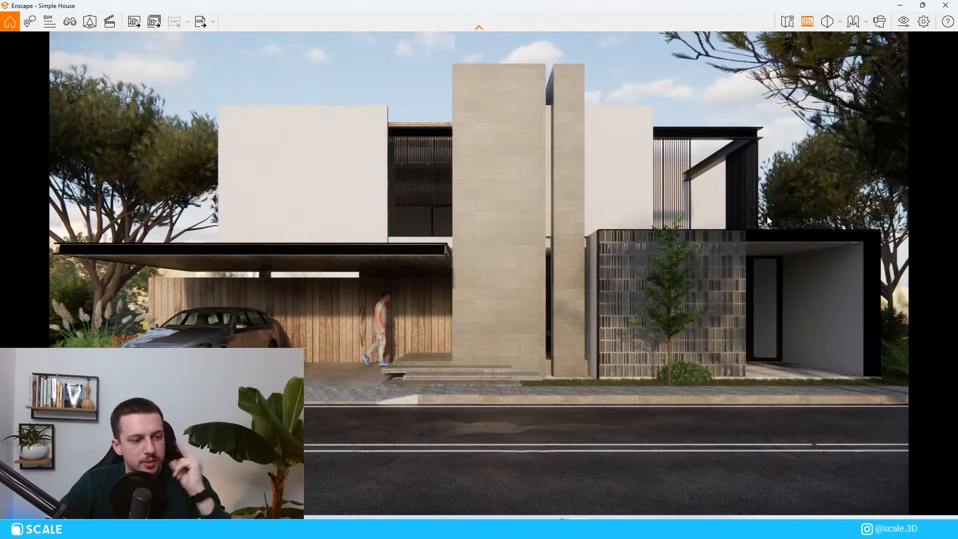
# Duplicate the Custom Preset in the visual settings and name the copy HDRI 2
pyautogui.click(903, 22)
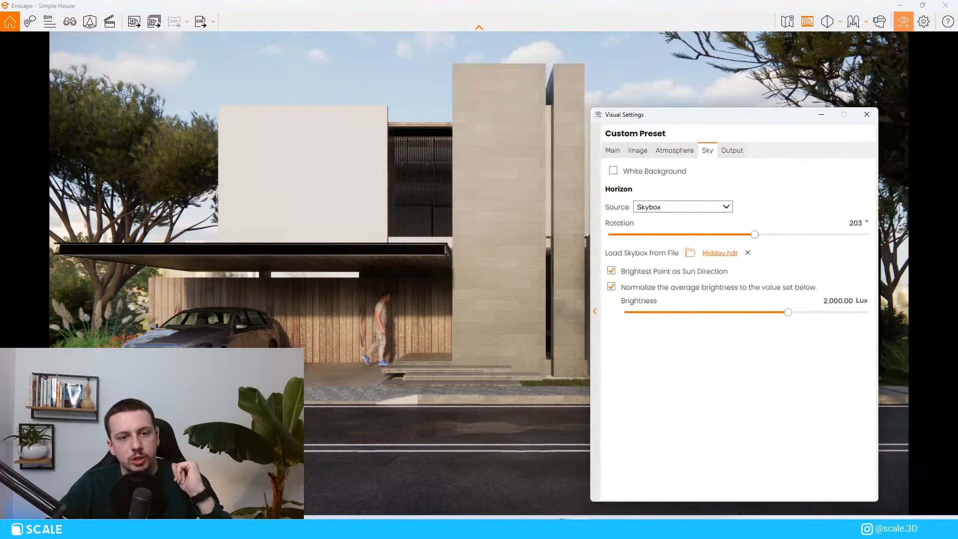
pyautogui.click(595, 313)
pyautogui.rightClick(677, 194)
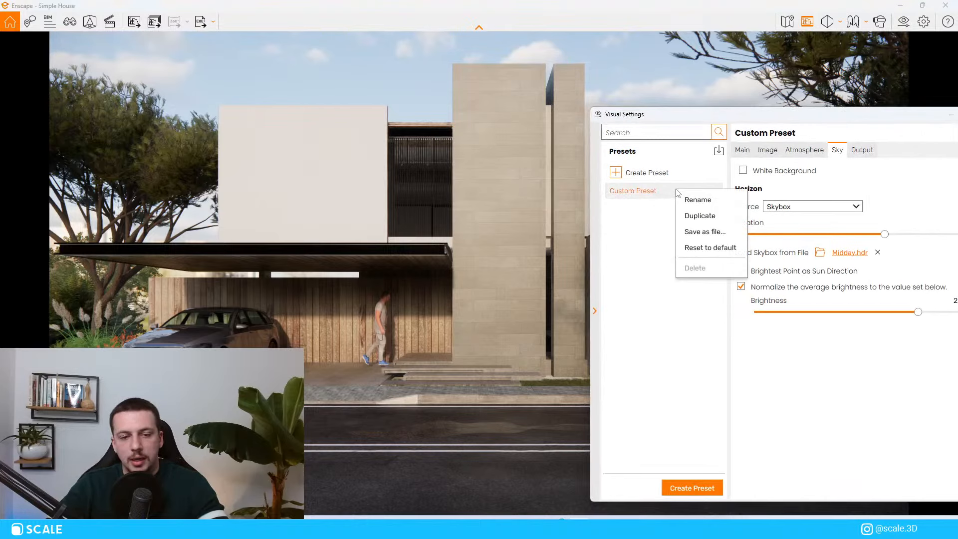
pyautogui.click(705, 219)
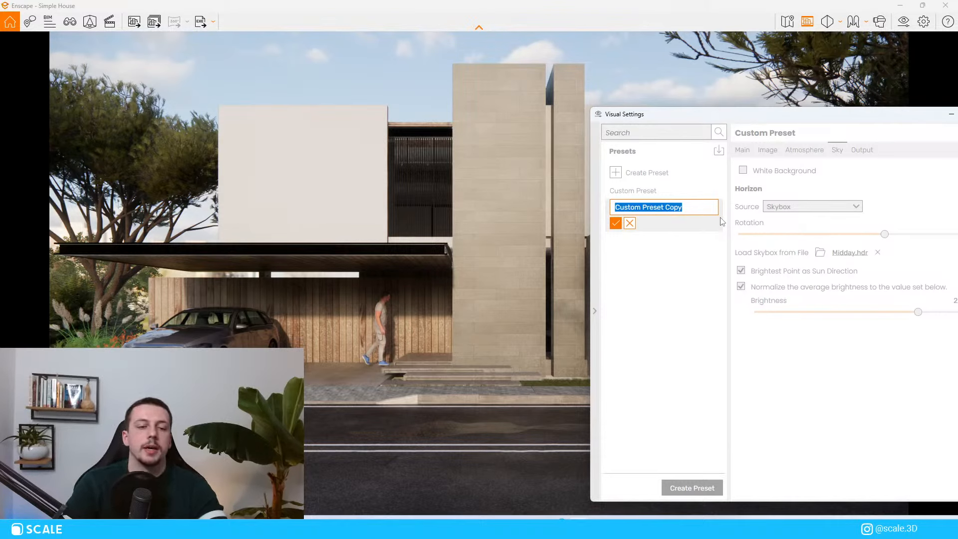
pyautogui.write('HDRI 2')
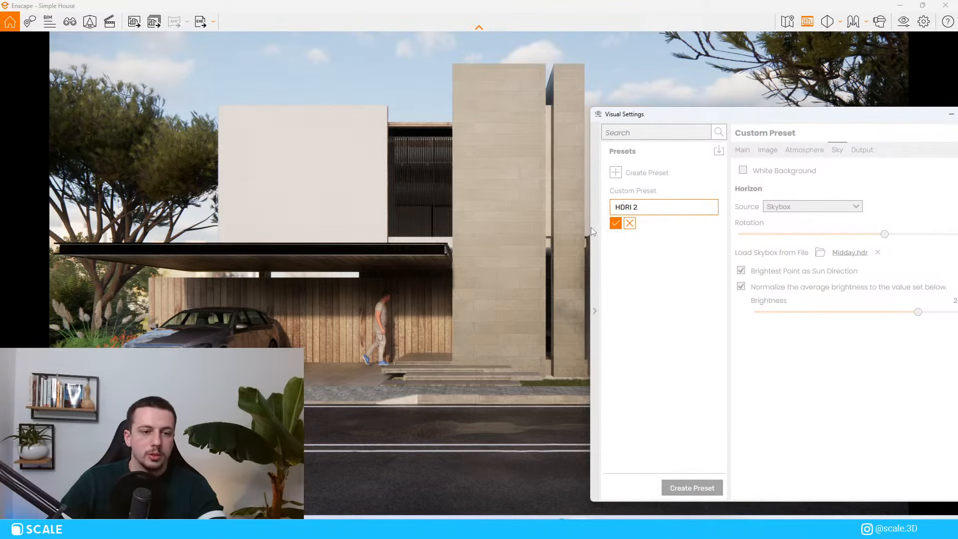
pyautogui.press('Return')
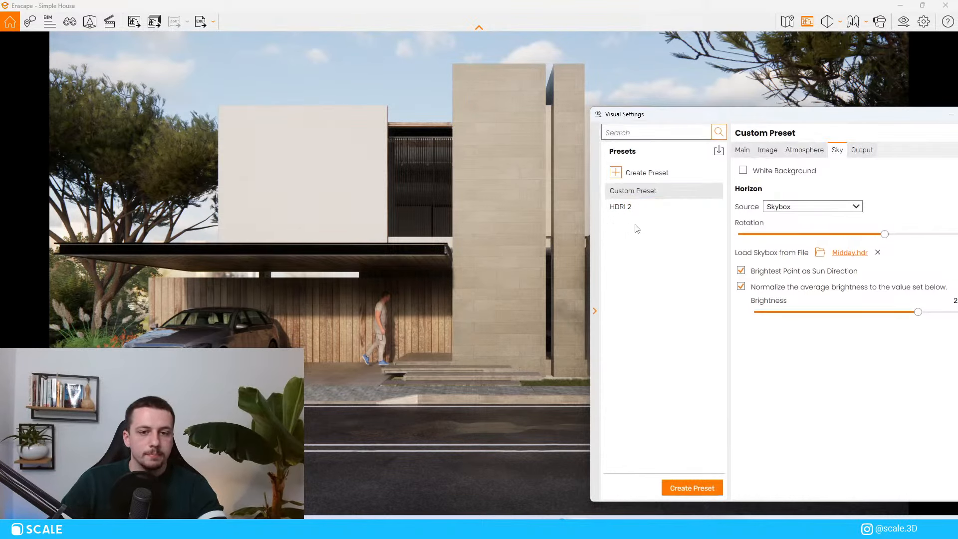
# Replace the Custom Preset's skybox file with Urban.hdr
pyautogui.click(821, 254)
pyautogui.moveTo(855, 133); pyautogui.dragTo(957, 133)
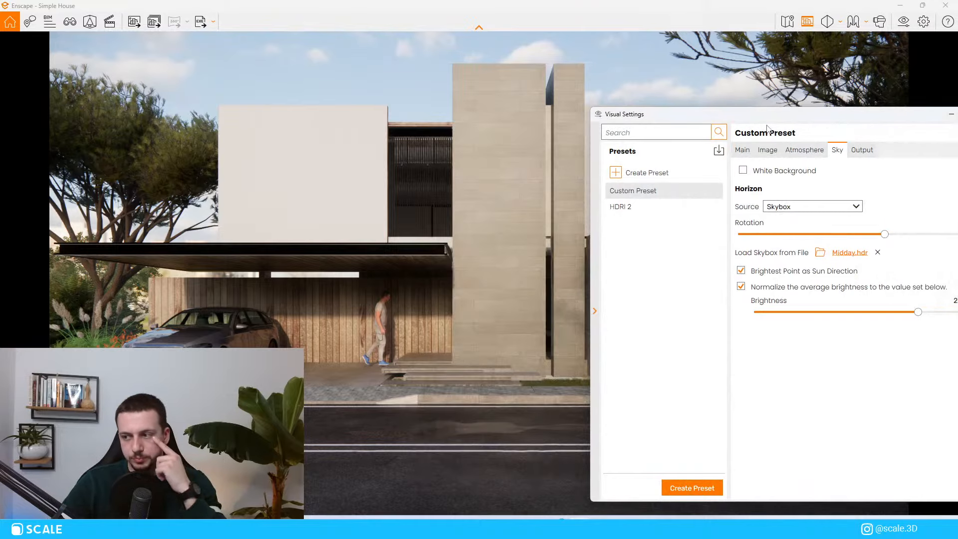
pyautogui.moveTo(736, 129); pyautogui.dragTo(815, 123)
# Set the Custom Preset's sun brightness to 5 %
pyautogui.click(770, 153)
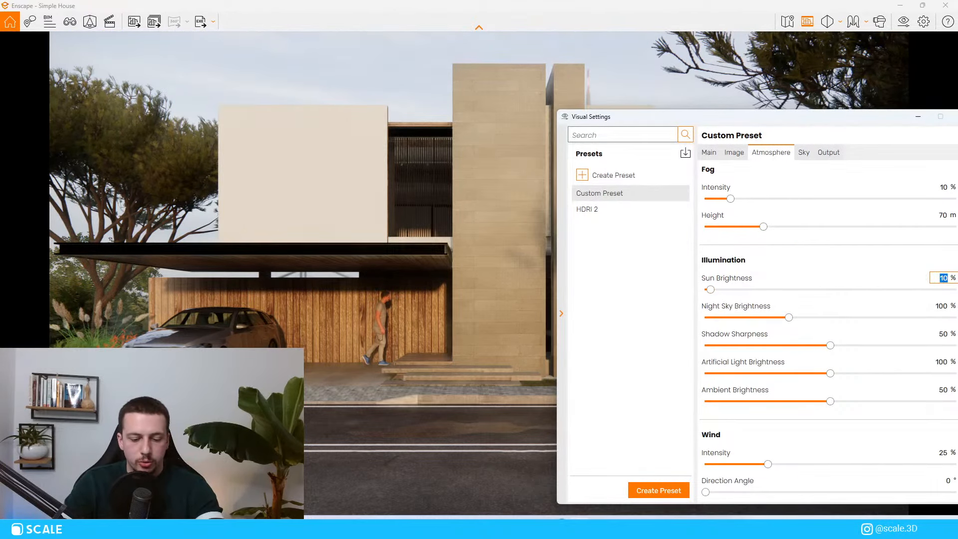
pyautogui.write('5')
pyautogui.press('Return')
# Rotate the Urban.hdr skybox to 199° and close the visual settings
pyautogui.moveTo(838, 122); pyautogui.dragTo(825, 526)
pyautogui.moveTo(561, 519); pyautogui.dragTo(756, 209)
pyautogui.click(720, 239)
pyautogui.moveTo(768, 327); pyautogui.dragTo(764, 325)
pyautogui.moveTo(761, 209); pyautogui.dragTo(784, 332)
pyautogui.click(867, 343)
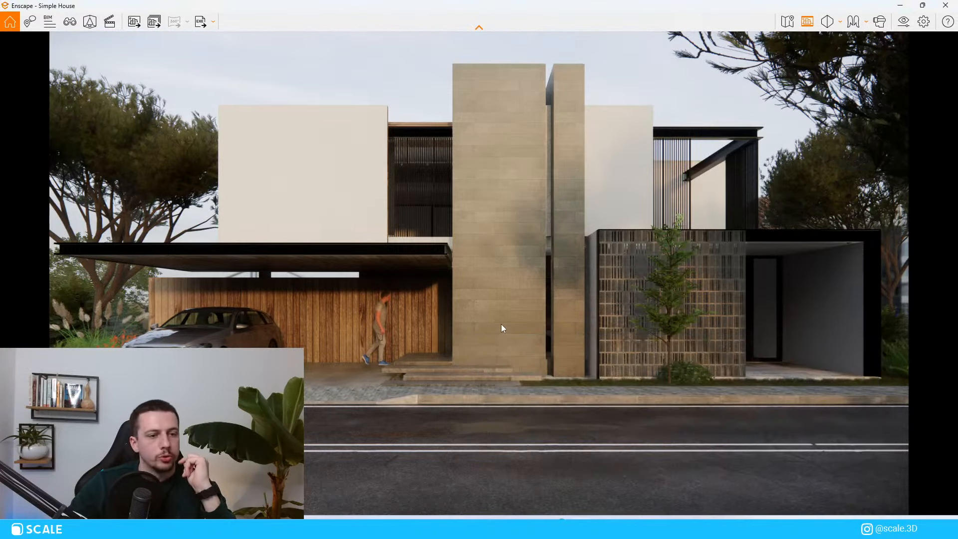
# Compare the facade lighting by switching between the HDRI 2 and Custom Preset visual presets, finishing on Custom Preset
pyautogui.click(903, 21)
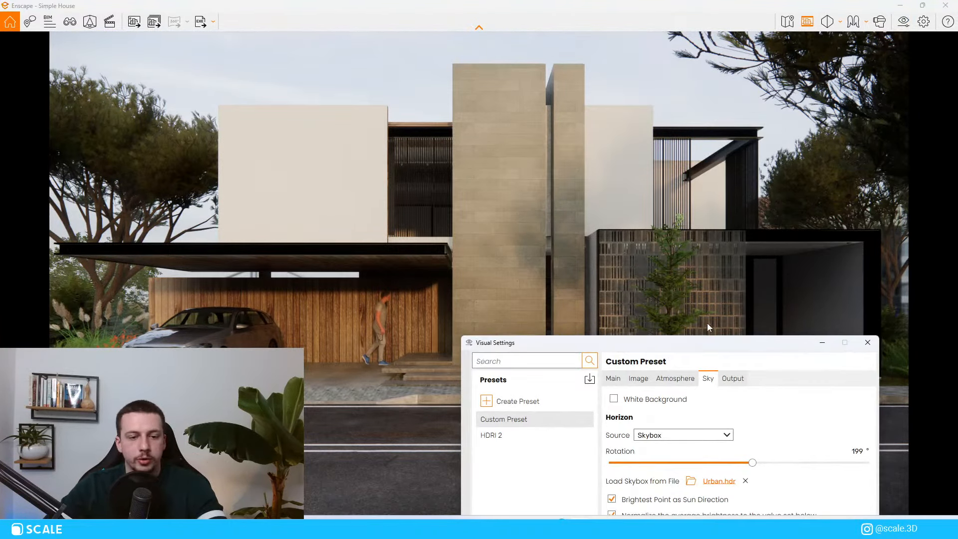
pyautogui.moveTo(701, 343); pyautogui.dragTo(789, 118)
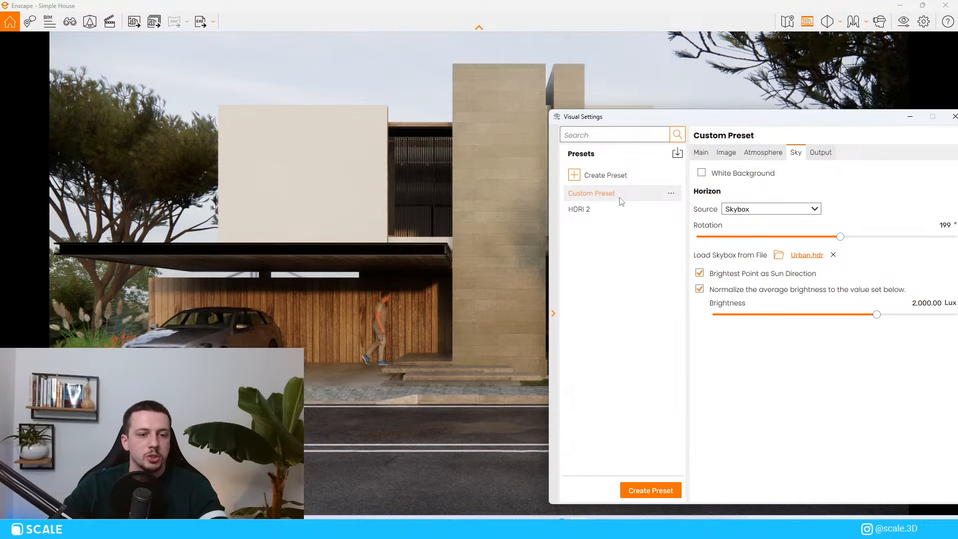
pyautogui.click(608, 213)
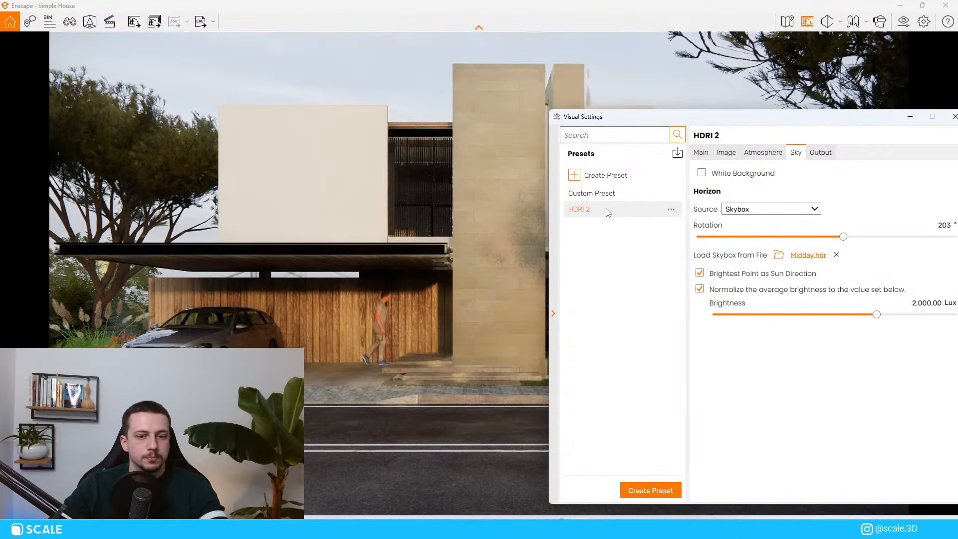
pyautogui.moveTo(693, 117); pyautogui.dragTo(721, 133)
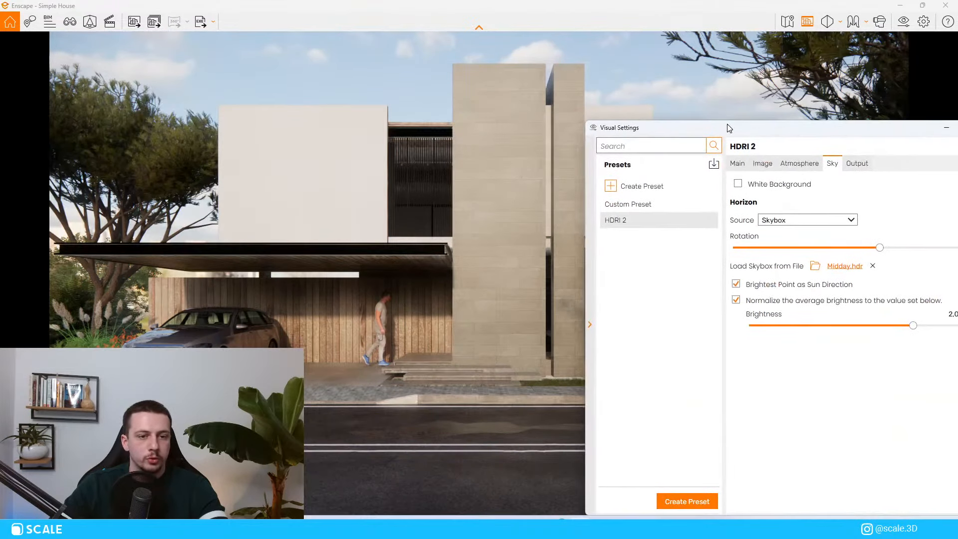
pyautogui.click(643, 208)
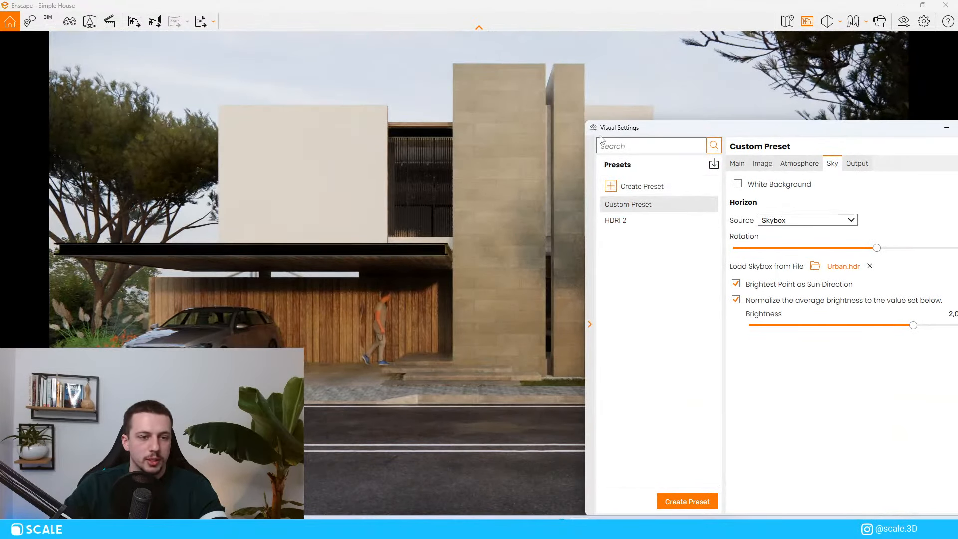
pyautogui.moveTo(629, 131); pyautogui.dragTo(634, 107)
pyautogui.click(627, 202)
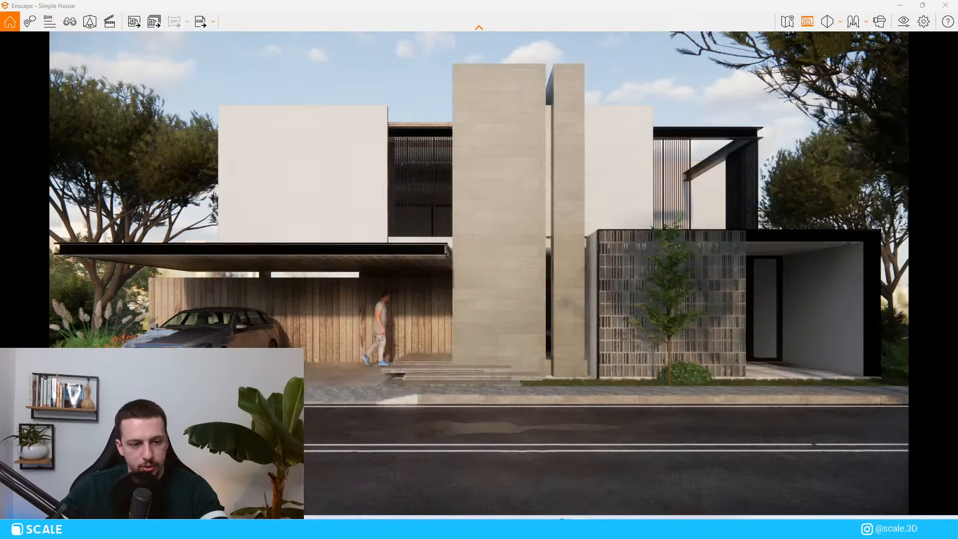
pyautogui.moveTo(812, 111); pyautogui.dragTo(666, 128)
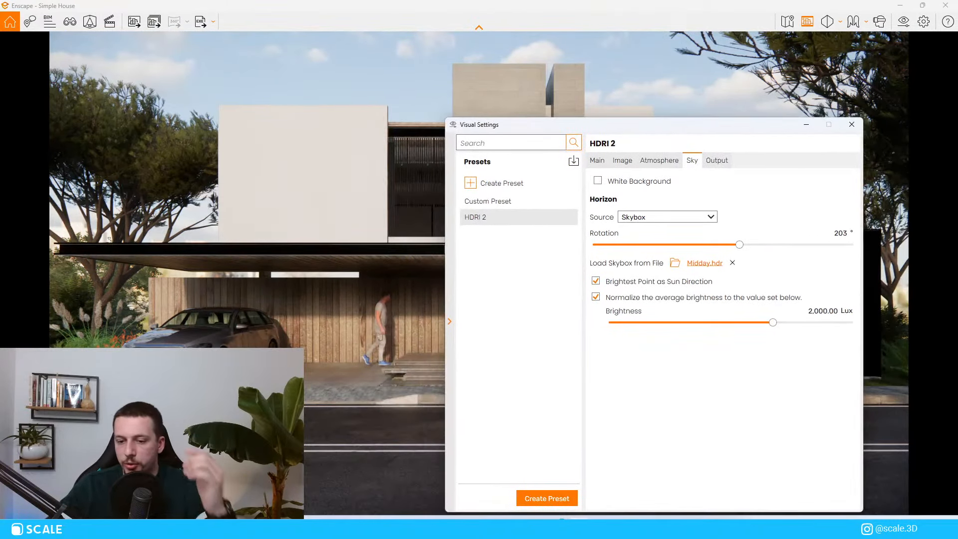
pyautogui.click(513, 202)
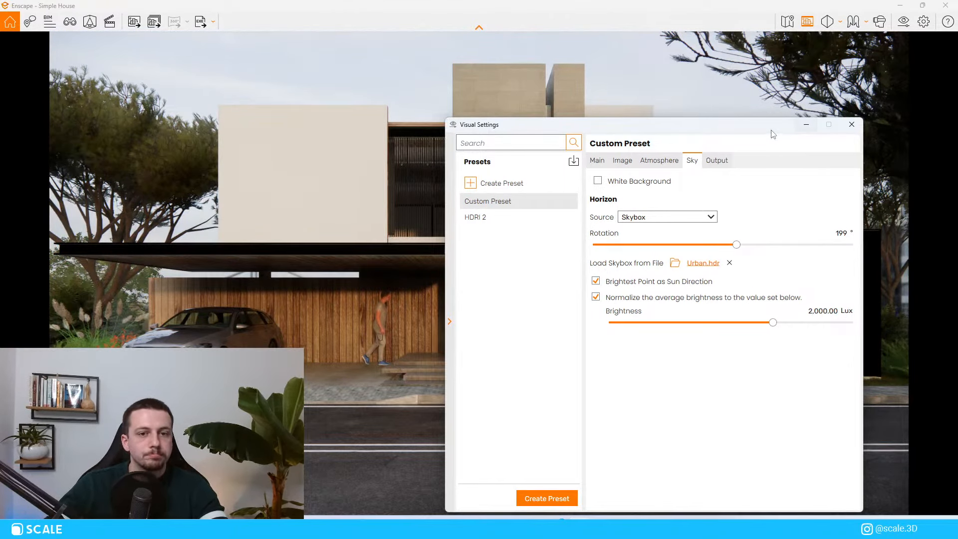
pyautogui.moveTo(769, 129); pyautogui.dragTo(750, 109)
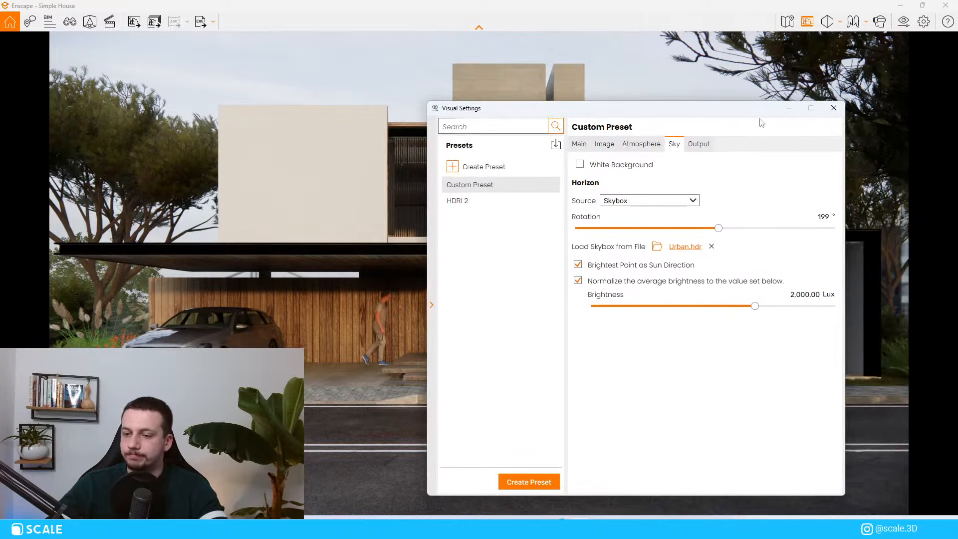
pyautogui.click(463, 202)
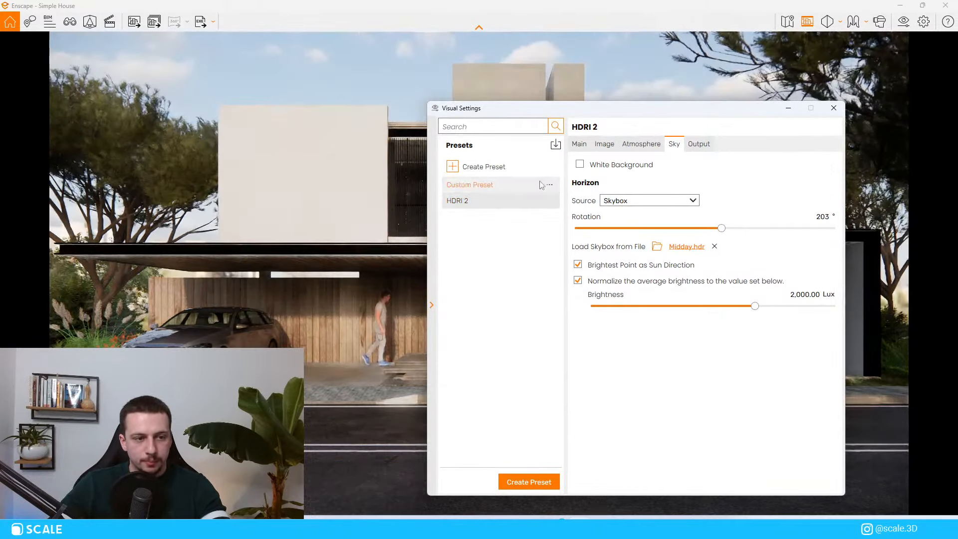
pyautogui.click(524, 186)
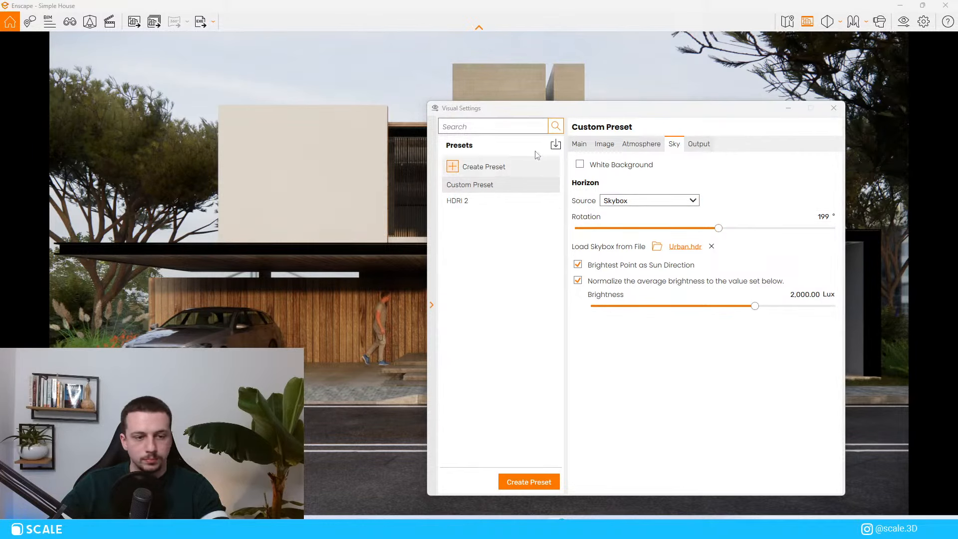
pyautogui.moveTo(608, 108); pyautogui.dragTo(696, 72)
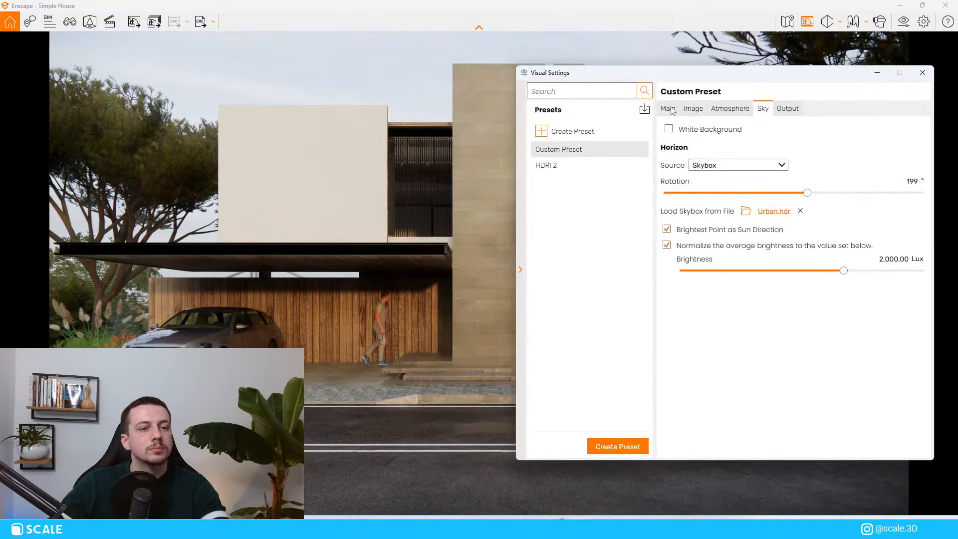
# Set the Custom Preset's exposure to 51 % with auto exposure enabled, and open its image corrections
pyautogui.click(668, 109)
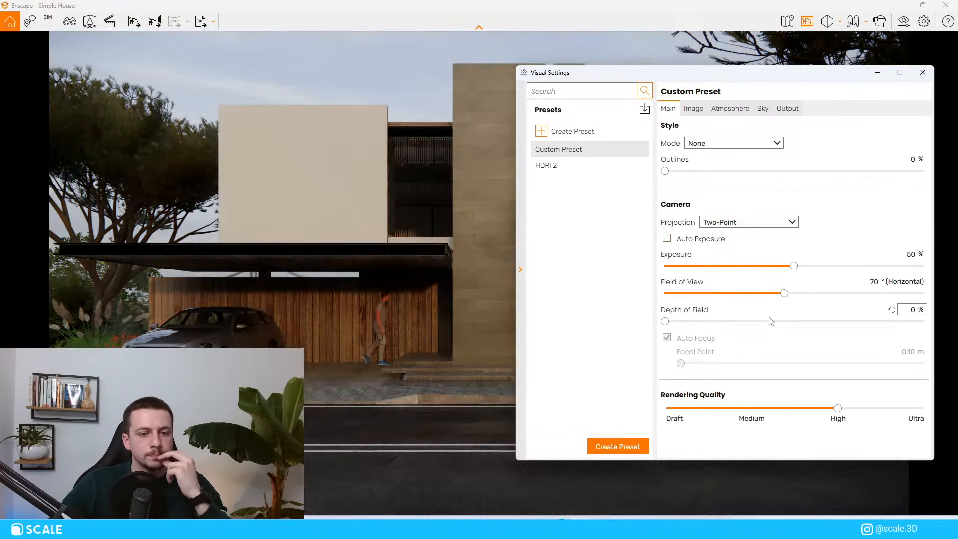
pyautogui.moveTo(794, 266); pyautogui.dragTo(797, 267)
pyautogui.click(701, 238)
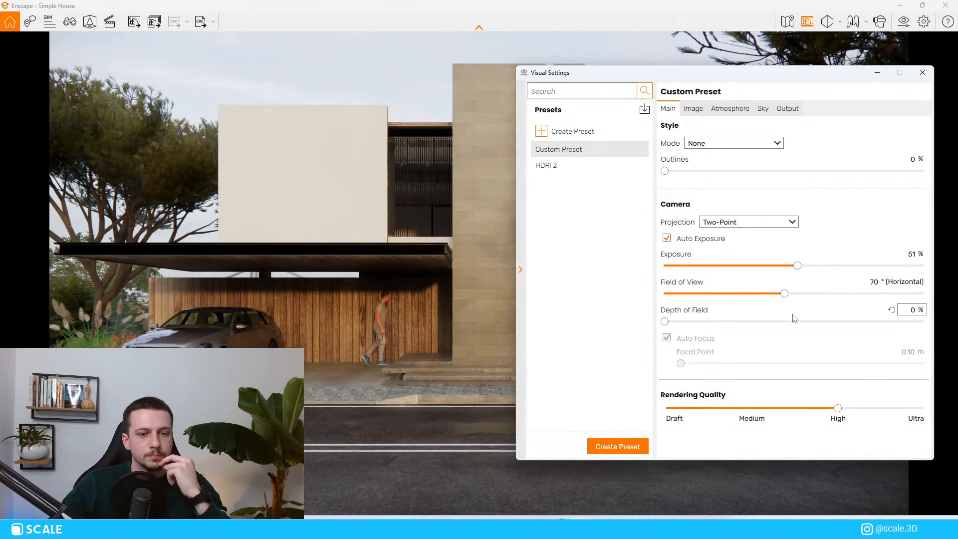
pyautogui.click(693, 110)
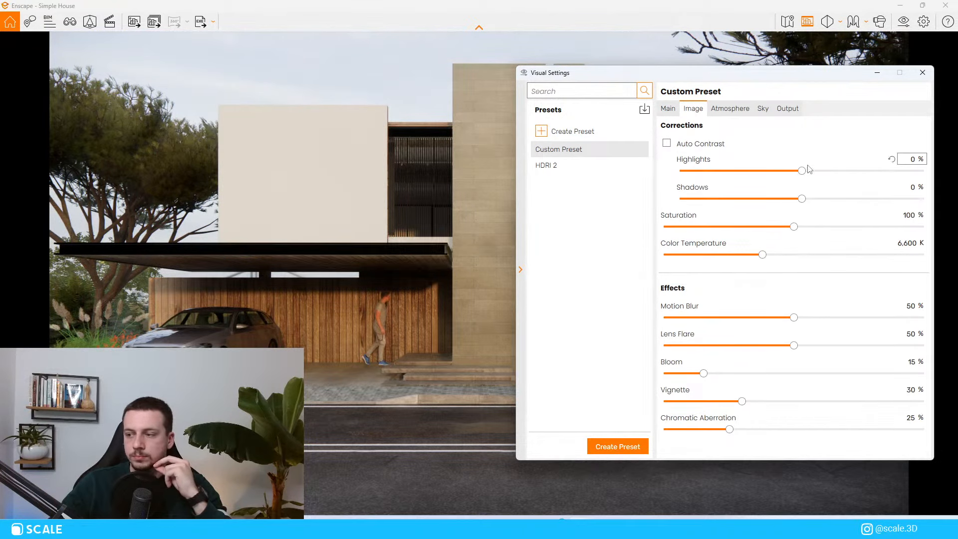
# Enable auto contrast for the Custom Preset
pyautogui.click(708, 145)
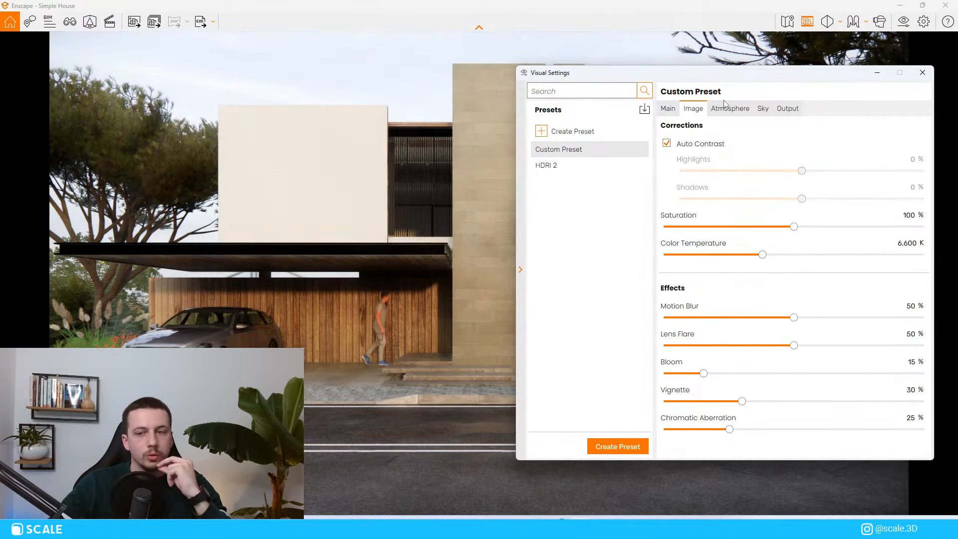
pyautogui.moveTo(726, 77); pyautogui.dragTo(733, 96)
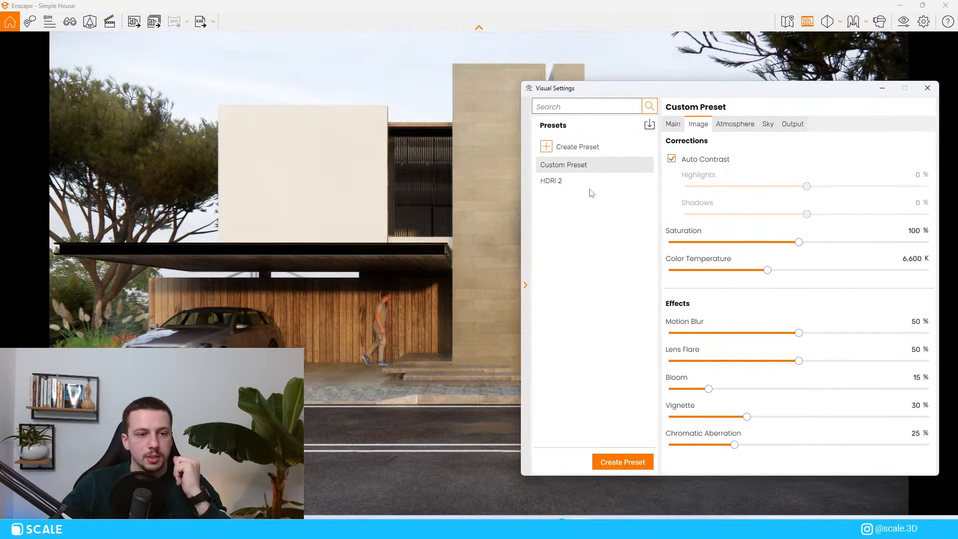
# Compare the facade under the HDRI 2 and Custom Preset visual presets, finish on Custom Preset and close the visual settings
pyautogui.click(583, 180)
pyautogui.moveTo(674, 90); pyautogui.dragTo(619, 62)
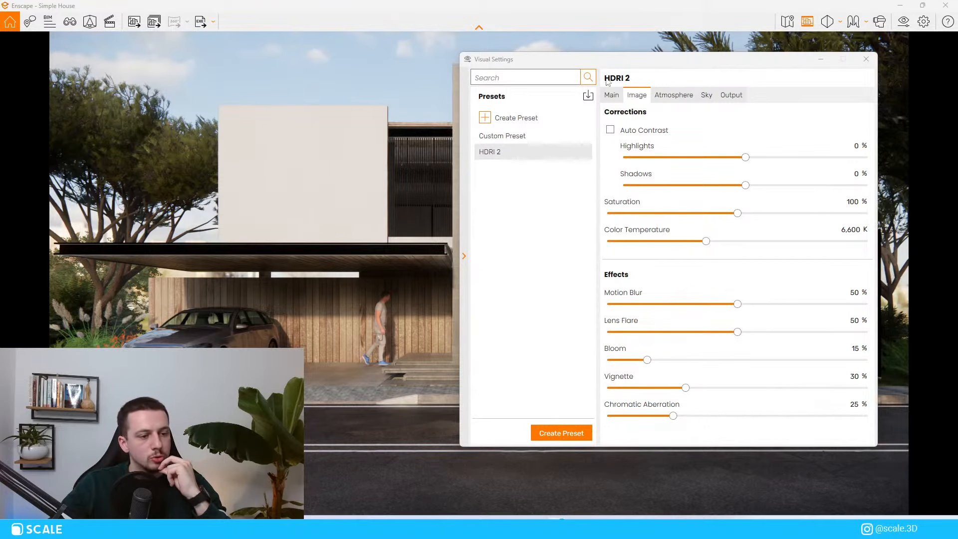
pyautogui.moveTo(646, 60); pyautogui.dragTo(696, 69)
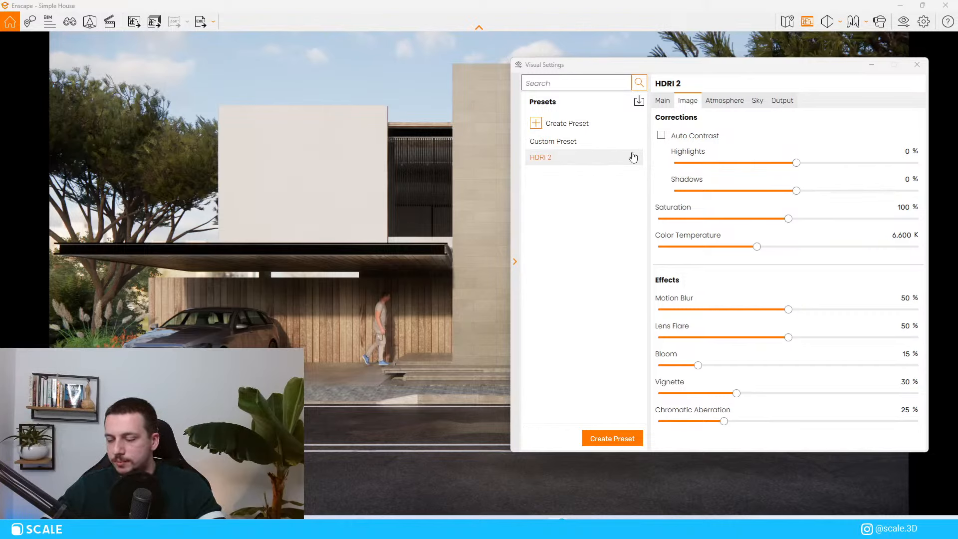
pyautogui.click(590, 149)
pyautogui.click(574, 155)
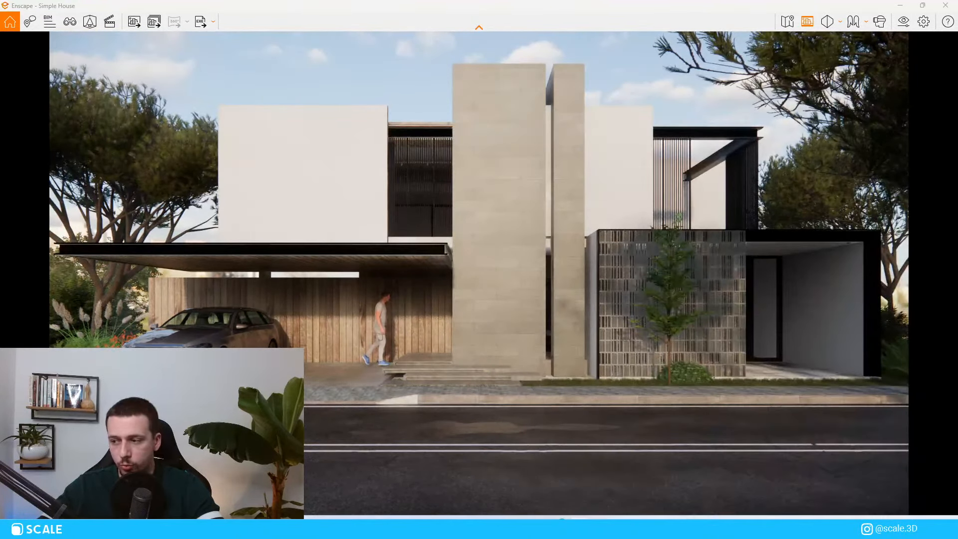
pyautogui.click(670, 194)
pyautogui.moveTo(767, 275); pyautogui.dragTo(641, 131)
pyautogui.click(875, 126)
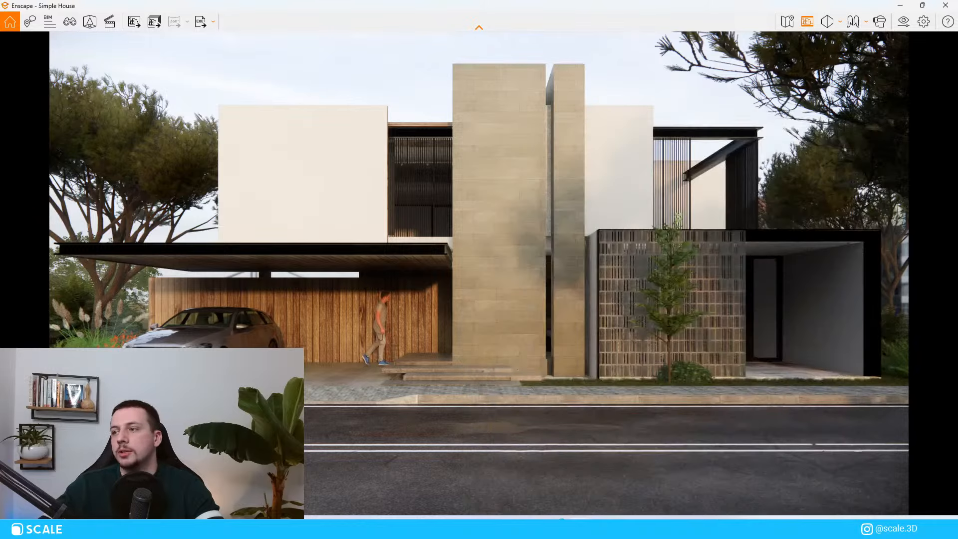
# Switch to the Chrome browser and open the ambientcg.com texture site
pyautogui.moveTo(957, 448); pyautogui.dragTo(478, 1)
pyautogui.write('ambient')
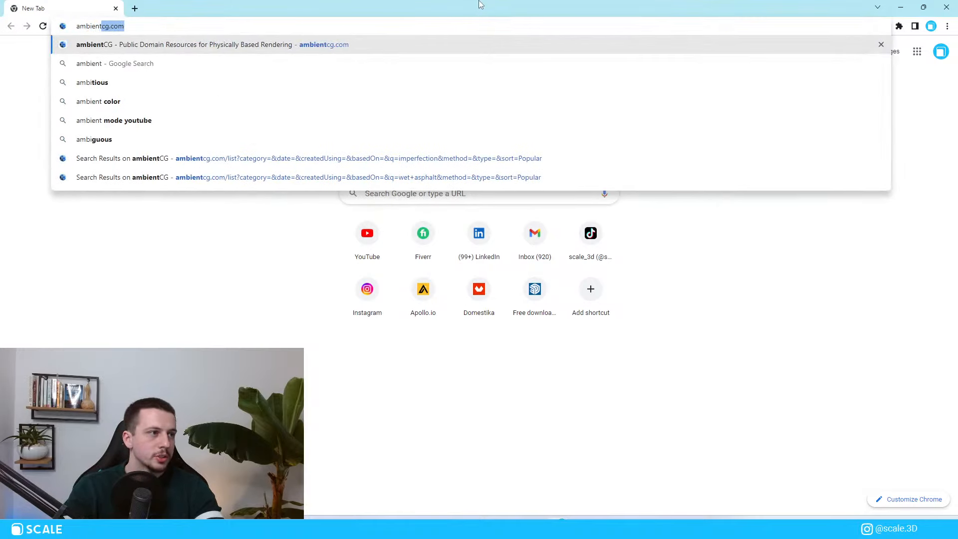
pyautogui.press('Return')
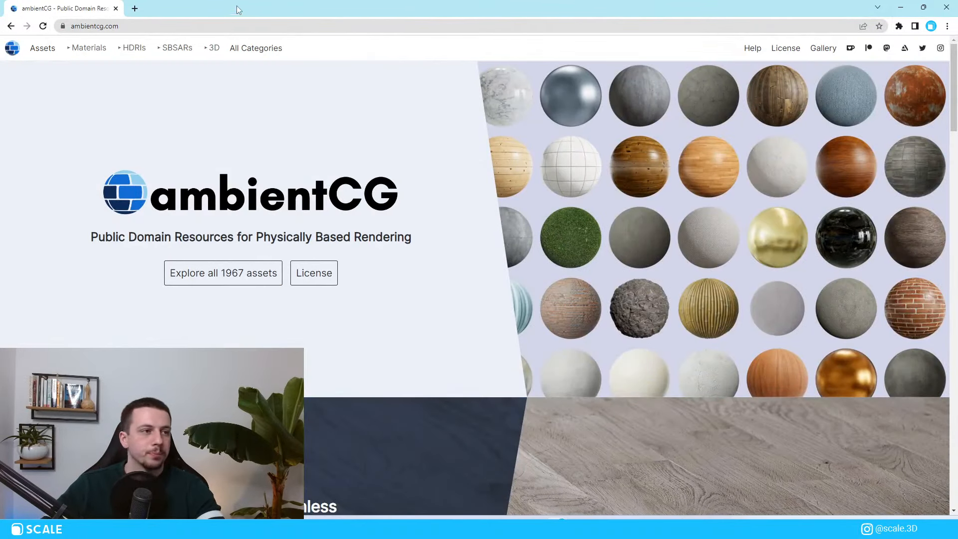
# Open sharetextures.com in a new tab, look over its home page and show its assets page
pyautogui.click(135, 9)
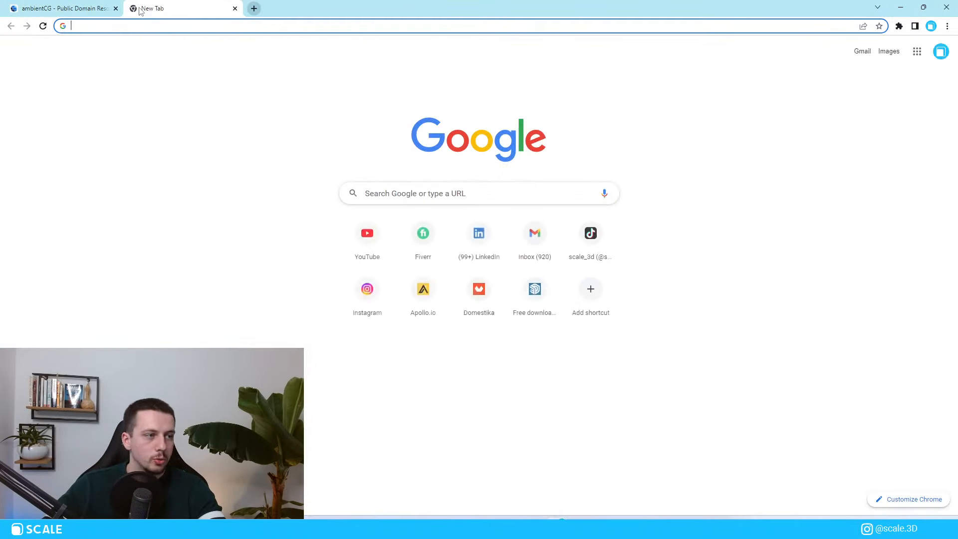
pyautogui.write('sharete')
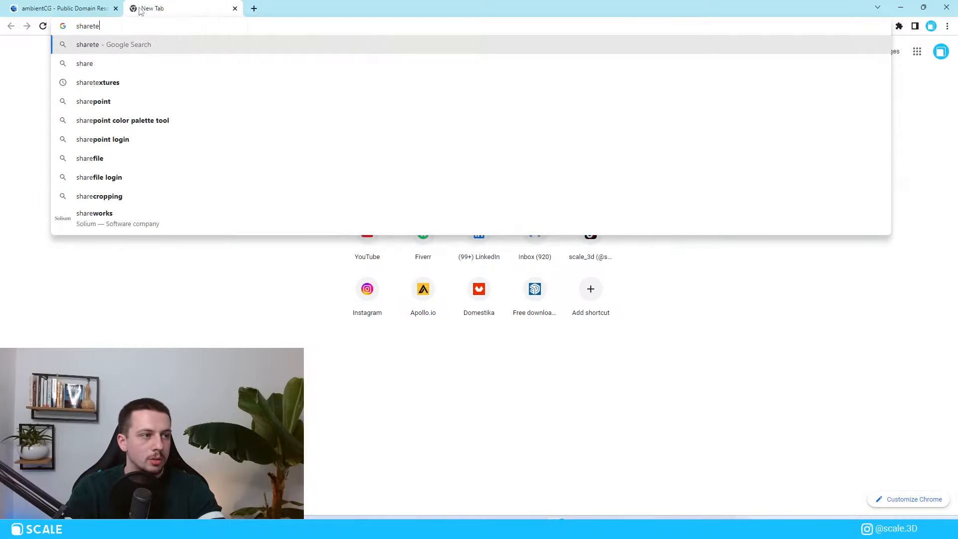
pyautogui.write('xtures.com')
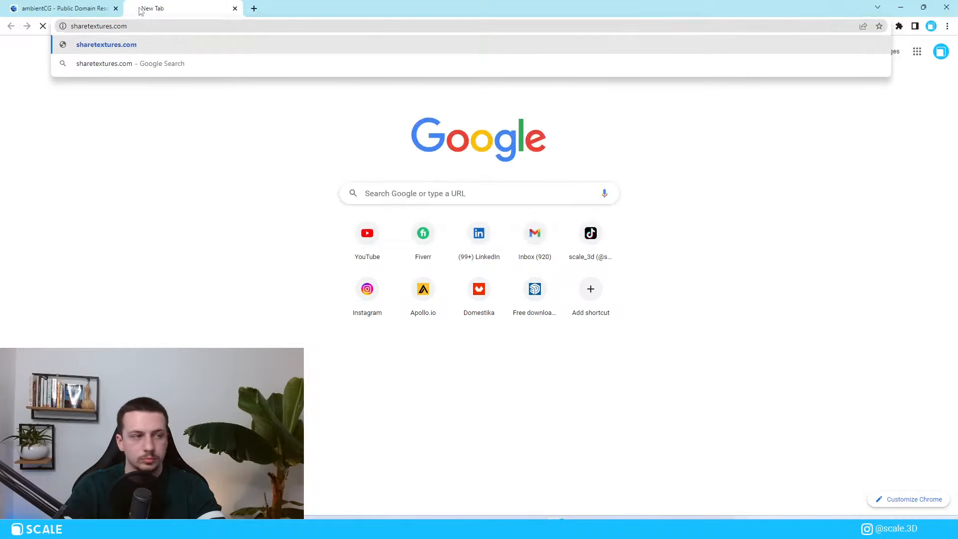
pyautogui.press('Return')
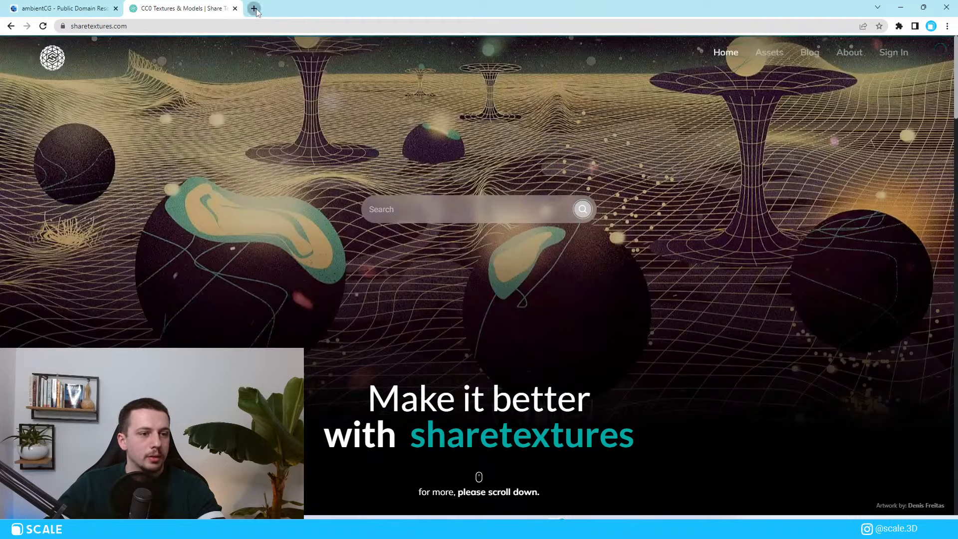
pyautogui.scroll(-5, 550, 313)
pyautogui.scroll(-2, 550, 312)
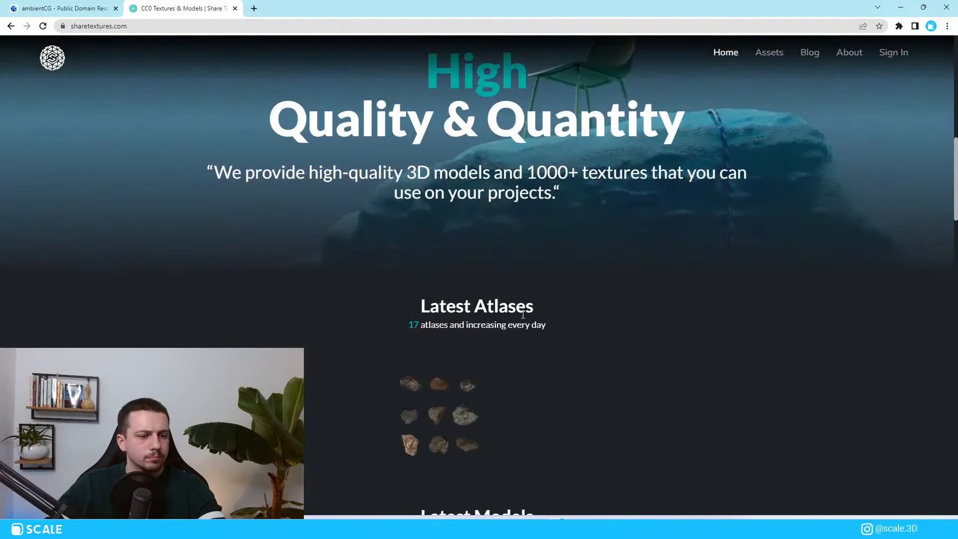
pyautogui.scroll(2, 310, 295)
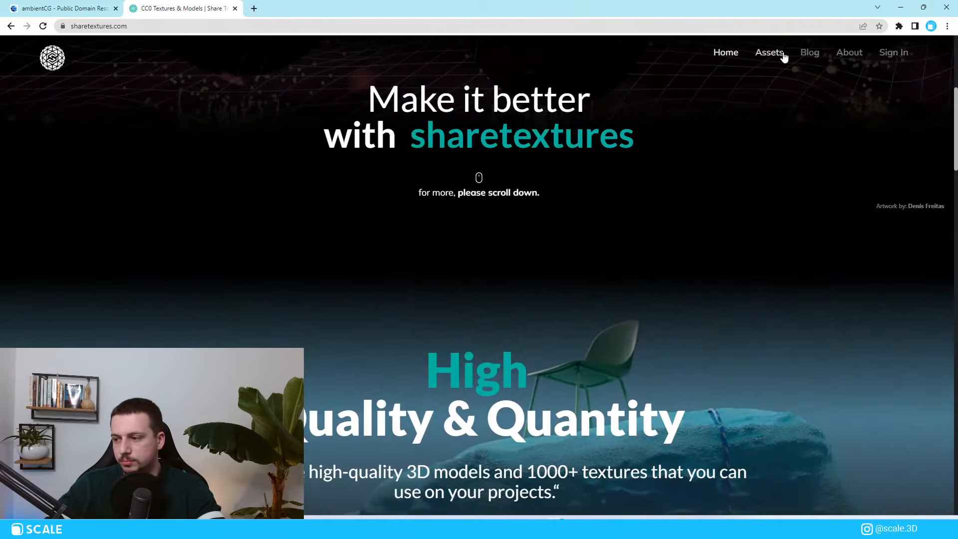
pyautogui.click(769, 53)
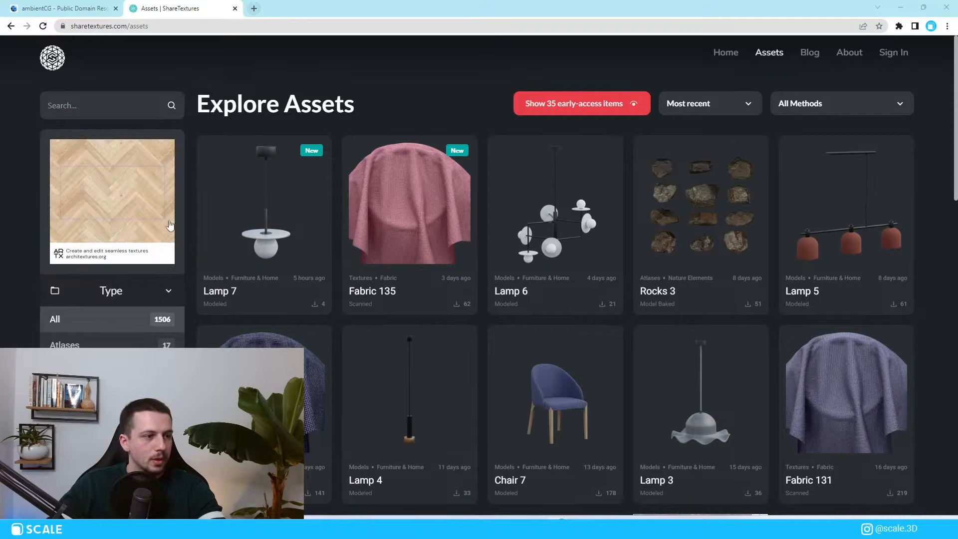
# Open texturebox.com in another new tab
pyautogui.click(254, 8)
pyautogui.write('texture')
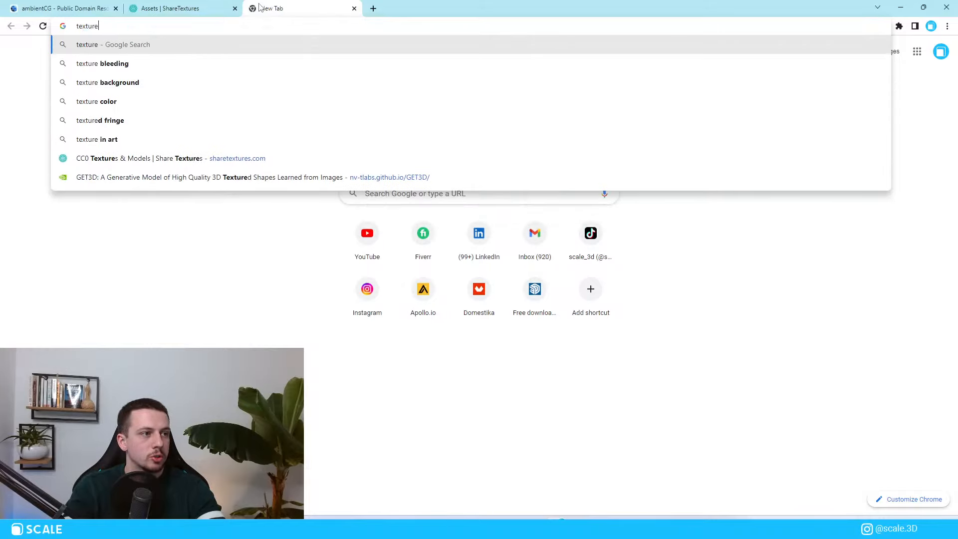
pyautogui.write('box.com')
pyautogui.press('Return')
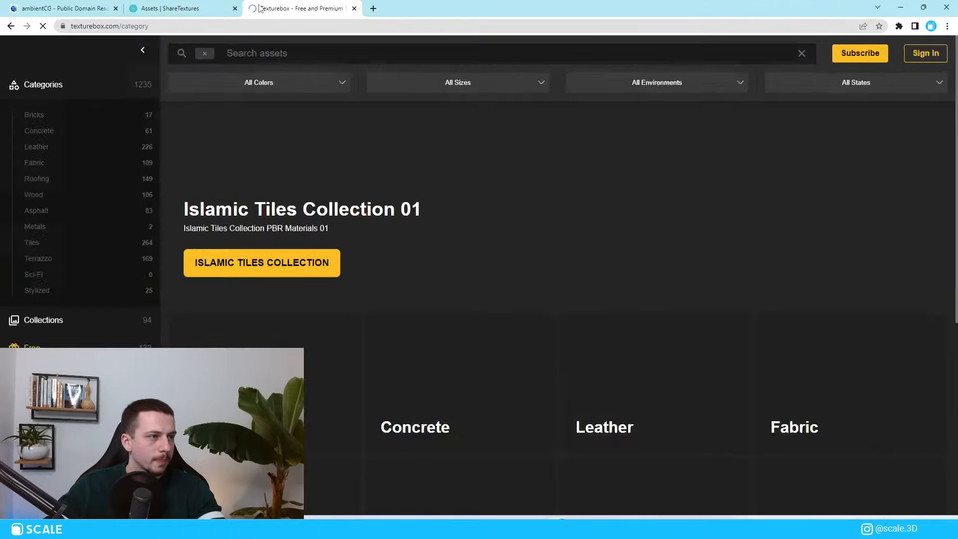
# Return through the ShareTextures page to the ambientCG page, then minimize the browser to get back to Enscape
pyautogui.click(141, 6)
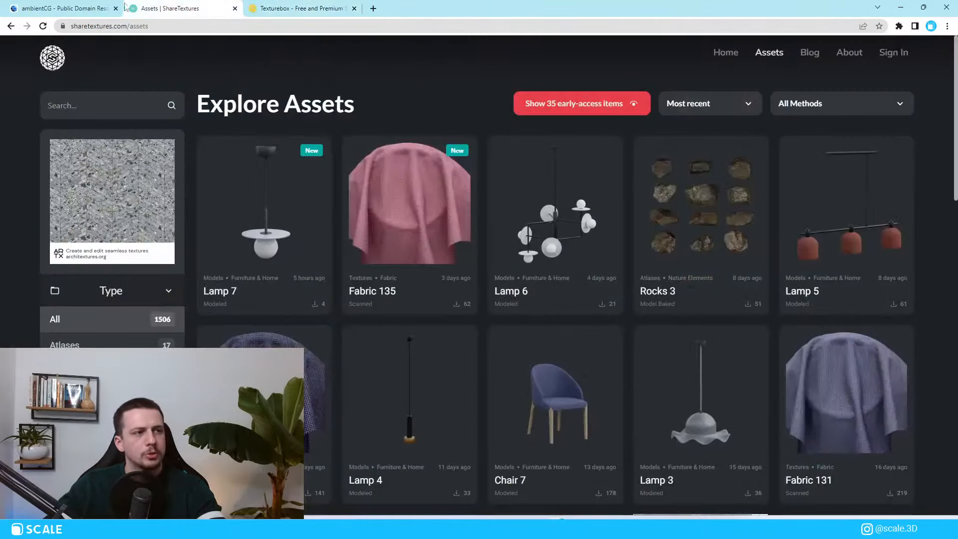
pyautogui.click(93, 8)
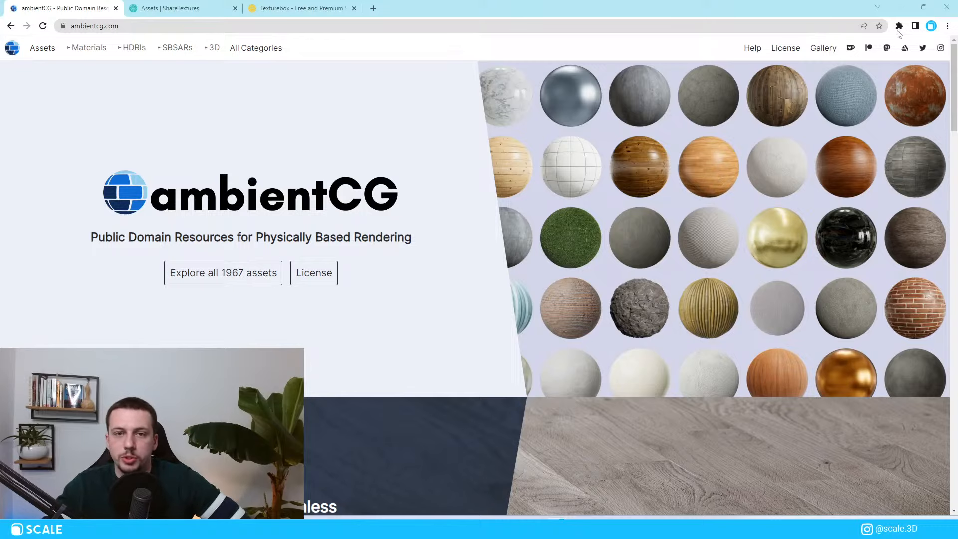
pyautogui.click(900, 7)
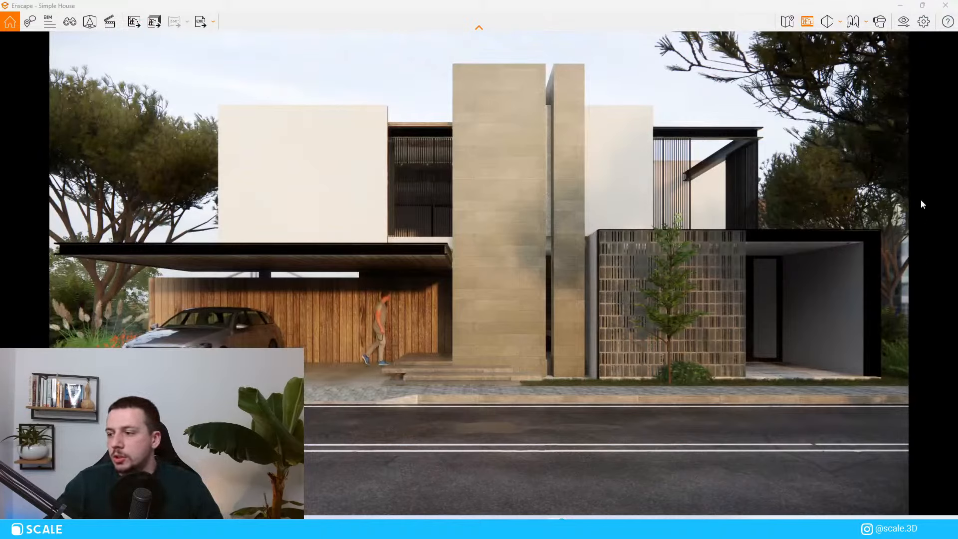
# Activate the HDRI 2 visual preset, collapse the preset list and show the preset's main style and camera settings
pyautogui.click(903, 21)
pyautogui.click(554, 217)
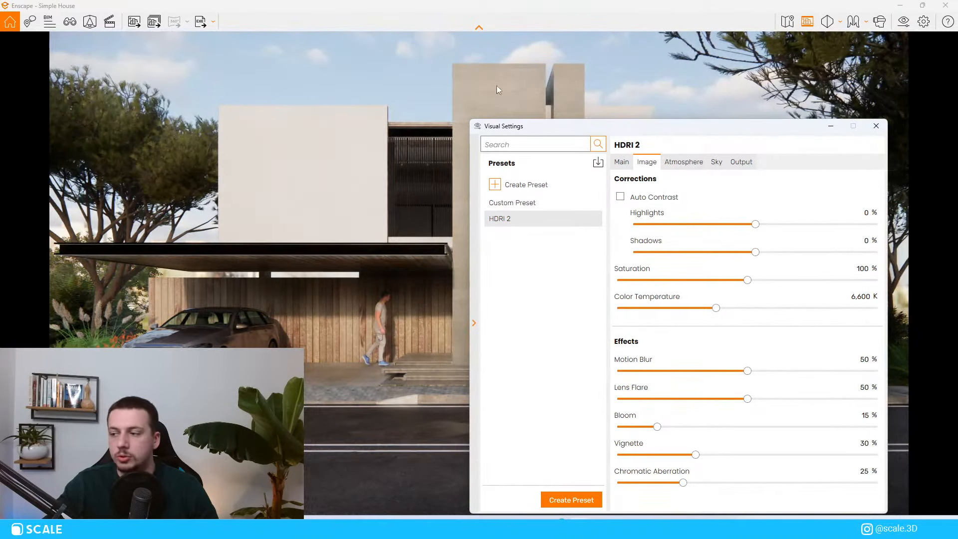
pyautogui.moveTo(698, 133); pyautogui.dragTo(819, 80)
pyautogui.click(433, 269)
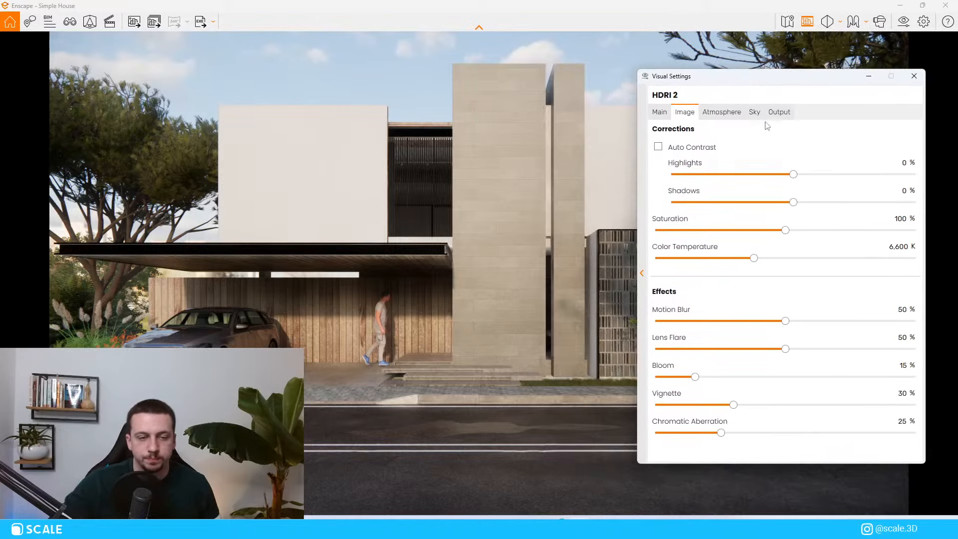
pyautogui.click(659, 112)
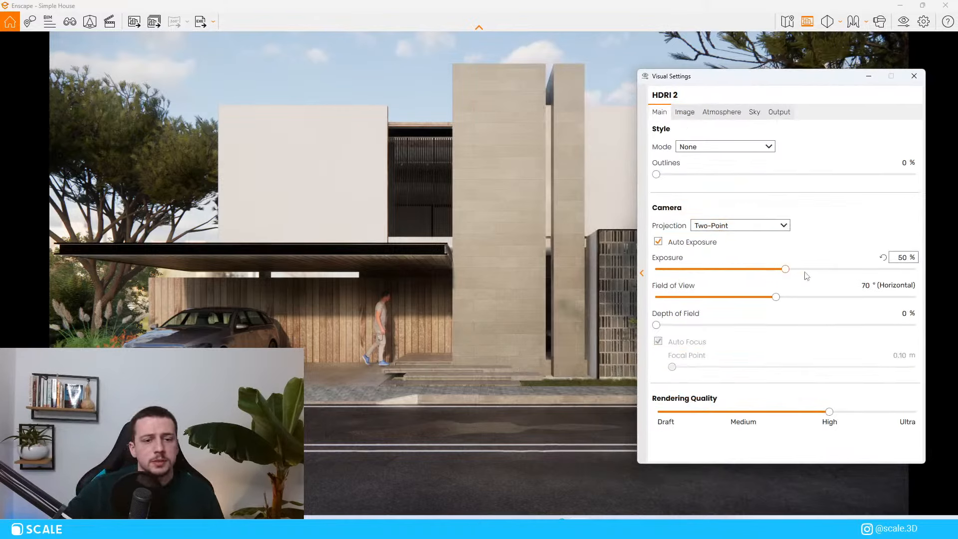
# Try HDRI 2 exposures of 51 % and 52 % while switching auto exposure off and back on
pyautogui.moveTo(785, 270)
pyautogui.mouseDown()
pyautogui.moveTo(798, 271)
pyautogui.moveTo(788, 271)
pyautogui.mouseUp()
pyautogui.click(677, 244)
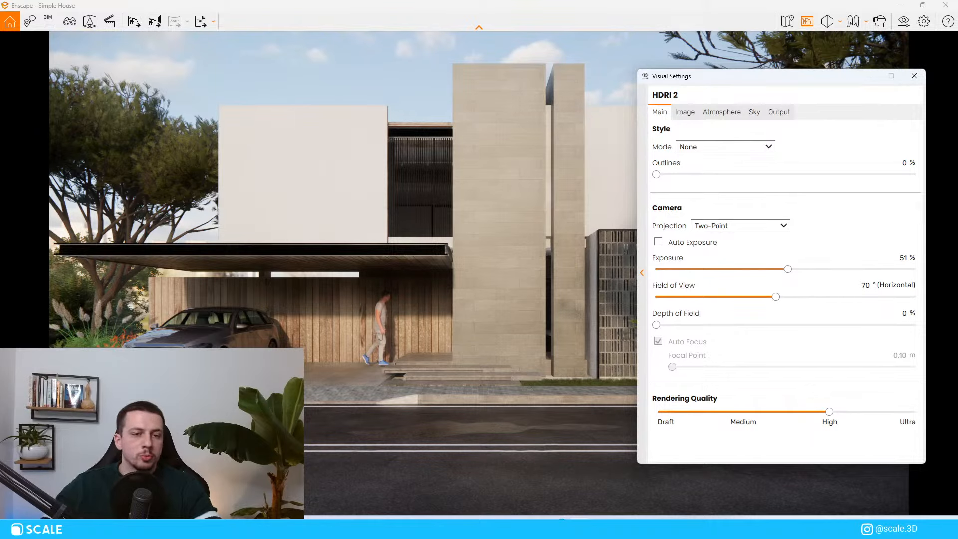
pyautogui.moveTo(761, 76); pyautogui.dragTo(784, 106)
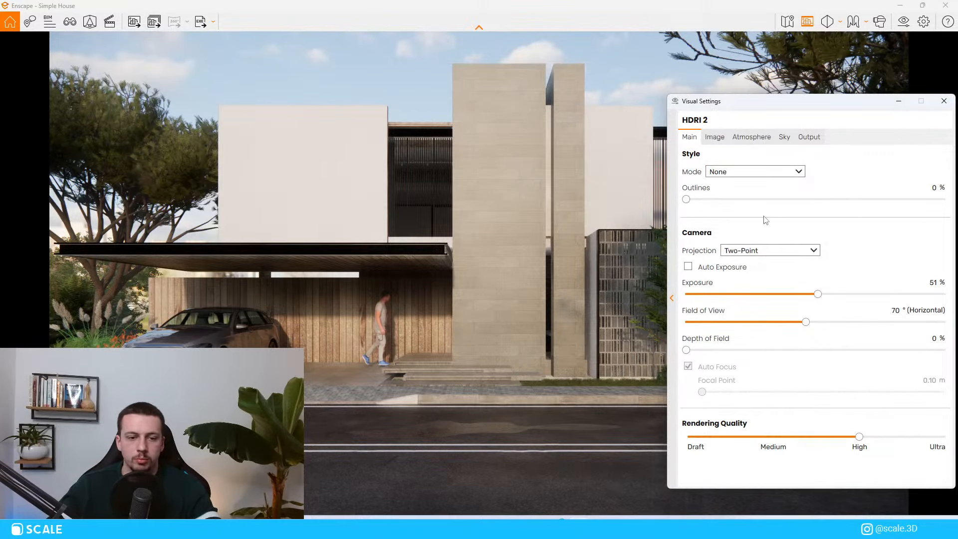
pyautogui.moveTo(822, 296)
pyautogui.mouseDown()
pyautogui.moveTo(813, 295)
pyautogui.moveTo(823, 298)
pyautogui.mouseUp()
pyautogui.click(733, 269)
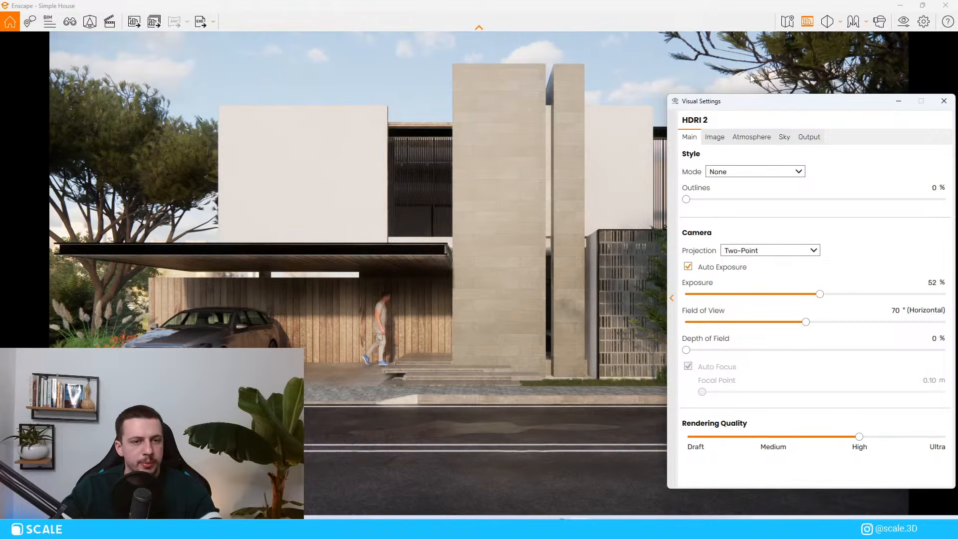
# Set HDRI 2's exposure to 48 % and its rendering quality to Ultra
pyautogui.moveTo(748, 101); pyautogui.dragTo(807, 63)
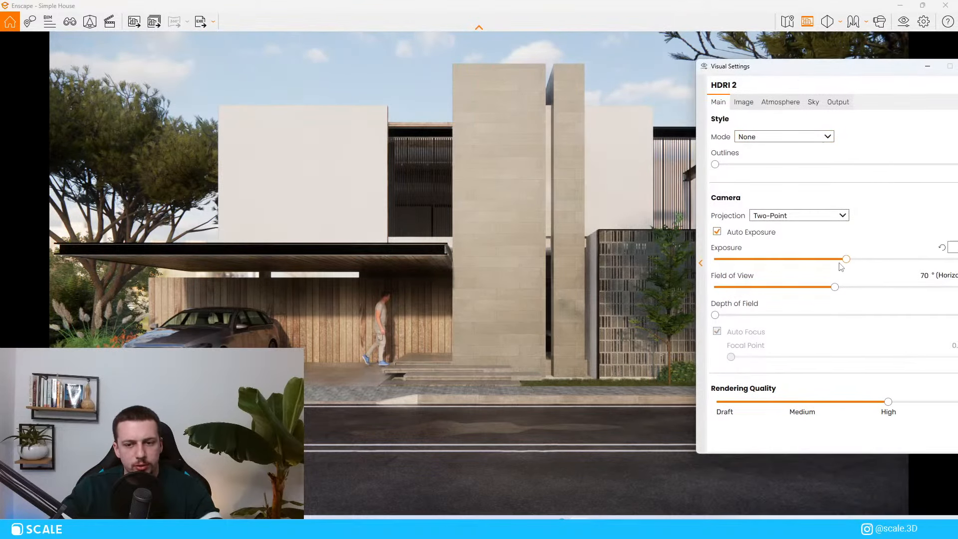
pyautogui.moveTo(839, 263); pyautogui.dragTo(837, 262)
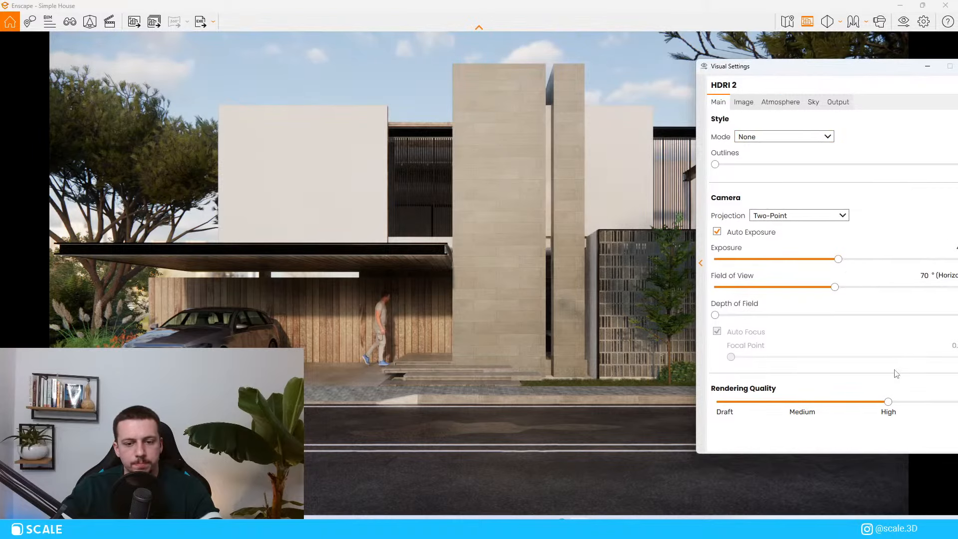
pyautogui.moveTo(814, 73); pyautogui.dragTo(700, 61)
pyautogui.moveTo(775, 388); pyautogui.dragTo(860, 388)
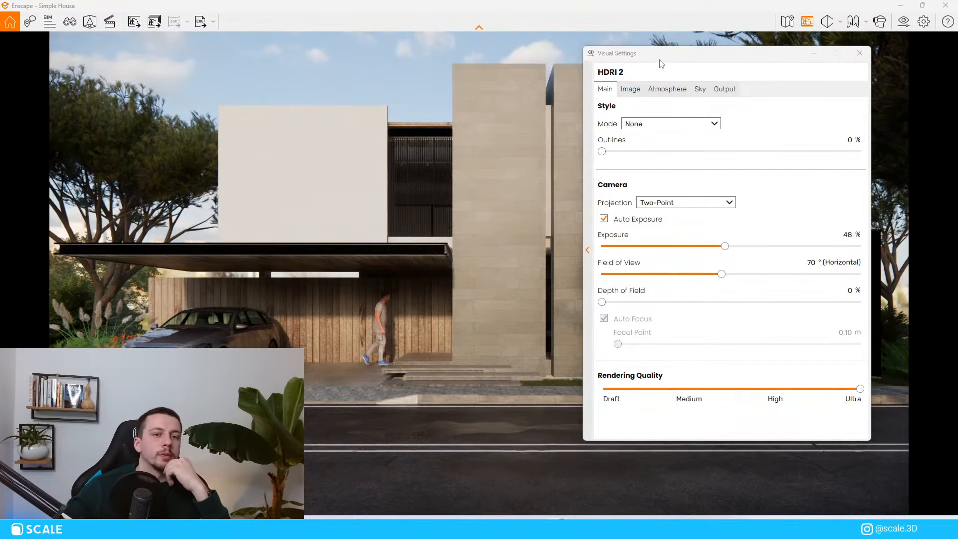
pyautogui.moveTo(659, 59); pyautogui.dragTo(718, 77)
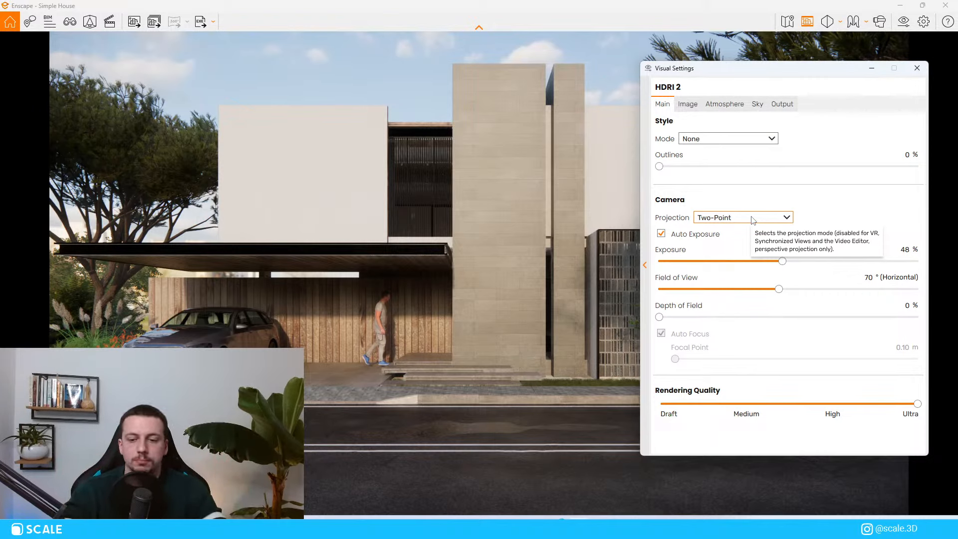
# Enable auto contrast in HDRI 2's image corrections, checking the facade with it switched on and off
pyautogui.click(687, 103)
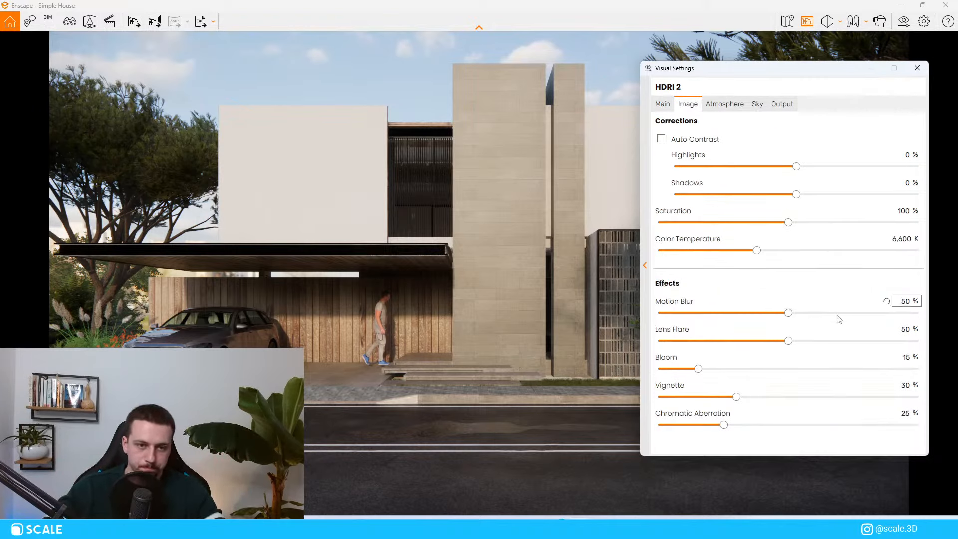
pyautogui.click(716, 141)
pyautogui.click(704, 145)
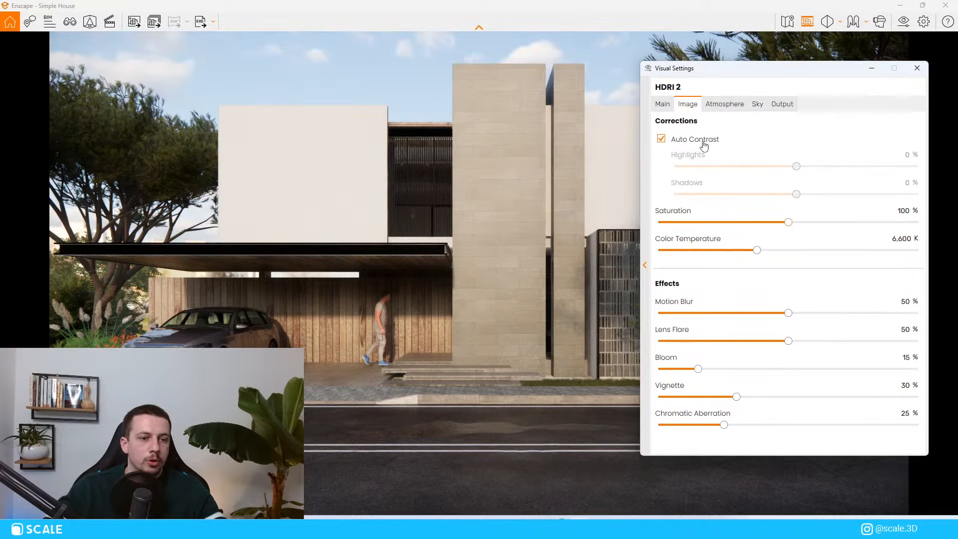
pyautogui.click(704, 145)
pyautogui.moveTo(796, 166)
pyautogui.mouseDown()
pyautogui.moveTo(763, 168)
pyautogui.moveTo(780, 167)
pyautogui.mouseUp()
pyautogui.moveTo(794, 199)
pyautogui.mouseDown()
pyautogui.moveTo(742, 200)
pyautogui.moveTo(806, 202)
pyautogui.moveTo(780, 202)
pyautogui.mouseUp()
pyautogui.click(691, 144)
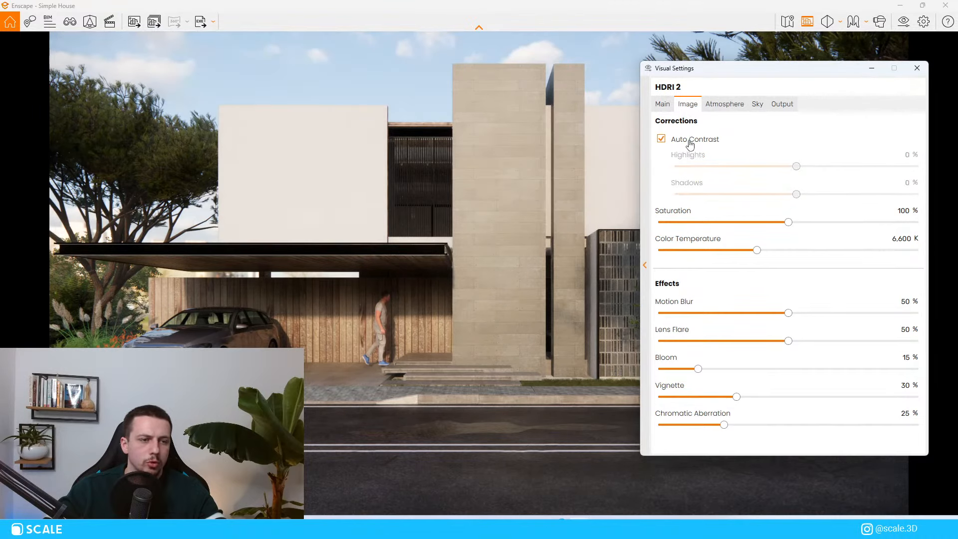
# Compare the facade once more with HDRI 2's auto contrast off and on, leaving it enabled
pyautogui.moveTo(718, 68)
pyautogui.mouseDown()
pyautogui.moveTo(751, 406)
pyautogui.moveTo(716, 76)
pyautogui.mouseUp()
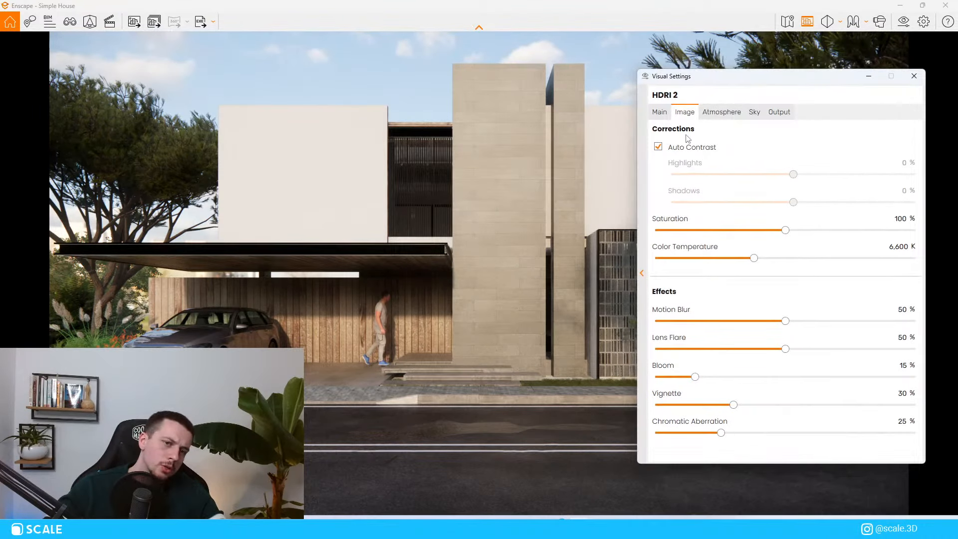
pyautogui.click(687, 151)
pyautogui.click(687, 151)
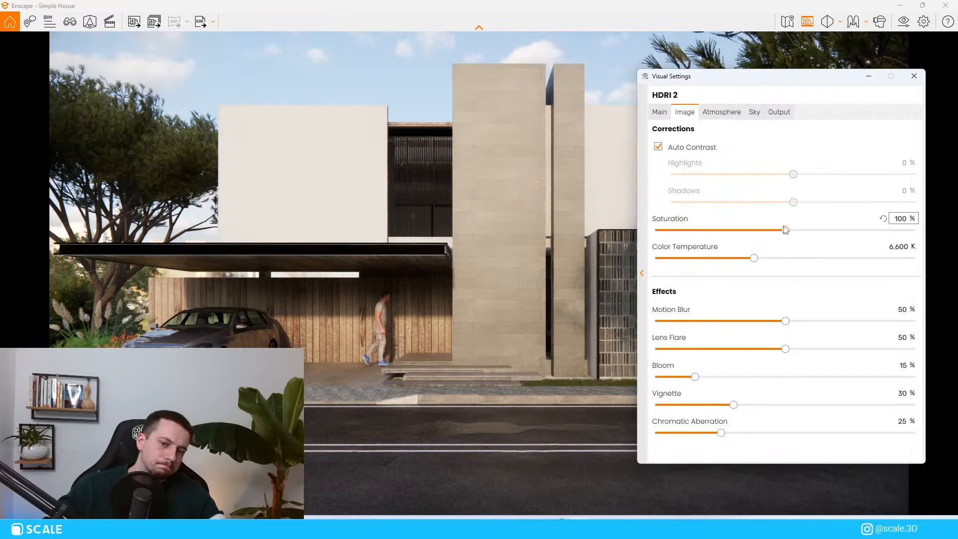
# Set HDRI 2's saturation to 107 % and raise it to 110 %
pyautogui.click(900, 220)
pyautogui.write('107')
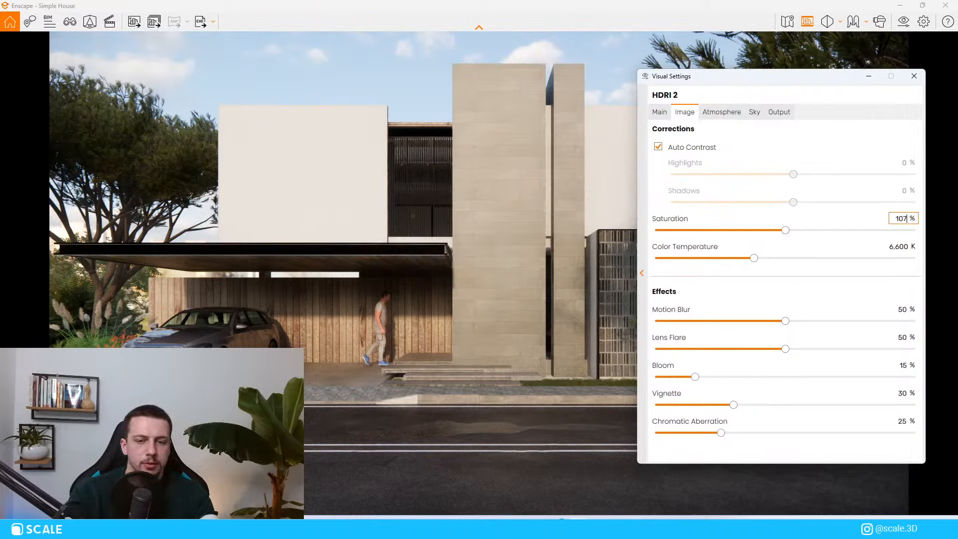
pyautogui.press('Return')
pyautogui.moveTo(908, 219); pyautogui.dragTo(877, 233)
pyautogui.write('110')
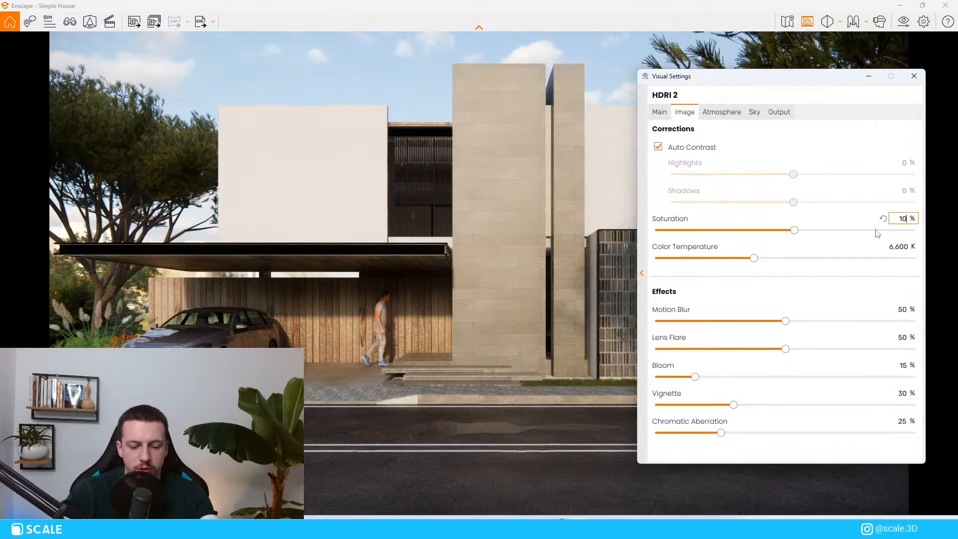
pyautogui.press('Return')
# Set HDRI 2's color temperature to 7,356 K and its motion blur, lens flare and bloom to 0 %
pyautogui.moveTo(766, 77)
pyautogui.mouseDown()
pyautogui.moveTo(843, 229)
pyautogui.moveTo(927, 529)
pyautogui.moveTo(765, 397)
pyautogui.moveTo(834, 149)
pyautogui.moveTo(806, 95)
pyautogui.moveTo(770, 76)
pyautogui.mouseUp()
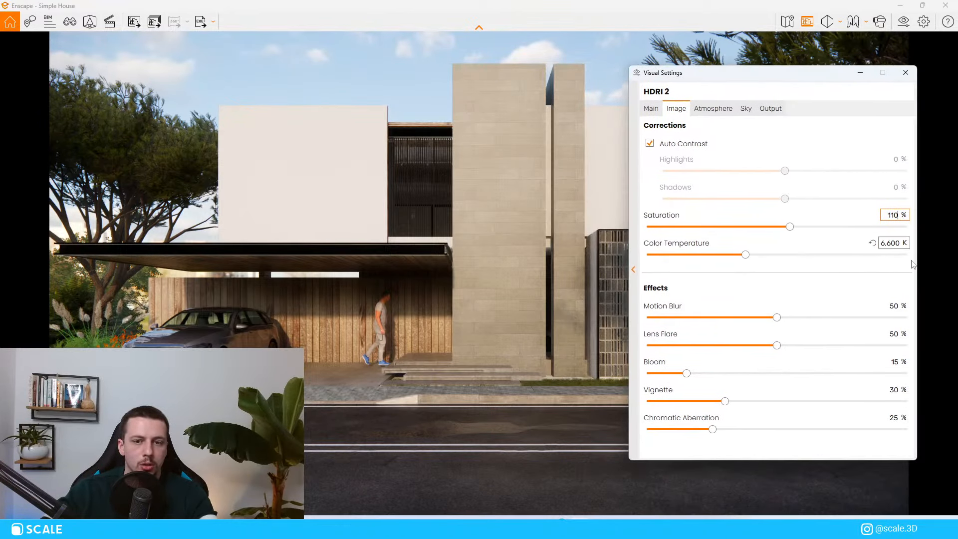
pyautogui.click(890, 243)
pyautogui.moveTo(739, 256); pyautogui.dragTo(761, 256)
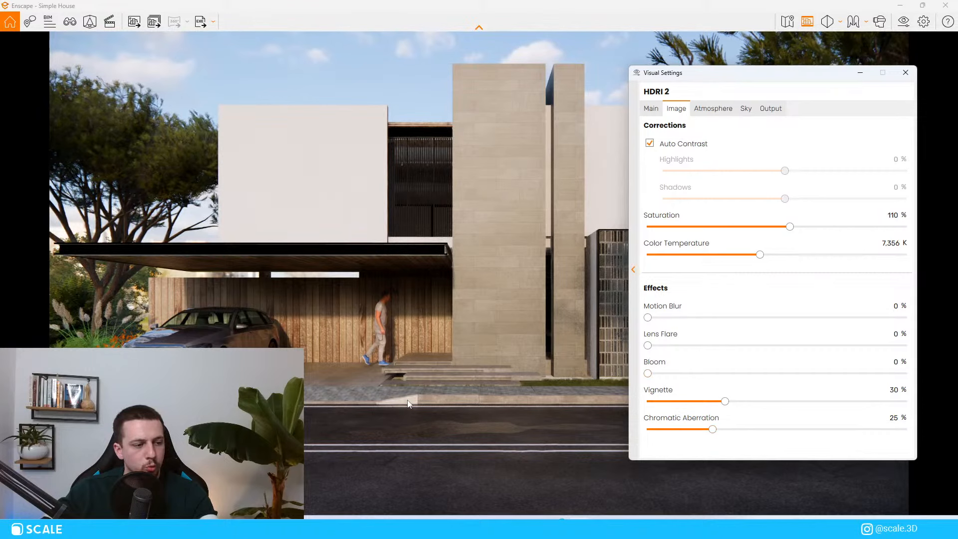
# Lower HDRI 2's shadow sharpness to 0 % in the atmosphere illumination settings
pyautogui.click(712, 109)
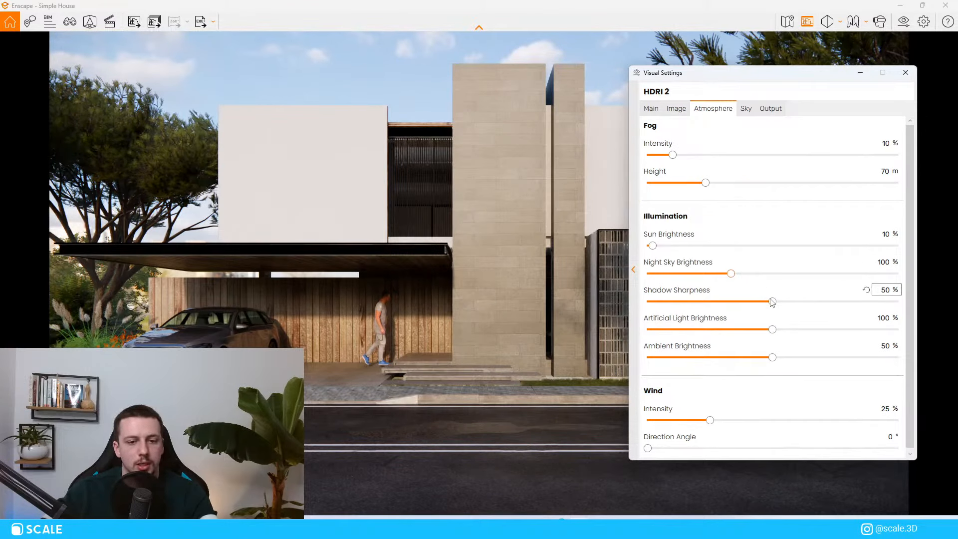
pyautogui.moveTo(772, 301); pyautogui.dragTo(638, 73)
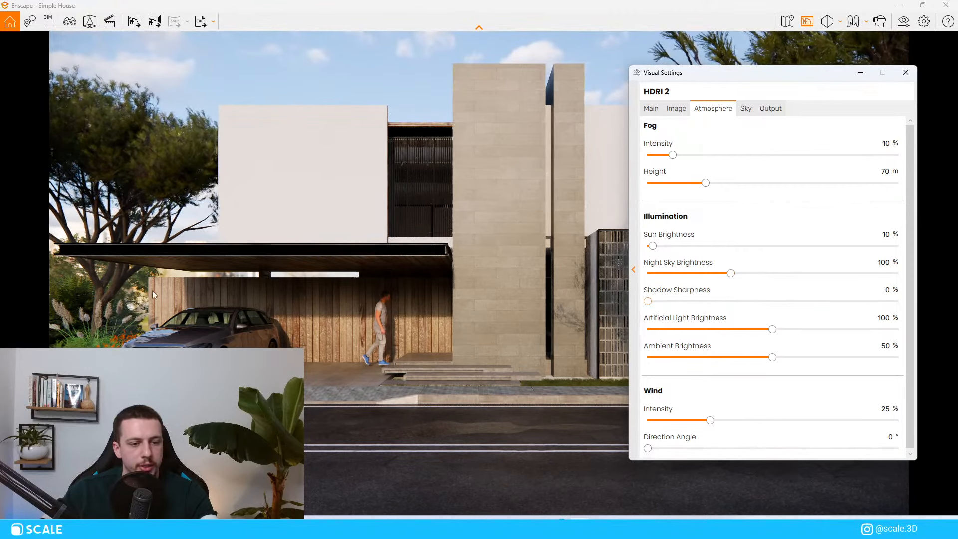
pyautogui.click(676, 109)
pyautogui.click(713, 110)
# Try a sun brightness of 6 % for HDRI 2, settling on 8 %
pyautogui.doubleClick(886, 234)
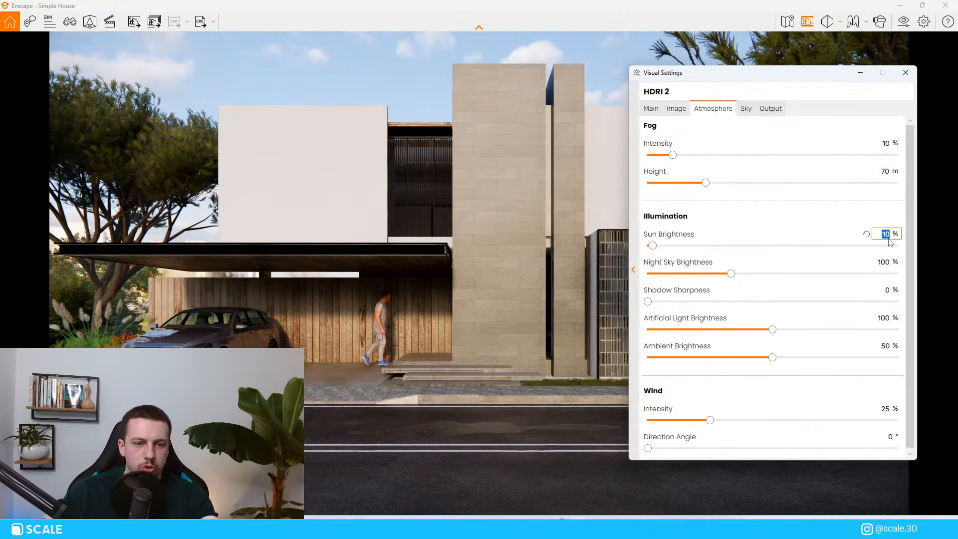
pyautogui.write('6')
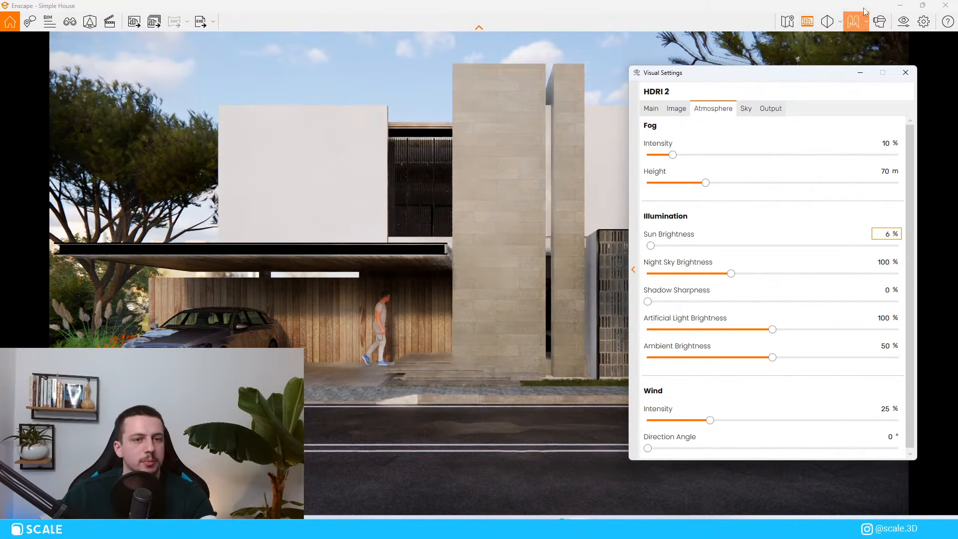
pyautogui.doubleClick(887, 234)
pyautogui.write('8')
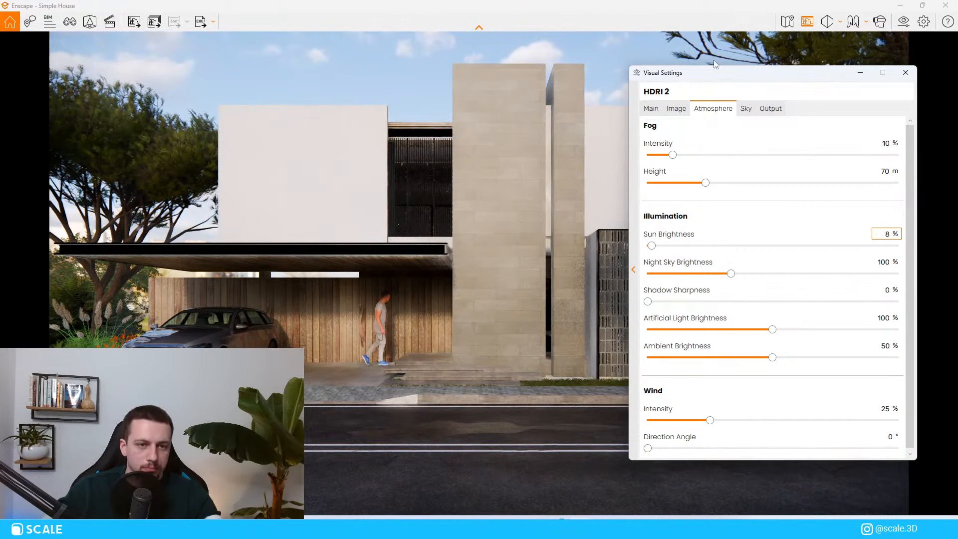
# Raise HDRI 2's ambient brightness to 96 % and check the unobstructed facade
pyautogui.moveTo(717, 75); pyautogui.dragTo(688, 56)
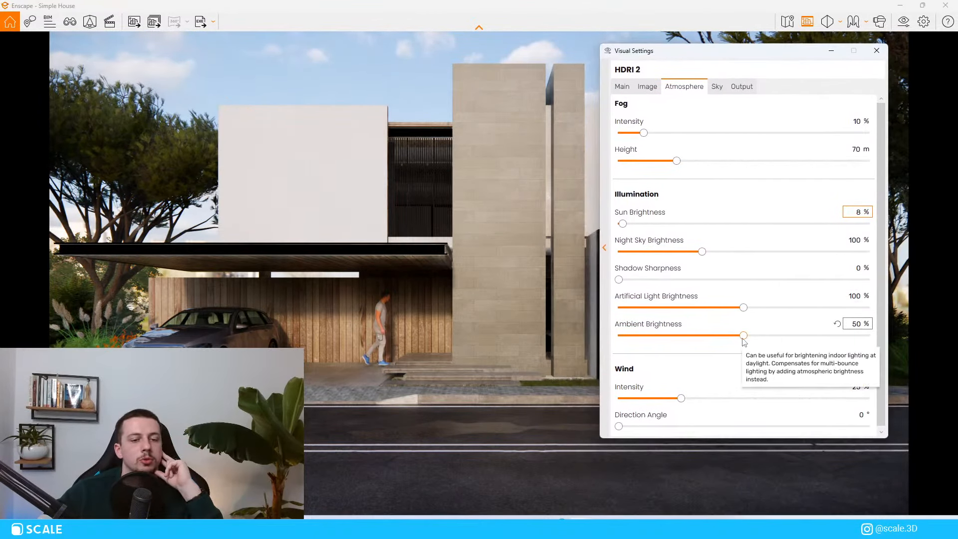
pyautogui.moveTo(743, 335); pyautogui.dragTo(857, 336)
pyautogui.click(835, 50)
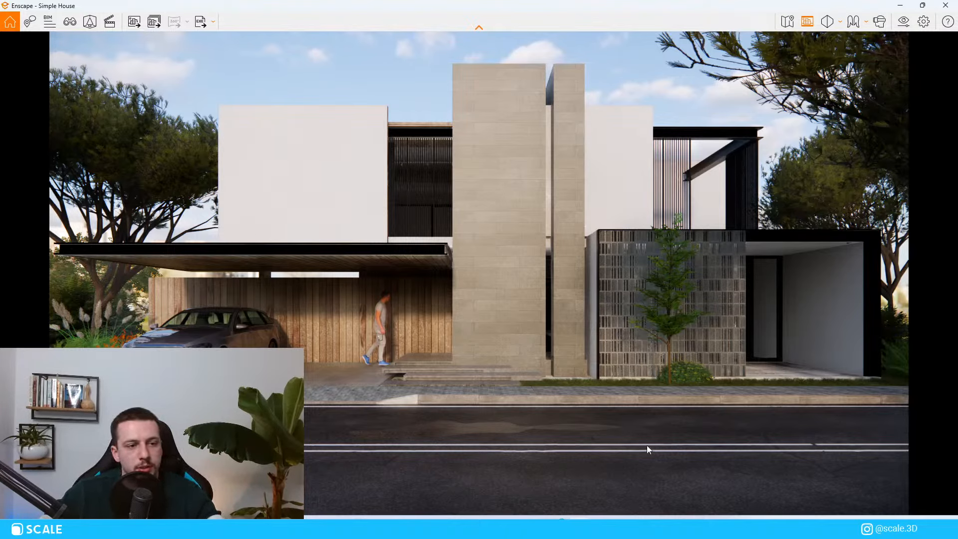
pyautogui.click(903, 21)
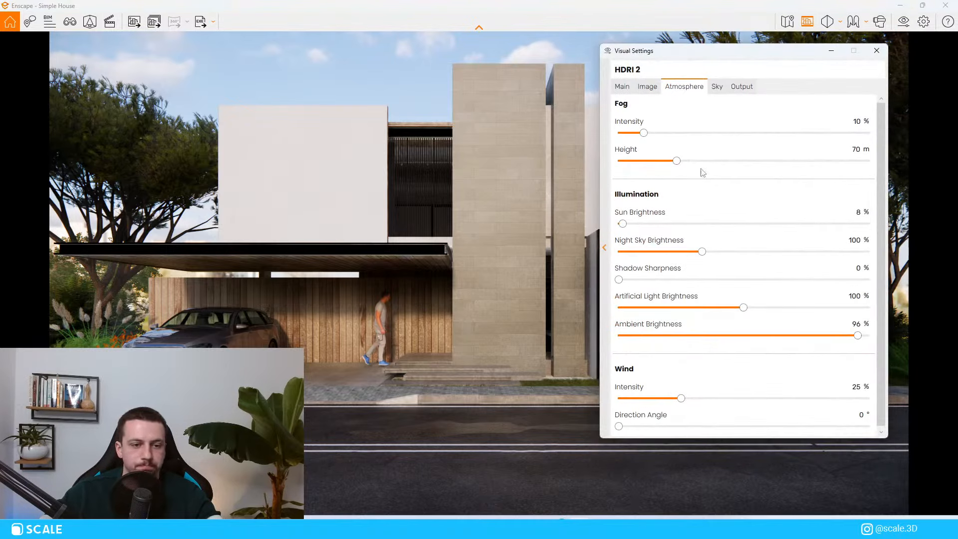
# Try a slightly lower skybox brightness for HDRI 2 and reset it to 2,000 Lux
pyautogui.click(715, 86)
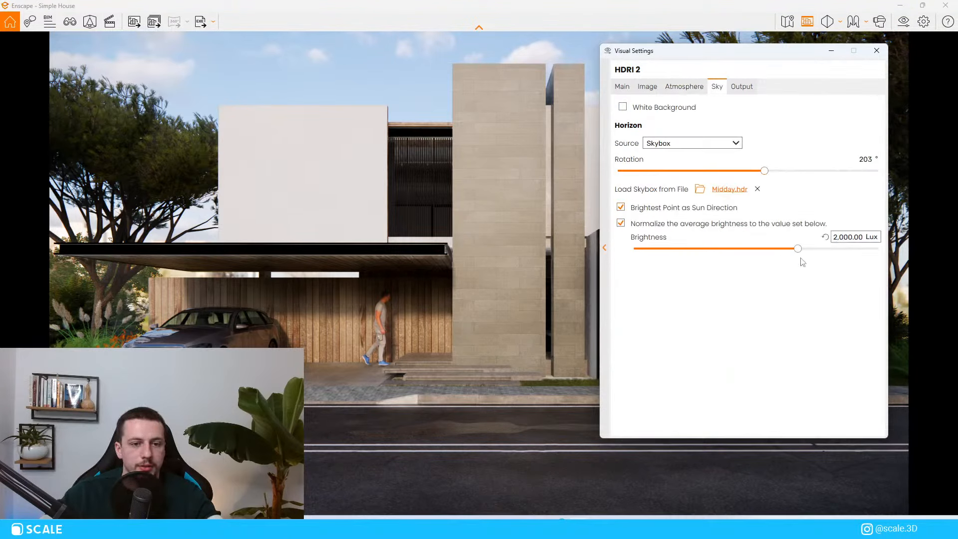
pyautogui.moveTo(797, 250)
pyautogui.mouseDown()
pyautogui.moveTo(776, 248)
pyautogui.moveTo(815, 249)
pyautogui.moveTo(770, 248)
pyautogui.moveTo(793, 249)
pyautogui.mouseUp()
pyautogui.click(825, 237)
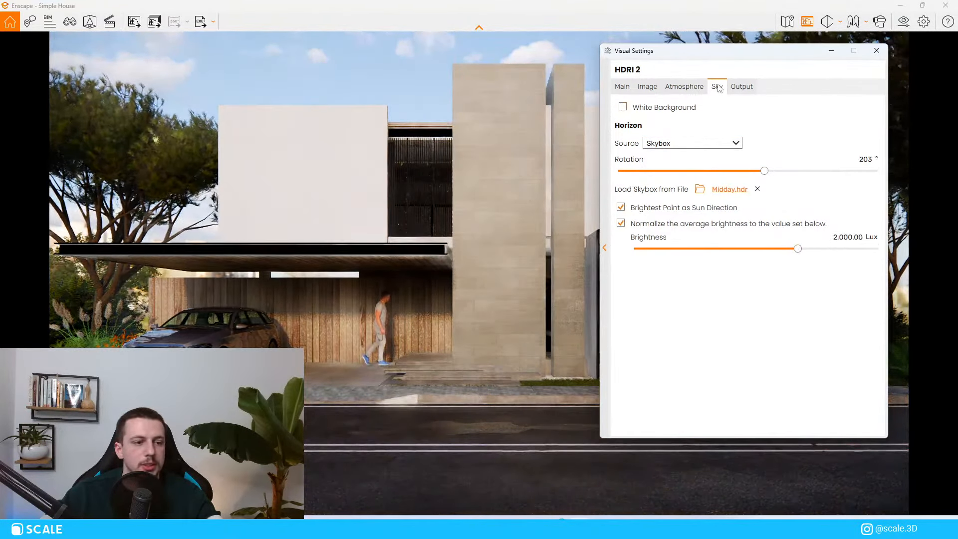
# Set HDRI 2's output resolution to Ultra HD
pyautogui.moveTo(719, 53); pyautogui.dragTo(744, 65)
pyautogui.click(766, 100)
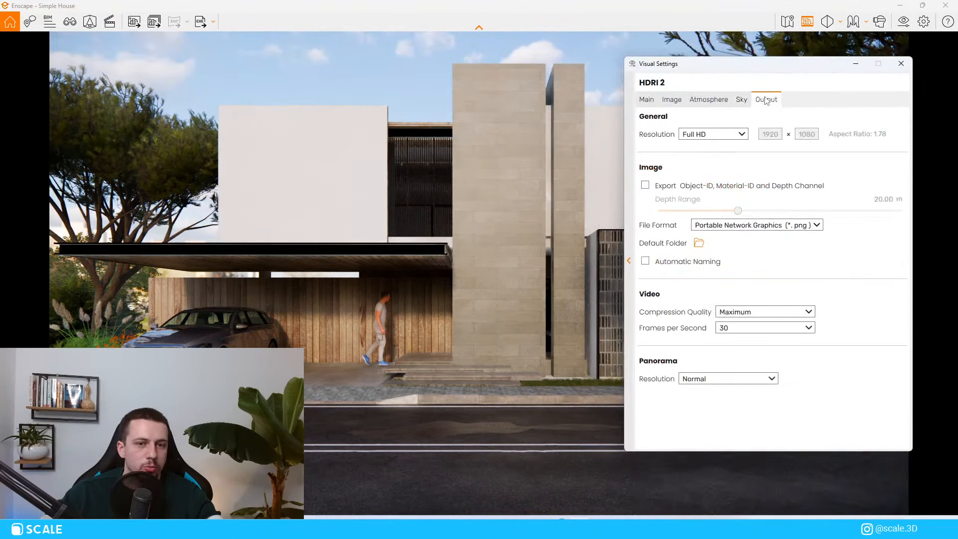
pyautogui.click(738, 135)
pyautogui.click(698, 195)
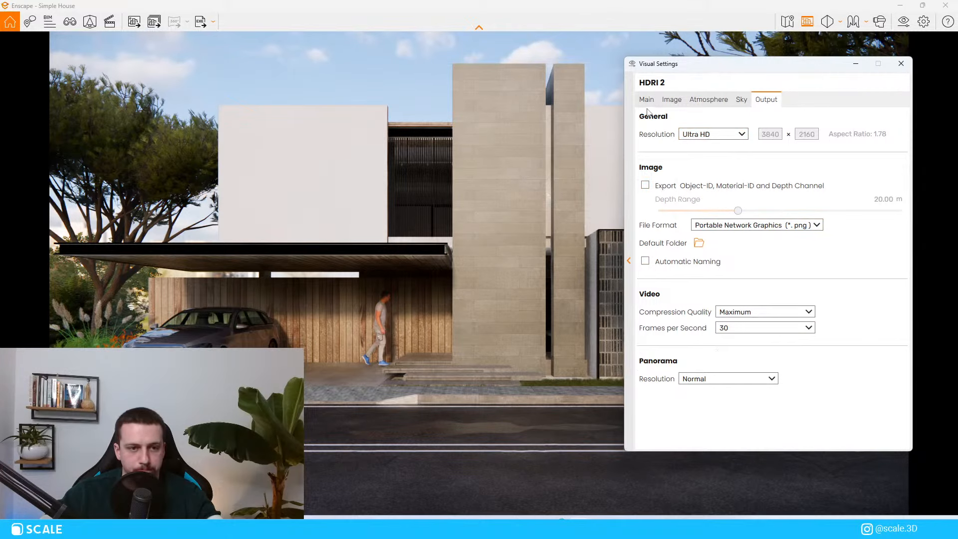
# Raise HDRI 2's exposure to 50 % with auto exposure on and inspect the whole facade
pyautogui.click(646, 100)
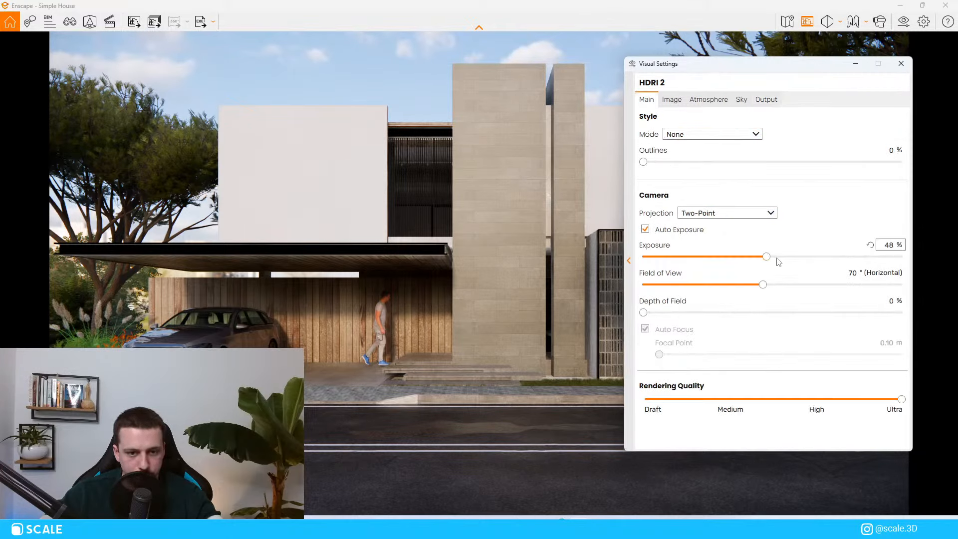
pyautogui.moveTo(766, 257); pyautogui.dragTo(771, 257)
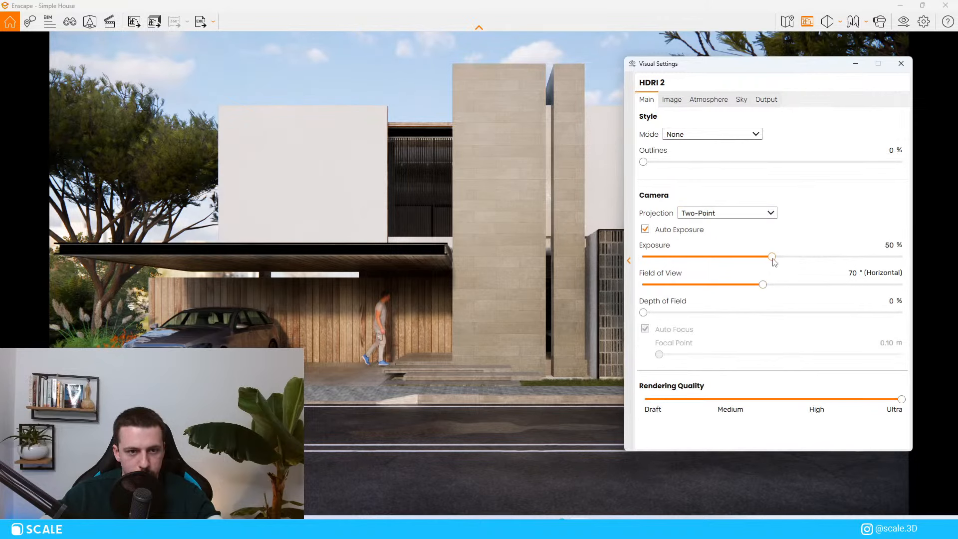
pyautogui.click(854, 64)
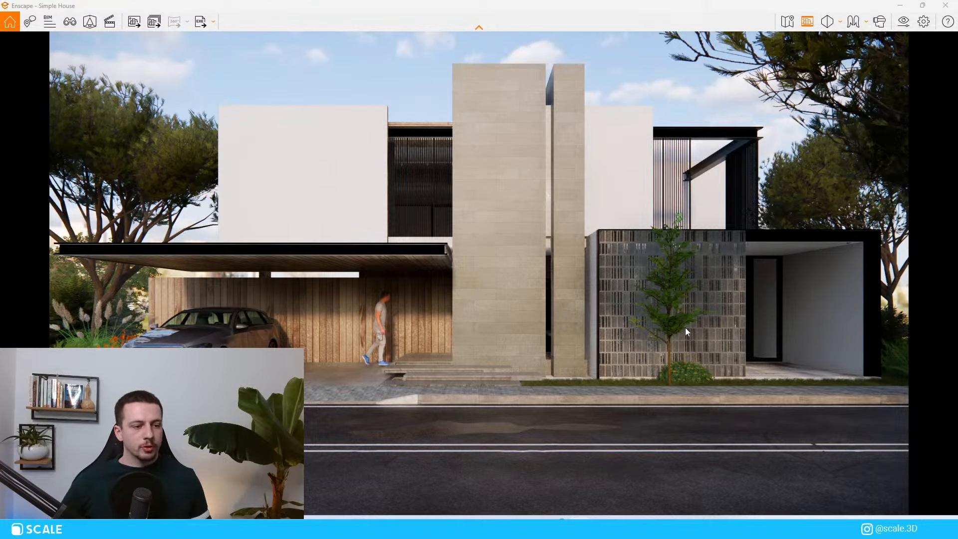
pyautogui.rightClick(109, 44)
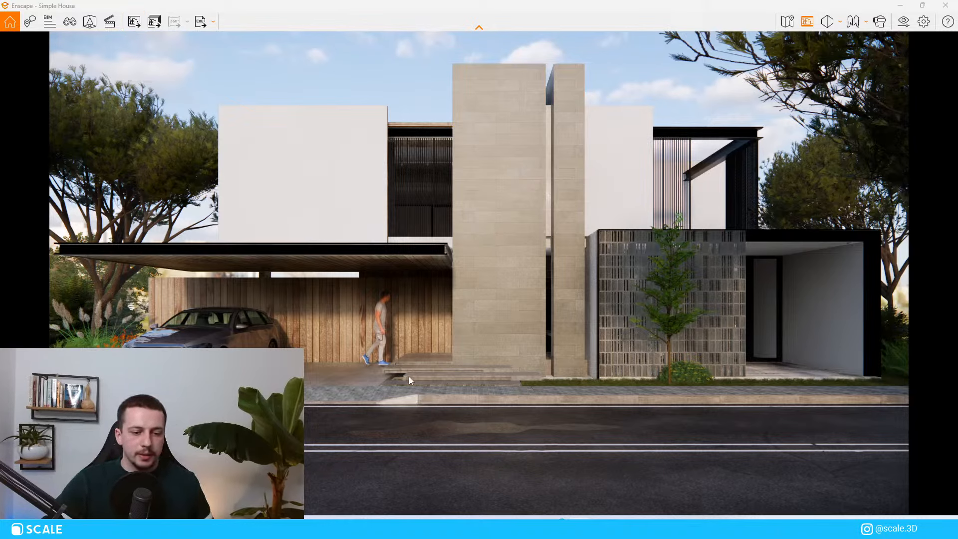
# Switch to the Simple House model in SketchUp and sample the road surface material Generic1
pyautogui.click(899, 5)
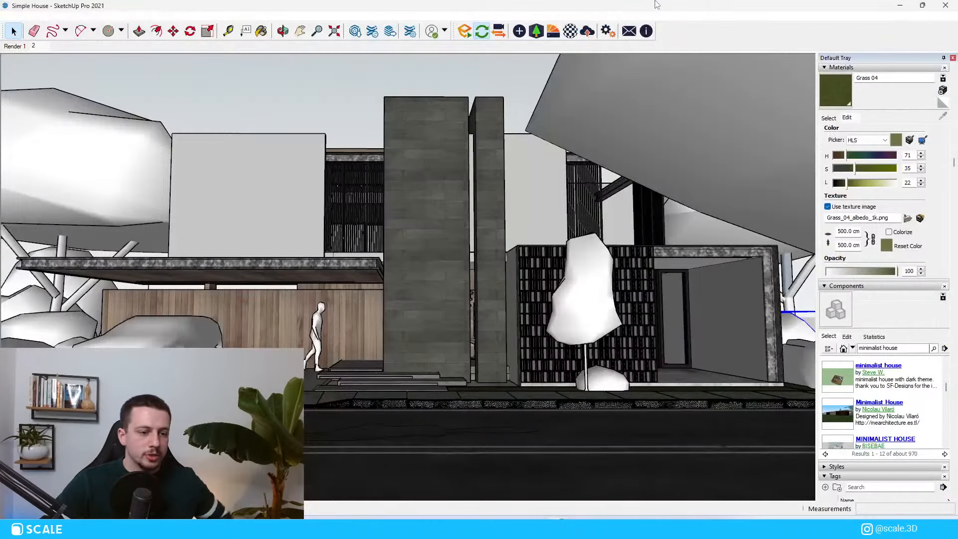
pyautogui.moveTo(591, 359); pyautogui.dragTo(591, 408, button='middle')
pyautogui.press('b')
pyautogui.keyDown('alt'); pyautogui.click(524, 460); pyautogui.keyUp('alt')
pyautogui.keyDown('shift'); pyautogui.moveTo(524, 460); pyautogui.dragTo(524, 390, button='middle'); pyautogui.keyUp('shift')
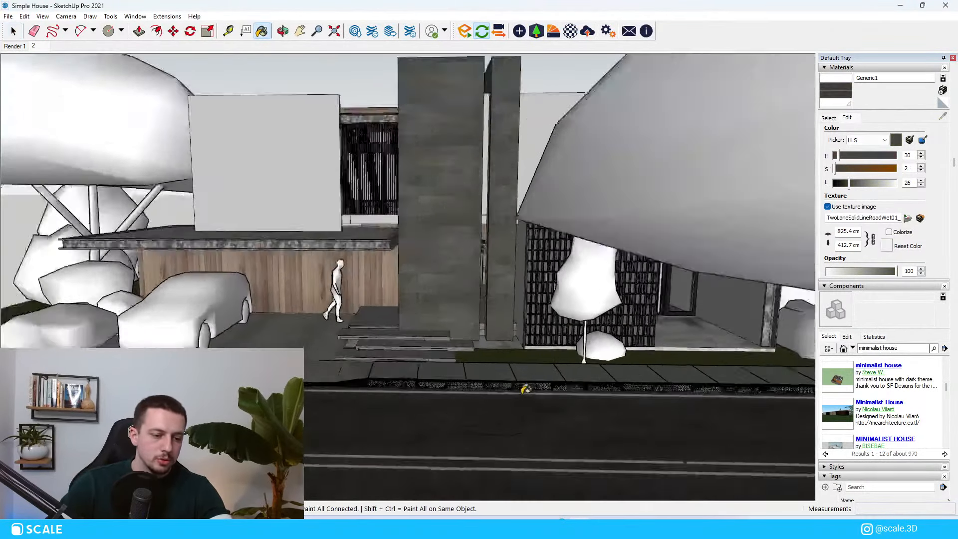
# Paint the puddle-shaped faces inside the road group with the sampled road material and leave the group
pyautogui.scroll(3, 525, 390)
pyautogui.press('space')
pyautogui.doubleClick(344, 462)
pyautogui.doubleClick(348, 461)
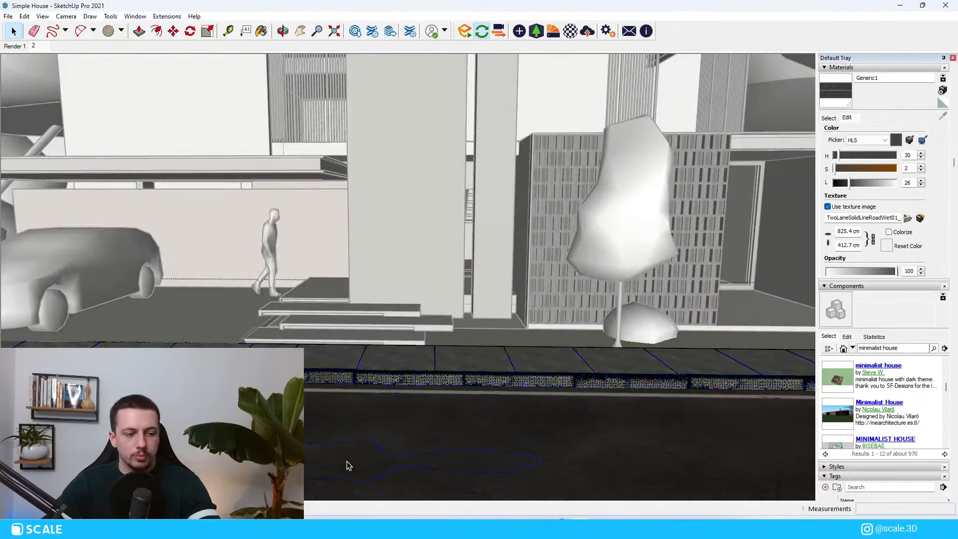
pyautogui.press('b')
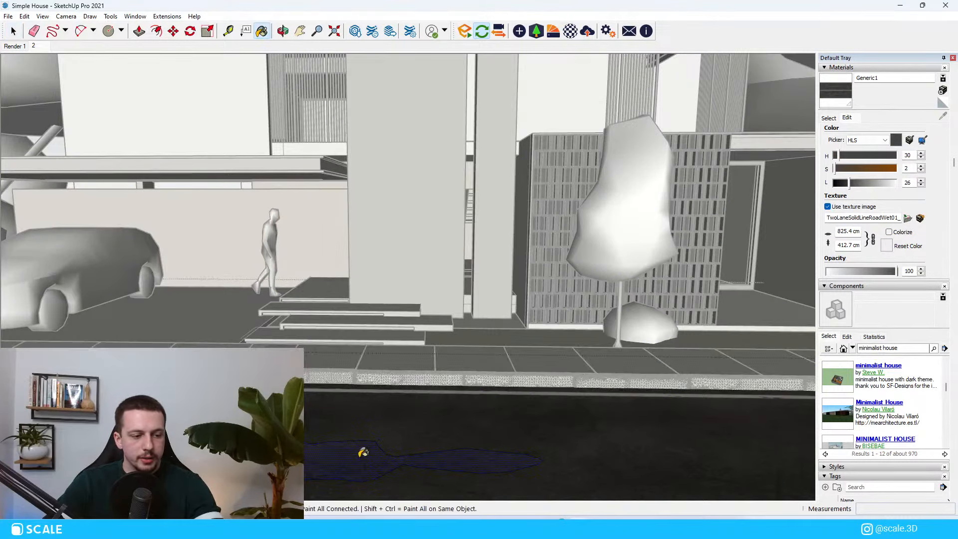
pyautogui.press('space')
pyautogui.press('Escape')
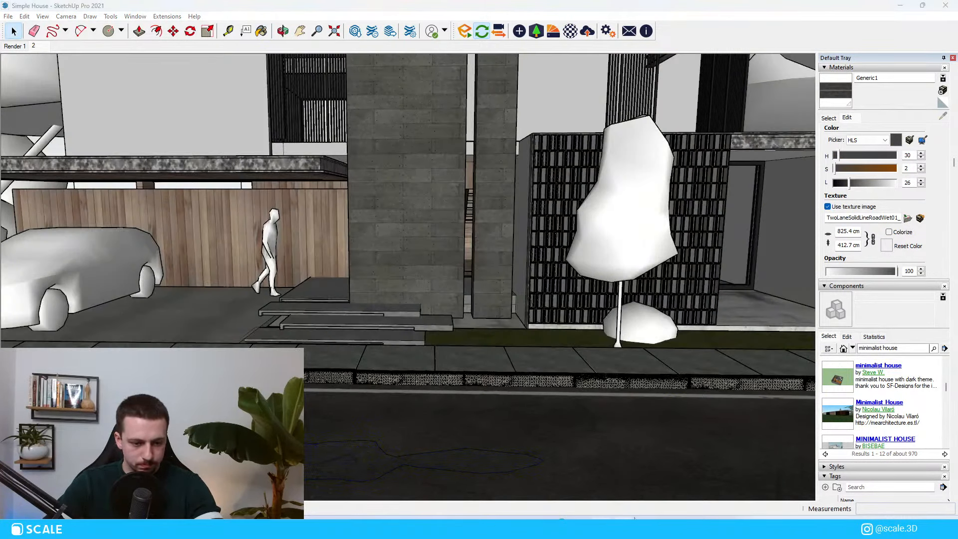
# Switch back to Enscape, clear the visual settings from the view and export the facade as a PNG image
pyautogui.click(631, 481)
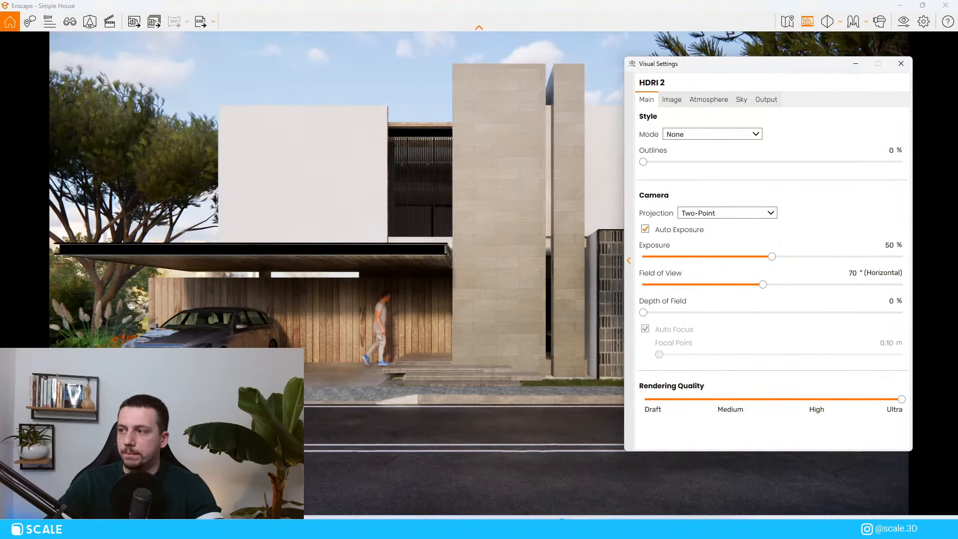
pyautogui.click(852, 65)
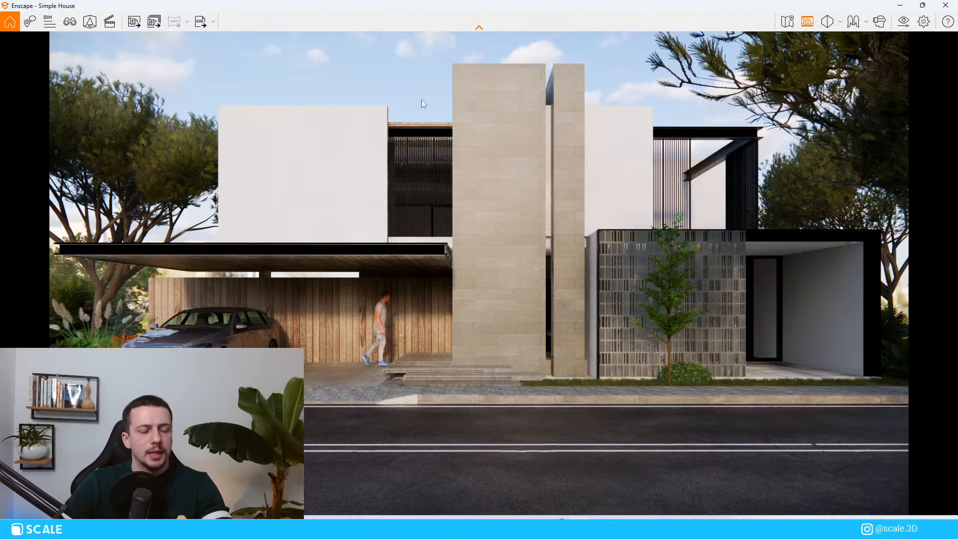
pyautogui.click(133, 21)
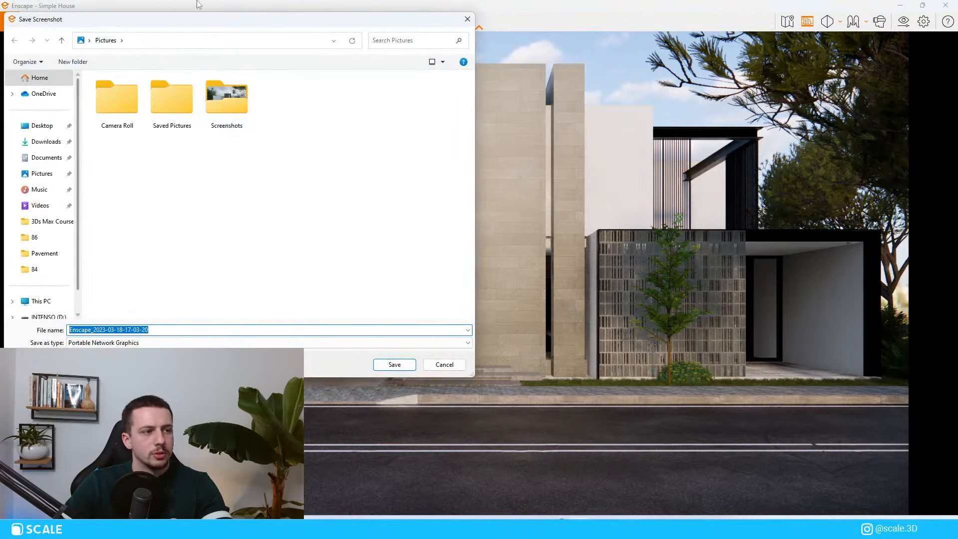
pyautogui.moveTo(204, 21); pyautogui.dragTo(957, 100)
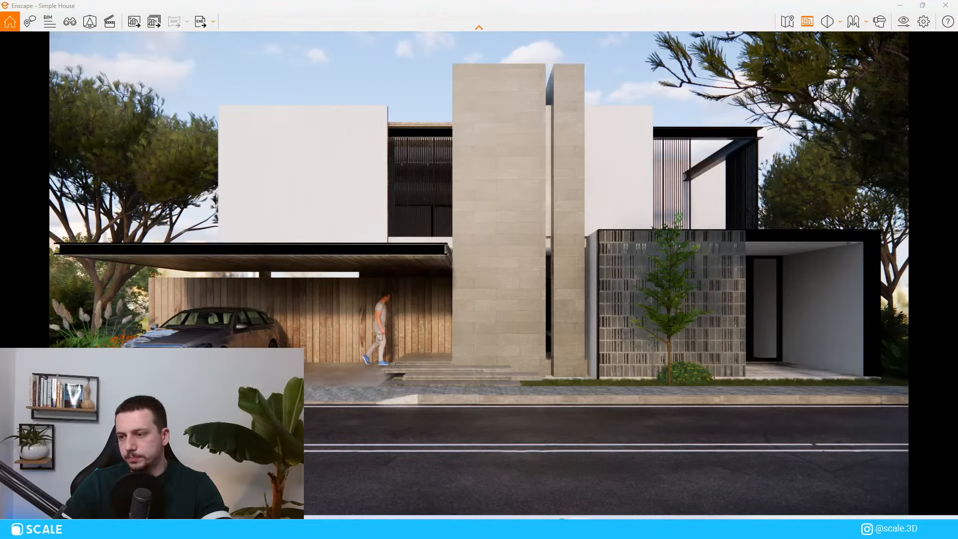
pyautogui.press('Return')
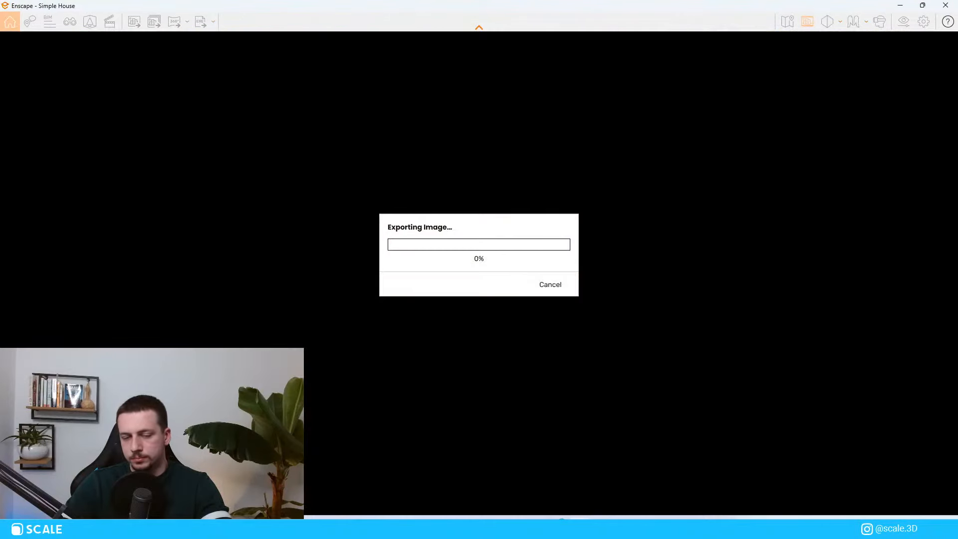